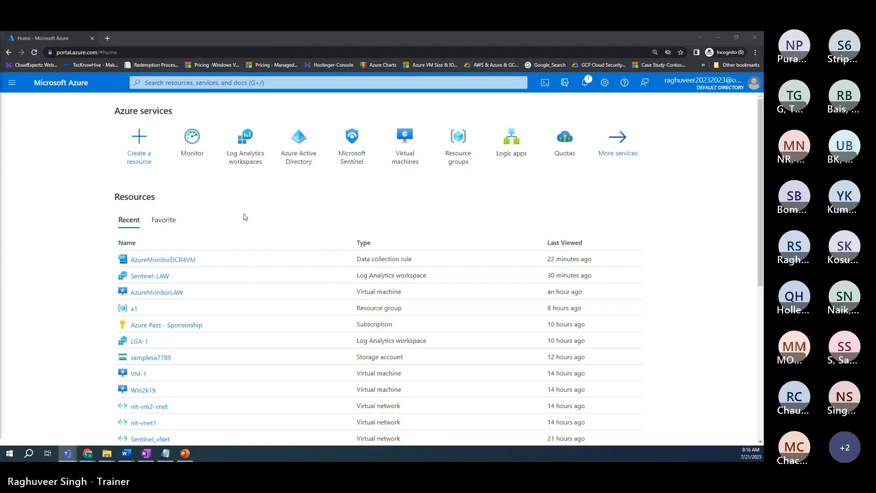
Step: Zoom the Azure portal home page out with Ctrl+minus so more services and resources fit
key(ctrl+minus)
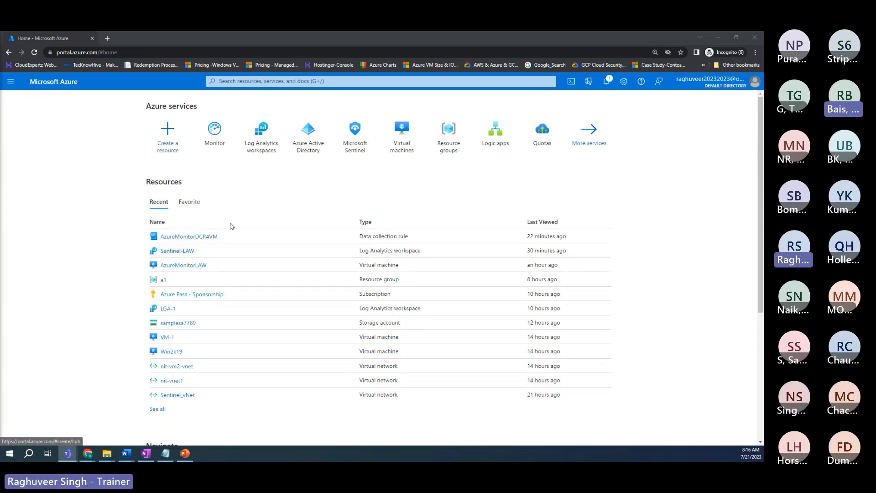
mouse_move(393, 145)
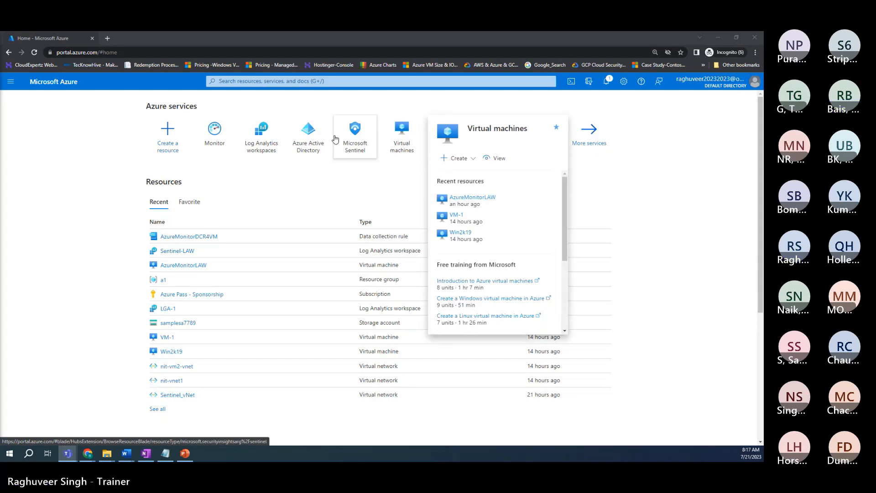
mouse_move(336, 138)
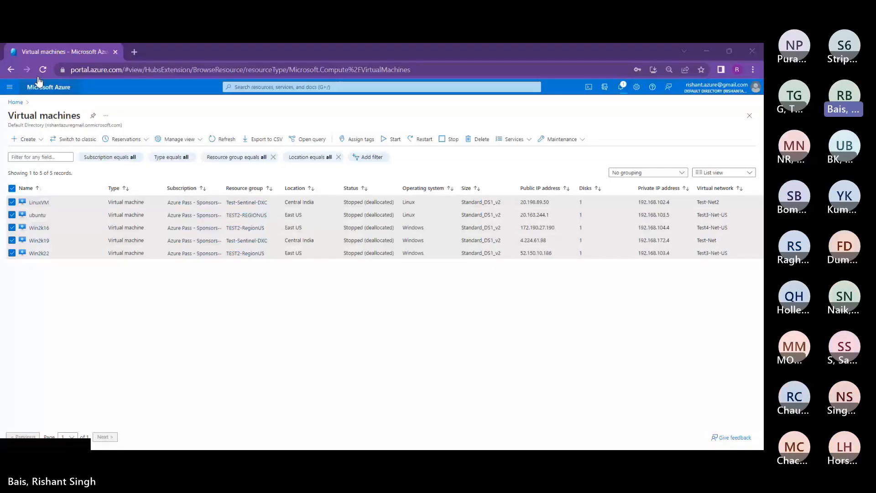
Step: Switch Teams from the participant gallery to the shared Azure portal home page listing TestSentinel-DXC
click(39, 81)
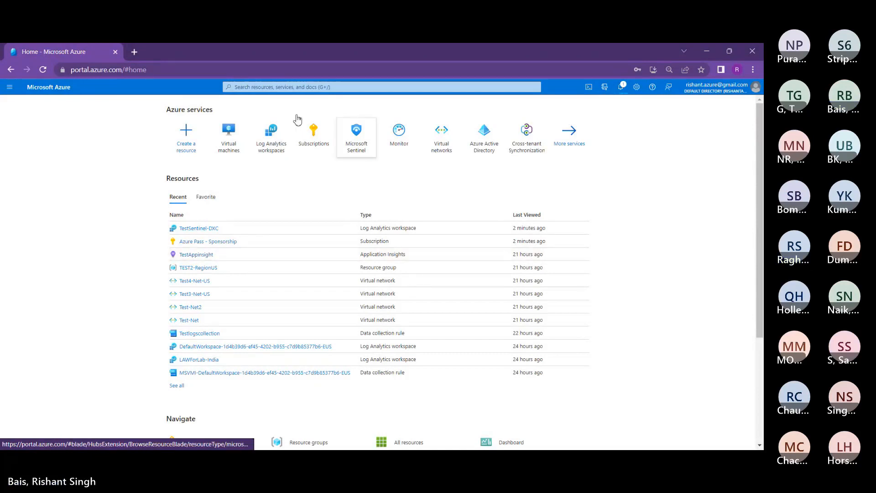
Step: Open the Content hub of the TestSentinel-DXC Microsoft Sentinel workspace
click(356, 134)
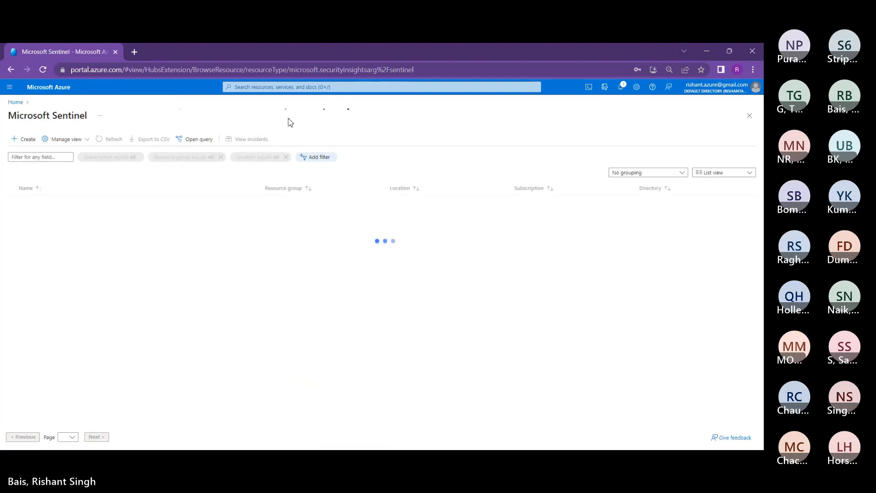
click(45, 215)
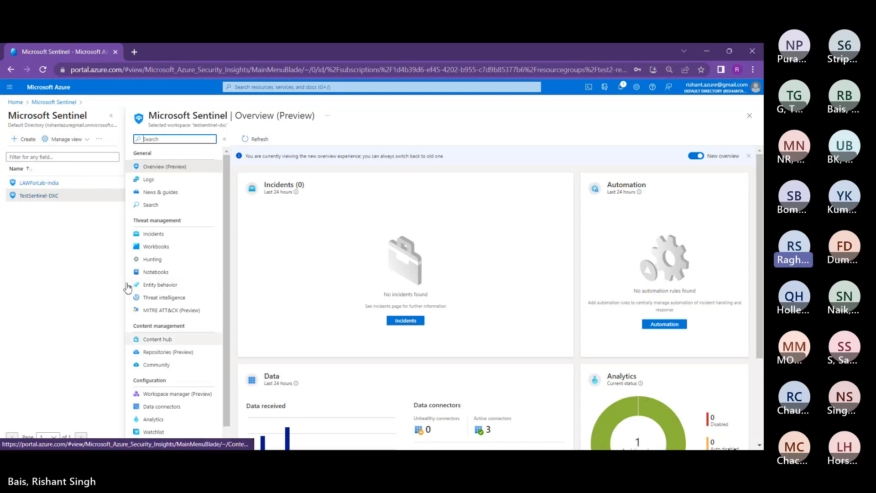
click(158, 339)
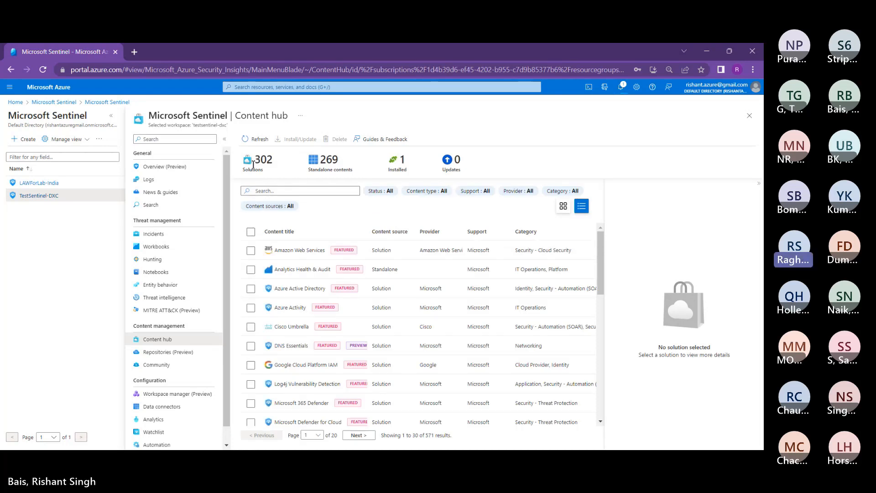
Step: Search Content hub for 'azure ac' and select the Azure Active Directory solution
click(300, 191)
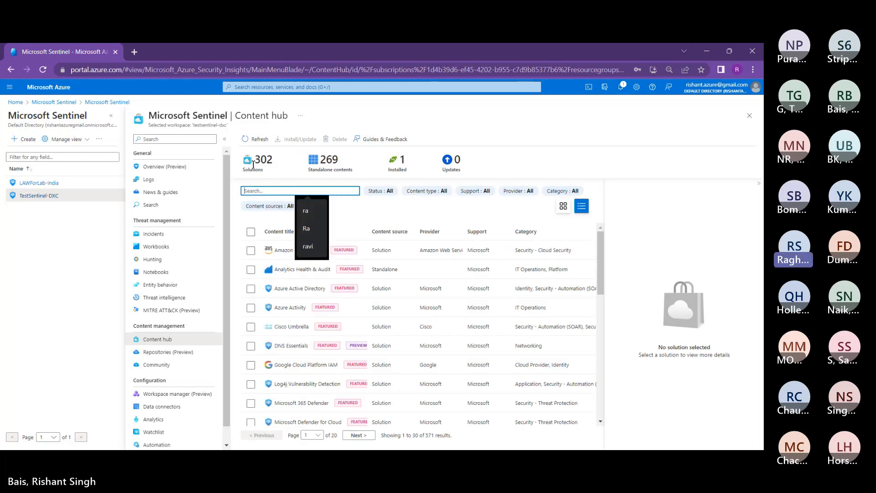
text(azu)
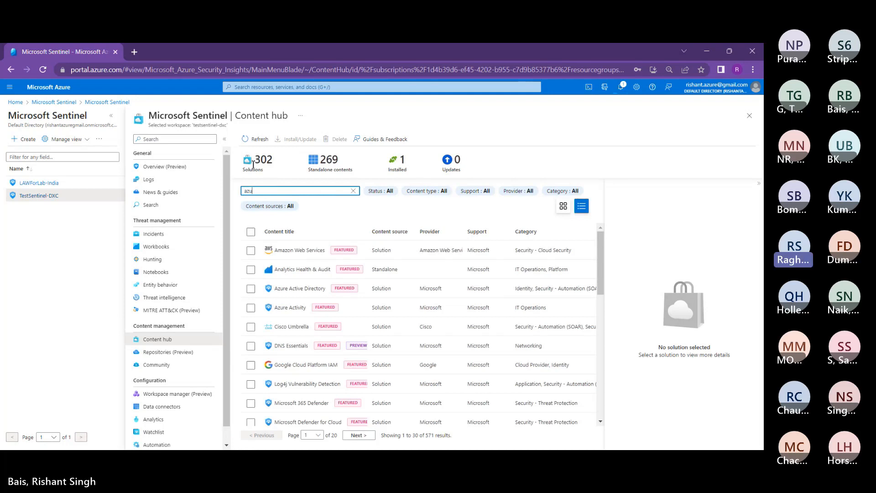
text(re ac)
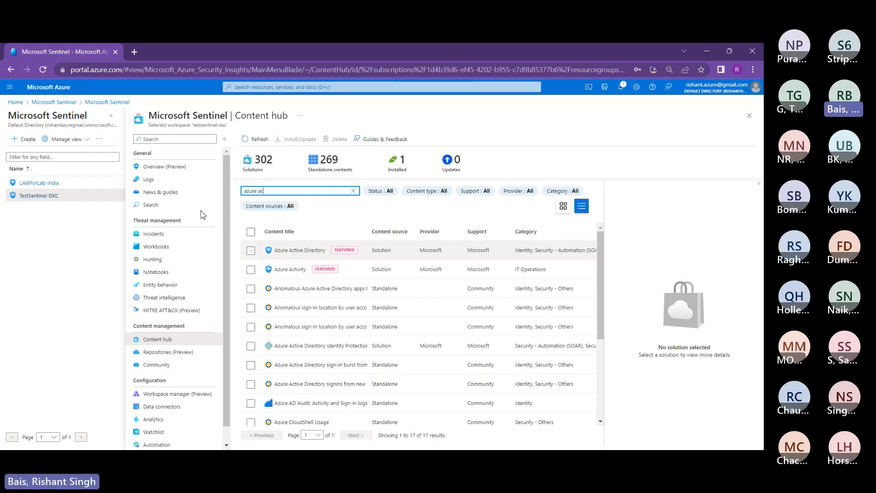
click(297, 250)
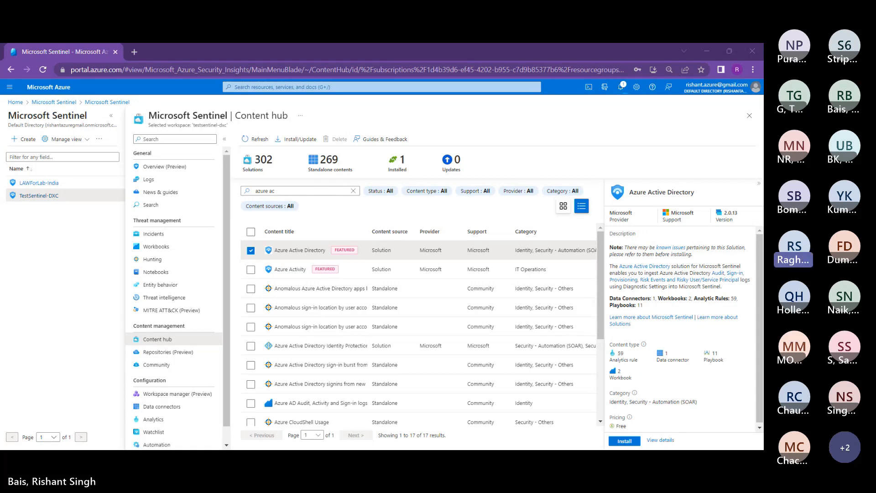
Step: Install the Azure Active Directory solution and check notifications for its installation progress
click(111, 116)
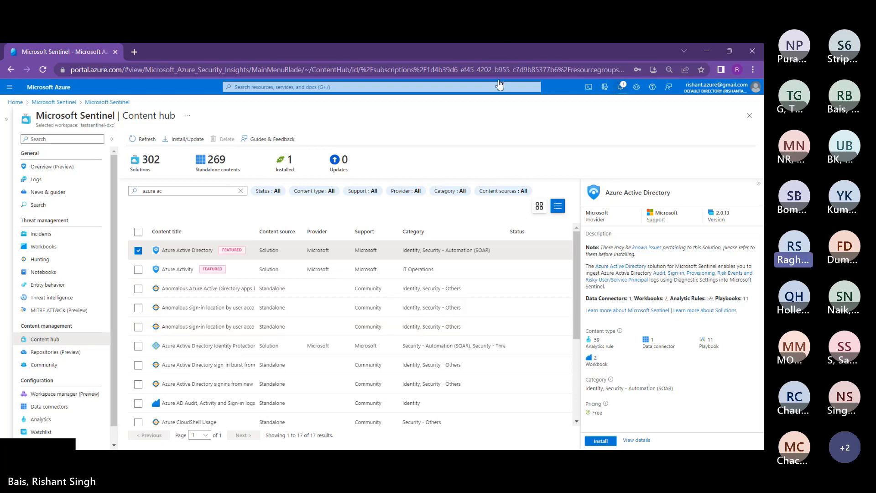
click(621, 86)
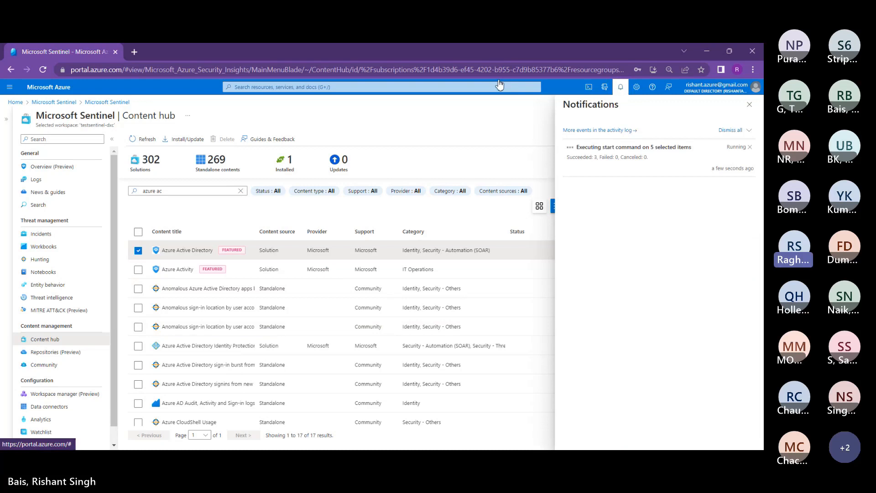
click(621, 87)
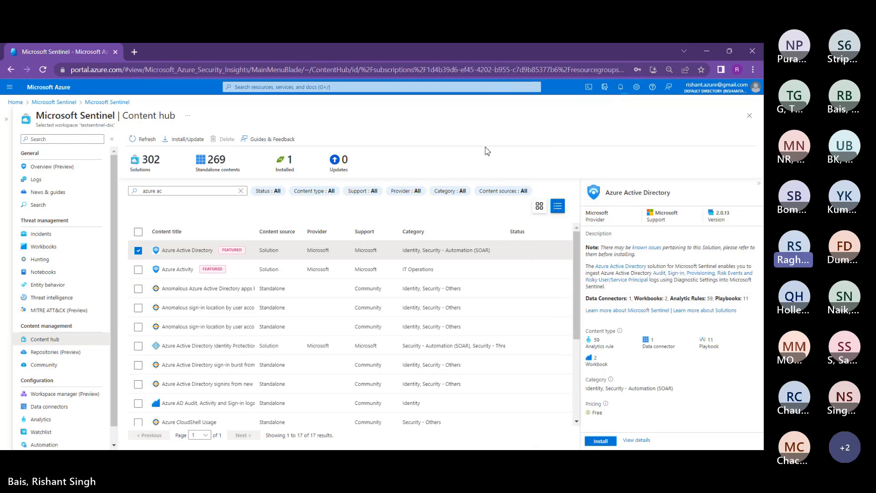
click(601, 440)
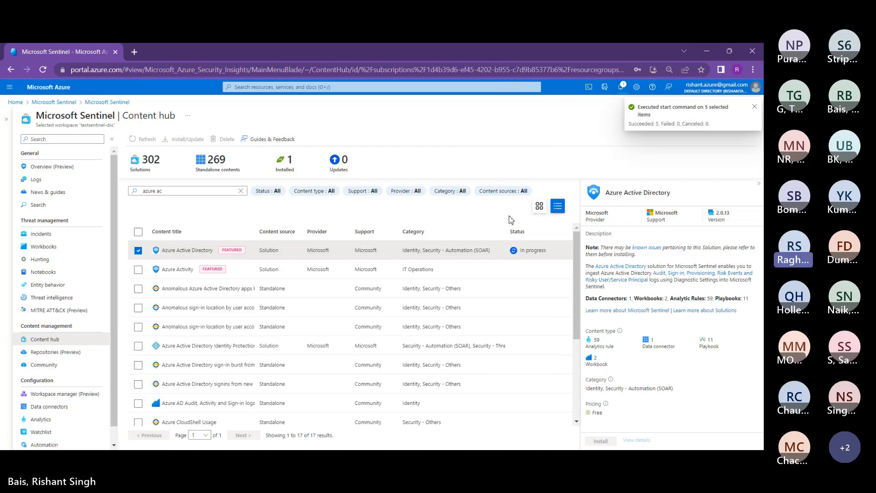
drag(504, 211, 478, 206)
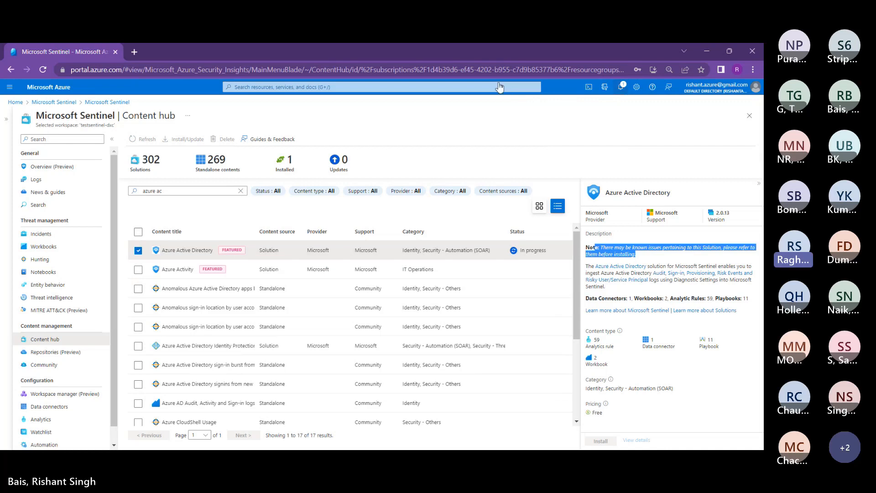
click(621, 87)
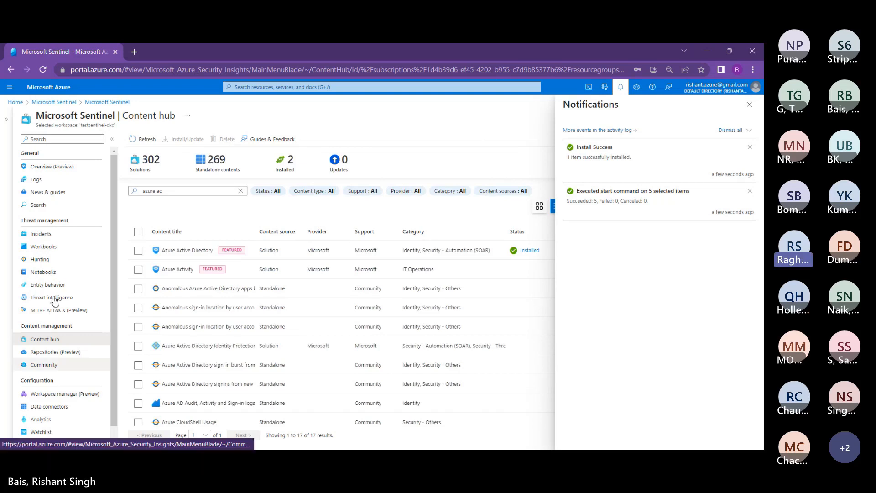
Step: Reselect Azure Active Directory, dismiss notifications and open the install status filter
scroll(45, 315, down, 1)
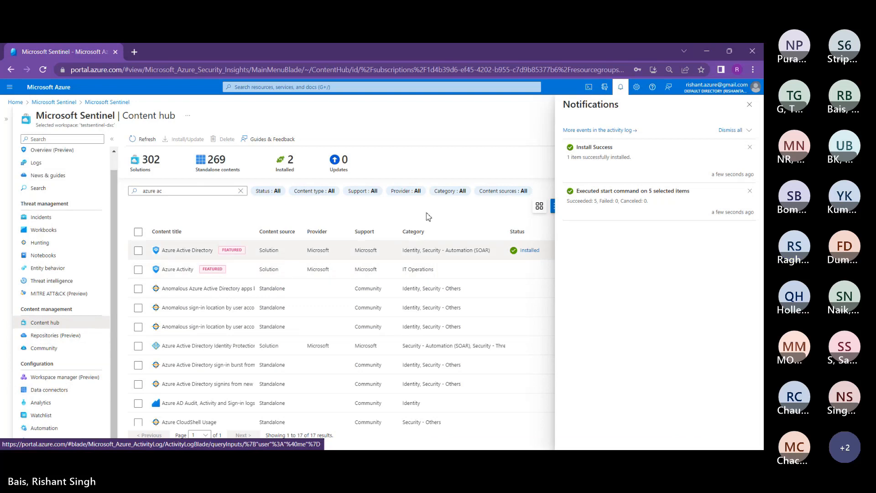
click(425, 249)
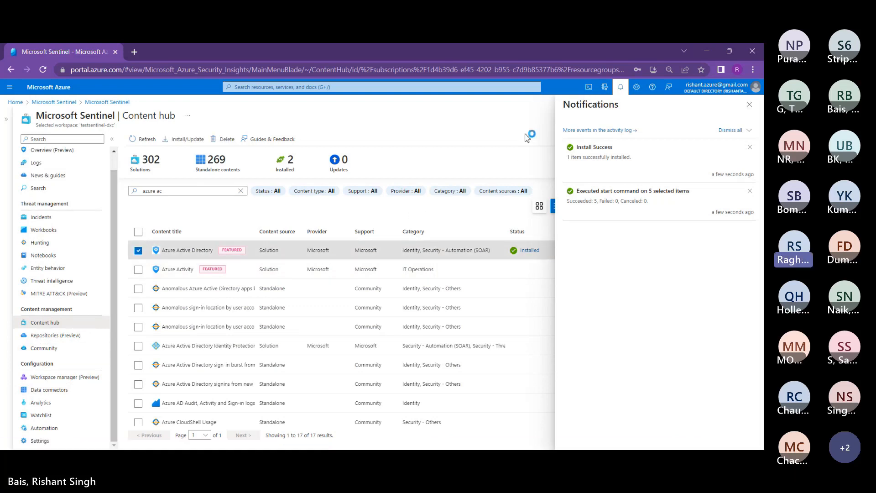
click(750, 105)
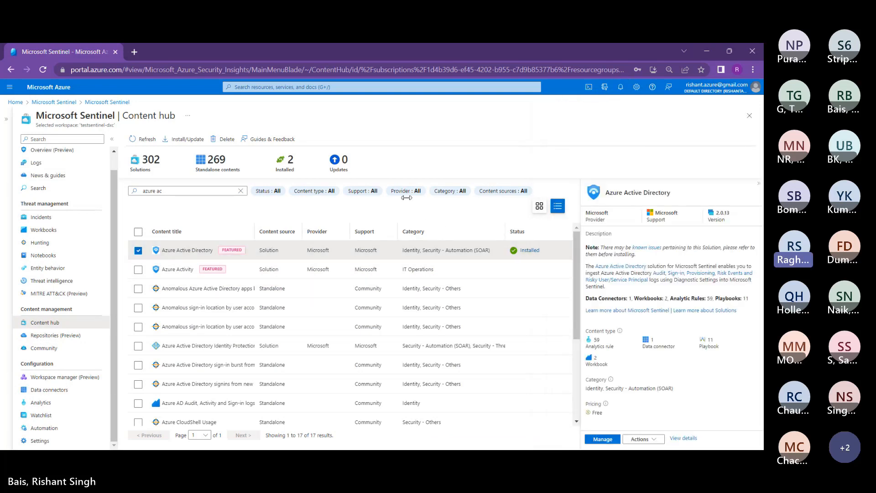
click(269, 191)
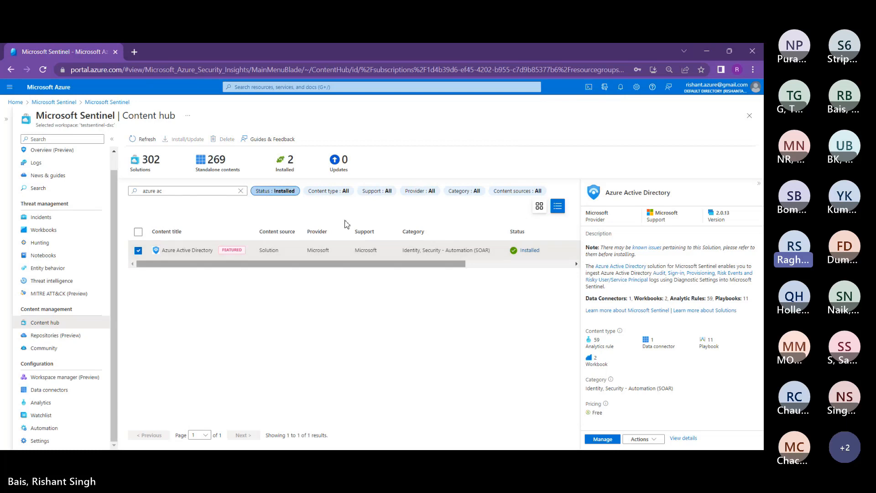
scroll(346, 223, right, 2)
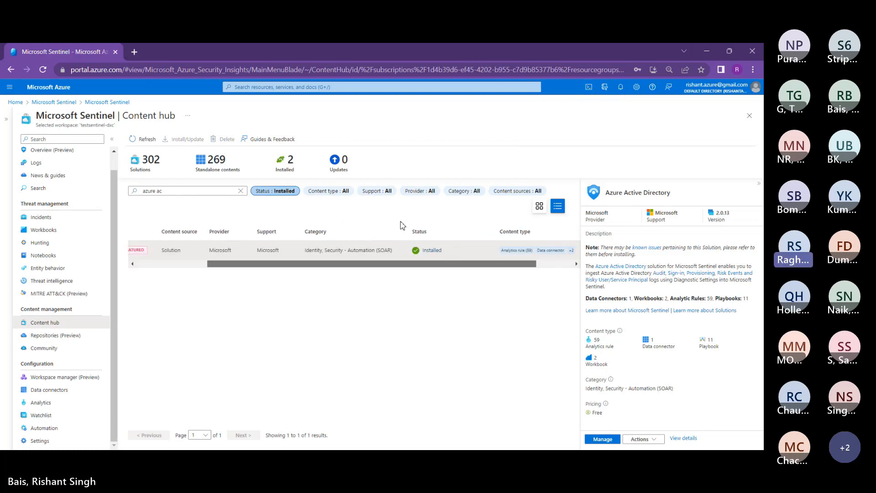
scroll(344, 222, left, 2)
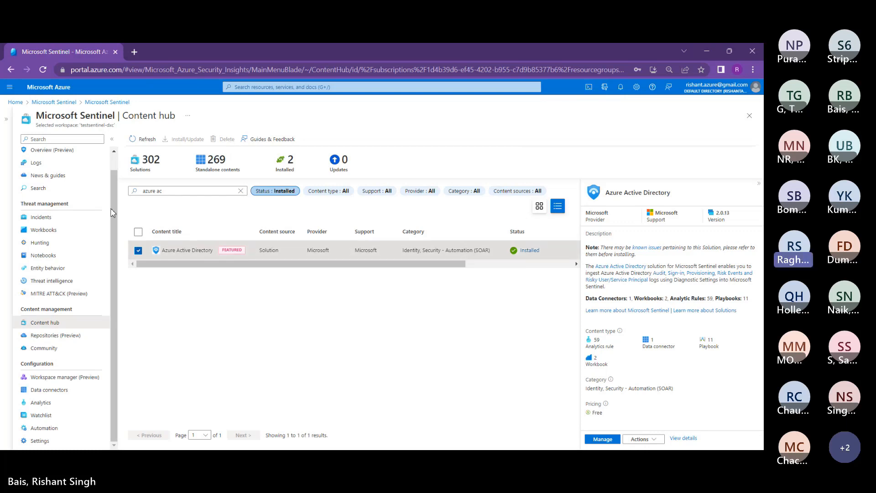
Step: Clear the 'azure ac' search and select Azure Active Directory among the installed solutions
click(138, 250)
click(241, 191)
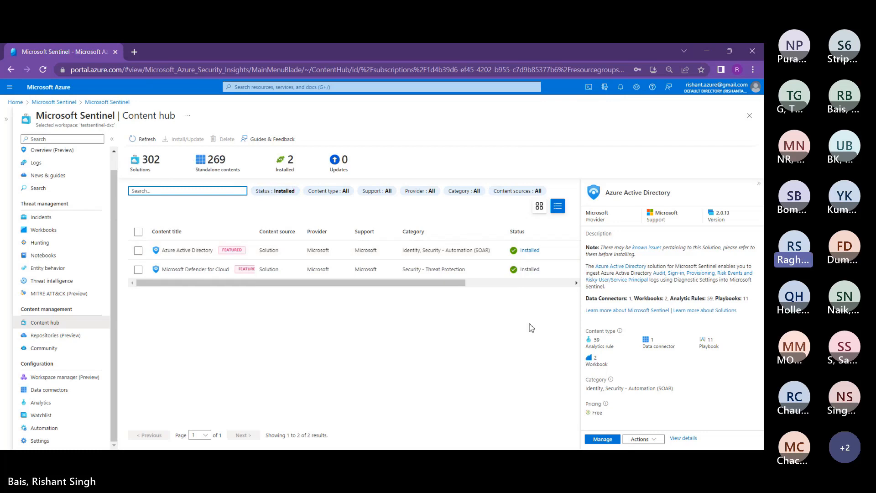
click(325, 306)
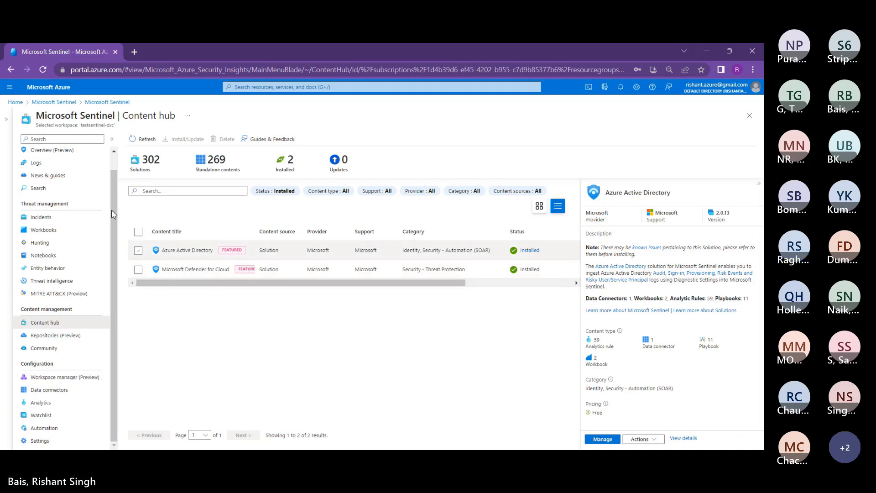
click(139, 250)
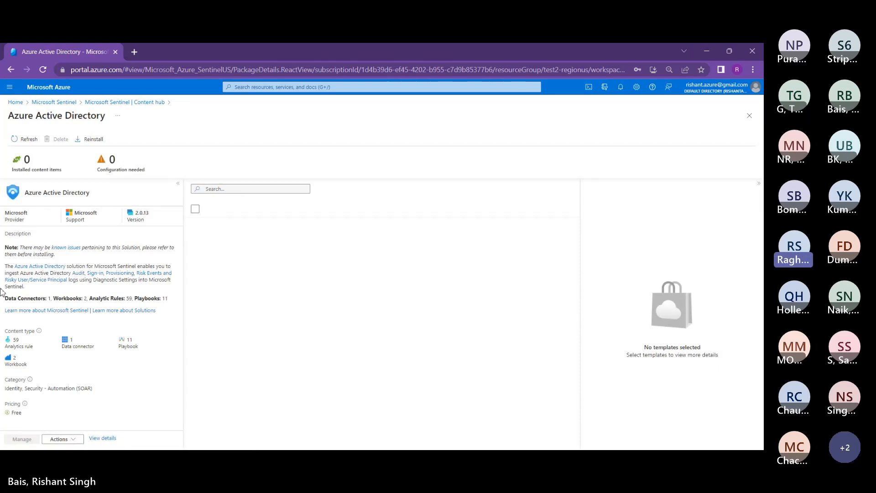
Step: Review the Analytics rule and Playbook content counts, then select the Azure Active Directory data connector
drag(33, 346, 7, 346)
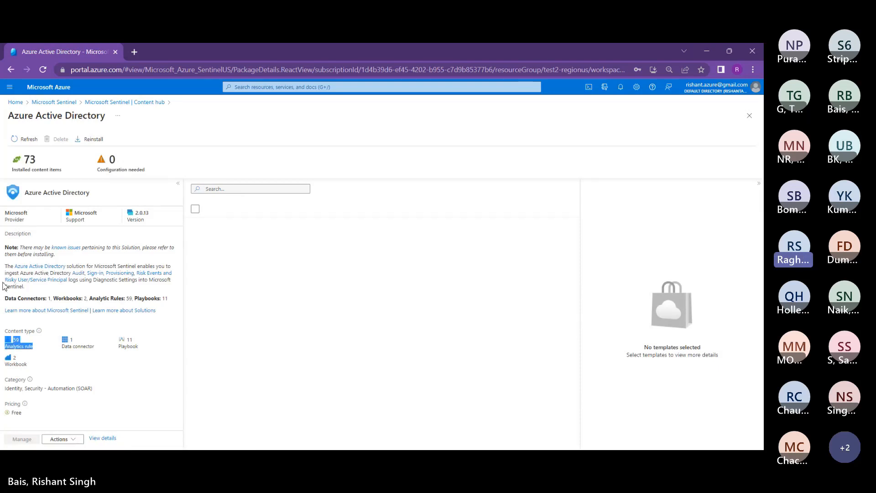
click(23, 300)
double_click(128, 346)
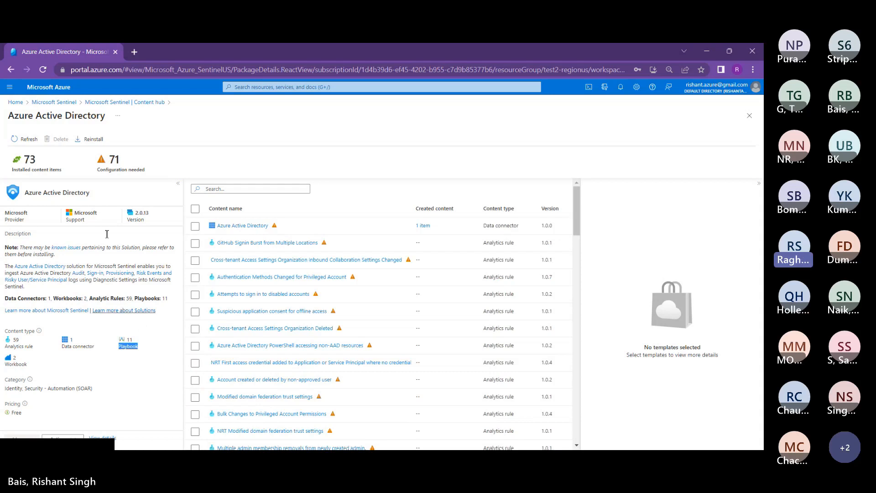
click(158, 137)
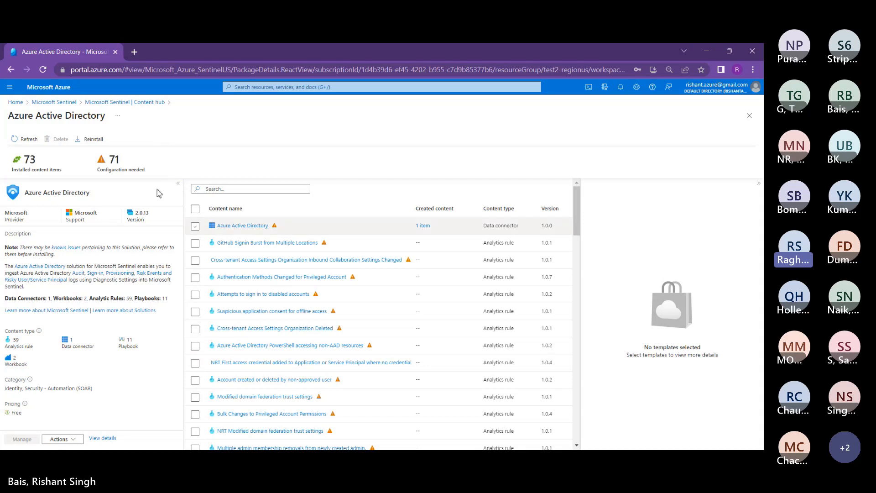
click(195, 226)
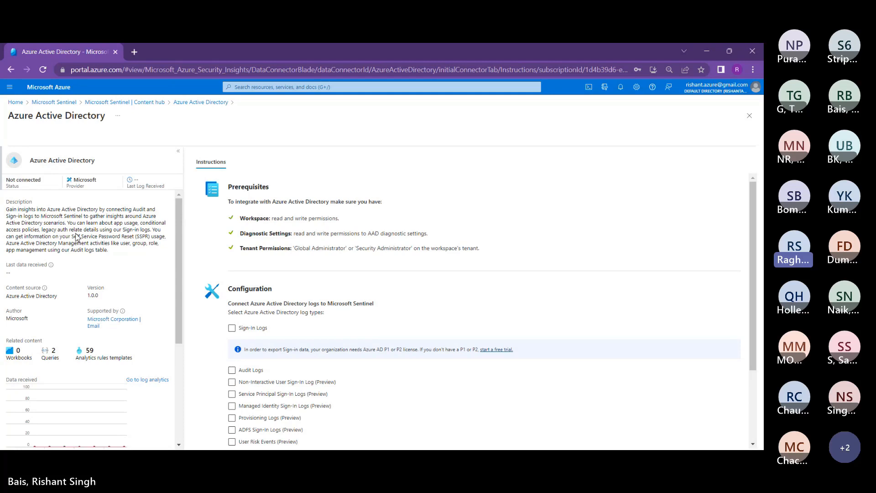
Step: Scroll through the Azure Active Directory connector's details and Instructions panels
scroll(84, 248, down, 3)
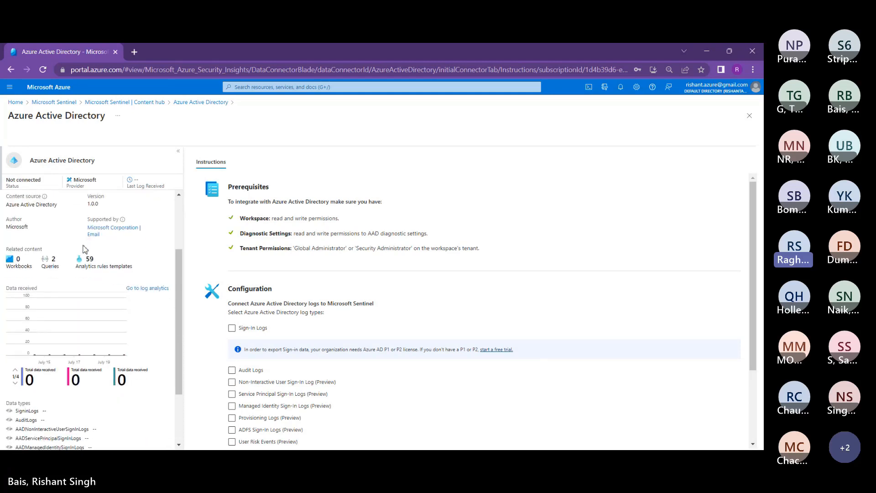
scroll(83, 248, down, 2)
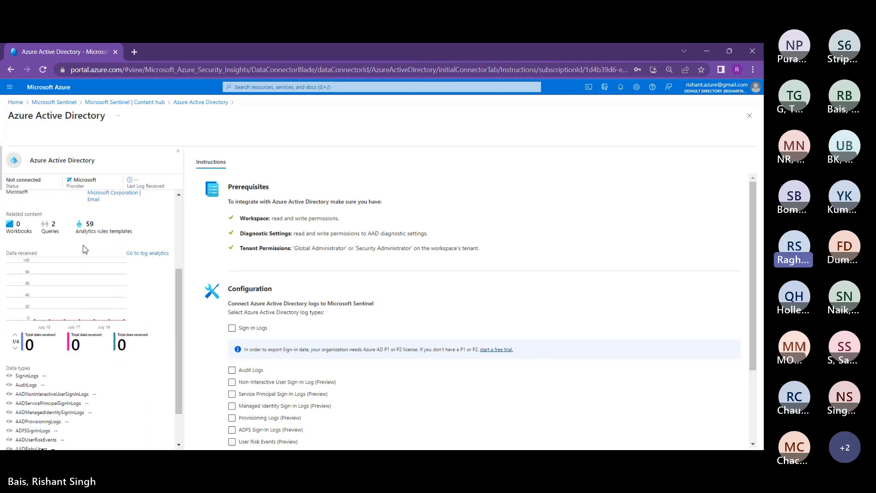
scroll(84, 249, down, 1)
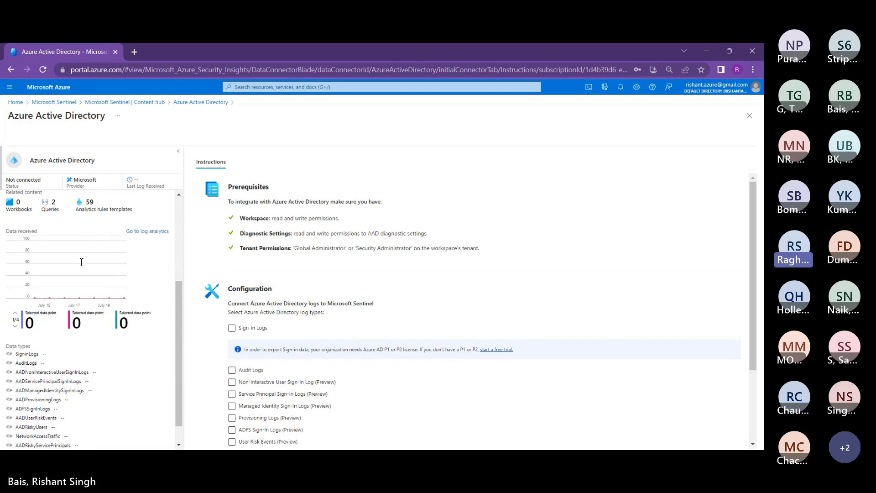
scroll(237, 299, down, 2)
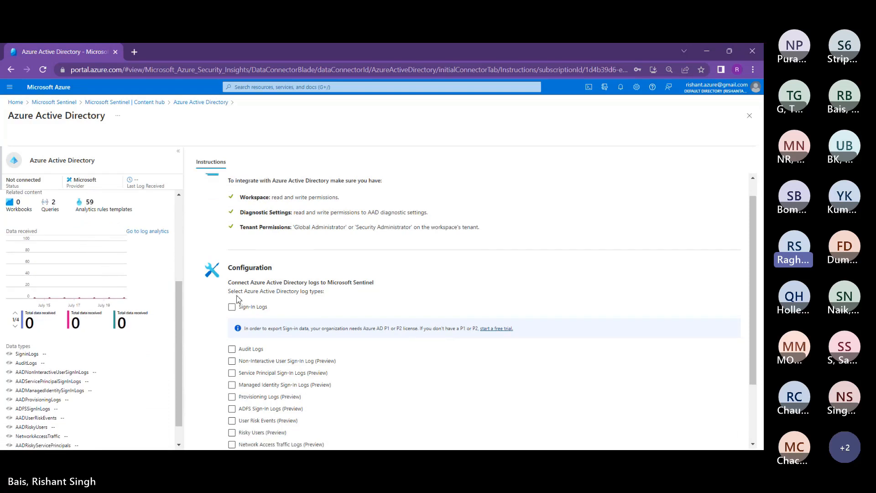
Step: Tick Sign-In Logs as a log type in the connector's Configuration section
click(232, 237)
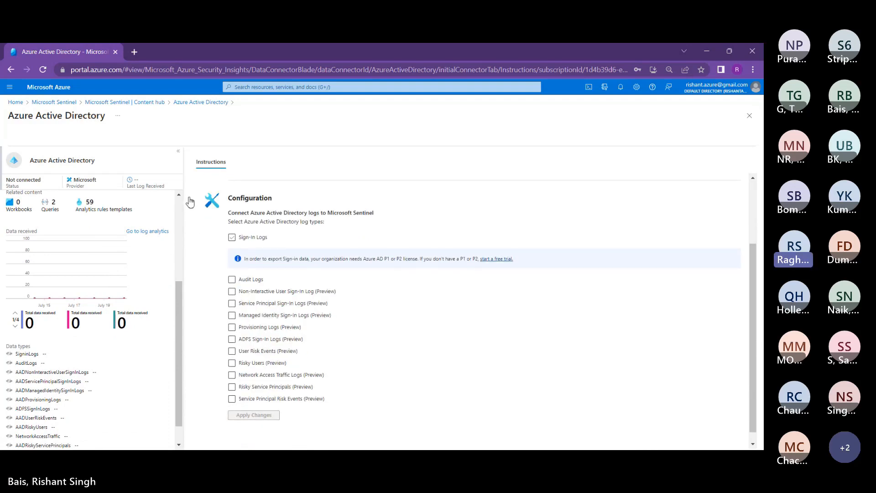
click(250, 239)
click(232, 237)
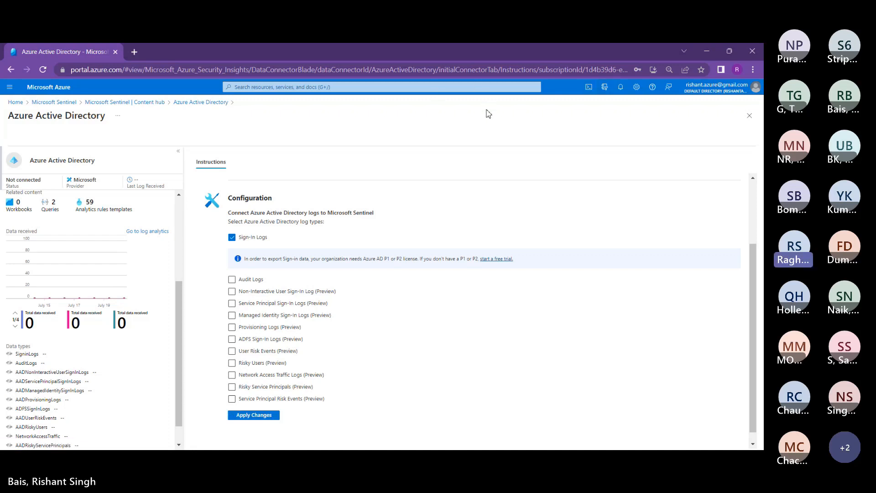
scroll(408, 169, up, 2)
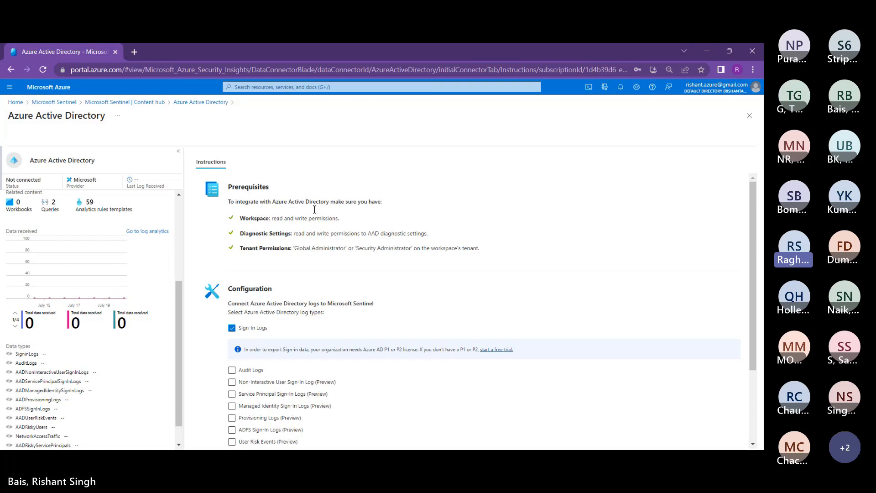
drag(303, 248, 324, 248)
double_click(325, 248)
click(273, 231)
scroll(274, 231, down, 1)
scroll(275, 232, down, 1)
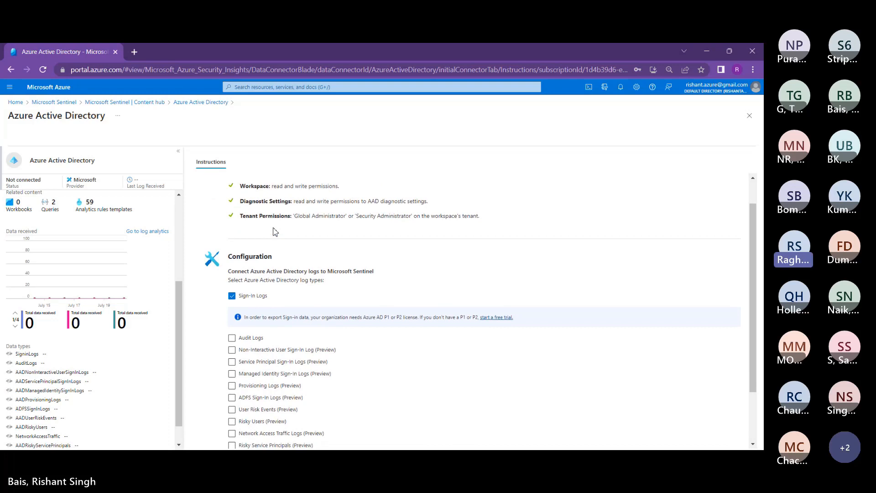
scroll(275, 231, down, 1)
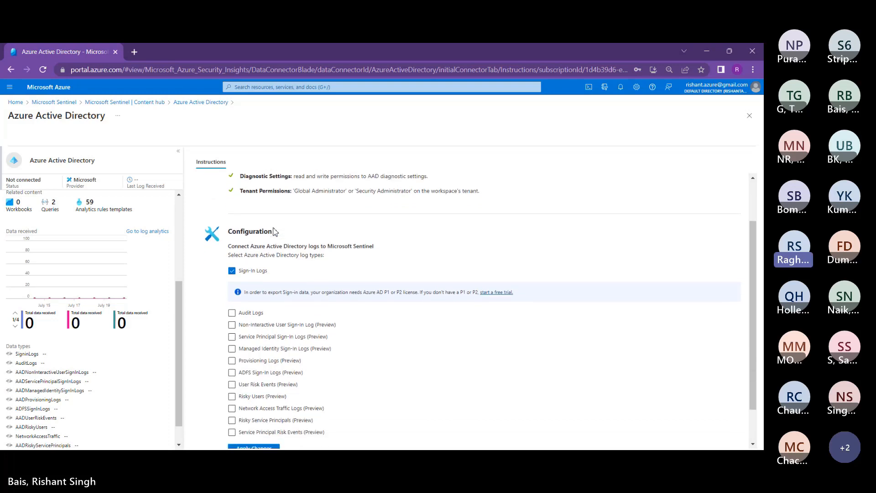
scroll(275, 232, up, 1)
scroll(275, 232, down, 1)
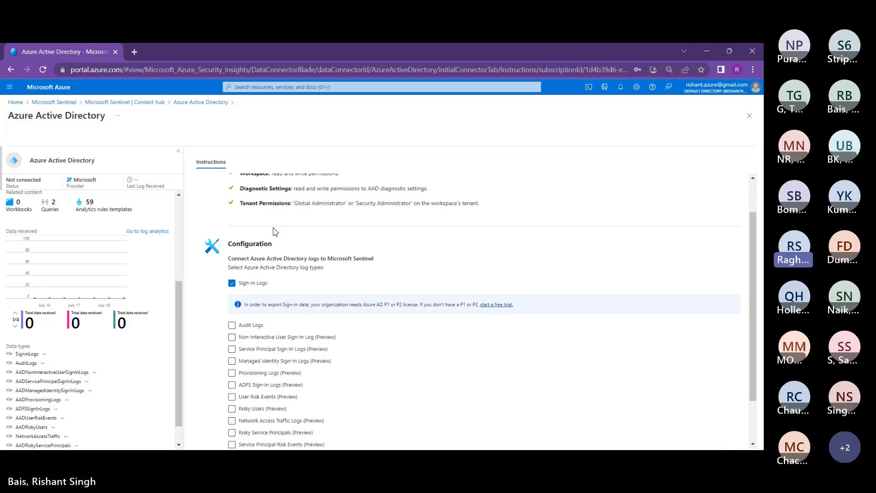
scroll(275, 232, down, 1)
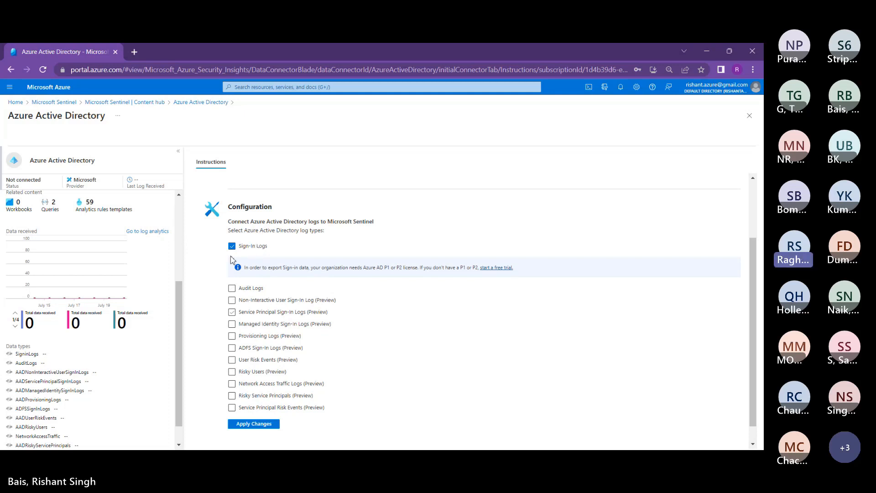
Step: Add Audit Logs, apply Sign-In and Audit Logs to Sentinel, then return to Content hub
click(232, 288)
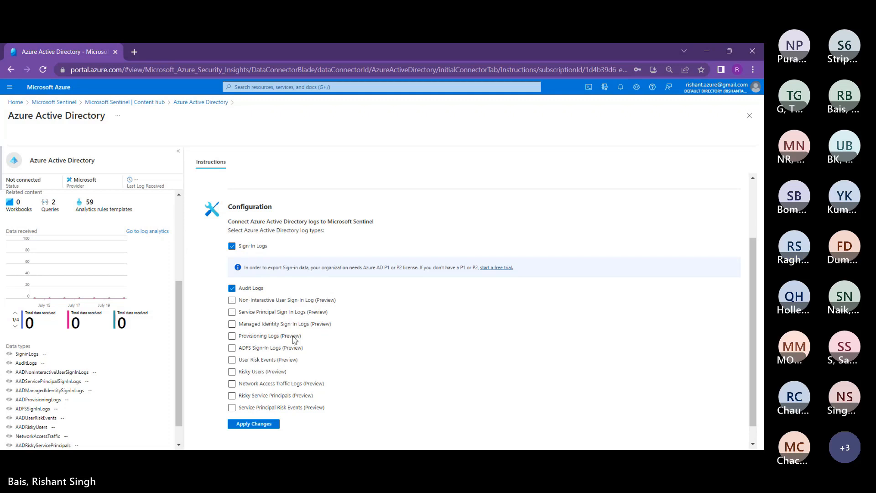
scroll(294, 339, down, 1)
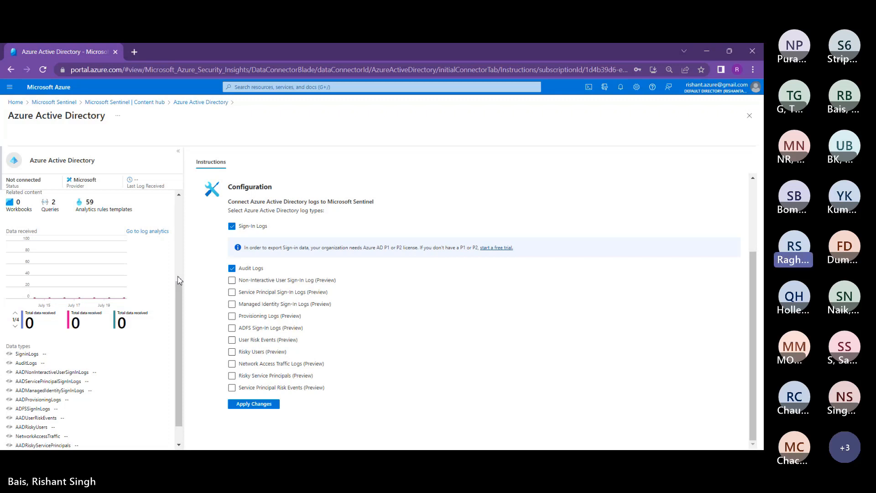
click(254, 404)
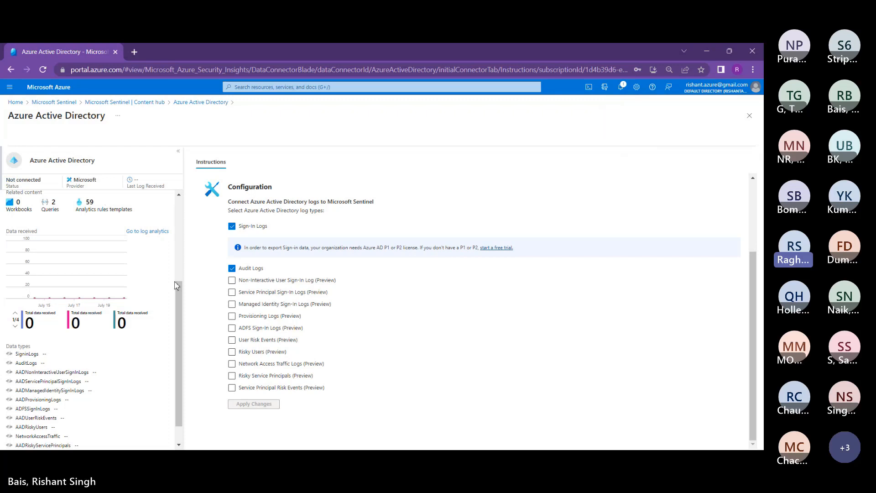
scroll(110, 281, up, 3)
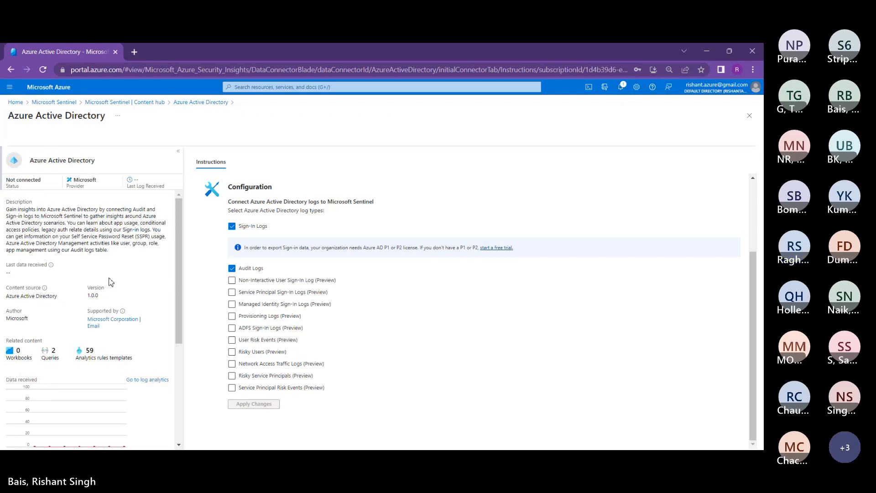
click(120, 100)
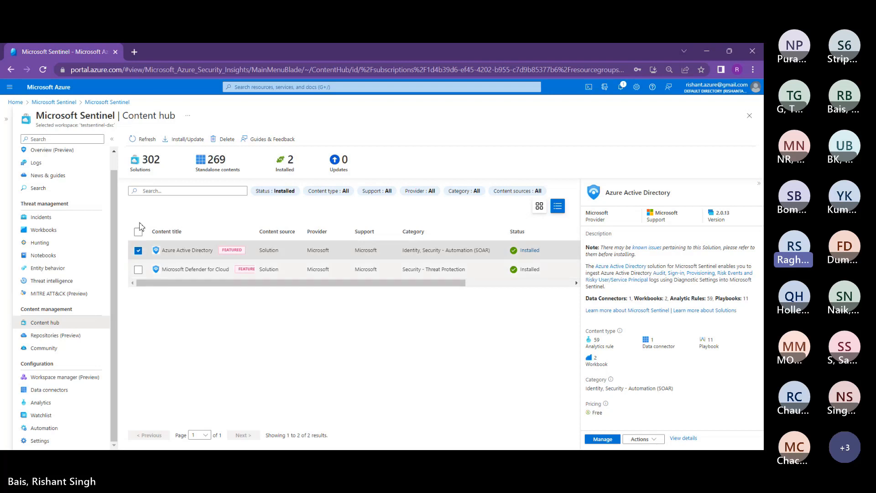
Step: Set the Content hub Status filter to Select All so all 571 items are listed
click(275, 191)
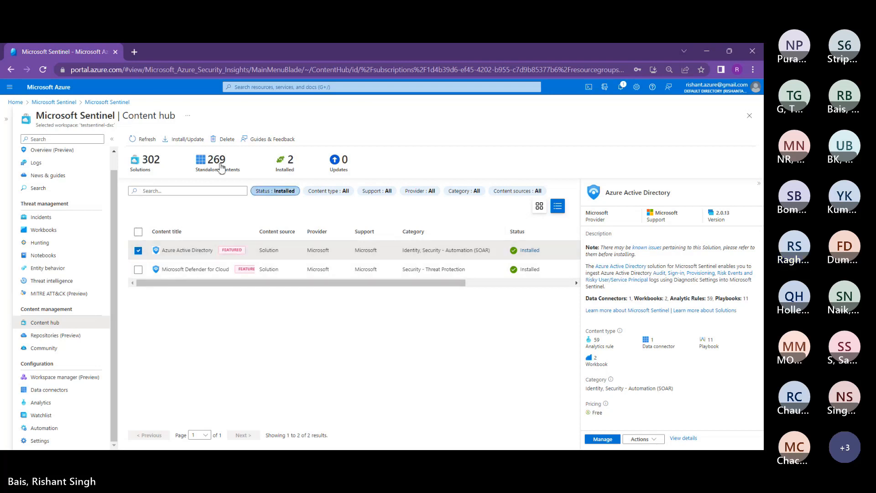
click(266, 223)
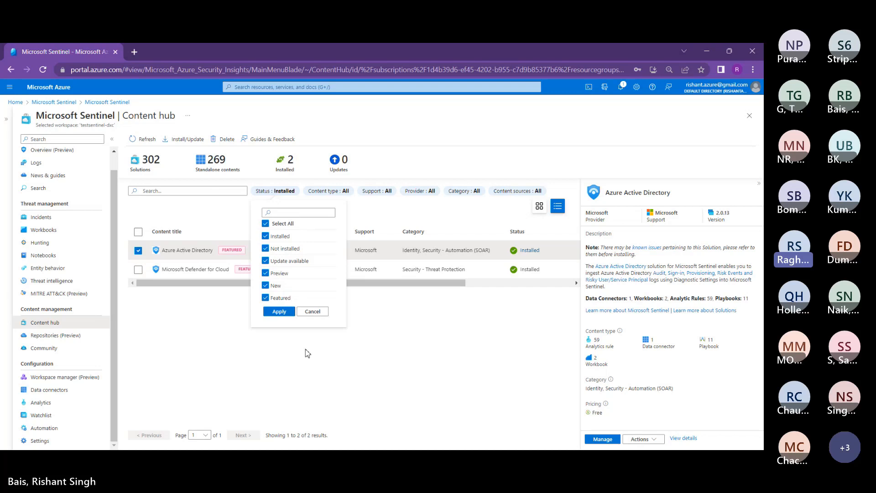
click(226, 264)
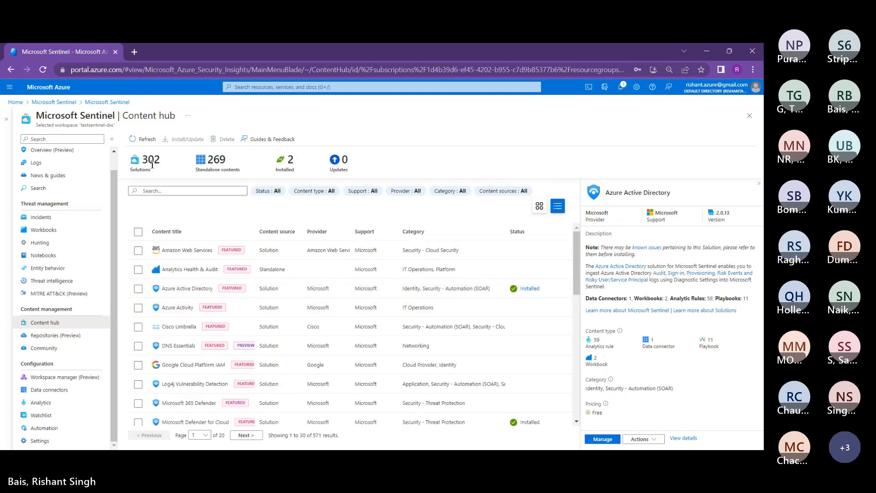
Step: Search the Content hub for 'activity' and select the Azure Activity solution
click(154, 191)
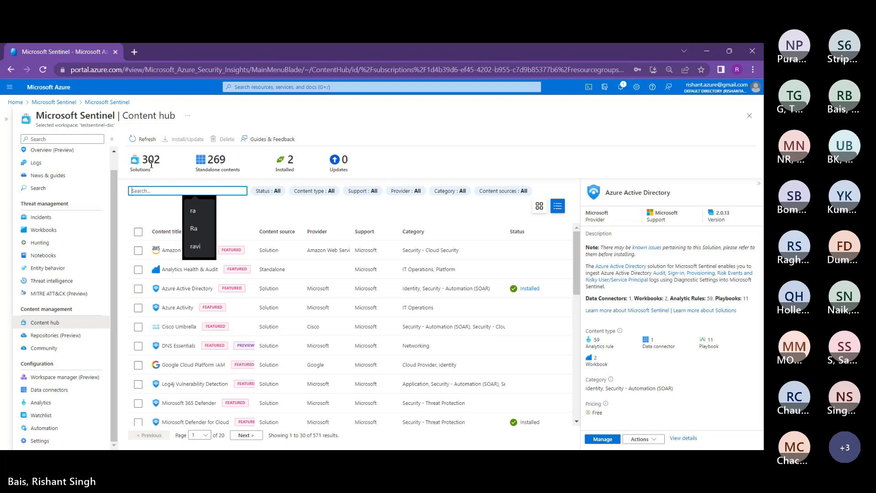
text(activity)
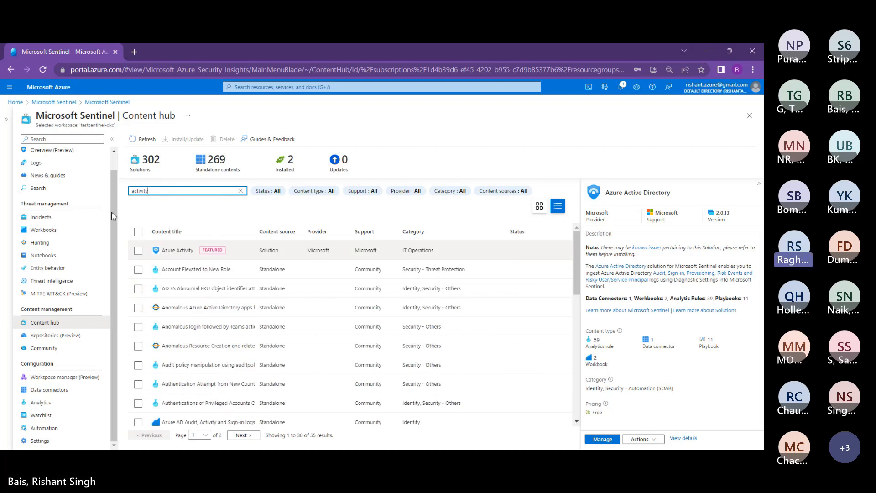
click(138, 250)
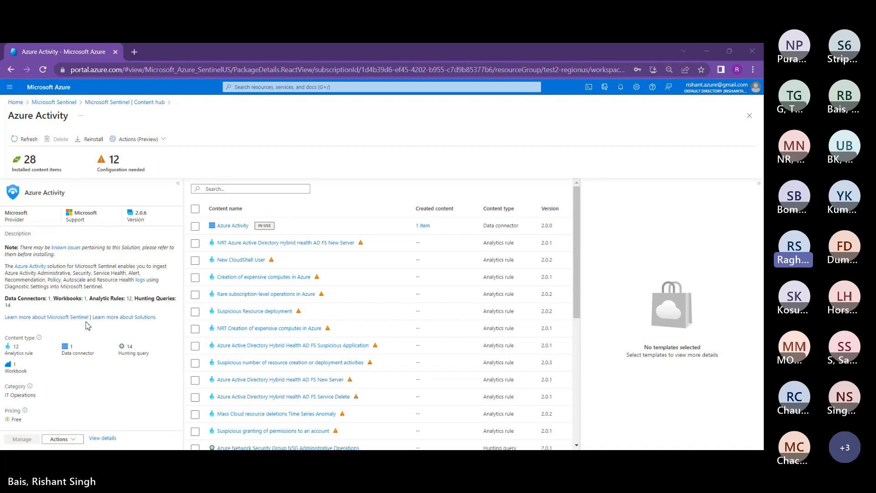
Step: Go back to the Content hub, then open Sentinel's Data connectors list (4 connectors, 3 connected)
click(91, 100)
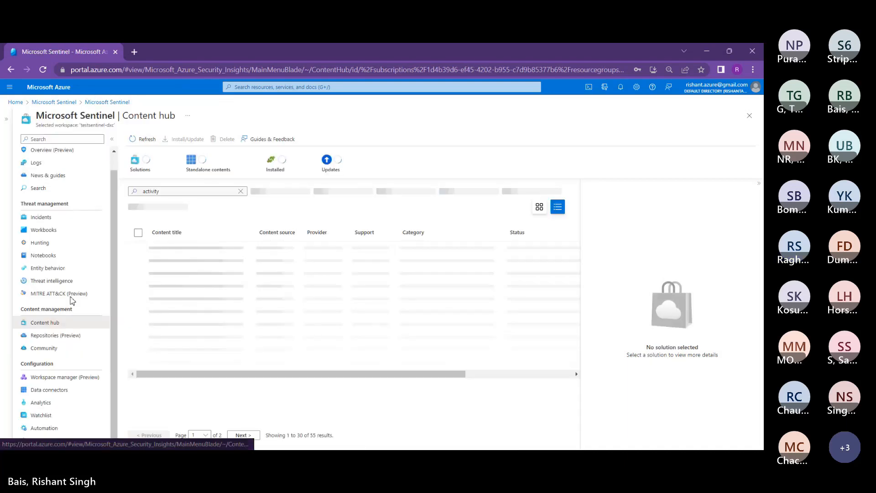
click(49, 390)
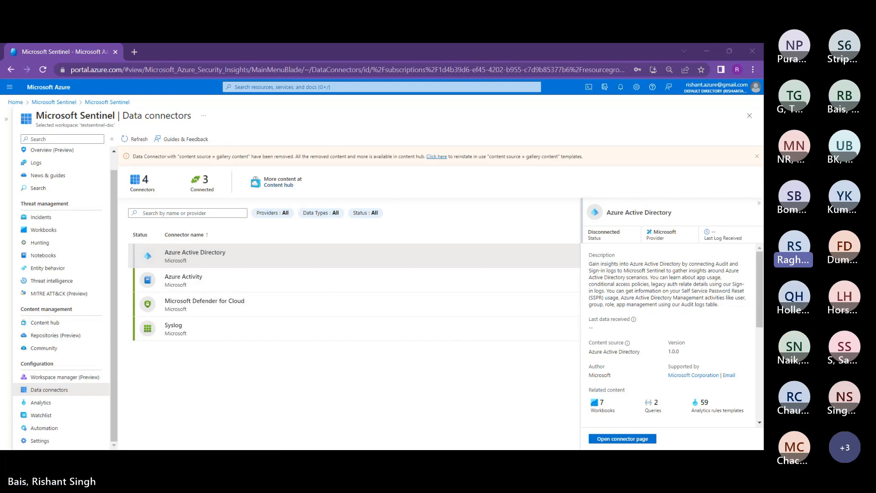
Step: Return to the Content hub and manage the installed Azure Activity solution's 28 content items
click(45, 322)
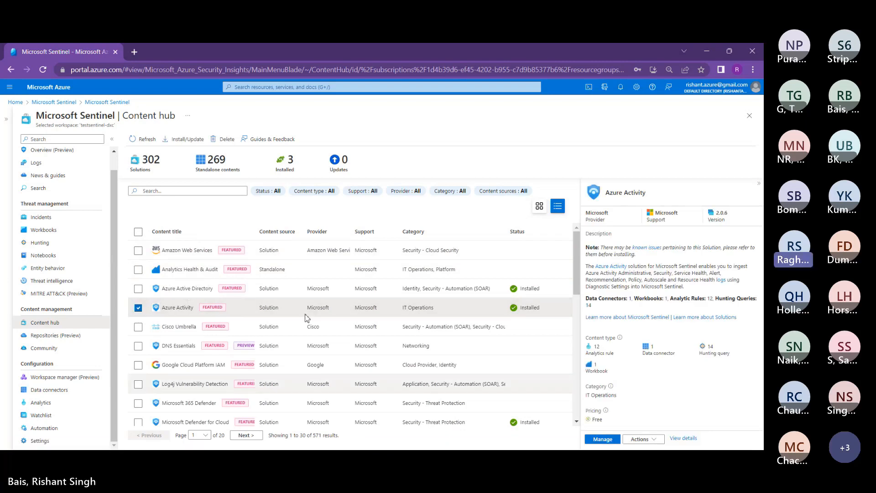
click(602, 439)
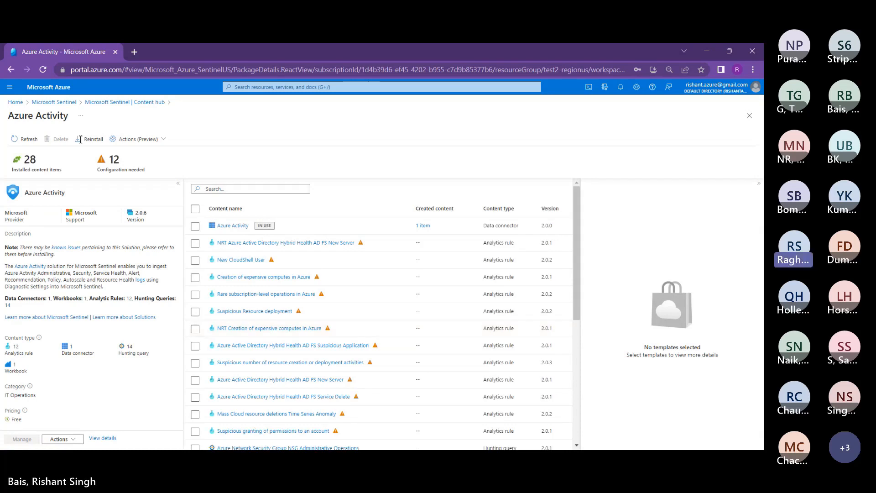
Step: Show the Azure Activity data connector's details: Connected, 583 AzureActivity records received
drag(111, 170, 132, 169)
click(128, 145)
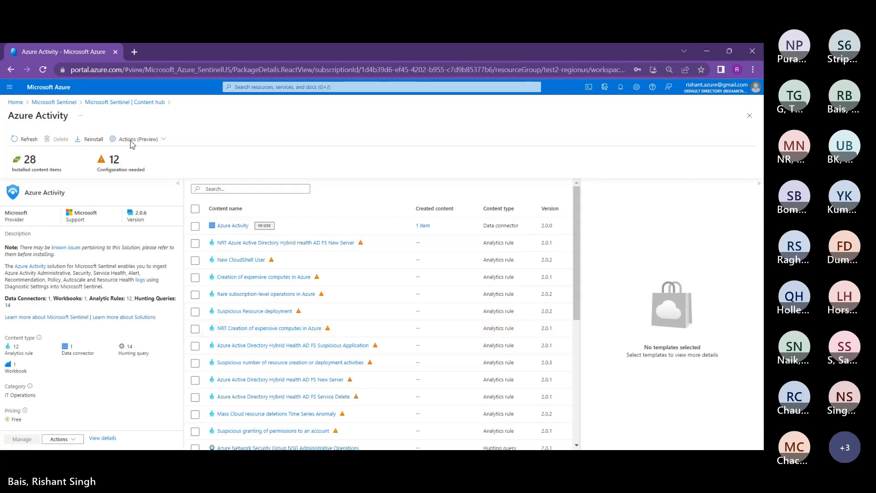
click(233, 226)
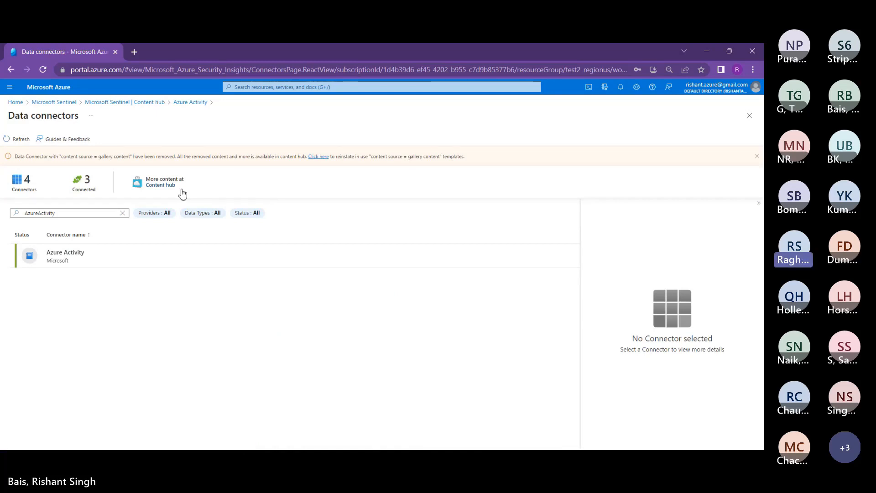
click(11, 71)
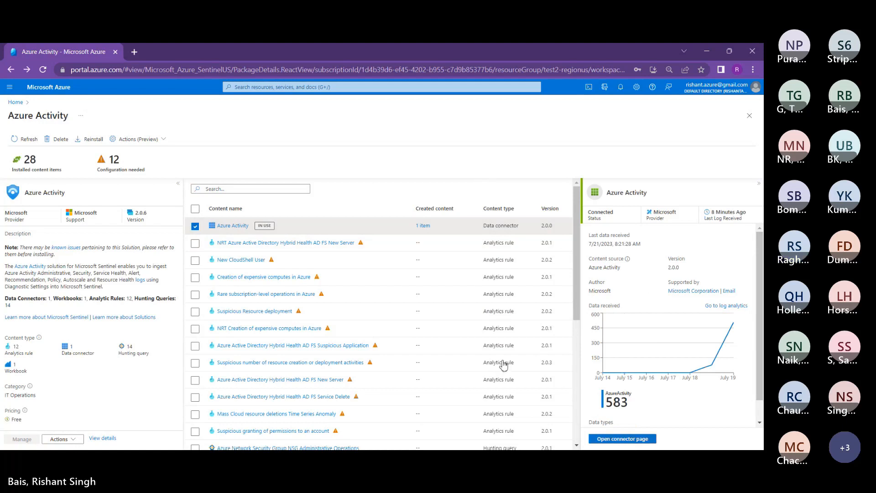
Step: Open the Azure Activity connector's instructions page, still Connected with 585 records received
click(622, 439)
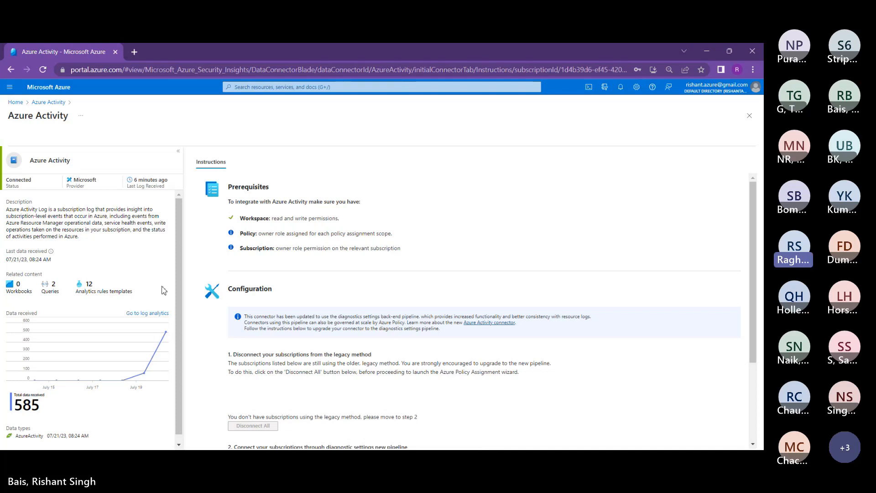
key(Down)
key(Down)
key(Down)
key(Down)
key(Down)
key(Down)
key(Down)
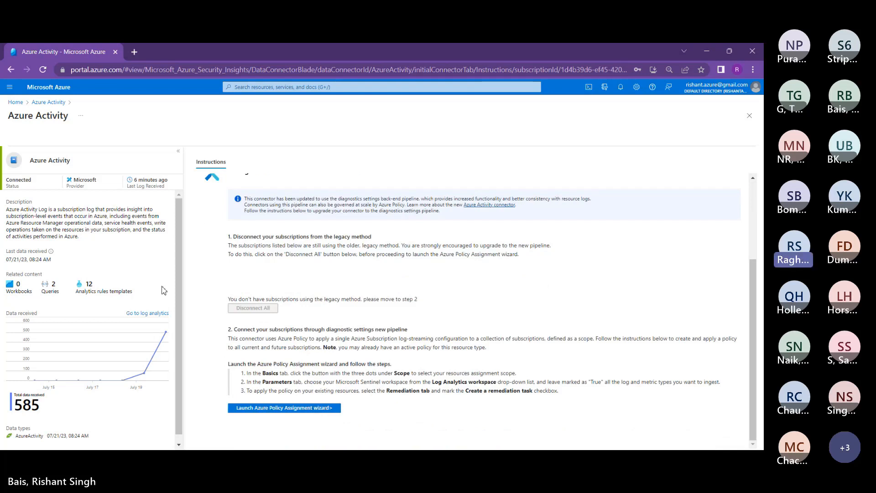
key(Page_Up)
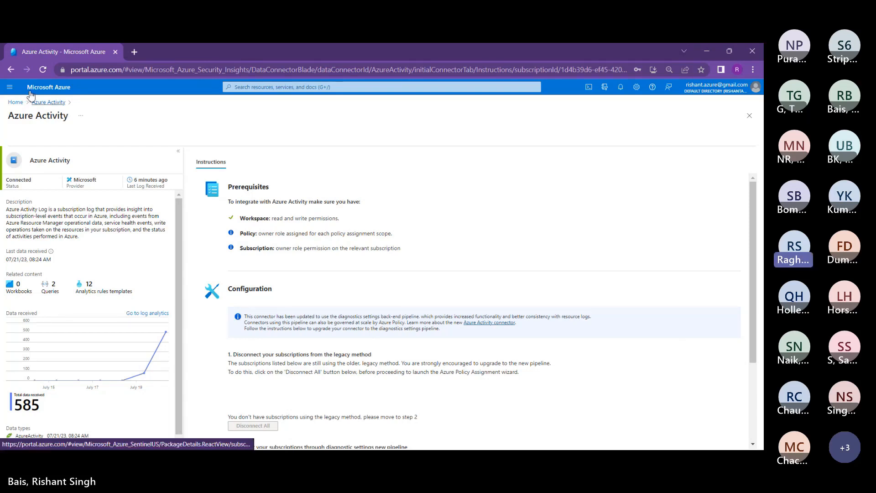
Step: Go back, then open Microsoft Sentinel from recent services and pick the TestSentinel-DXC workspace
click(10, 70)
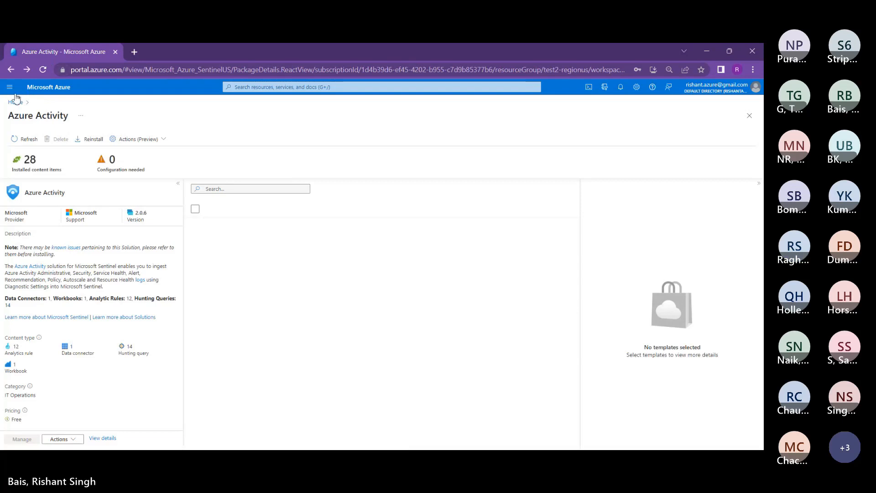
click(204, 84)
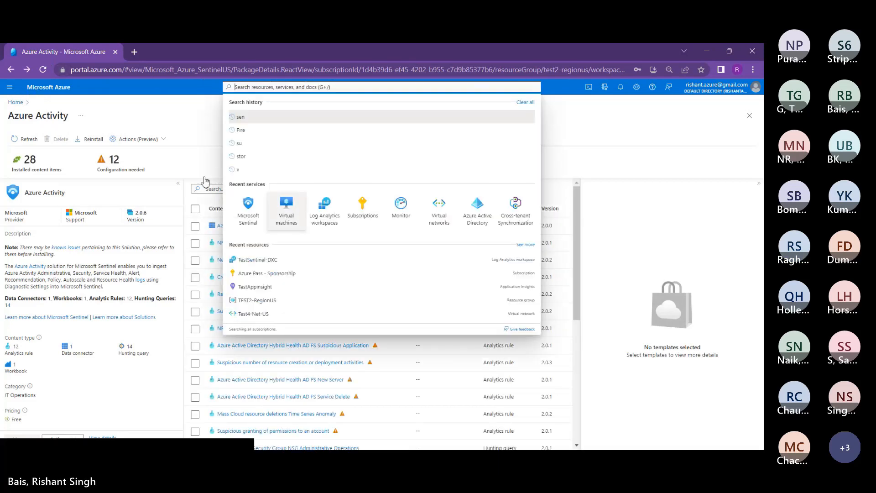
click(247, 207)
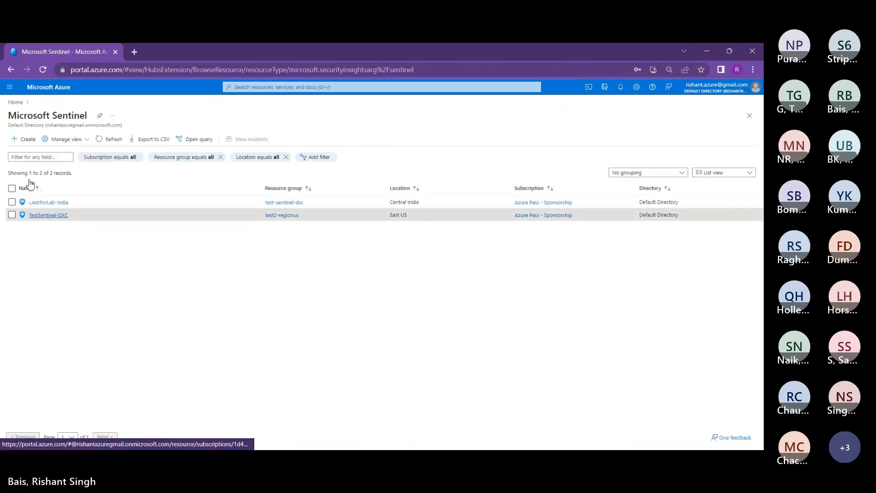
click(36, 215)
Step: Open the TestSentinel-DXC Content hub and search it for 'storage', giving 11 matches
click(142, 339)
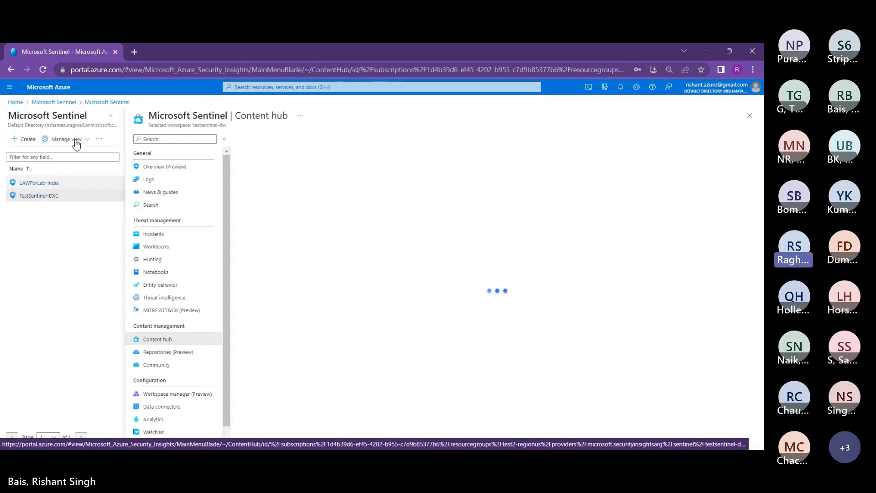
click(111, 115)
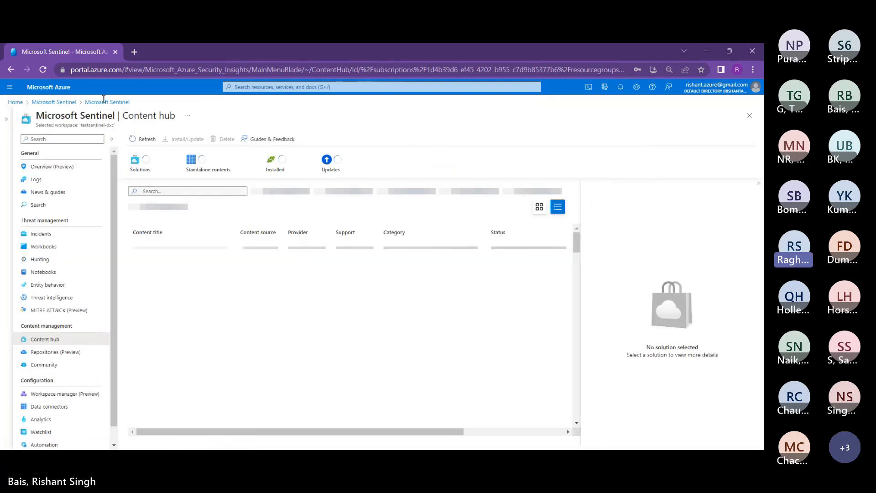
click(143, 190)
text(s)
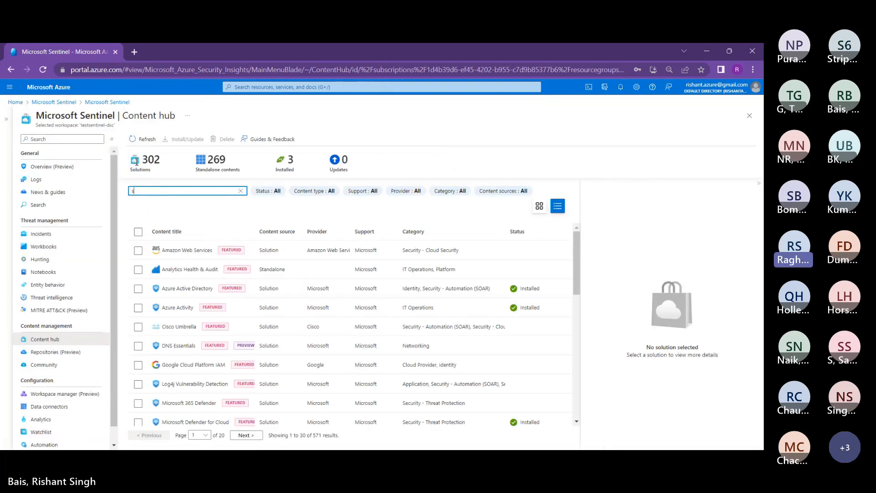
text(torage)
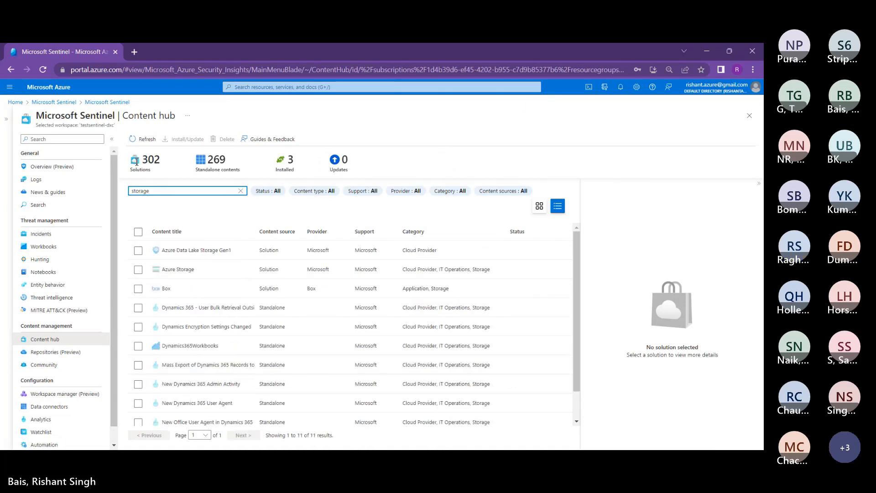
text( a)
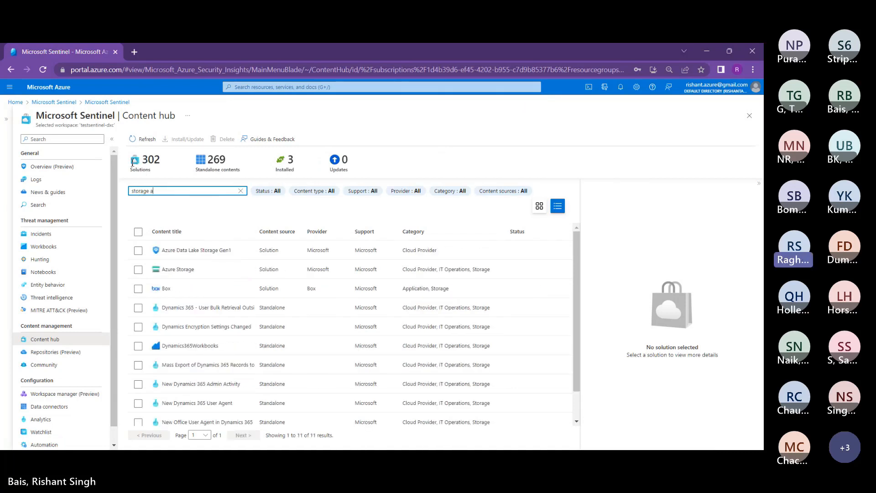
key(BackSpace)
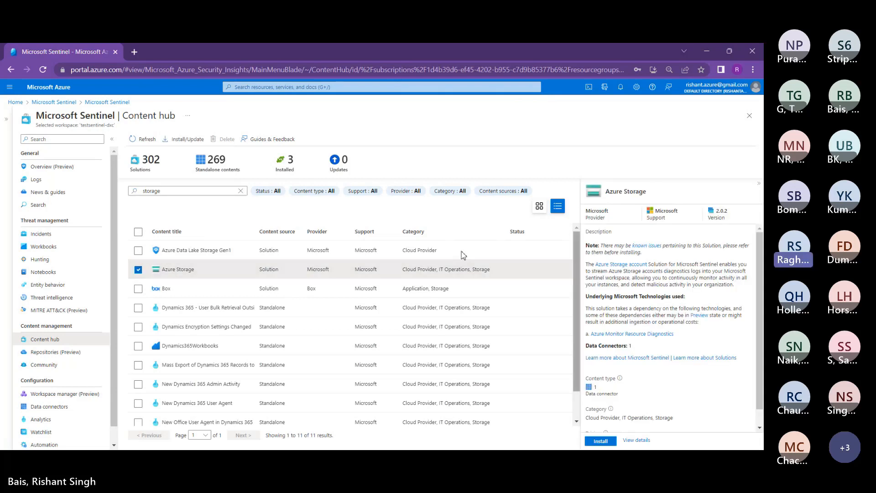
Step: Install the Azure Storage solution and manage it to see its 1 content item
click(601, 441)
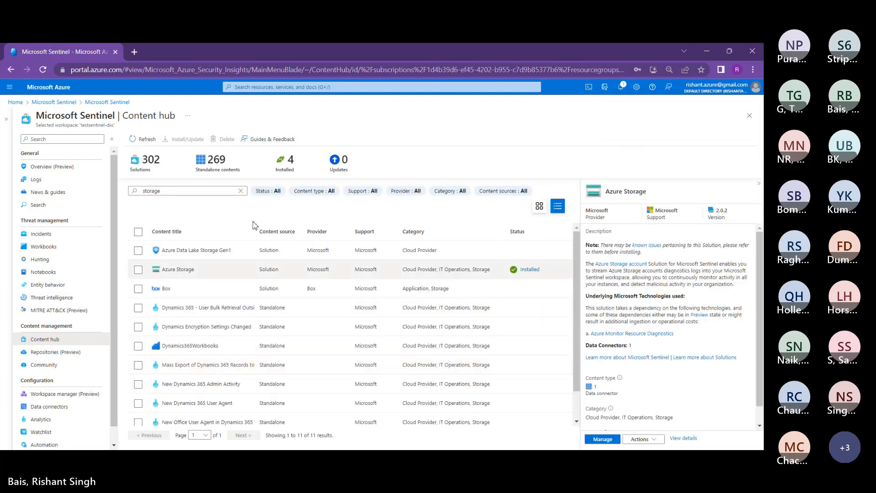
click(602, 439)
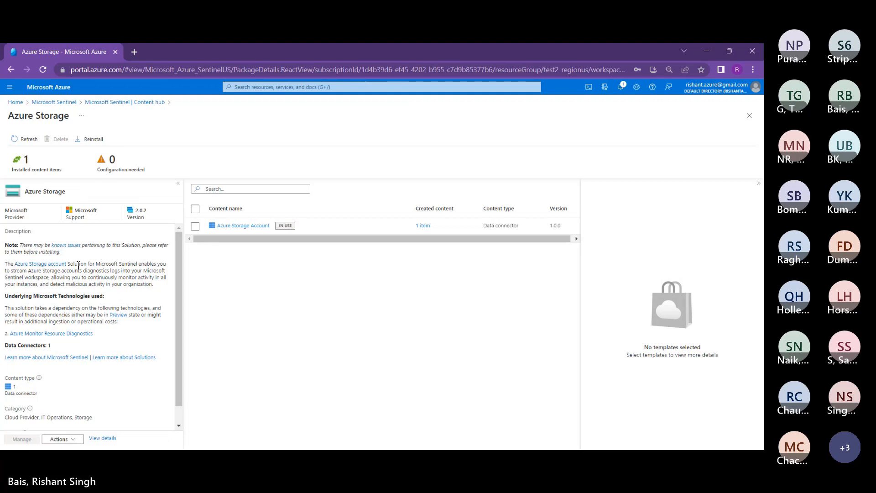
Step: Select the Azure Storage Account connector row: Connected, 884 AzureStorageAccount records received
scroll(24, 333, down, 1)
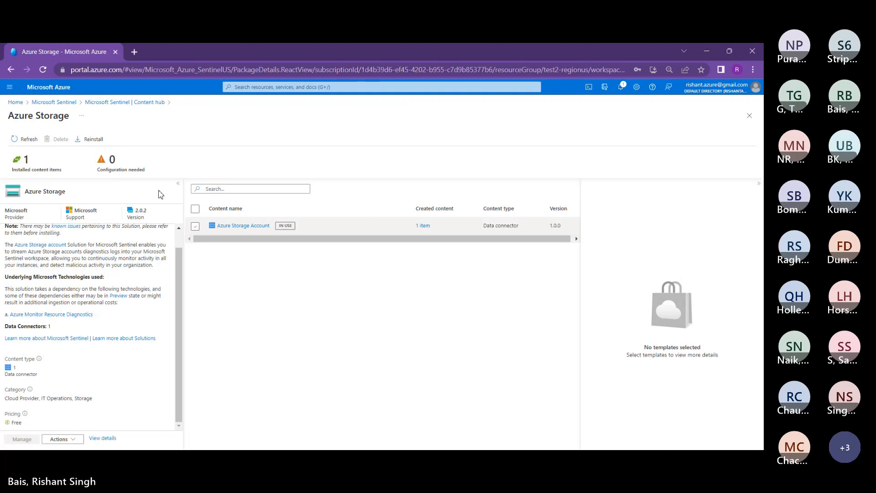
click(195, 225)
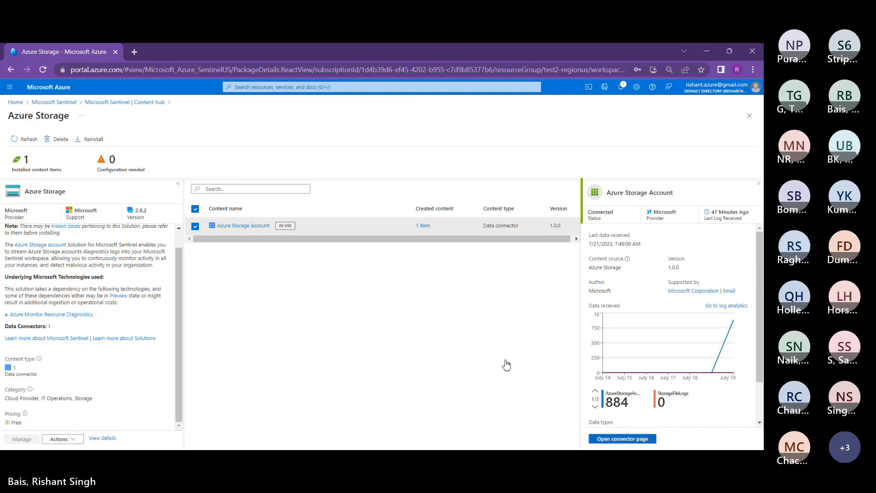
click(622, 439)
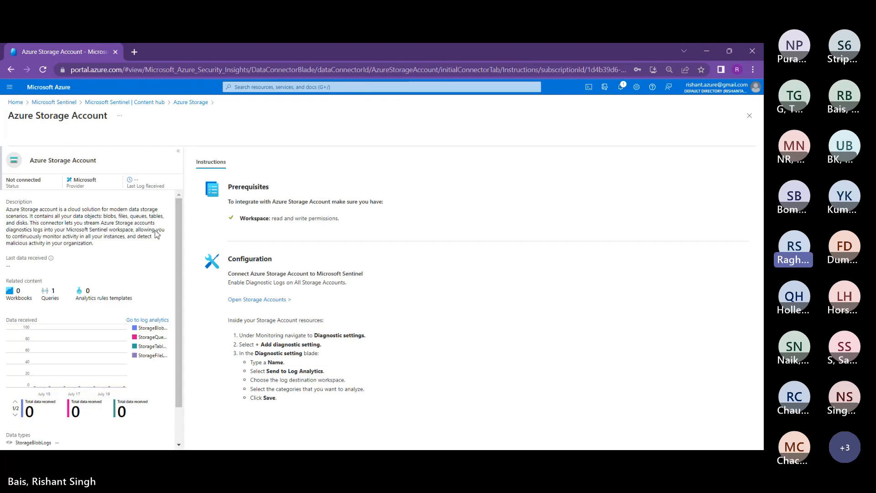
scroll(143, 258, down, 2)
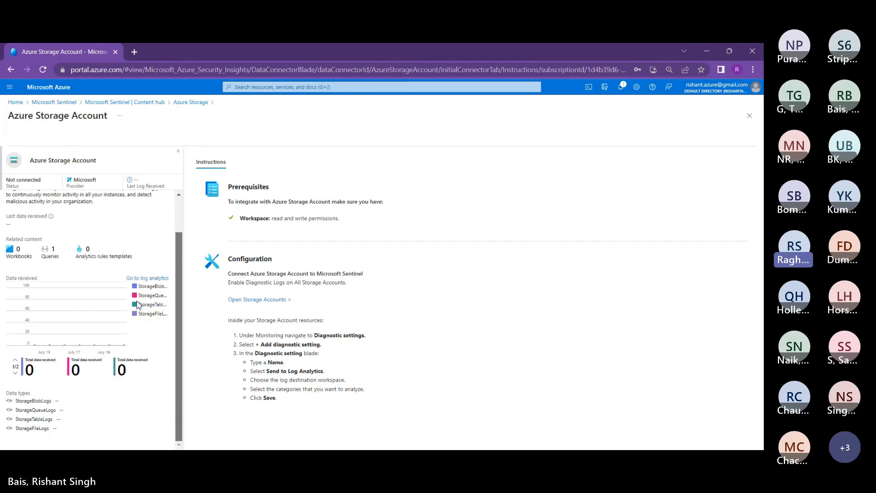
scroll(141, 251, up, 2)
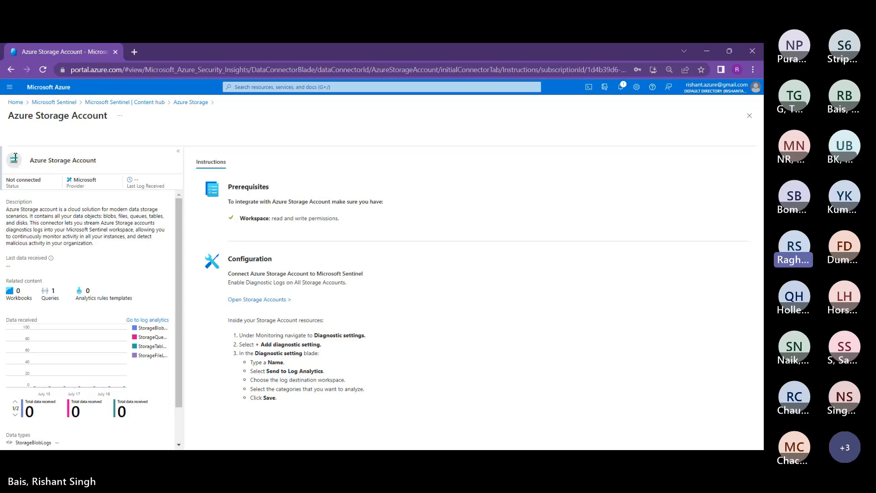
drag(15, 157, 4, 156)
click(24, 159)
click(190, 102)
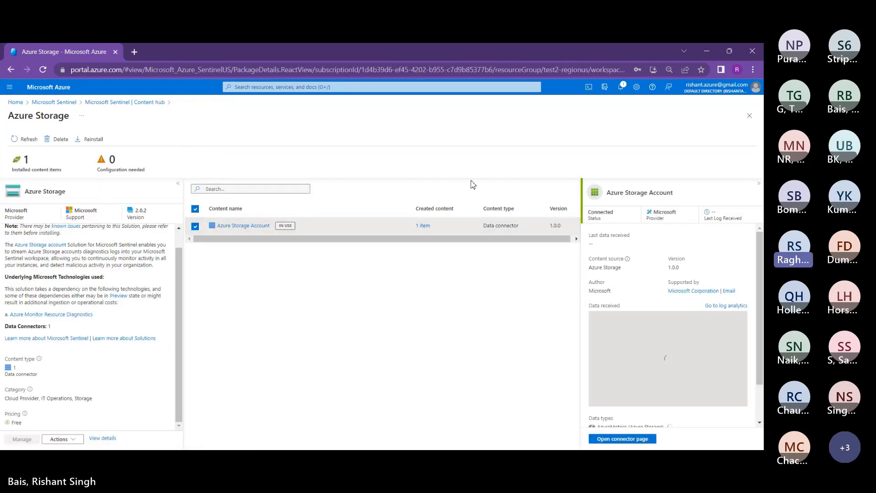
Step: Go back to the Sentinel workspaces, enter TestSentinel-DXC, and open its Data connectors page
click(56, 98)
click(47, 215)
scroll(140, 291, down, 1)
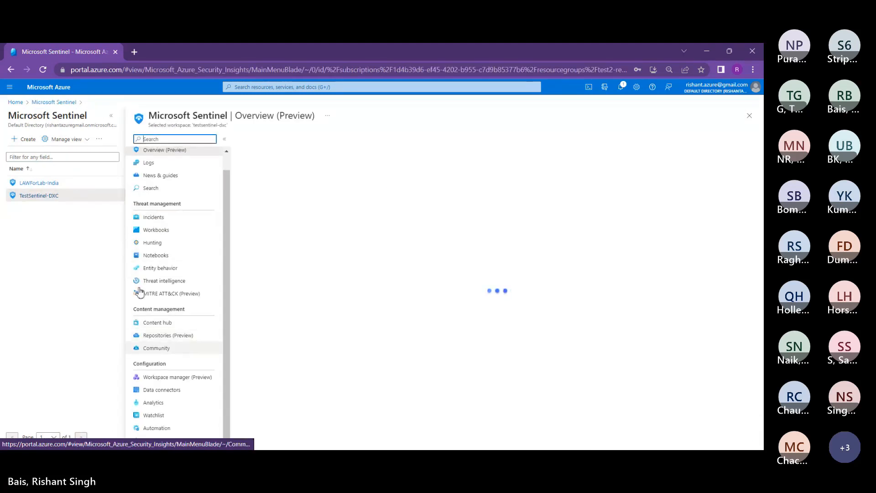
click(161, 390)
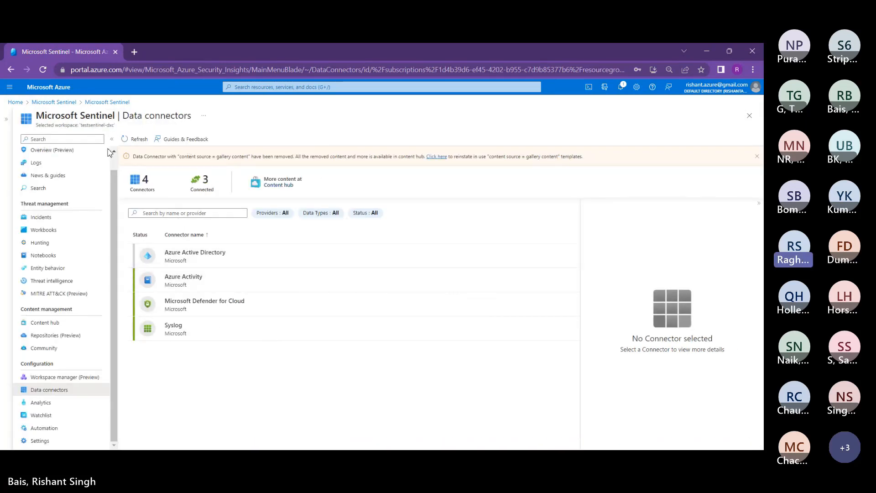
Step: Refresh the connectors list and reload the portal until five connectors appear, including Azure Storage Account
click(134, 139)
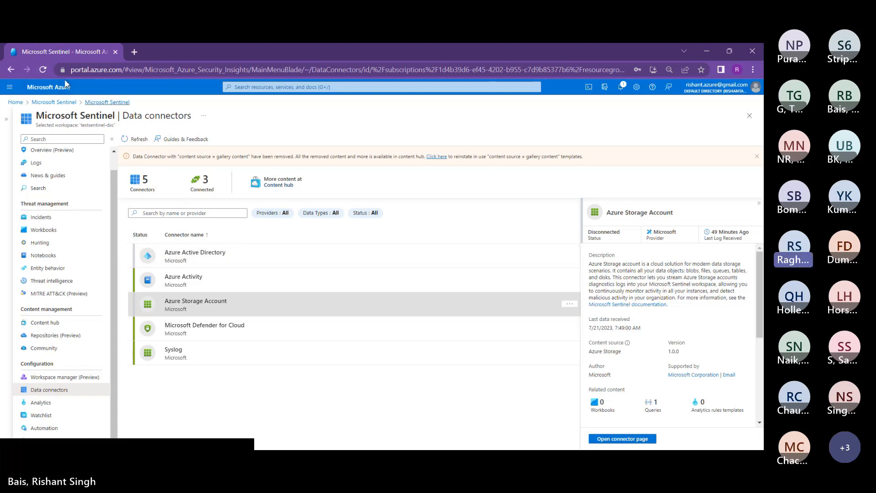
click(36, 69)
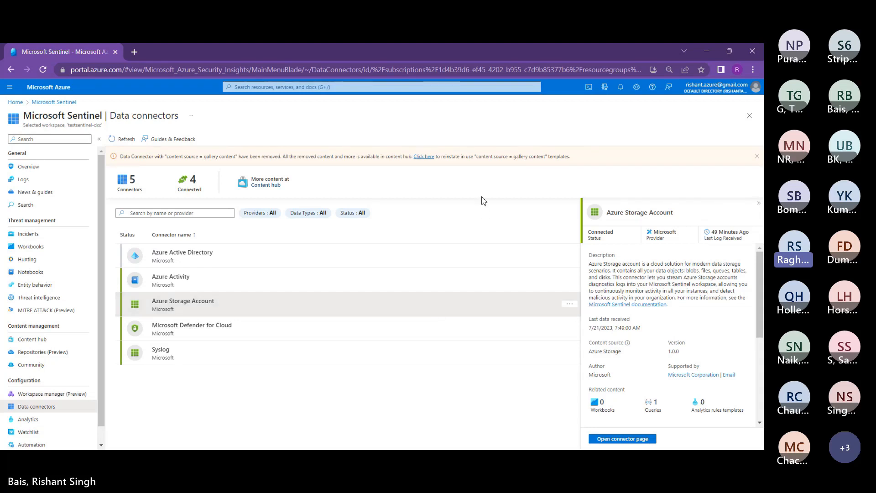
Step: Compare the Azure Active Directory and Azure Storage Account connector details, then go to Content hub
click(220, 254)
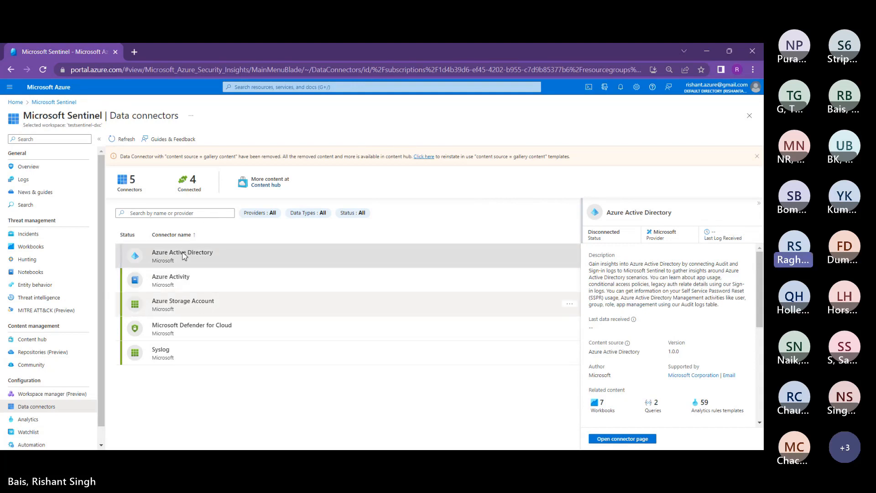
click(183, 303)
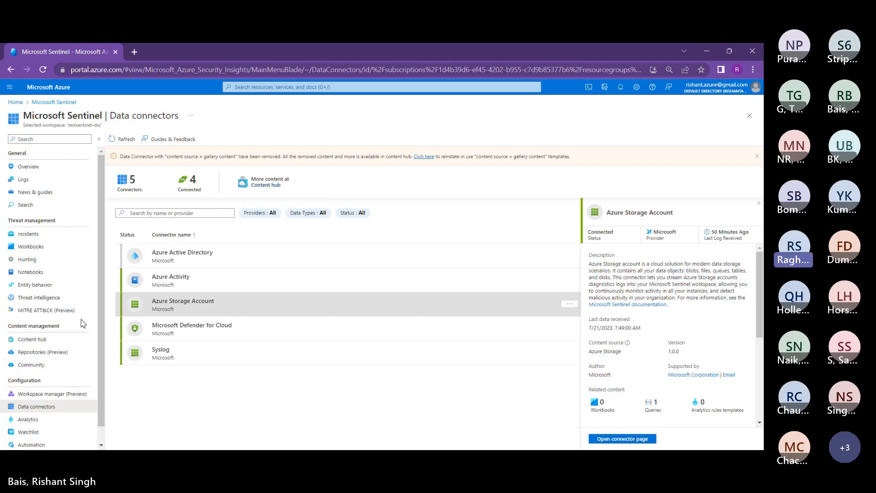
click(32, 339)
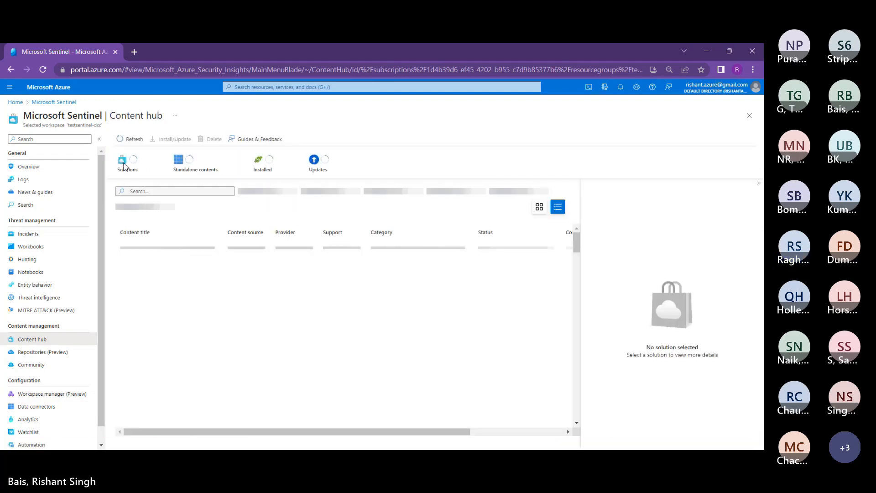
Step: Replace the 'vitrtual' Content hub search with 'network' to list networking solutions
click(175, 193)
text(vi)
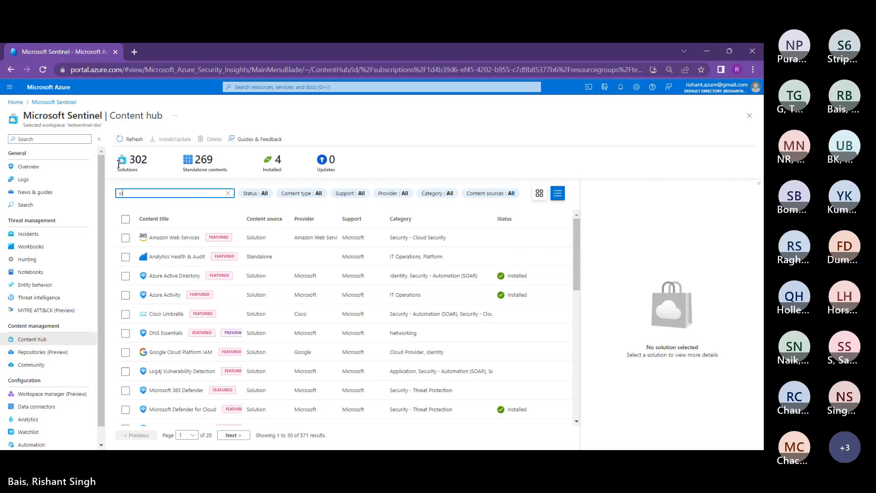
text(t)
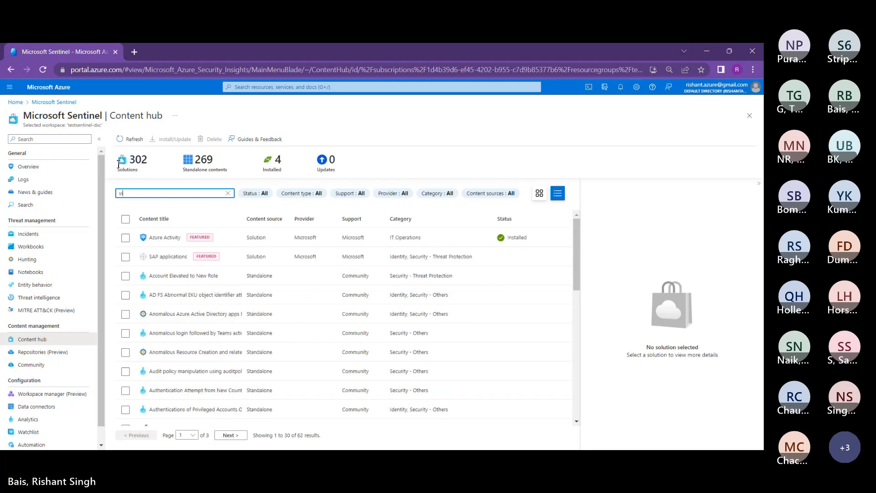
text(rtual)
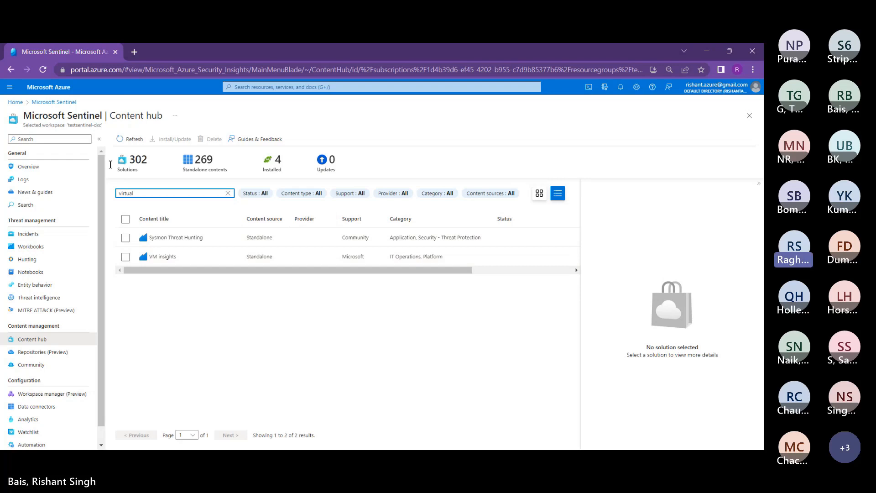
key(BackSpace)
key(BackSpace)
key(BackSpace)
key(BackSpace)
key(BackSpace)
key(BackSpace)
key(BackSpace)
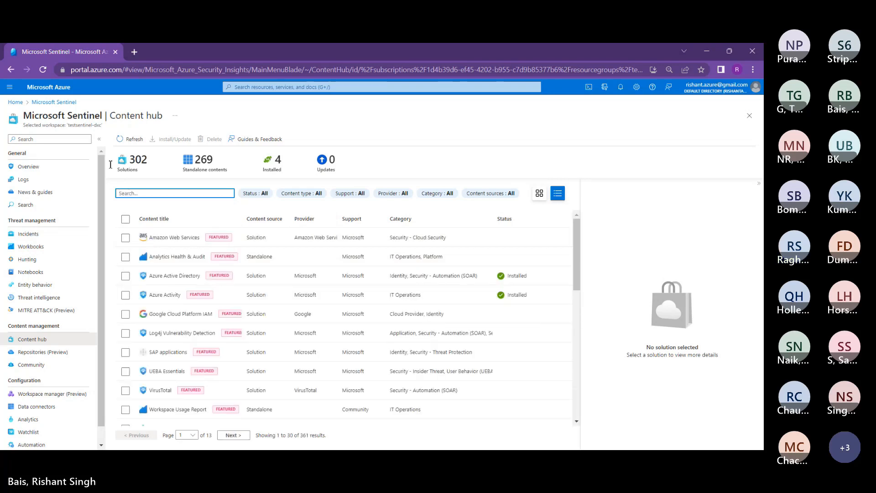
text(netwo)
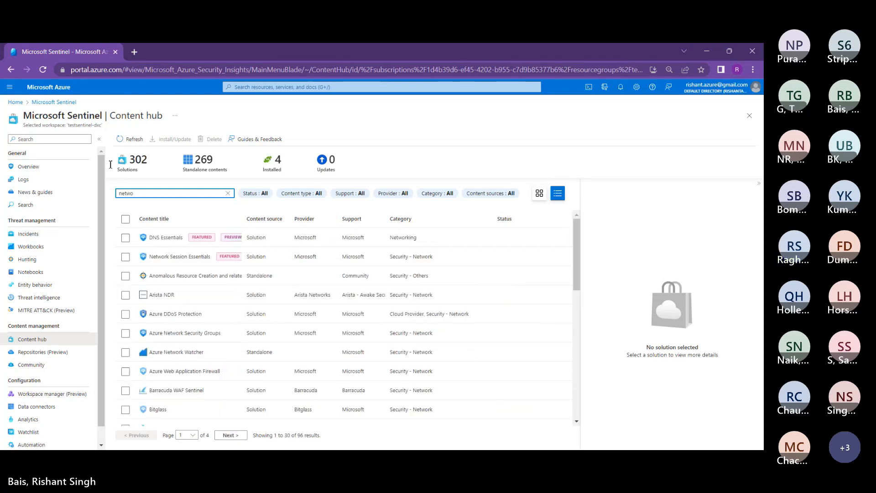
text(r)
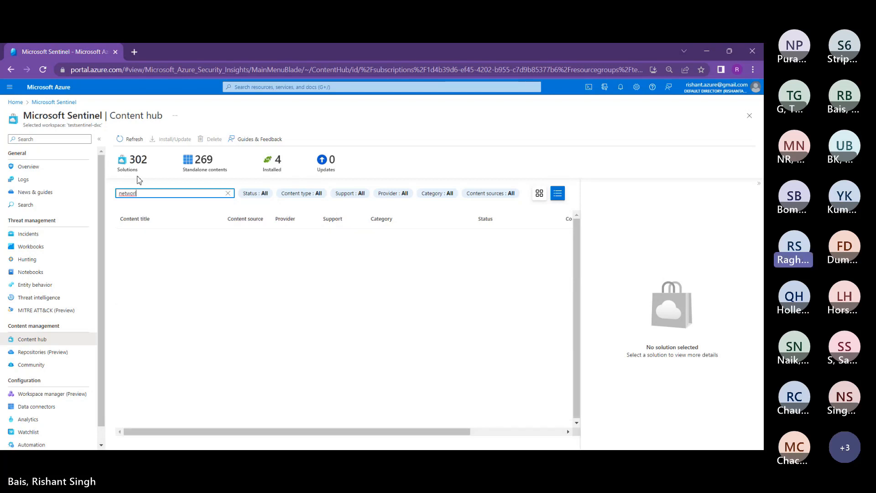
text(k)
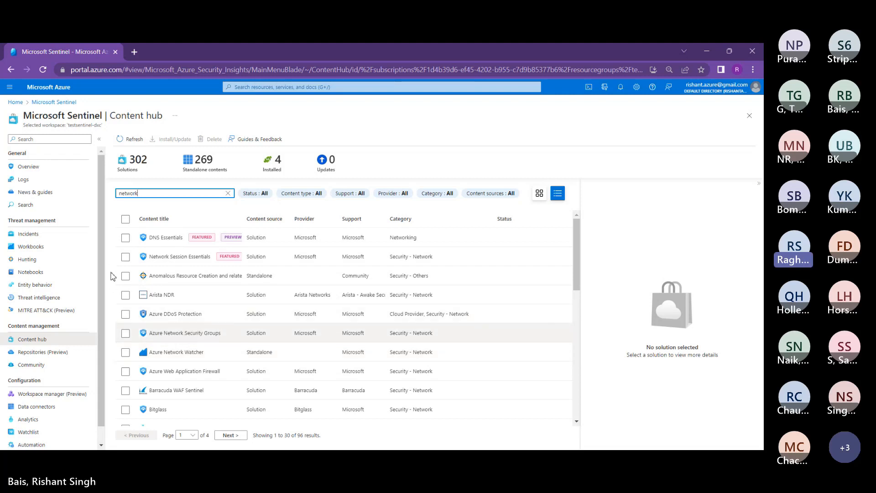
Step: Select Azure Network Security Groups to show its details: version 2.0.2, one data connector, free
click(126, 333)
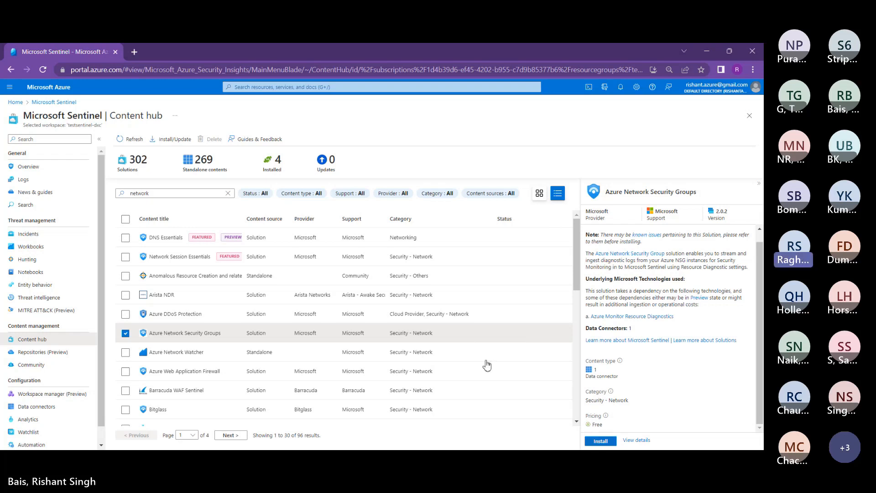
click(151, 193)
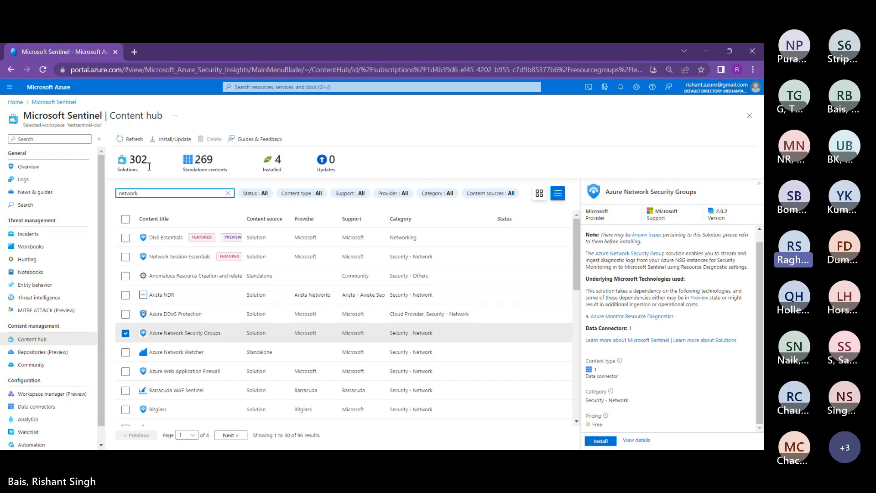
Step: Duplicate the Sentinel browser tab and search the new tab's Content hub for 'network Sec'
right_click(49, 49)
click(85, 125)
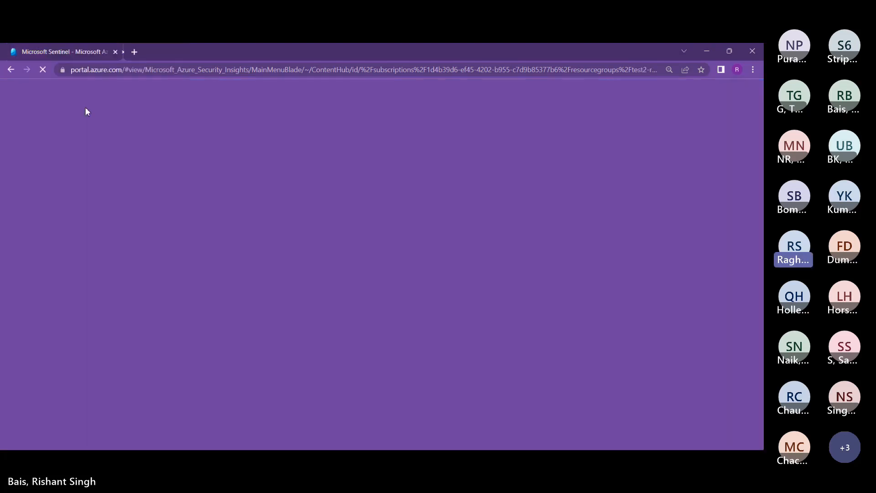
click(60, 54)
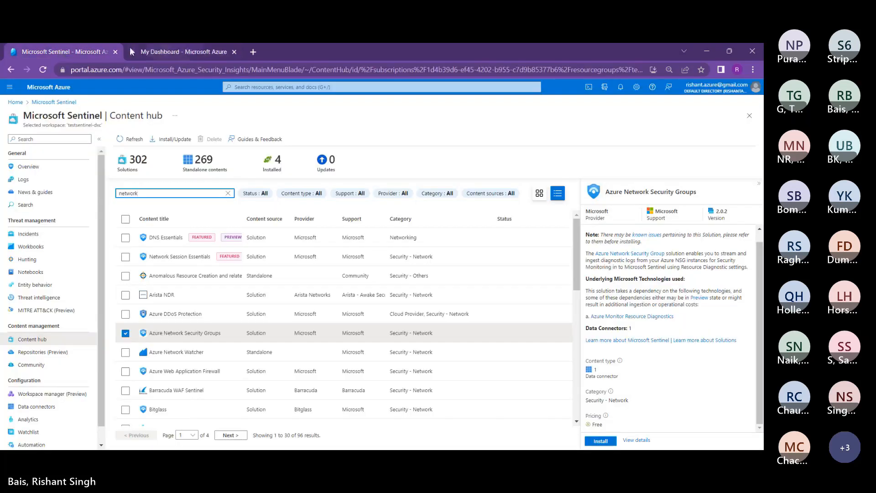
click(149, 51)
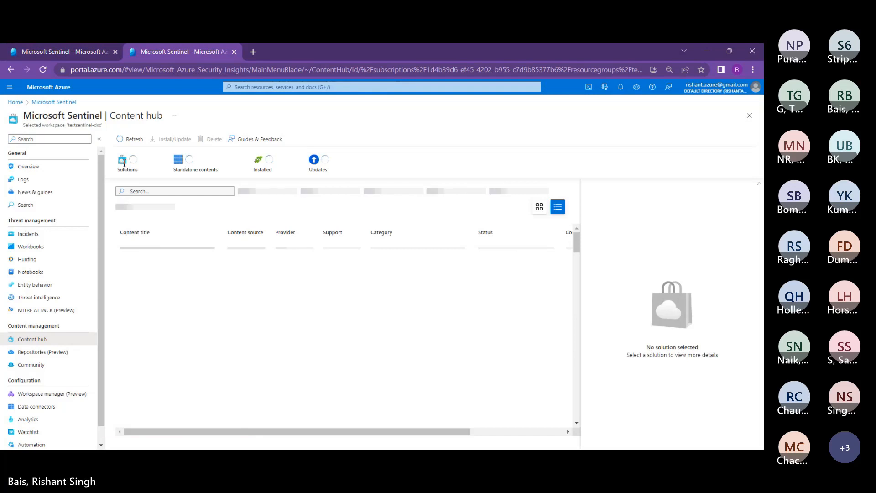
text(n)
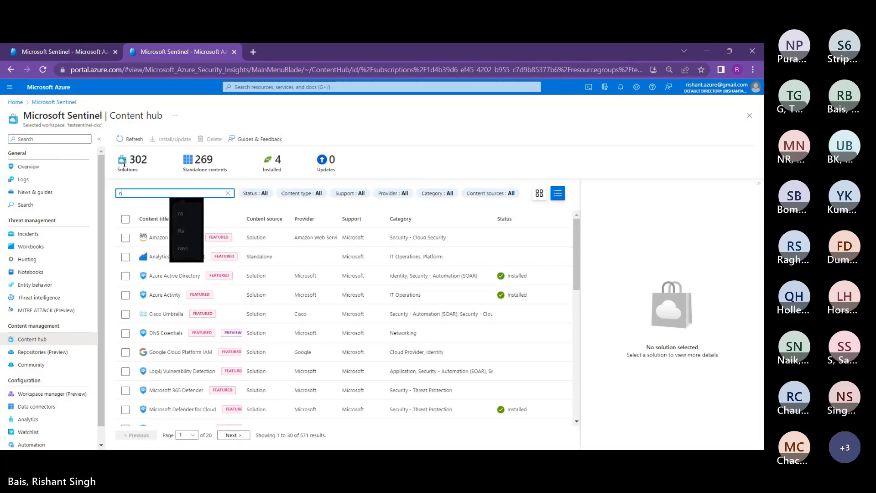
text(etwork Sec)
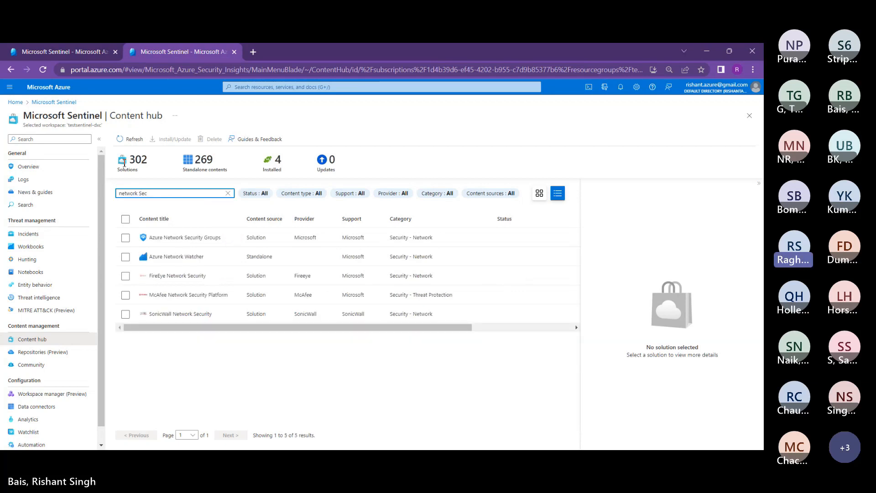
Step: Search Azure for 'network Se' to open the Network security groups list of five NSGs
click(223, 86)
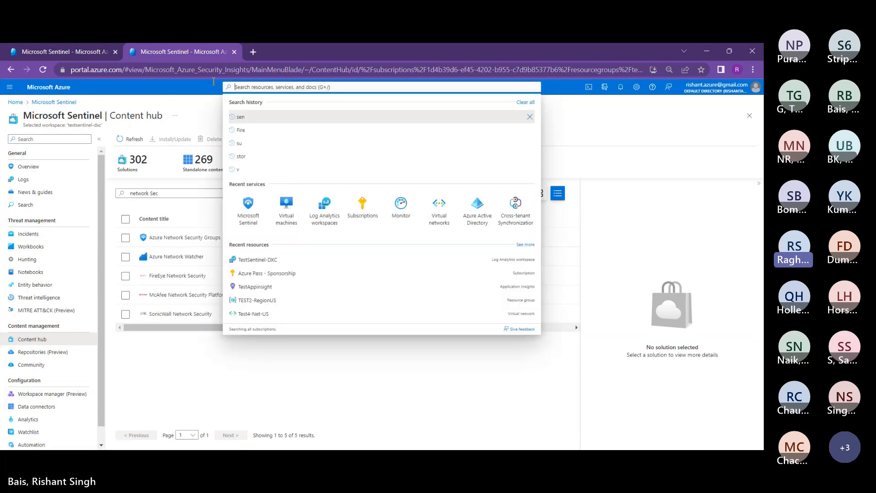
text(net)
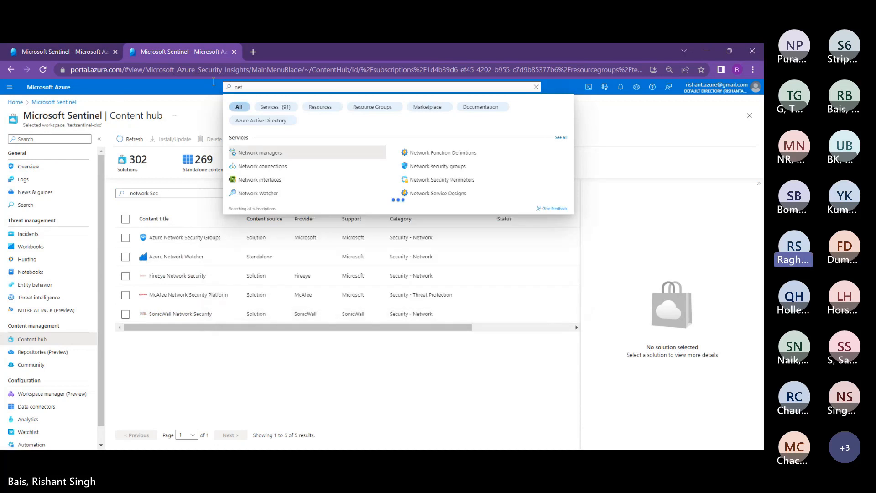
text(work)
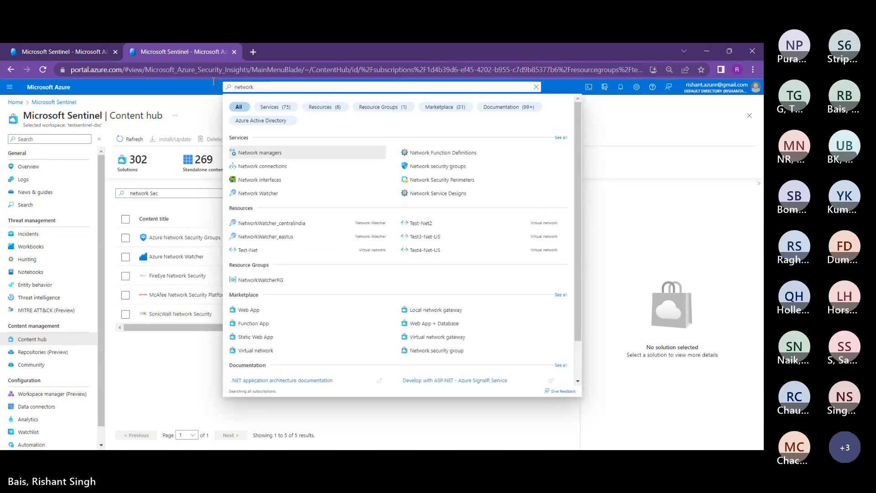
text( Se)
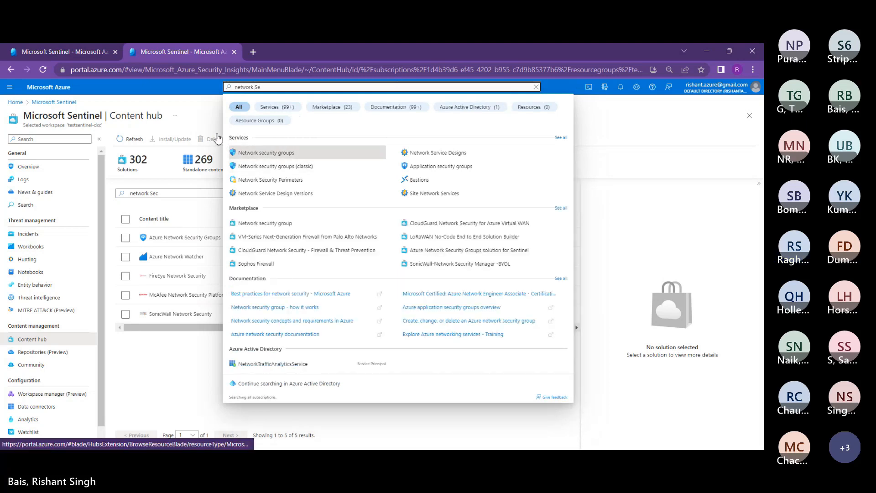
key(Return)
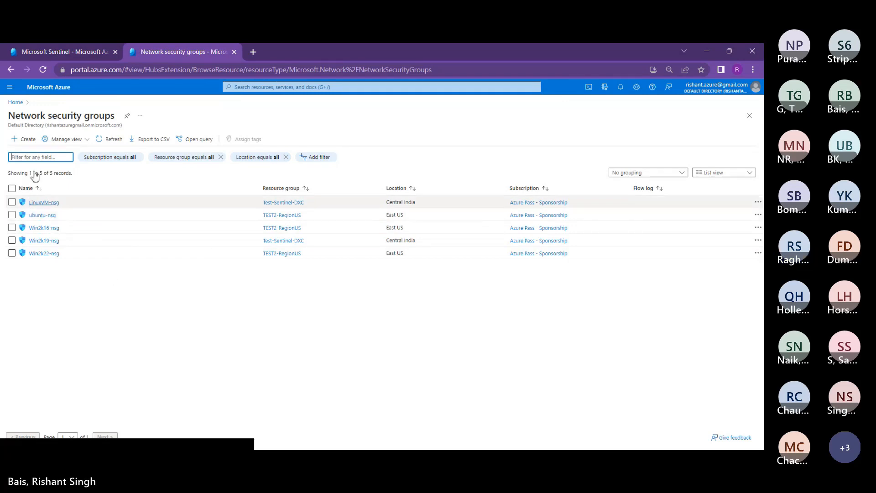
Step: Open LinuxVM-nsg and review its rules, including inbound SSH rule 300 allowing TCP port 22
click(35, 202)
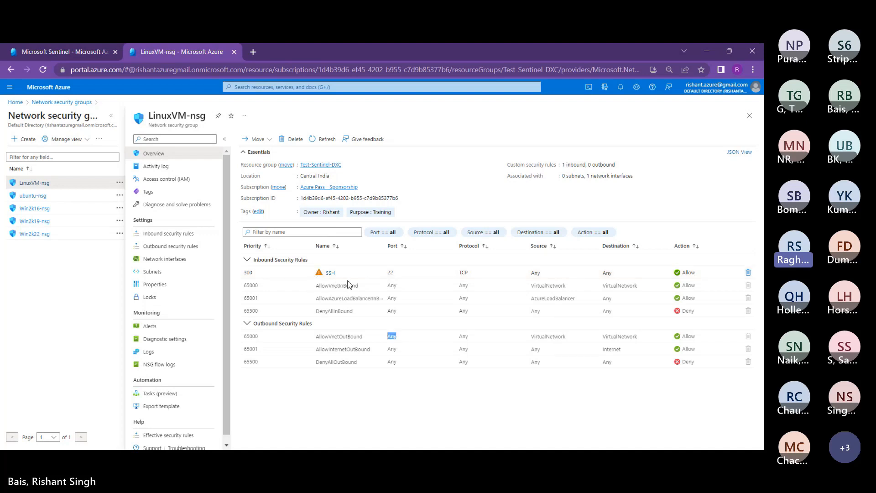
click(467, 316)
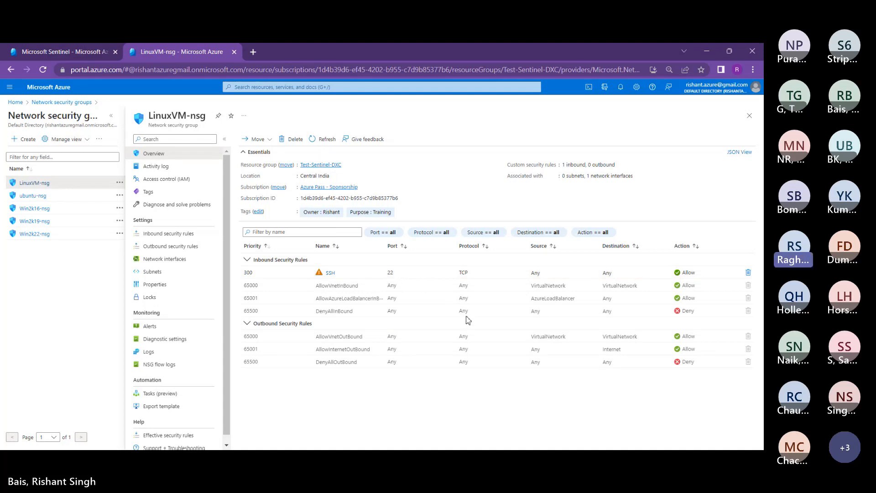
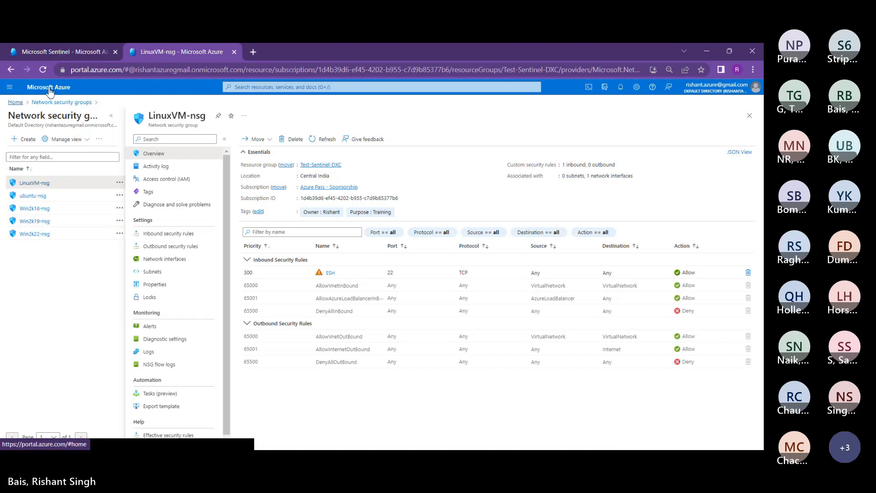
Step: Switch back to the Sentinel tab, where Content hub shows the Azure Network Security Groups solution
click(213, 82)
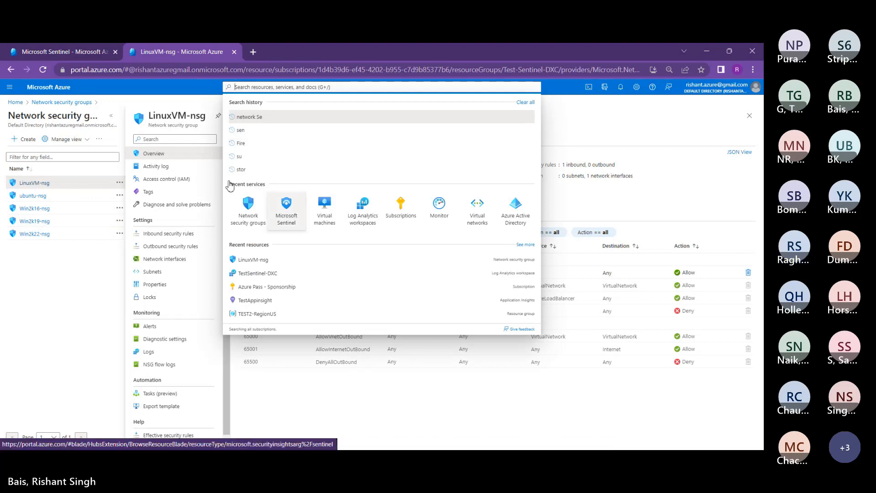
click(40, 51)
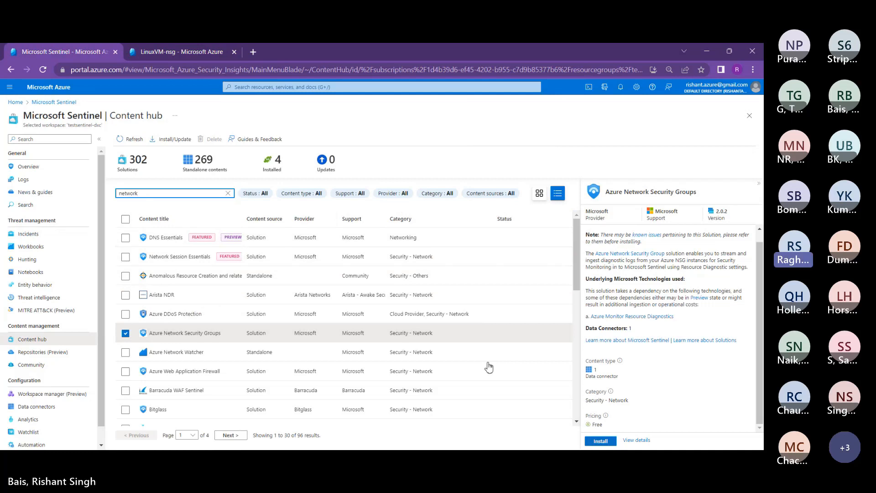
Step: Install the Azure Network Security Groups solution and confirm Install Success in the notifications
click(602, 441)
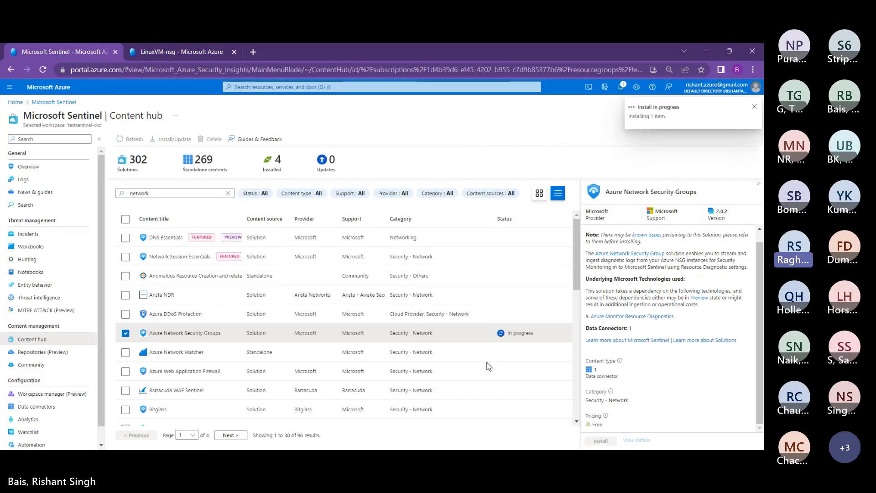
click(621, 87)
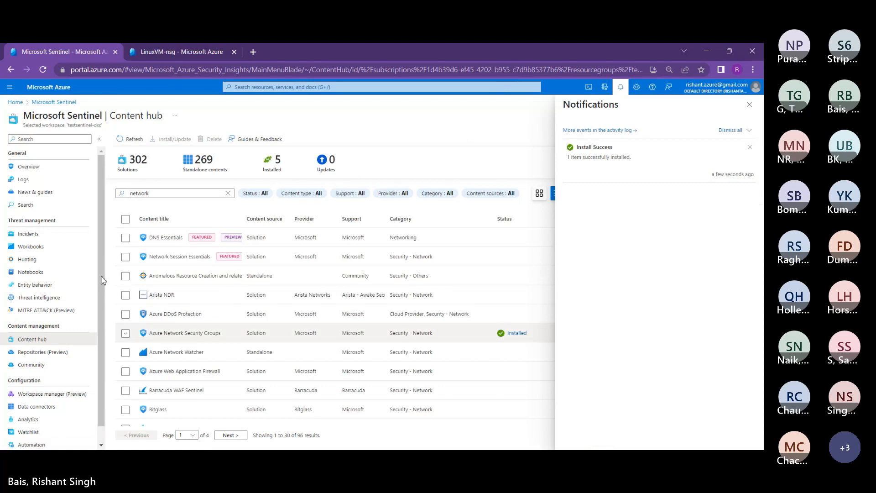
click(750, 104)
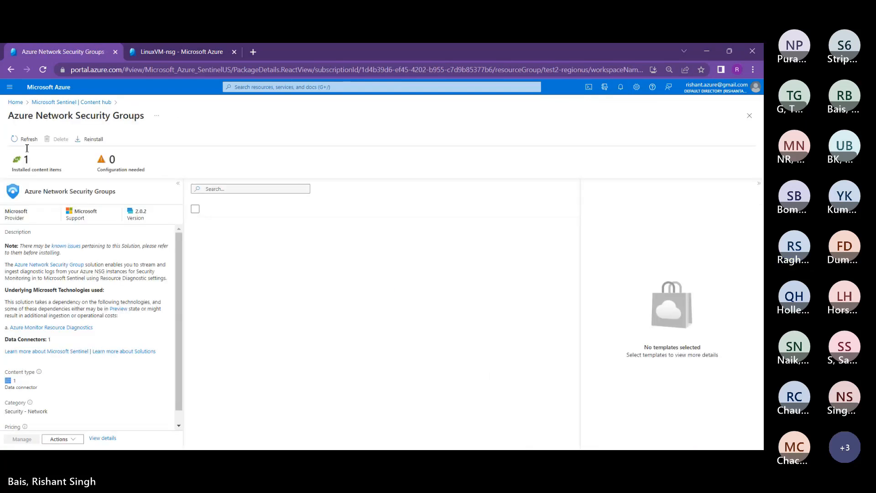
Step: Refresh the installed content and select the Network Security Groups connector to review its Disconnected status
double_click(16, 141)
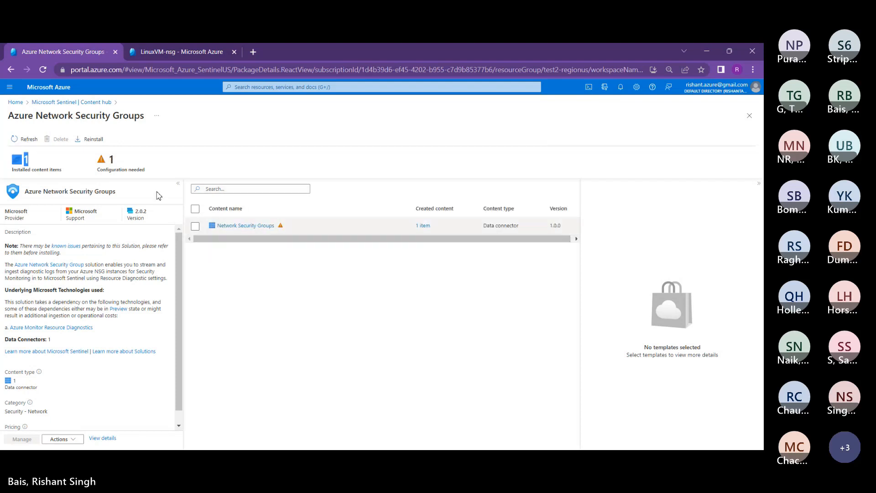
click(195, 226)
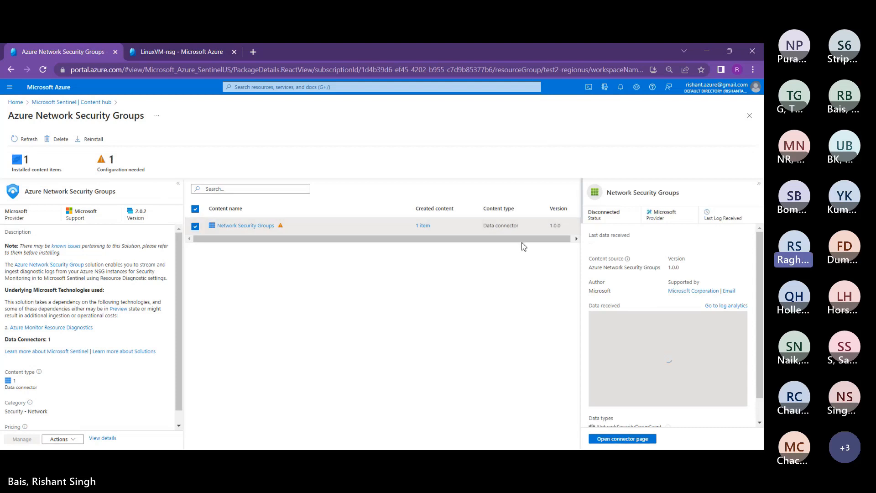
drag(475, 182, 287, 115)
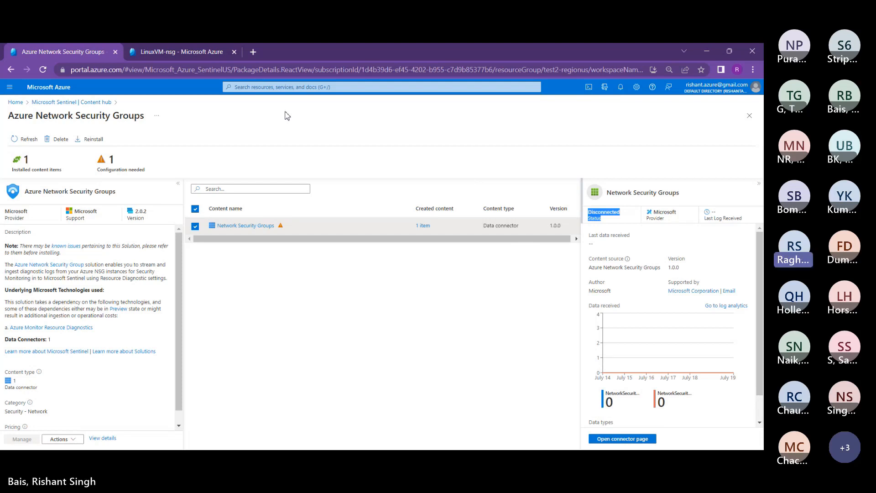
scroll(116, 331, down, 1)
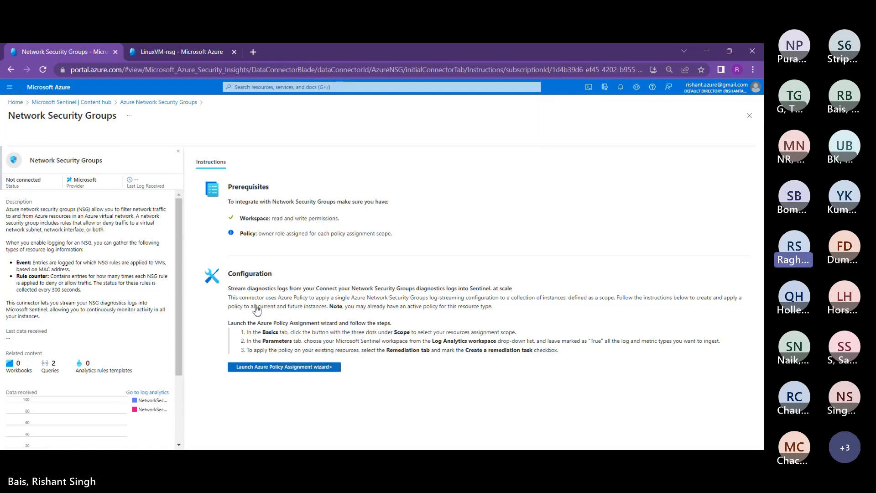
Step: Launch the NSG diagnostic-settings policy assignment scoped to Azure Pass - Sponsorship and advance to Advanced
click(284, 367)
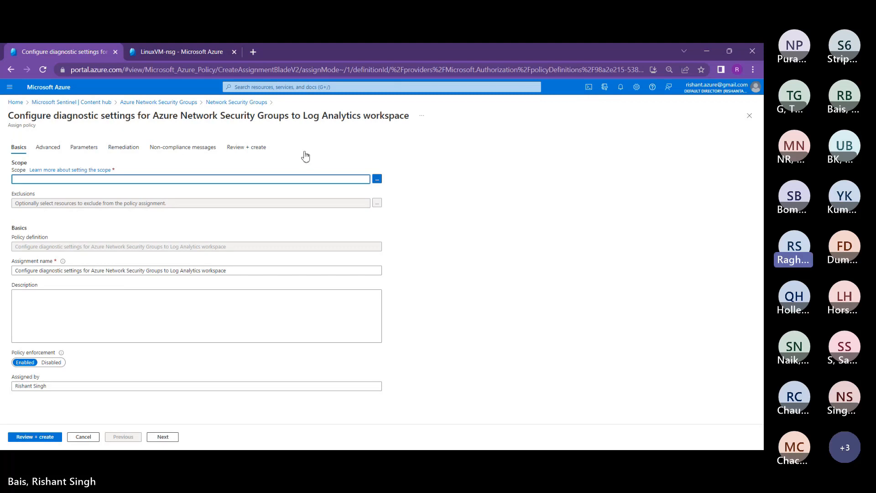
click(377, 178)
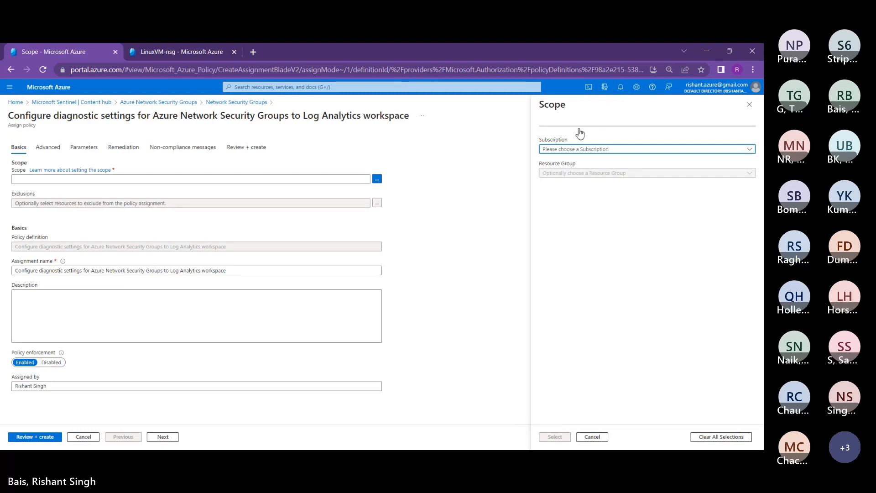
click(579, 149)
click(561, 176)
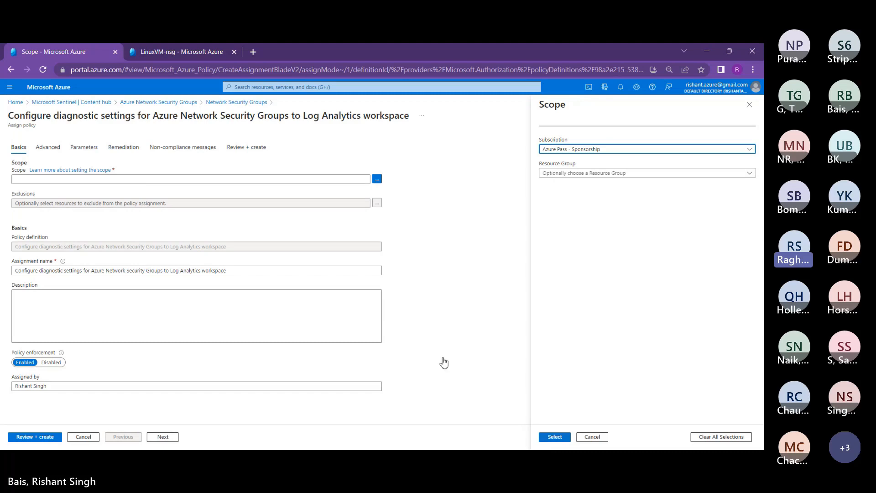
click(553, 436)
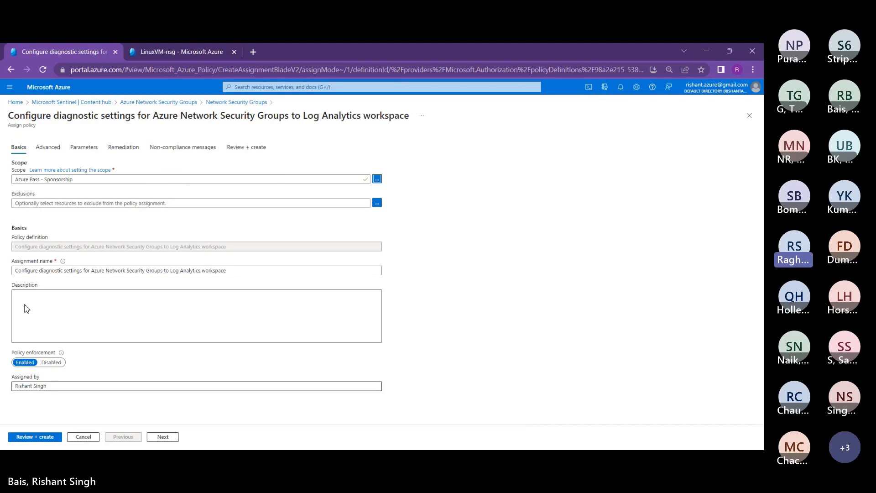
click(163, 437)
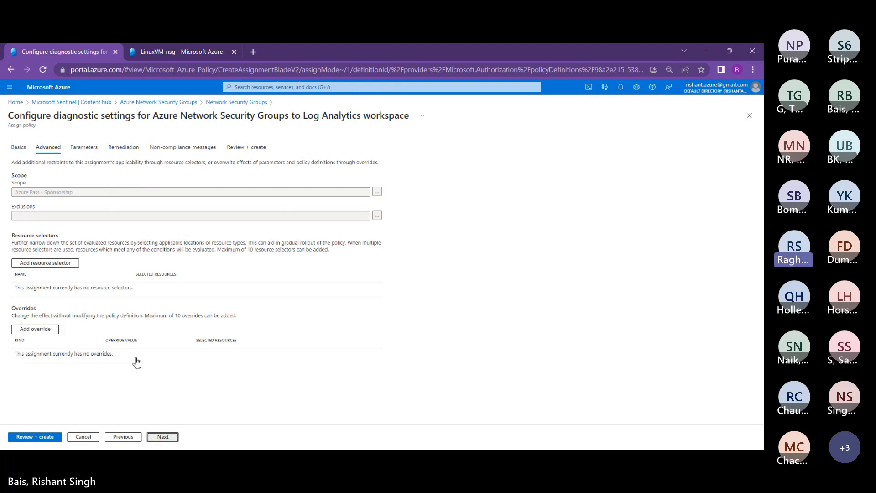
Step: Set the Log Analytics workspace parameter to TestSentinel-DXC, then advance past Remediation to Non-compliance messages
click(163, 437)
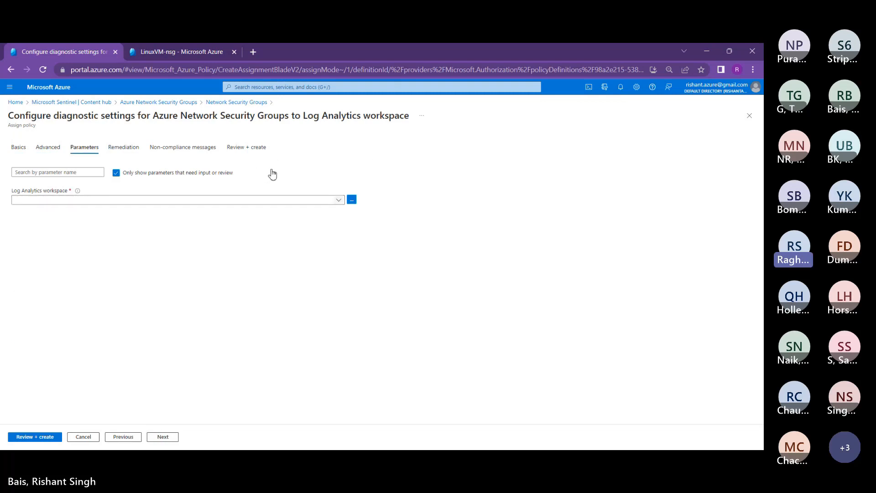
click(339, 200)
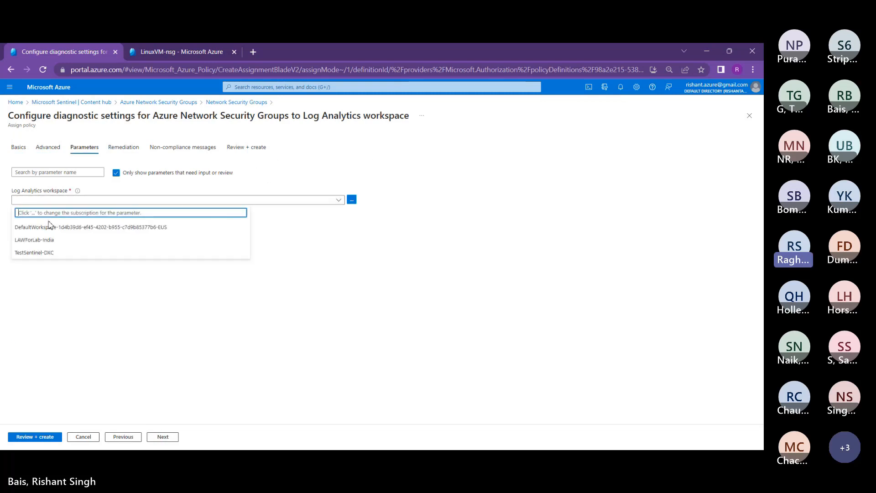
click(33, 252)
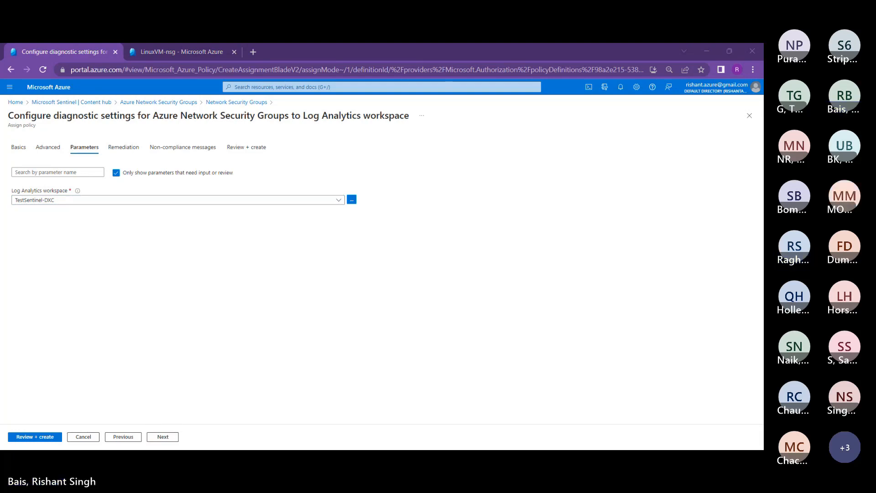
click(170, 436)
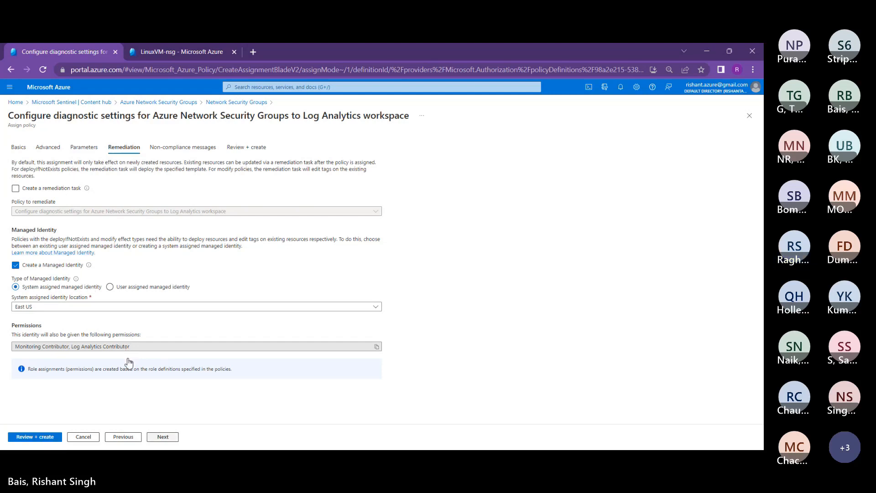
click(161, 437)
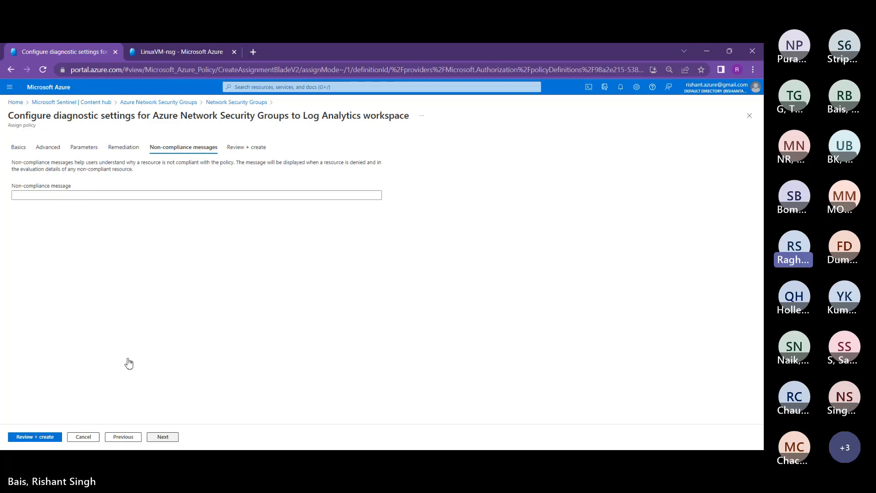
Step: Review the summary (managed identity in eastus, no remediation task) and create the policy assignment
click(162, 437)
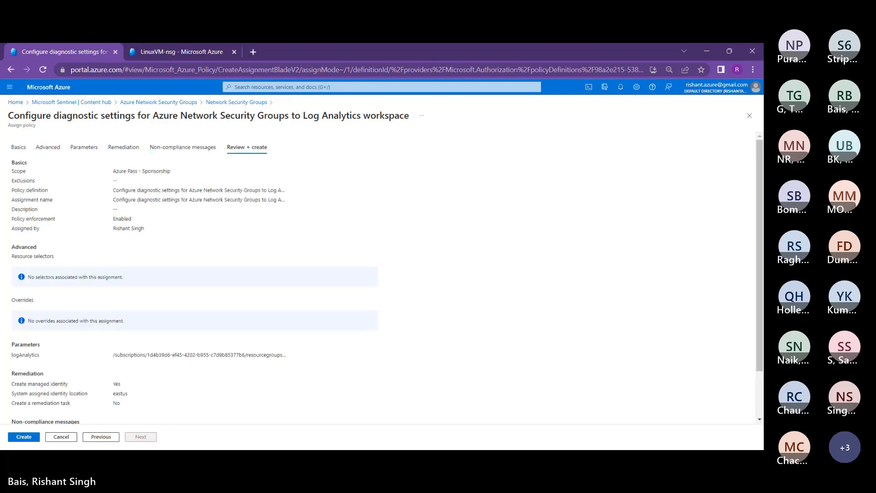
scroll(51, 302, down, 2)
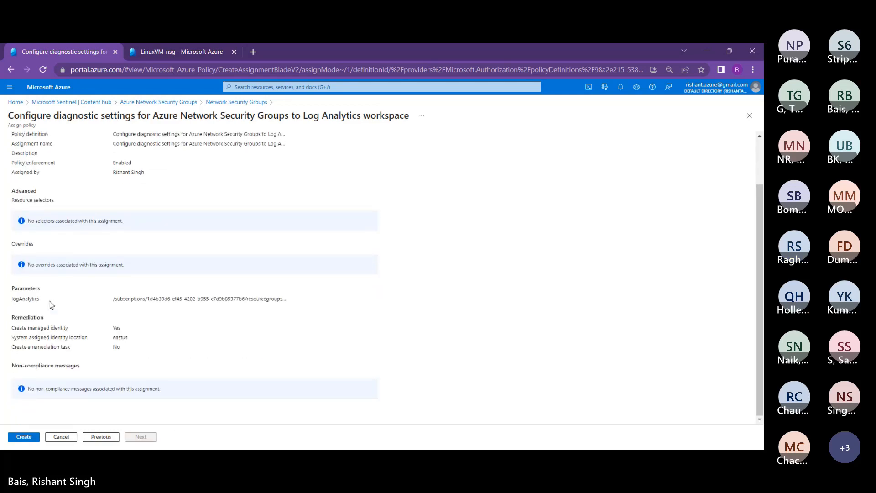
scroll(51, 302, up, 2)
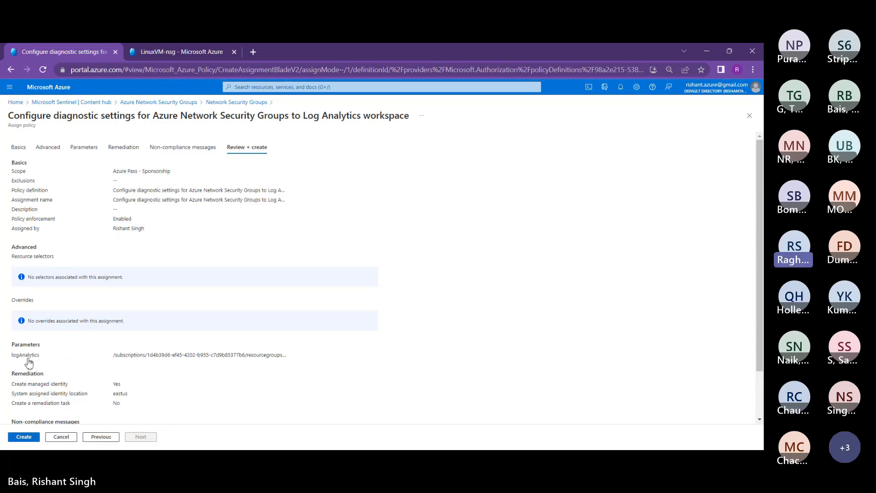
click(27, 436)
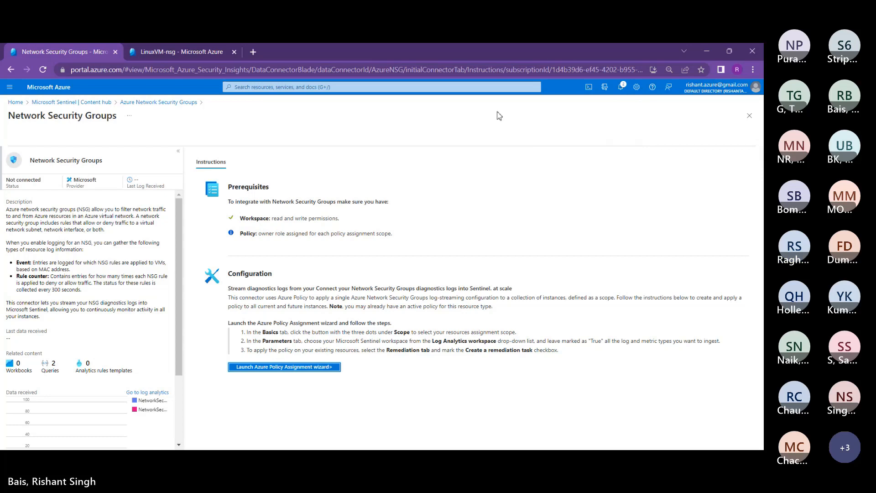
Step: Check the assignment notification, then reload the connector page twice; it reports the workspace not found
click(621, 87)
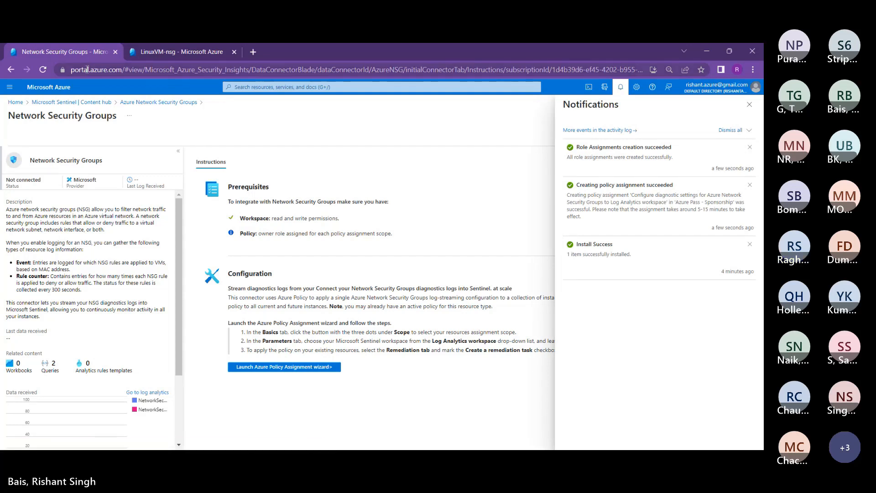
click(43, 70)
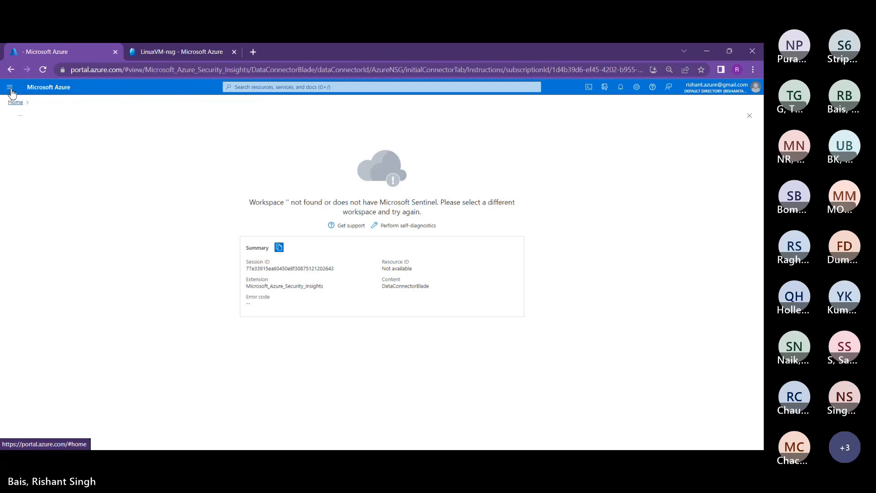
click(42, 69)
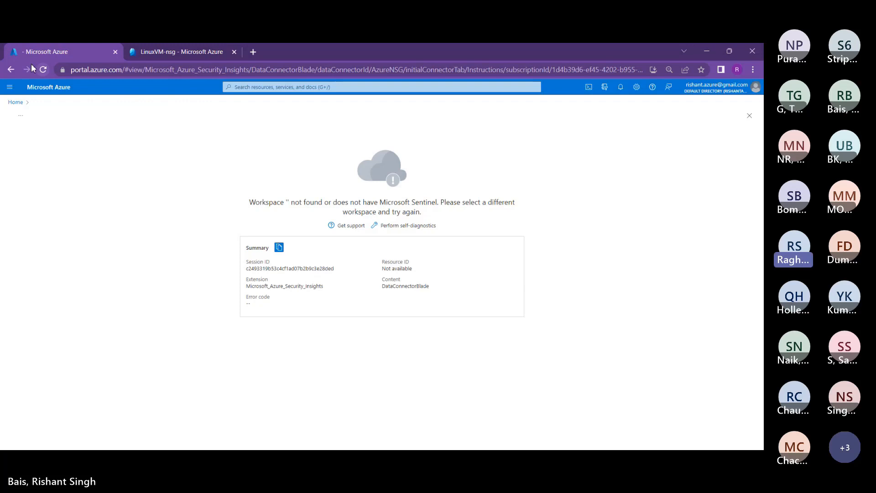
click(208, 82)
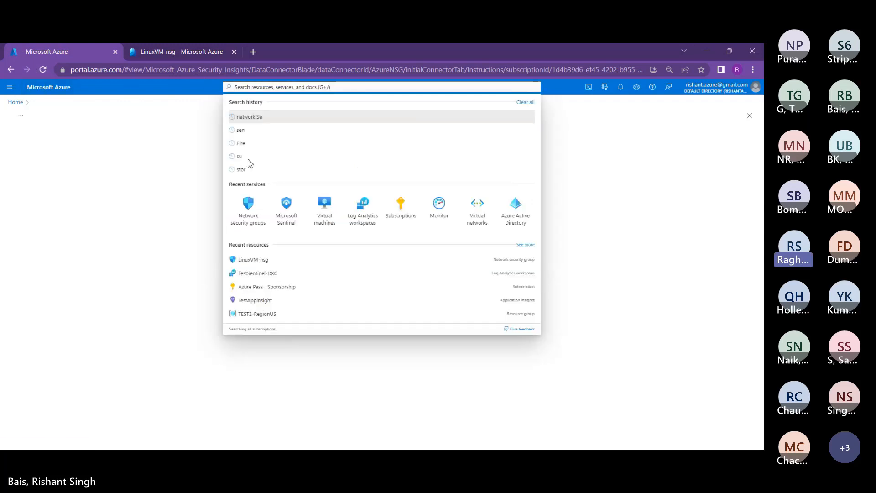
Step: Open the TestSentinel-DXC Sentinel overview, then search 'poli' to open Azure Policy
click(286, 204)
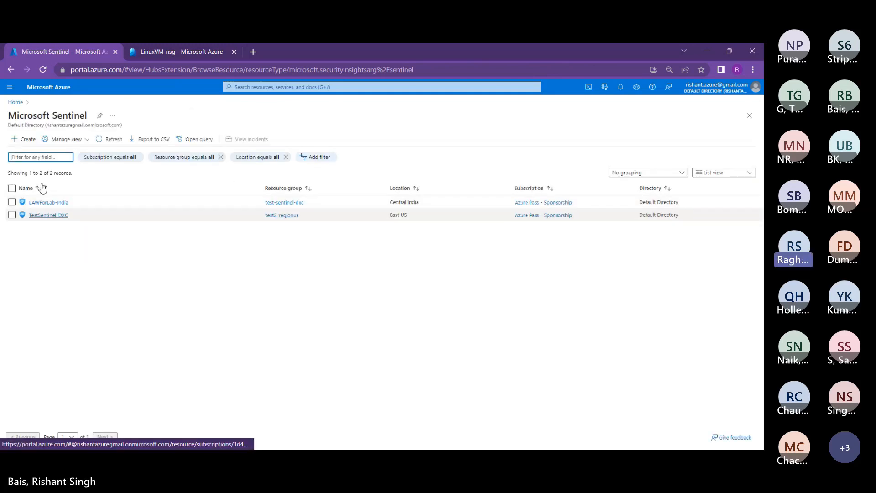
click(48, 215)
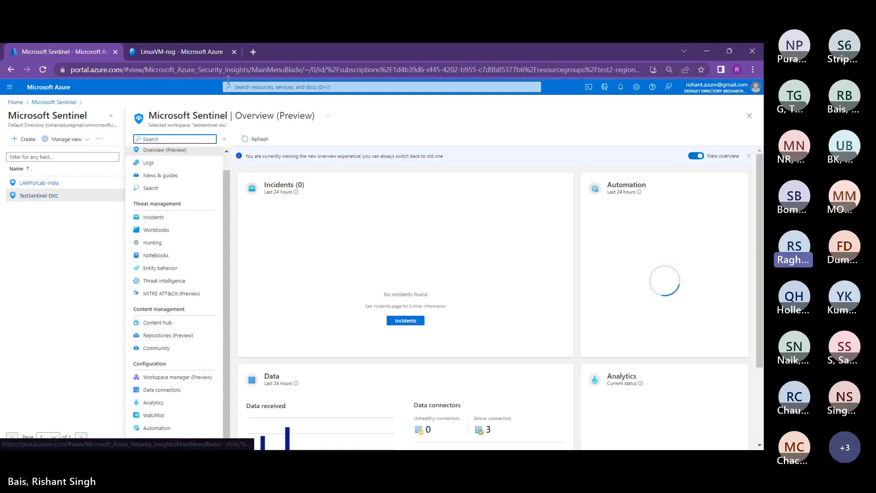
click(228, 86)
text(poli)
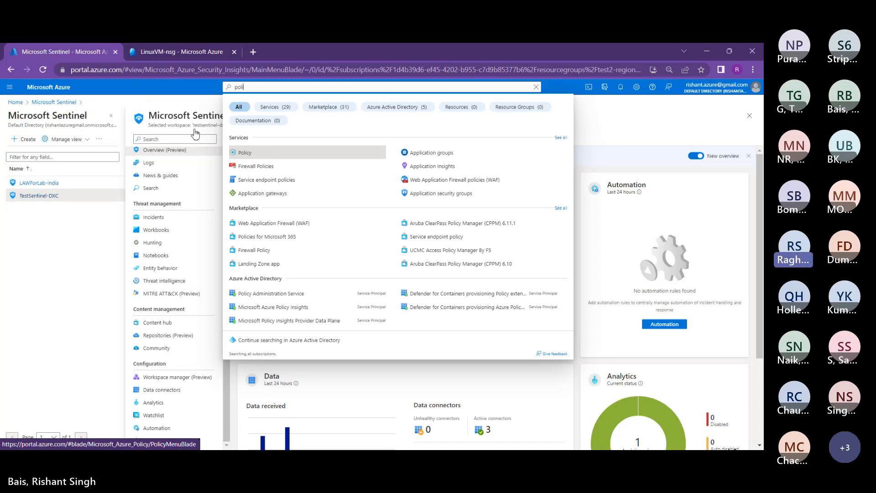
key(Return)
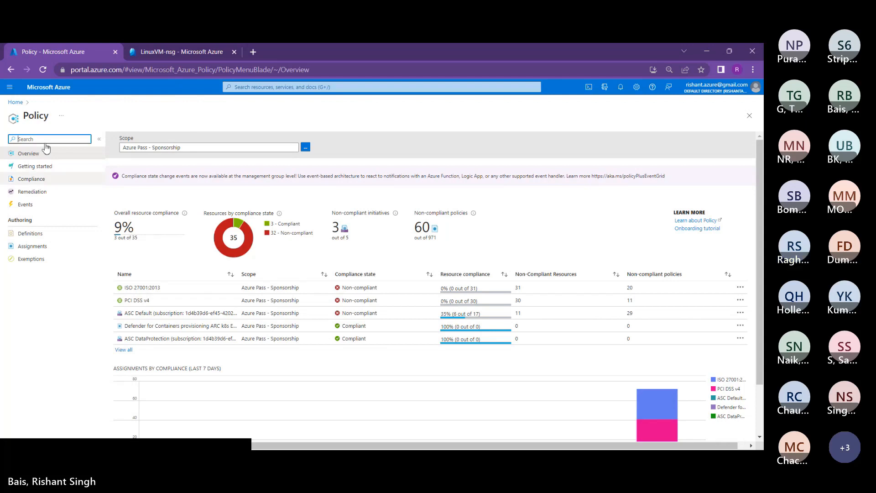
Step: Reload Policy, list all assignments, and open the 'Configure diagnostic settings for Azure Network Security Groups' assignment
click(37, 70)
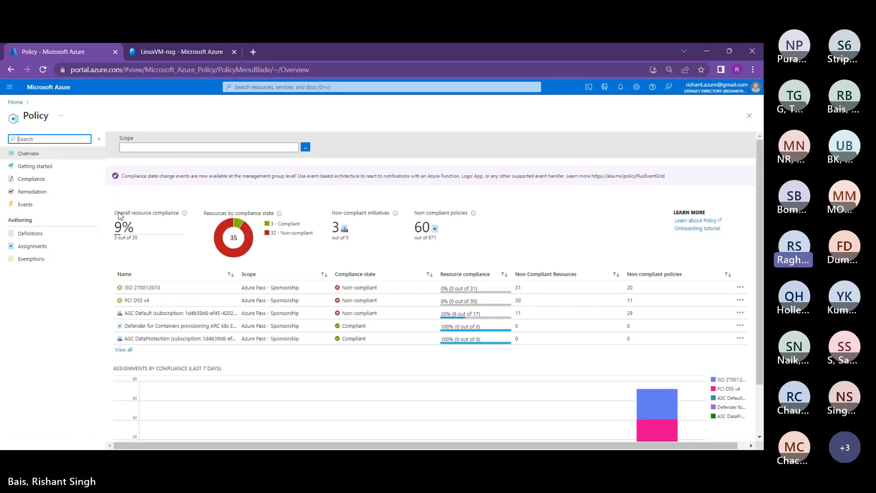
click(124, 350)
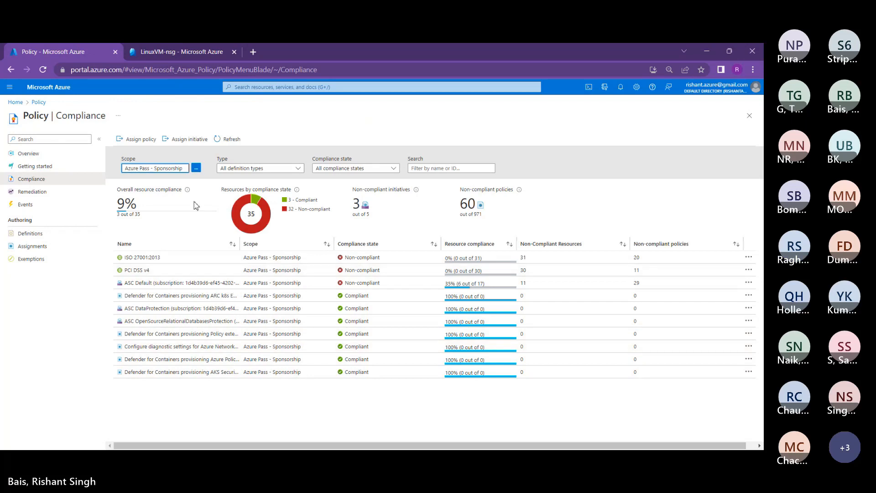
click(209, 286)
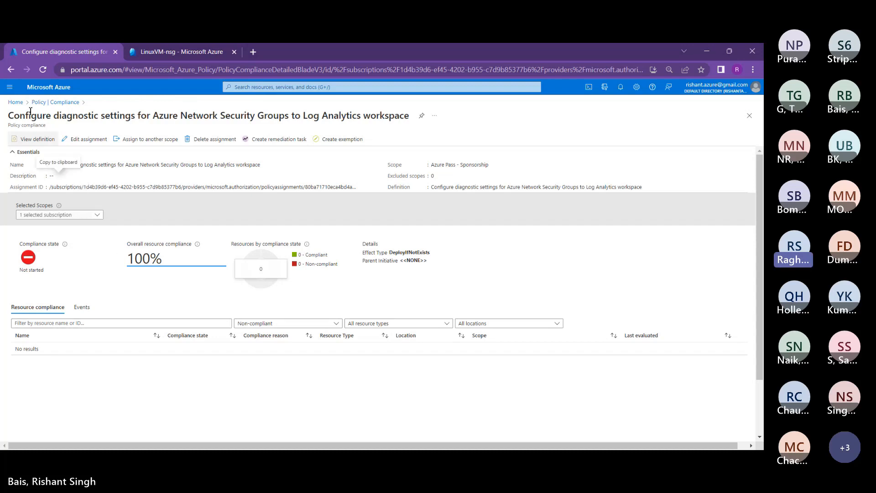
Step: Return via the breadcrumb to Policy Compliance, showing 9% overall compliance (3 of 35)
click(31, 96)
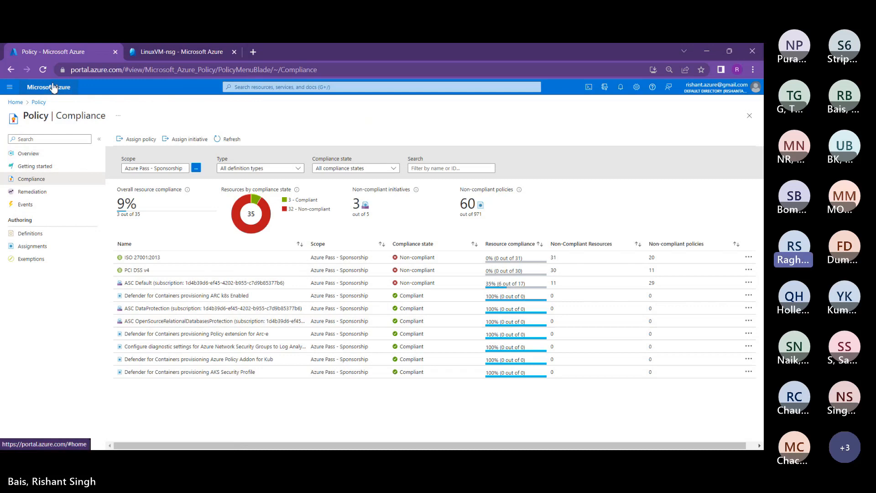
Step: Pick Microsoft Sentinel from the portal search to list the LAWForLab-India and TestSentinel-DXC workspaces
click(237, 87)
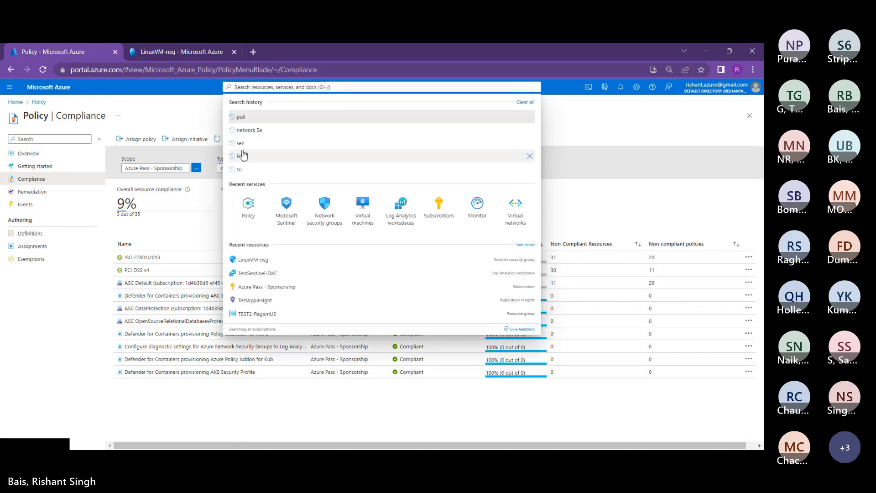
click(287, 205)
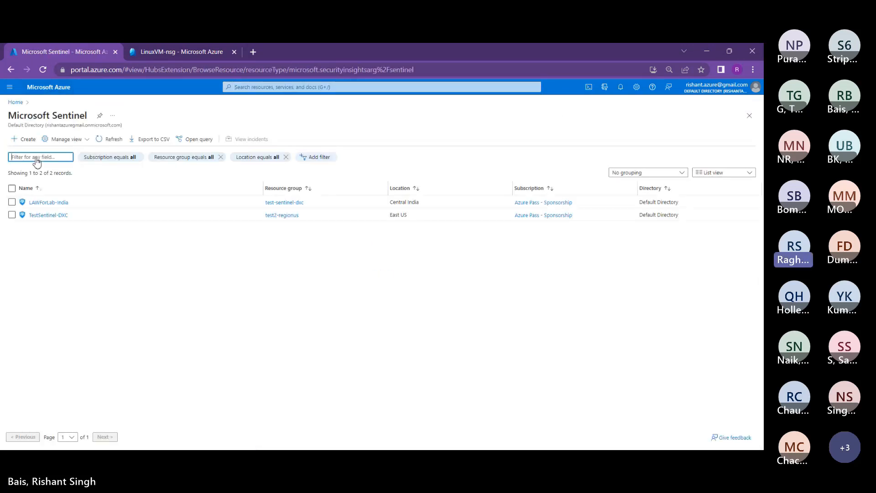
Step: Open the TestSentinel-DXC workspace and show its Data connectors page
click(45, 215)
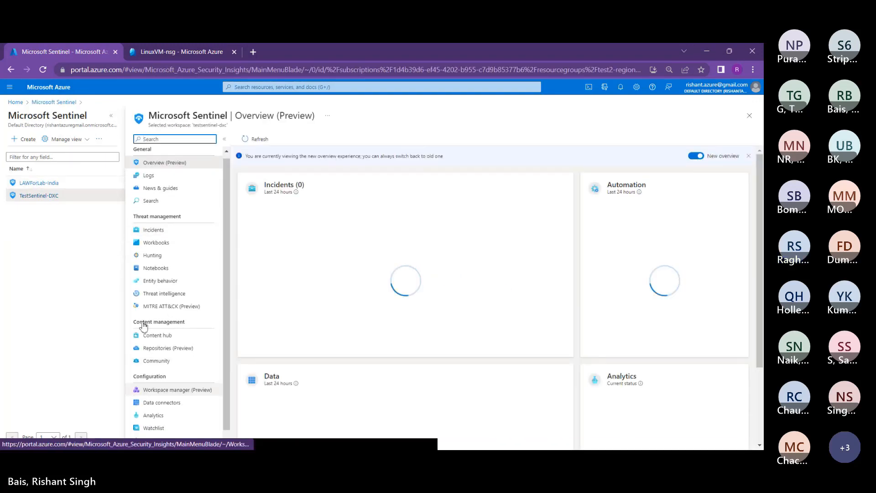
click(162, 402)
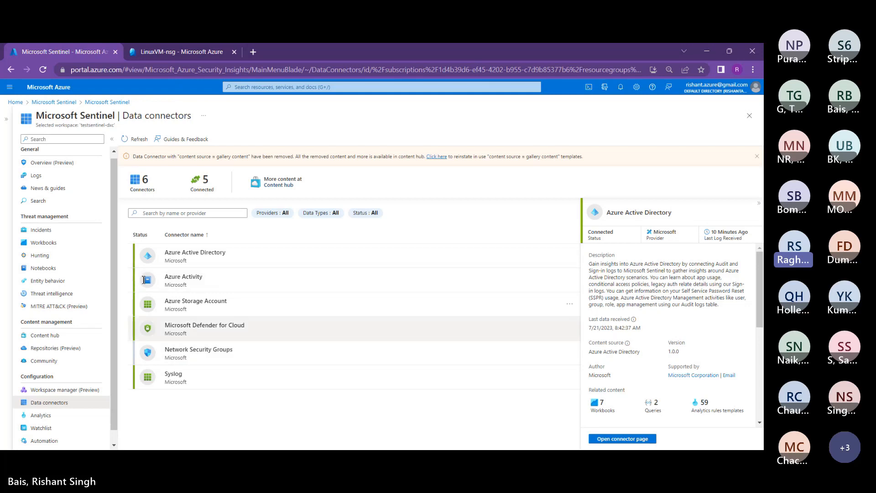
Step: Inspect the Network Security Groups connector details, then reload the Data connectors page
click(220, 354)
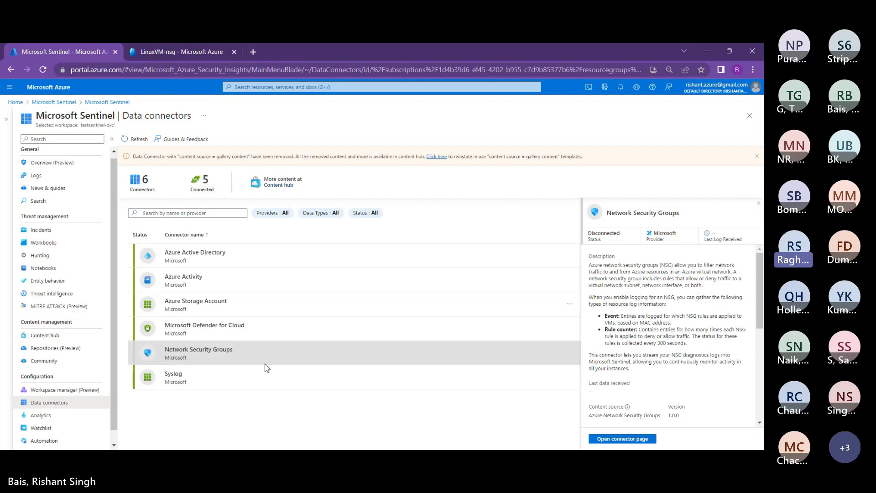
click(34, 332)
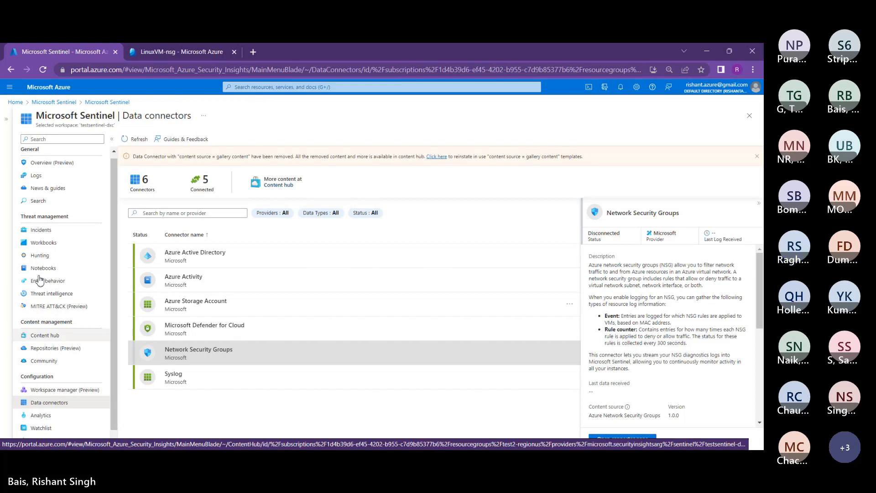
click(37, 70)
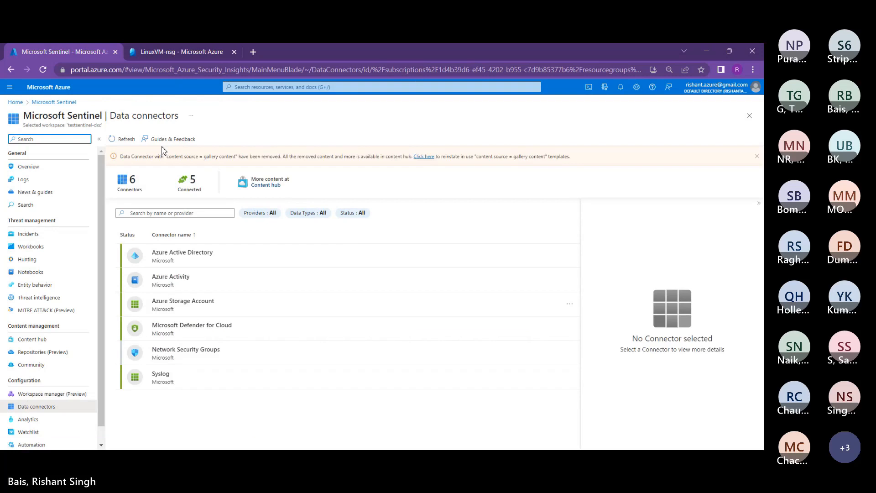
Step: Go to Content hub and select the Threat Intelligence solution to show its version 2.0.5 details
click(32, 339)
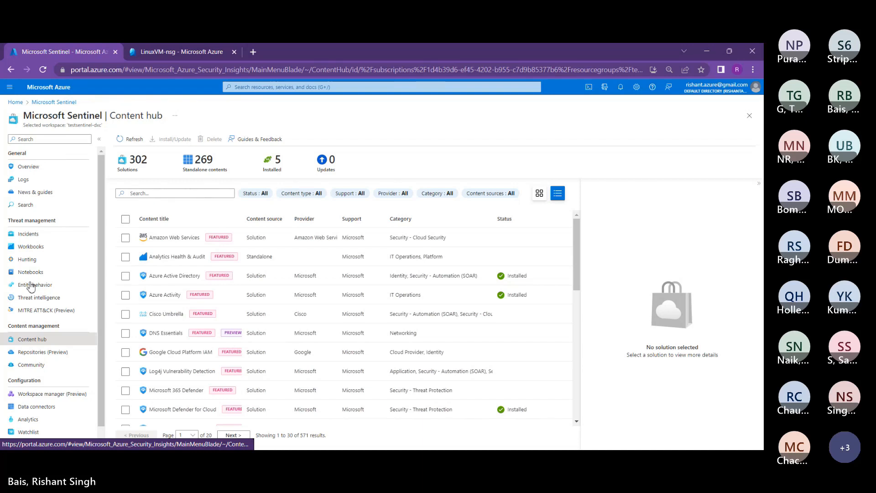
scroll(183, 260, down, 1)
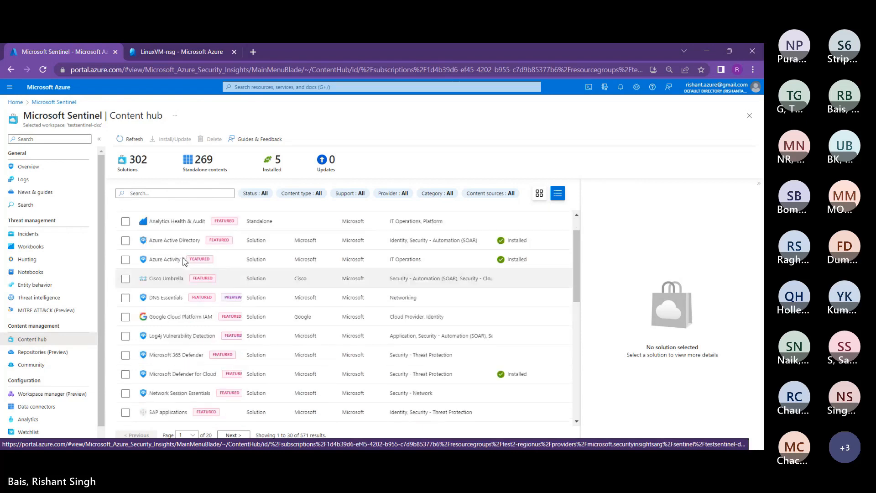
scroll(183, 261, down, 1)
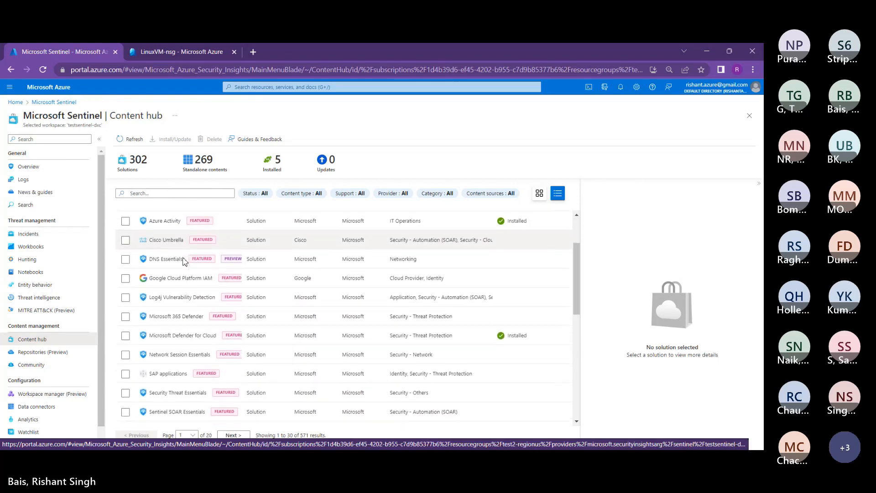
scroll(184, 260, down, 2)
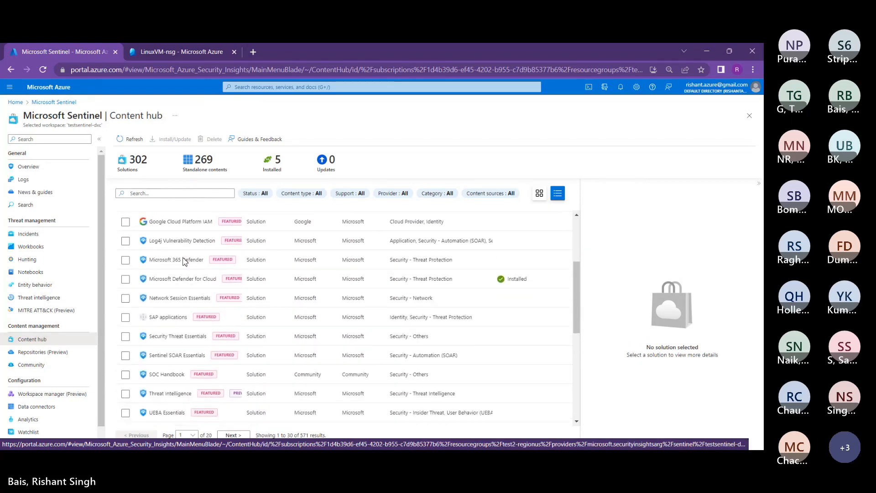
scroll(184, 260, down, 1)
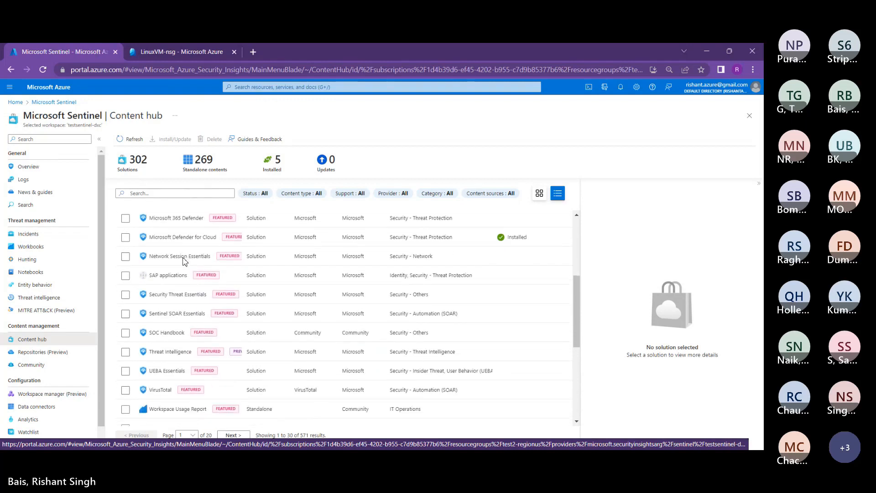
scroll(147, 301, down, 1)
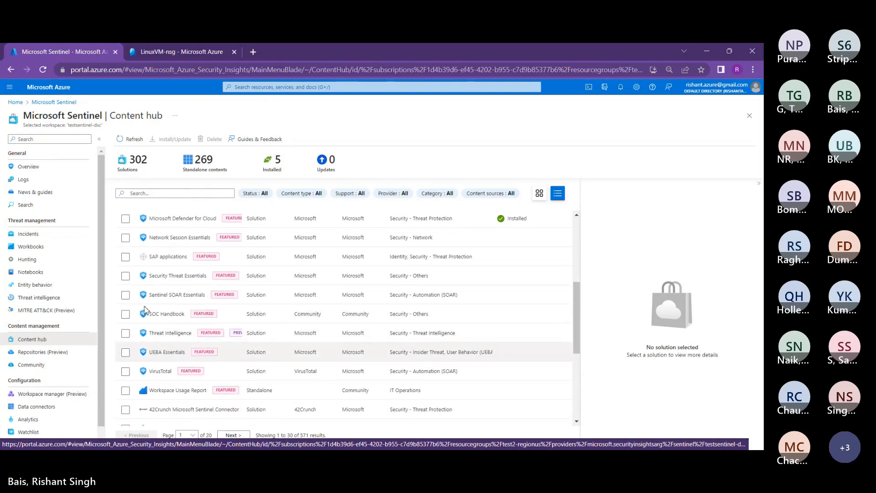
scroll(139, 310, down, 1)
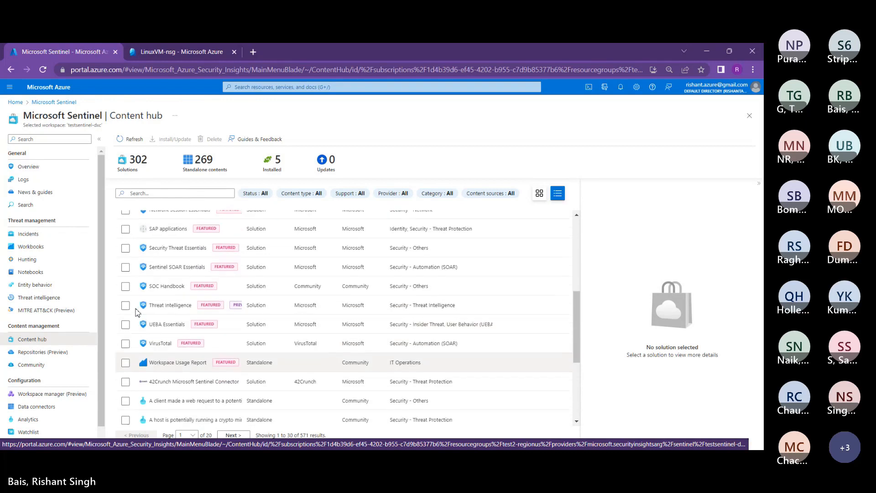
click(125, 305)
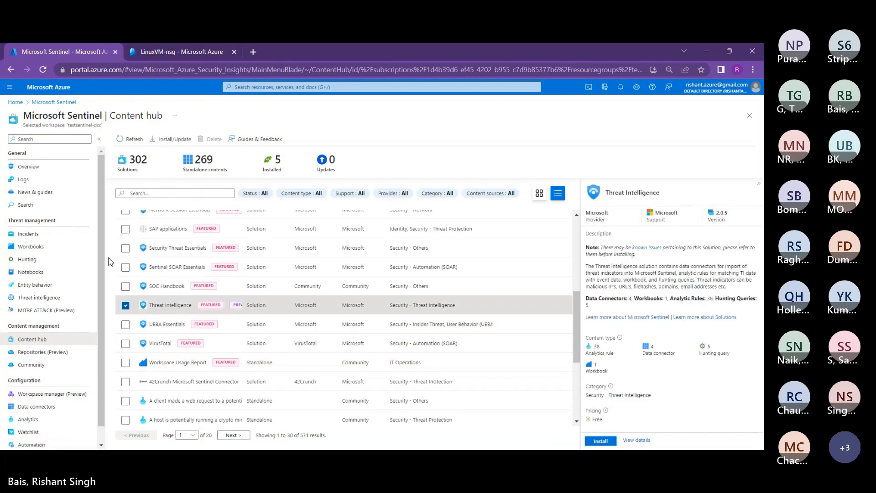
Step: Deselect Threat Intelligence and return to the top of the 302-solution list
click(125, 305)
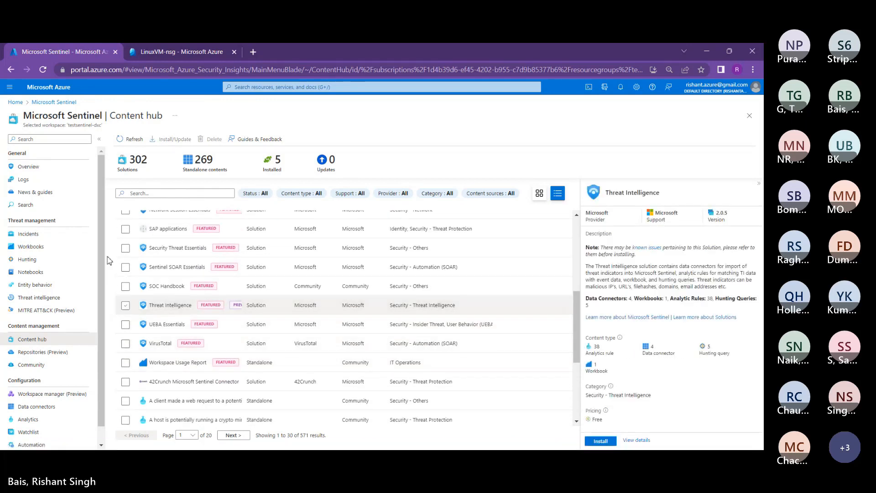
scroll(208, 296, down, 1)
scroll(207, 294, down, 3)
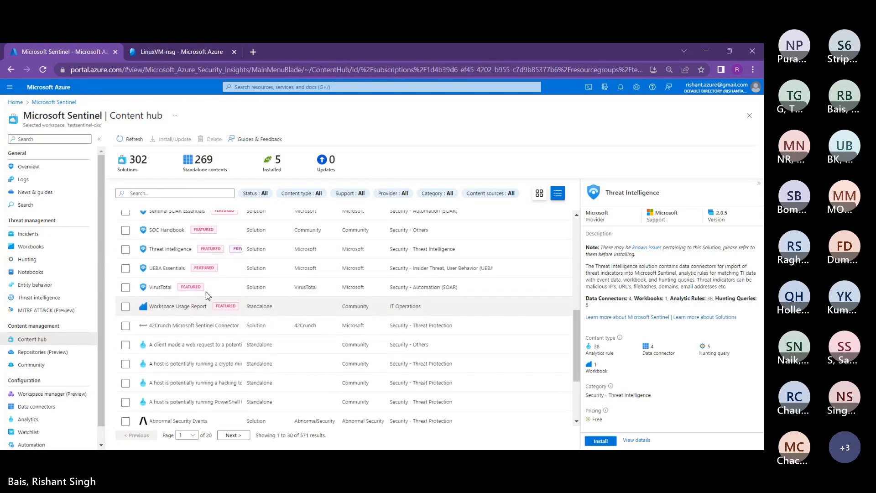
scroll(206, 291, down, 3)
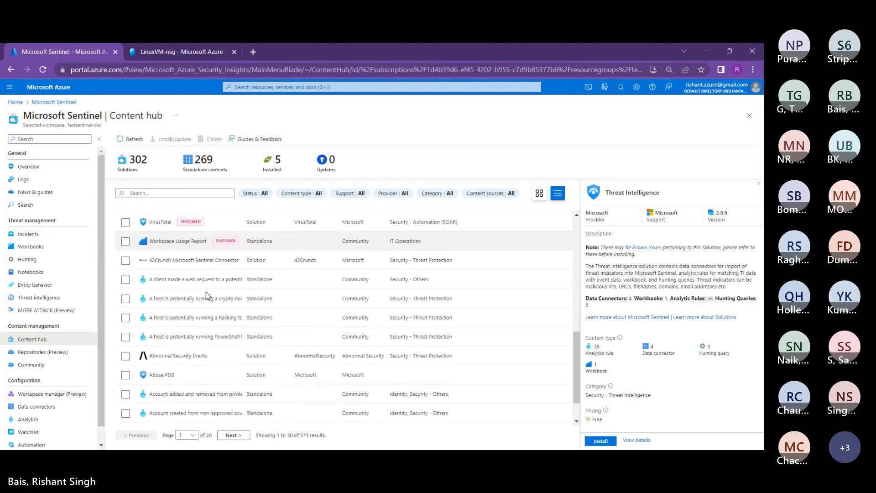
scroll(207, 291, up, 8)
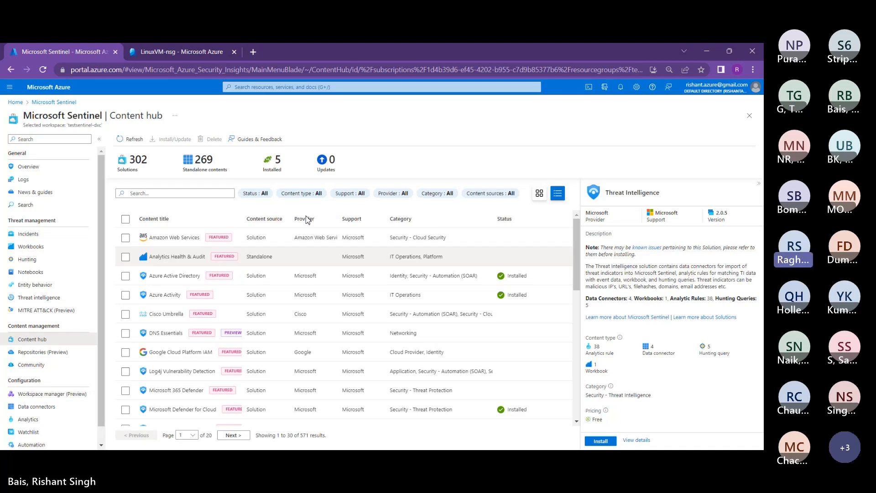
Step: Filter the solutions to Provider: Microsoft only, leaving 91 results
click(391, 193)
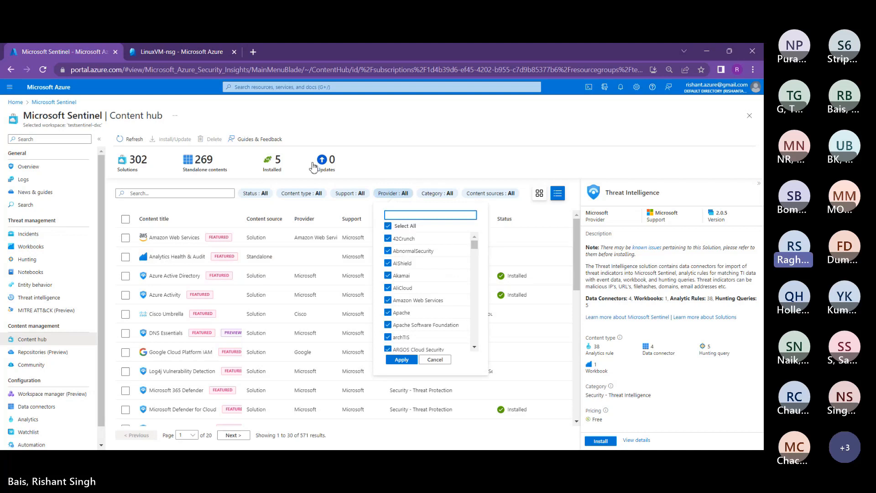
text(micro)
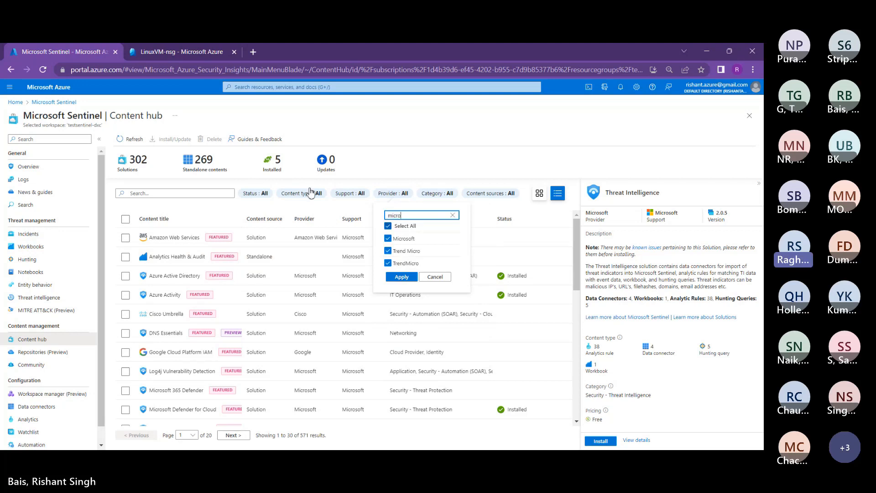
click(388, 226)
click(388, 238)
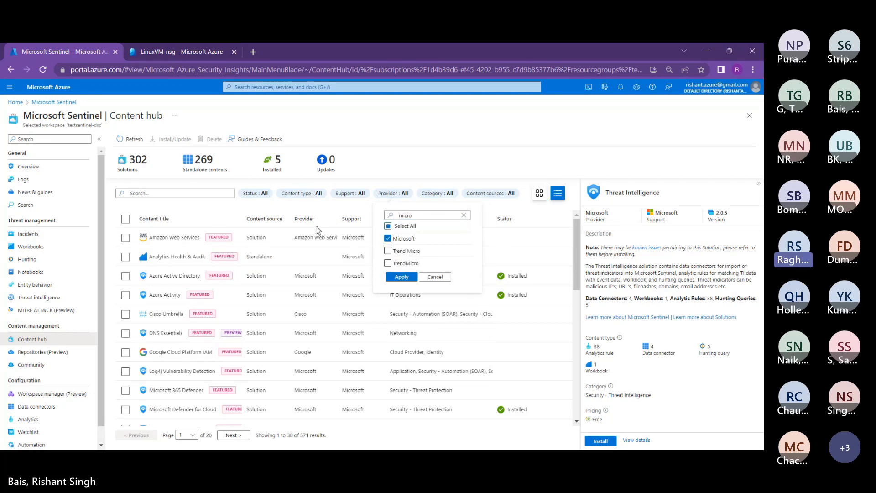
click(398, 276)
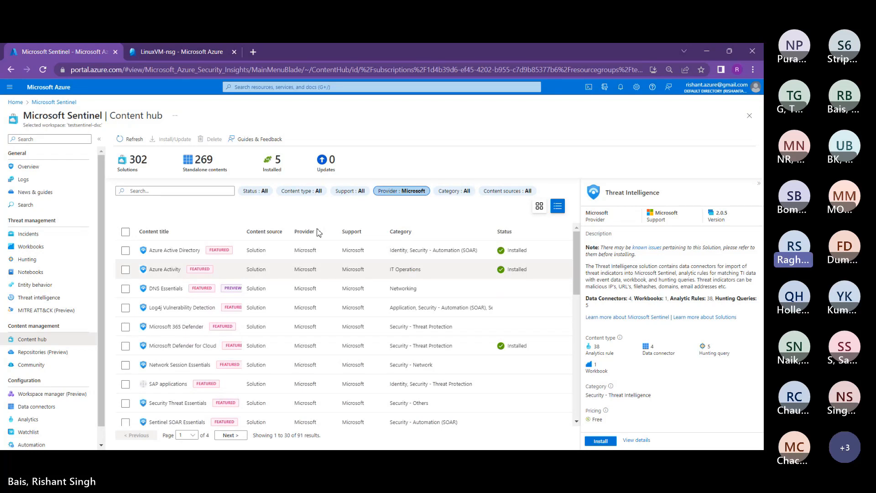
Step: Review the Network Session Essentials, Security Threat Essentials and Threat Intelligence solution details
scroll(333, 288, down, 1)
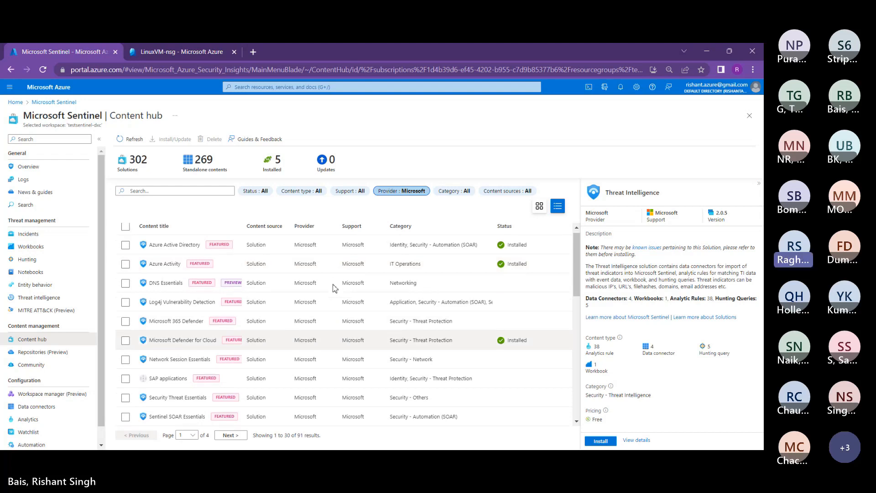
scroll(333, 287, down, 1)
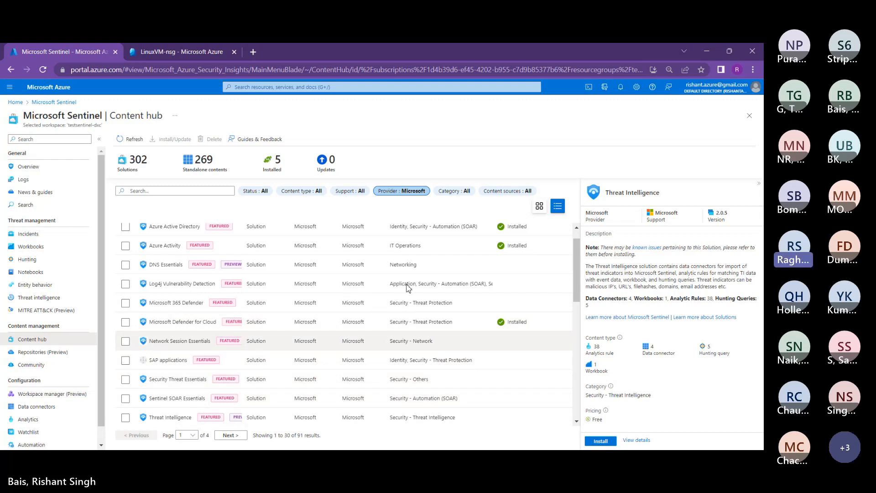
scroll(408, 287, down, 1)
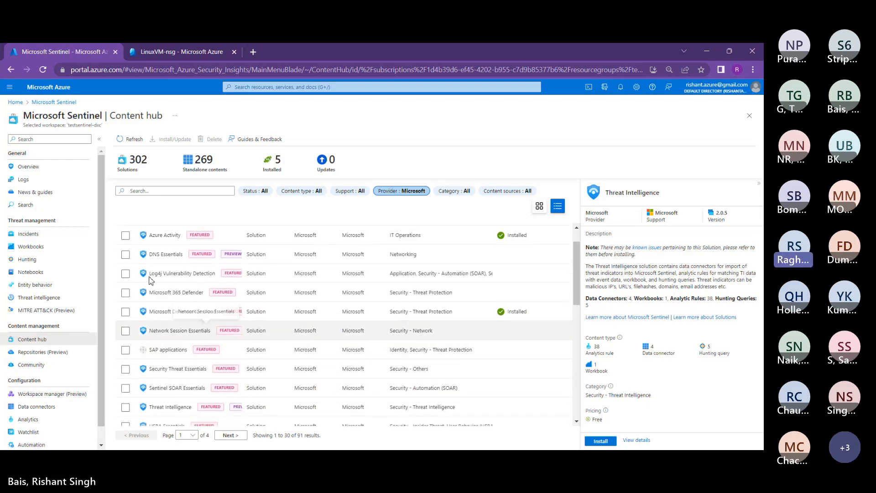
click(125, 331)
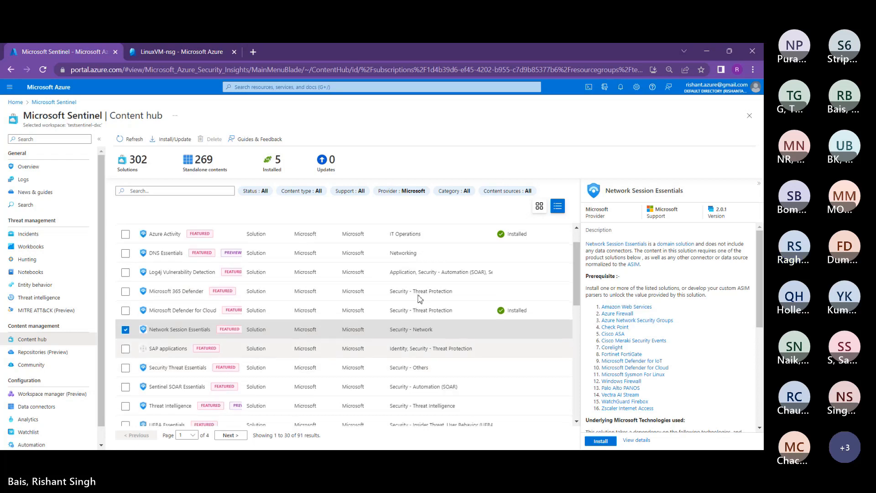
scroll(420, 299, down, 1)
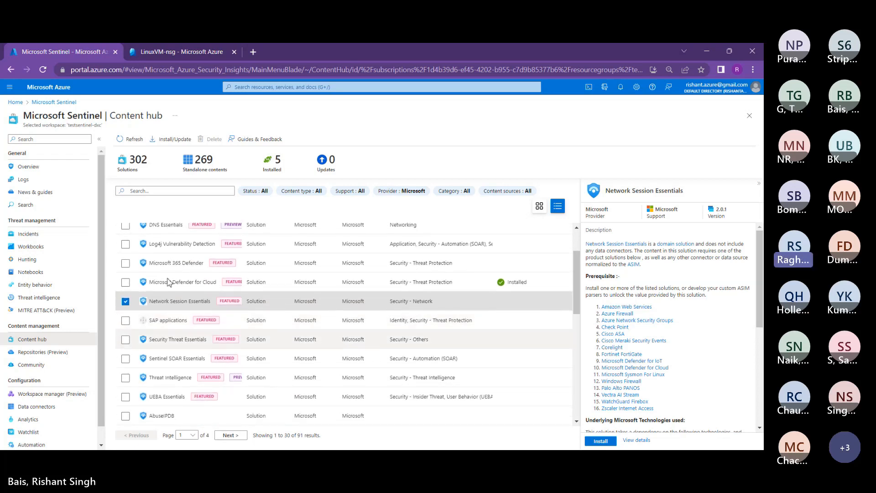
click(201, 339)
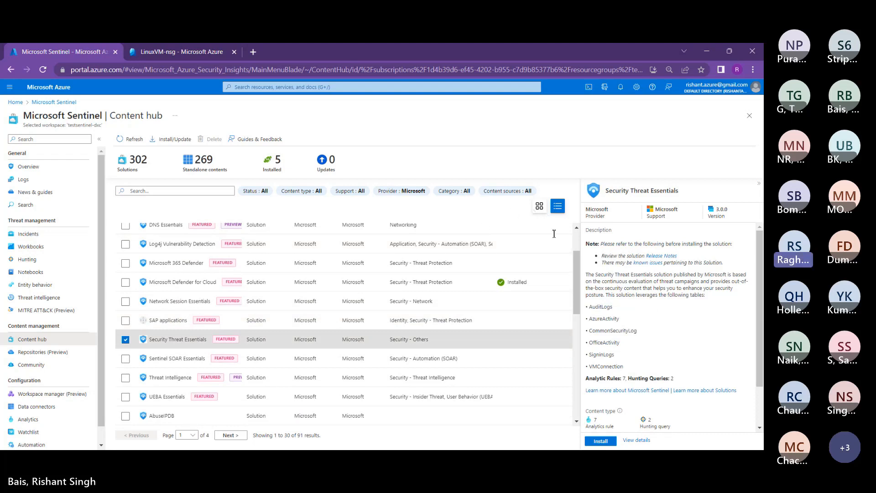
scroll(667, 296, down, 1)
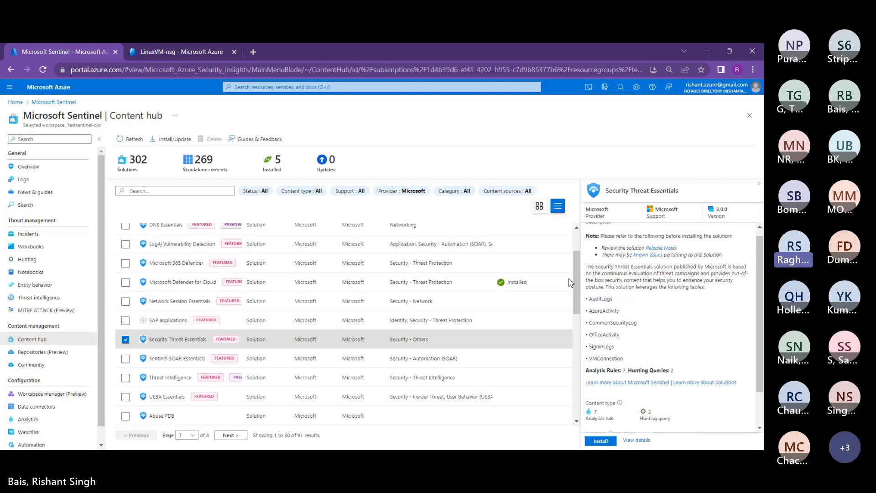
scroll(668, 320, down, 1)
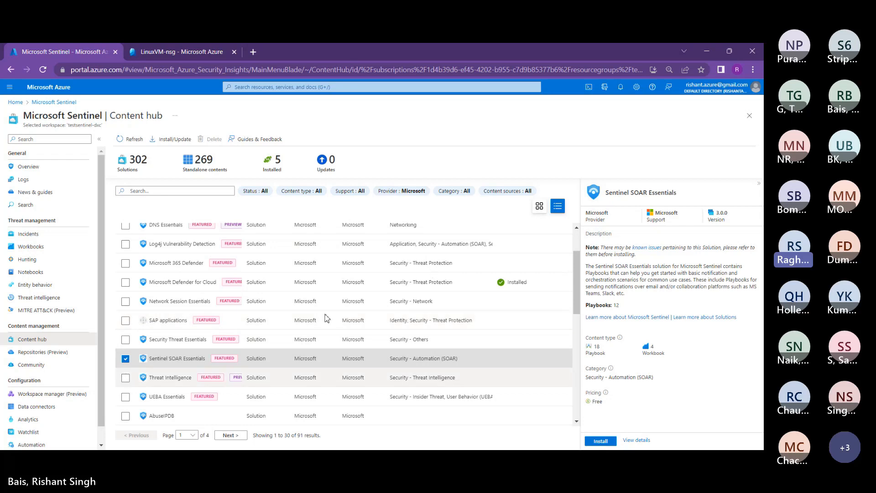
click(185, 377)
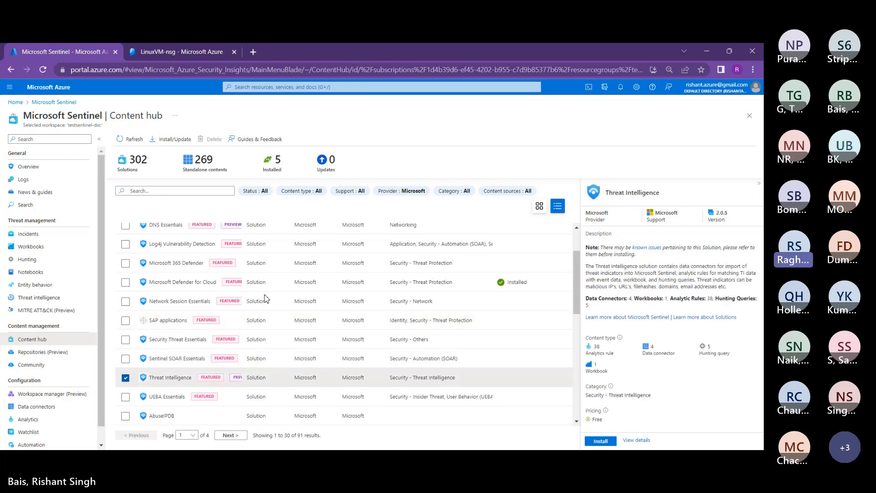
Step: Move down through the UEBA Essentials and Attacker Tools Threat Protection Essentials solutions
scroll(366, 307, down, 1)
scroll(366, 311, down, 1)
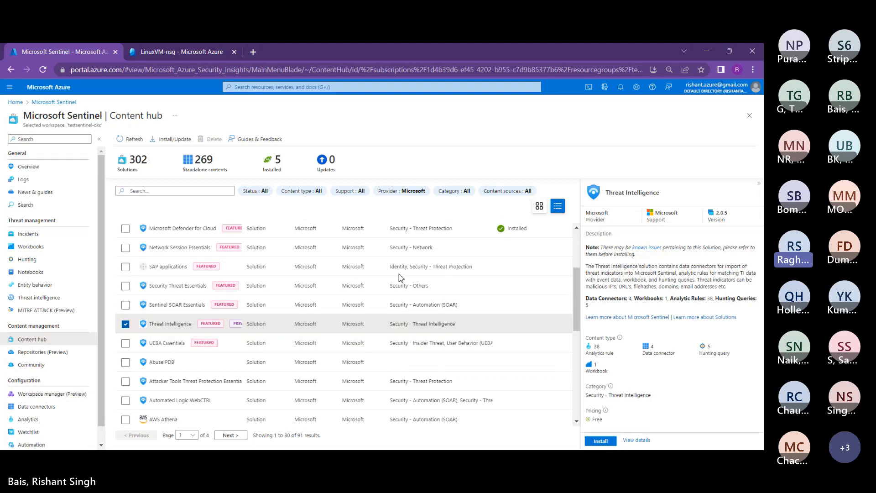
scroll(400, 277, down, 1)
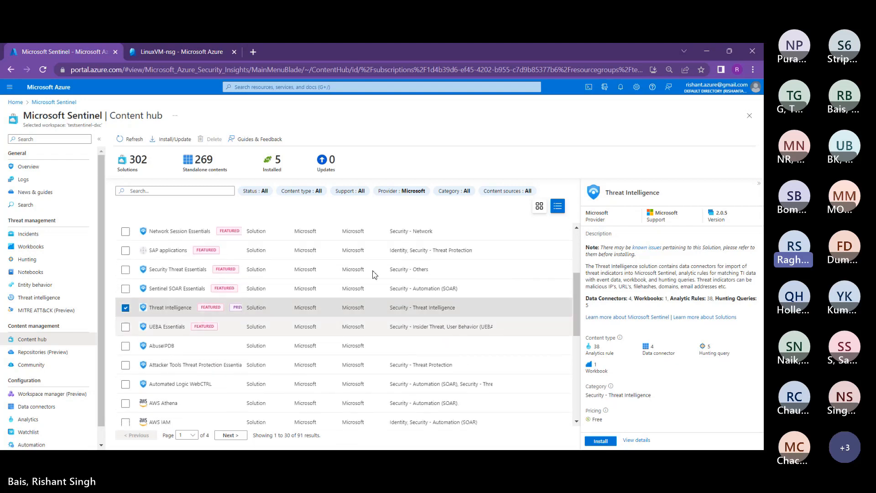
key(Down)
scroll(373, 274, down, 1)
key(Down)
key(Down)
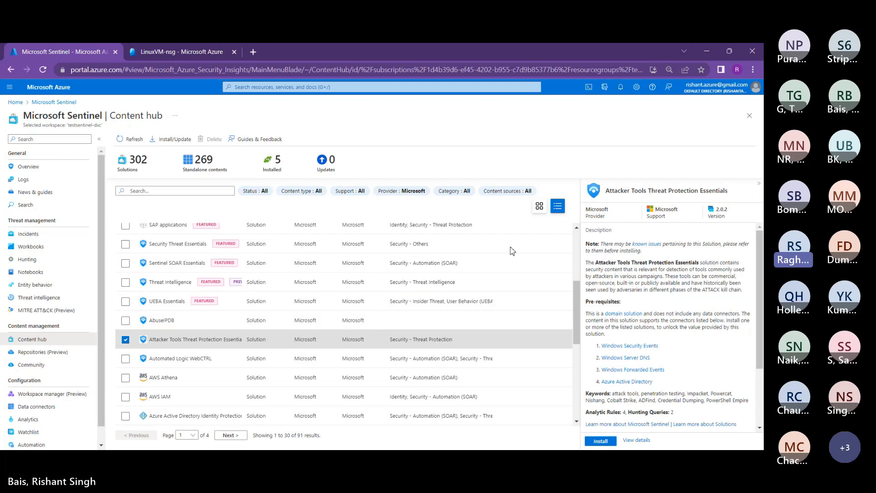
scroll(668, 319, down, 1)
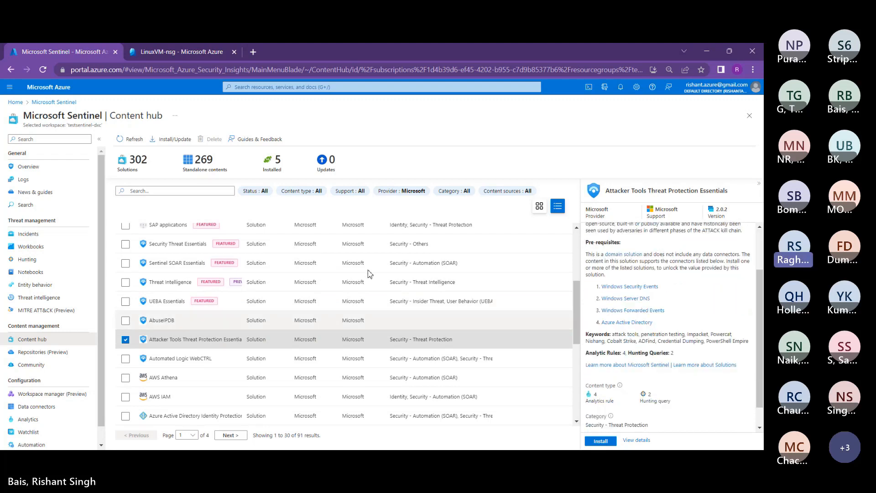
scroll(370, 274, down, 1)
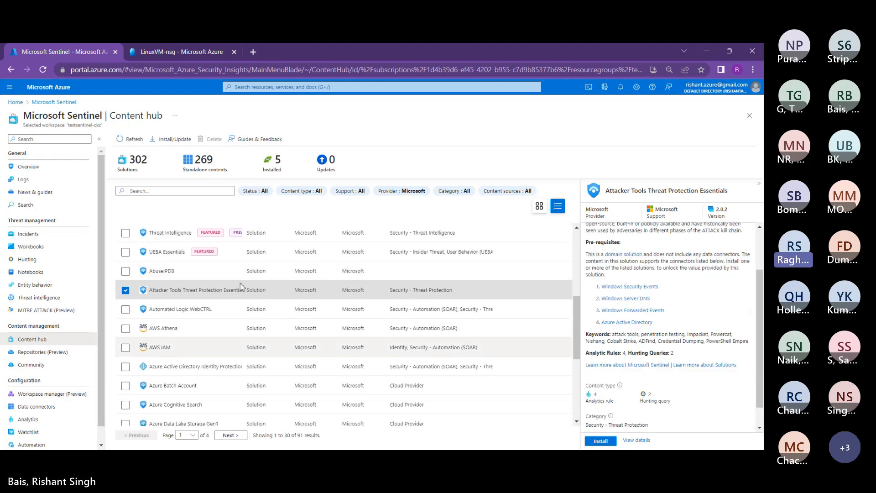
Step: Show Azure Active Directory Identity Protection details and highlight its Data connector content type
click(220, 366)
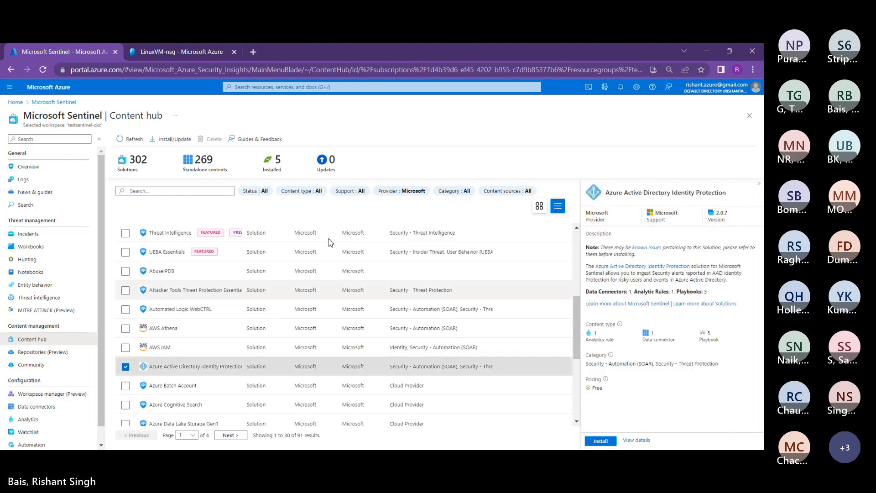
double_click(665, 340)
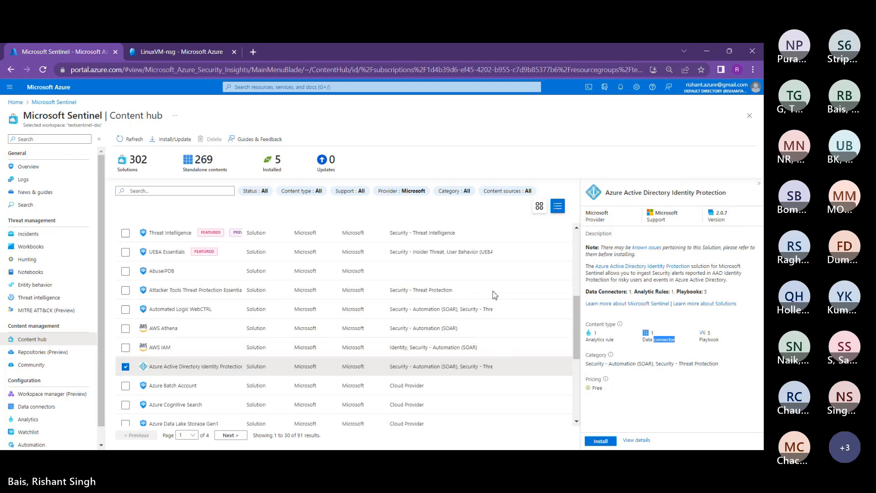
drag(643, 339, 675, 340)
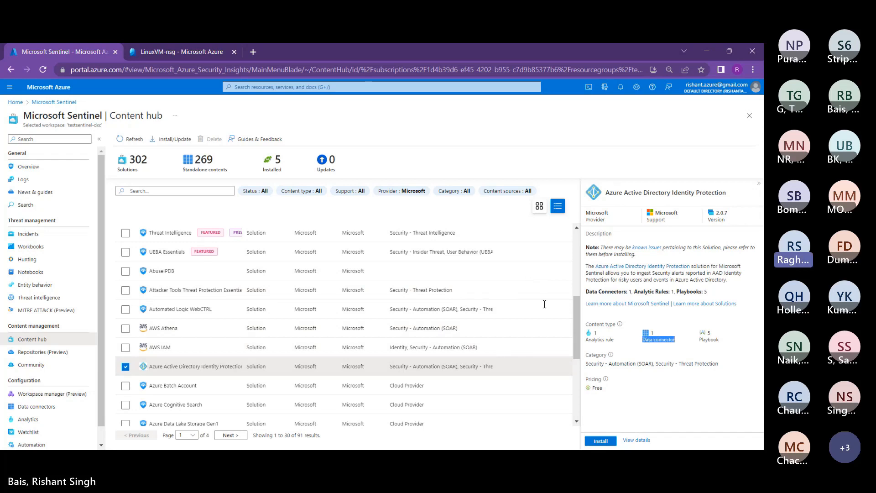
click(541, 326)
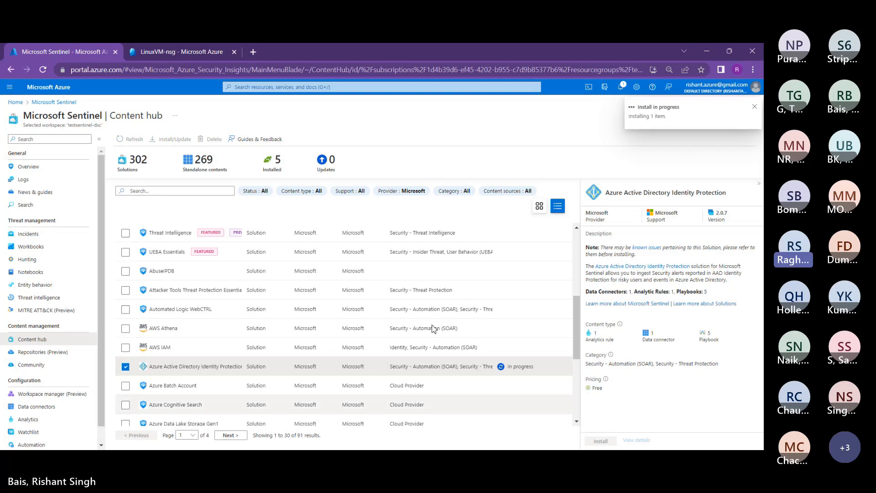
Step: Scroll through the seven installed Azure Active Directory Identity Protection content items
scroll(426, 313, down, 1)
scroll(428, 315, down, 3)
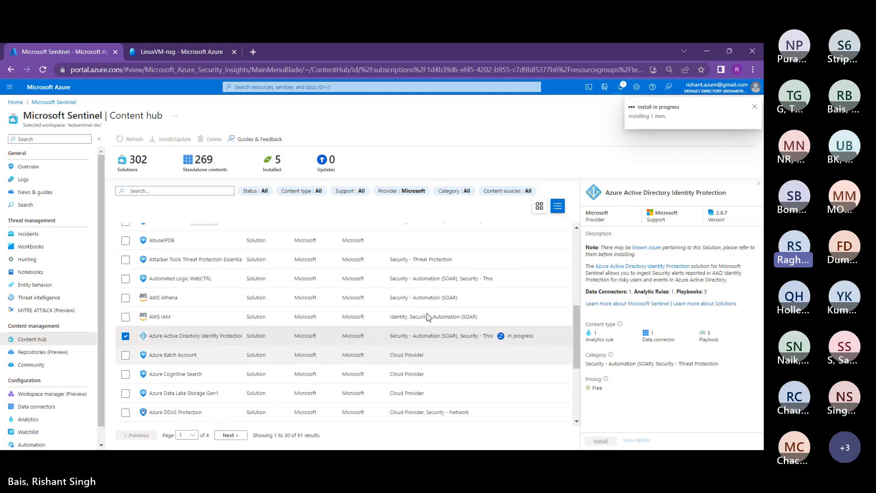
scroll(426, 313, down, 2)
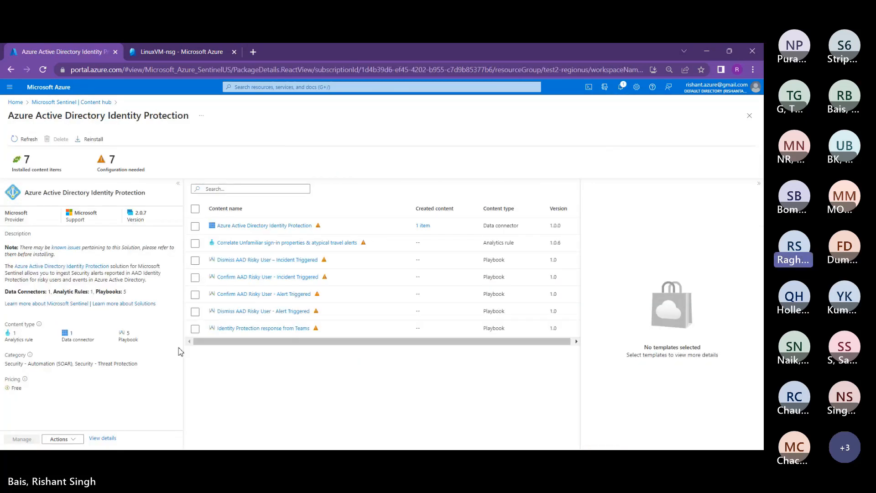
Step: Select the Azure Active Directory Identity Protection data connector item and open its connector page
click(196, 227)
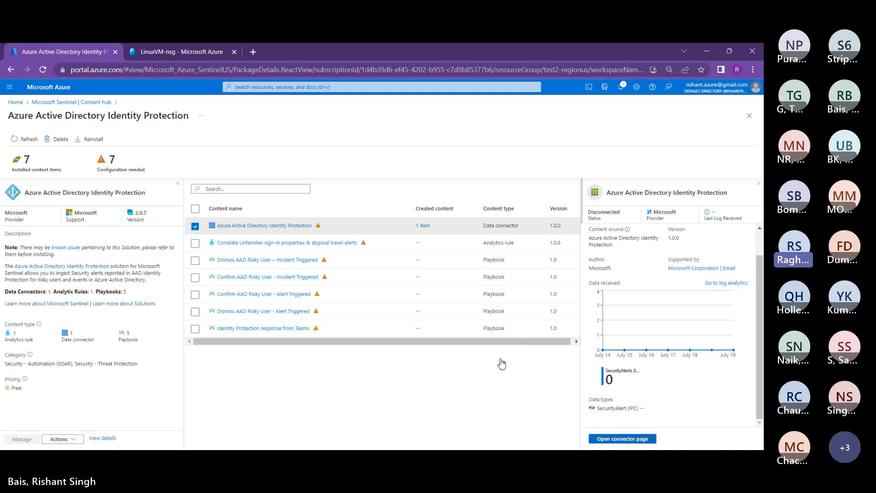
click(622, 438)
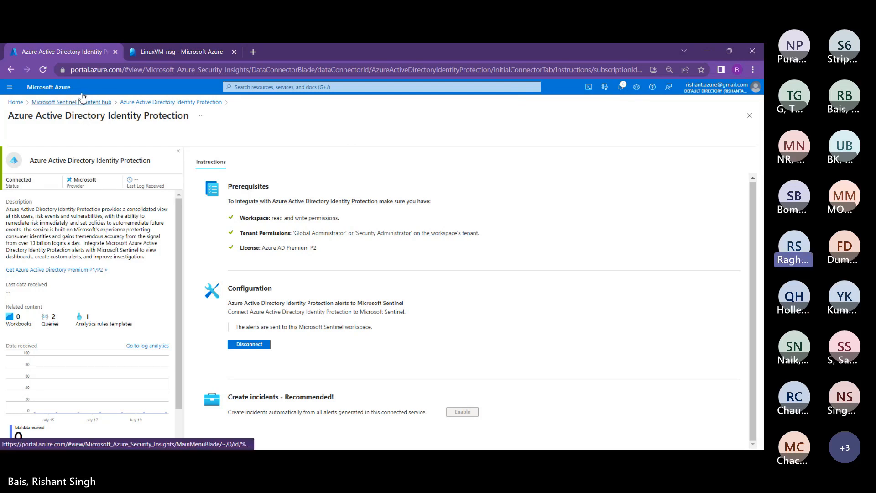
Step: Return to Content hub via the Microsoft Sentinel | Content hub breadcrumb
click(82, 98)
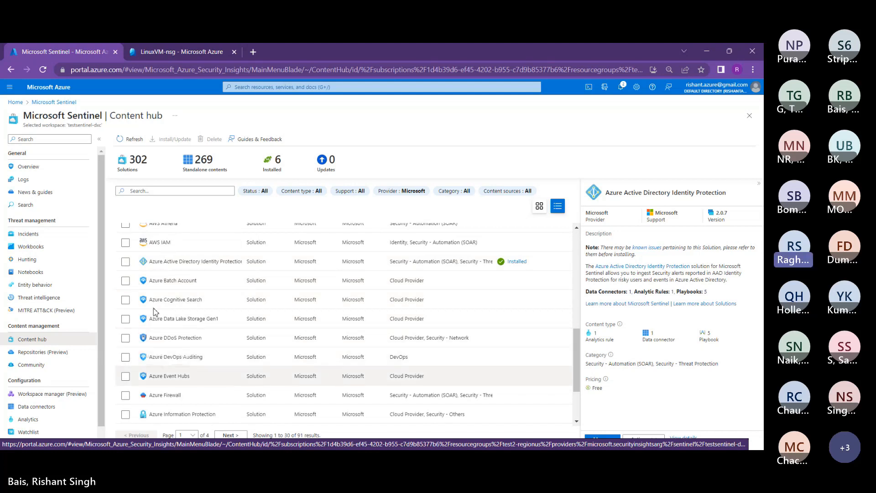
Step: View the Azure Event Hubs solution details and scroll down the Content hub solutions list
click(182, 376)
scroll(156, 312, down, 1)
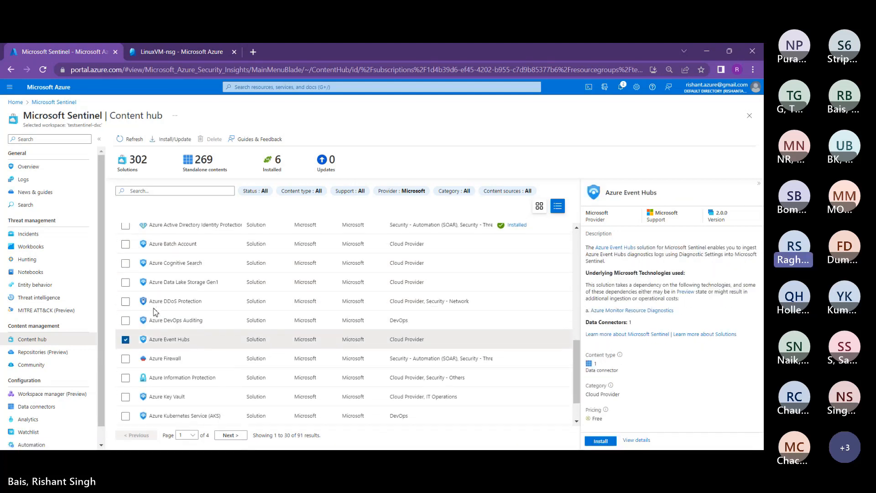
scroll(156, 312, down, 1)
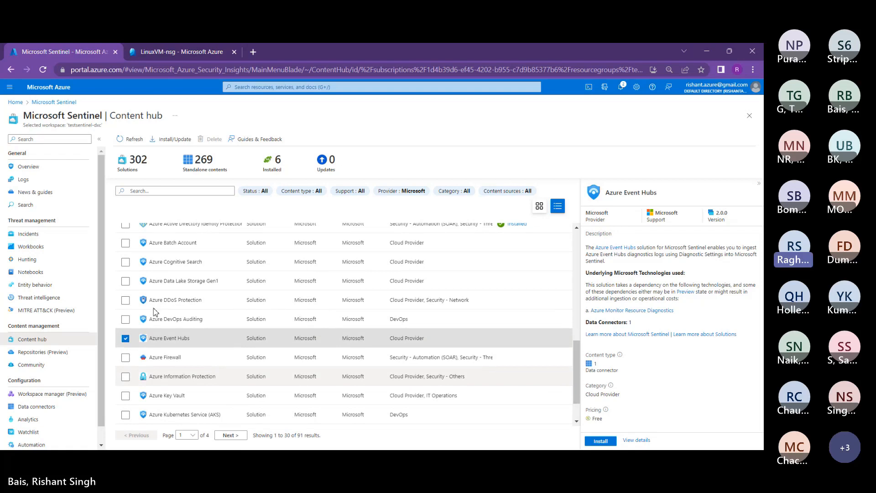
scroll(153, 308, down, 1)
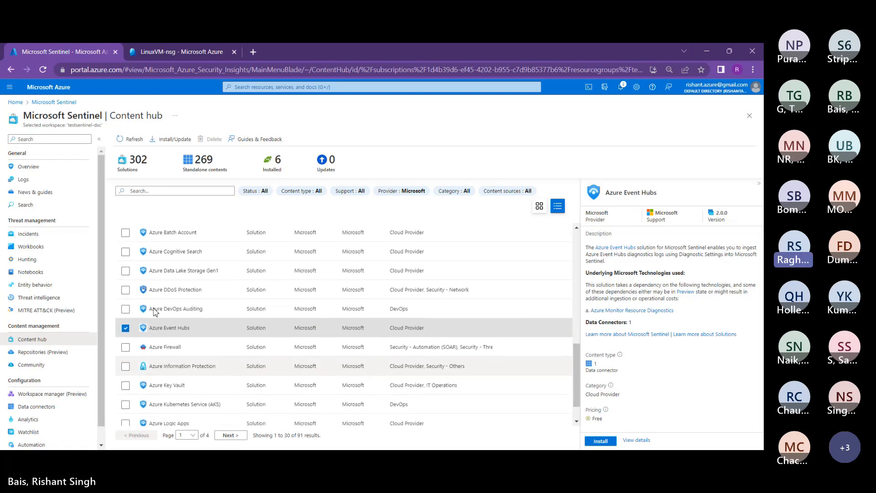
scroll(154, 309, down, 3)
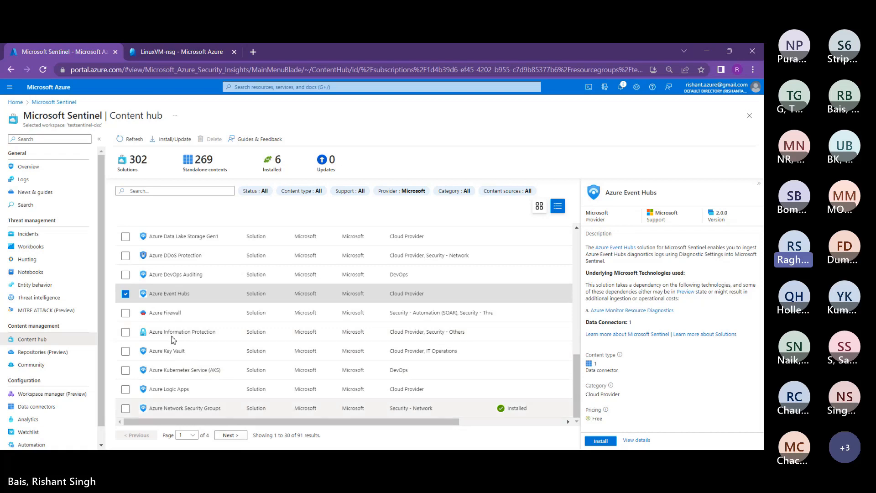
Step: Select Azure Logic Apps, review its diagnostics description, and install it
click(169, 389)
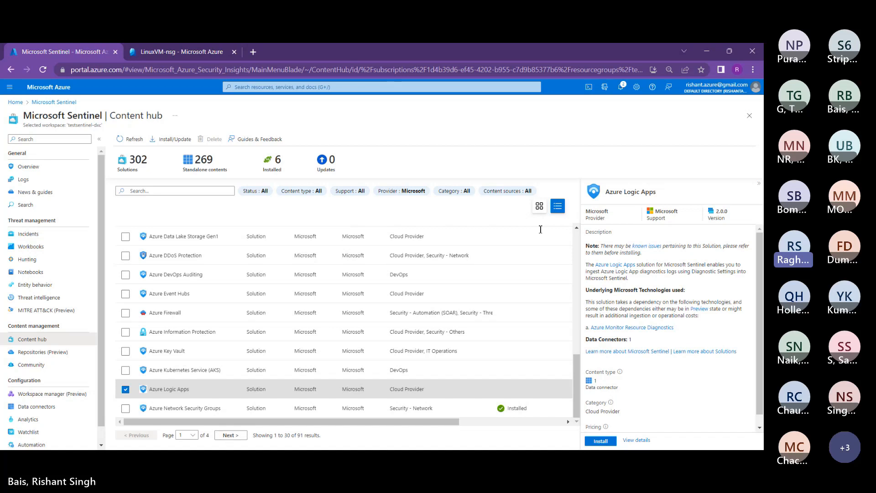
drag(604, 271, 644, 271)
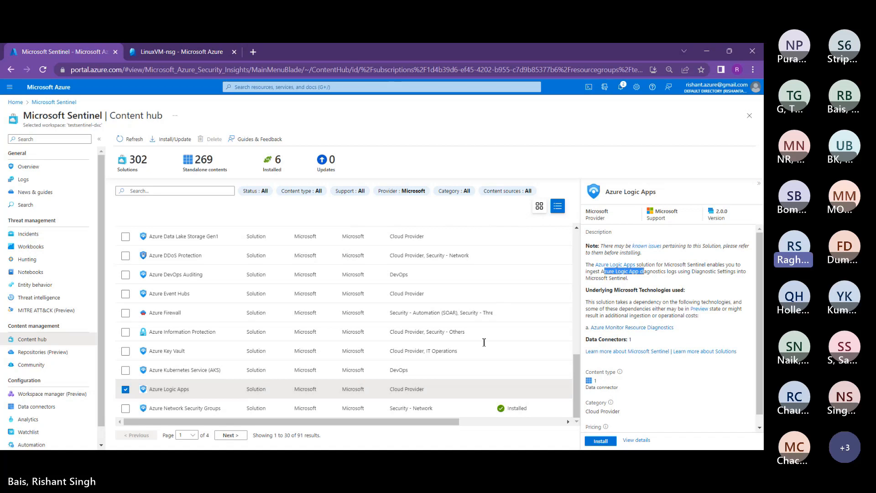
click(600, 441)
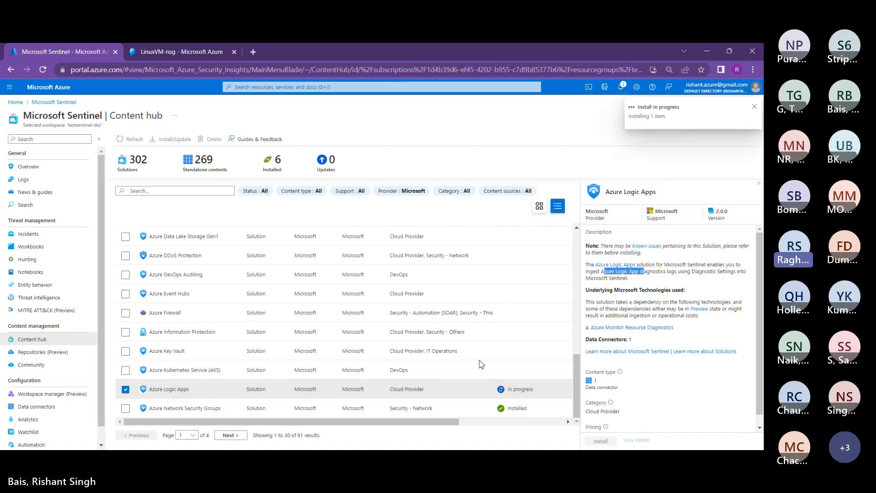
scroll(648, 340, down, 1)
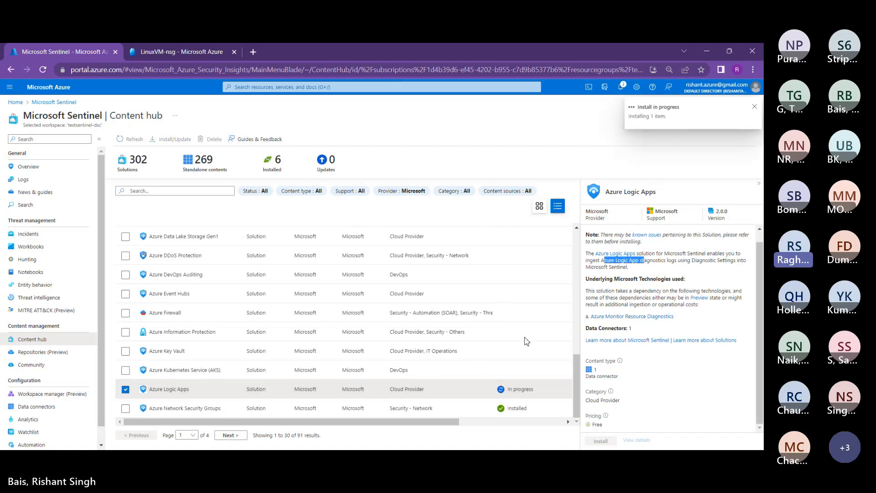
click(525, 338)
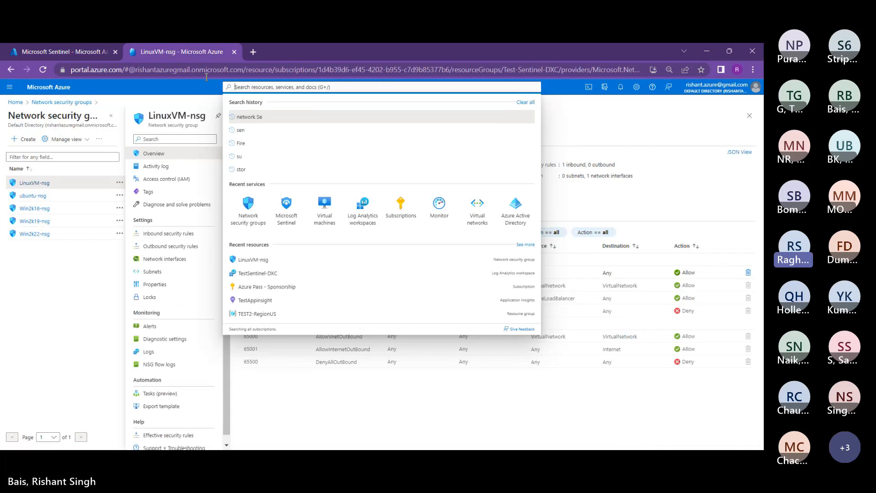
Step: Search 'logic' and open Diagnostic settings for the Get-GeoFromIpAndTagIncident logic app
text(logic)
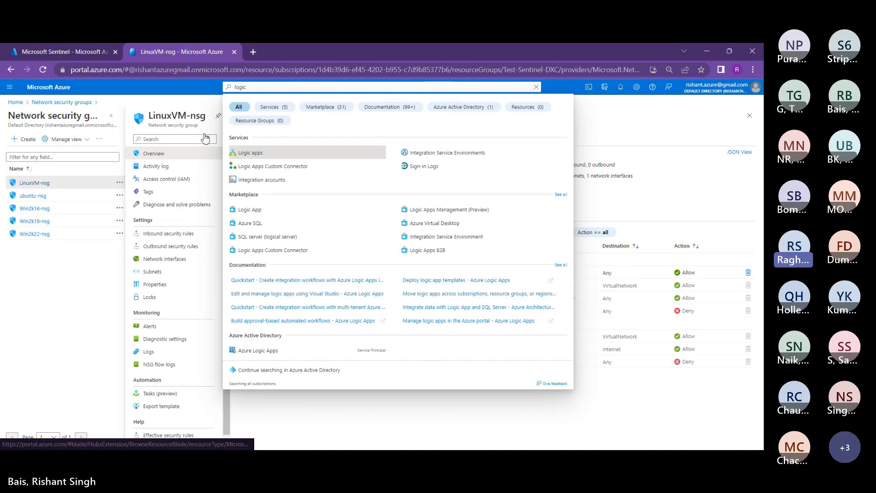
key(Return)
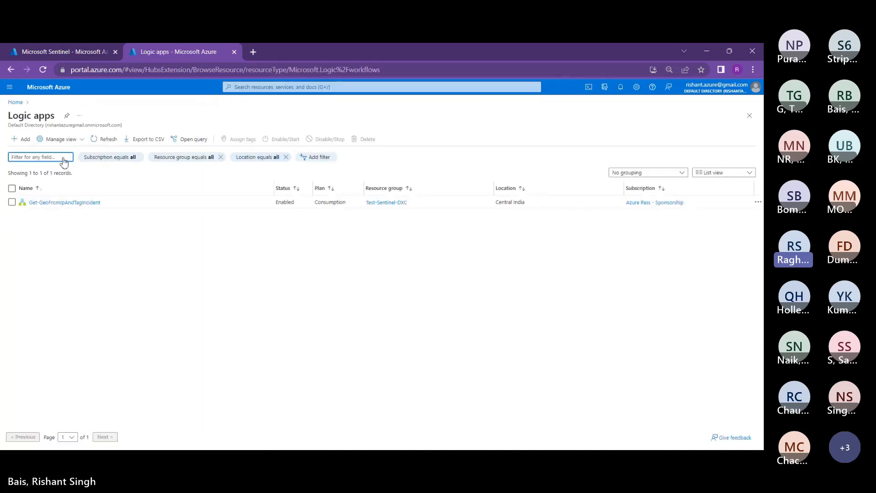
click(64, 202)
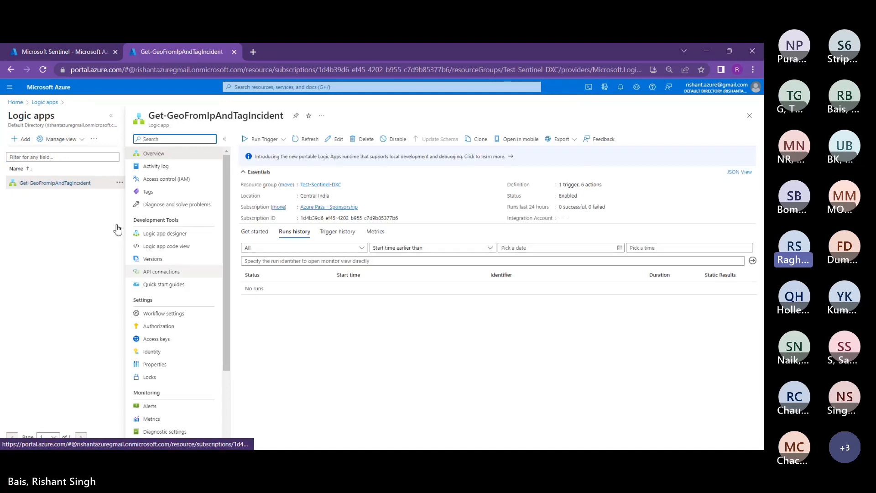
scroll(147, 270, down, 2)
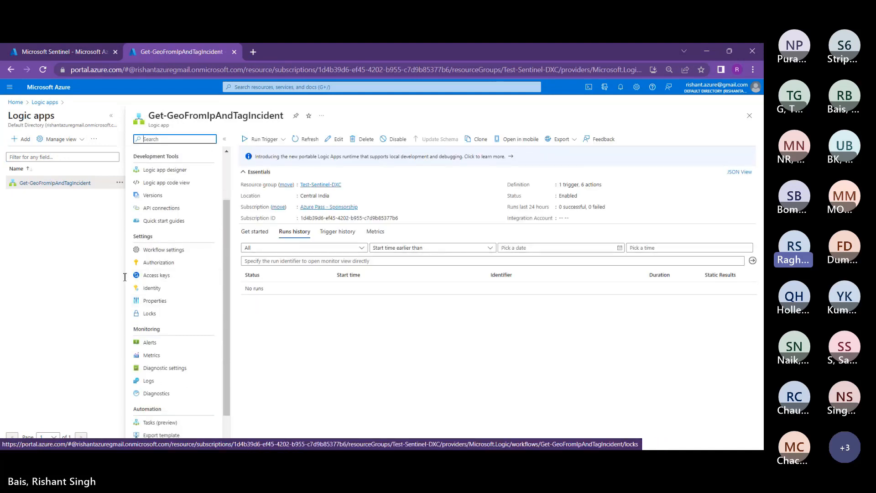
click(137, 368)
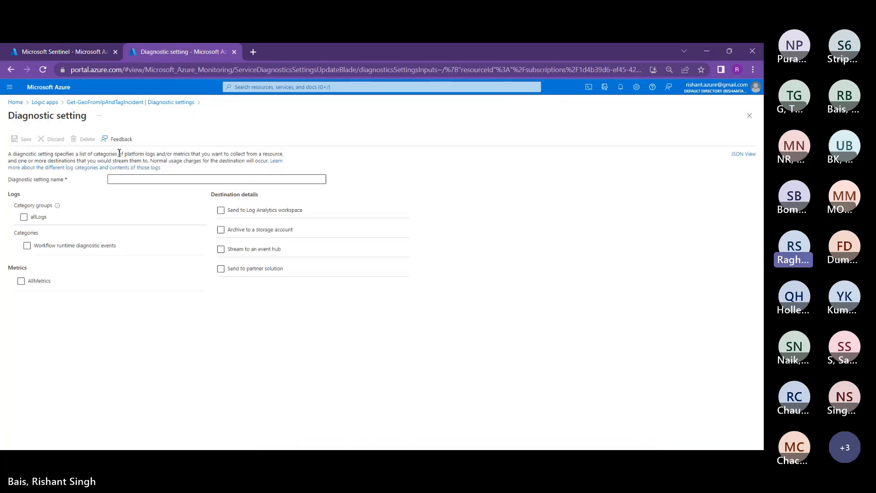
Step: Save diagnostic setting LogicAppDiagnosticLogs with allLogs sent to a Log Analytics workspace, then switch tabs
click(120, 179)
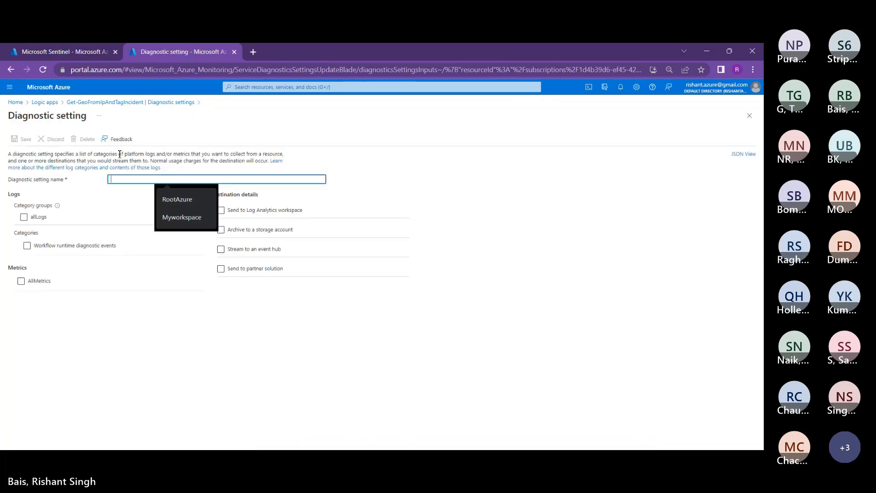
click(24, 217)
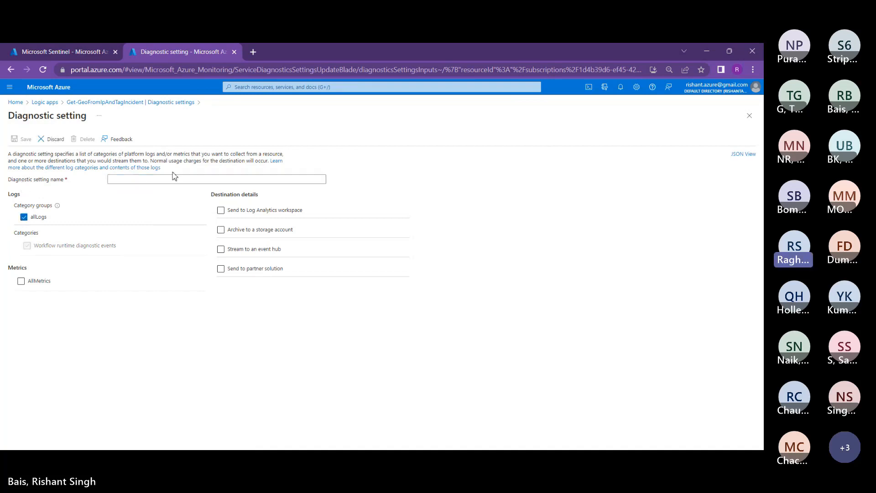
click(221, 211)
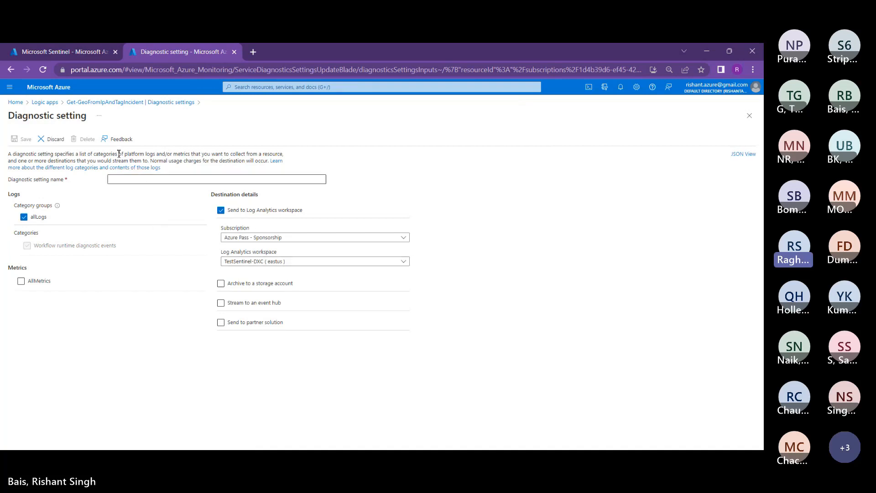
click(119, 179)
text(Lo)
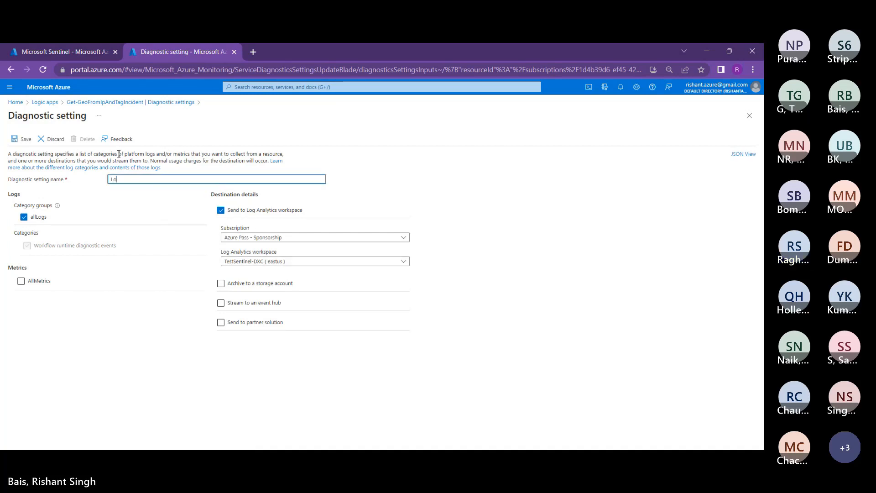
text(gicAppDiagnosticLogs)
click(17, 125)
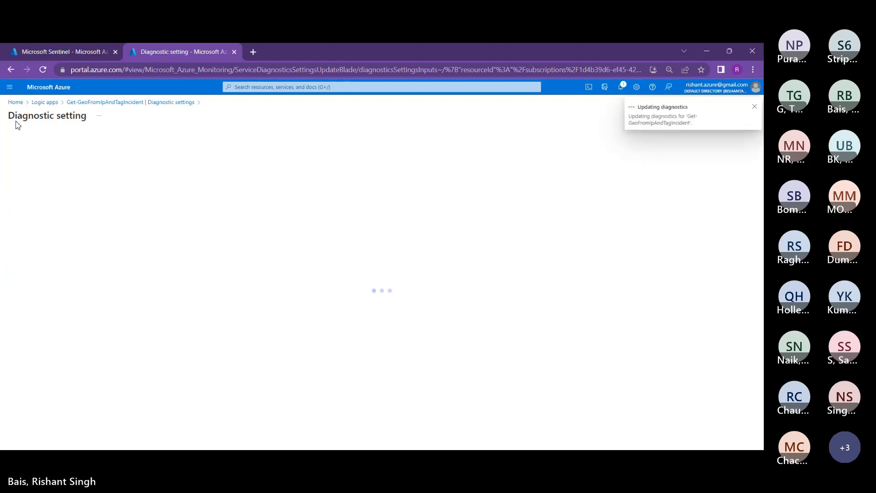
click(56, 51)
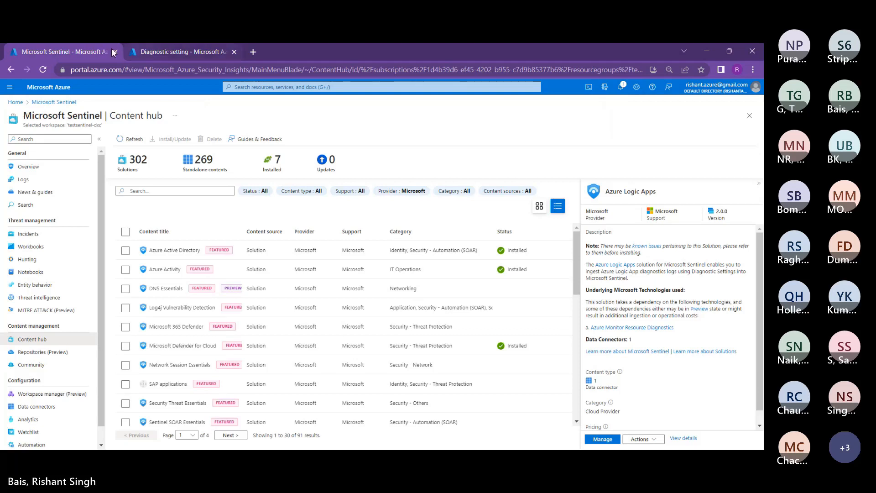
click(142, 51)
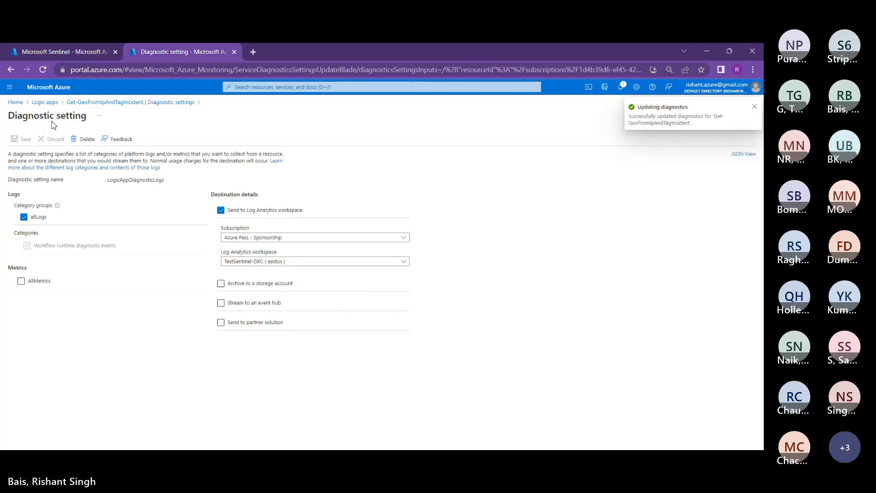
click(70, 102)
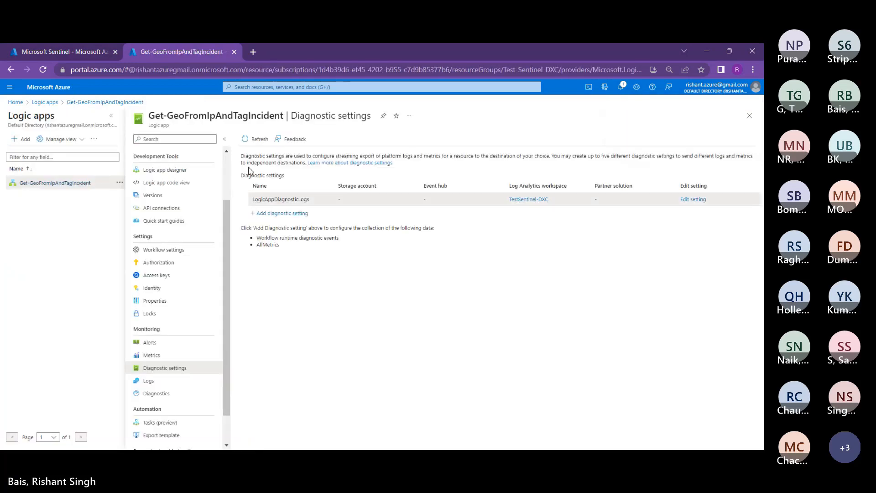
drag(311, 200, 250, 205)
click(253, 250)
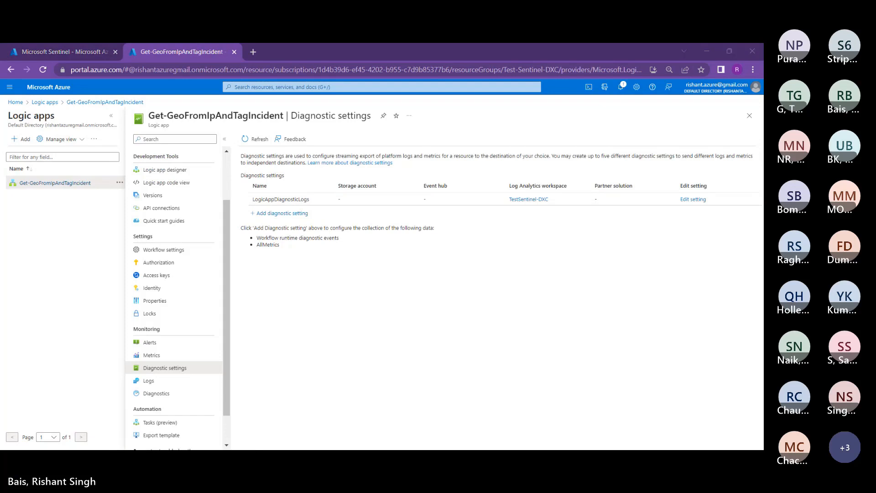
click(41, 52)
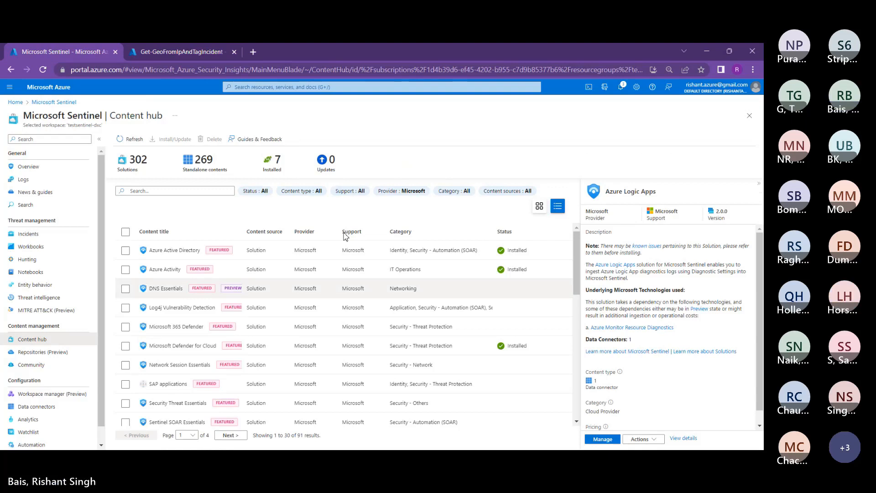
Step: Scroll down the Content hub list toward the Azure Logic Apps solution
scroll(346, 236, down, 1)
scroll(345, 236, down, 10)
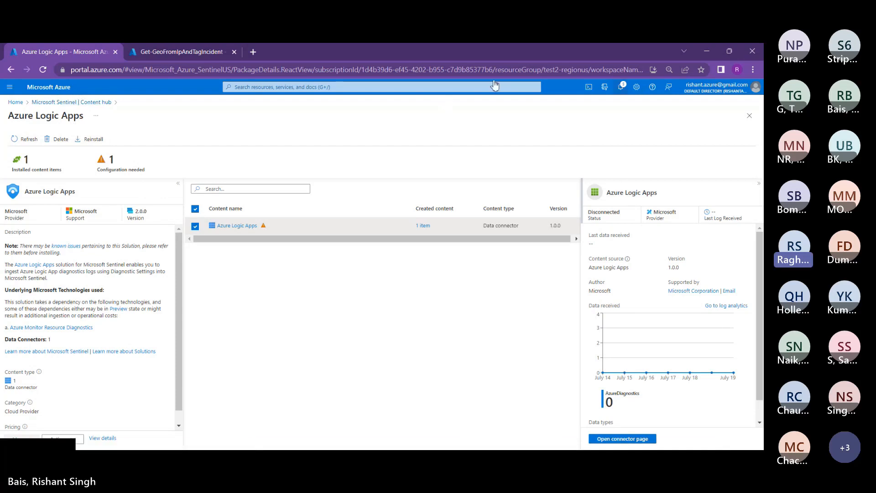
Step: Review the installation notifications, then go back to the Sentinel Content hub
click(620, 86)
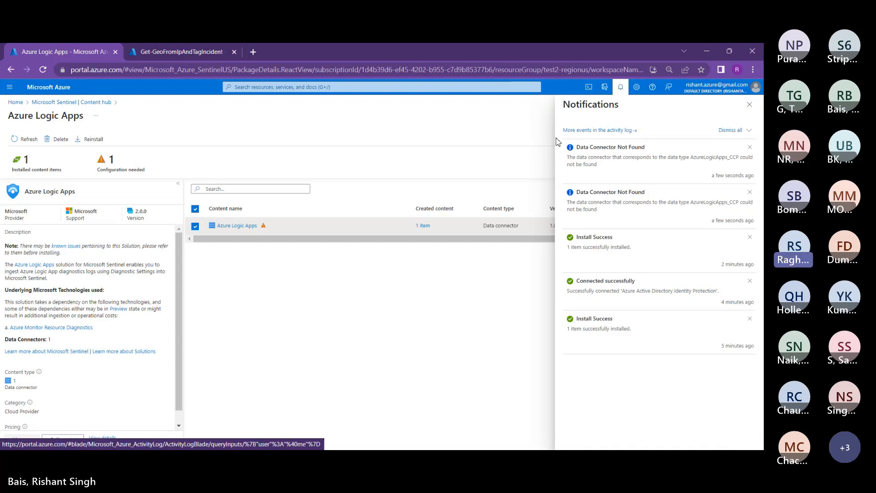
click(71, 102)
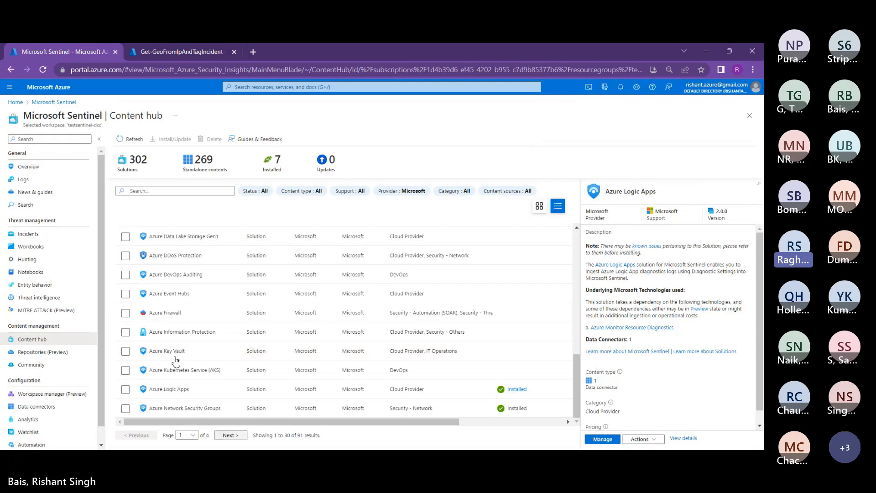
Step: Page forward through the Content hub solutions, scrolling each page to scan the entries
click(231, 435)
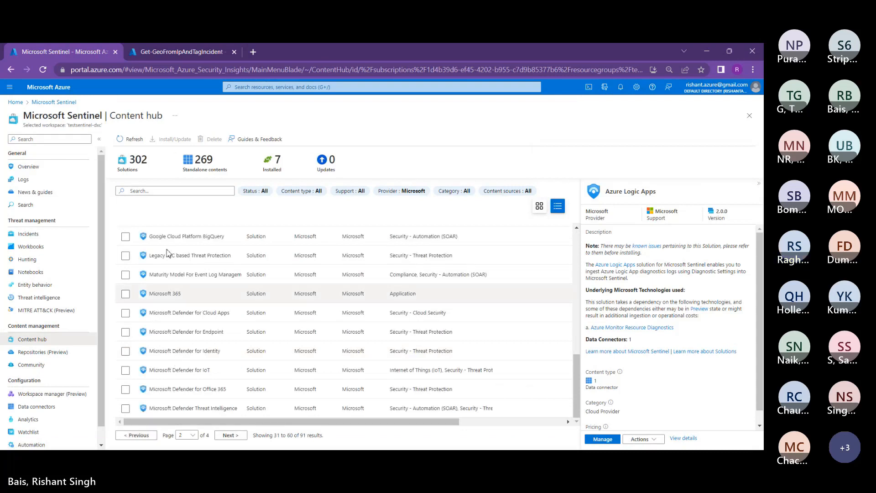
scroll(169, 254, up, 5)
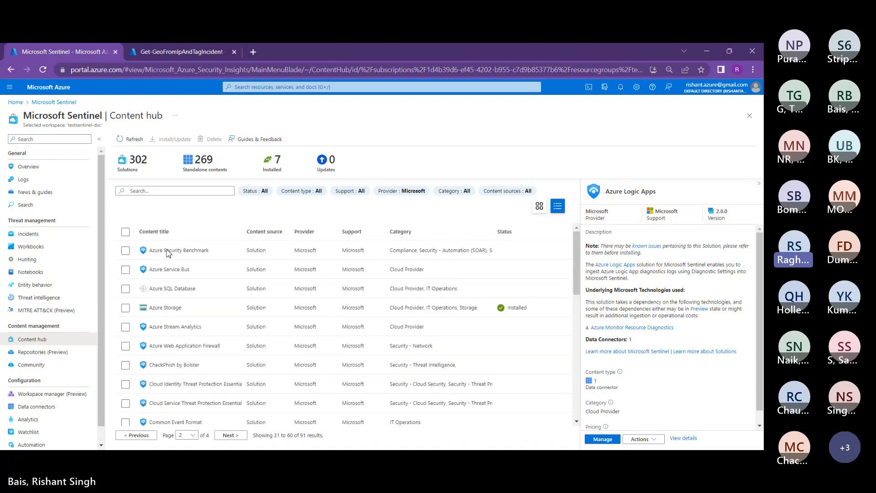
scroll(169, 253, down, 2)
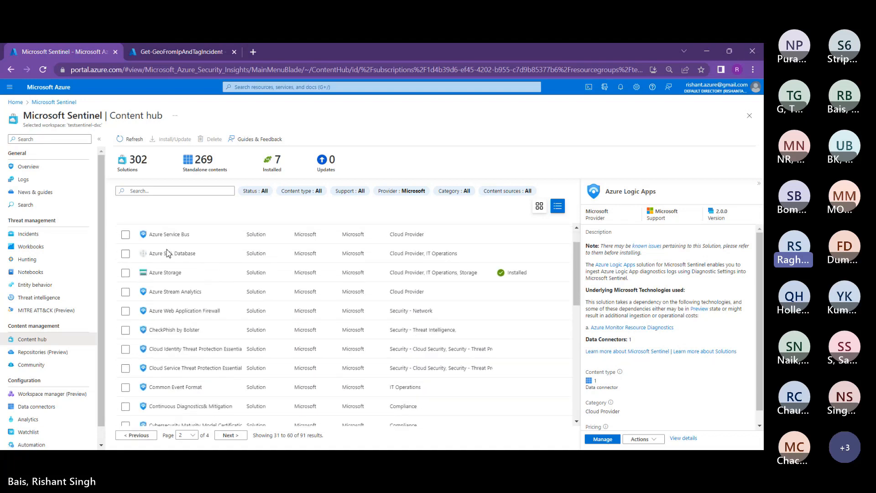
scroll(168, 254, down, 6)
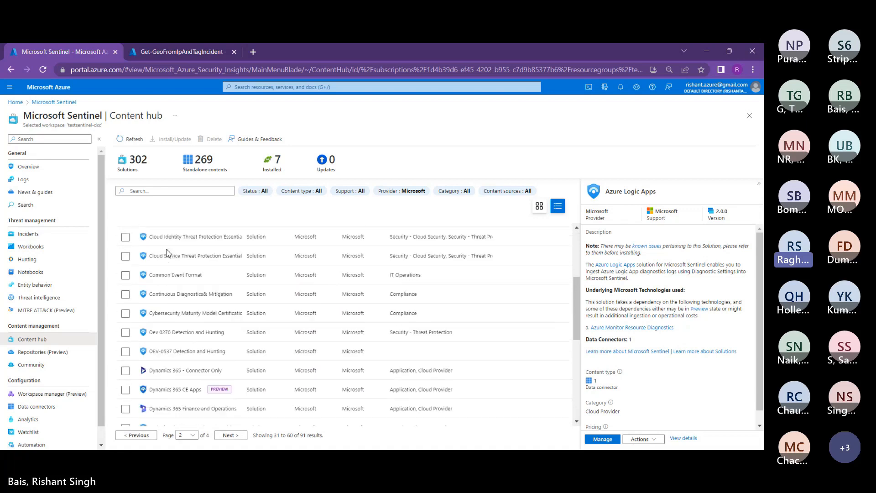
scroll(168, 253, down, 10)
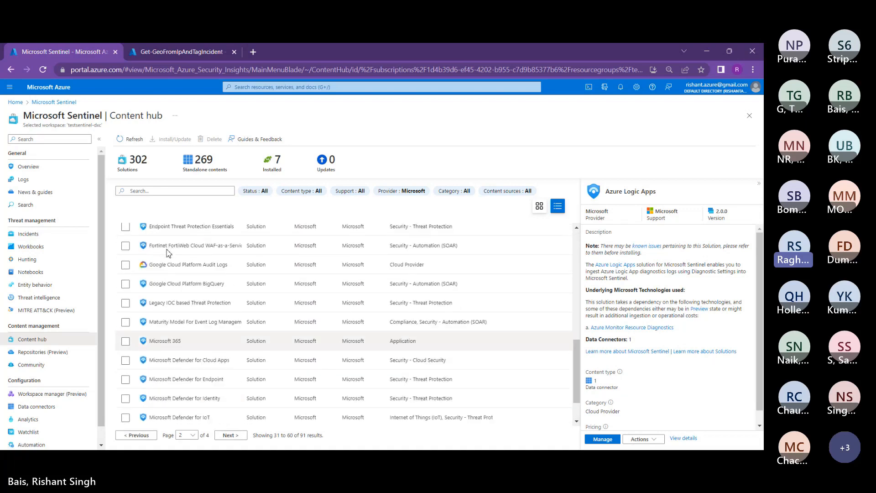
click(230, 435)
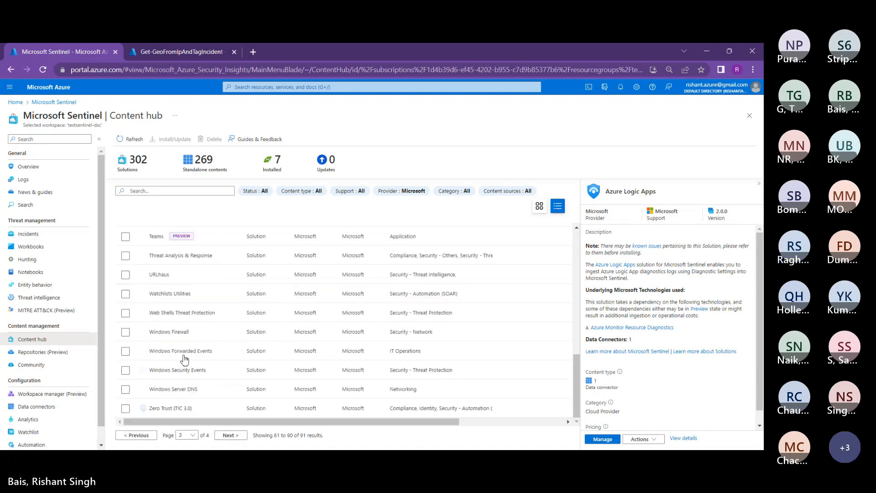
scroll(169, 246, up, 10)
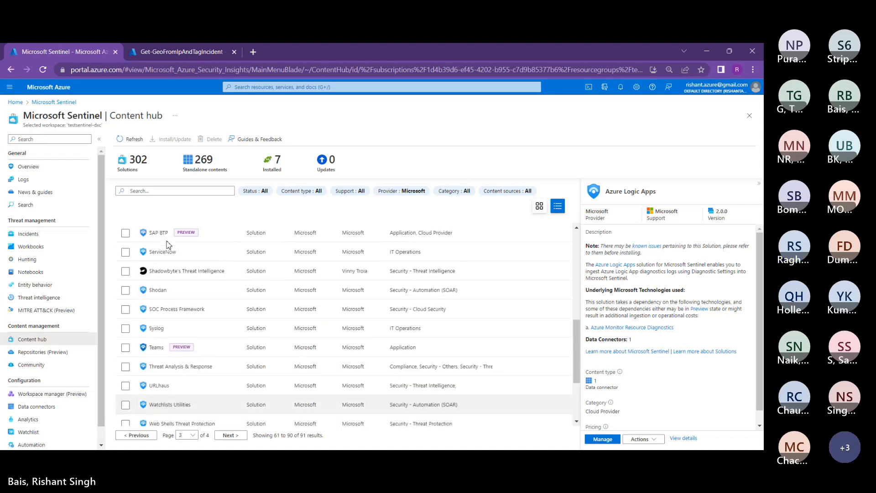
scroll(169, 246, up, 7)
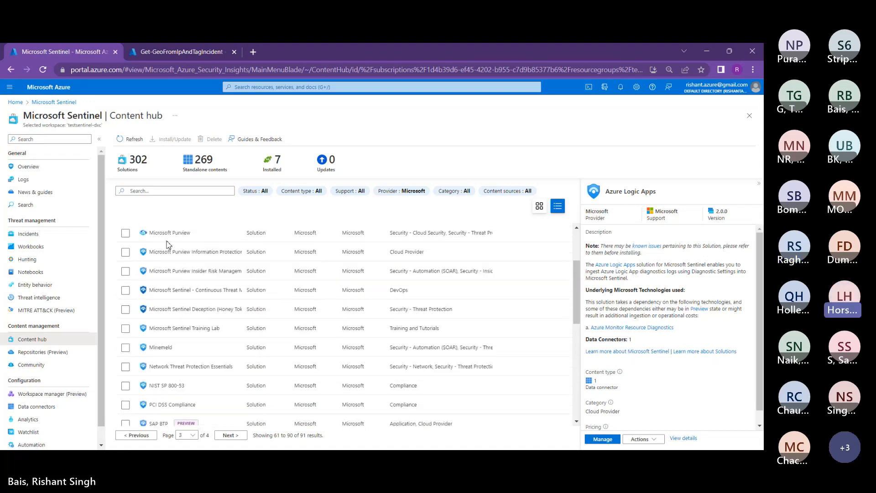
scroll(169, 245, up, 1)
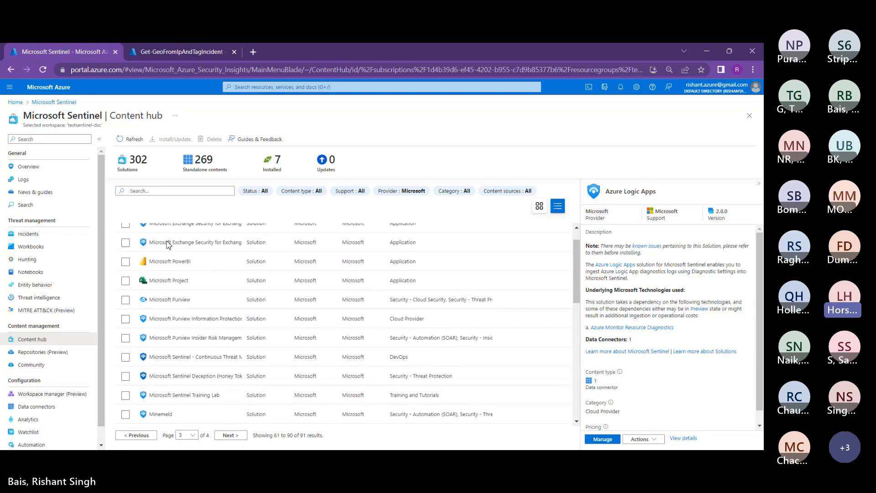
scroll(168, 246, up, 1)
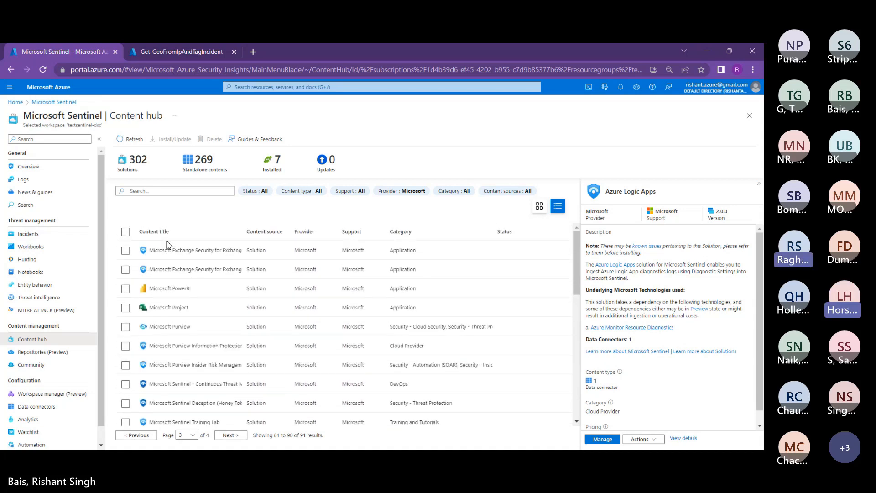
scroll(168, 246, down, 1)
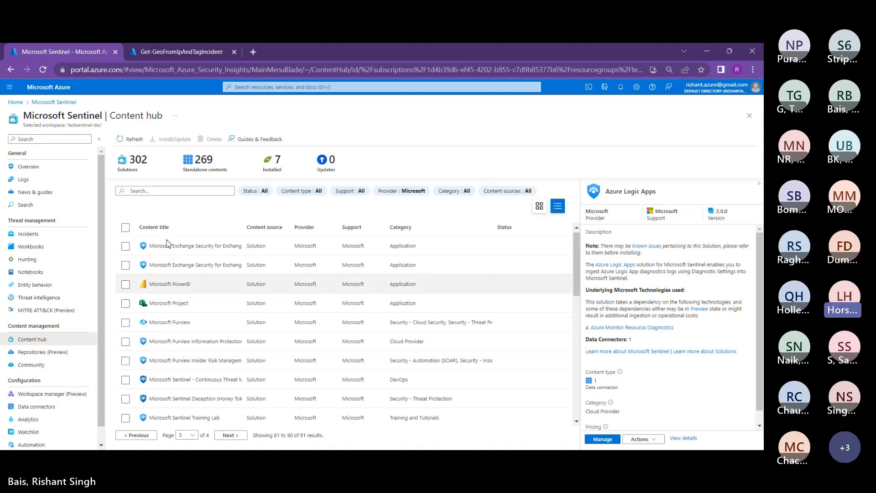
scroll(168, 245, down, 5)
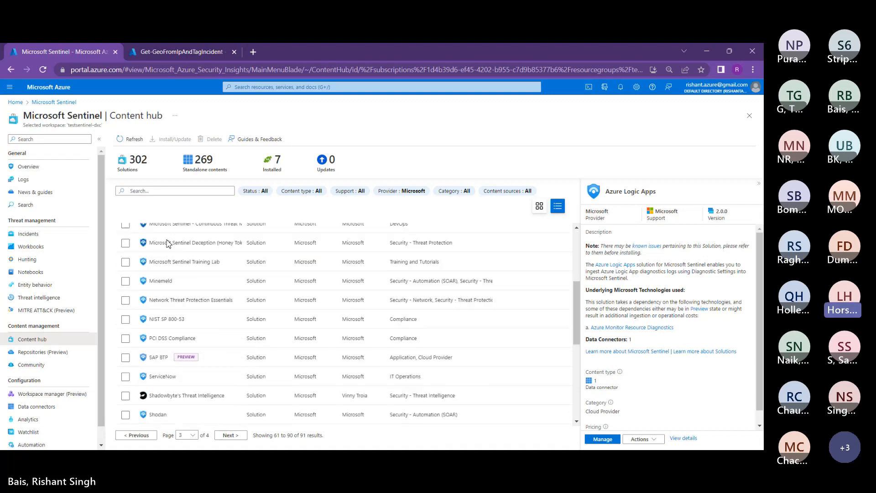
scroll(169, 244, down, 1)
scroll(167, 243, down, 5)
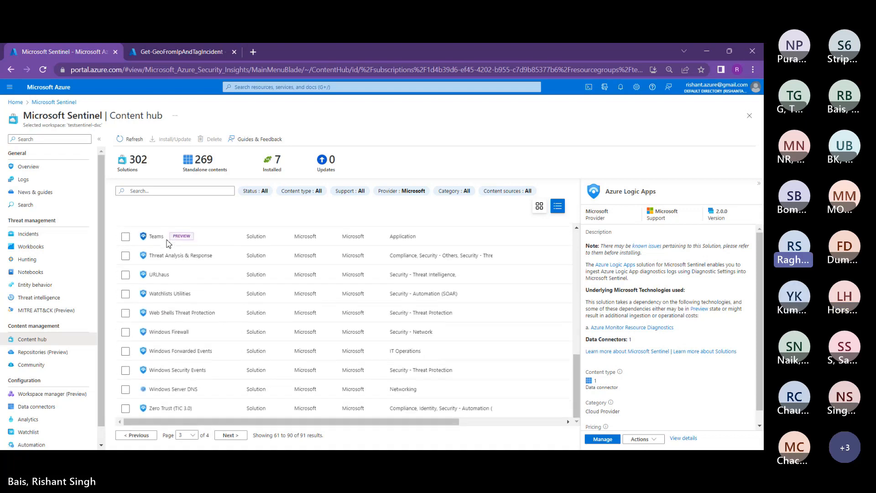
Step: Return to the first page of solutions and tick Azure Logic Apps
click(231, 435)
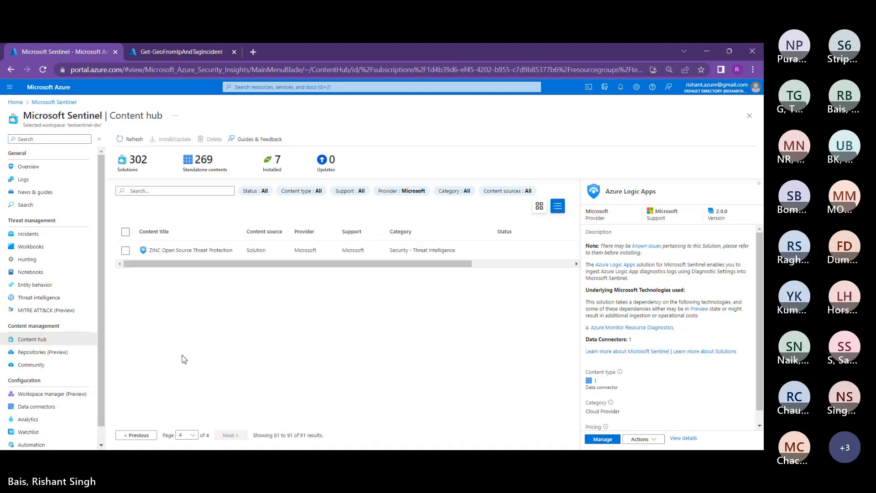
click(136, 435)
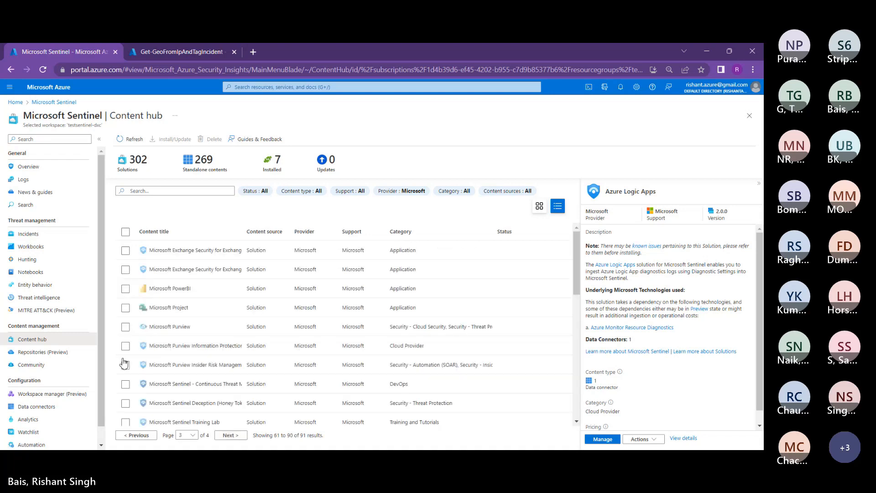
click(136, 436)
click(136, 435)
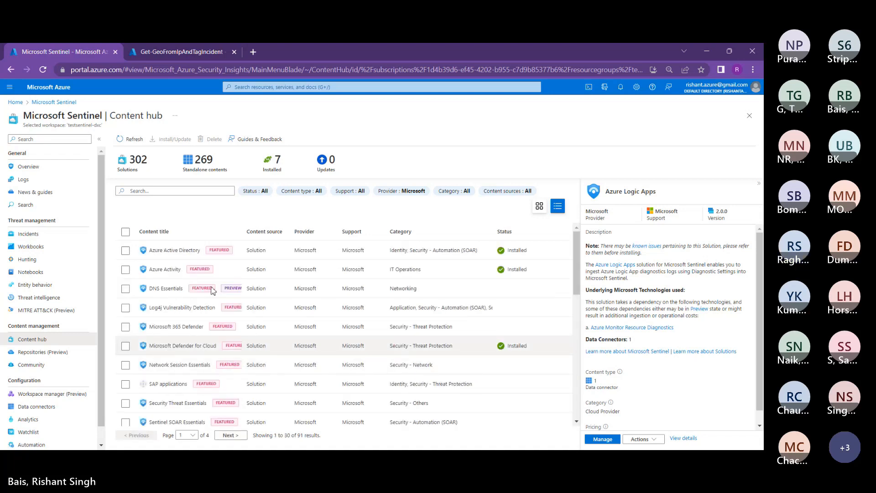
scroll(214, 291, down, 5)
click(125, 390)
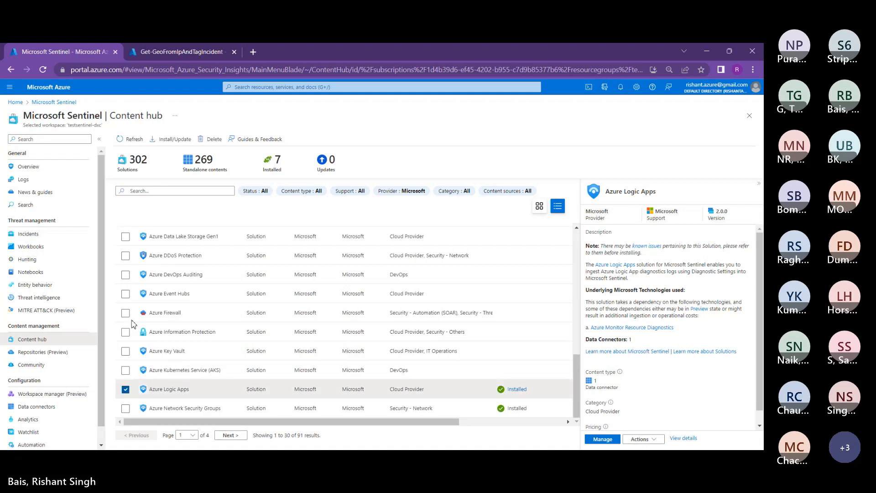
Step: Reinstall Azure Logic Apps via Actions > Reinstall and confirm Install Success in Notifications
click(644, 439)
click(645, 412)
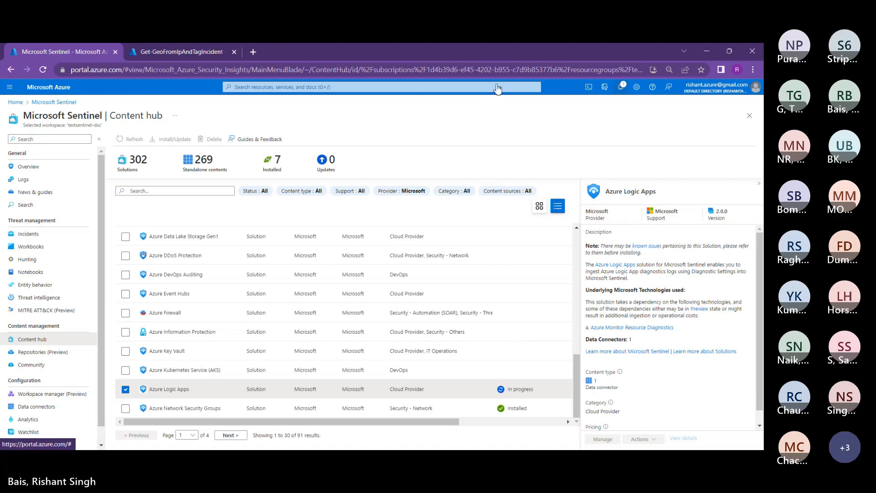
click(621, 87)
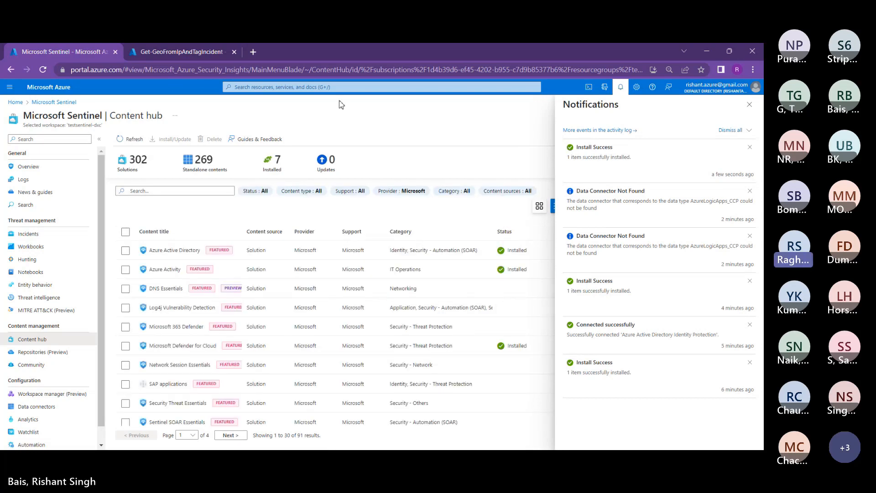
click(750, 104)
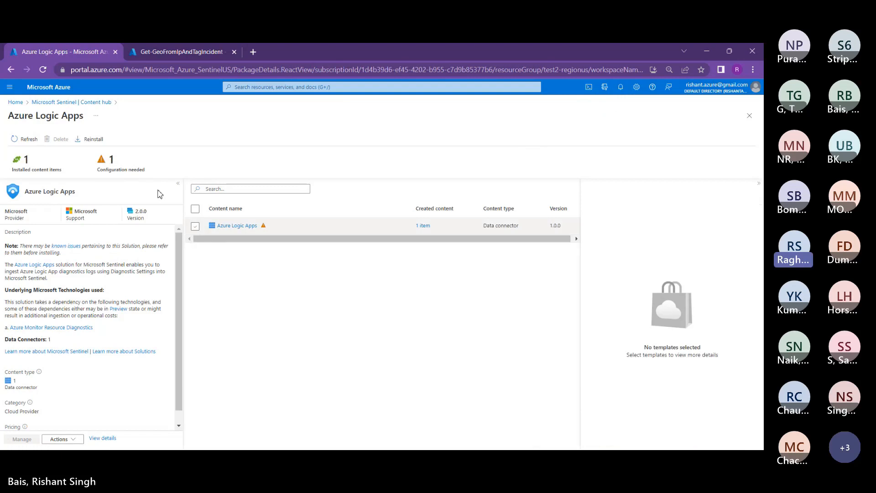
Step: Select the Azure Logic Apps data connector, reload, and try opening its connector page
click(195, 226)
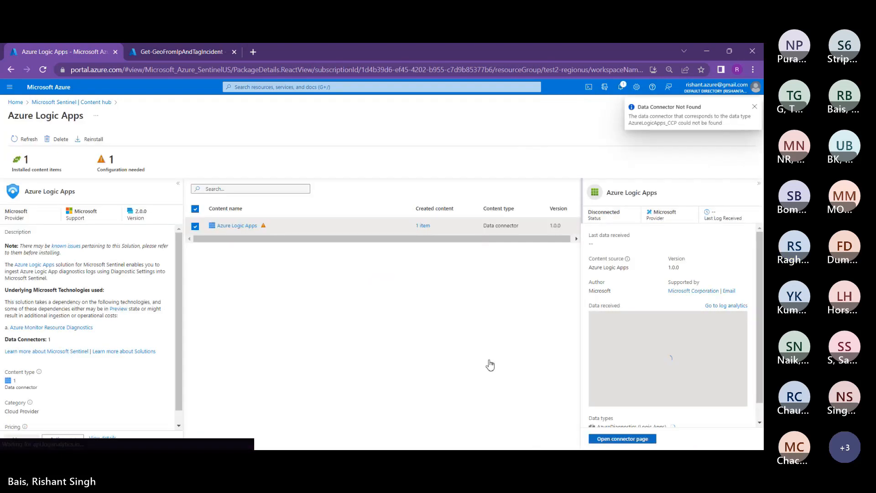
click(43, 69)
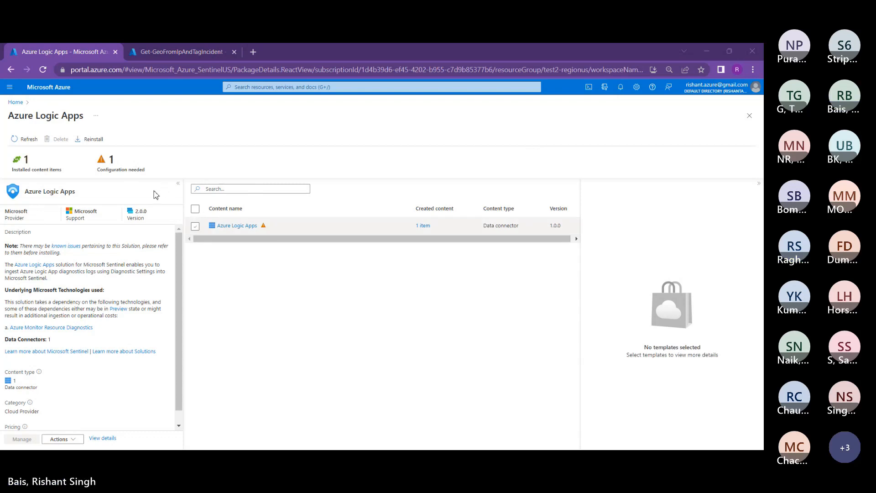
click(195, 226)
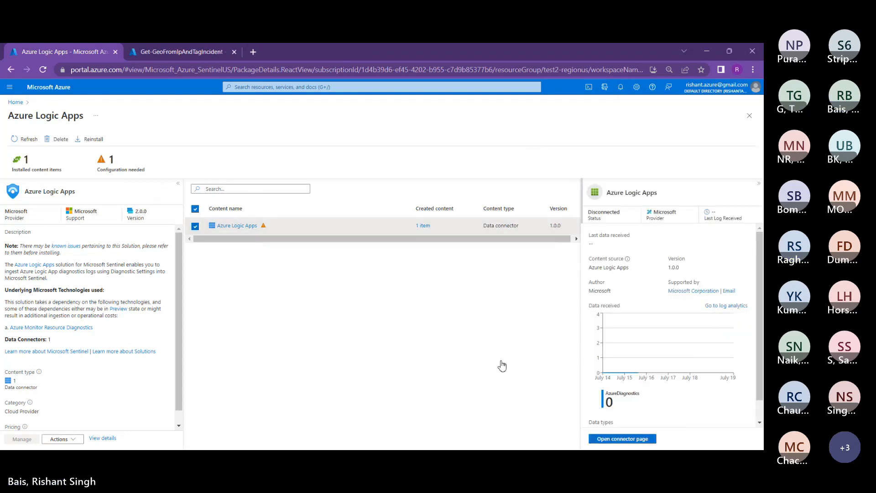
click(624, 439)
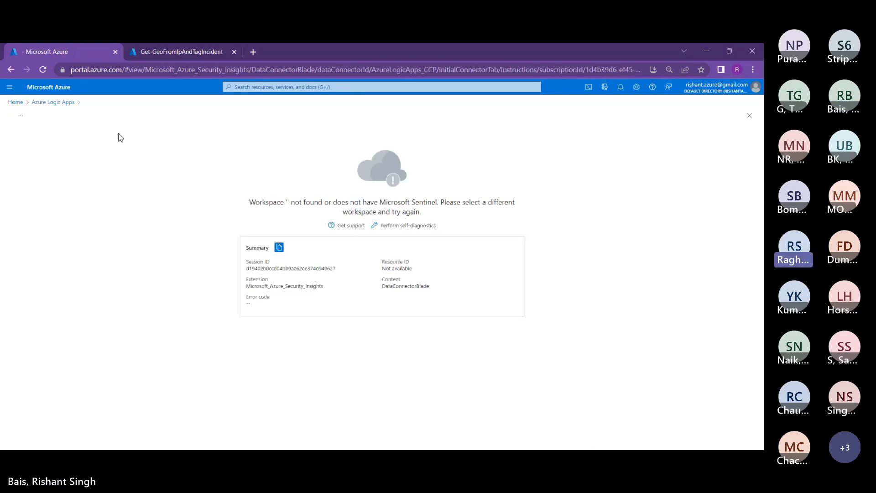
Step: Reload, then open the Azure Logic Apps connector page from TestSentinel-DXC's Data connectors
click(37, 69)
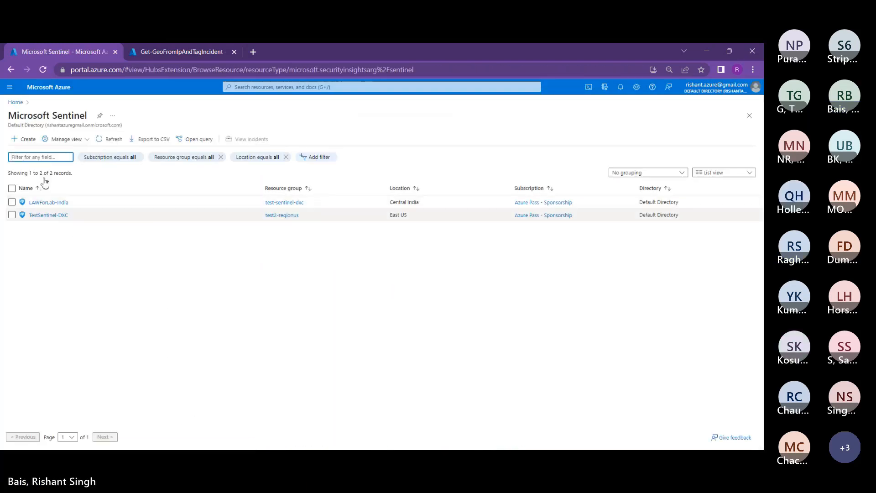
click(48, 215)
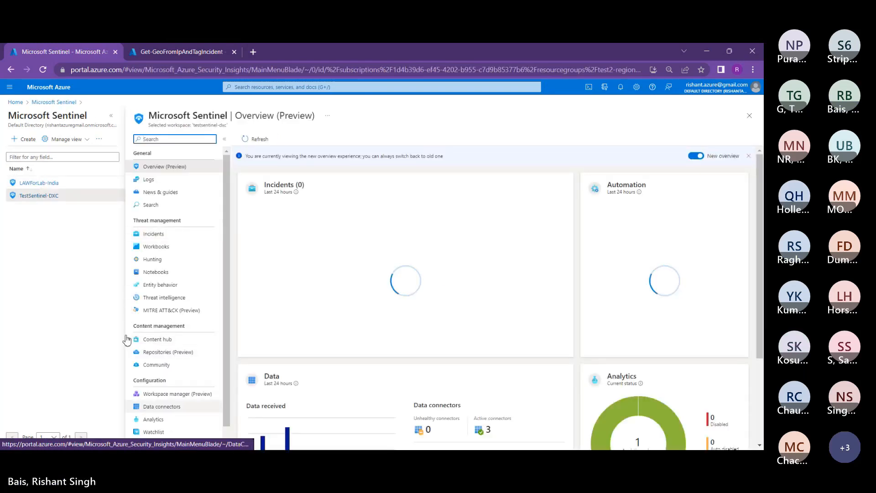
click(153, 407)
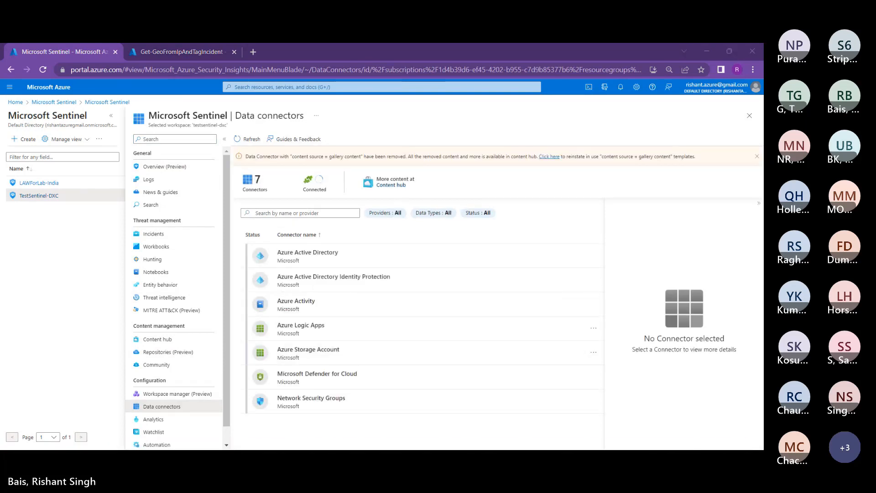
click(320, 329)
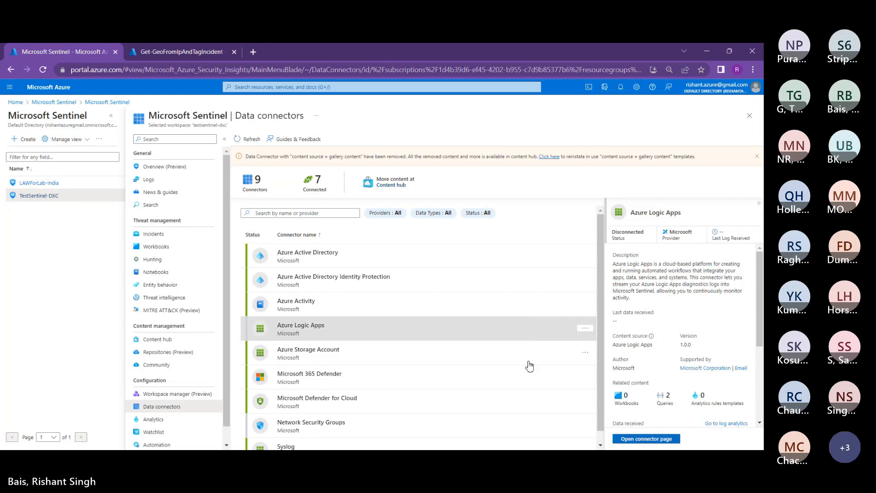
click(646, 439)
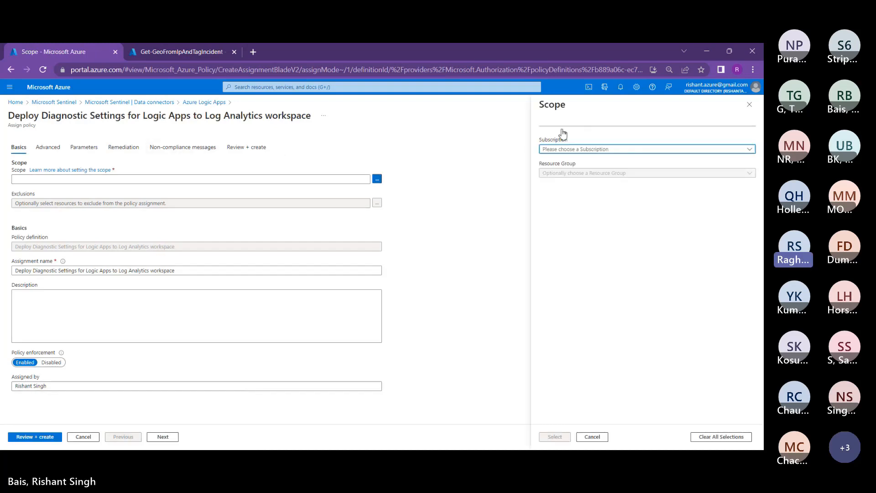
Step: Set the policy assignment scope to the Azure Pass - Sponsorship subscription
click(603, 133)
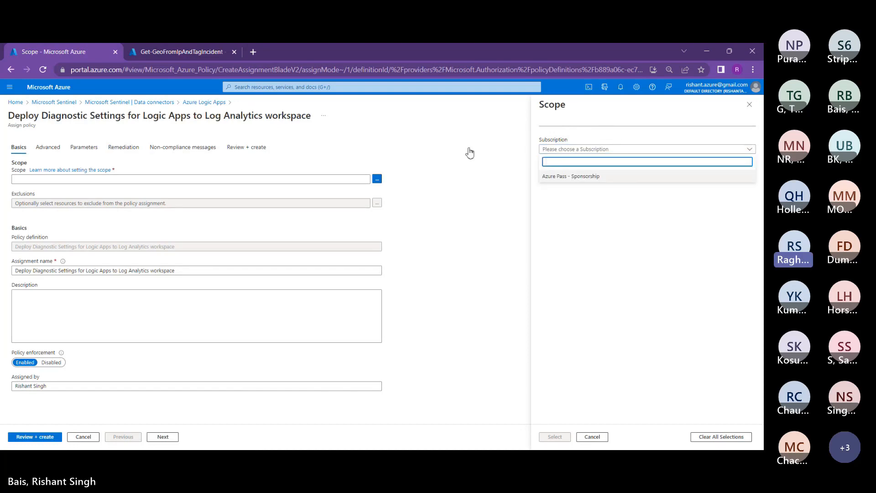
click(564, 176)
click(555, 437)
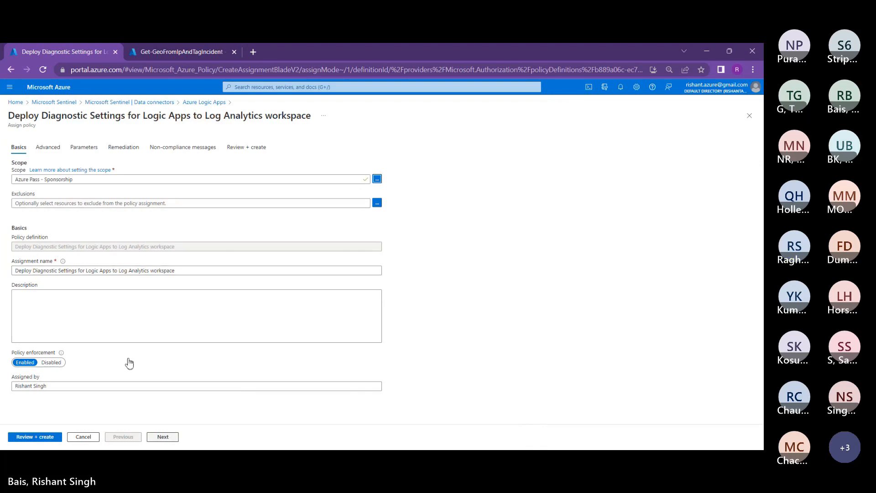
Step: Choose TestSentinel-DXC as the Log Analytics workspace parameter and advance to Review + create
click(163, 436)
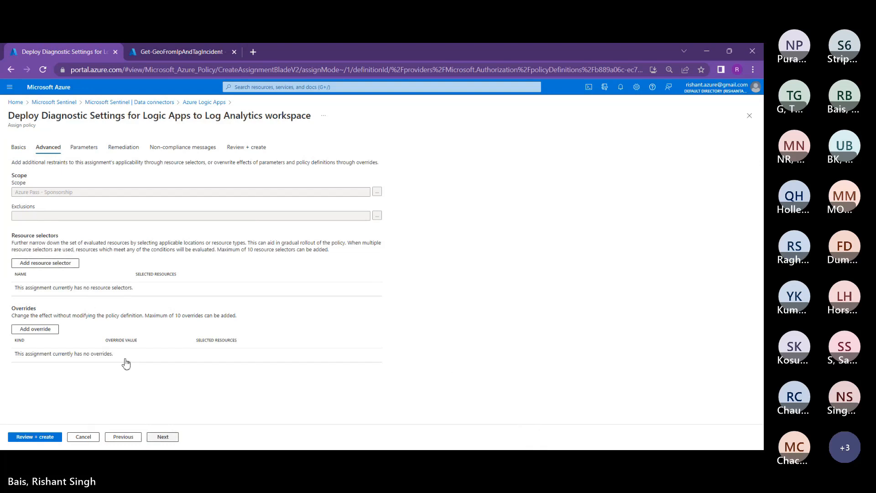
click(163, 437)
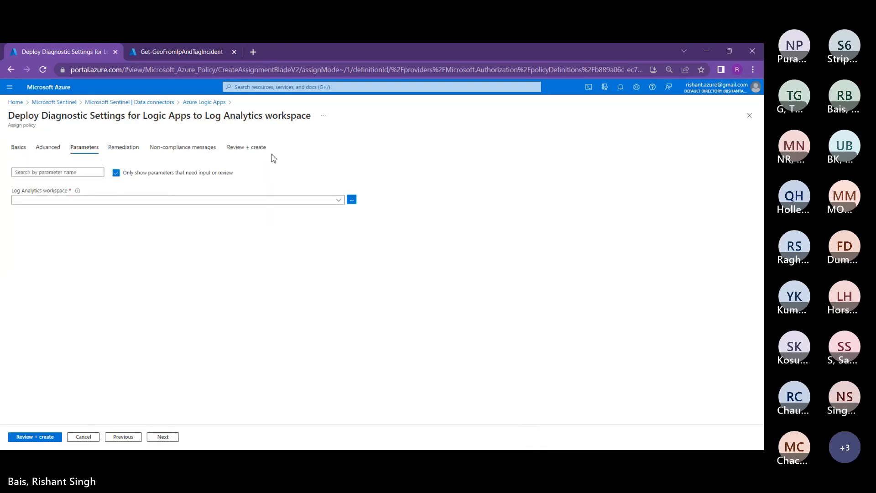
click(274, 200)
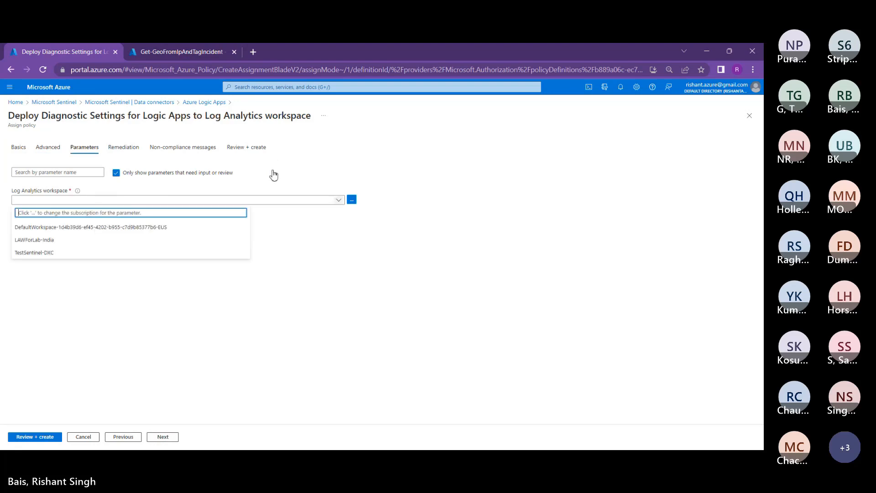
click(38, 253)
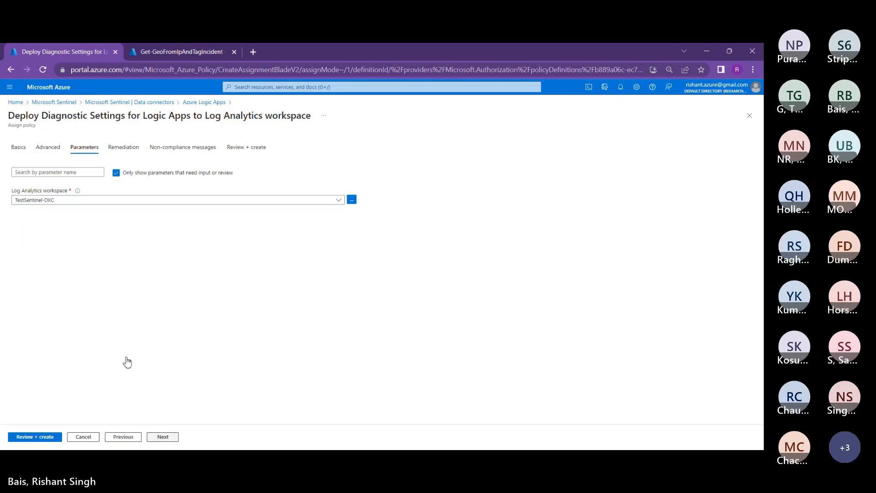
click(162, 436)
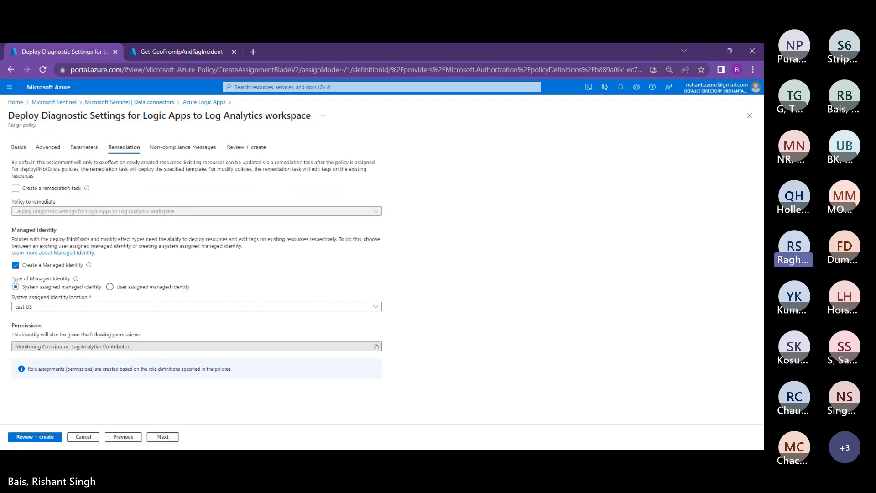
click(163, 437)
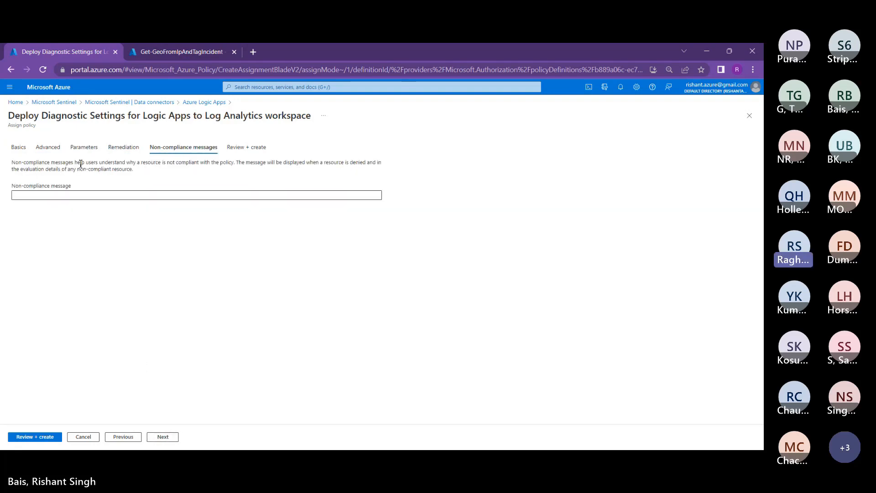
click(162, 437)
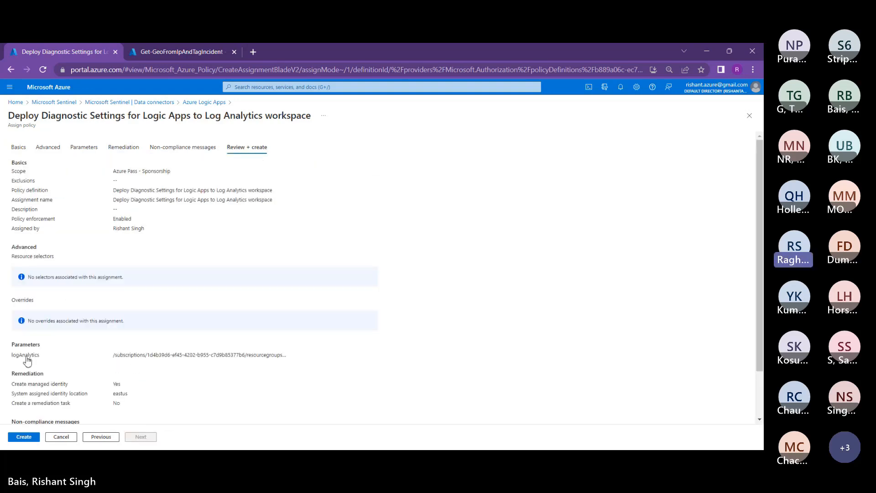
Step: Create the Logic Apps diagnostic-settings policy assignment from the Review + create tab
click(24, 436)
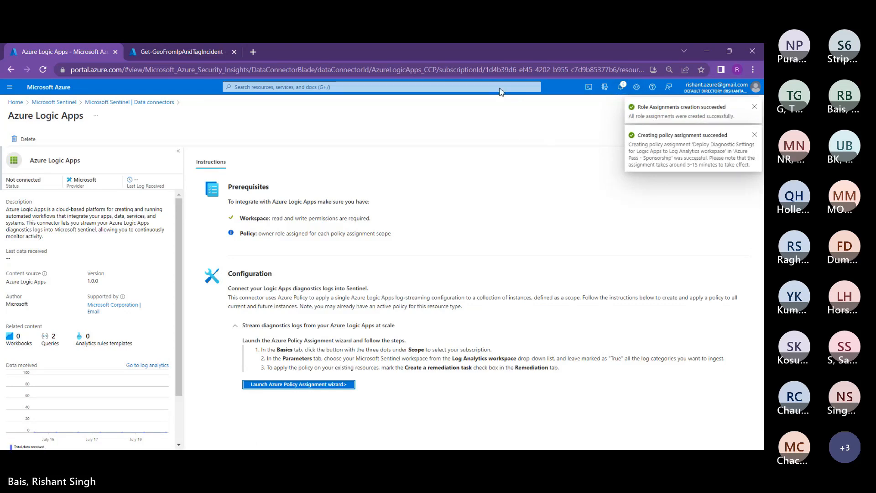
Step: Return to the Sentinel Data connectors list, refresh it, and reload the portal page to show 7 of 9 connected
click(117, 97)
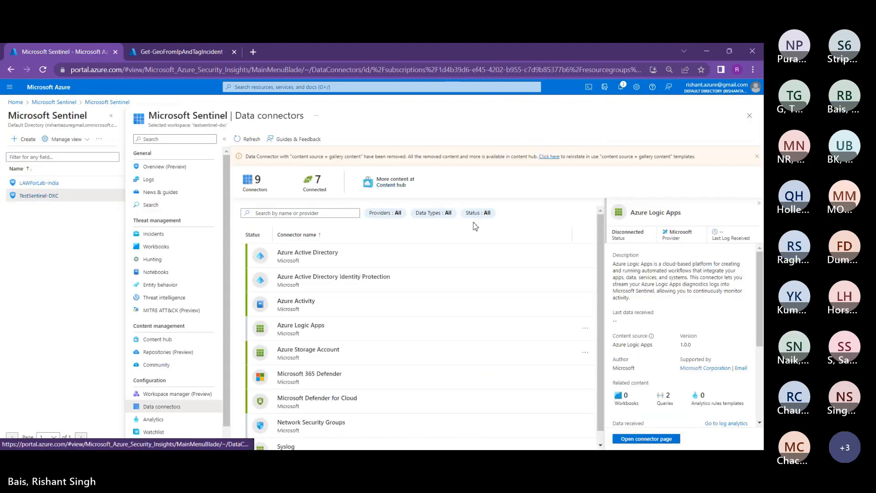
scroll(386, 294, down, 1)
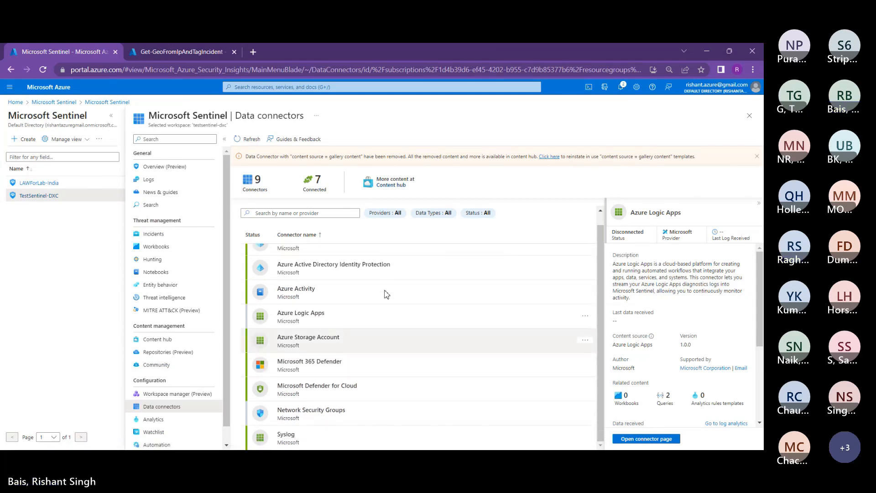
scroll(387, 294, up, 1)
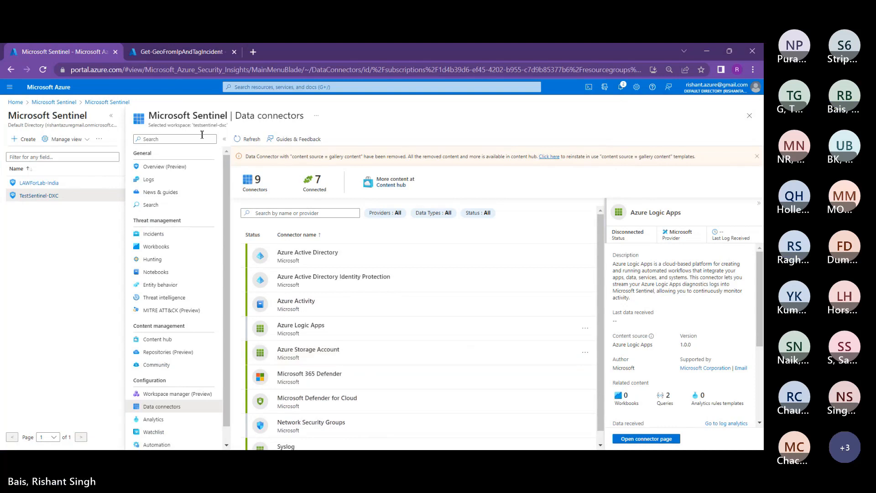
click(248, 139)
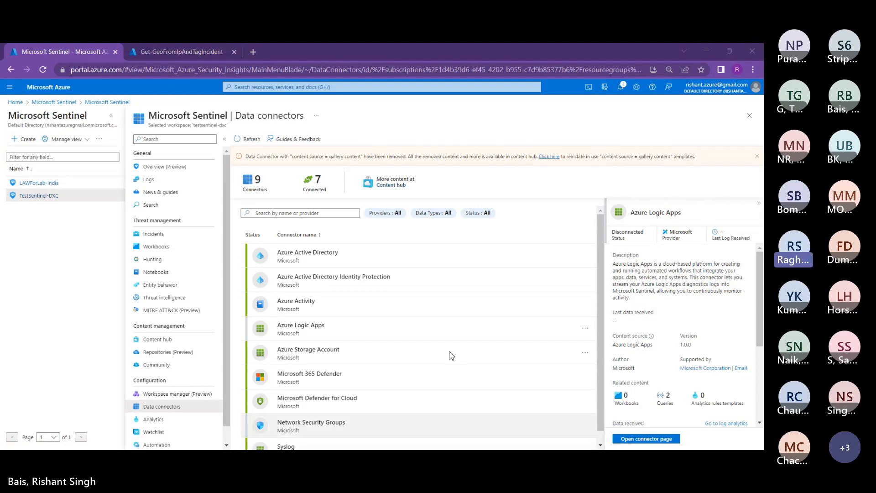
scroll(293, 326, down, 1)
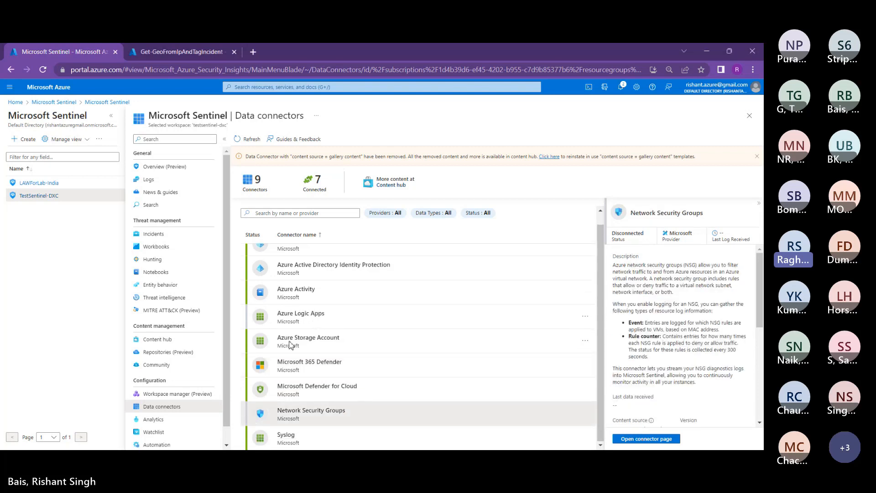
click(36, 68)
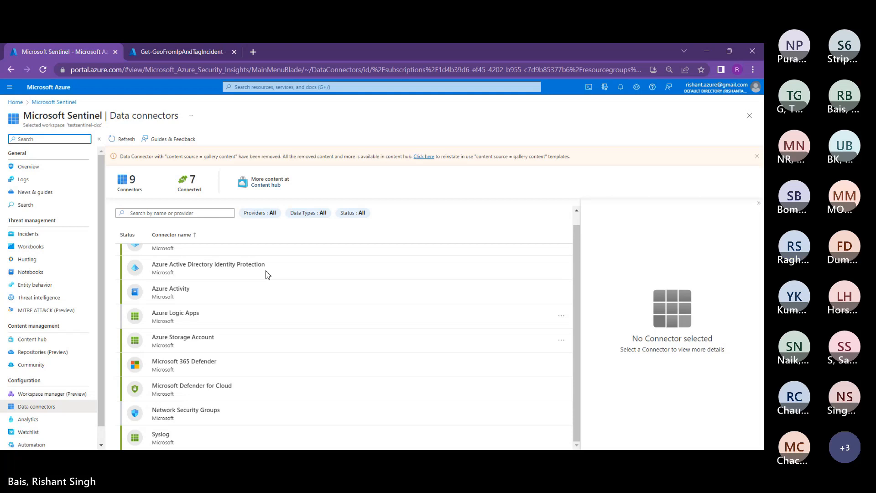
scroll(267, 274, up, 1)
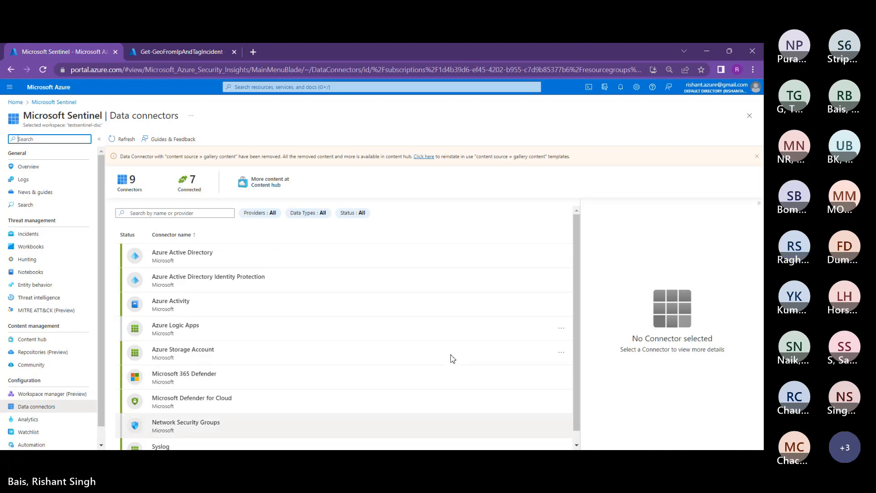
scroll(431, 344, down, 1)
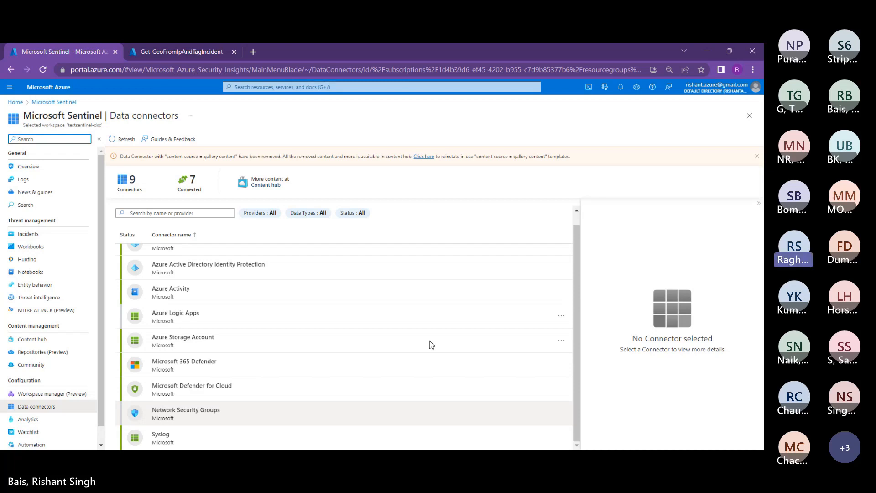
scroll(284, 272, up, 1)
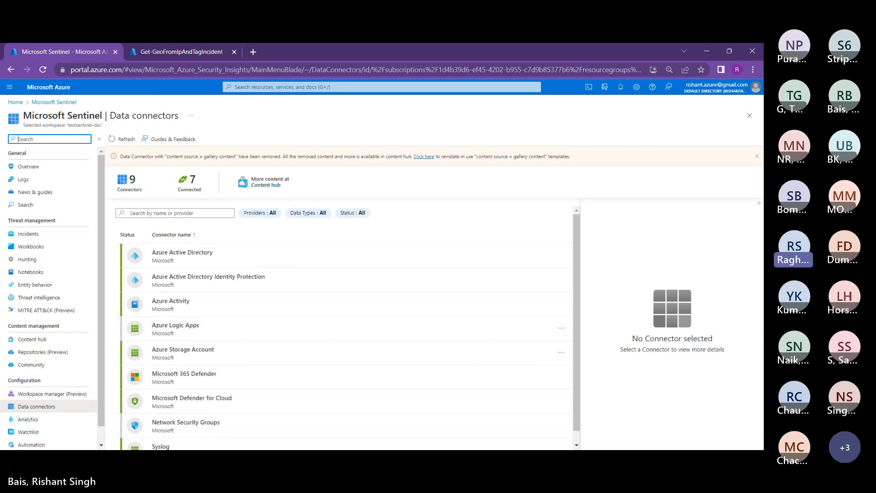
key(alt+Tab)
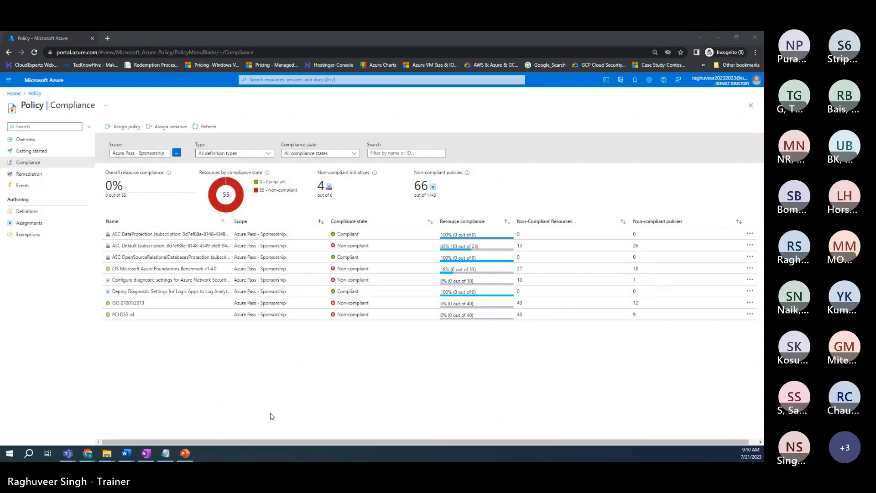
Step: Find Microsoft Sentinel through the portal search and open the Sentinel-LAW workspace overview
click(280, 80)
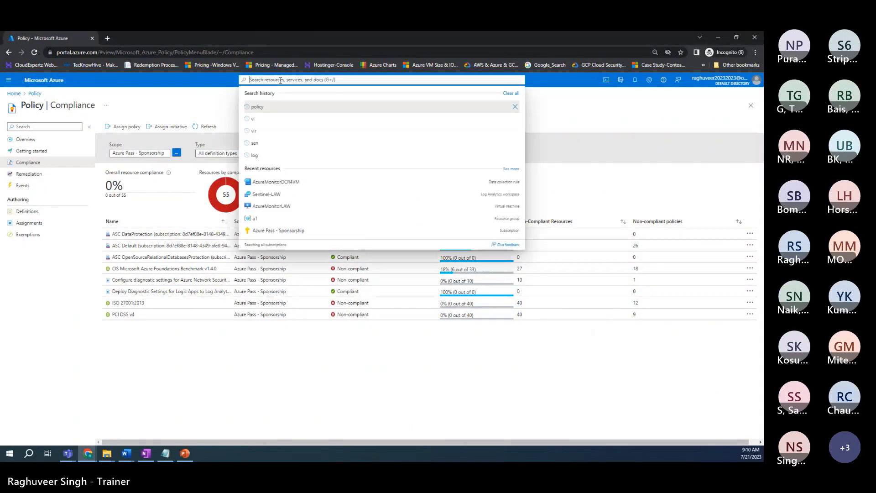
click(294, 190)
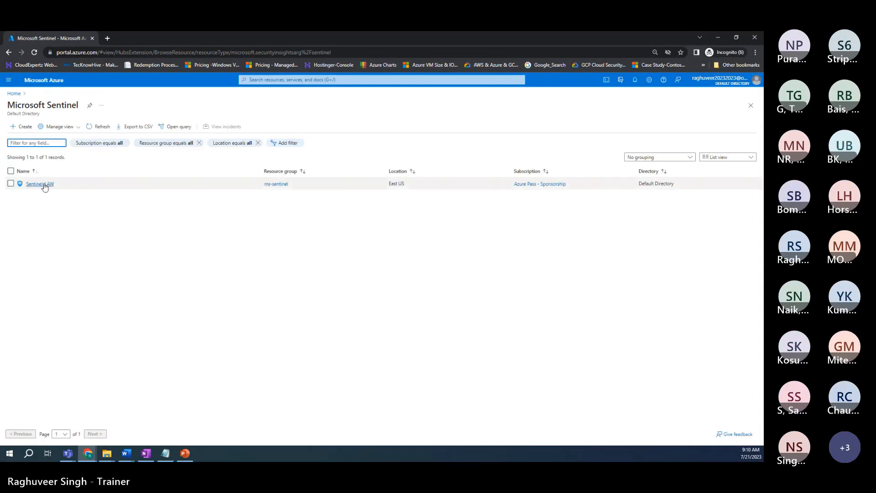
click(40, 183)
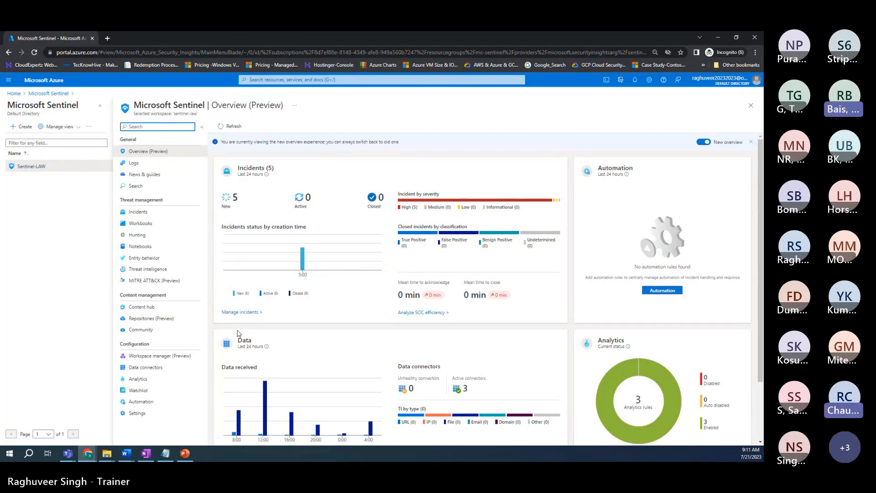
Step: In Content hub, select the Amazon Web Services solution and install version 2.0.5
click(141, 311)
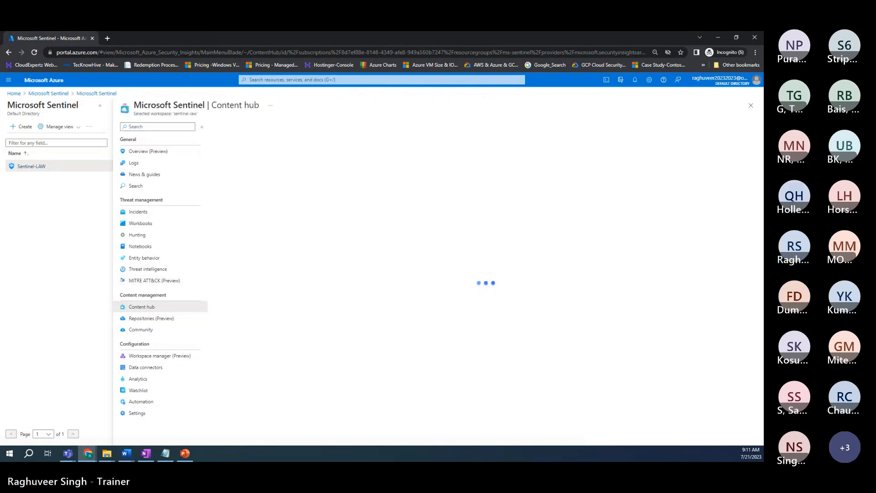
key(alt+Tab)
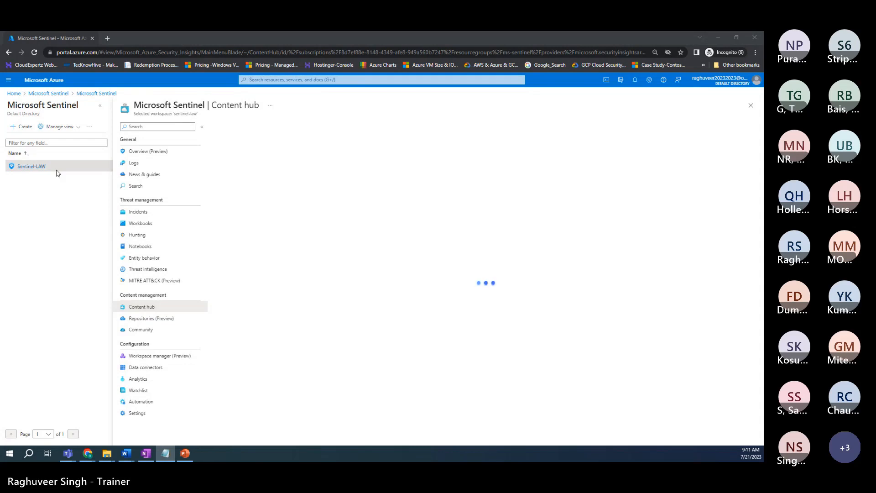
click(33, 52)
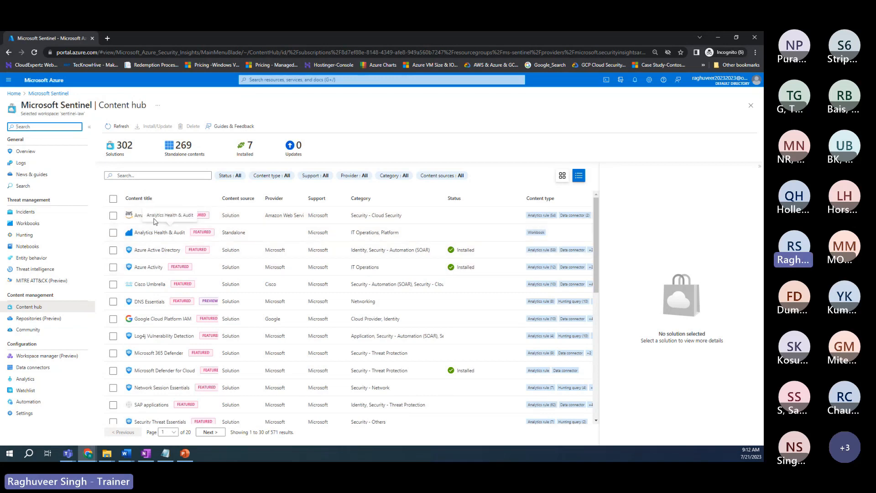
click(113, 215)
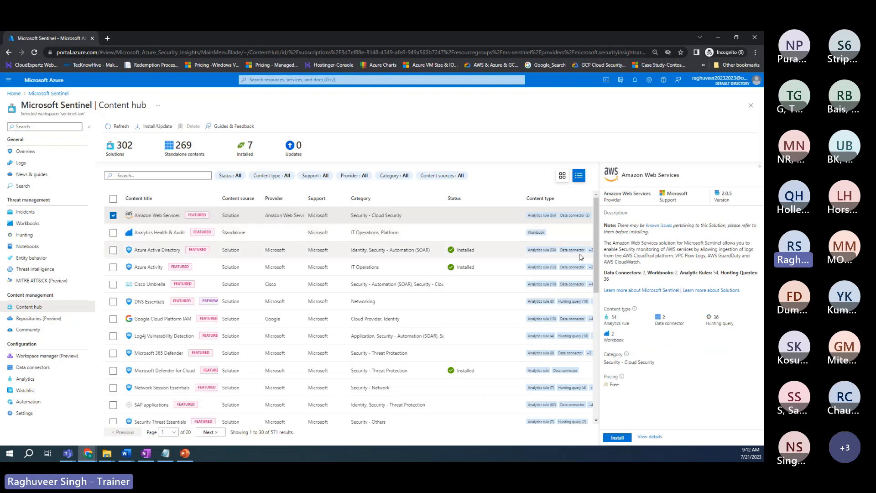
click(618, 438)
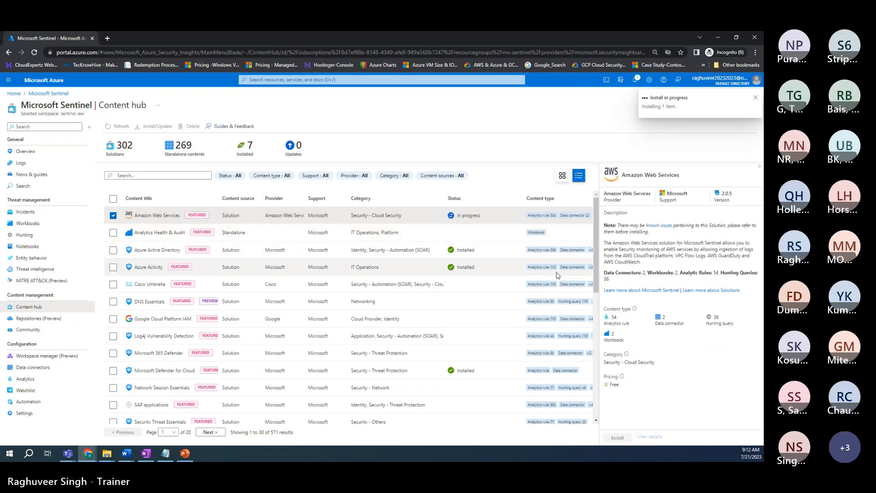
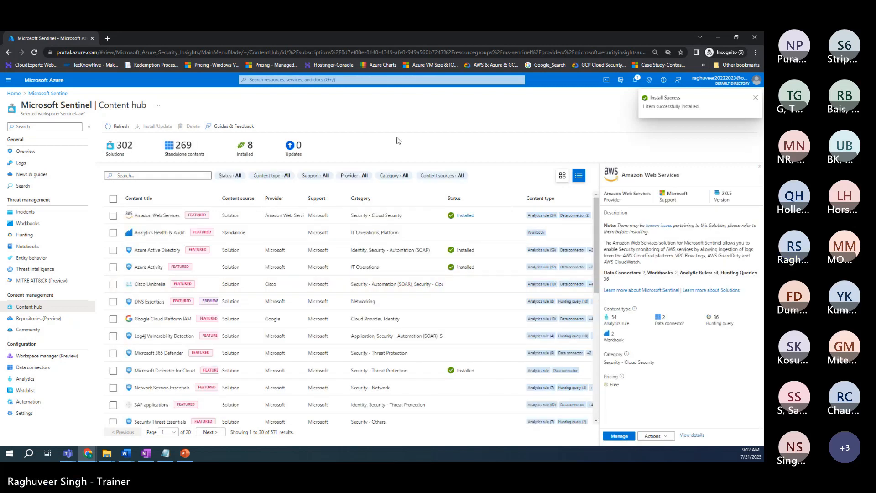
Step: Open a new blank incognito tab beside the Microsoft Sentinel tab
click(109, 39)
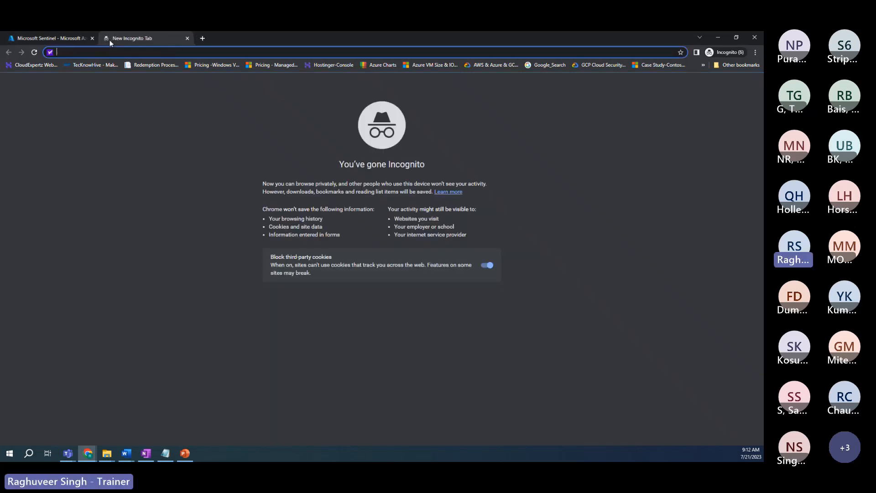
Step: Search the web for 'aws free trial' and open the AWS Free Tier result
text(a)
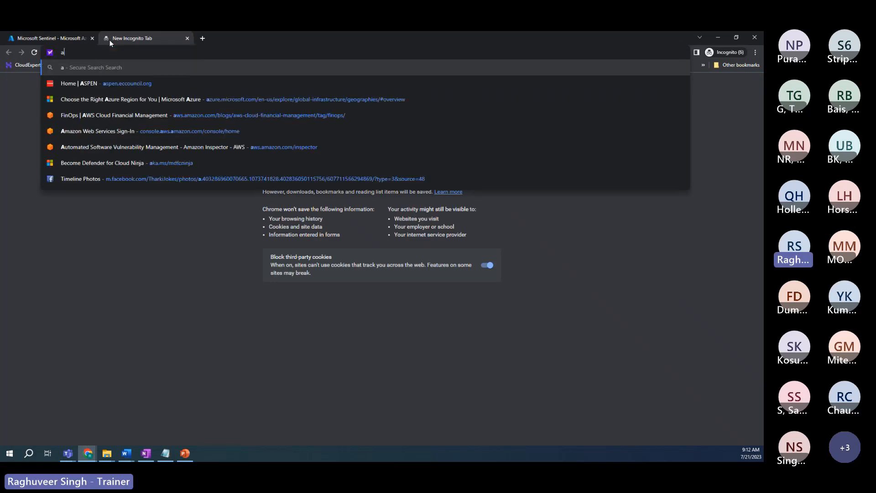
text(ws fr)
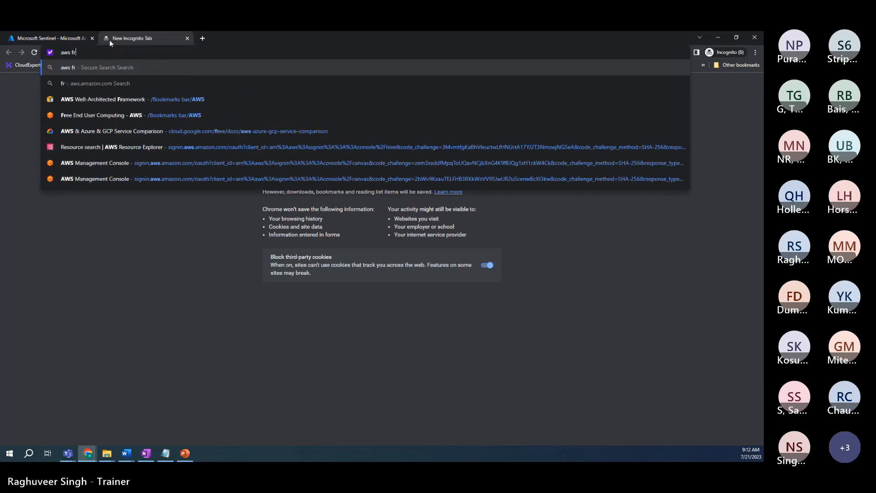
text(ee trial)
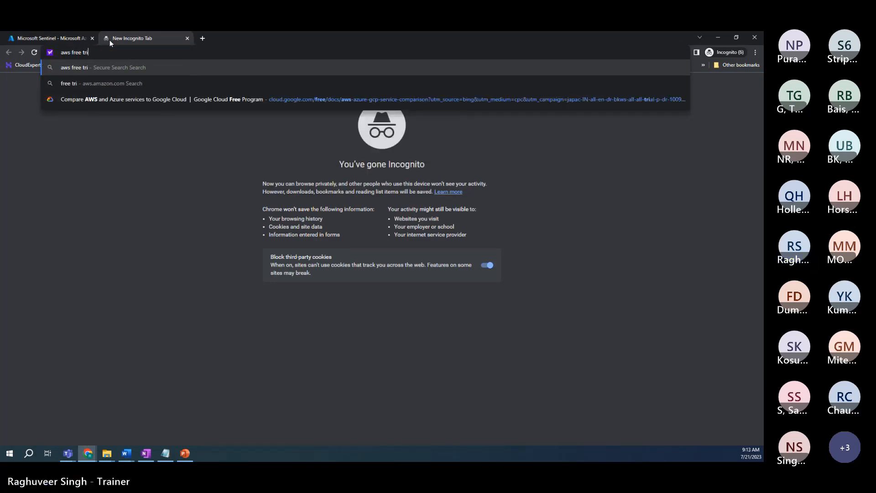
key(Return)
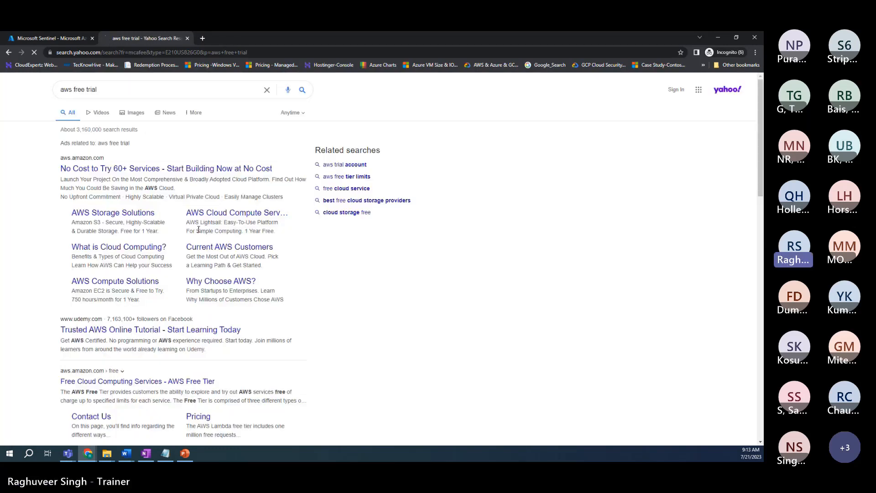
click(215, 169)
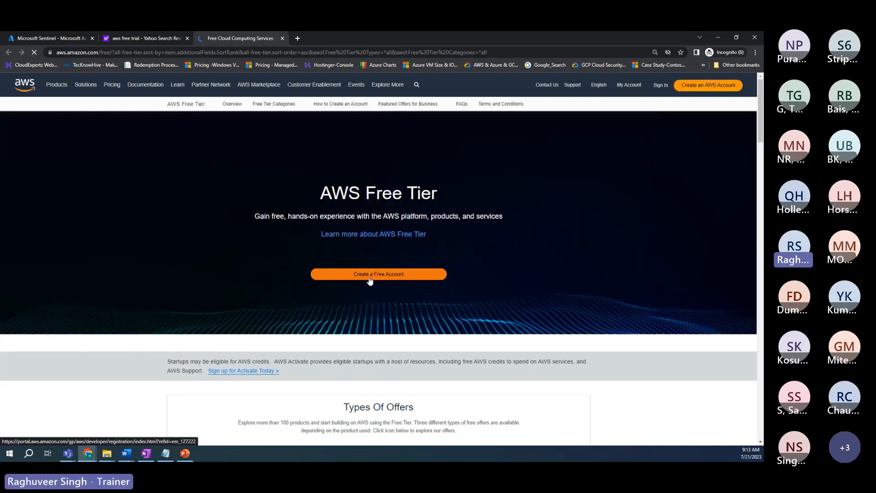
Step: Bring up the AWS sign-up form, try its email and account name fields, then close it
click(221, 51)
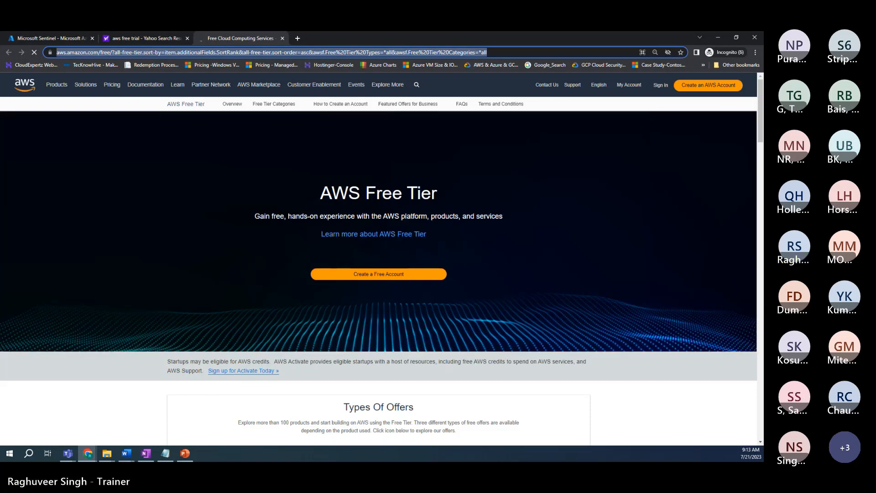
key(alt+Tab)
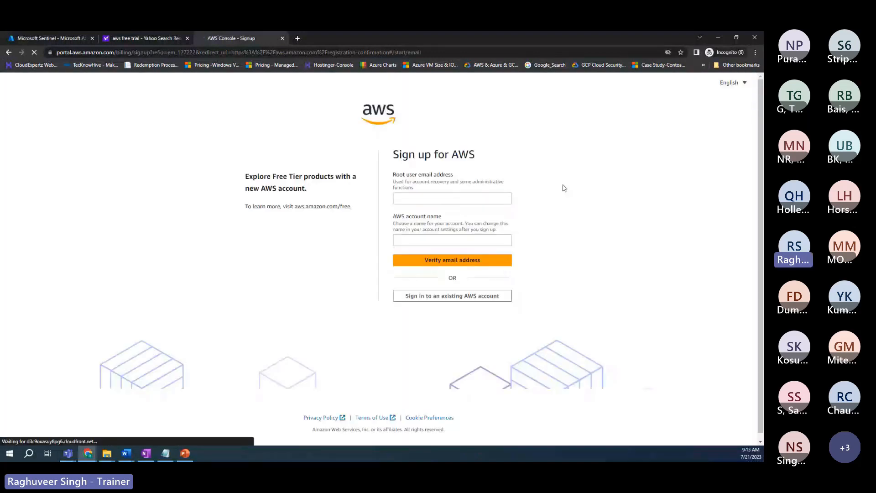
click(432, 197)
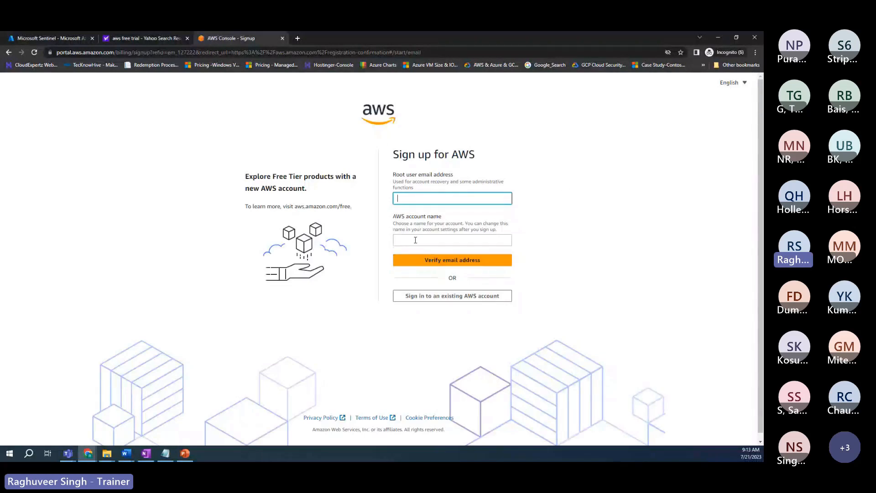
click(436, 241)
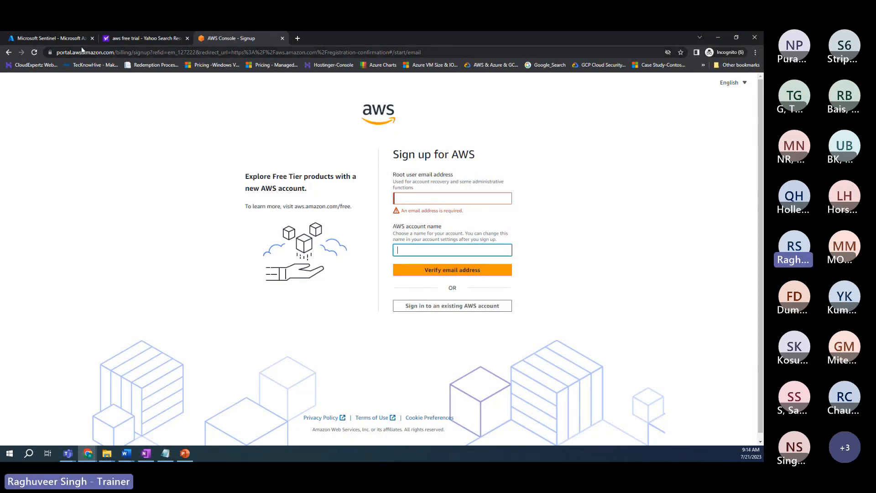
click(282, 38)
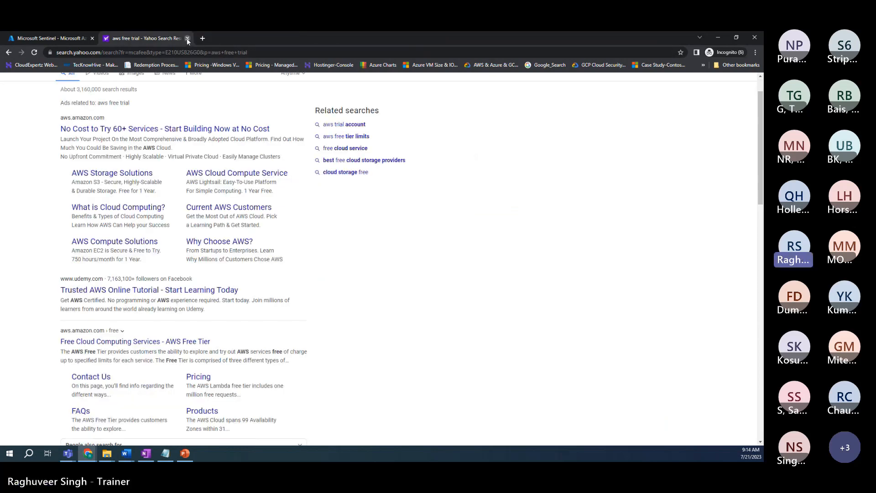
Step: Close the search tab and manage the installed Amazon Web Services solution in Content hub
click(187, 39)
scroll(505, 336, down, 3)
scroll(504, 337, up, 3)
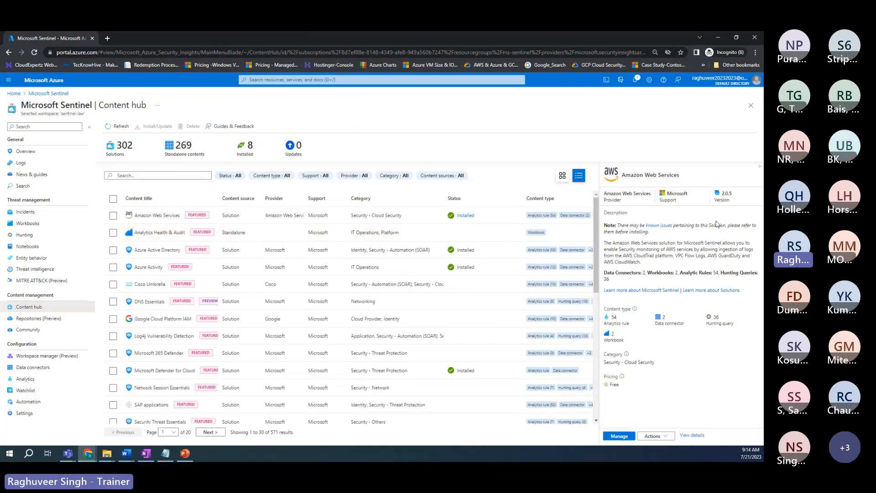
click(619, 437)
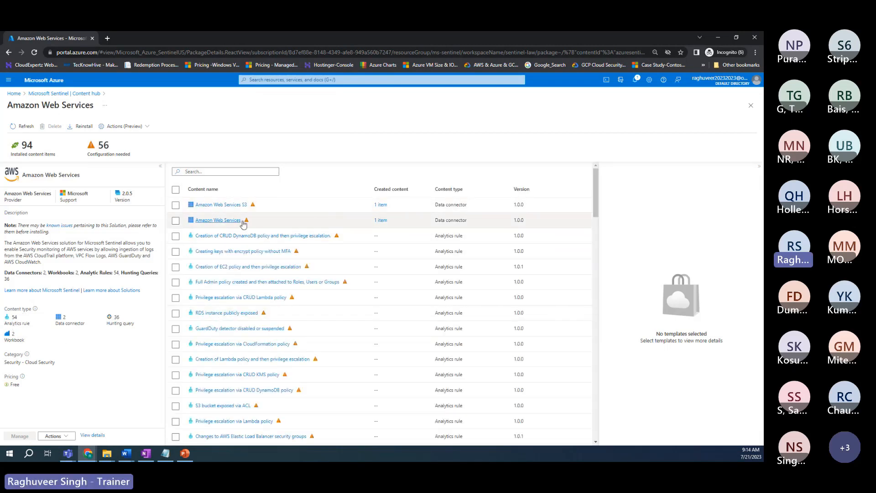
mouse_move(245, 222)
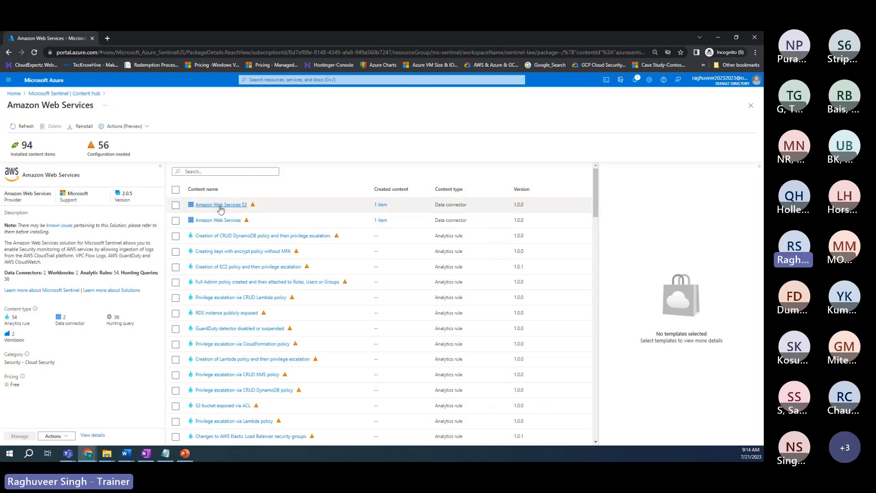
right_click(82, 42)
Step: Duplicate the tab, search 'defend', and open Defender for Cloud's Environment settings
click(101, 98)
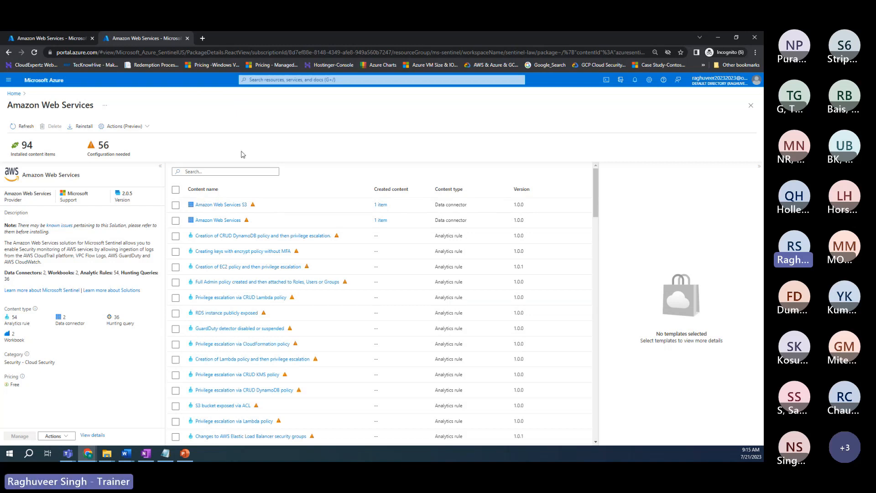
click(285, 80)
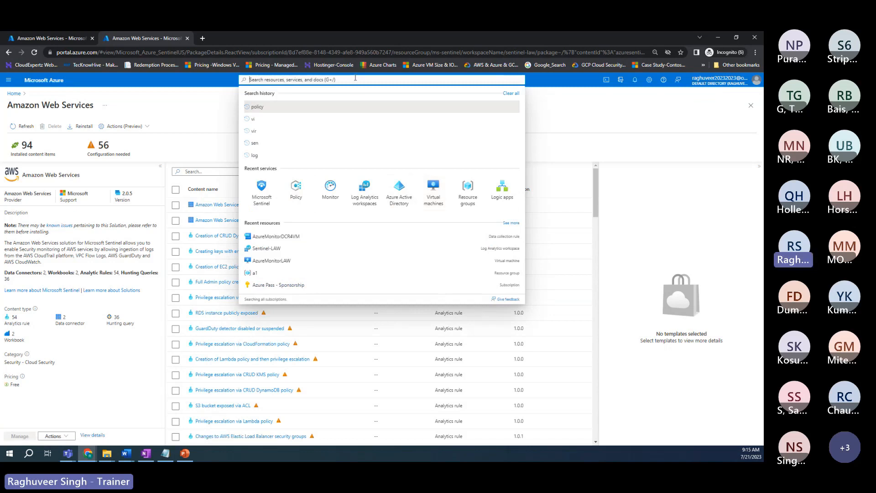
text(defend)
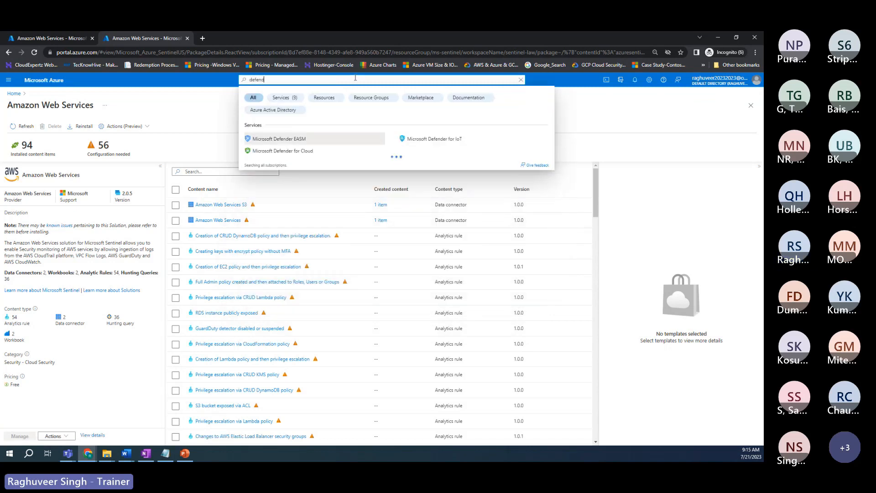
click(286, 150)
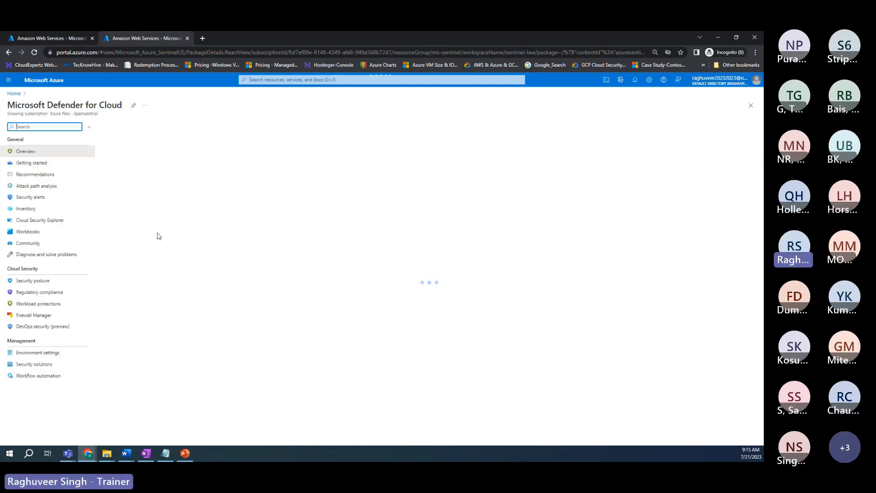
click(36, 353)
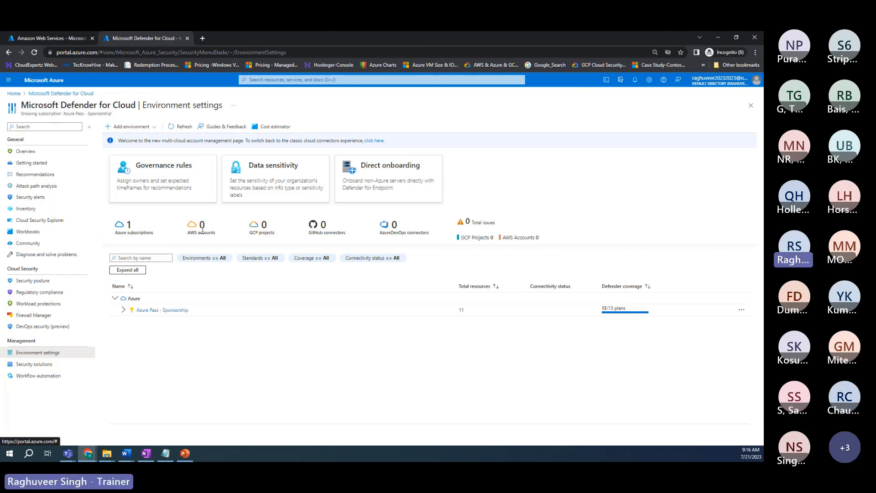
Step: Start adding an Amazon Web Services environment and name the connector MDC-AWS-Connector
click(131, 126)
click(127, 137)
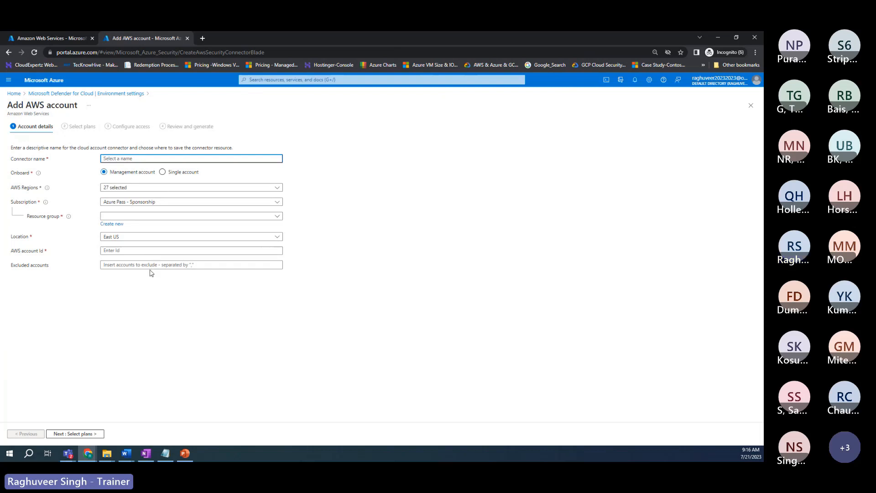
click(75, 433)
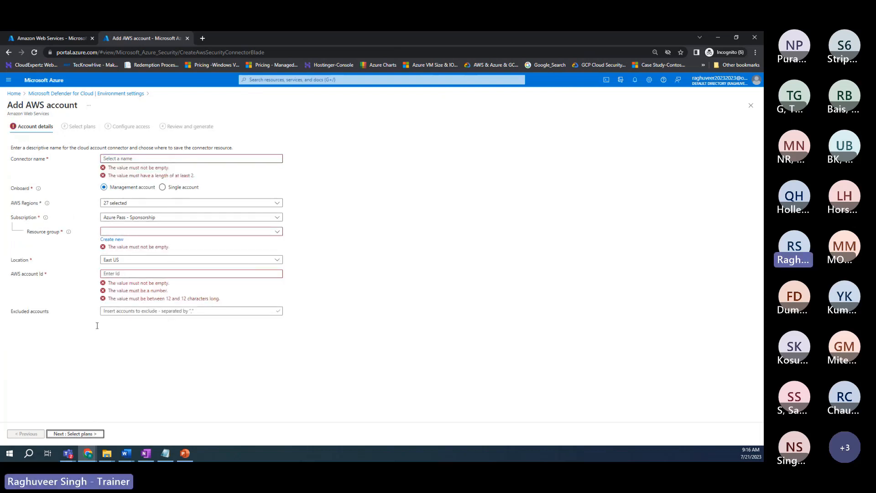
click(116, 159)
text(MDC-)
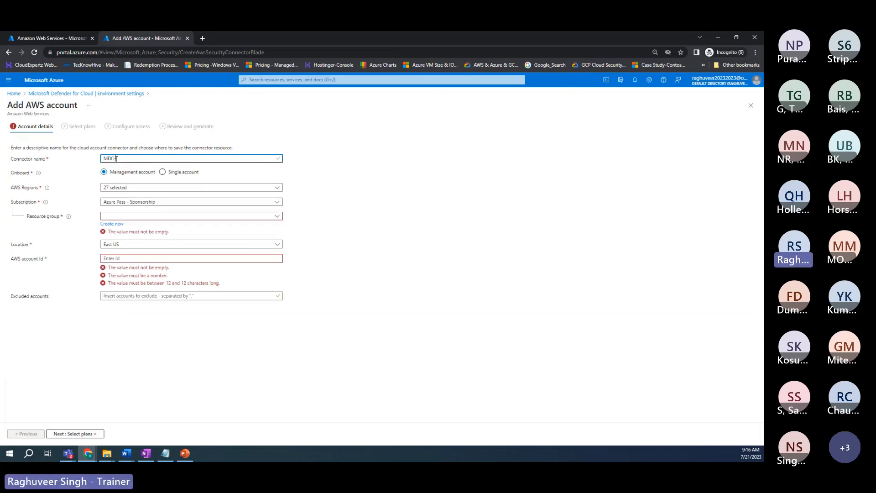
text(AWS_)
key(BackSpace)
text(-Connector)
Step: Choose single account, resource group MS-Sentinel, and enter the 12-digit AWS account ID
click(162, 174)
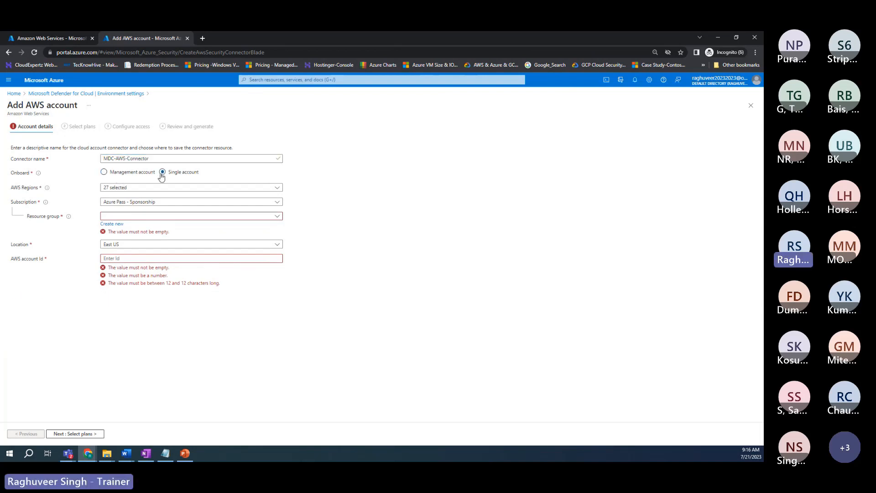
click(112, 218)
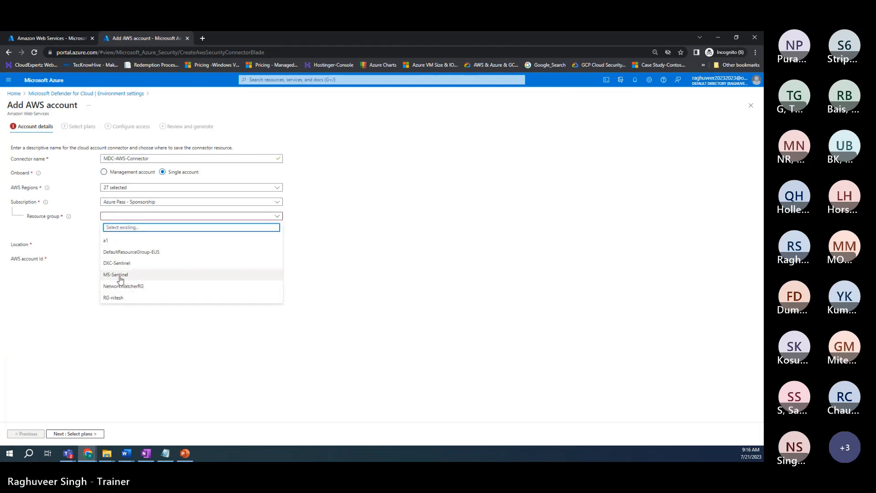
click(119, 278)
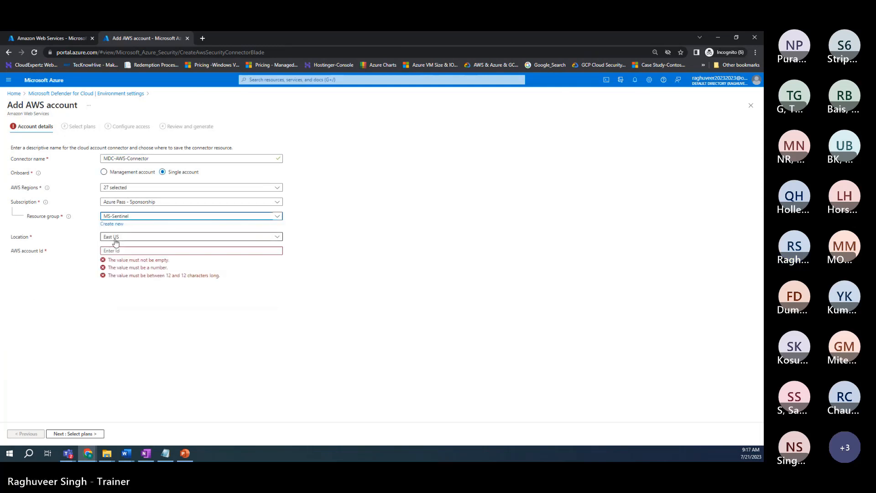
click(118, 251)
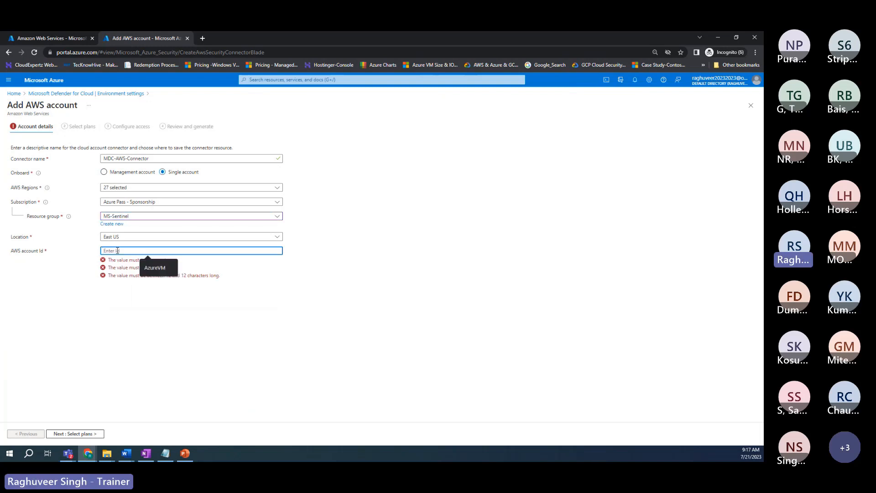
text(34534345334)
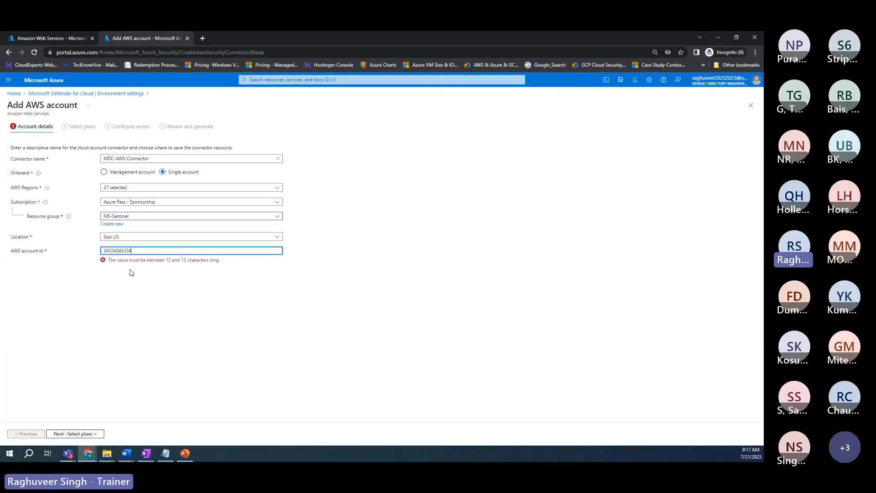
text(5)
click(175, 305)
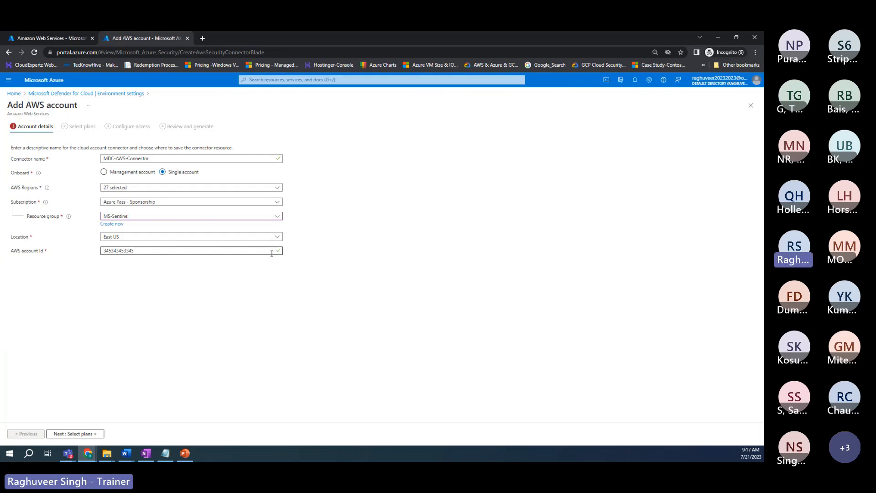
Step: Review the Foundational CSPM and Defender CSPM trial plans, then advance to Configure access
click(73, 434)
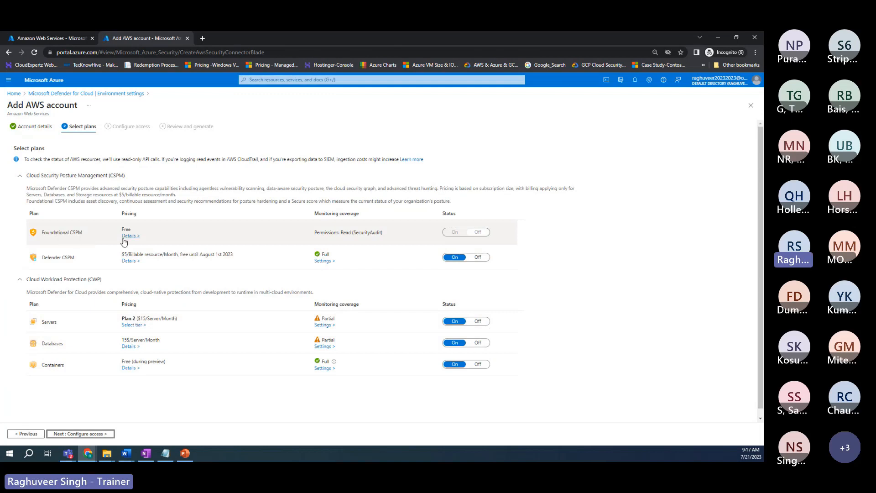
drag(85, 236, 68, 233)
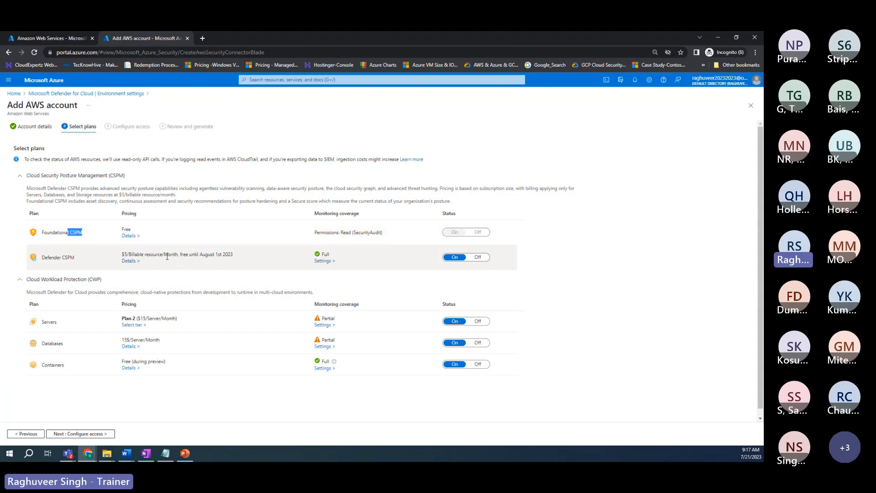
drag(205, 255, 232, 254)
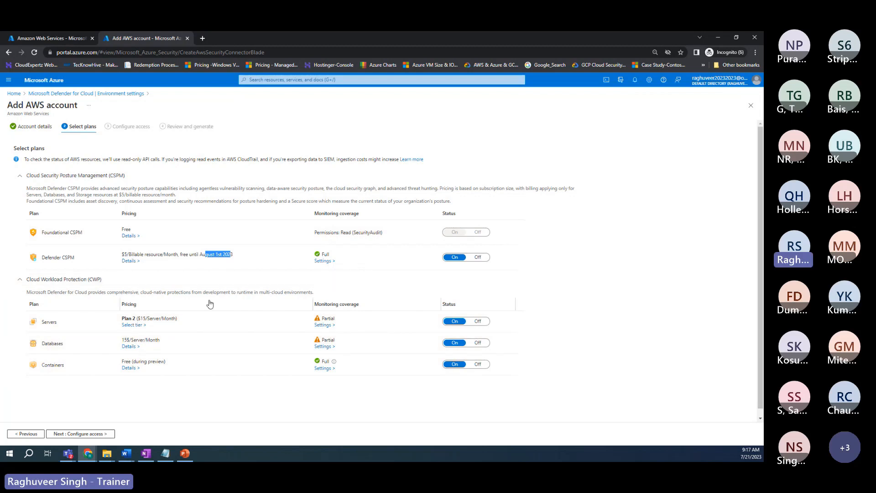
click(105, 437)
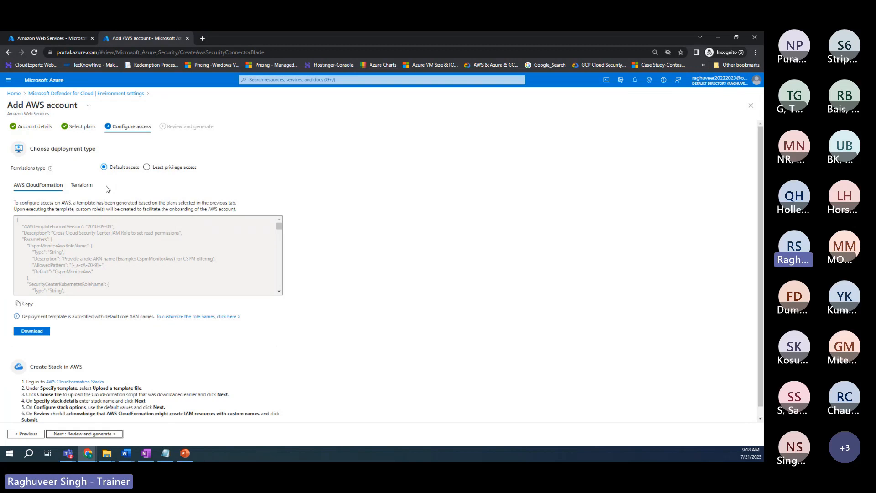
Step: Look over the CloudFormation access settings and continue to the Review and generate page
scroll(139, 255, down, 3)
scroll(64, 333, down, 1)
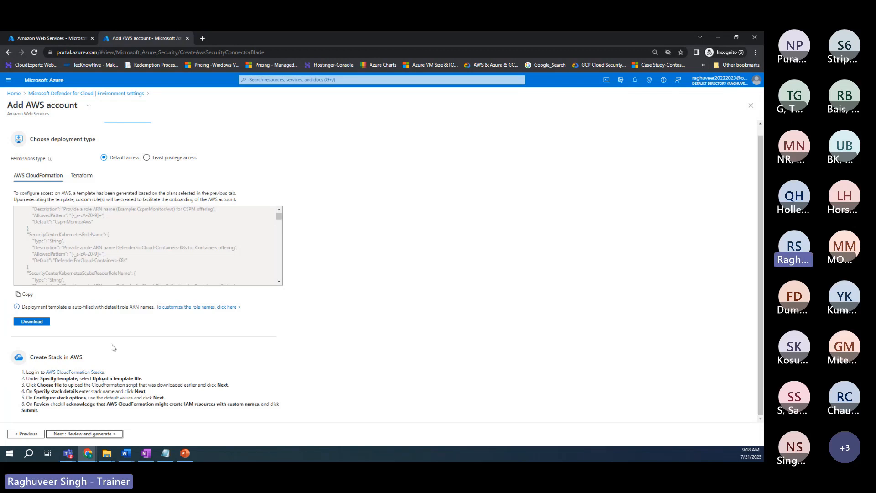
click(94, 434)
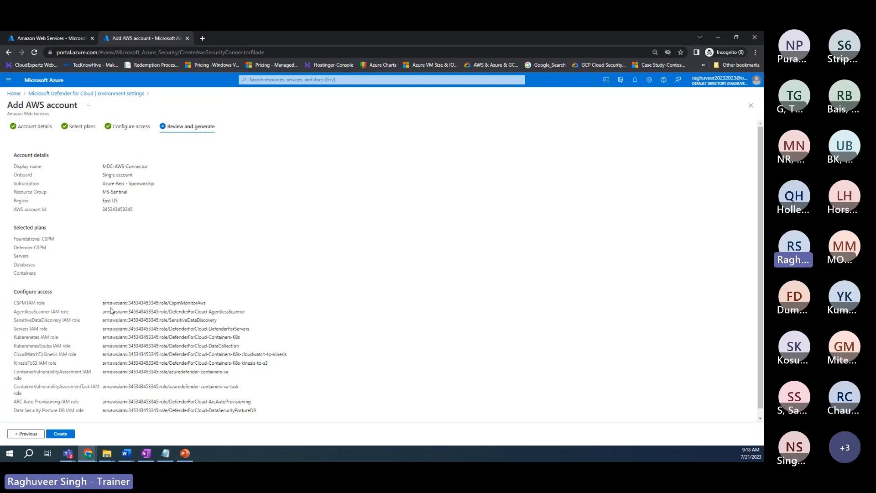
scroll(111, 311, down, 1)
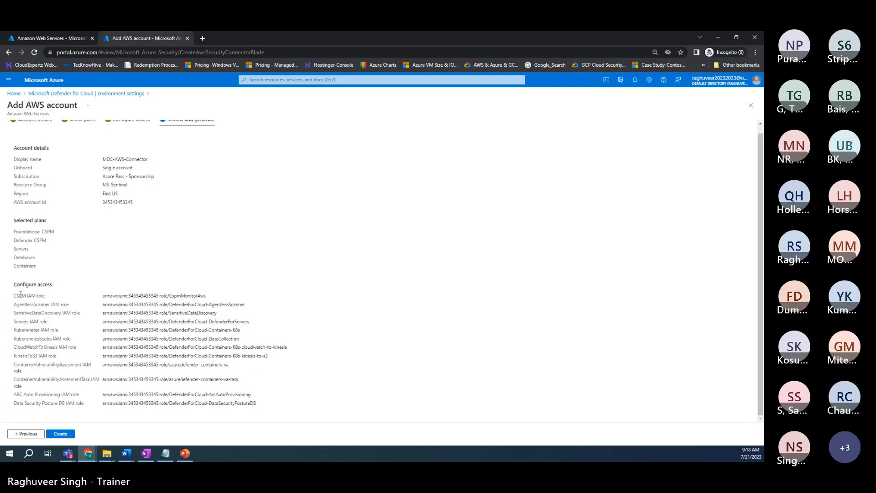
drag(13, 295, 289, 397)
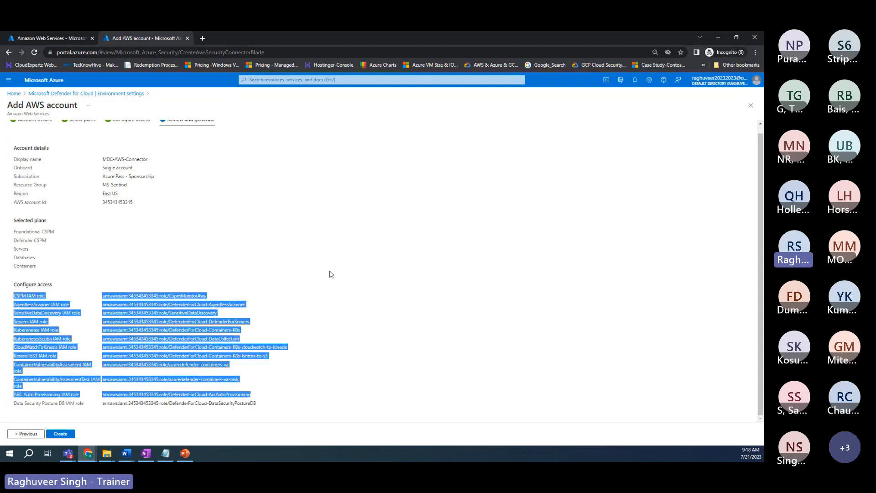
click(277, 394)
drag(26, 296, 44, 296)
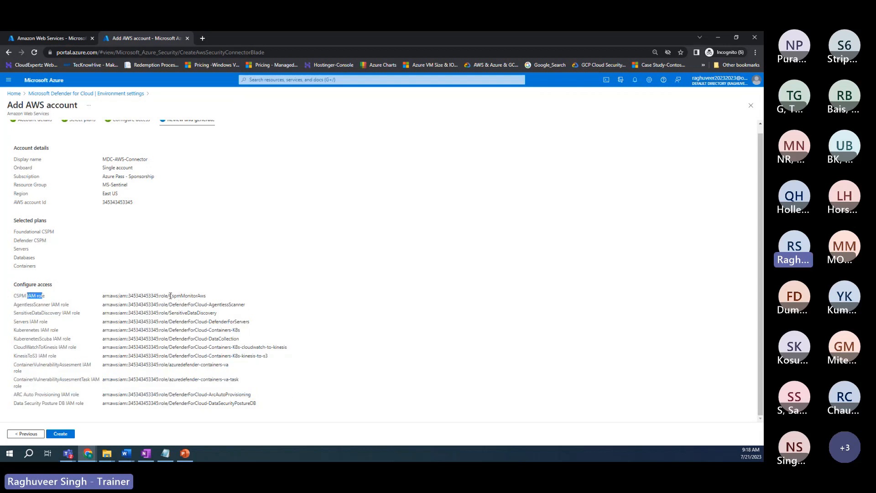
drag(170, 296, 203, 295)
scroll(147, 296, up, 1)
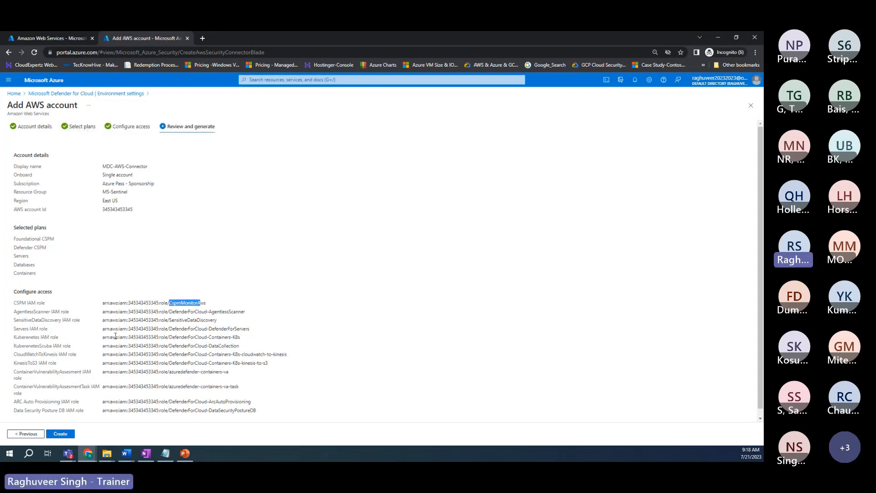
scroll(139, 338, down, 1)
drag(14, 322, 45, 323)
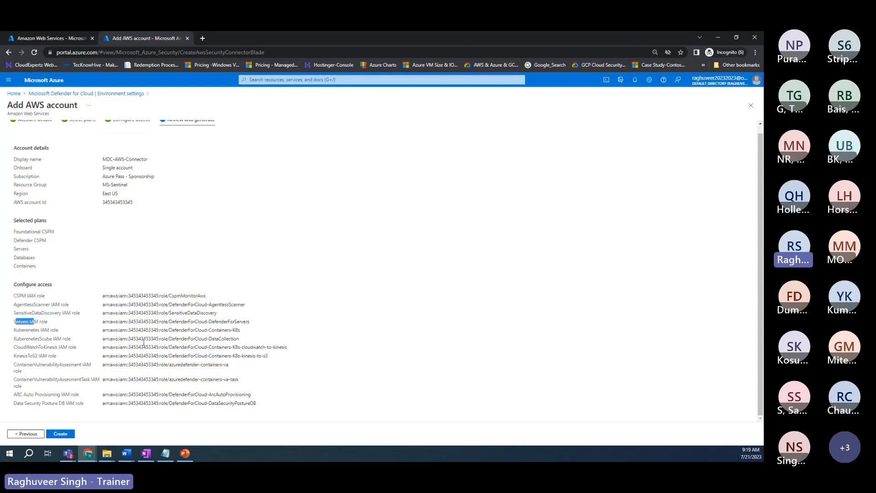
drag(103, 296, 303, 405)
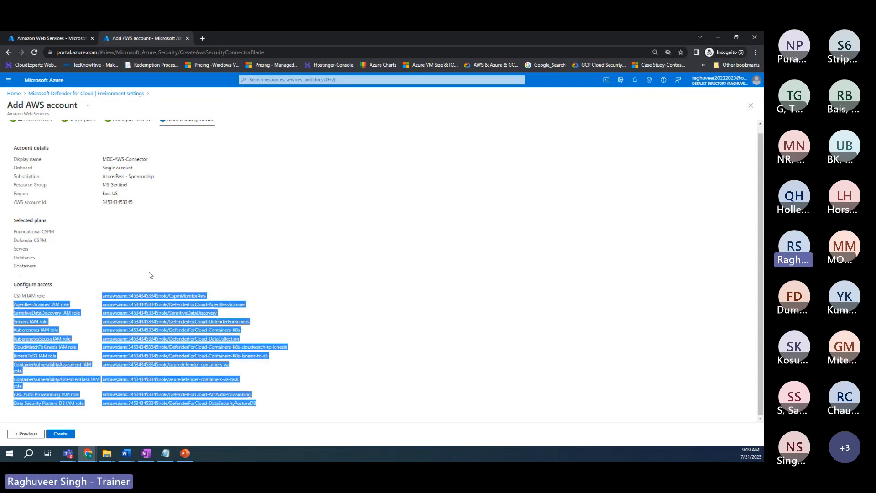
scroll(298, 282, up, 1)
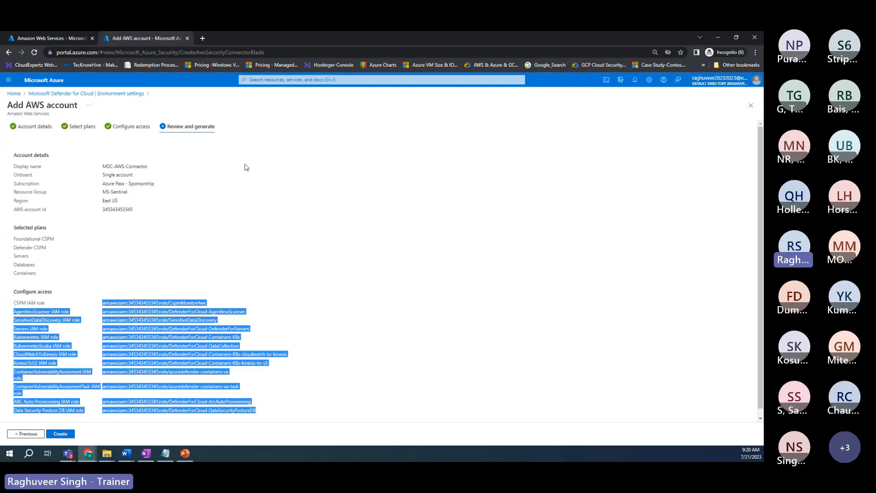
Step: Switch back to the first tab with Sentinel's Amazon Web Services solution page
click(50, 38)
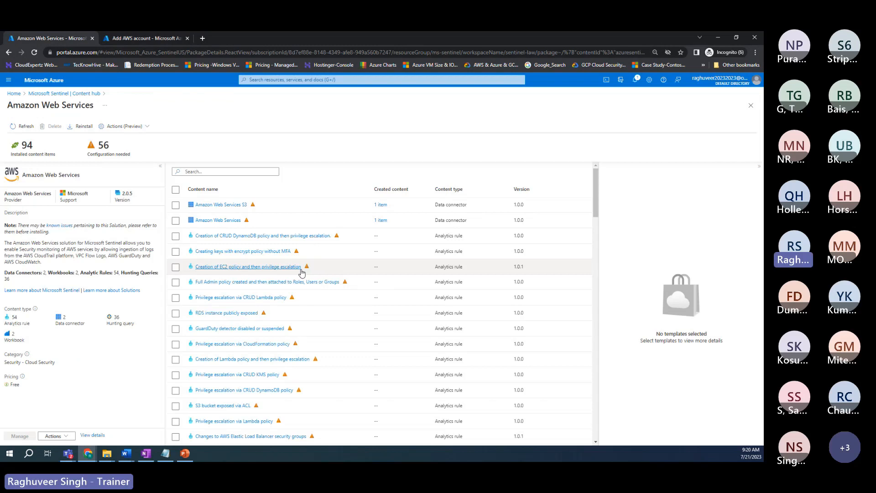
Step: Select the Amazon Web Services data connector row and open its connector page
click(175, 221)
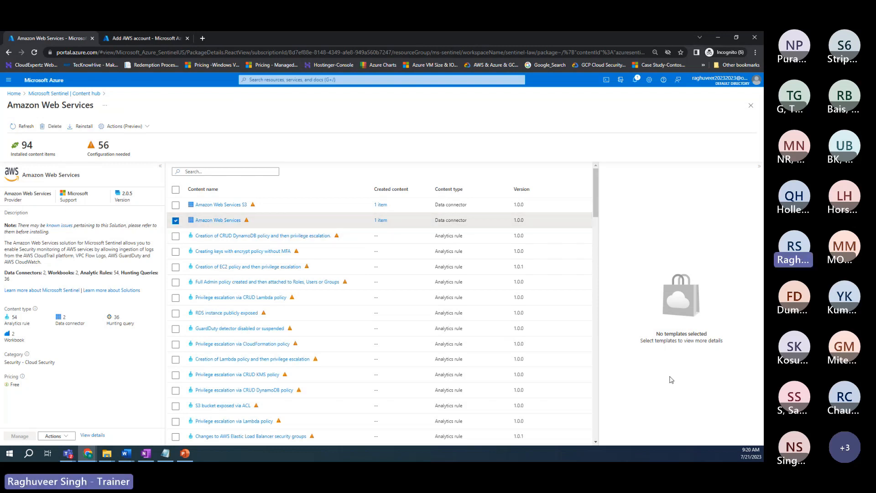
click(628, 439)
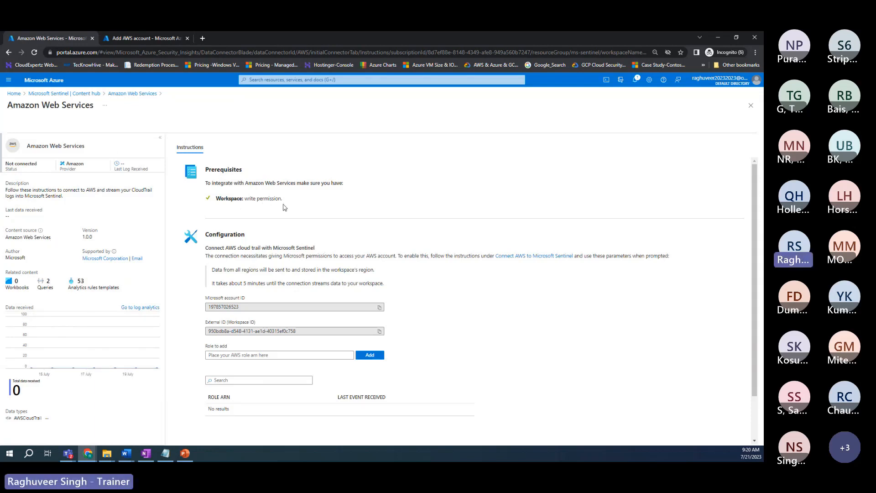
Step: Open the 'Connect AWS to Microsoft Sentinel' guide link in a new browser tab
scroll(283, 207, down, 1)
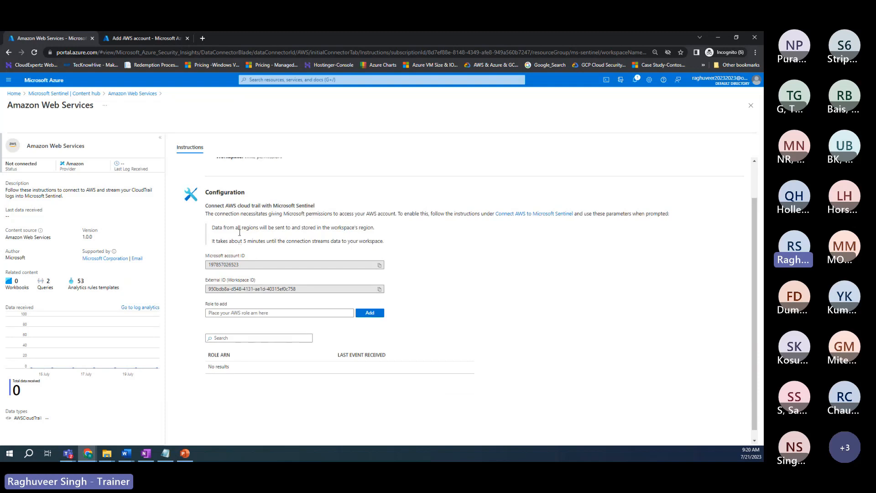
scroll(239, 233, up, 1)
drag(208, 247, 323, 251)
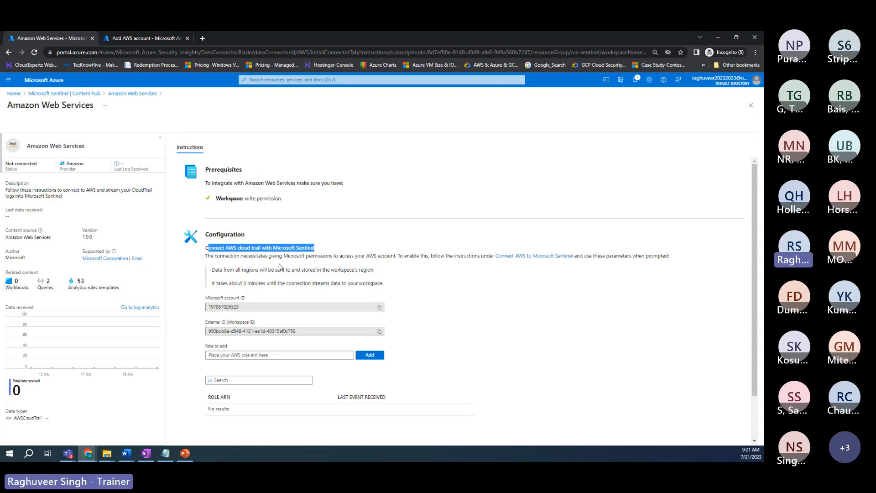
drag(277, 257, 391, 258)
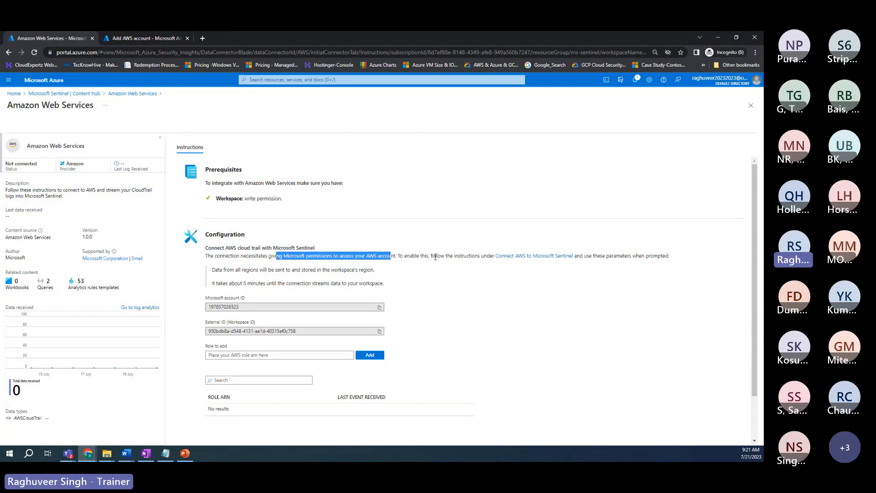
right_click(545, 260)
click(580, 264)
Step: Highlight the connector notes on data from all regions and the five-minute streaming delay
drag(230, 272, 372, 272)
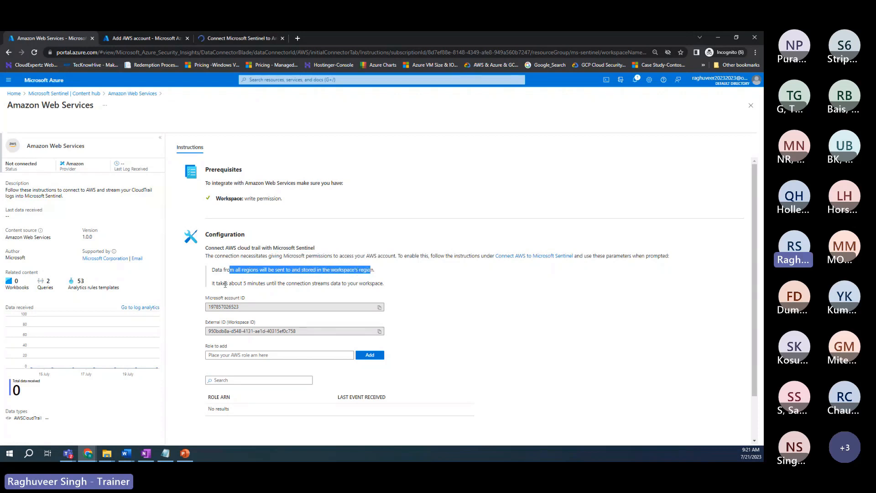
click(222, 286)
drag(223, 286, 313, 293)
scroll(297, 292, down, 1)
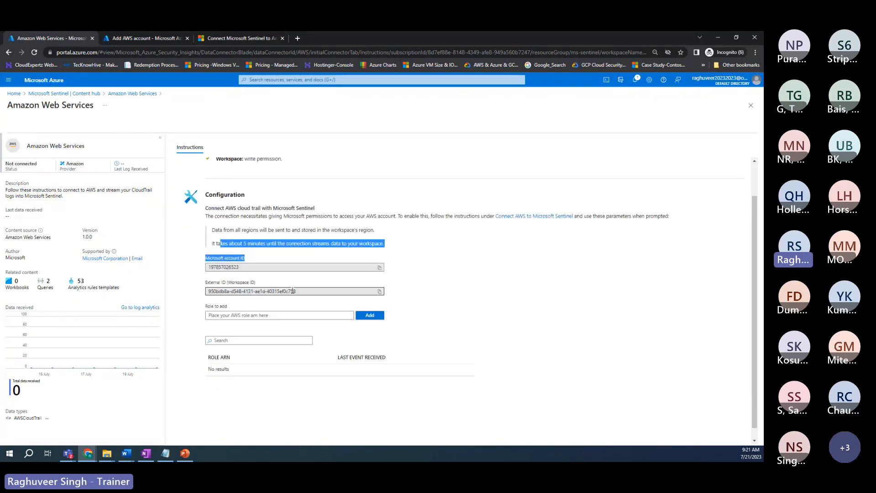
click(205, 274)
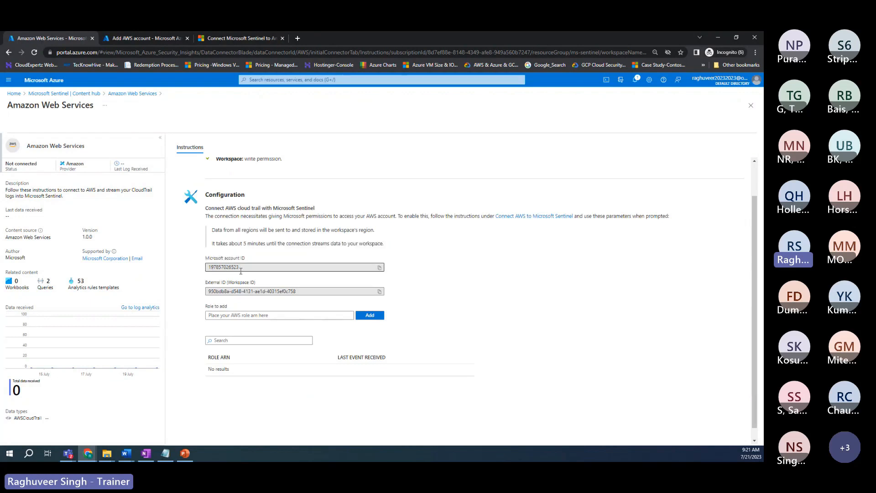
scroll(241, 271, down, 1)
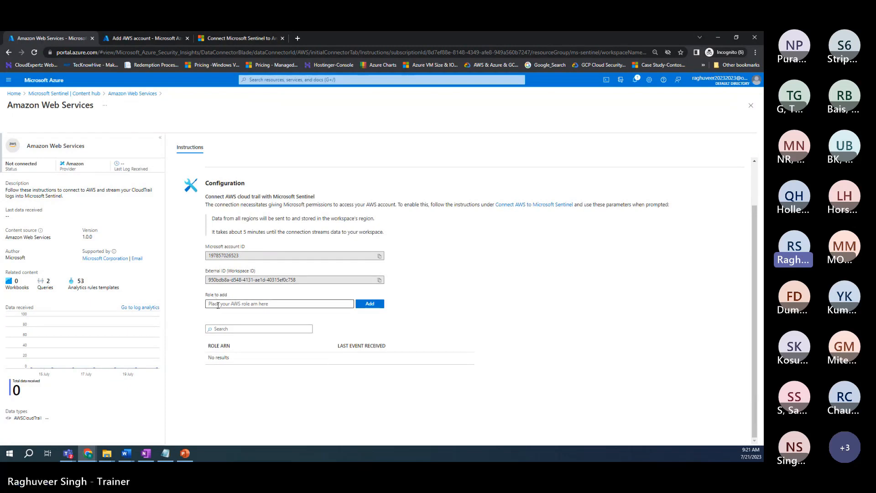
Step: Try adding a role with an empty ARN, triggering the 'Arn role doesn't match pattern' error
click(366, 306)
click(229, 306)
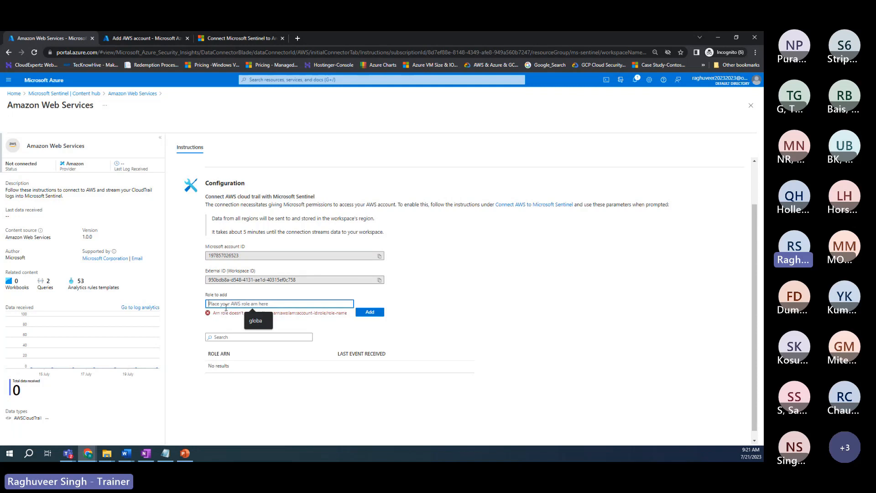
click(283, 322)
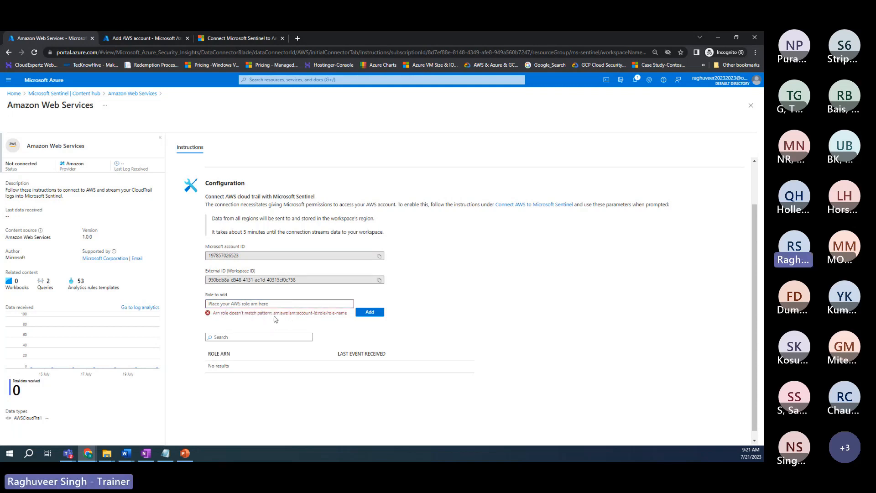
drag(274, 315, 347, 317)
click(277, 321)
scroll(319, 324, down, 1)
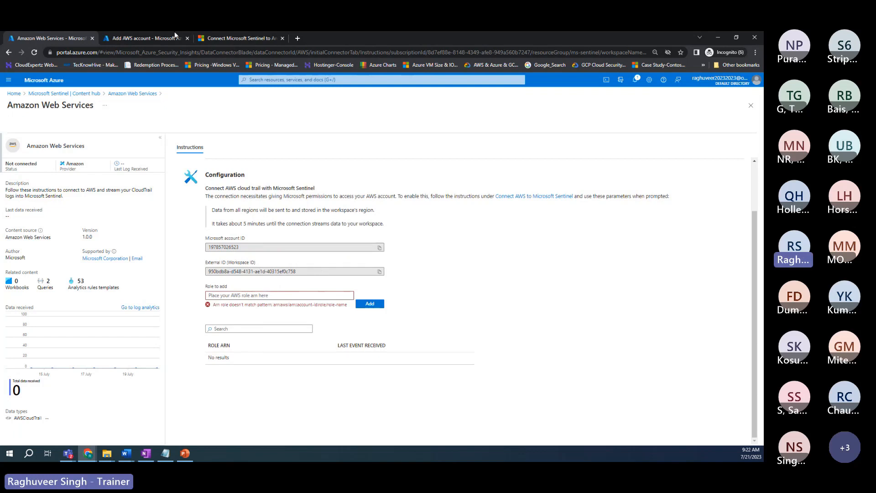
Step: Switch to the Microsoft Learn article and highlight the supported log-format prerequisites
click(253, 39)
scroll(380, 274, down, 10)
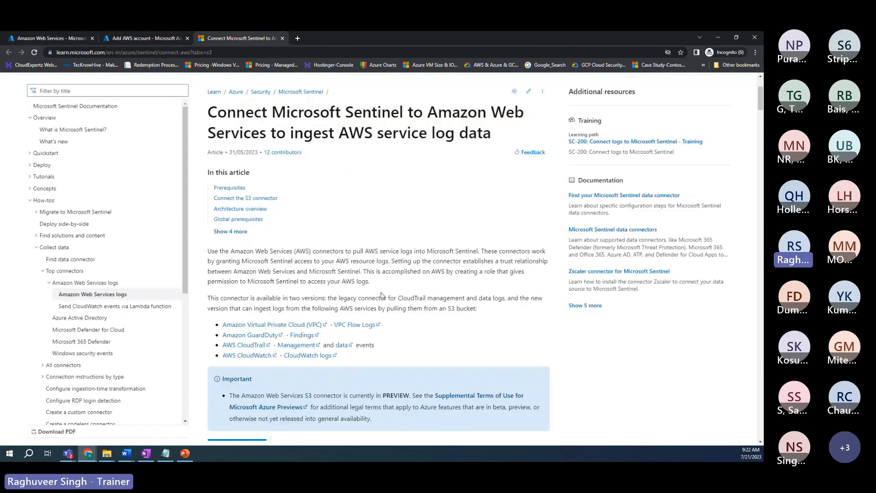
scroll(380, 273, down, 1)
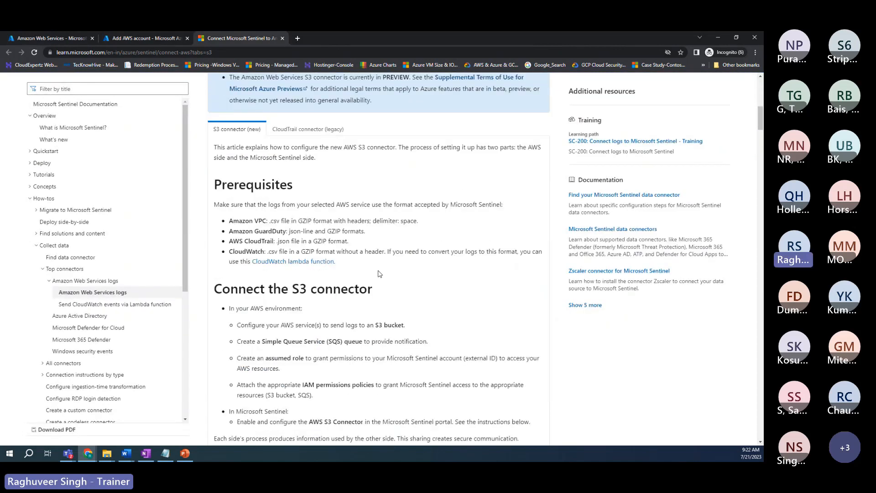
drag(230, 205, 459, 215)
click(261, 251)
drag(230, 221, 356, 251)
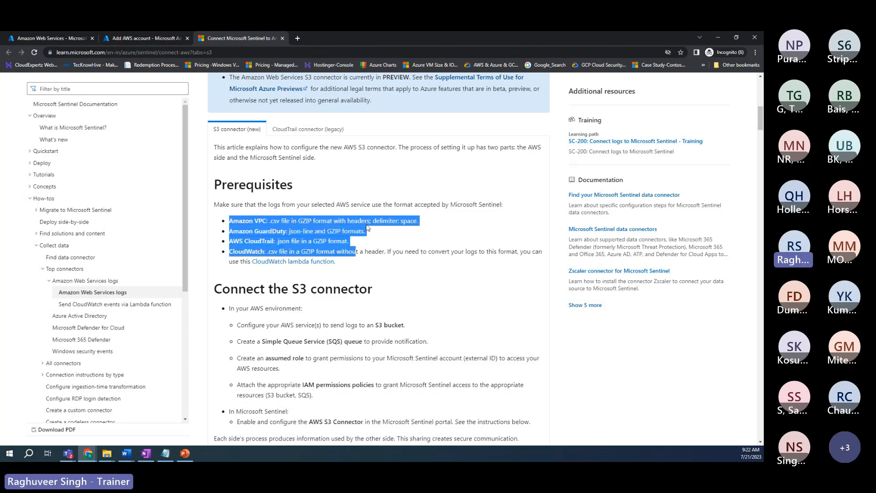
Step: Scroll past Automatic setup steps 9–10 down to the Manual setup section
scroll(346, 276, down, 1)
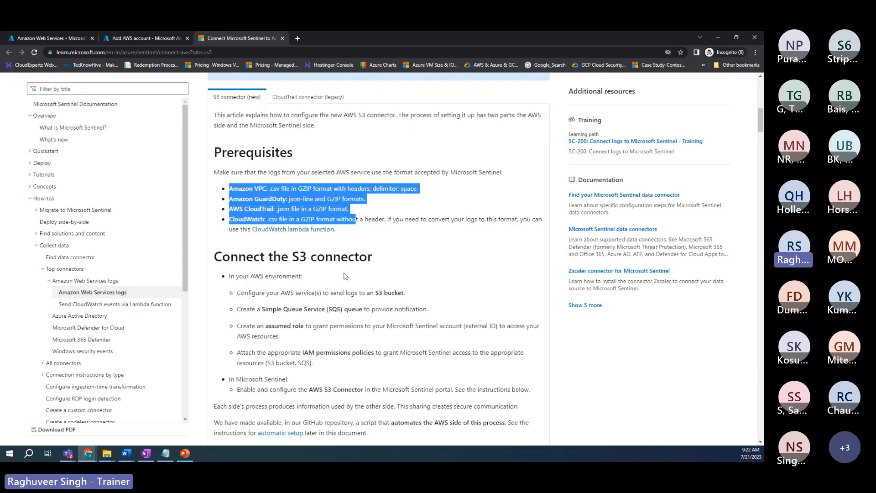
scroll(346, 276, down, 2)
scroll(329, 252, down, 7)
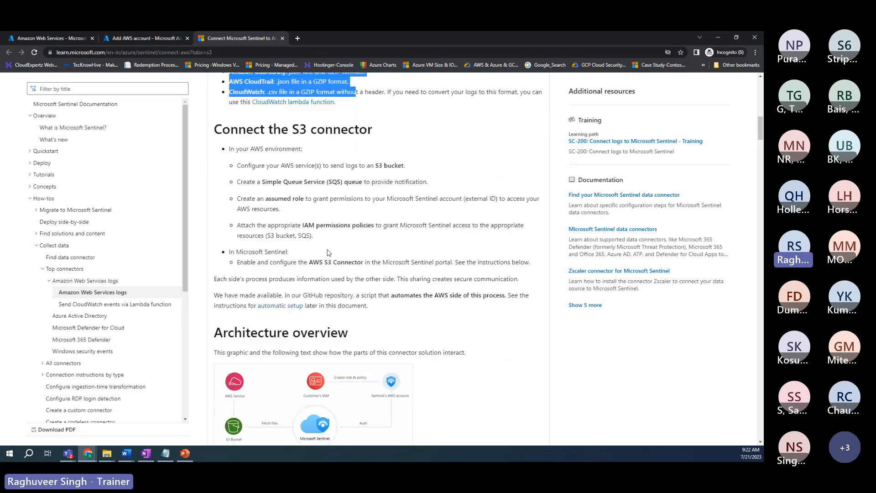
scroll(273, 233, down, 5)
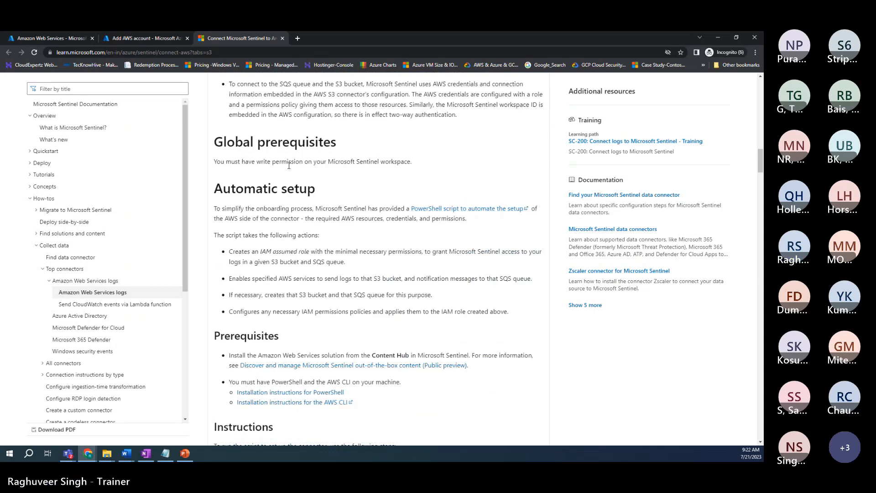
scroll(297, 183, down, 2)
scroll(303, 192, down, 12)
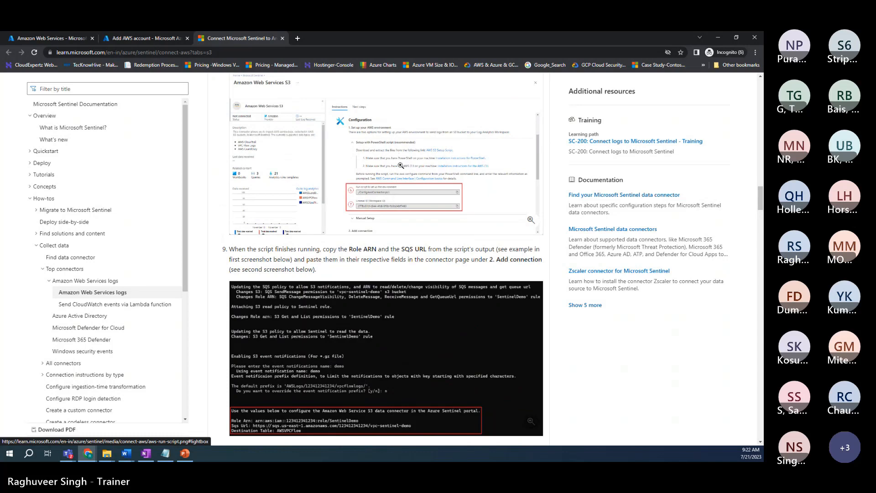
scroll(402, 197, down, 8)
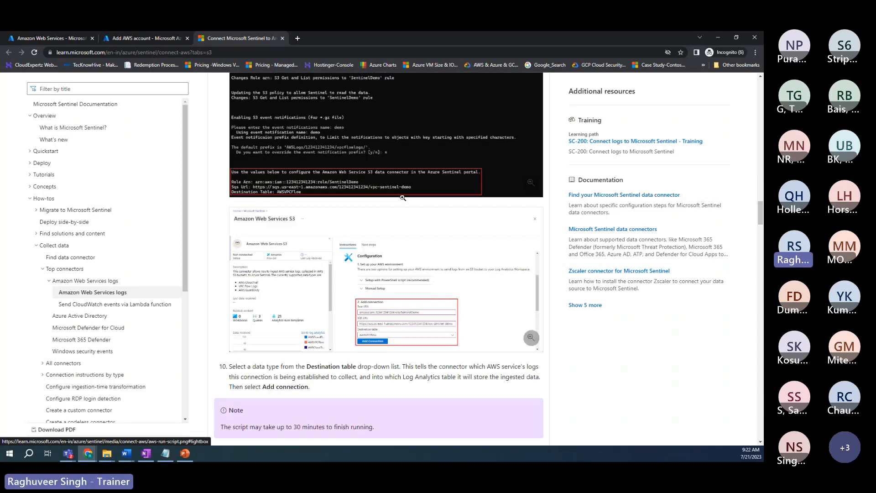
scroll(403, 197, down, 3)
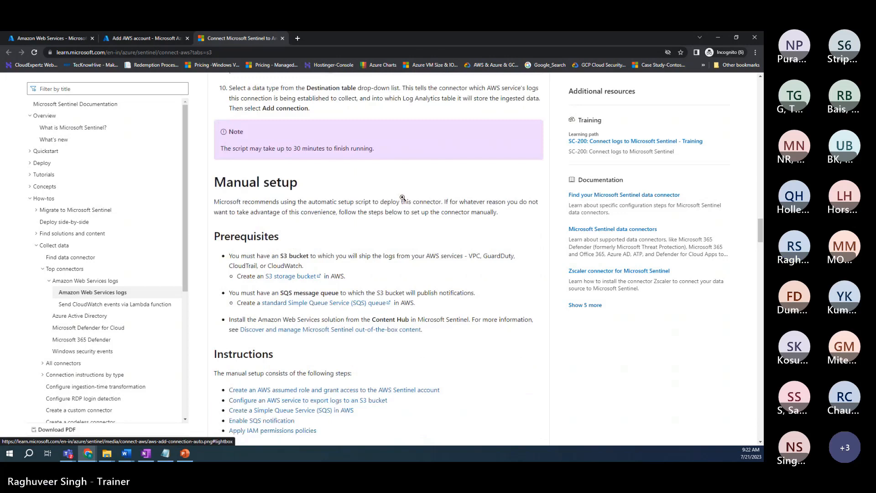
Step: Review the role and SQS steps 11–15, highlighting the assumed-role section heading
scroll(402, 197, down, 5)
scroll(404, 201, down, 13)
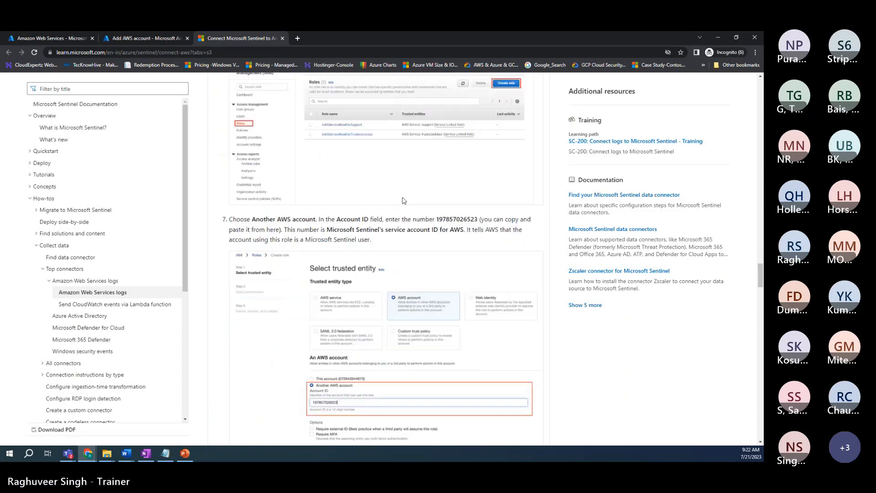
scroll(403, 201, down, 12)
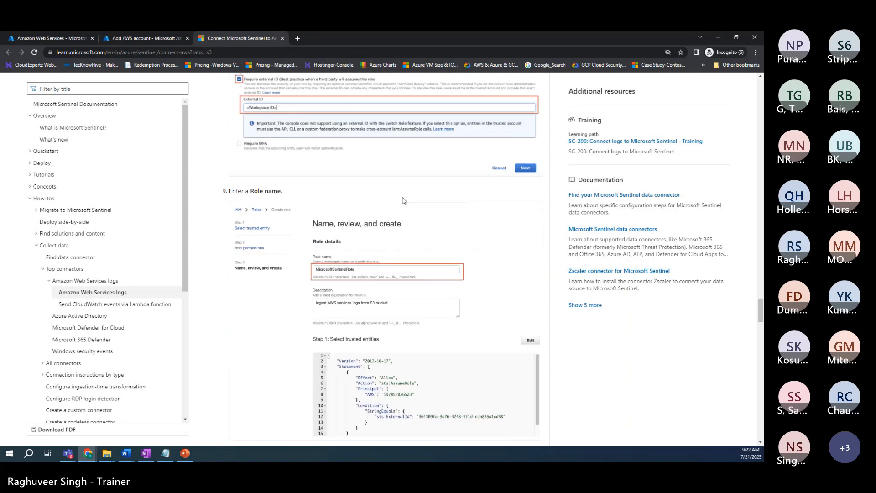
scroll(403, 200, down, 10)
scroll(403, 201, down, 2)
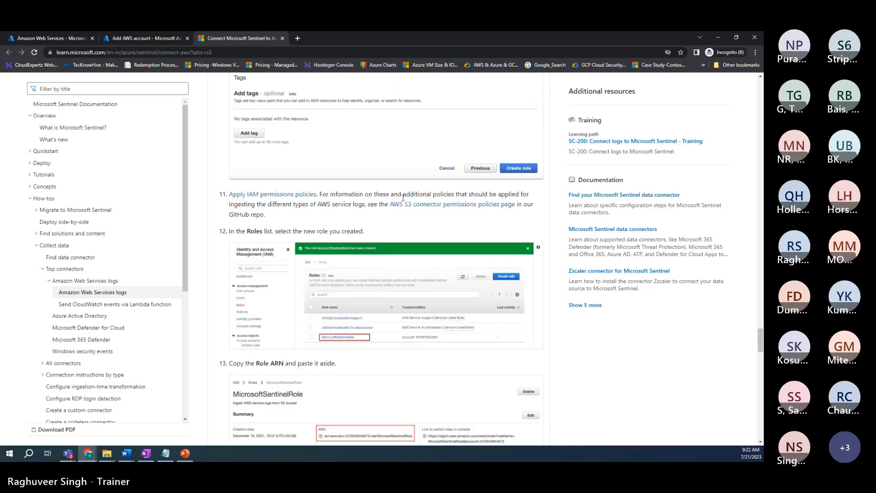
scroll(403, 199, down, 4)
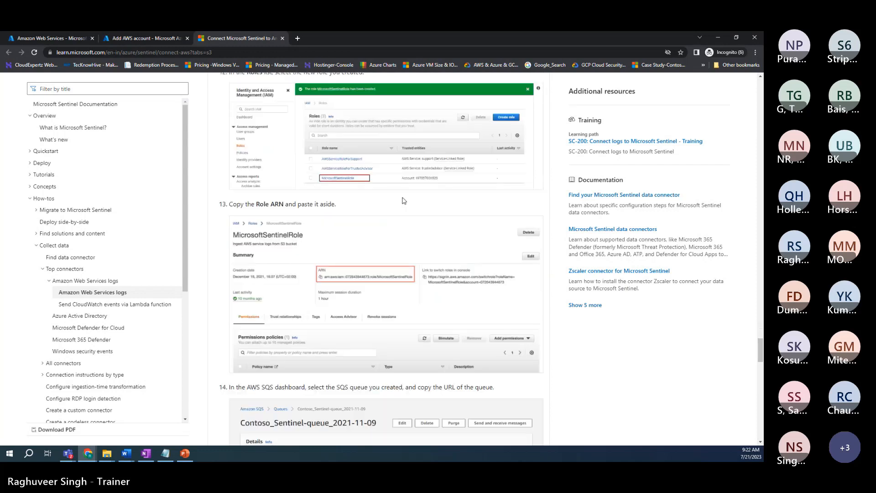
scroll(403, 201, up, 9)
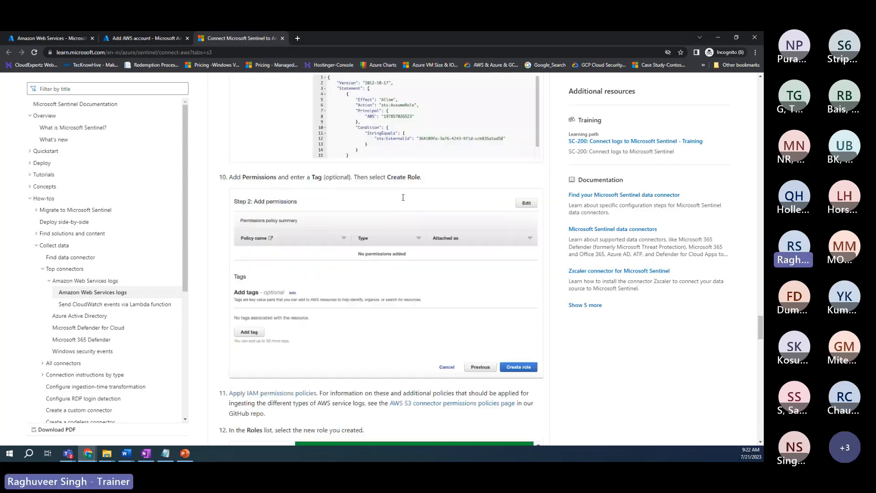
scroll(403, 198, up, 12)
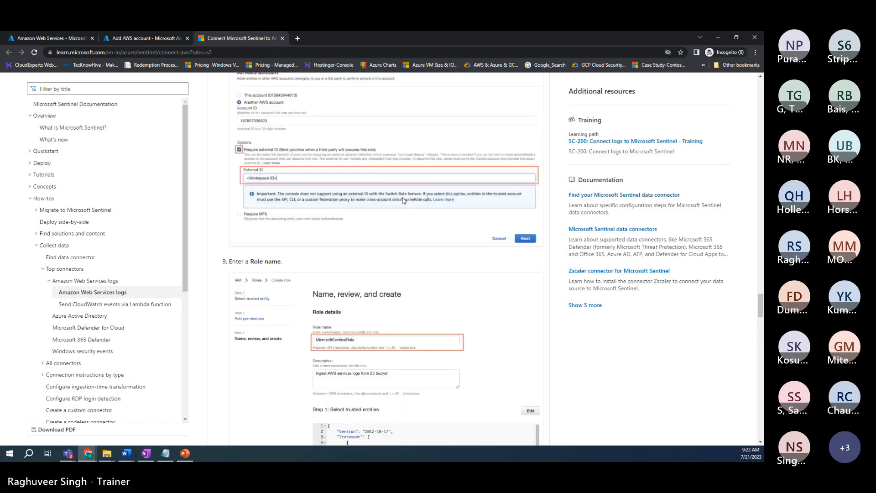
scroll(403, 201, up, 9)
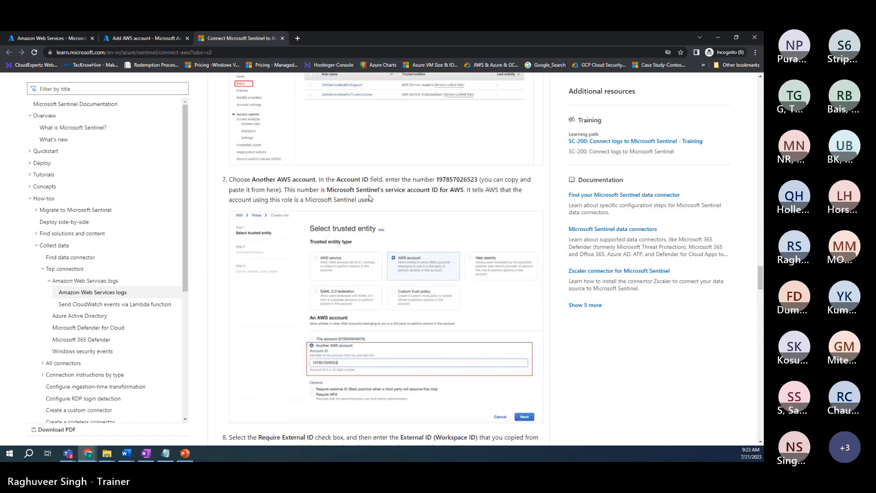
scroll(370, 198, down, 1)
scroll(370, 197, down, 1)
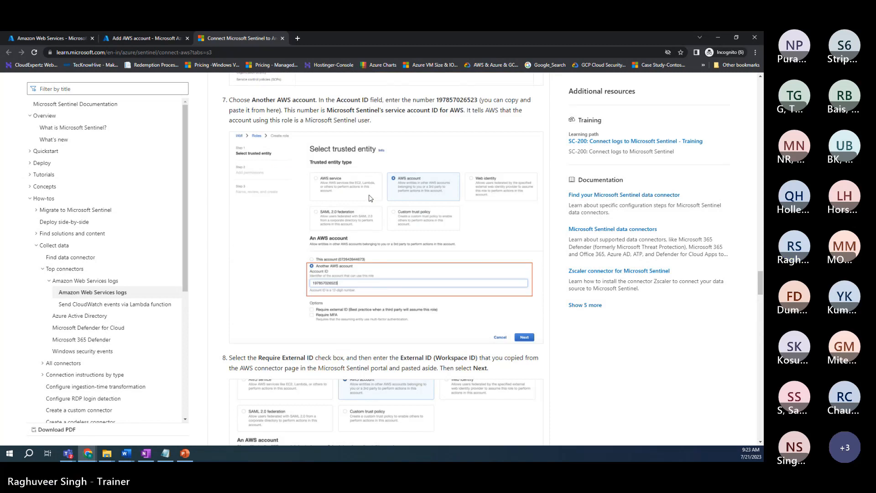
scroll(370, 198, up, 4)
scroll(370, 197, up, 5)
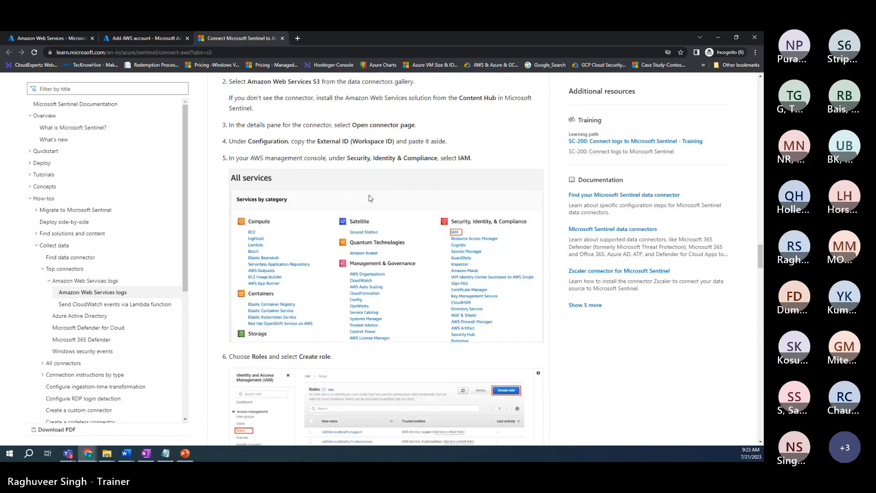
drag(331, 139, 495, 139)
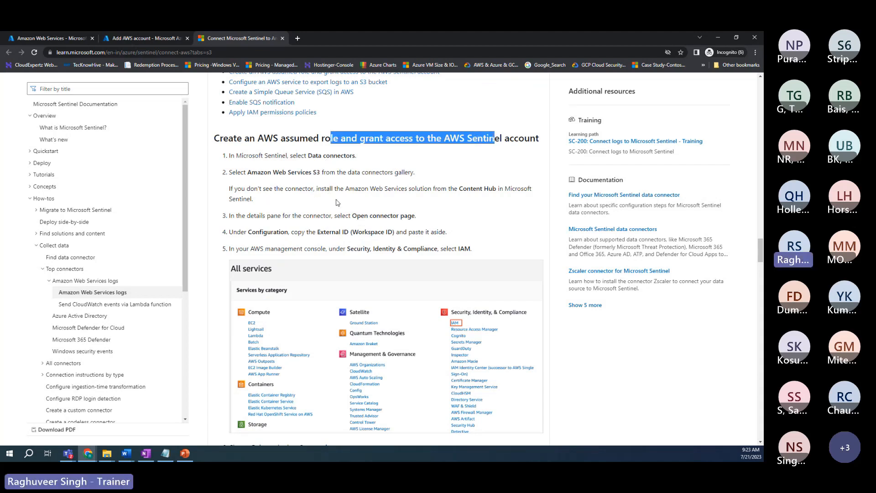
scroll(320, 203, down, 1)
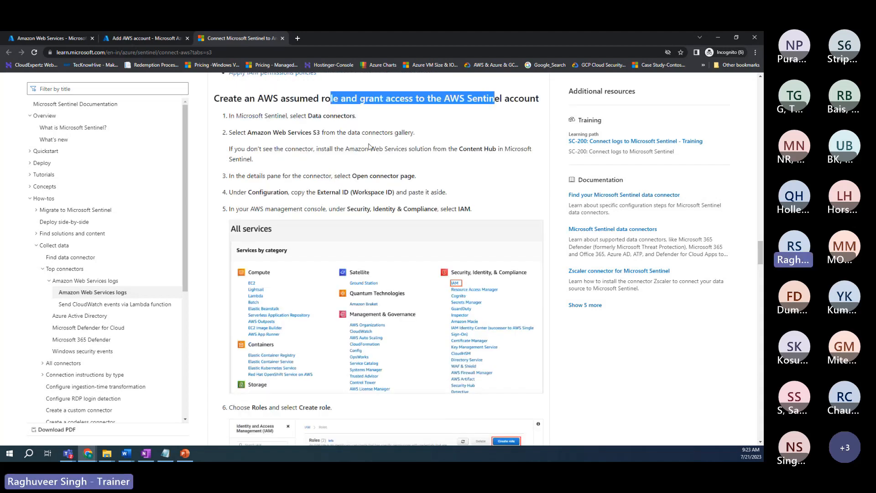
scroll(283, 189, down, 4)
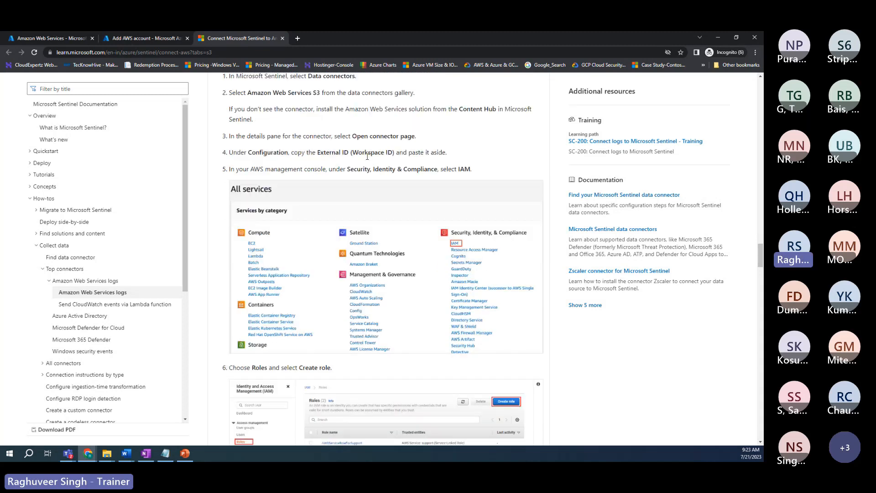
scroll(331, 216, down, 3)
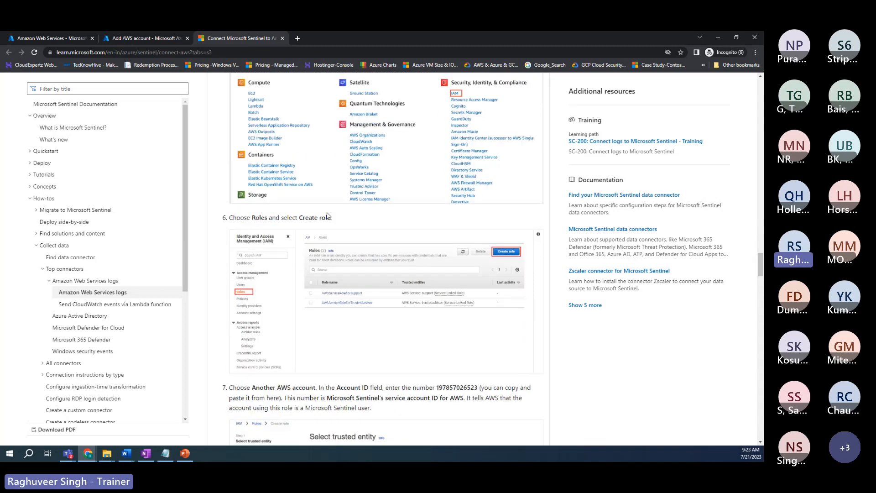
scroll(329, 255, down, 5)
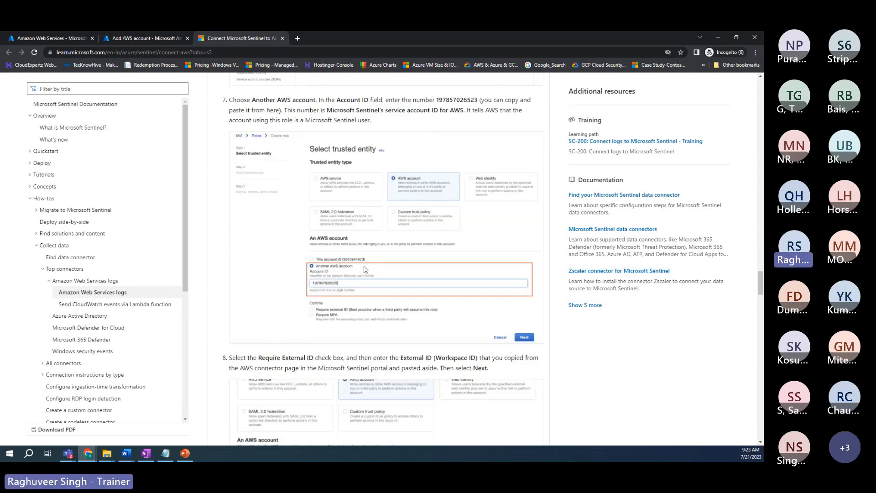
scroll(340, 298, down, 5)
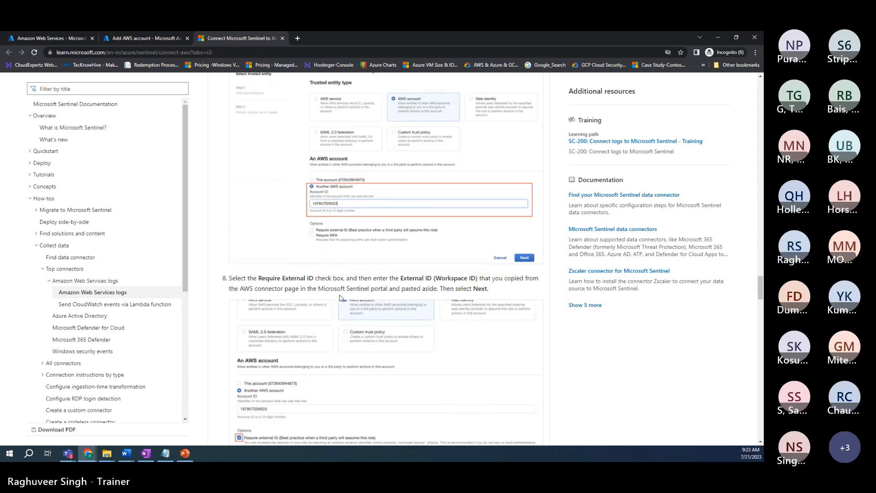
scroll(340, 298, down, 2)
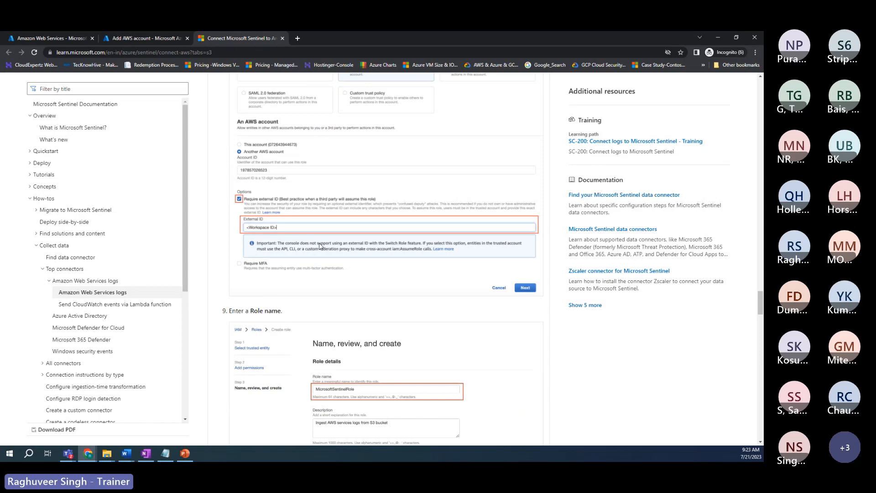
scroll(321, 245, up, 2)
scroll(321, 247, up, 3)
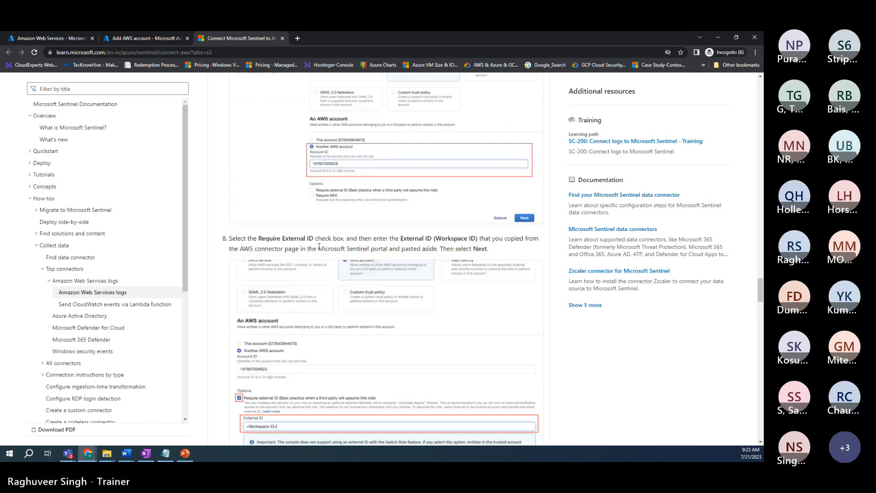
scroll(319, 247, up, 3)
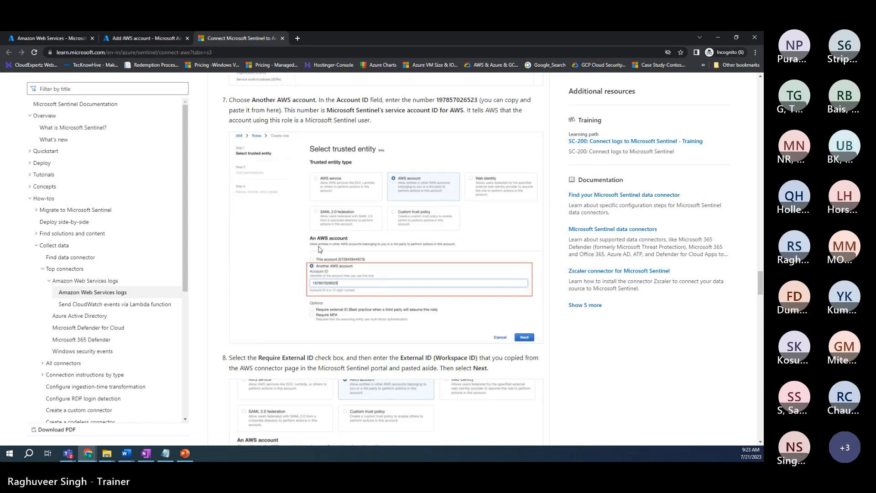
scroll(320, 249, down, 10)
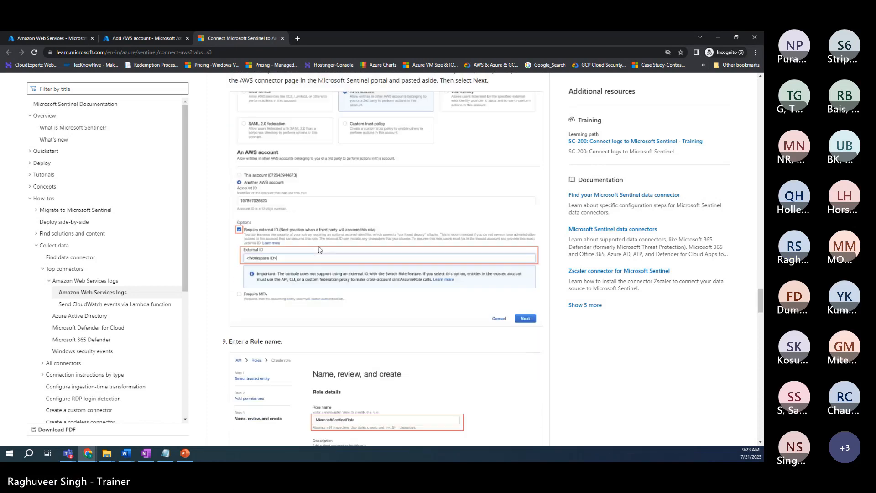
scroll(320, 249, down, 3)
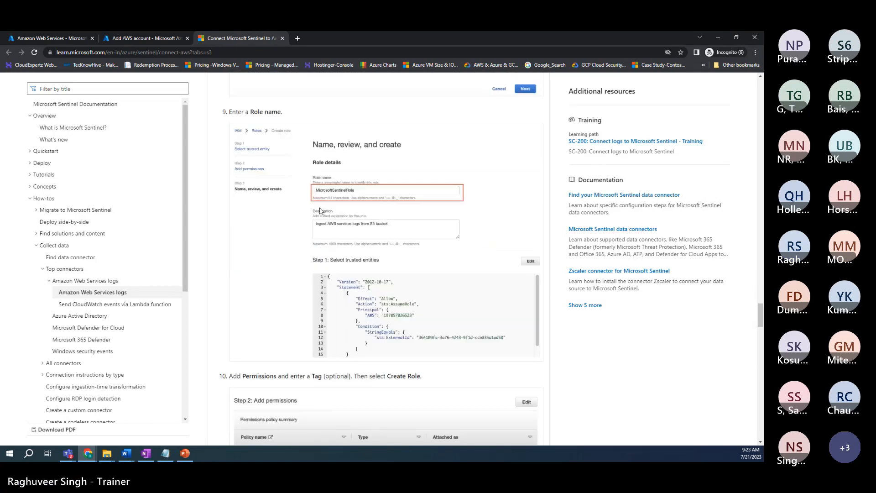
scroll(350, 233, down, 1)
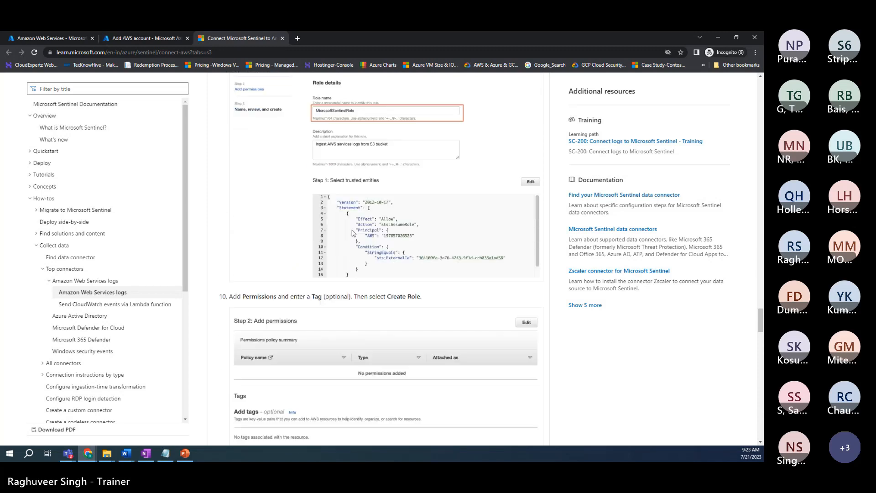
scroll(352, 234, up, 7)
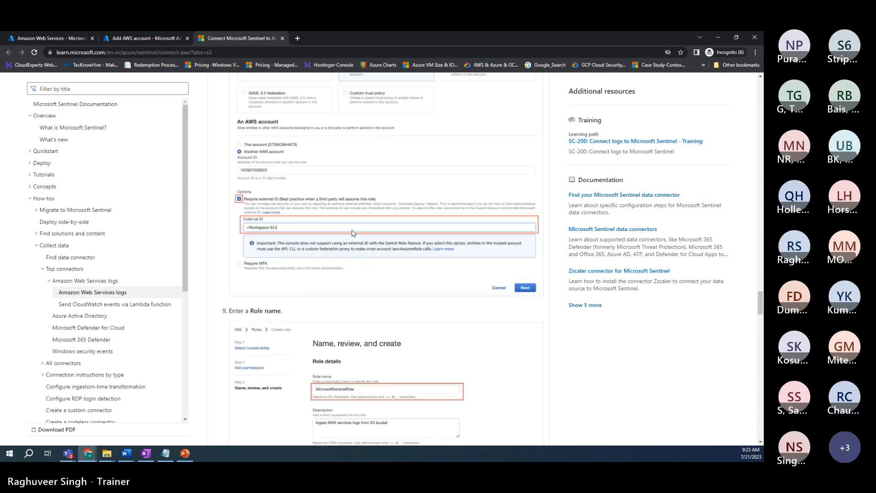
scroll(352, 234, down, 11)
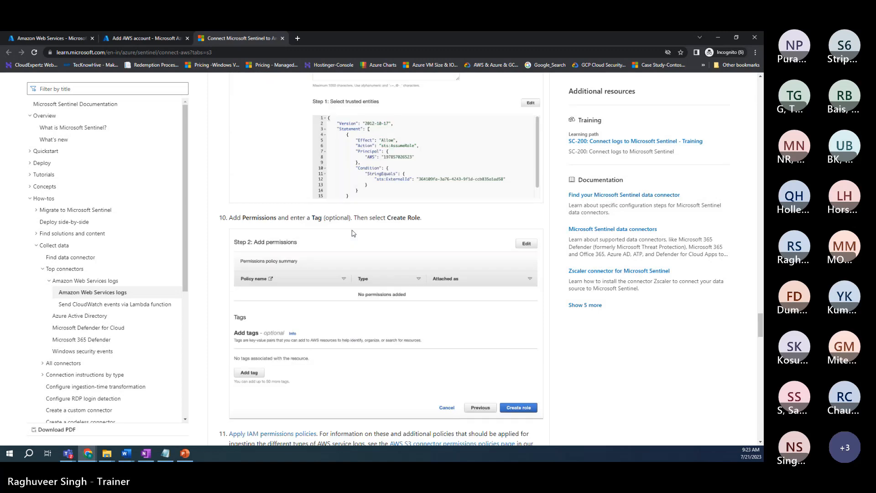
scroll(349, 235, down, 1)
scroll(344, 239, down, 1)
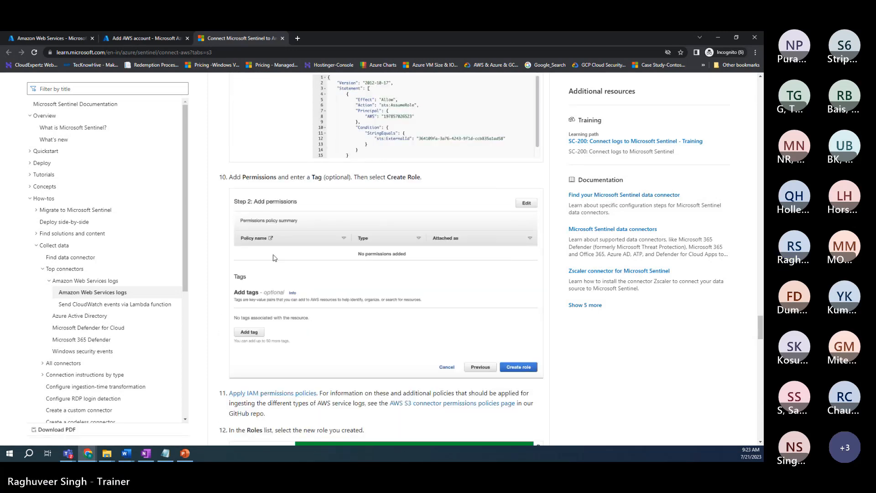
scroll(336, 279, down, 1)
scroll(334, 278, up, 2)
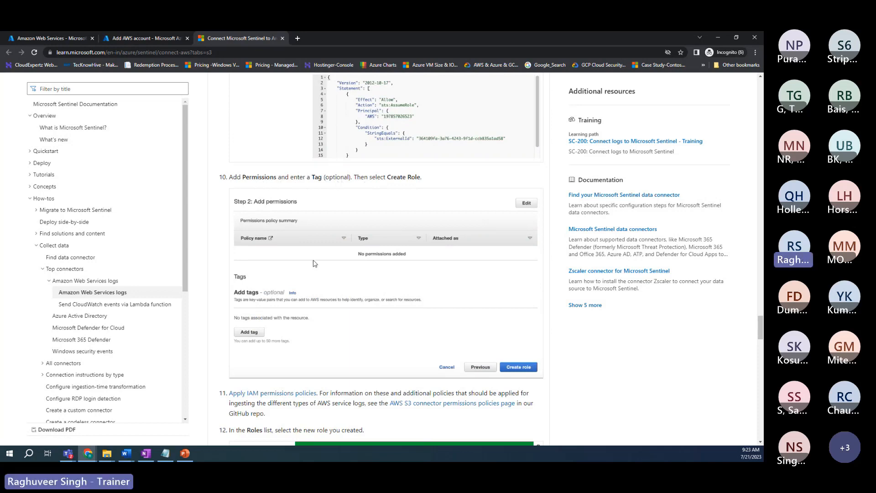
scroll(378, 255, up, 2)
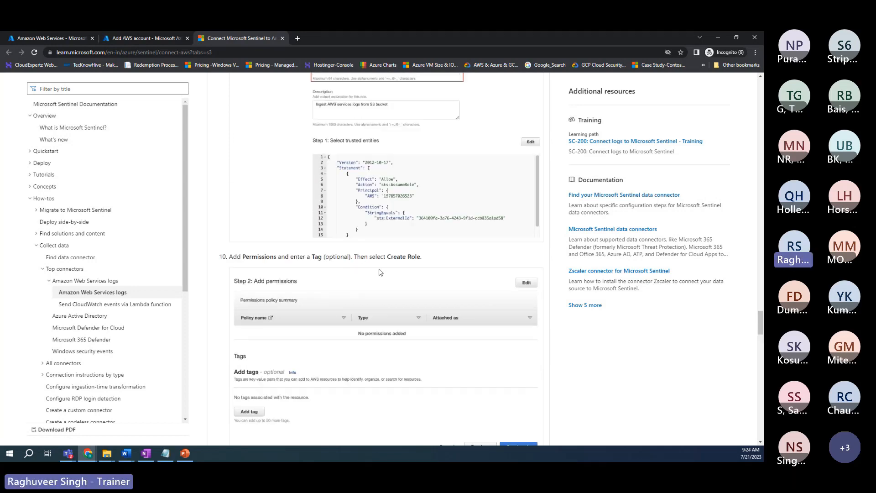
scroll(355, 308, down, 5)
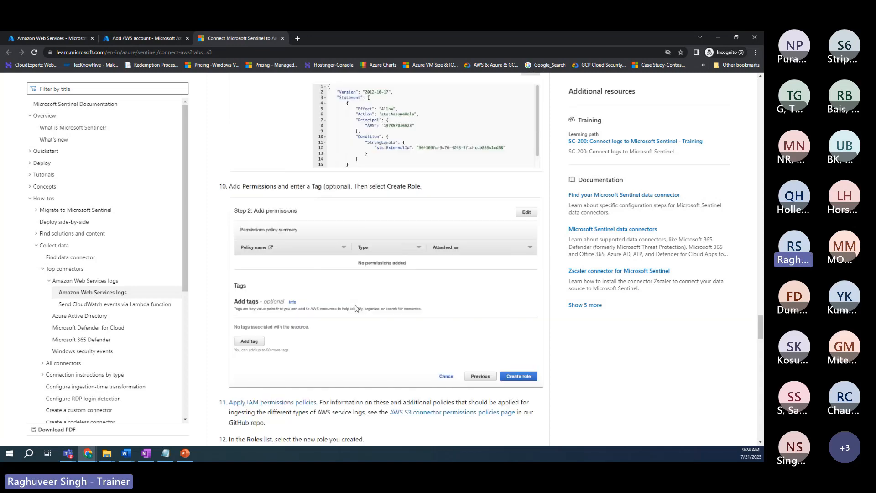
scroll(356, 308, down, 1)
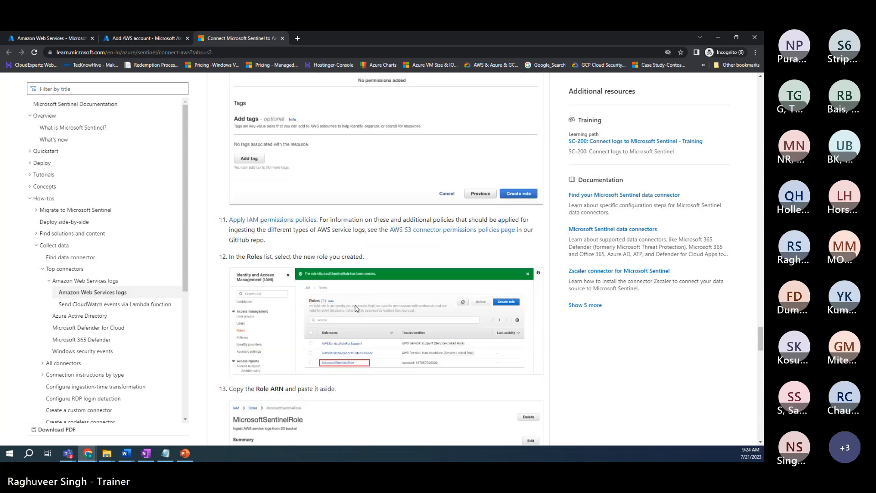
scroll(357, 309, down, 1)
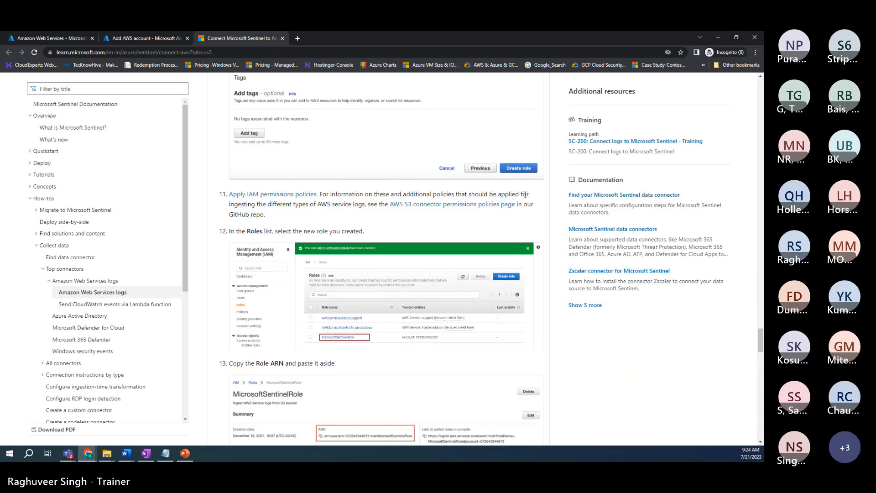
Step: Open the Sentinel AWS connection article from the permissions policies link in a new tab
right_click(423, 208)
click(443, 211)
scroll(377, 237, down, 3)
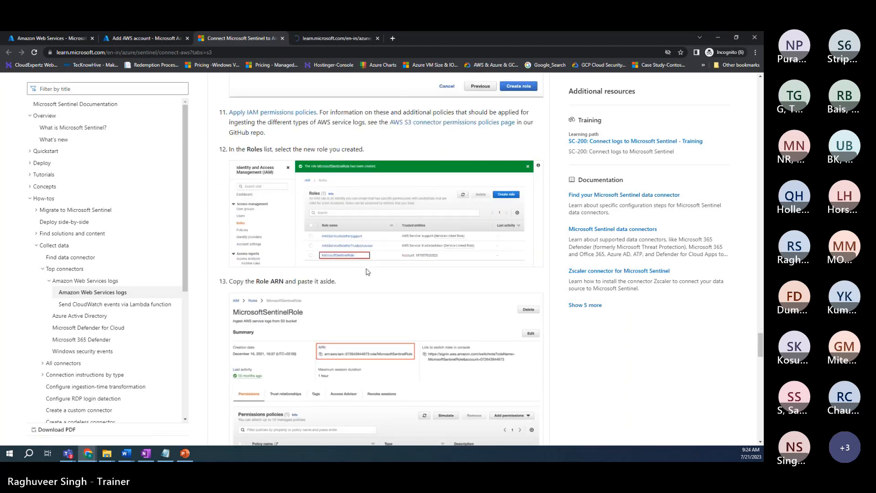
scroll(372, 256, down, 3)
scroll(368, 272, down, 2)
scroll(368, 270, up, 1)
scroll(367, 269, down, 1)
scroll(367, 269, down, 2)
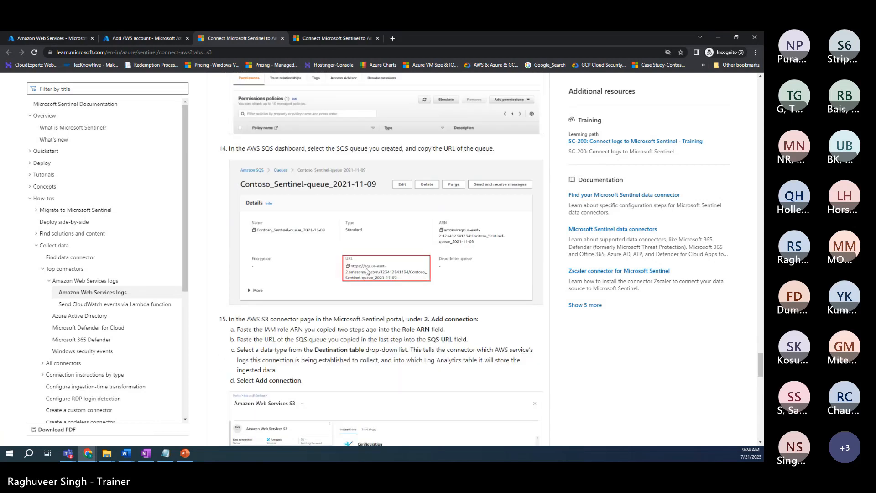
scroll(367, 270, up, 5)
Step: Read the new article tab's Global prerequisites, Automatic setup and Instructions, then start a blank tab
click(352, 37)
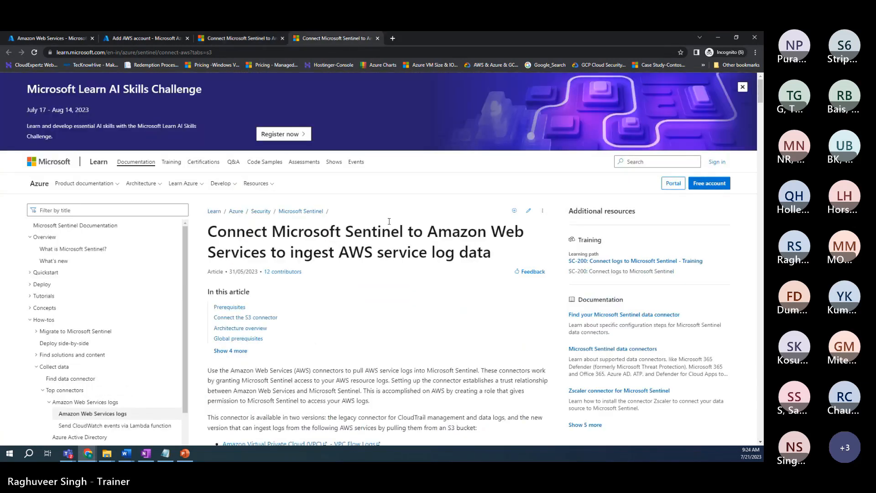
scroll(365, 237, down, 3)
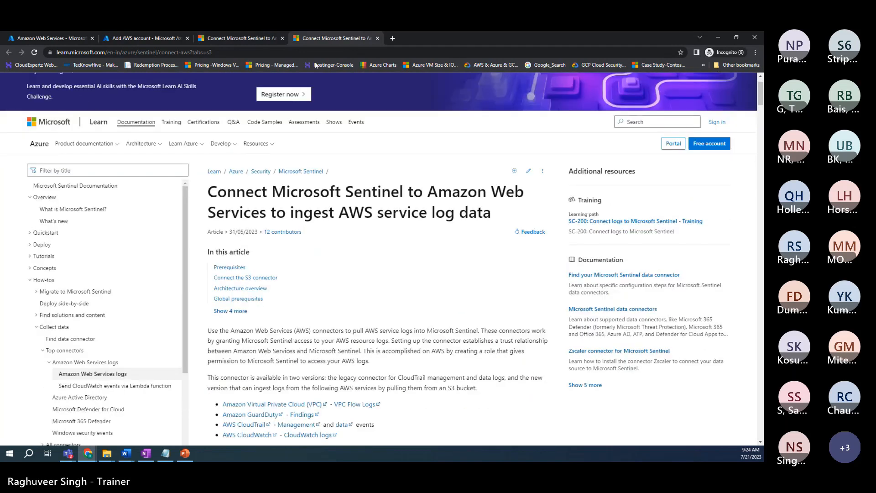
scroll(339, 255, down, 10)
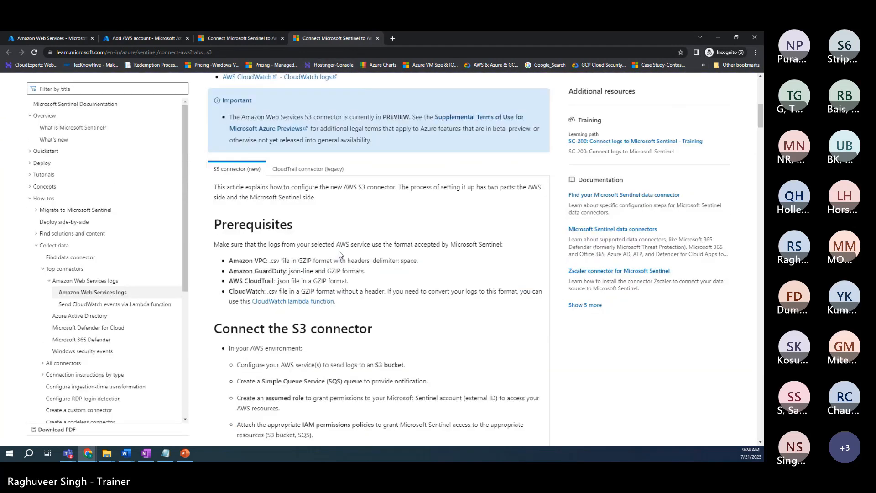
scroll(339, 254, down, 3)
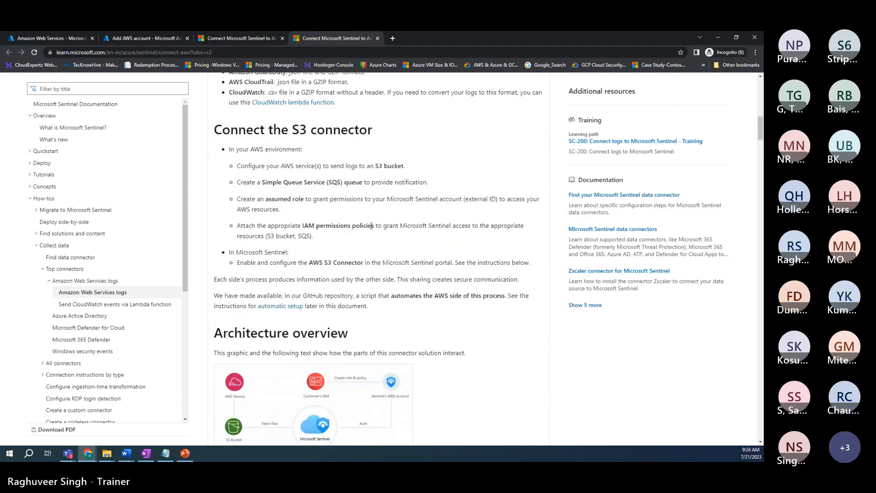
scroll(371, 225, down, 6)
scroll(369, 238, down, 5)
scroll(368, 239, down, 4)
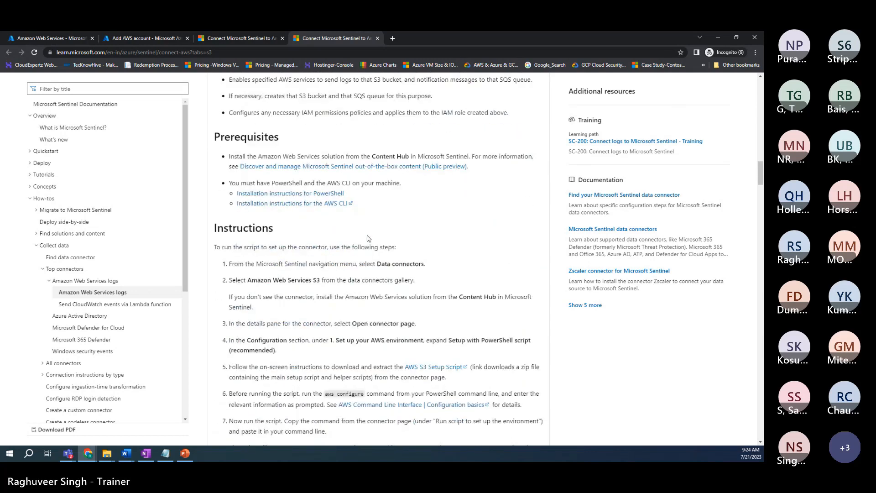
scroll(368, 238, down, 1)
scroll(369, 238, down, 1)
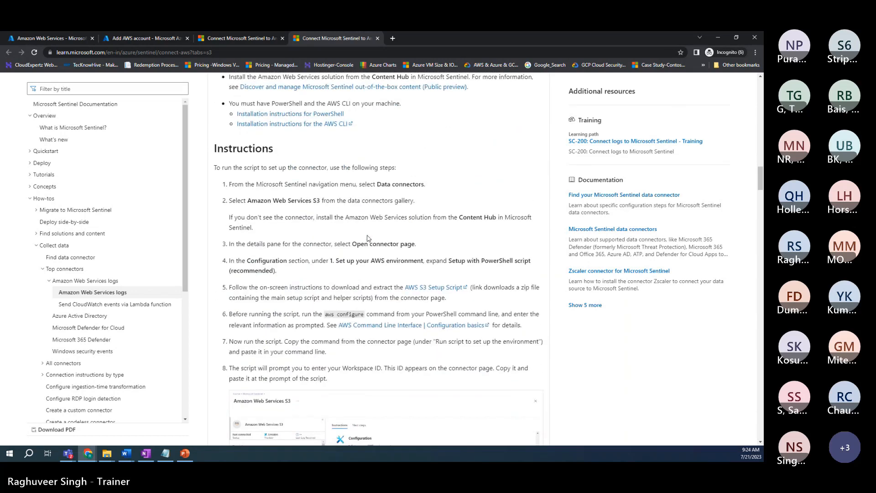
scroll(368, 238, down, 1)
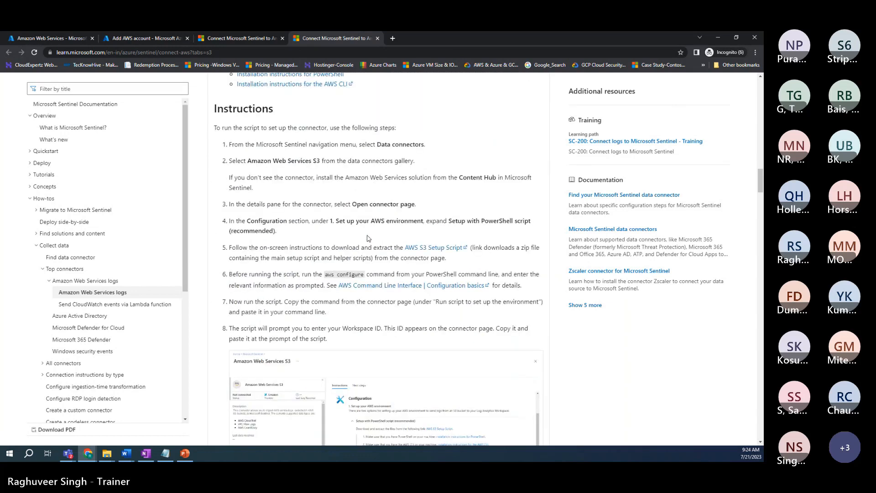
scroll(368, 238, down, 2)
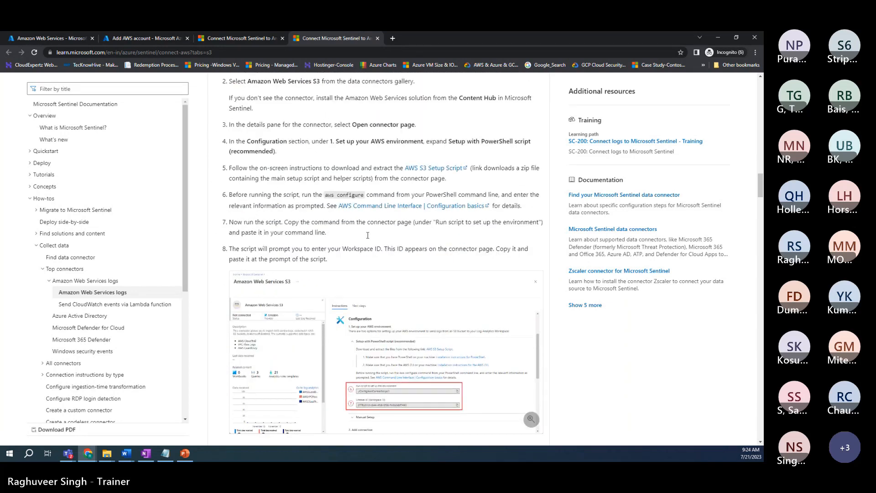
scroll(352, 224, up, 9)
scroll(351, 223, up, 1)
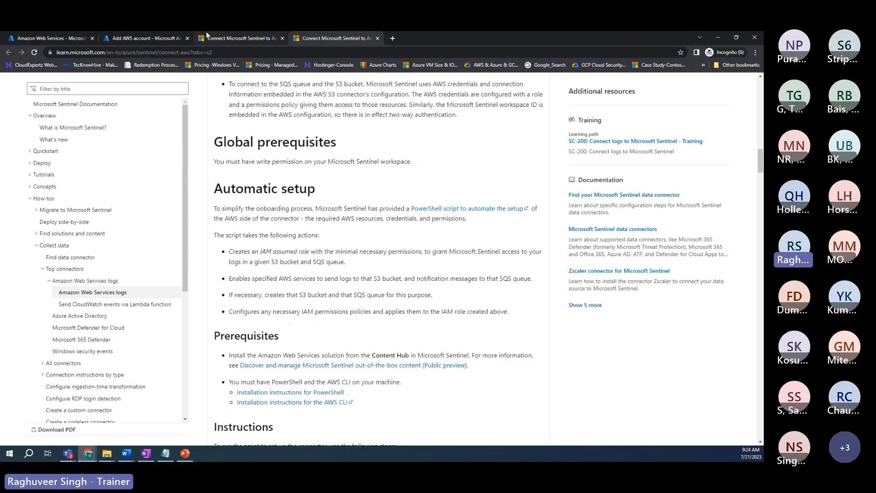
click(393, 39)
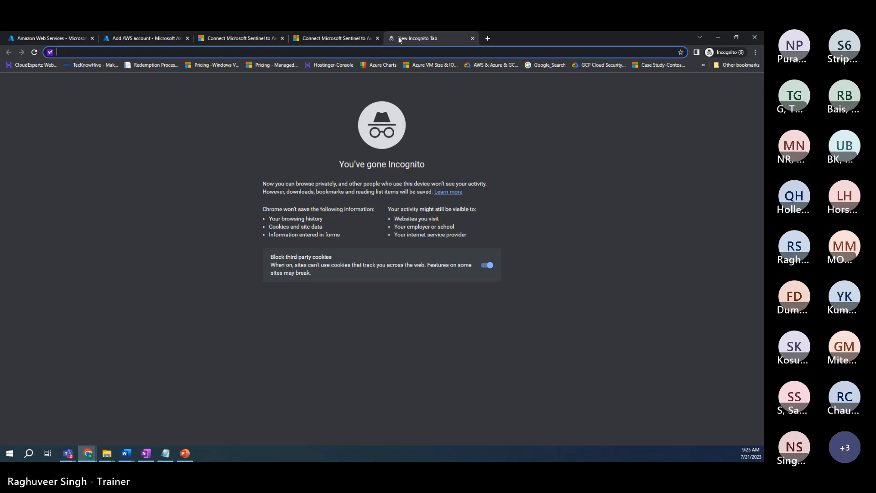
Step: Load the AWS Management Console home via 'cons' and go to the IAM dashboard
text(conso)
key(Return)
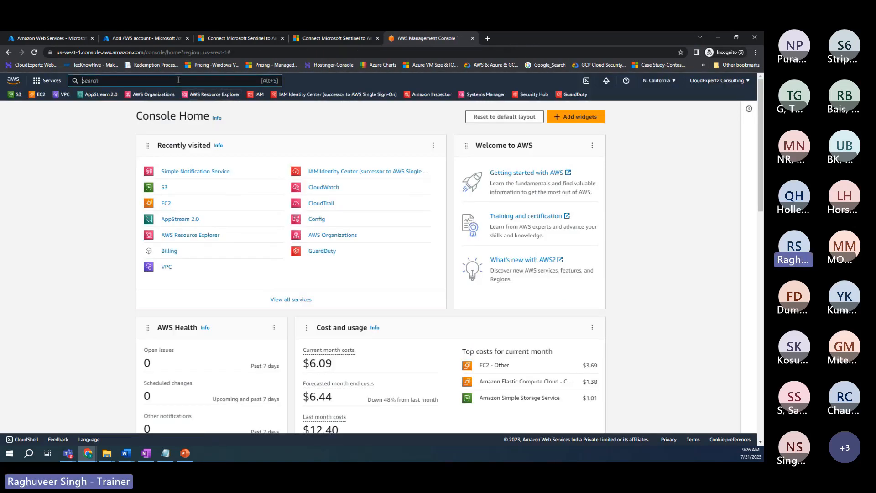
click(258, 95)
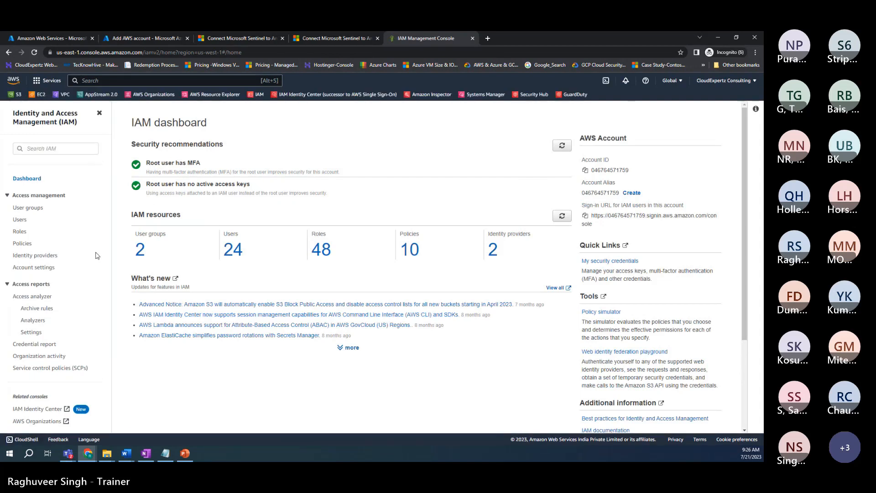
Step: Start a new IAM role trusting Another AWS account
click(19, 233)
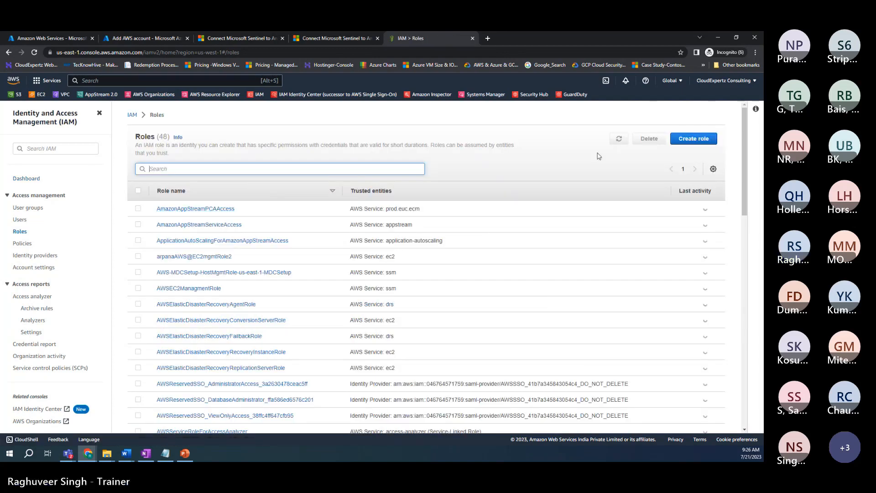
click(693, 138)
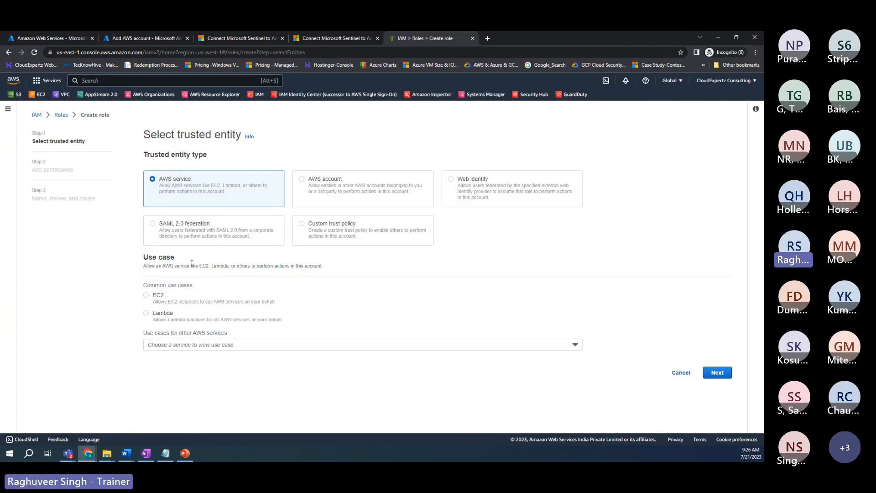
click(303, 182)
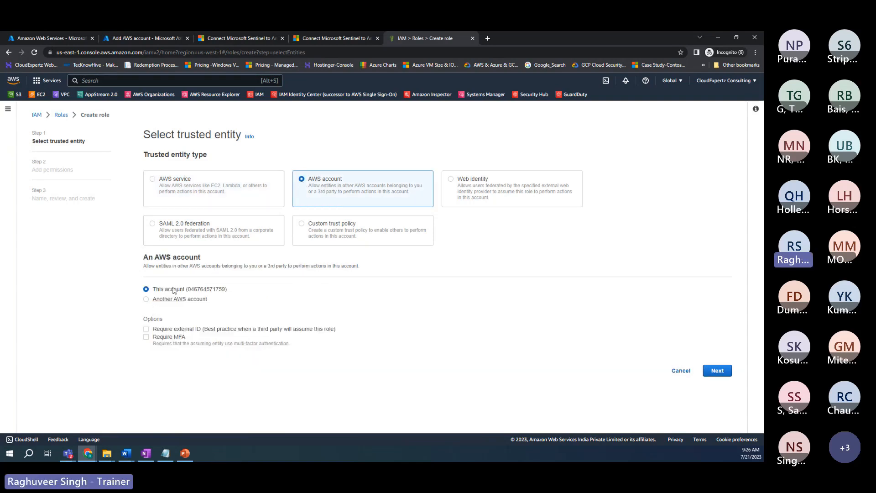
click(146, 300)
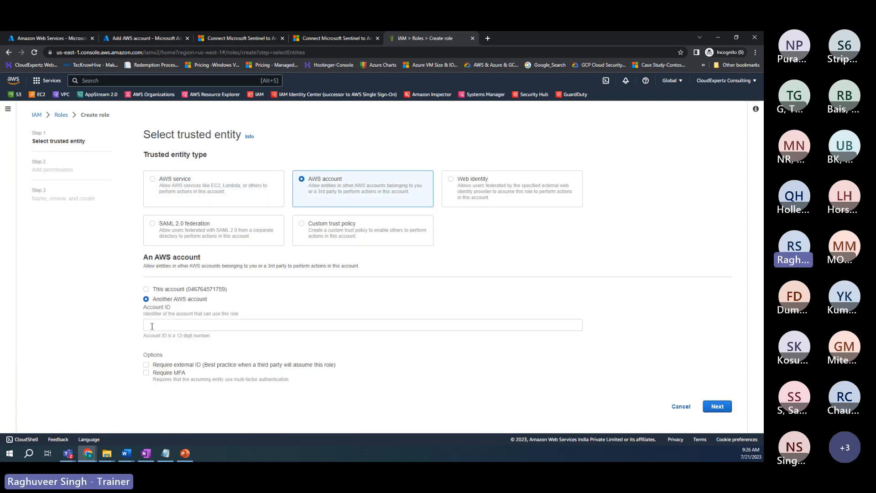
Step: Copy the Microsoft account ID from Sentinel into Account ID and continue to permissions
click(123, 39)
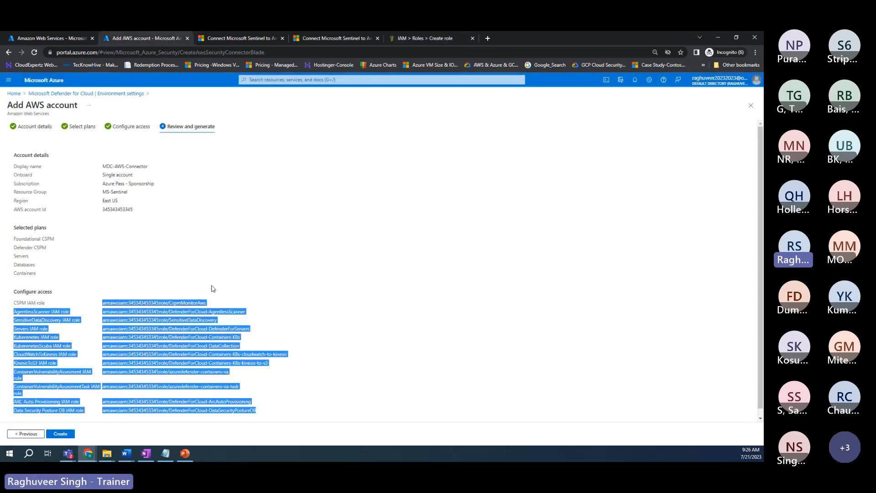
click(208, 270)
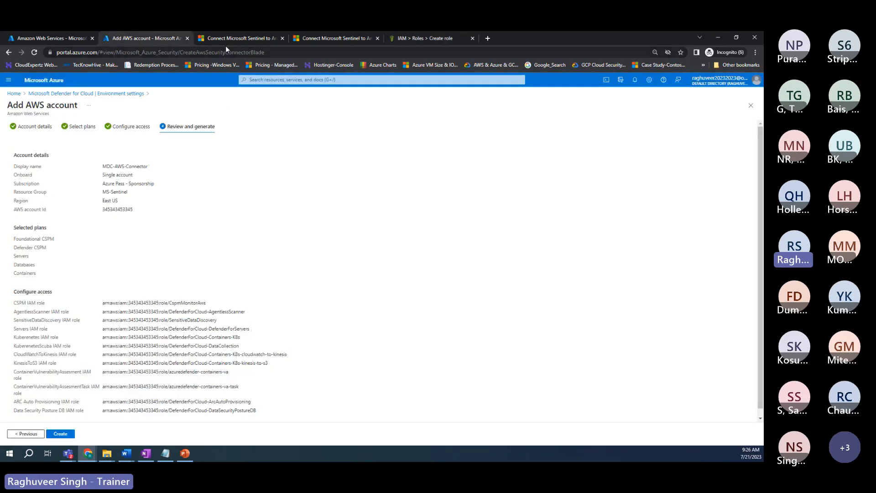
click(42, 39)
drag(241, 247, 191, 247)
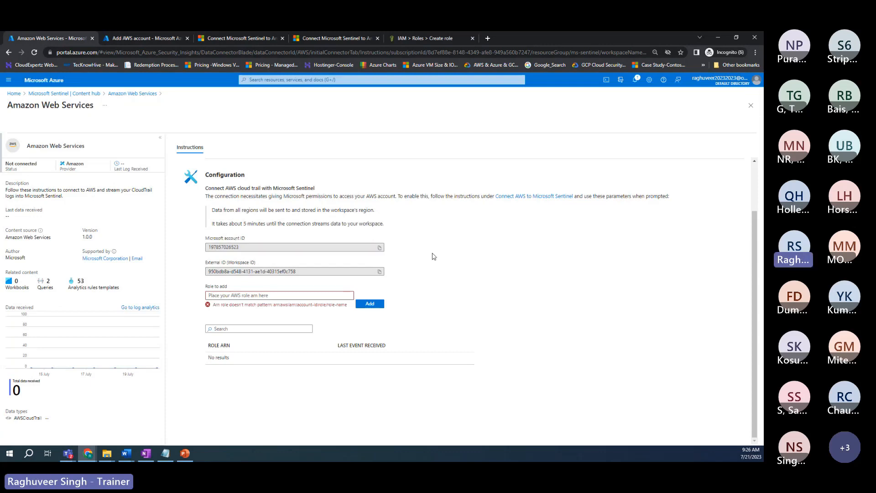
click(380, 248)
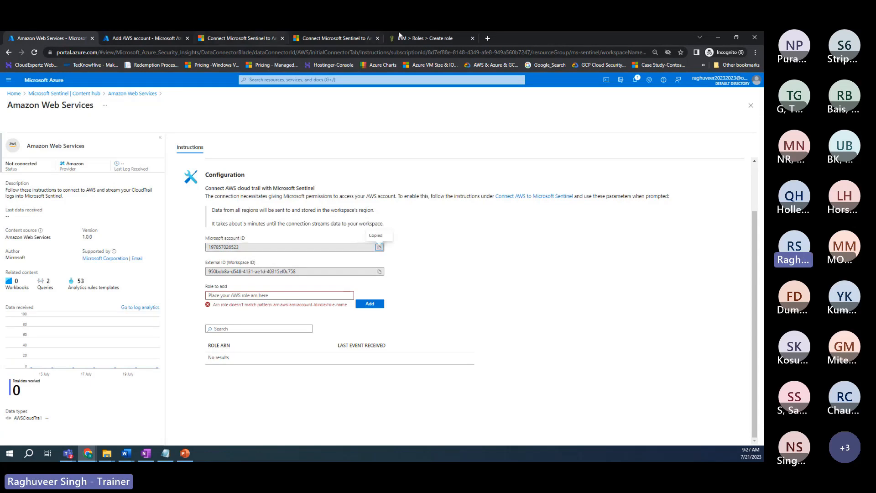
click(420, 38)
key(ctrl+v)
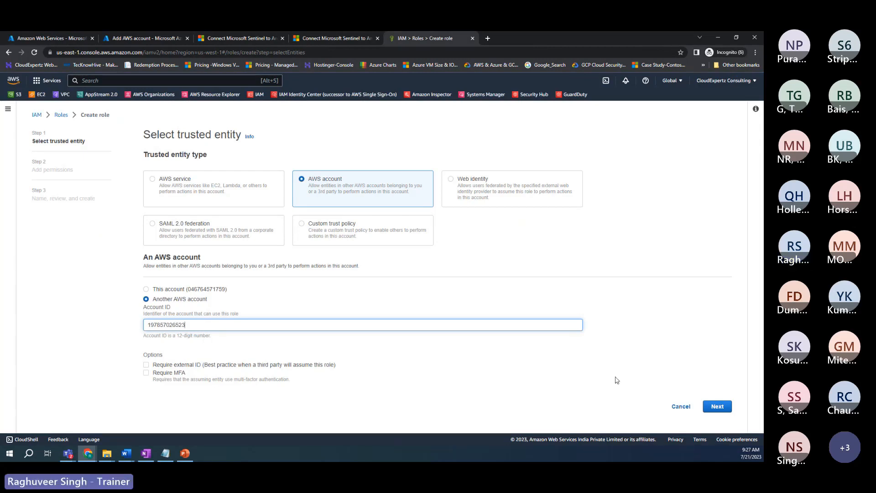
click(715, 407)
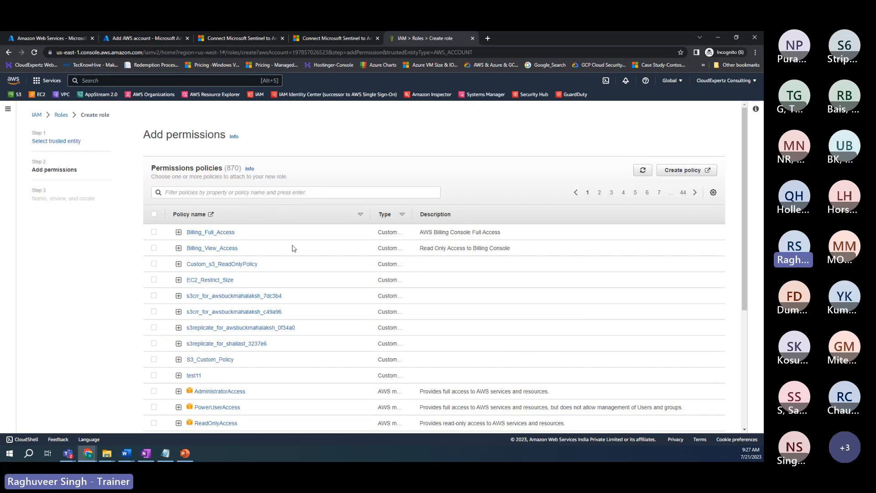
Step: Filter policies by 'cloudtrail' and select AWSCloudTrail_ReadOnlyAccess
scroll(294, 248, down, 3)
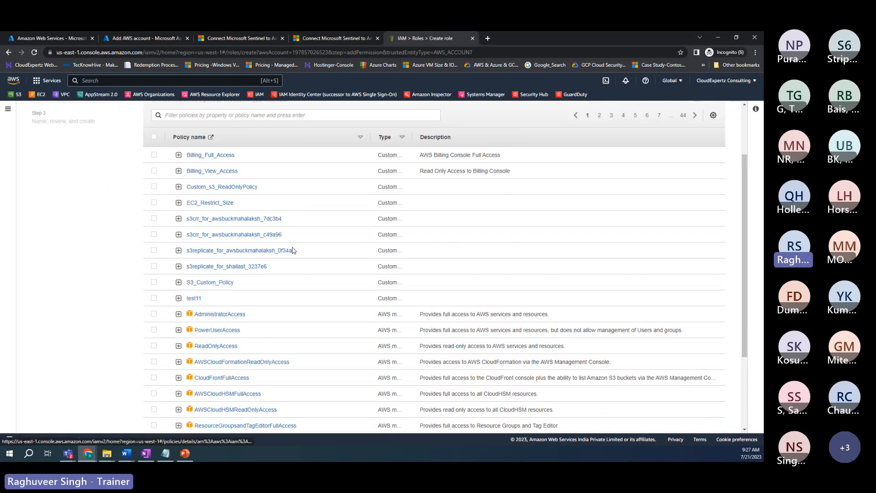
scroll(293, 250, up, 3)
click(241, 193)
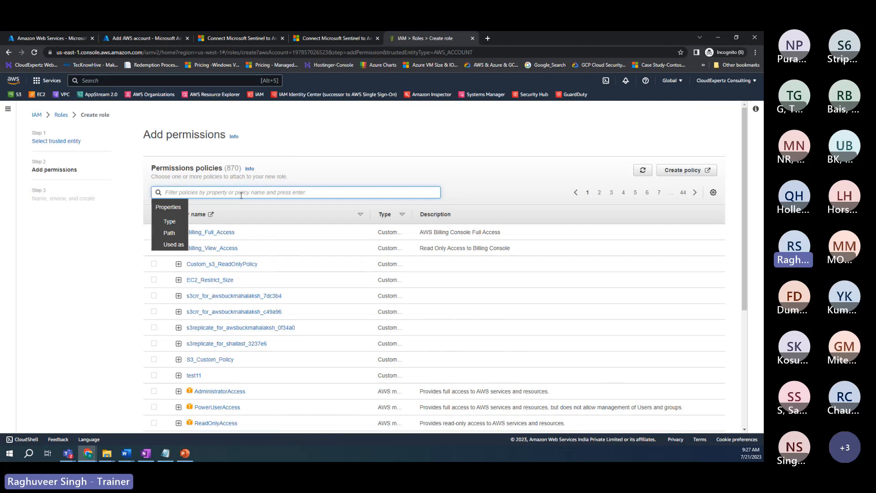
text(cloud)
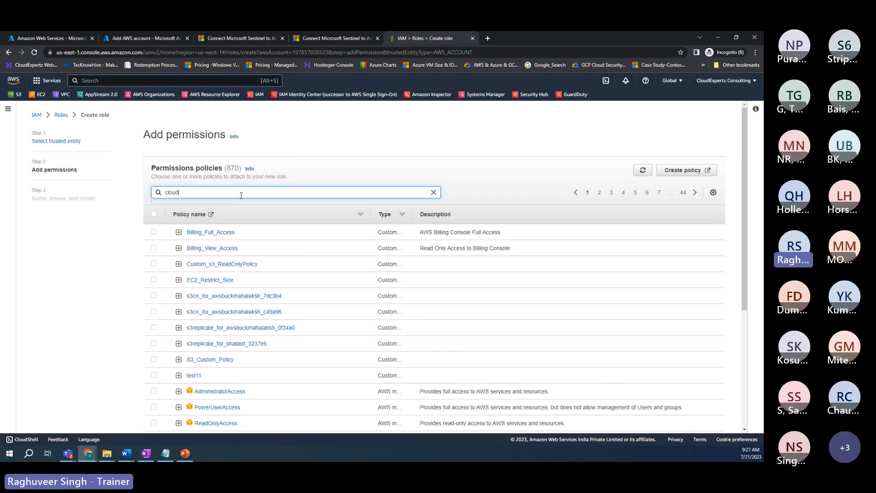
text(trail)
key(Return)
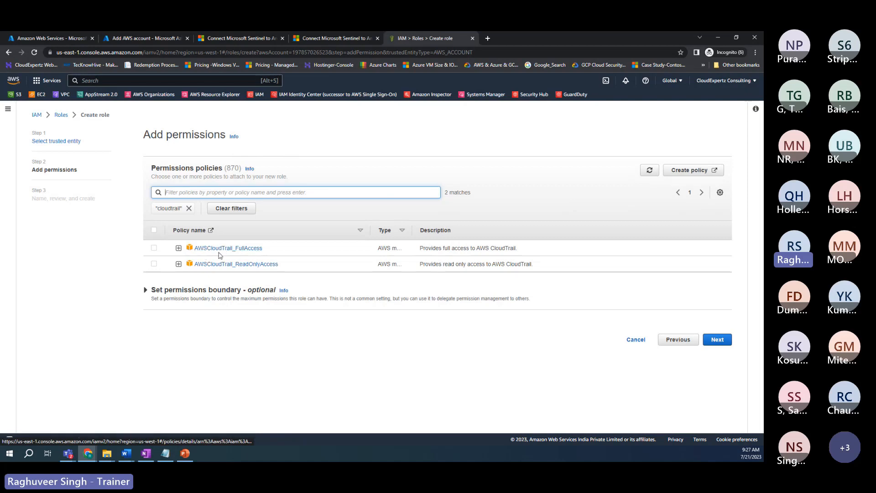
click(154, 265)
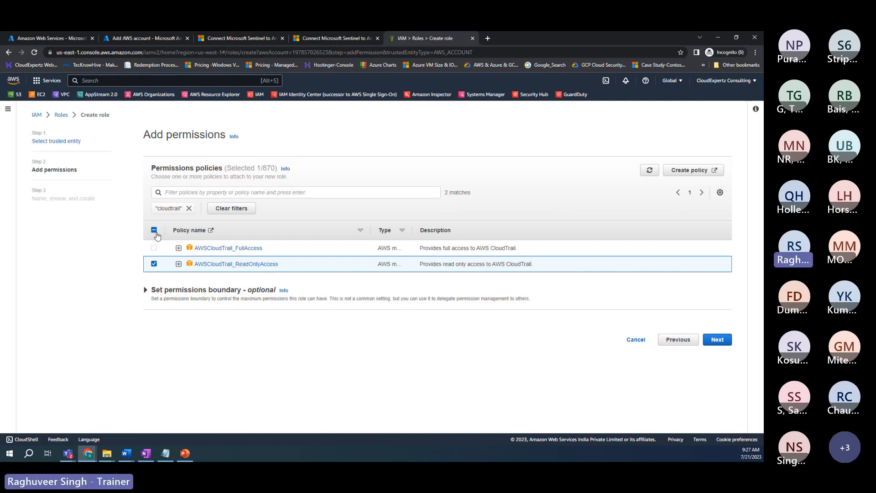
Step: Clear the cloudtrail filter, search 'viewonly' and select ViewOnlyAccess
click(186, 190)
text(vie)
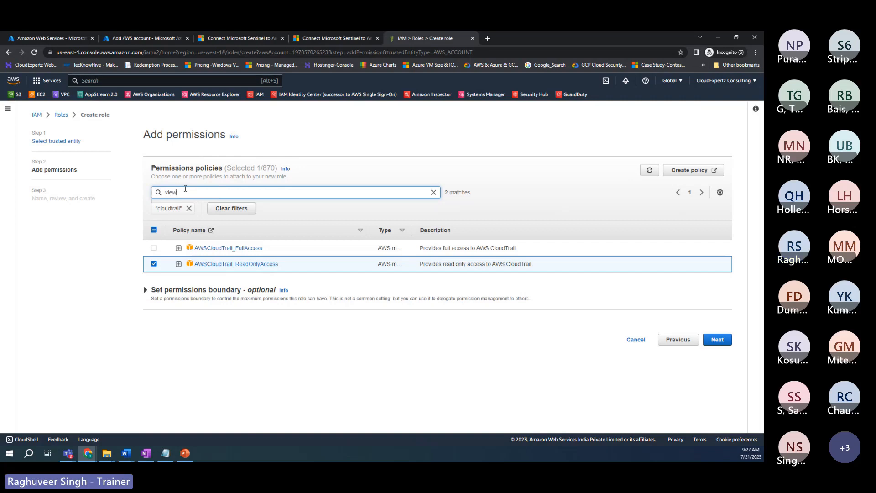
text(w)
click(189, 208)
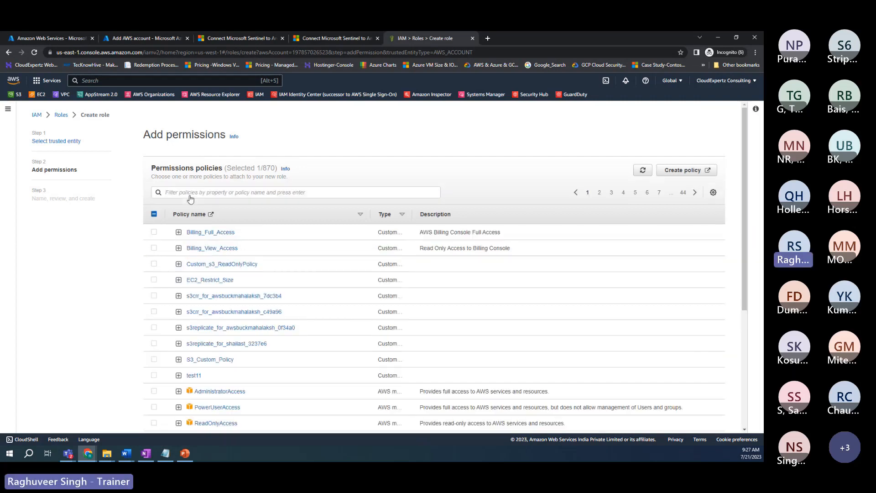
click(193, 192)
text(only)
key(Return)
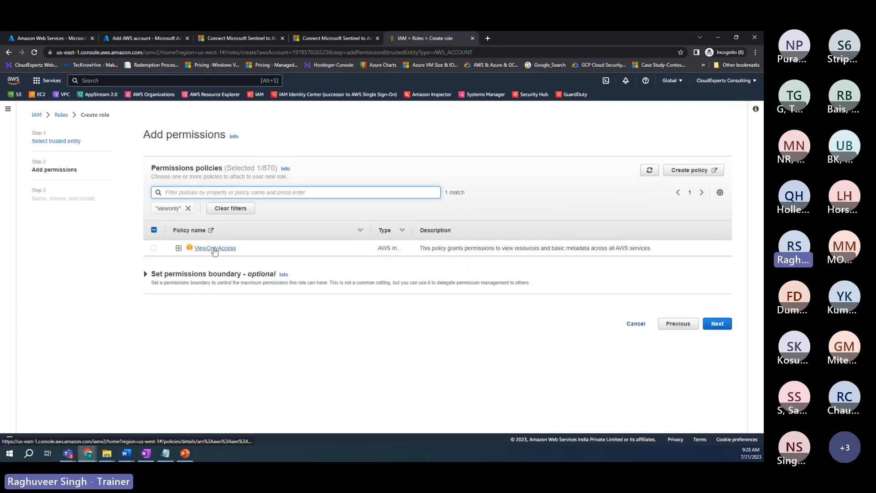
click(154, 248)
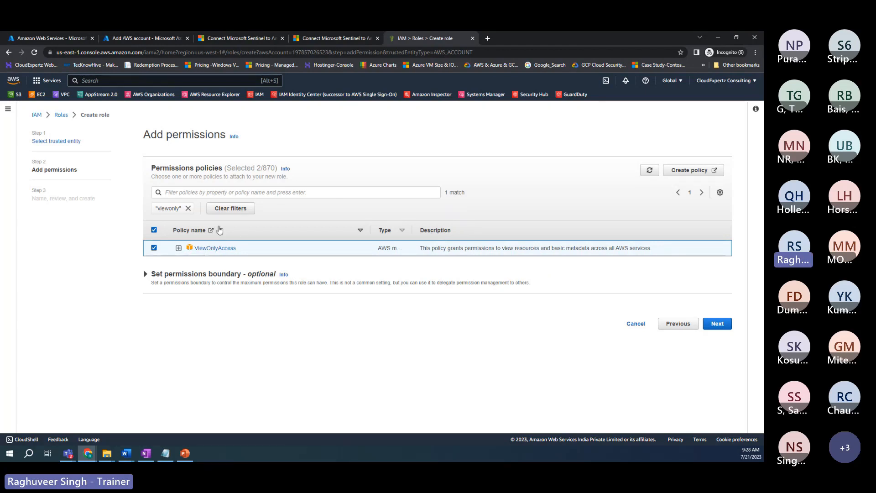
Step: Name the new role Microsoft_Sentinel_Connector and create it
click(718, 324)
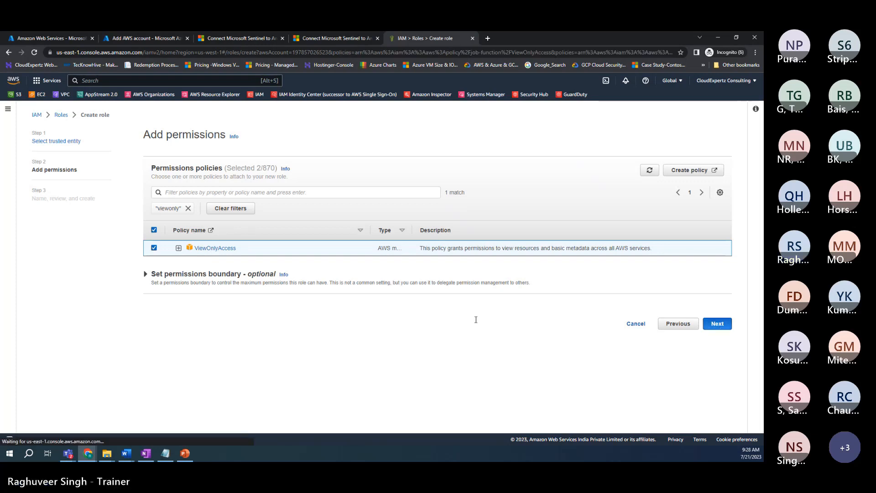
click(168, 197)
text(Microsoft)
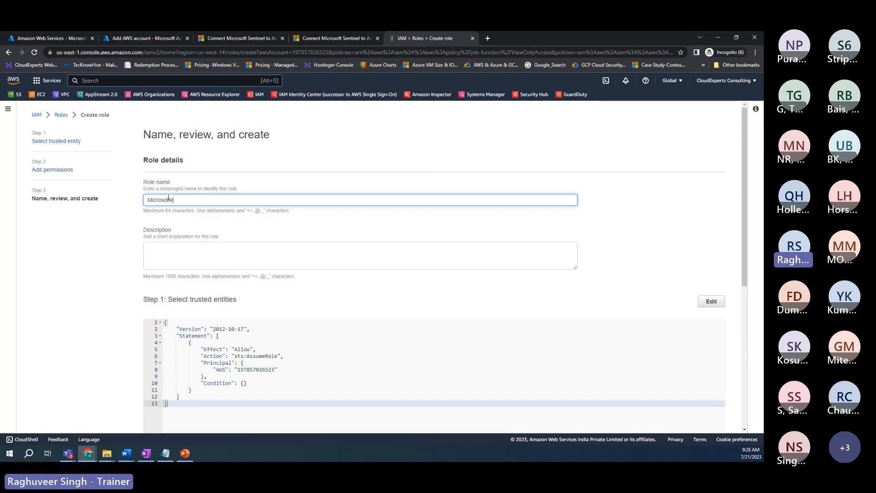
text(e)
key(BackSpace)
text(_Sentinel)
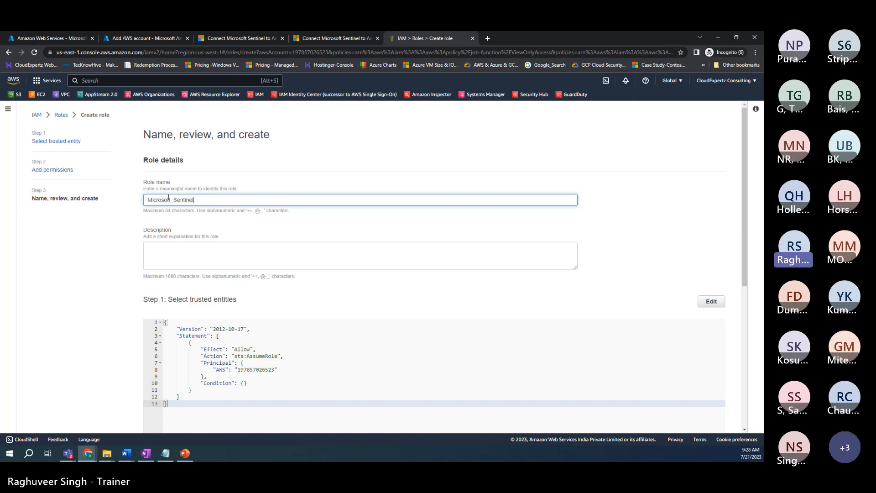
text(_Connector)
scroll(303, 264, down, 3)
scroll(303, 264, down, 2)
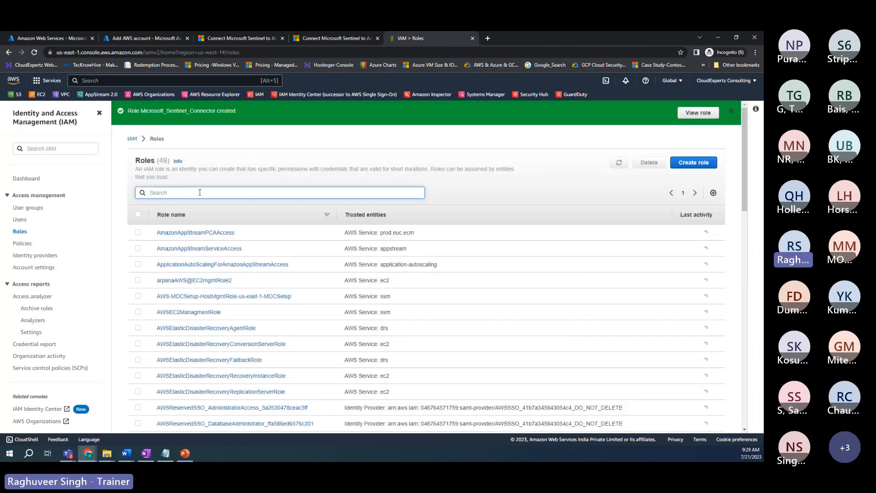
Step: Find the role by searching 'sentinel', open it and copy its ARN
text(sentinel)
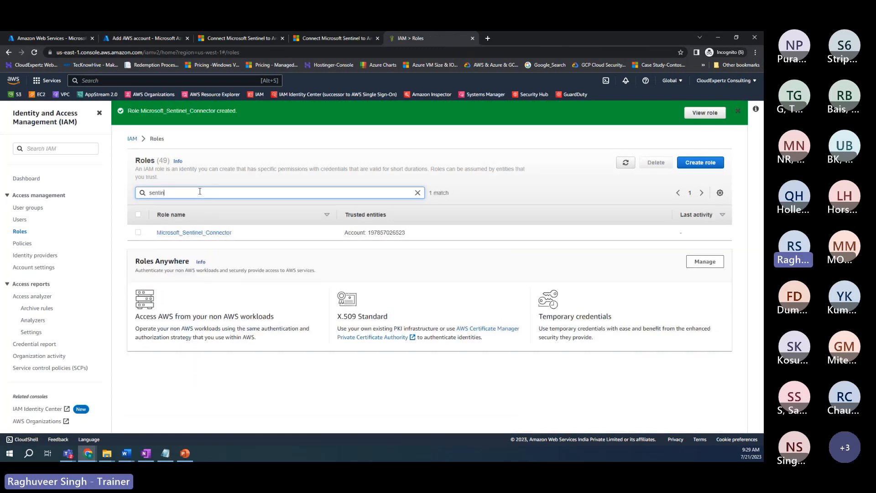
click(194, 235)
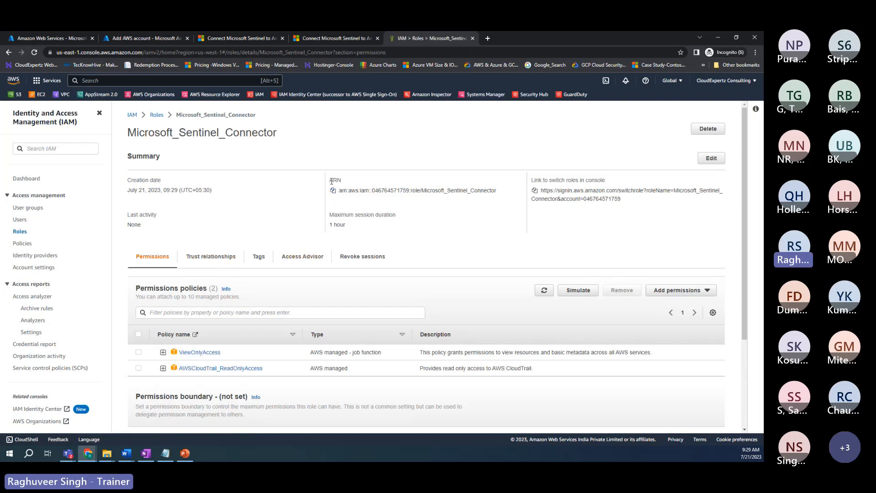
click(333, 191)
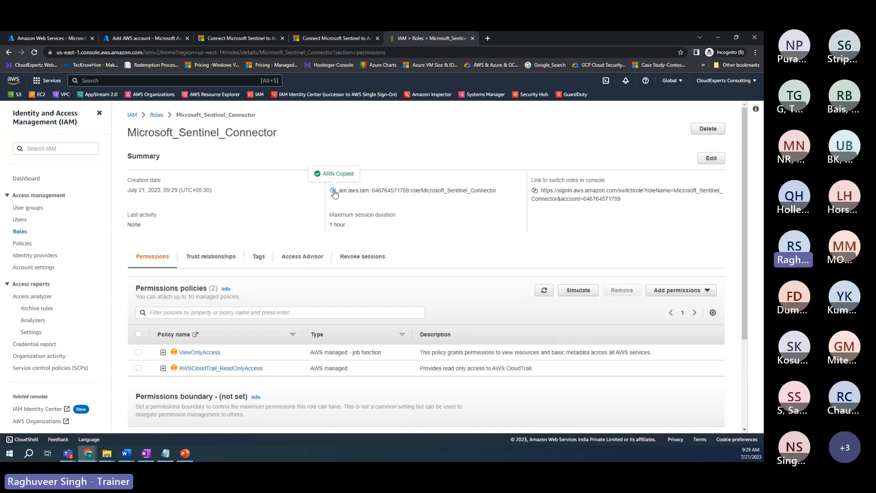
click(72, 37)
Step: Add the copied Microsoft_Sentinel_Connector role ARN to the AWS connector
click(234, 295)
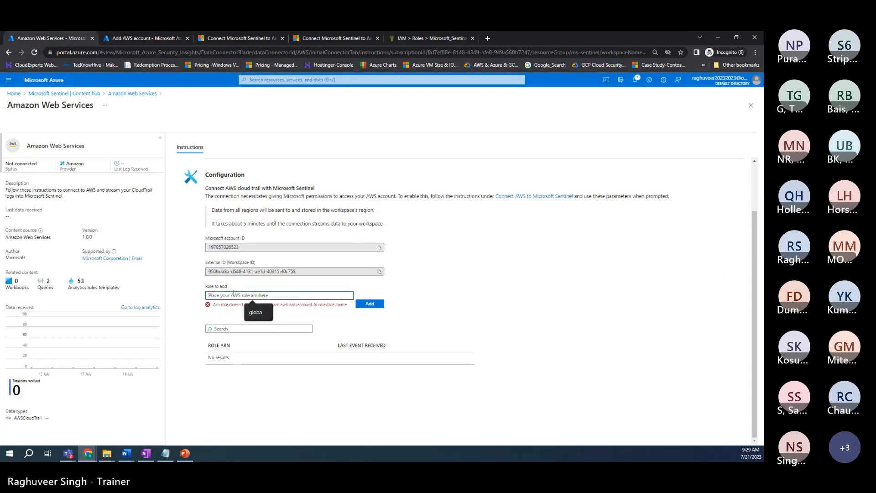
key(ctrl+v)
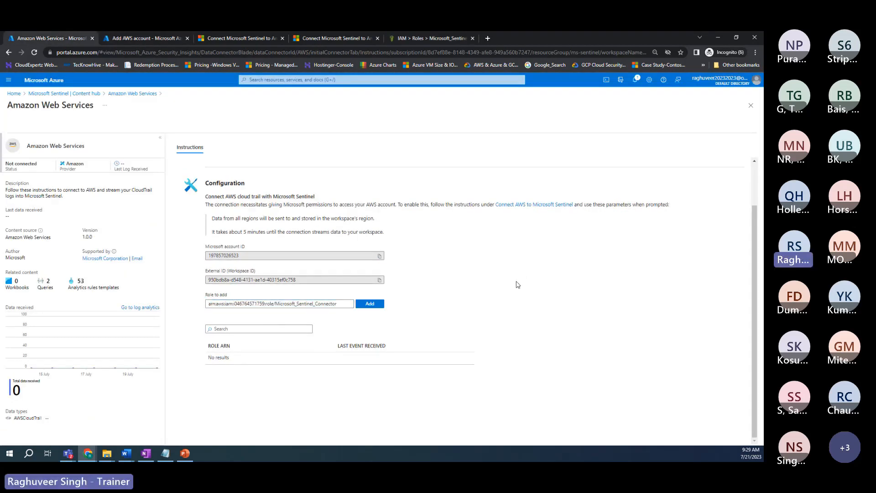
key(Return)
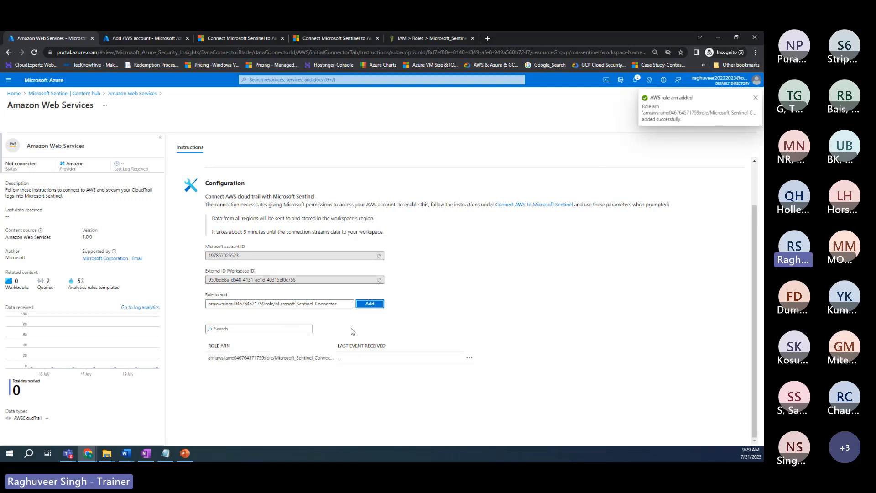
Step: Return to the Amazon Web Services solution via the Content hub breadcrumb
scroll(284, 380, up, 1)
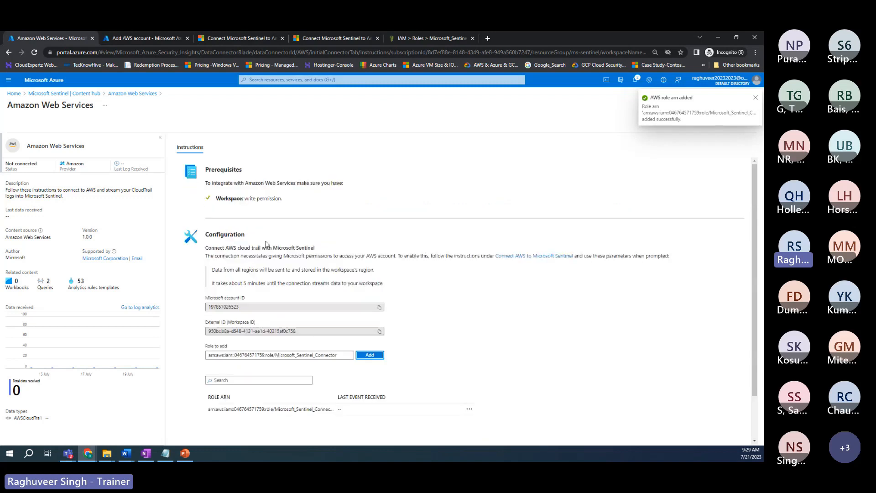
scroll(266, 244, down, 1)
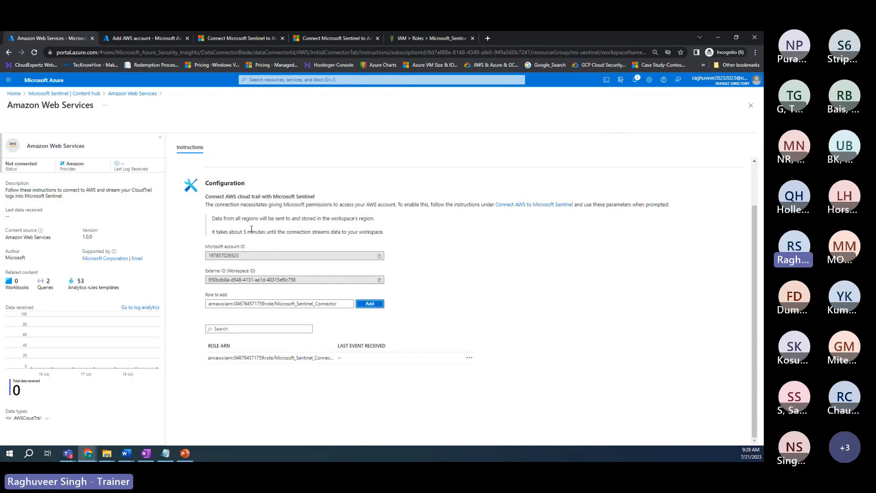
scroll(251, 229, up, 1)
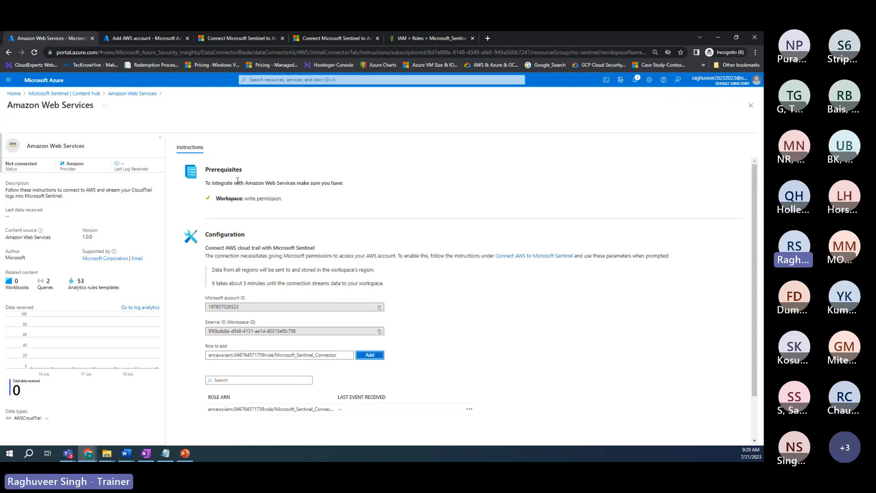
scroll(240, 267, down, 1)
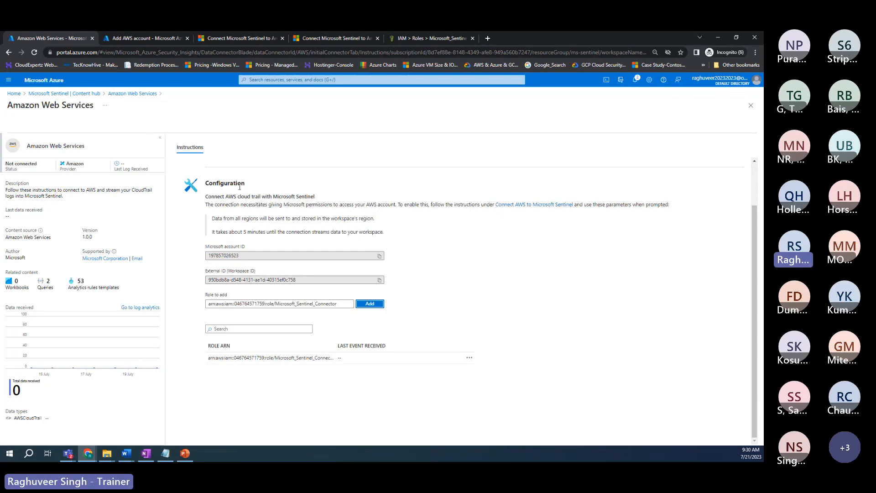
click(90, 94)
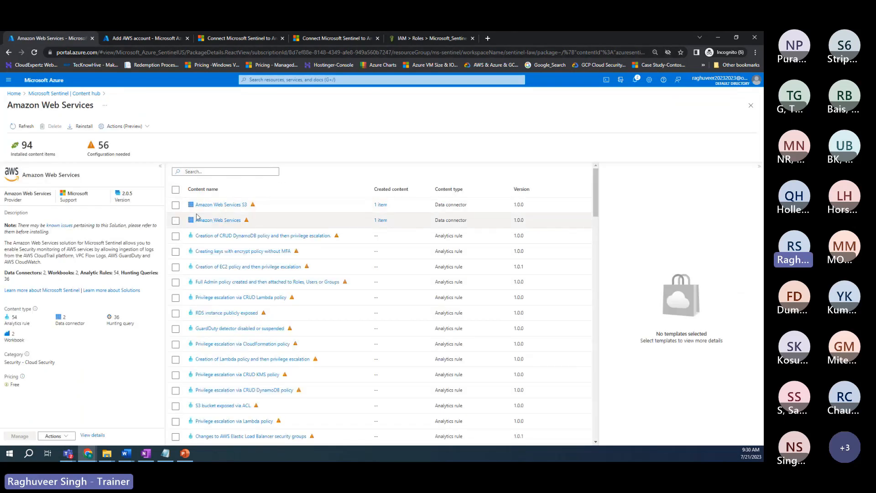
Step: Open the Amazon Web Services S3 (Preview) connector page and scroll to its Add connection fields
click(176, 205)
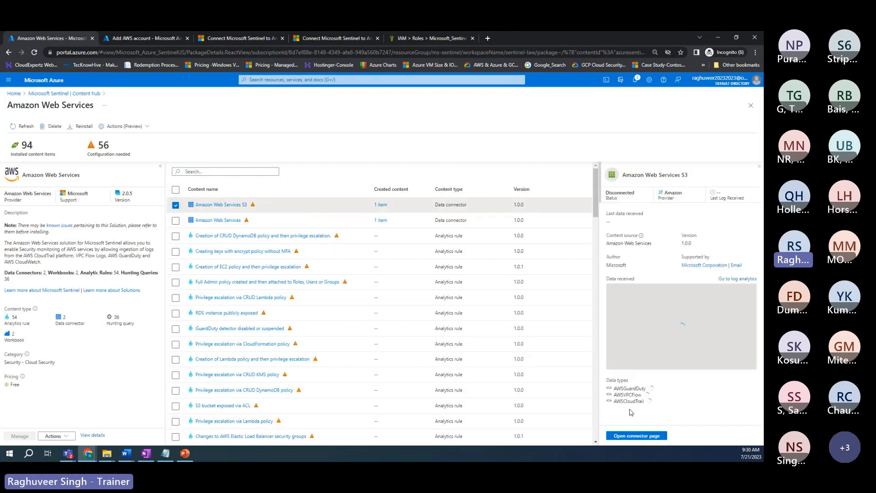
click(629, 437)
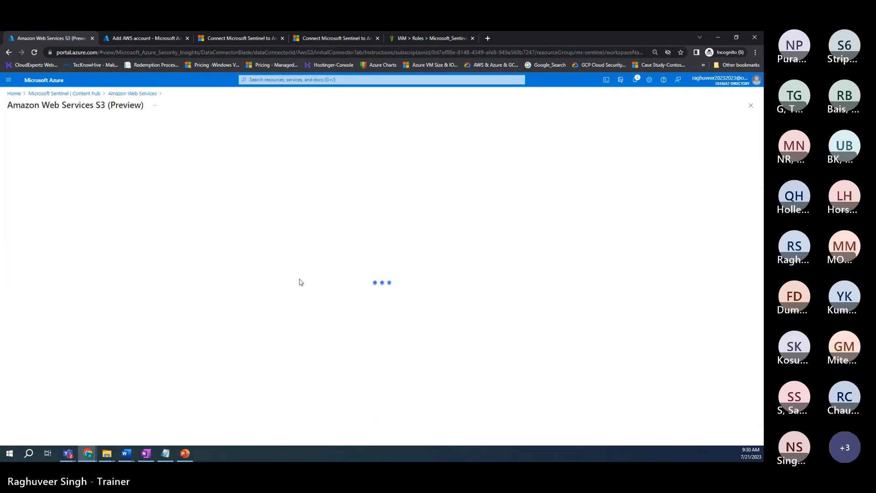
scroll(270, 219, down, 4)
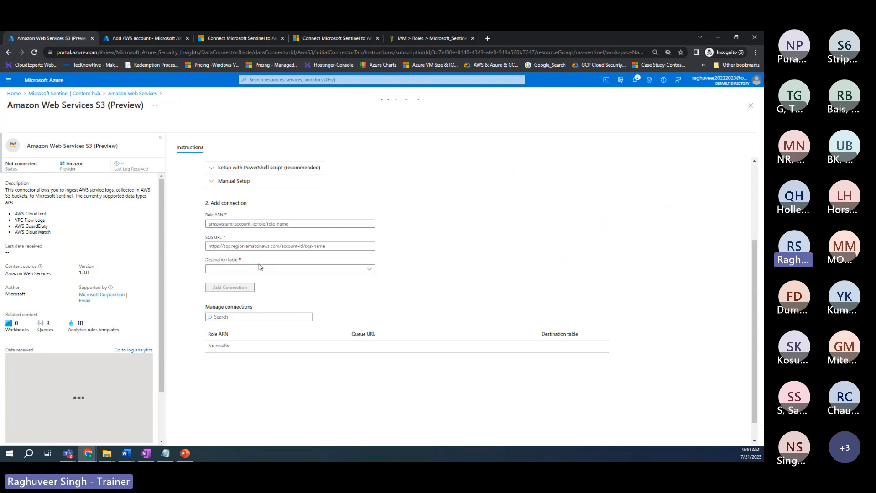
scroll(258, 256, up, 3)
scroll(257, 247, down, 3)
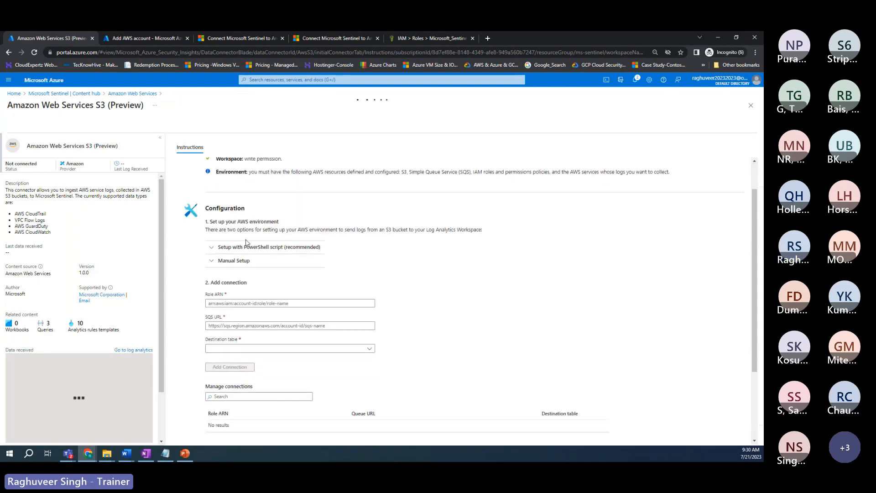
click(228, 223)
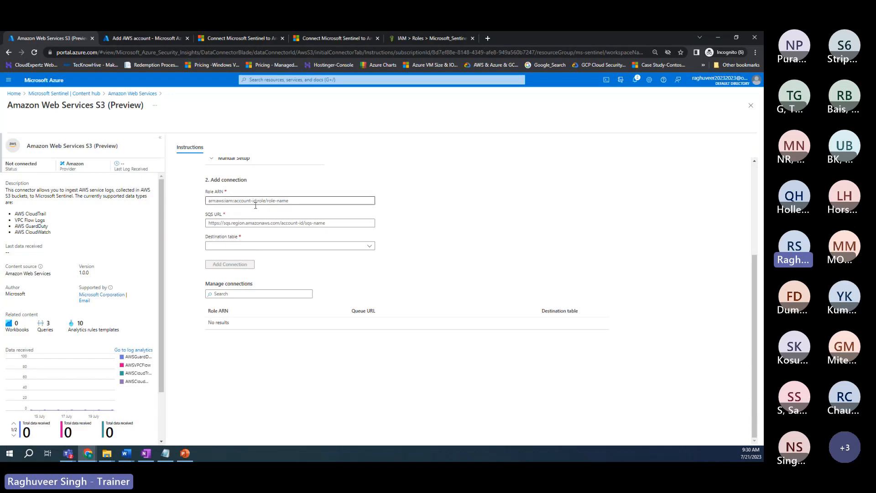
scroll(263, 177, up, 1)
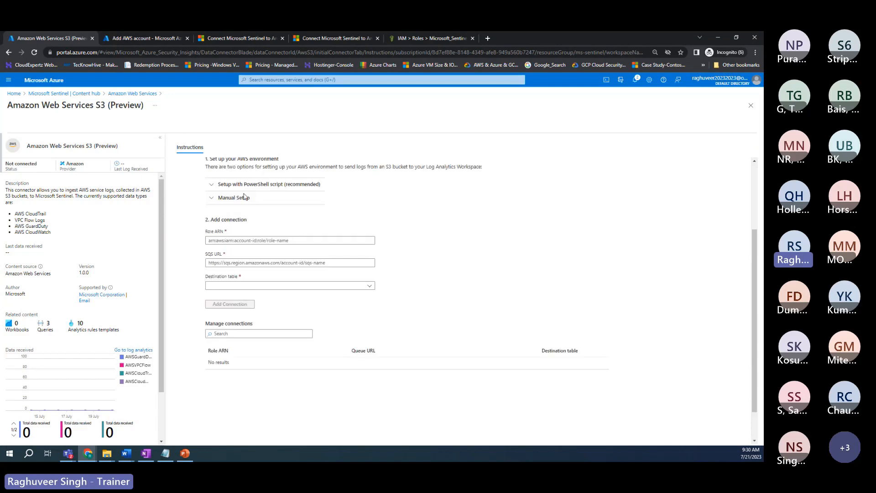
Step: Switch to the Microsoft Learn Sentinel AWS article and highlight its mention of the SQS queue
click(348, 40)
scroll(326, 170, up, 8)
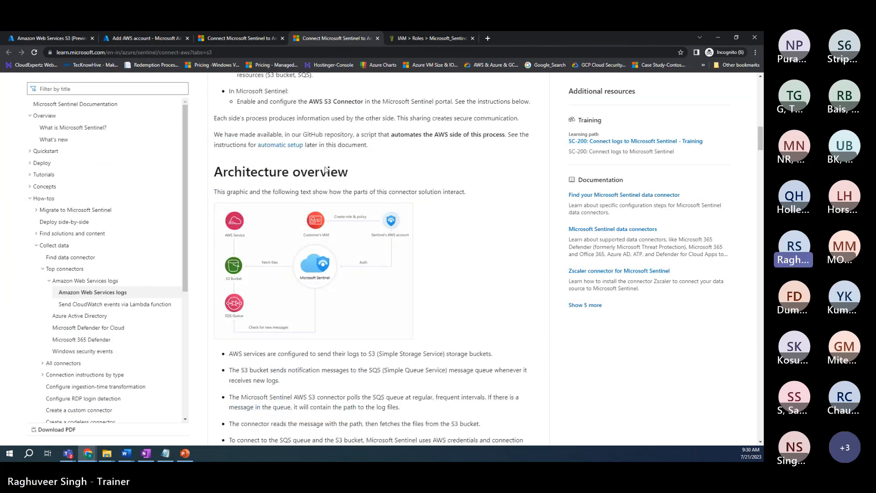
scroll(326, 169, up, 10)
scroll(385, 201, down, 10)
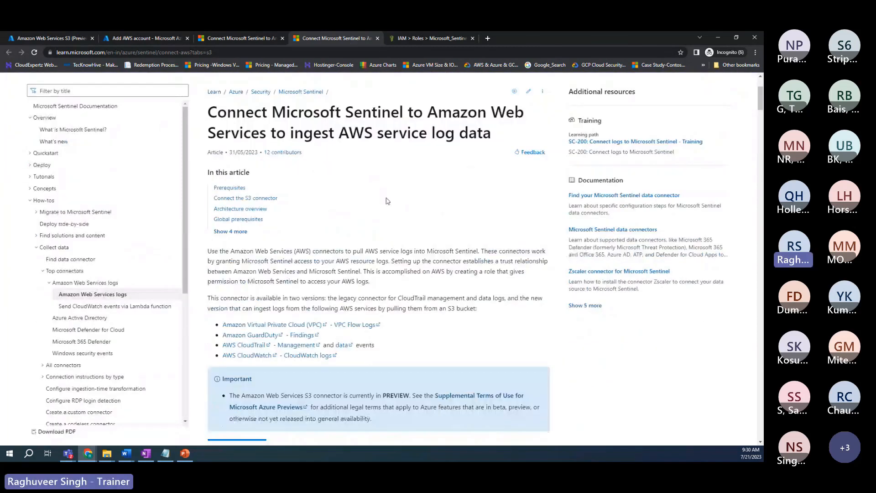
scroll(370, 205, down, 4)
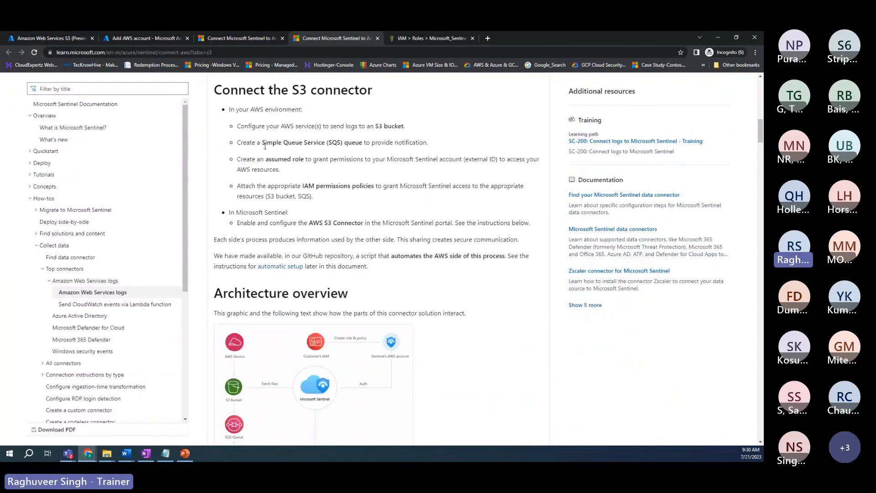
drag(261, 143, 355, 143)
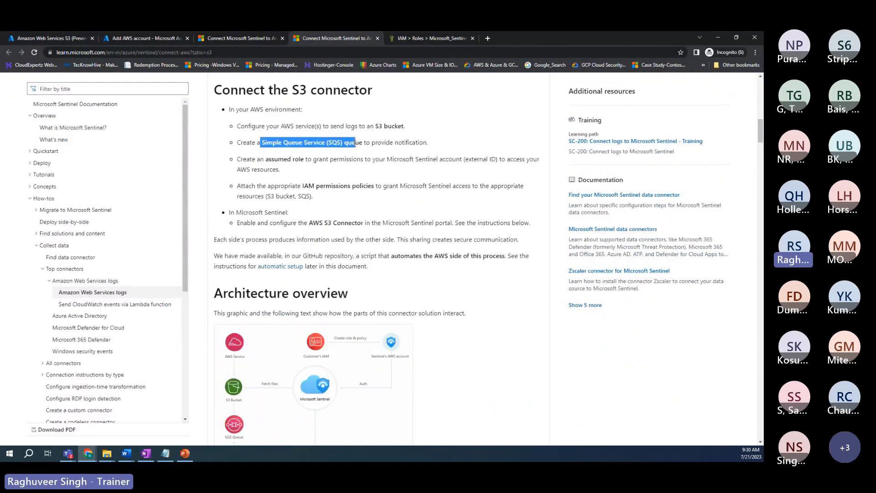
Step: Read further through the article's Instructions, then return to the Amazon Web Services S3 connector page
scroll(346, 178, down, 4)
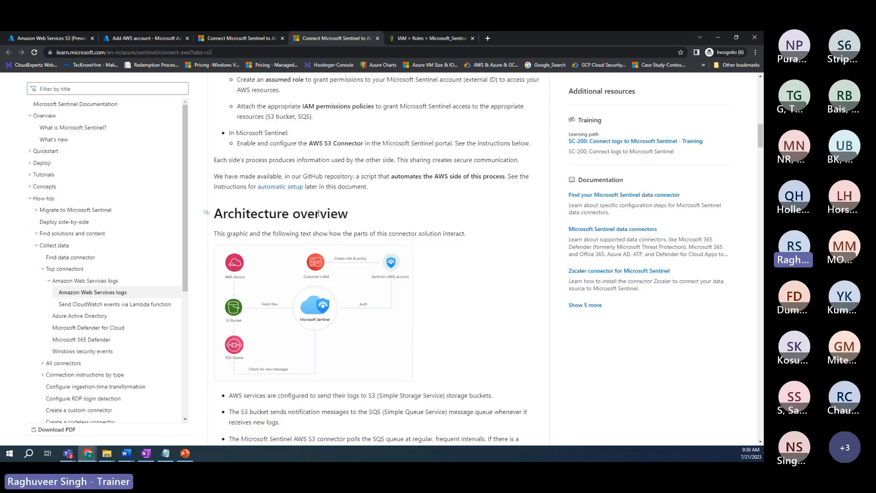
scroll(333, 295, down, 6)
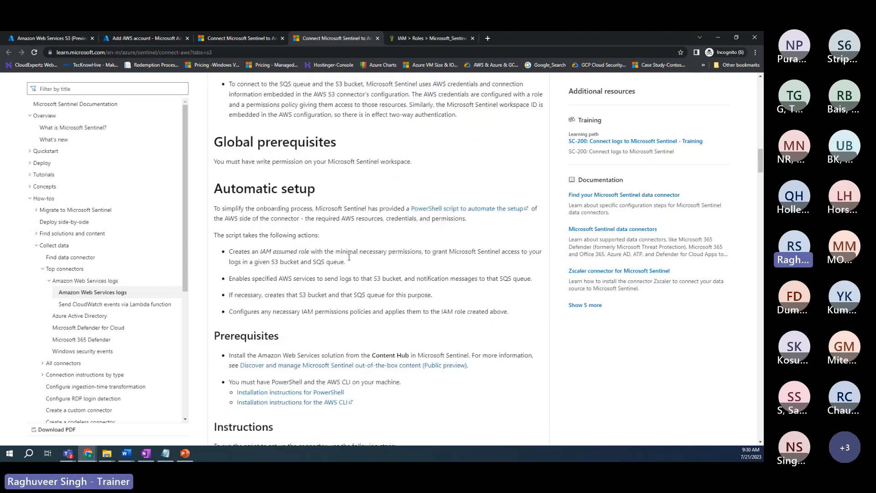
scroll(333, 294, down, 2)
drag(341, 211, 375, 211)
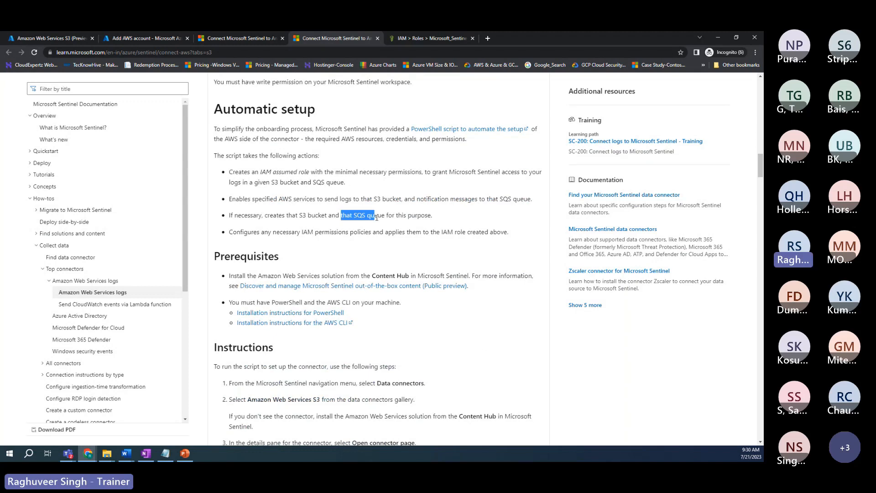
scroll(348, 278, down, 4)
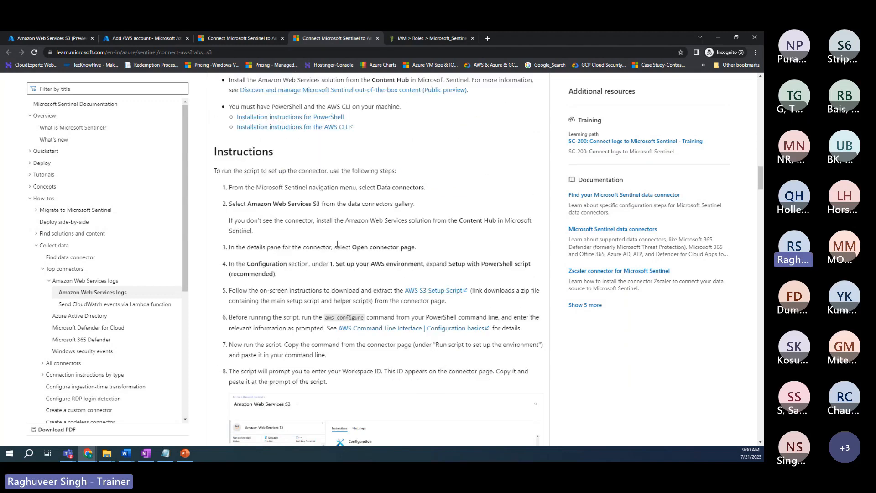
click(144, 38)
click(50, 36)
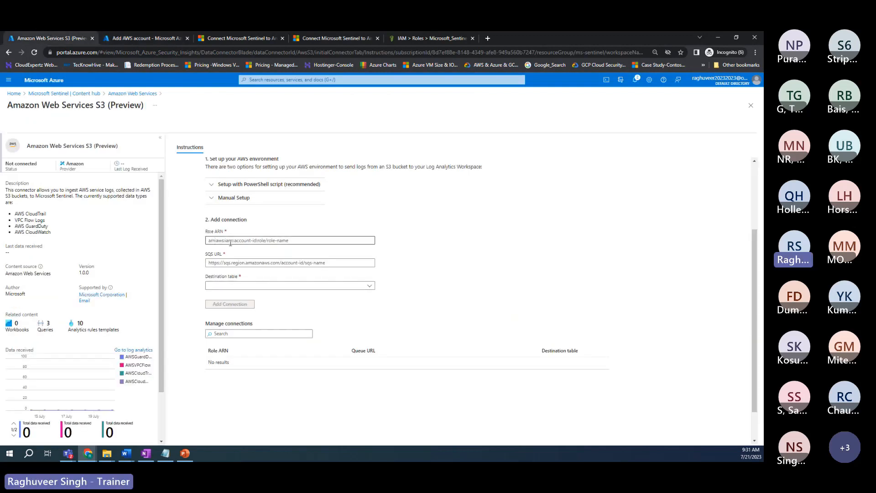
Step: Choose AWSCloudWatch as the destination table for the new S3 connection
click(210, 263)
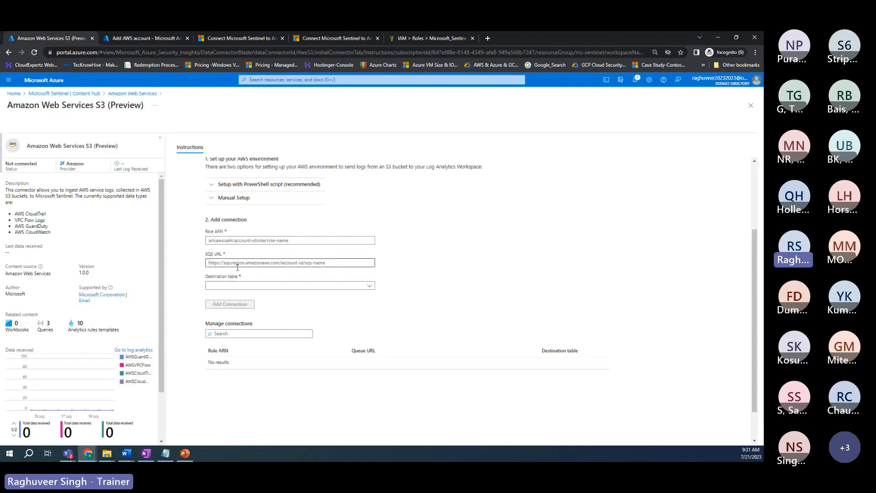
click(237, 285)
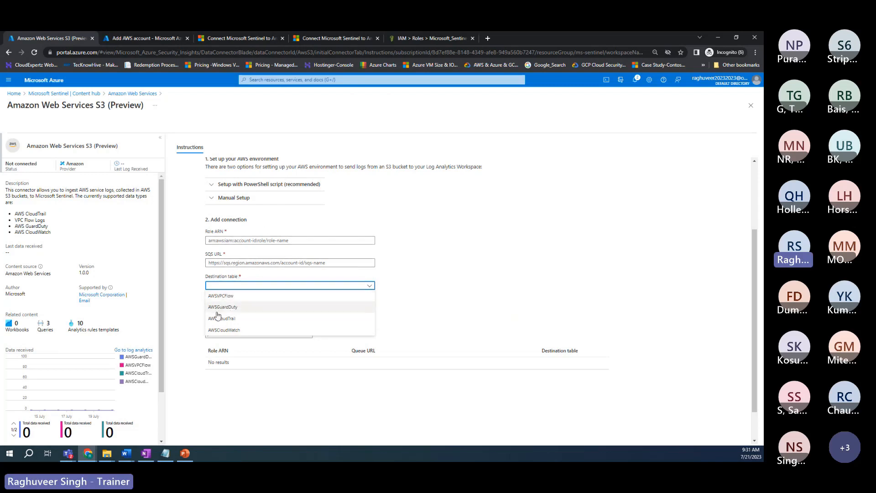
click(214, 330)
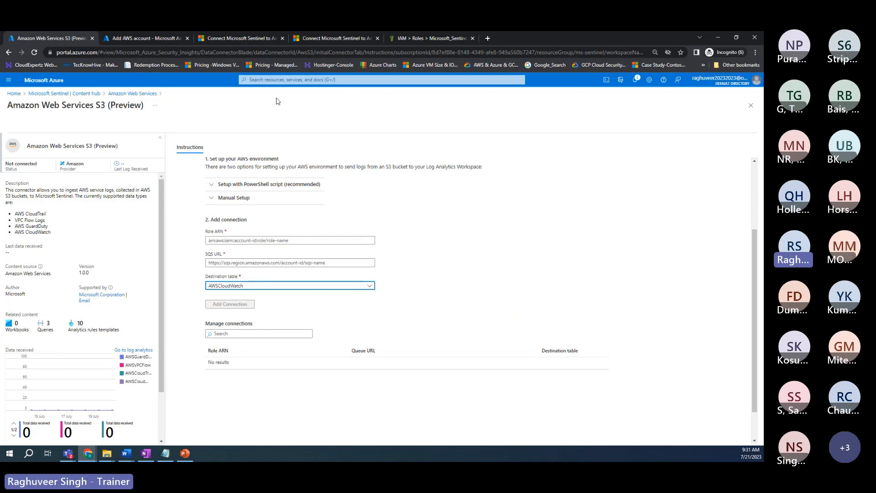
Step: Scroll the 'Connect Microsoft Sentinel to Amazon Web Services' Learn article back to its title
click(250, 40)
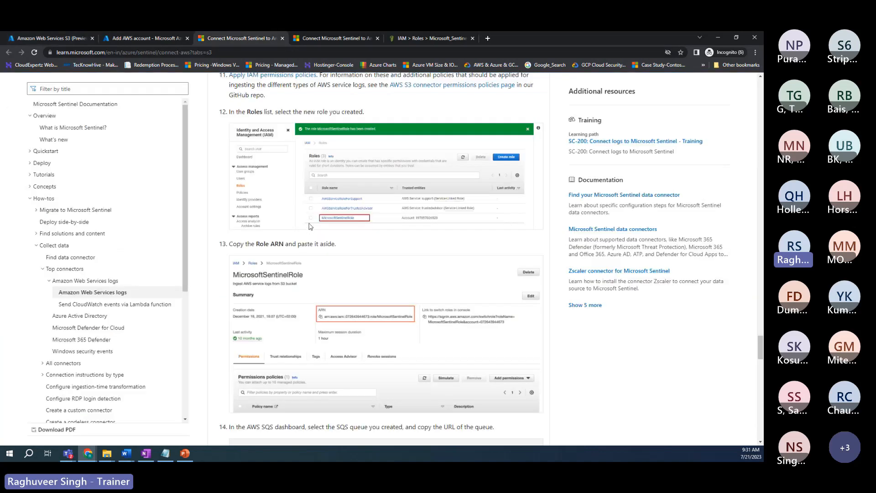
scroll(309, 227, up, 5)
scroll(309, 227, up, 15)
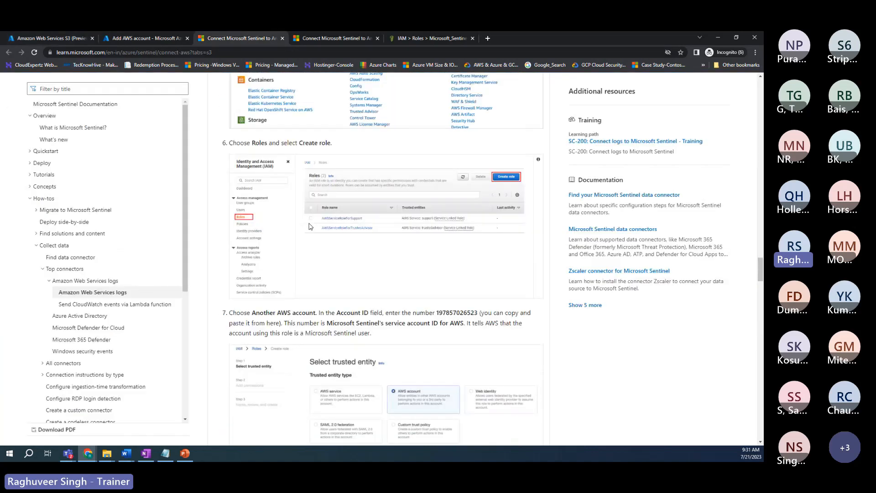
scroll(319, 186, up, 20)
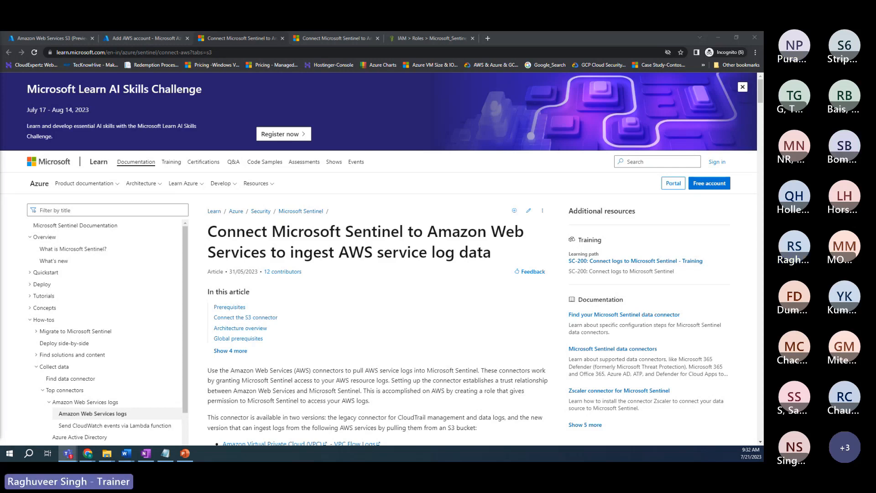
Step: Return to the Sentinel Content hub, discarding the unsaved S3 connector edits
click(154, 39)
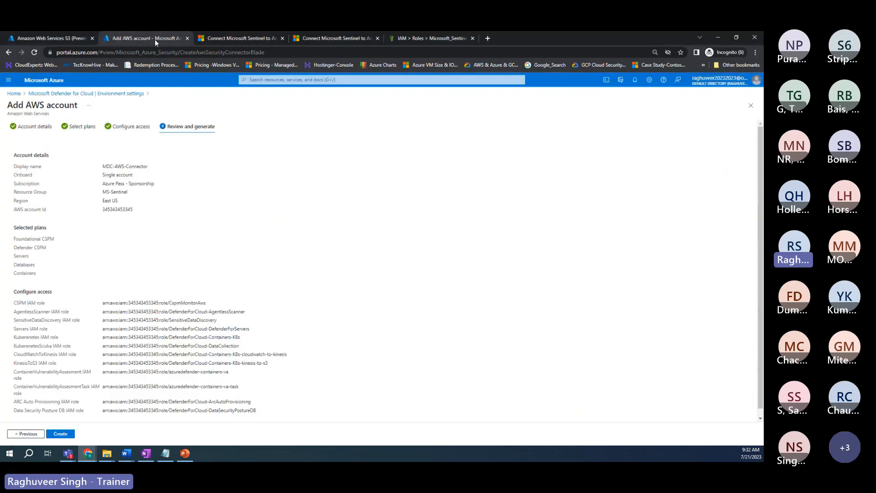
click(62, 37)
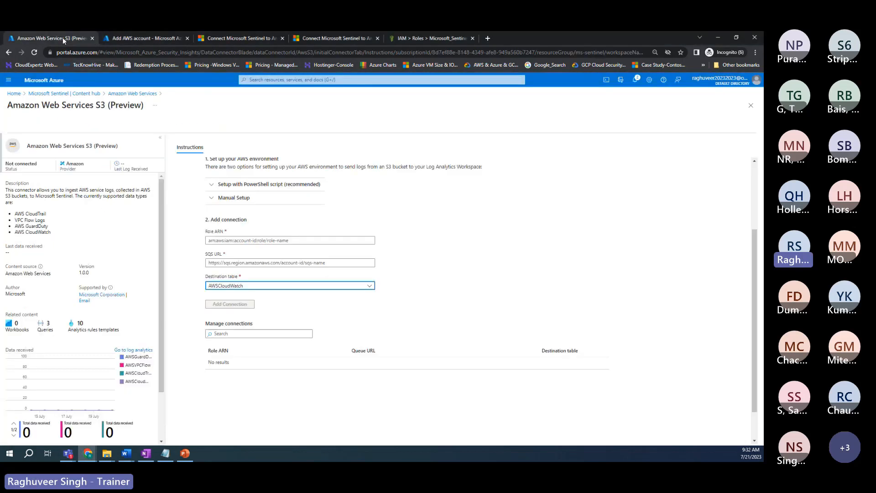
click(39, 94)
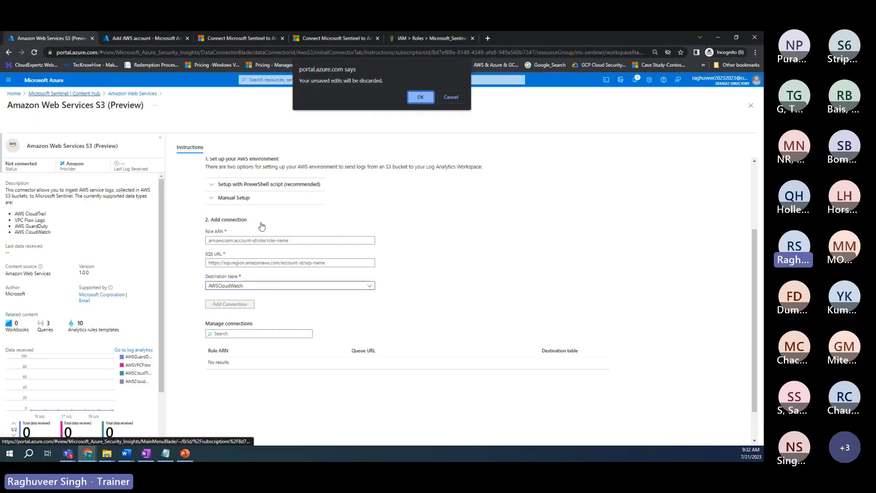
click(419, 98)
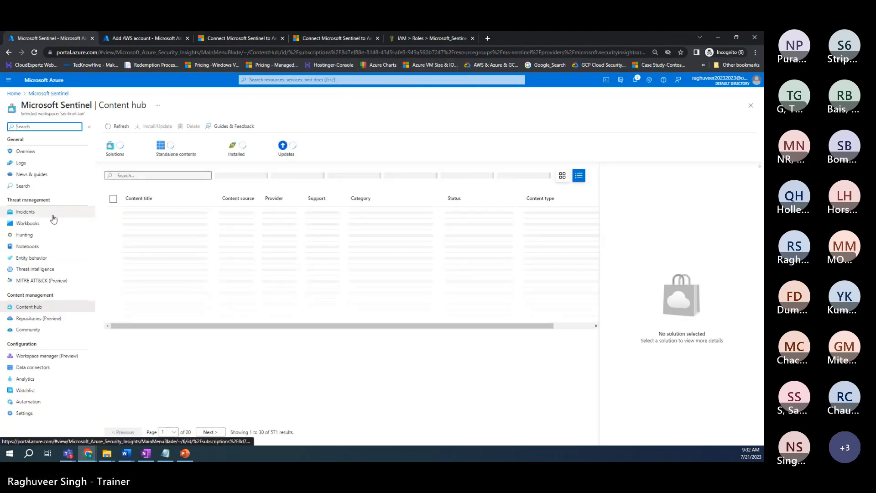
Step: Search Log Analytics workspaces and open the Sentinel-LAW workspace
click(279, 79)
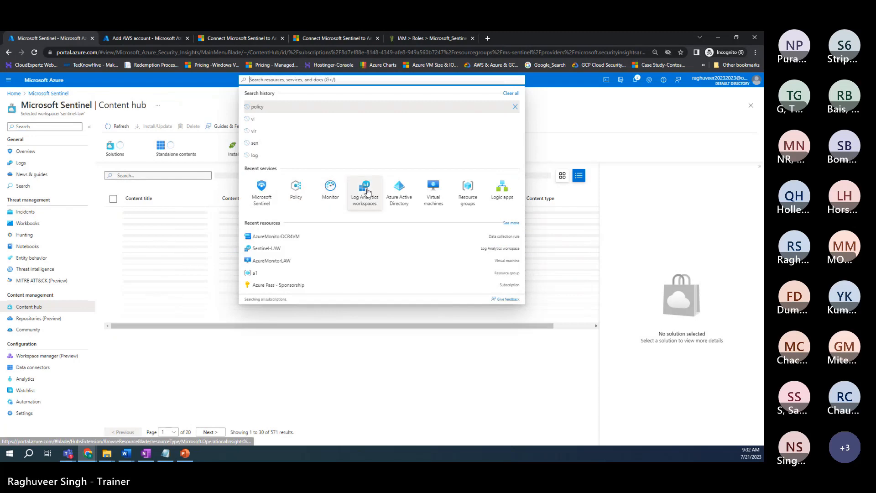
click(367, 191)
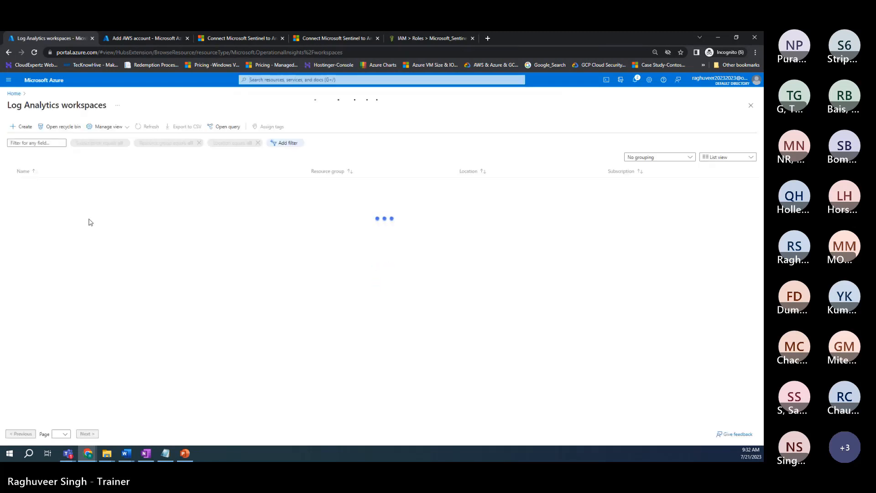
click(45, 206)
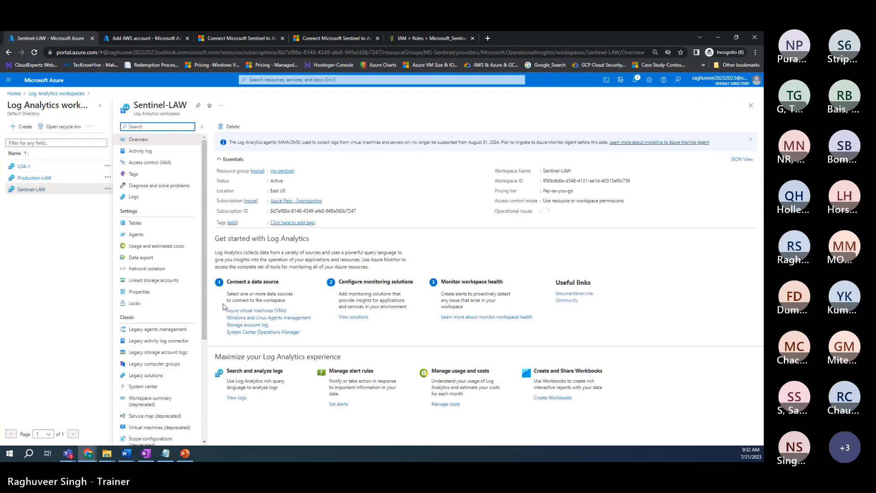
Step: Check Sentinel-LAW's Linux server agents and install instructions, then its Windows server agents
click(146, 236)
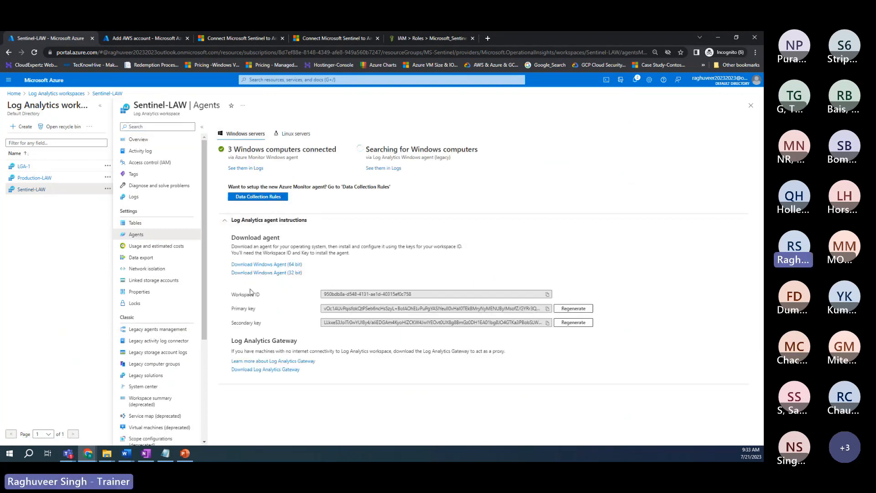
click(295, 134)
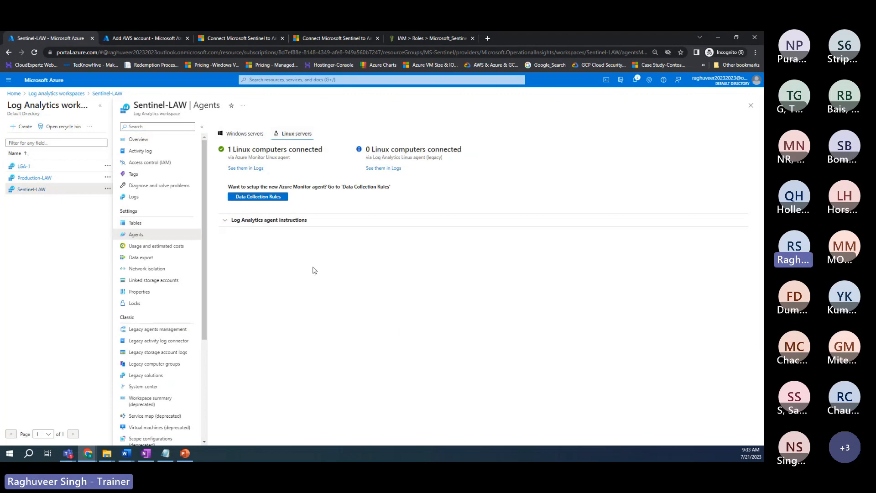
click(246, 226)
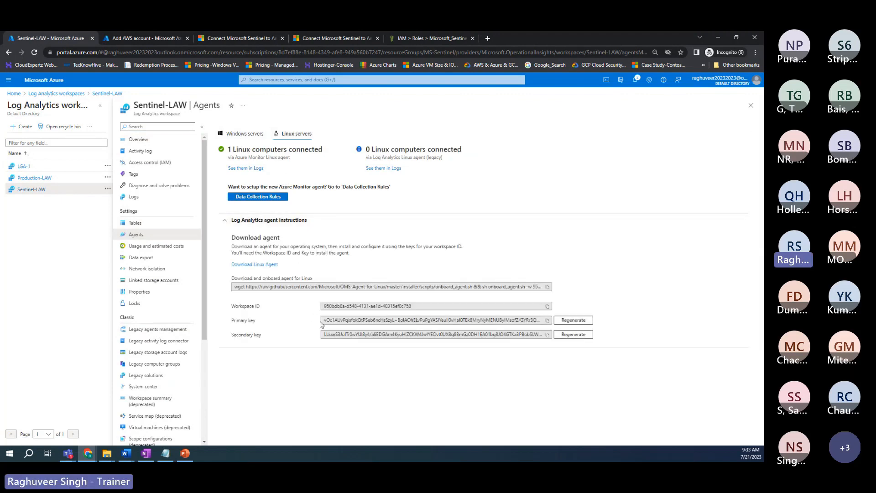
click(241, 133)
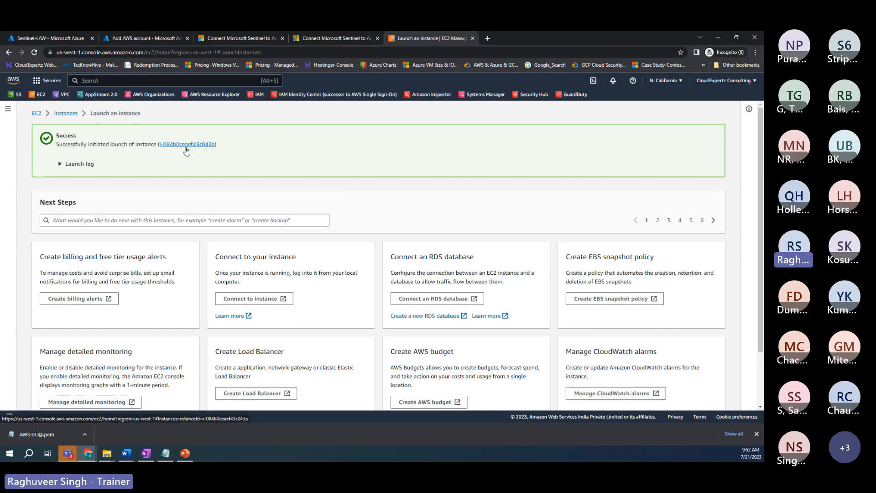
Step: Download the AWS-EC2 instance's RDP client file and save it to Downloads
click(186, 145)
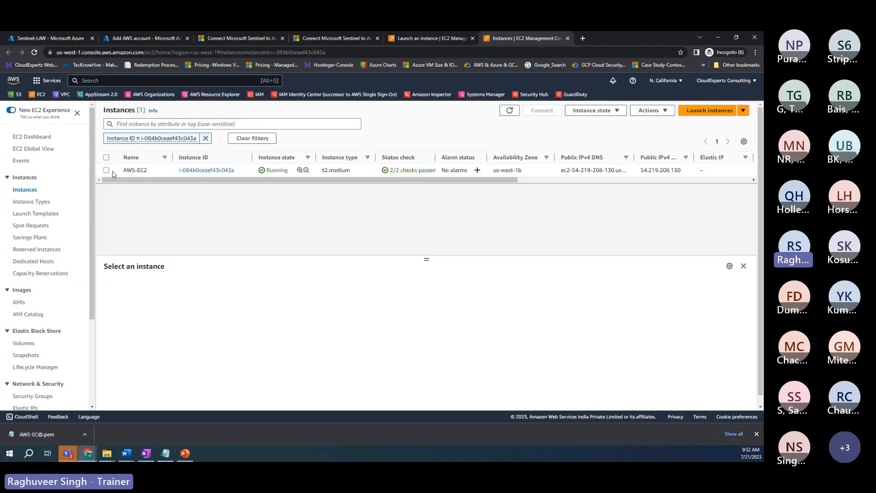
click(404, 170)
click(542, 111)
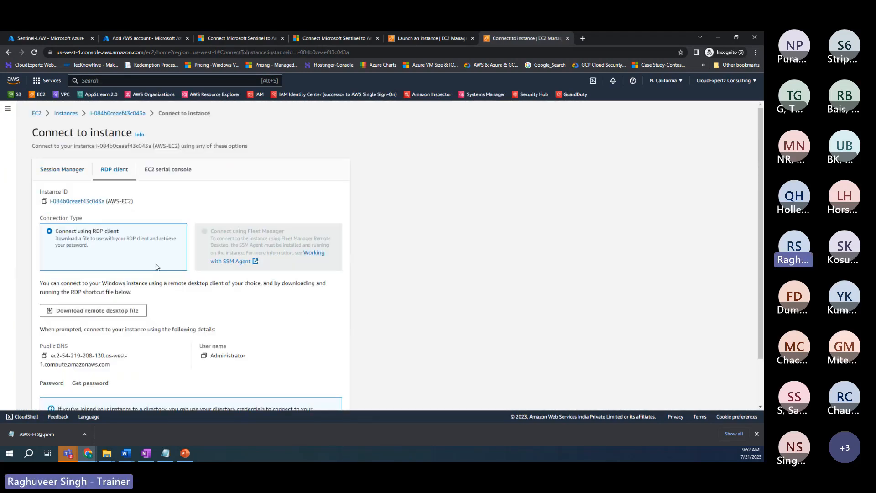
click(93, 310)
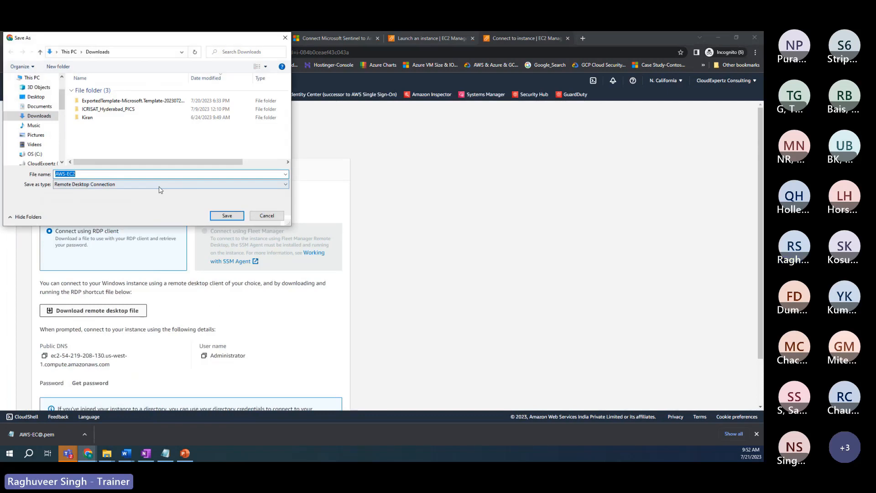
click(225, 217)
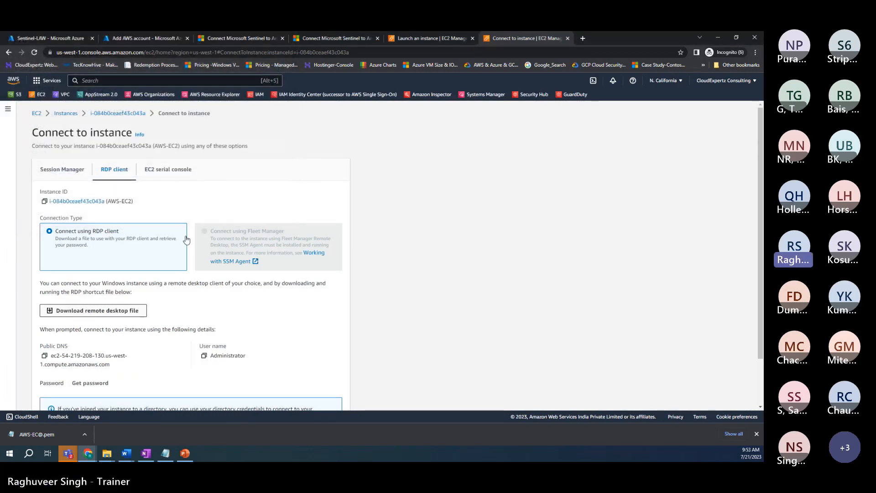
Step: Launch the AWS-EC2.rdp connection, then go to Get Windows password
scroll(187, 239, down, 2)
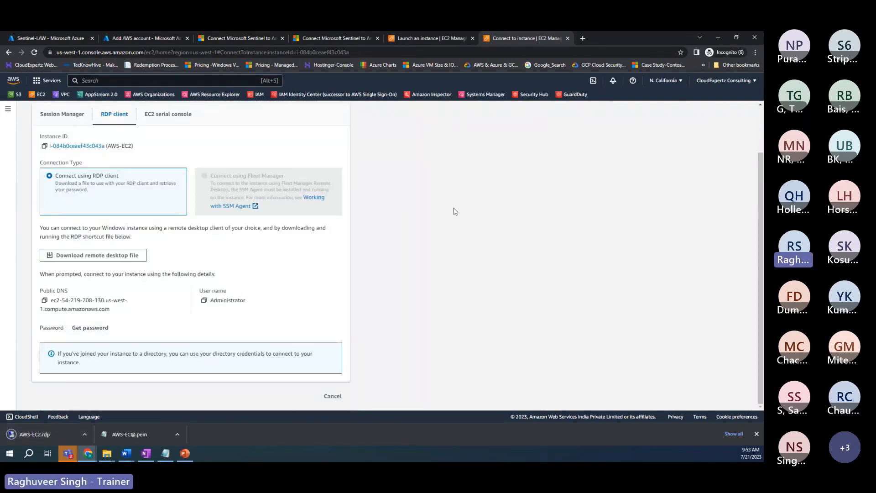
click(40, 433)
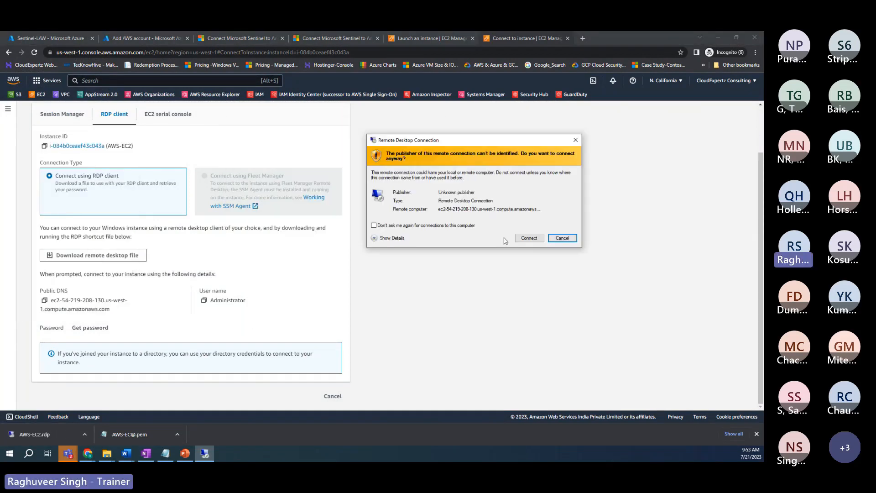
click(529, 237)
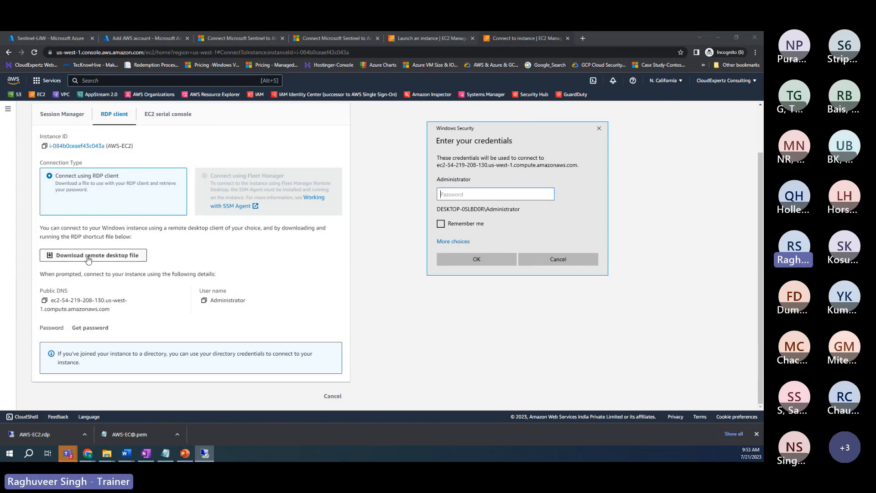
click(95, 332)
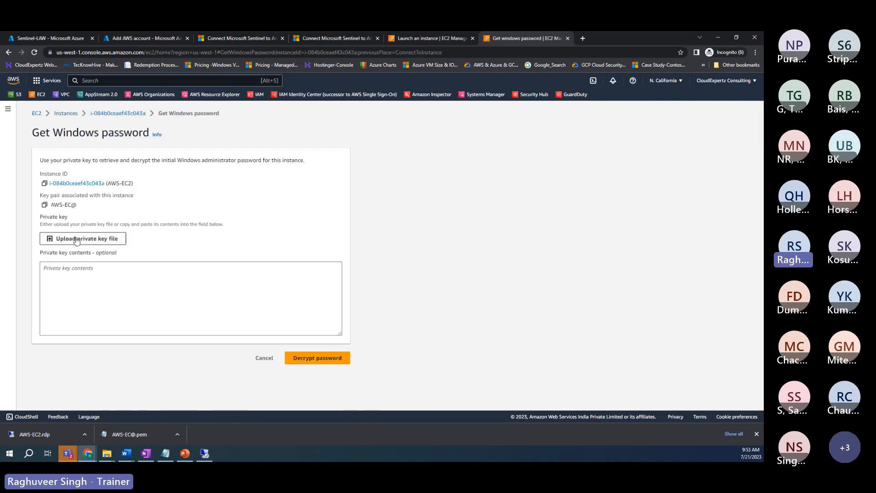
Step: Decrypt the Windows administrator password using the AWS-EC@ key file from Downloads
click(77, 238)
click(38, 135)
click(99, 139)
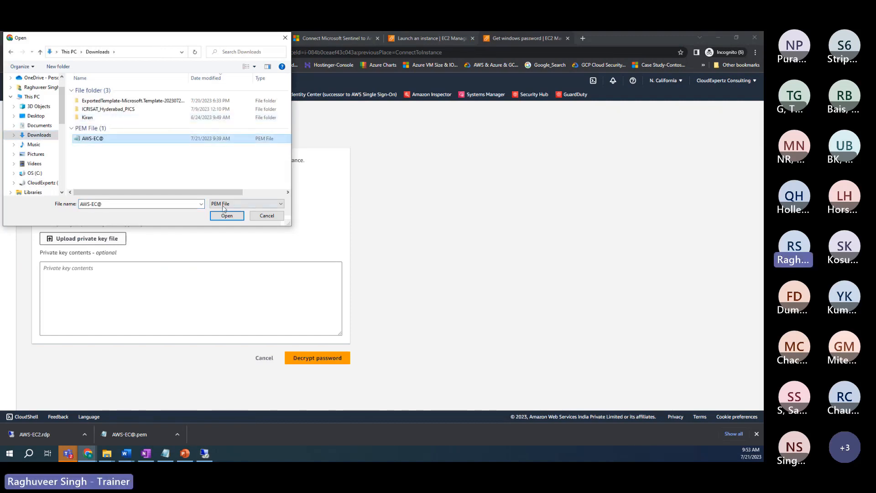
click(226, 216)
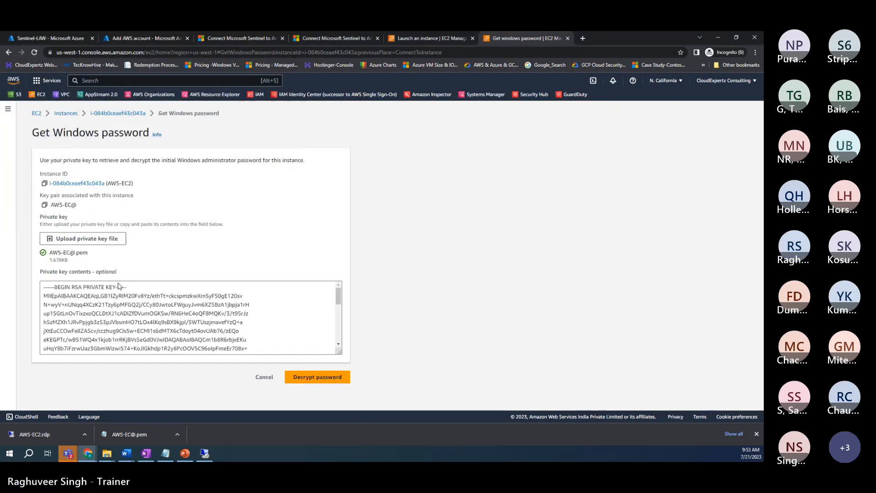
click(318, 383)
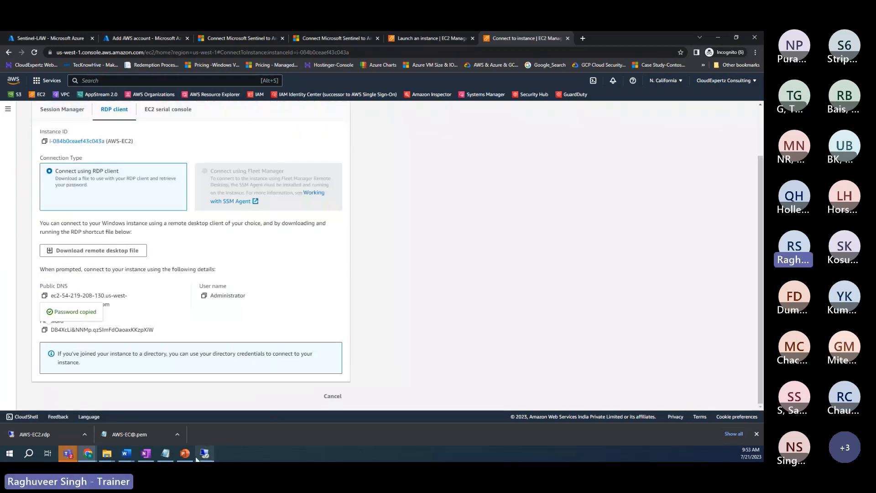
Step: Paste the decrypted password into the RDP credentials prompt and connect full screen
key(ctrl+v)
key(Return)
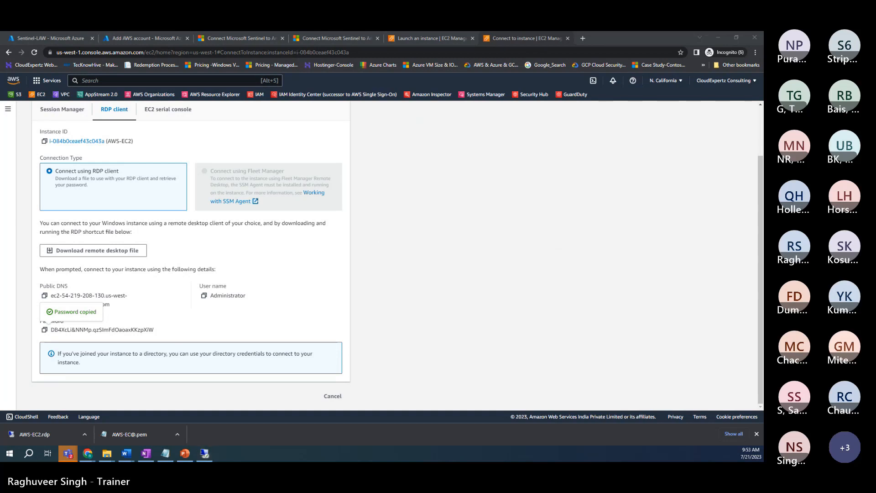
click(572, 116)
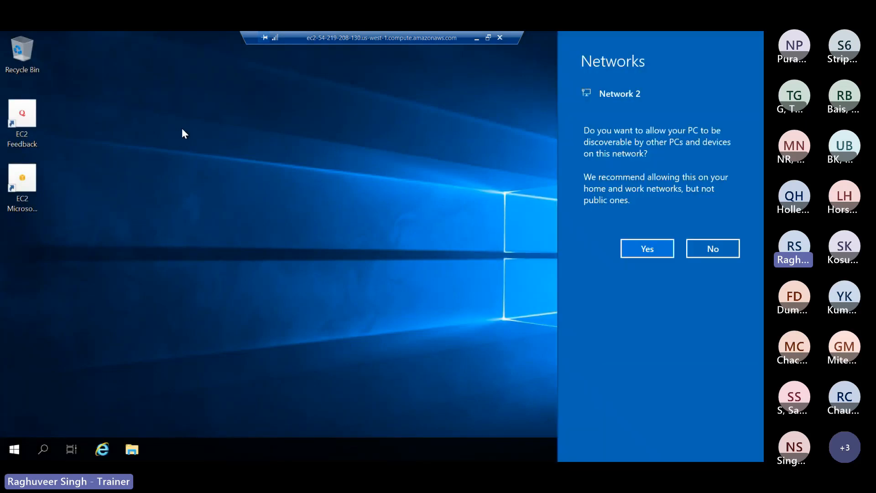
Step: Decline network discovery, dismiss and close Internet Explorer, then launch Server Manager from Start
click(715, 254)
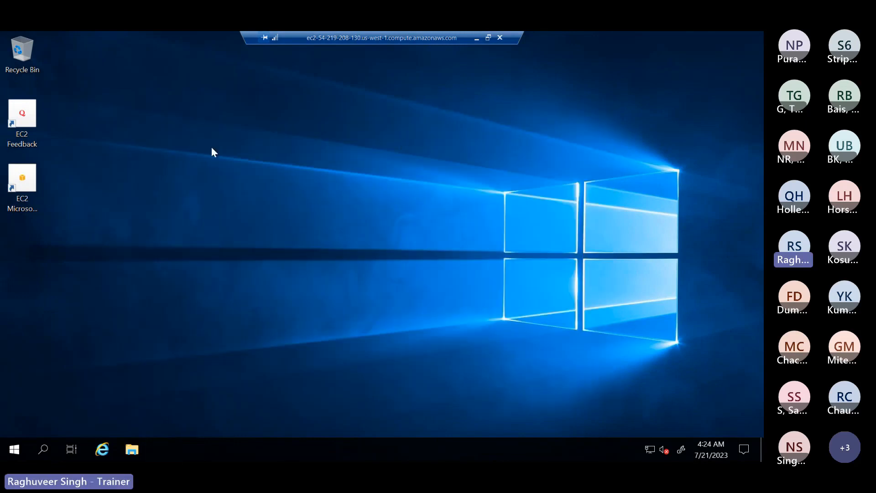
click(102, 451)
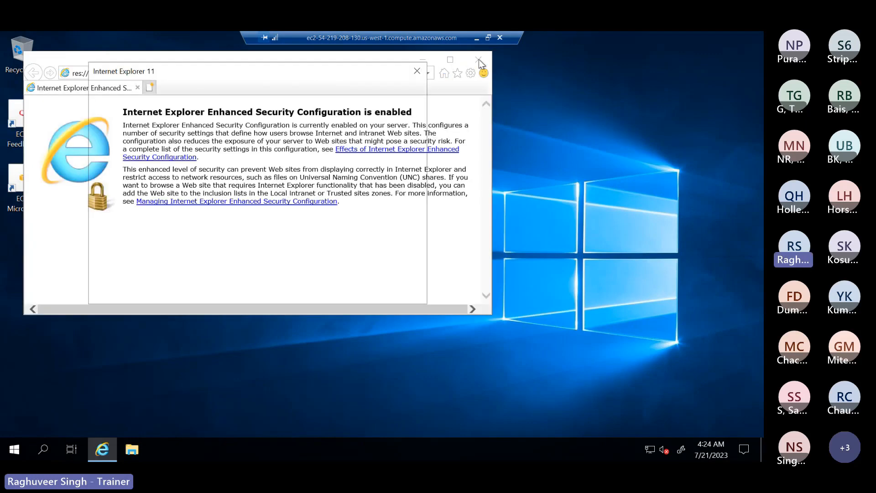
click(418, 71)
click(478, 59)
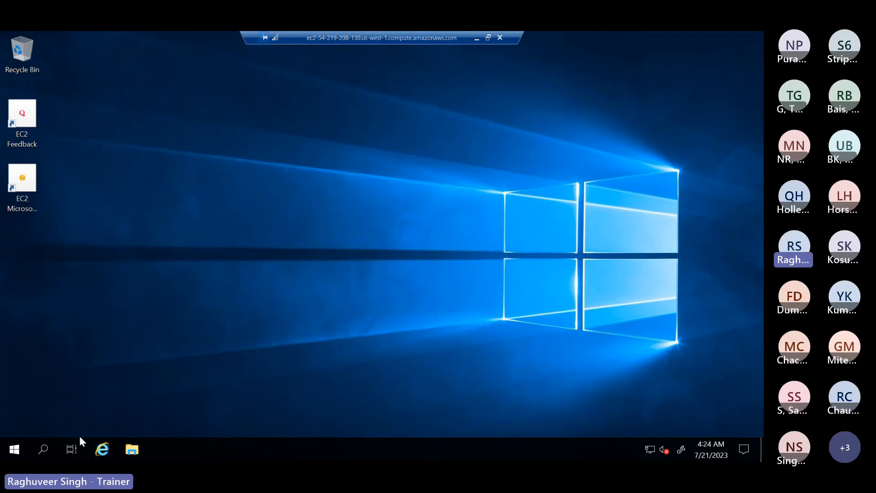
click(16, 448)
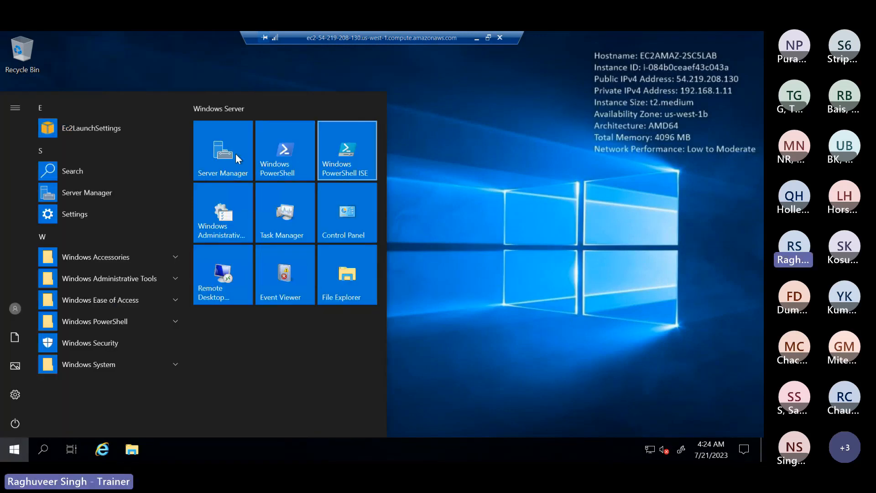
click(215, 153)
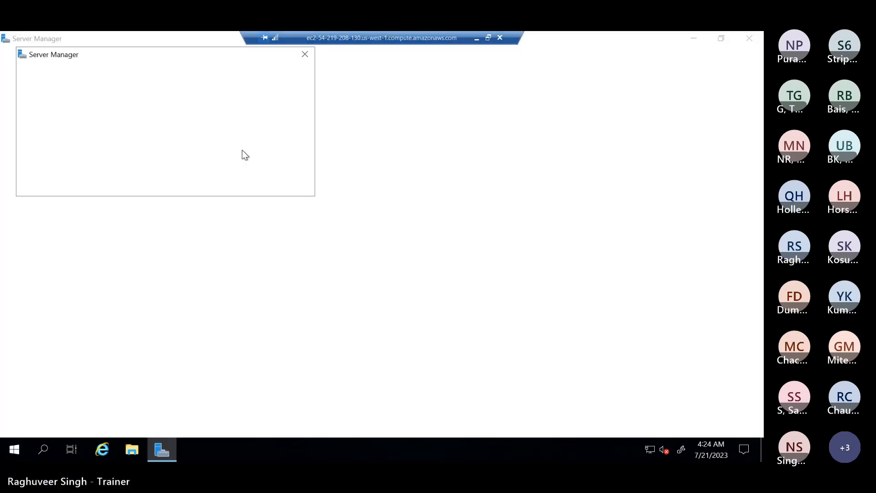
Step: Permanently dismiss the Windows Admin Center promotion and show Local Server properties
click(68, 180)
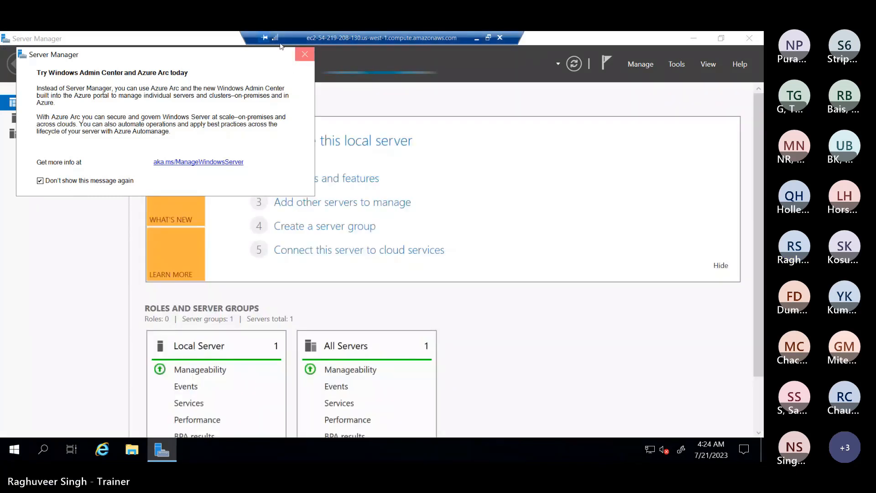
click(305, 54)
click(51, 118)
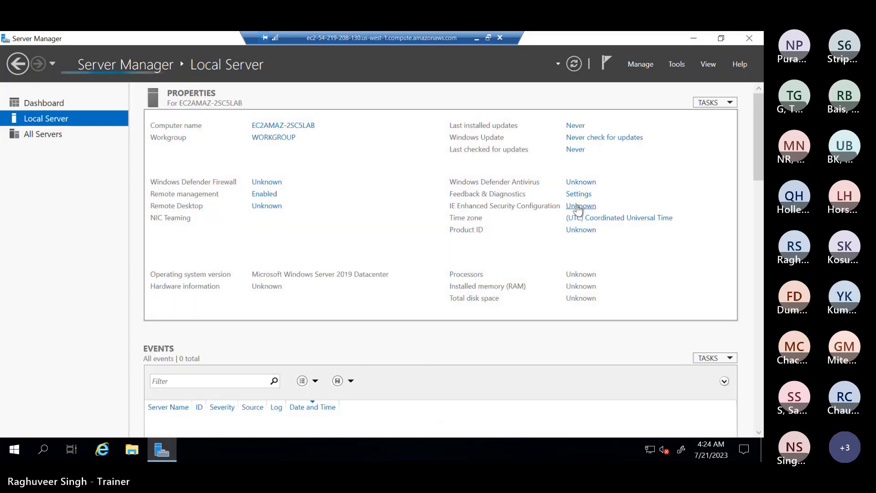
Step: Turn IE Enhanced Security Configuration off for administrators and users, then close Server Manager
click(580, 206)
click(305, 224)
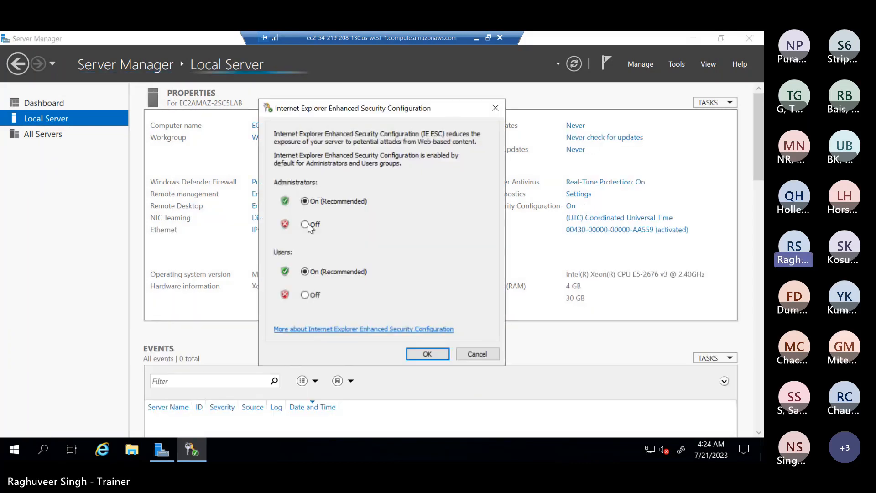
click(305, 294)
click(424, 350)
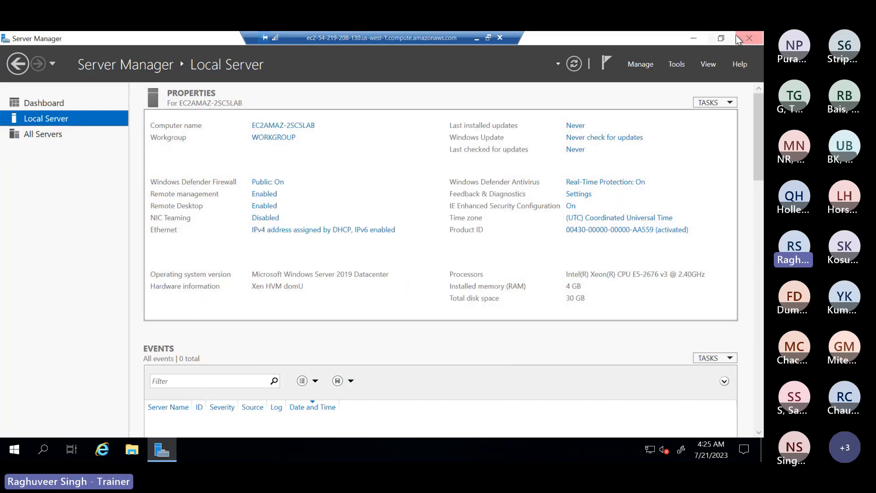
click(749, 38)
click(103, 450)
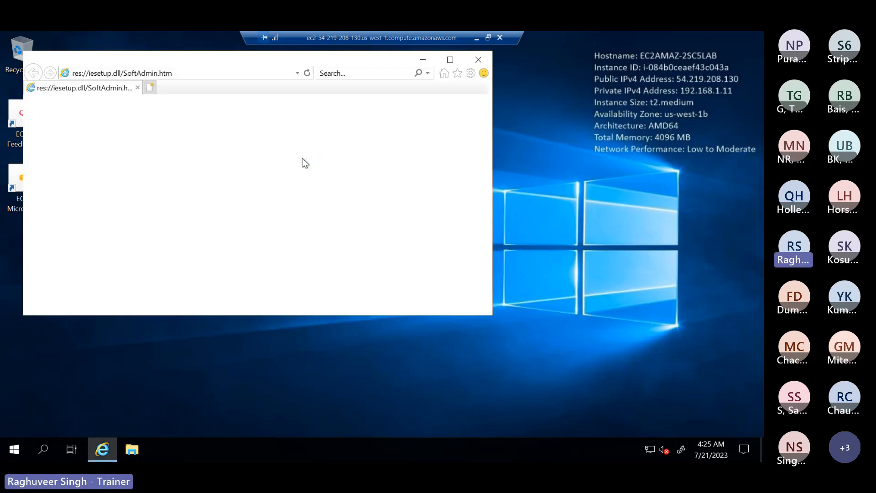
Step: Try loading portal.azure.com in Internet Explorer, then close that browser window
click(132, 75)
text(por)
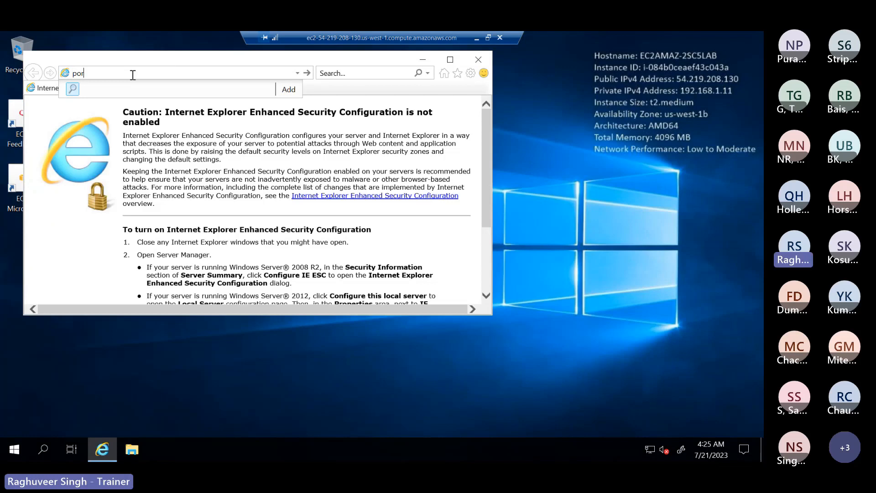
text(ta)
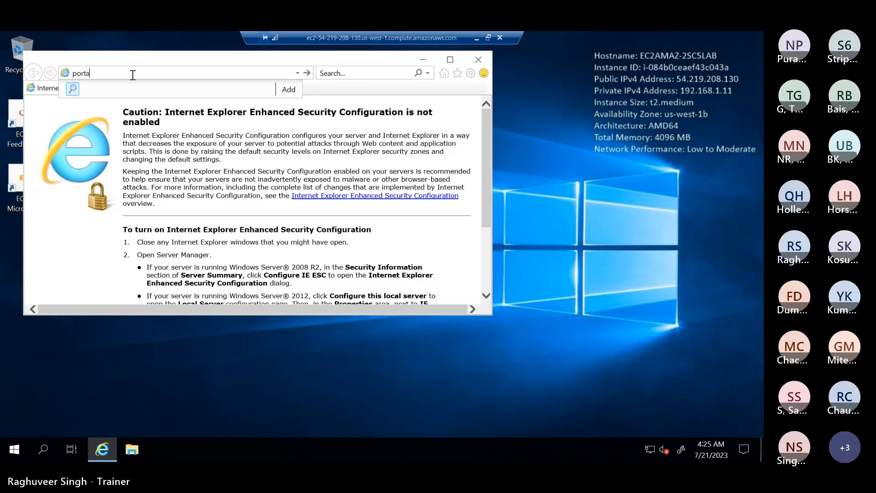
text(l.azure.com)
key(Return)
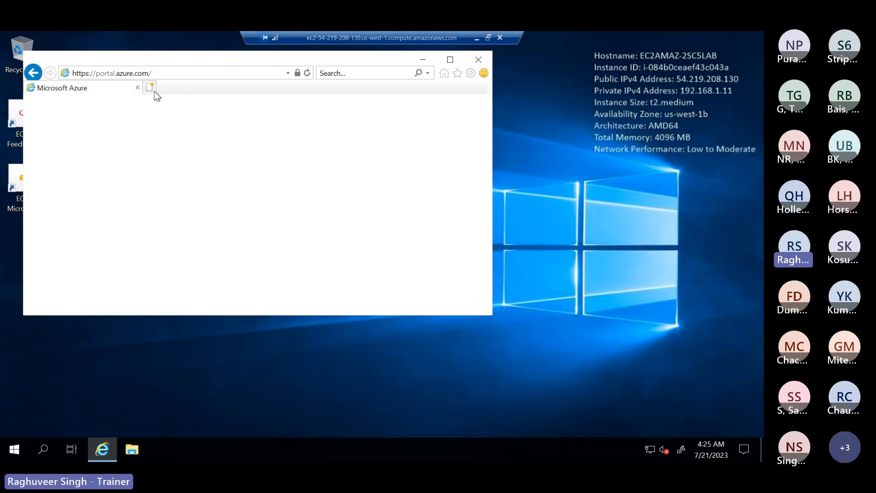
drag(284, 83, 524, 76)
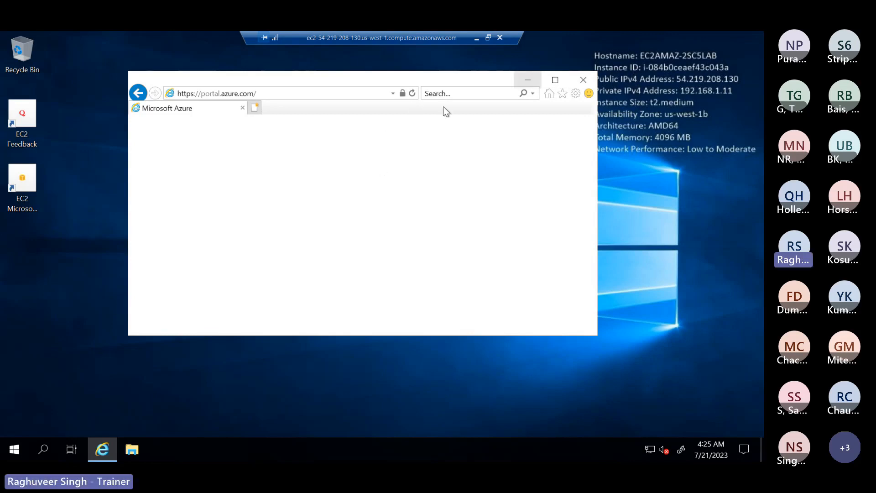
click(581, 80)
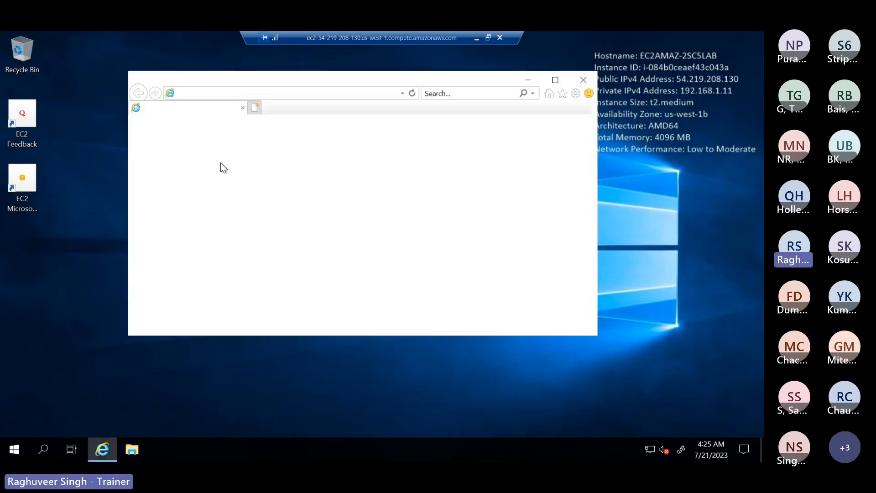
Step: Go to Google, accept its suggestion to get Chrome, and maximize the browser
click(225, 94)
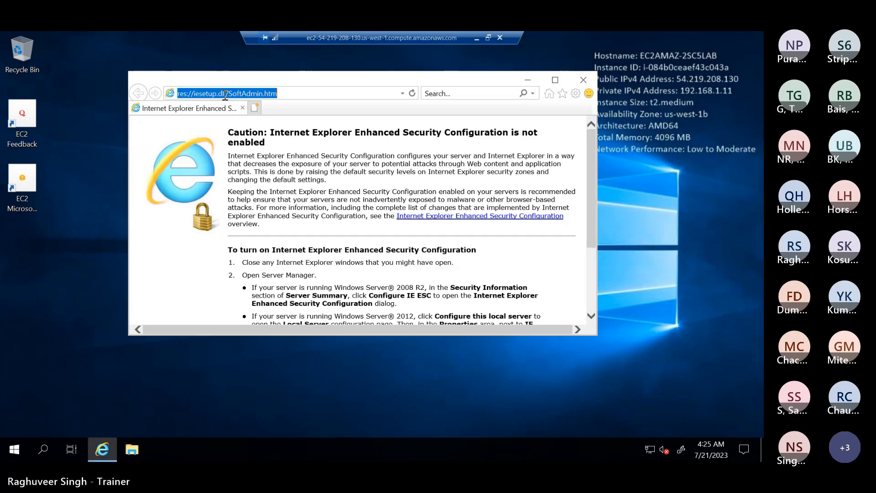
text(google)
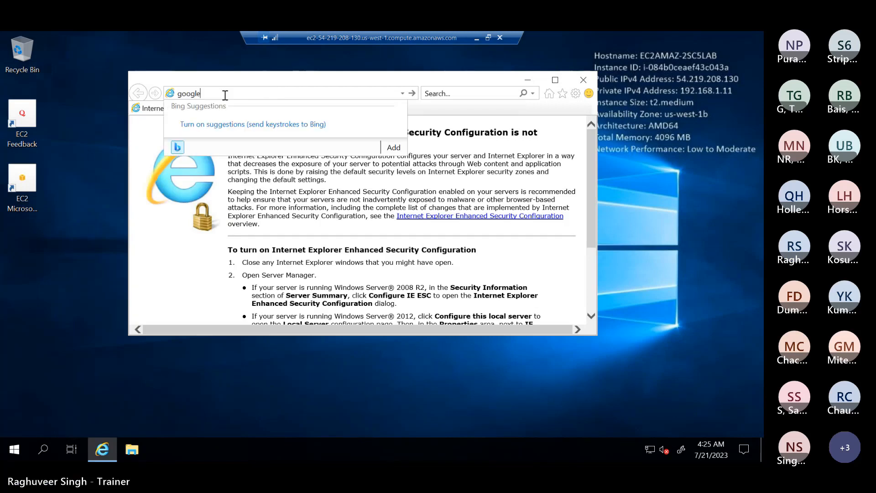
key(Return)
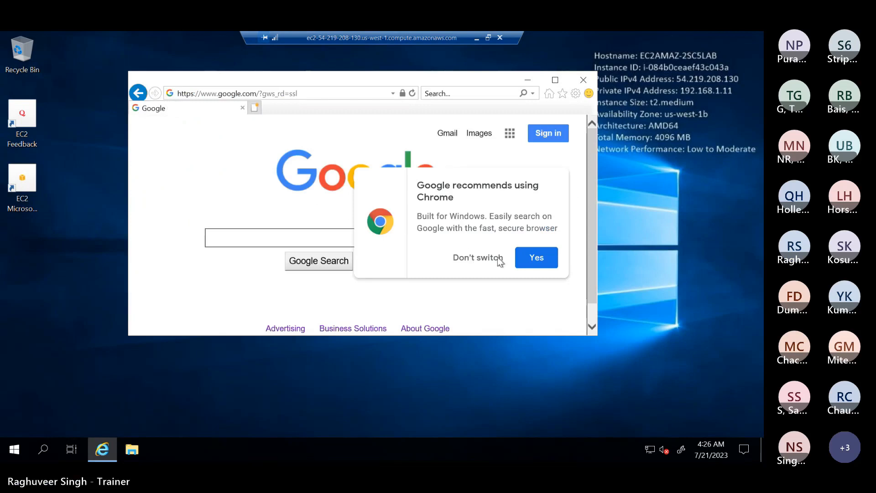
click(532, 257)
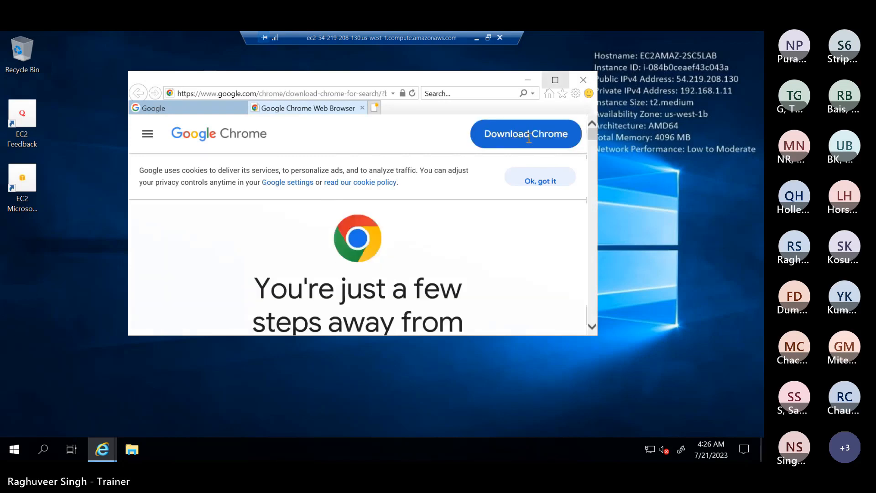
click(529, 138)
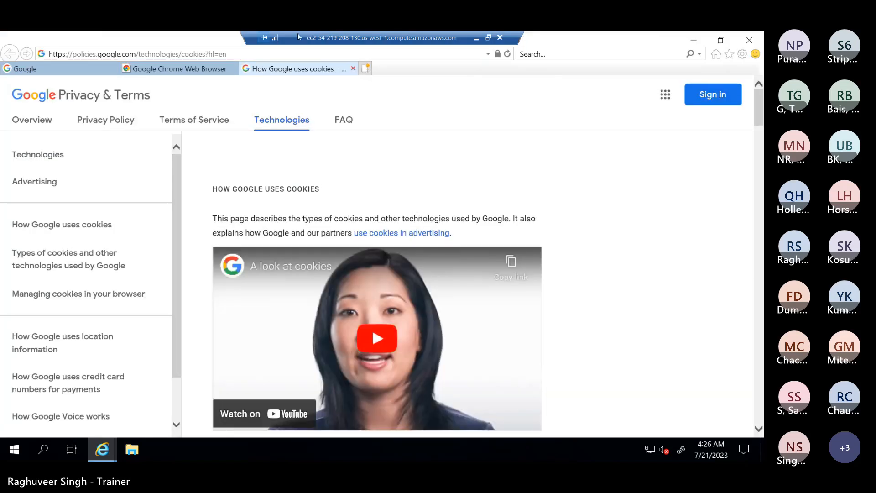
Step: Dismiss the cookie tab, download ChromeSetup.exe and run the installer
click(351, 68)
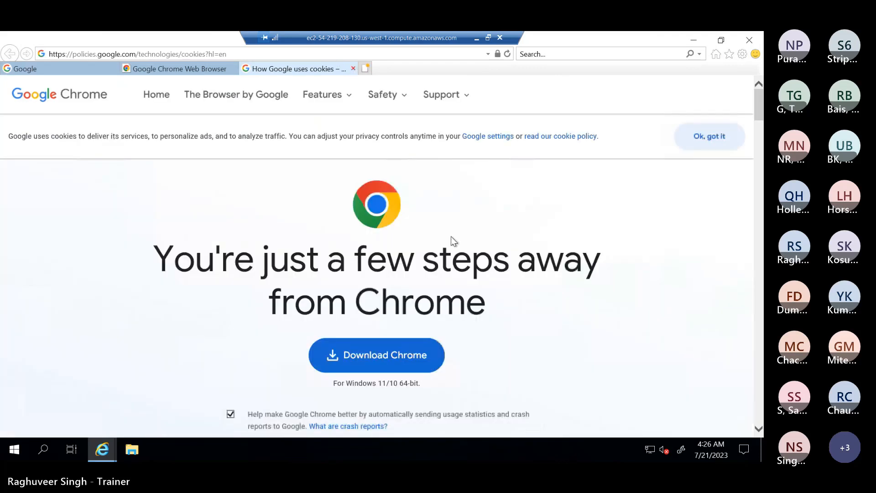
click(365, 358)
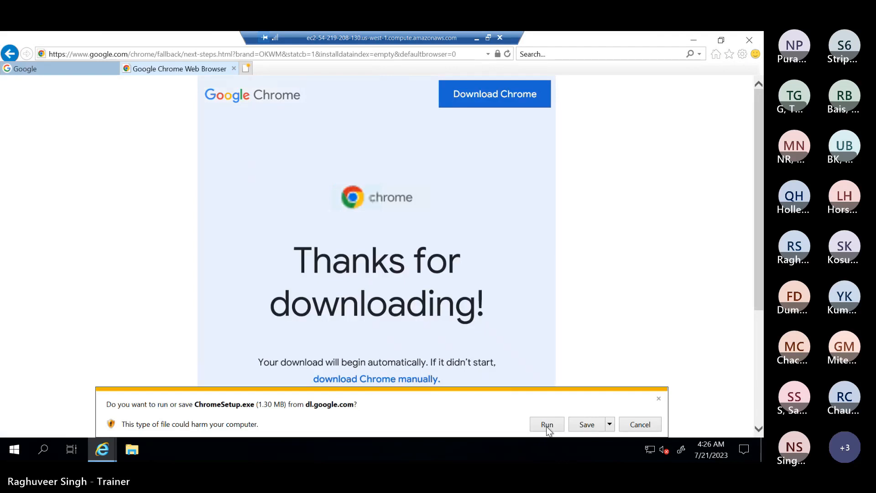
click(547, 425)
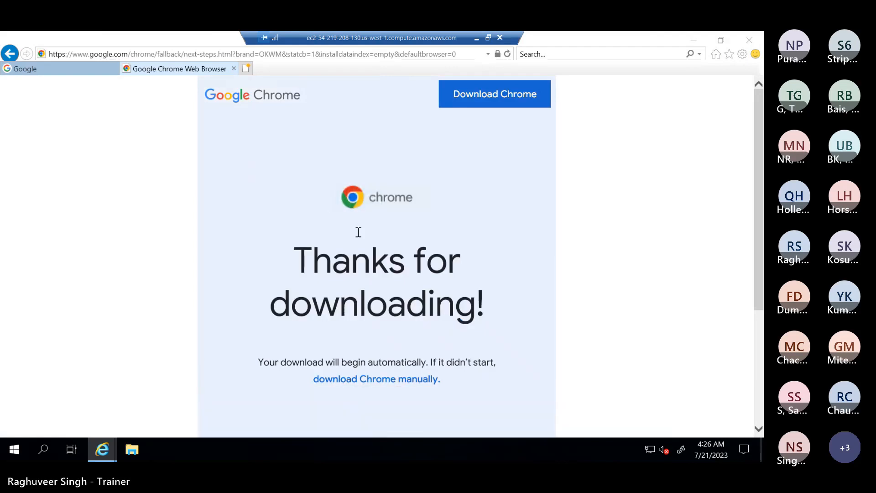
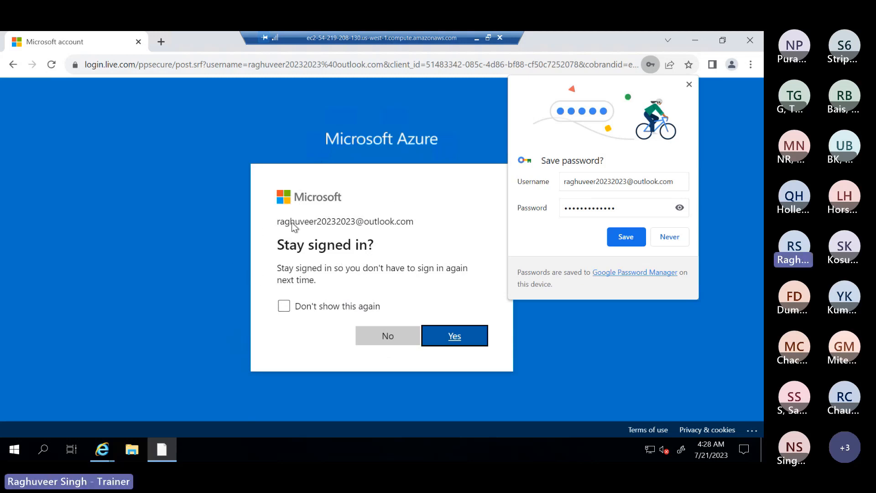
Step: Tick 'Don't show this again' and choose Yes to stay signed in to Azure
click(279, 223)
drag(351, 223, 377, 224)
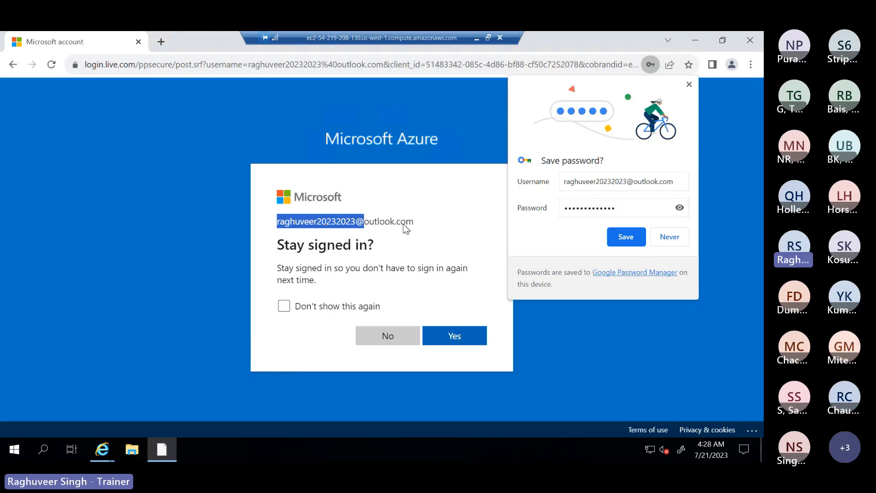
click(414, 222)
drag(413, 222, 270, 168)
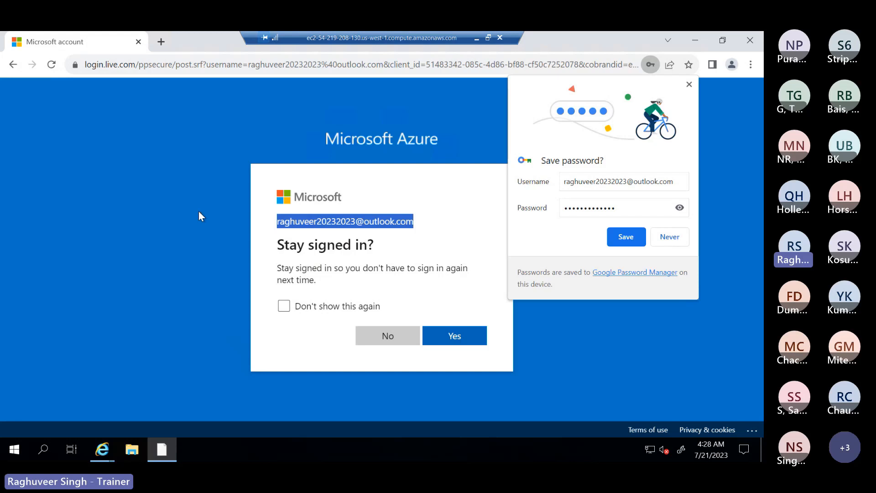
click(362, 309)
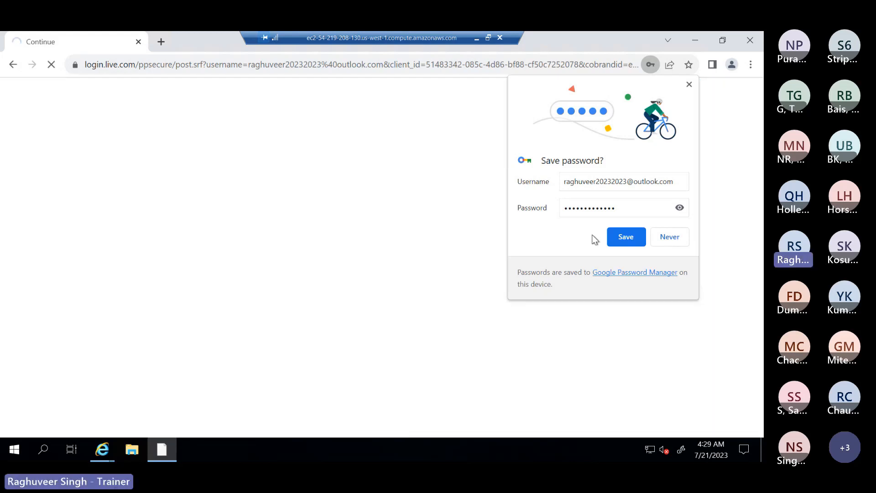
click(669, 237)
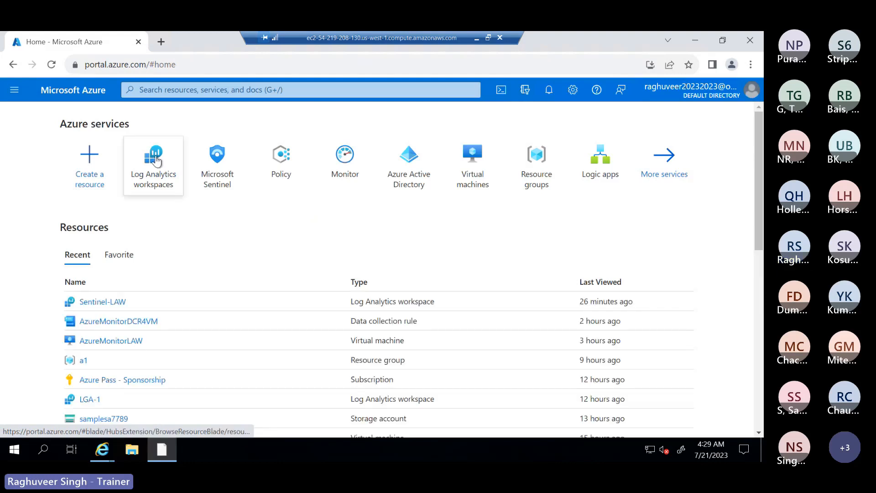
Step: Open the Sentinel-LAW workspace from the Log Analytics workspaces list, then its Logs page
click(192, 161)
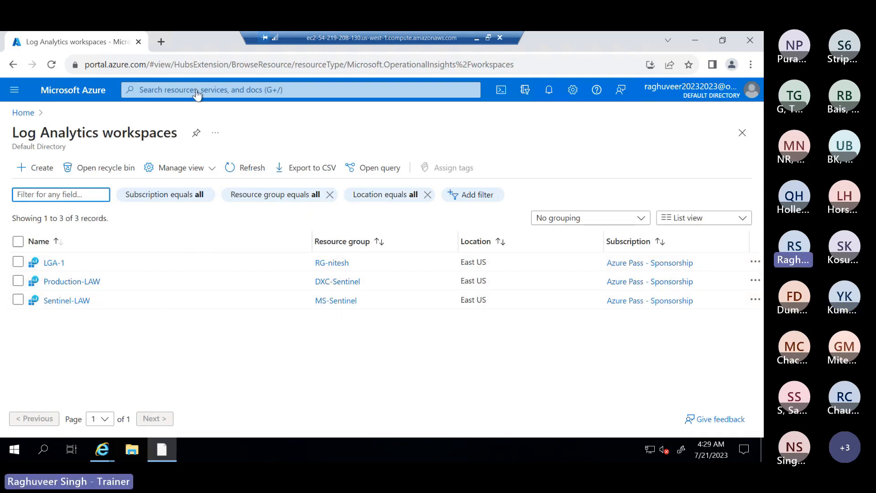
click(190, 90)
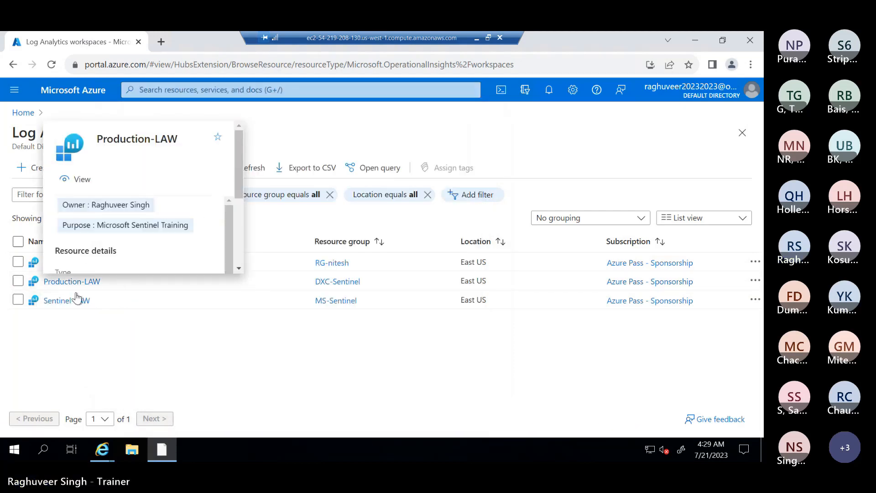
click(66, 304)
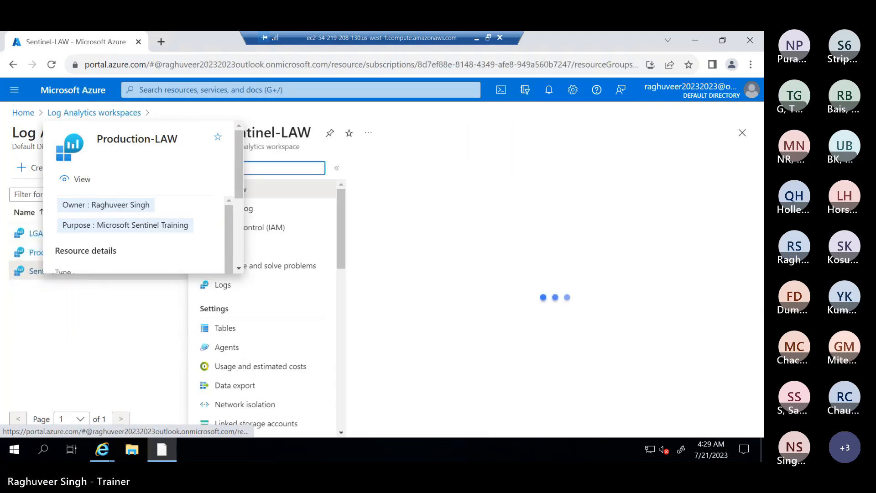
click(477, 38)
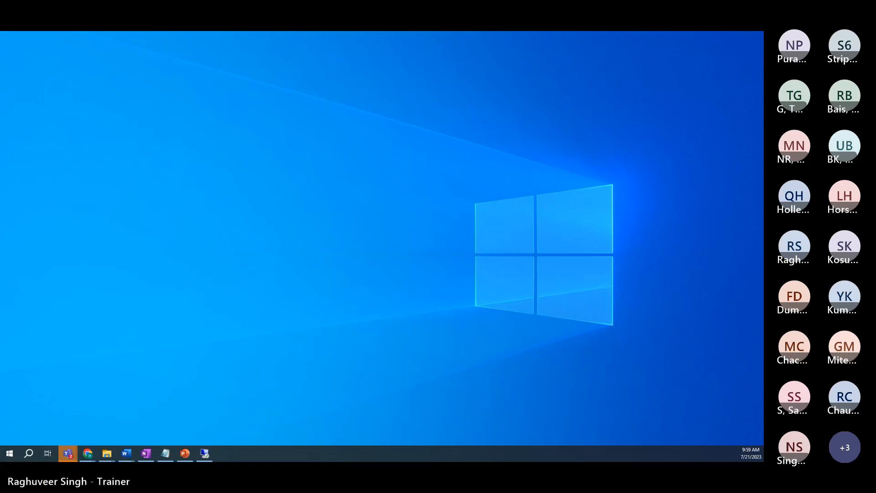
click(204, 454)
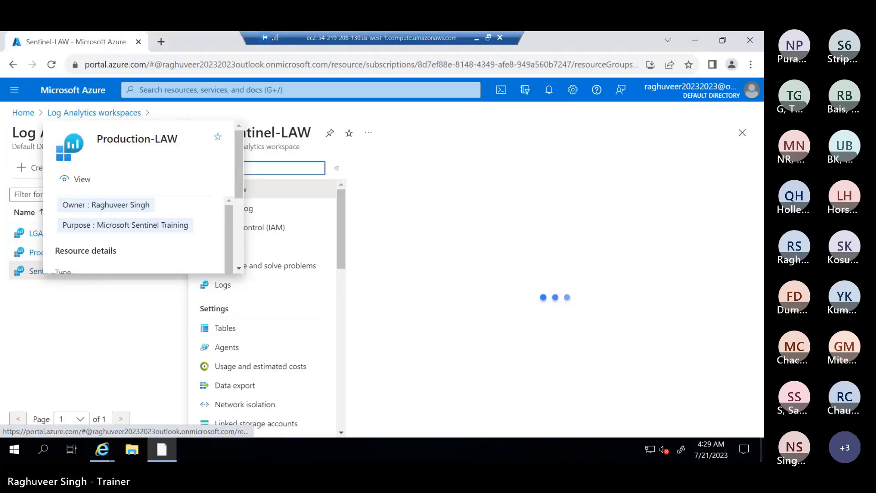
click(477, 38)
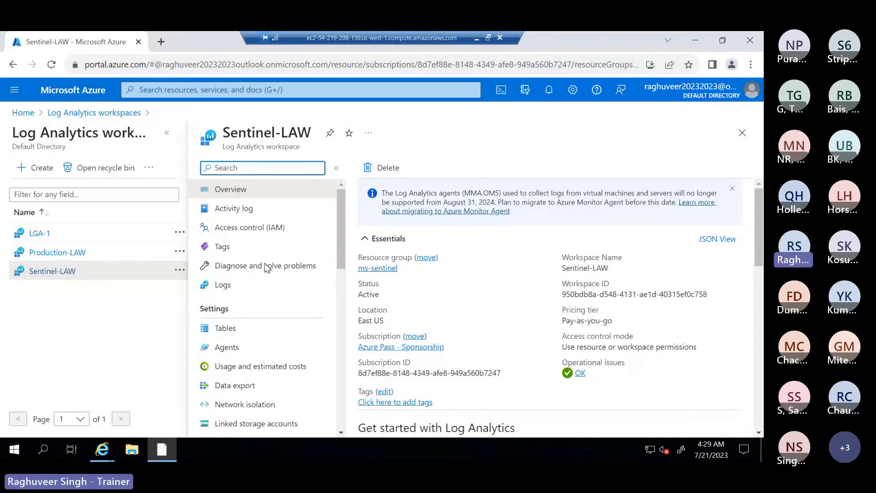
click(223, 284)
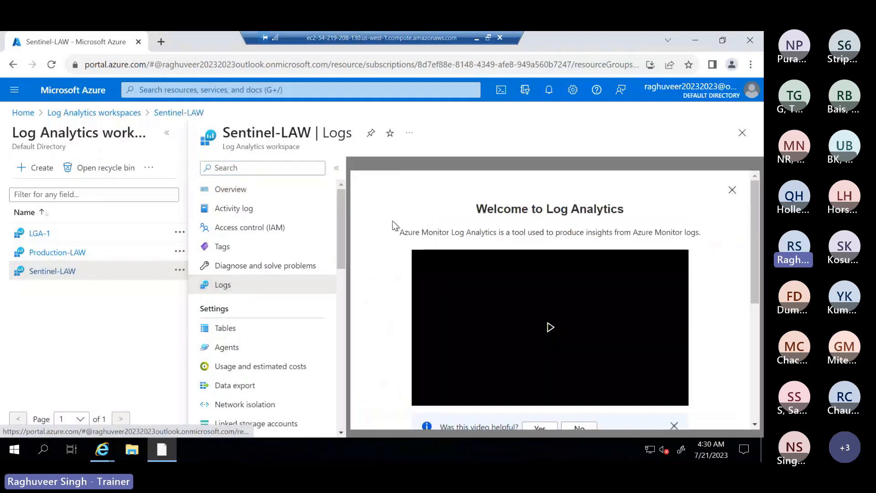
Step: Dismiss the Log Analytics welcome video and zoom the page out to 75%
click(732, 190)
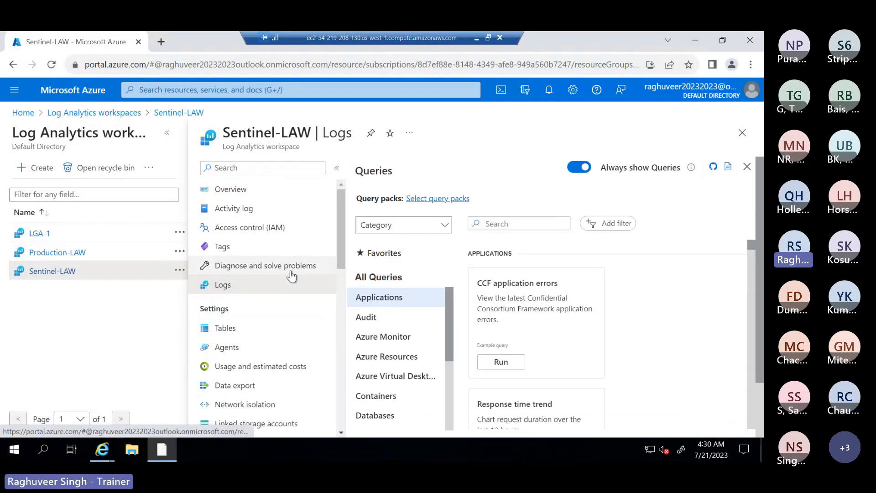
scroll(292, 276, down, 1)
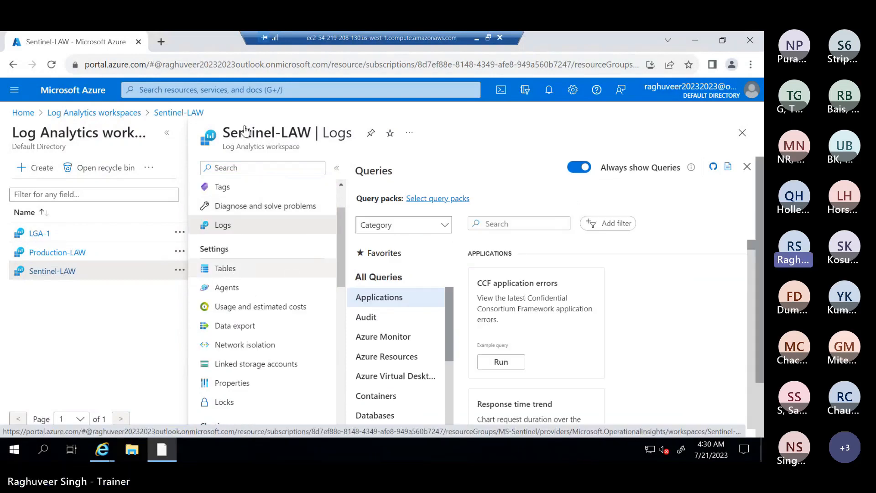
key(ctrl+minus)
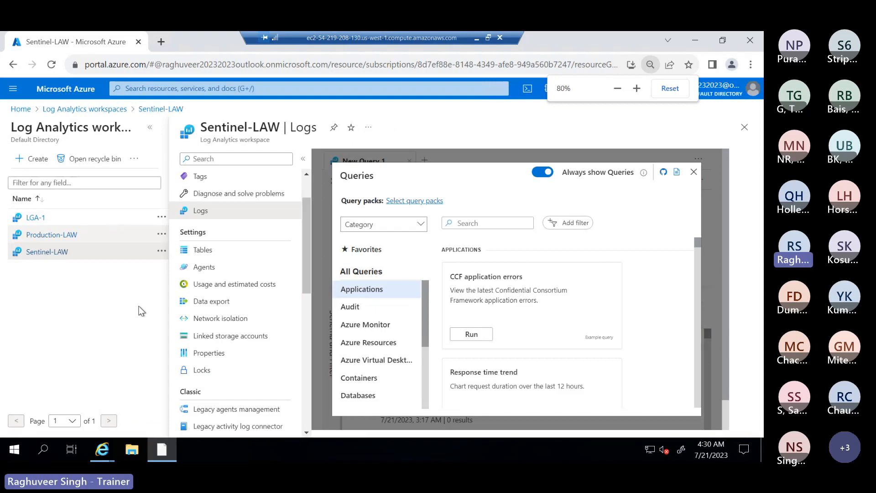
key(ctrl+minus)
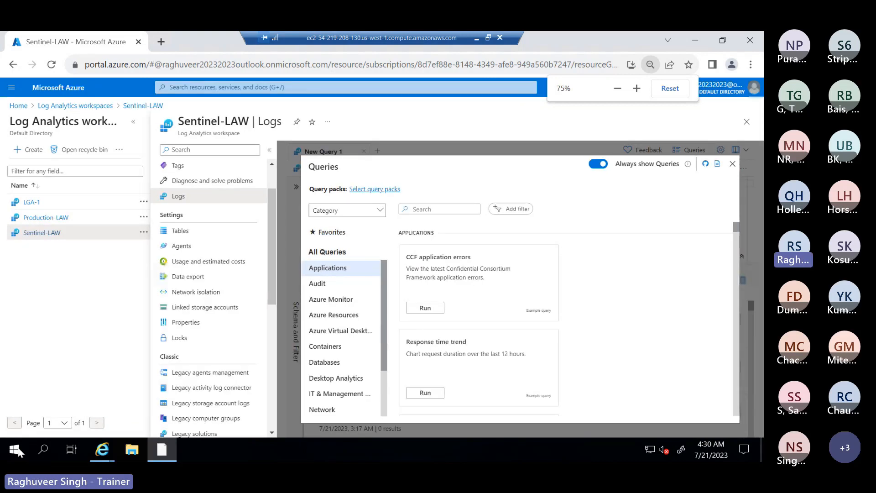
Step: Open the Windows Start menu on the VM
click(18, 450)
click(18, 450)
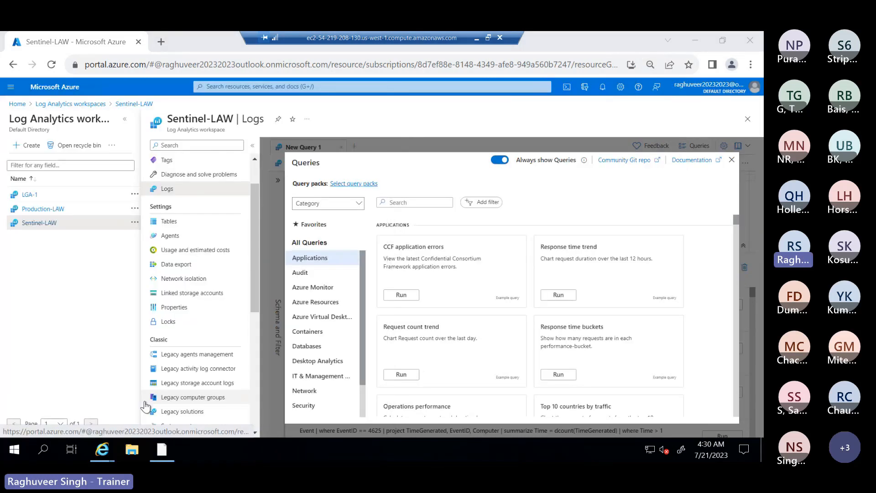
click(15, 450)
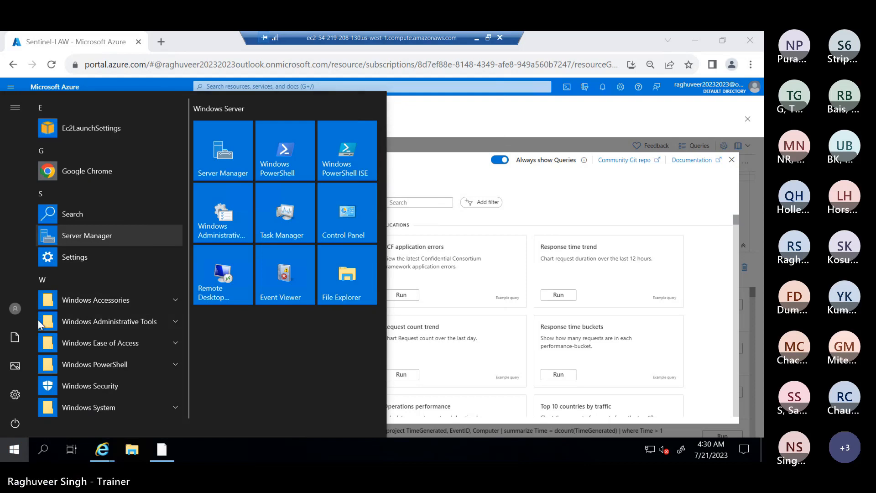
Step: Search Start for 'apps' and open the Default apps settings page
text(app)
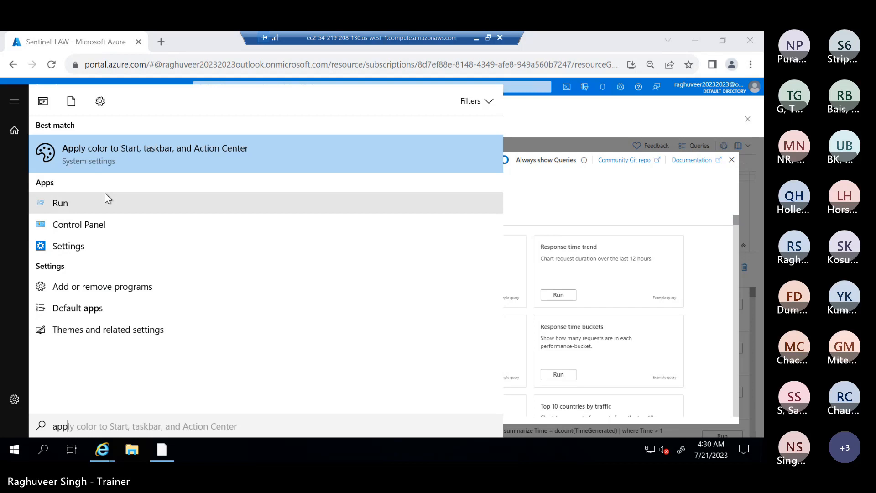
key(BackSpace)
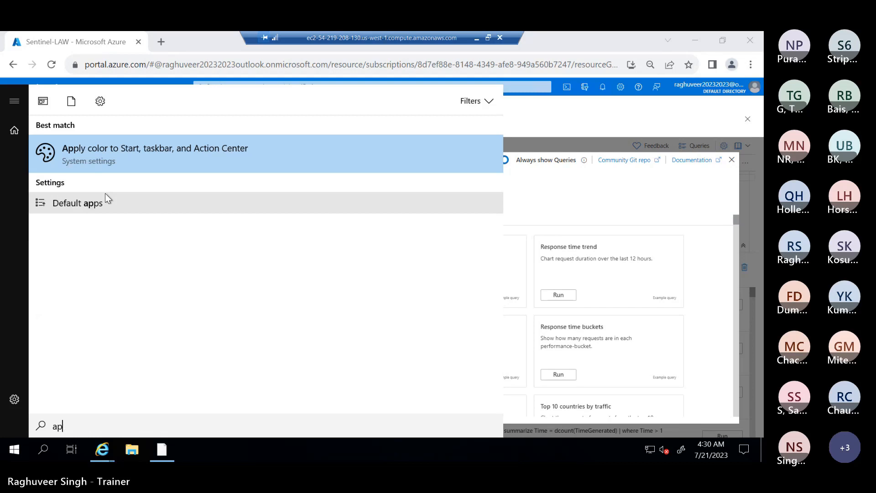
text(ps)
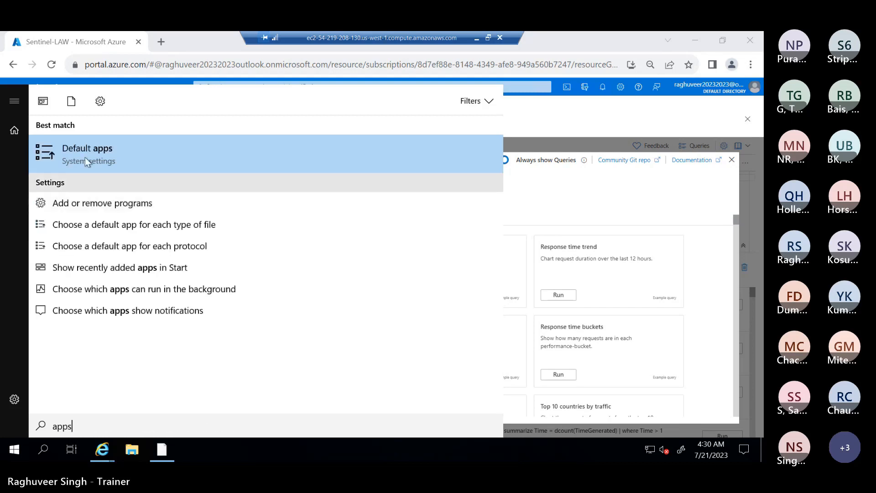
click(91, 153)
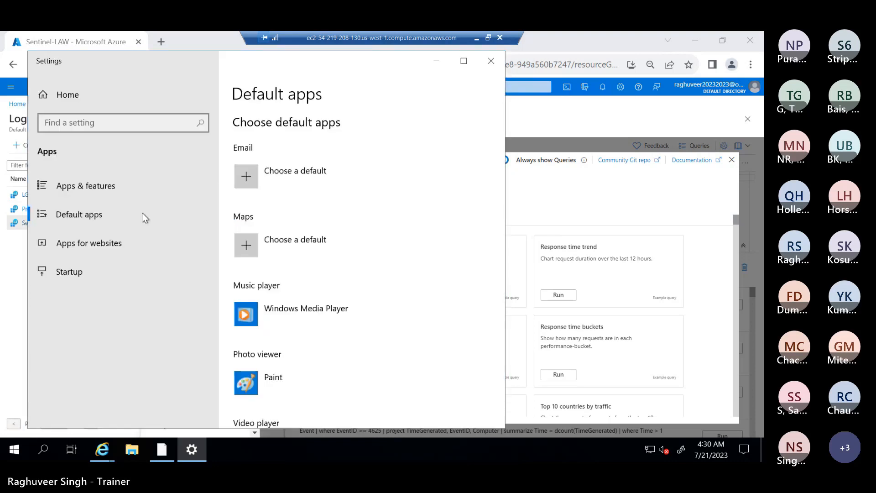
Step: Scroll through the Apps & features list, then close Settings
click(83, 188)
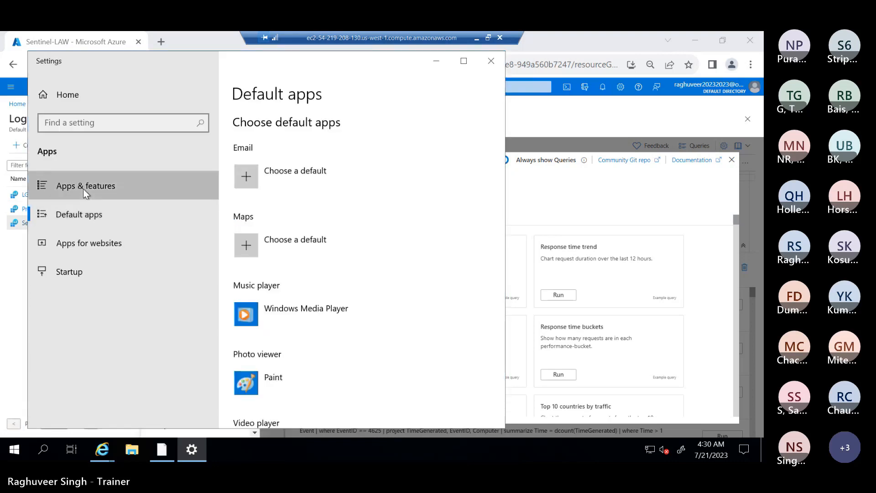
scroll(321, 311, down, 2)
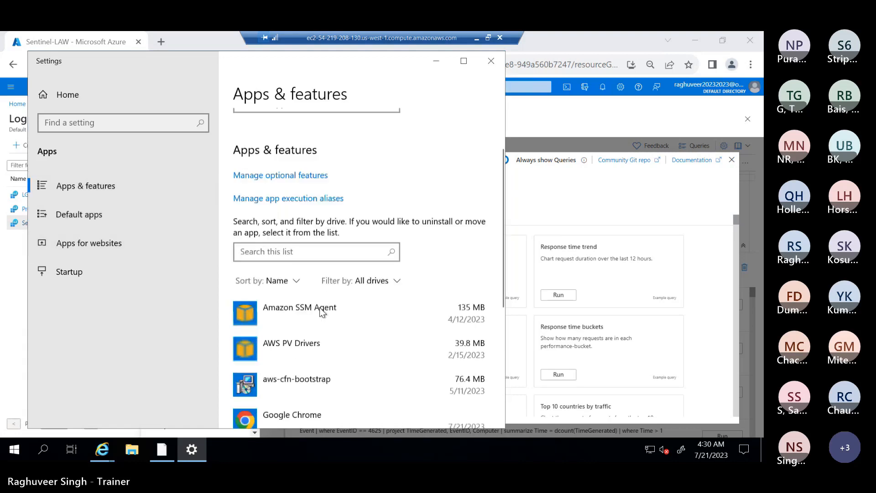
scroll(322, 311, down, 6)
scroll(319, 308, up, 8)
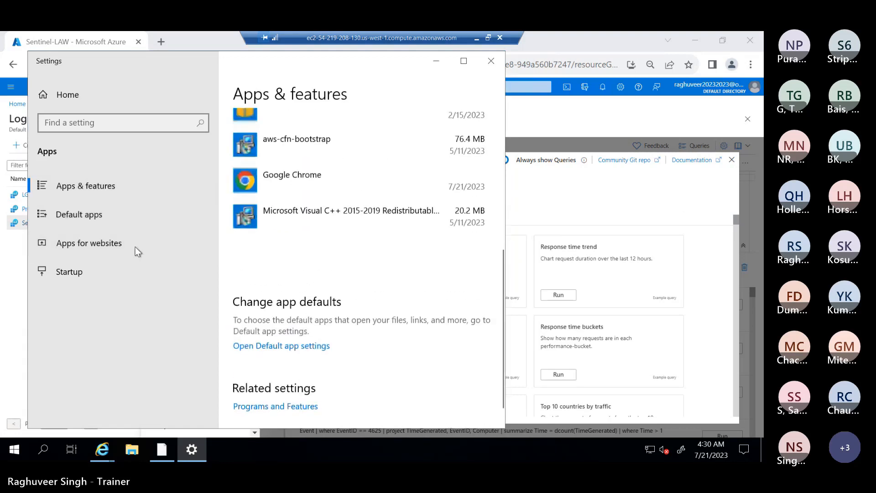
click(68, 213)
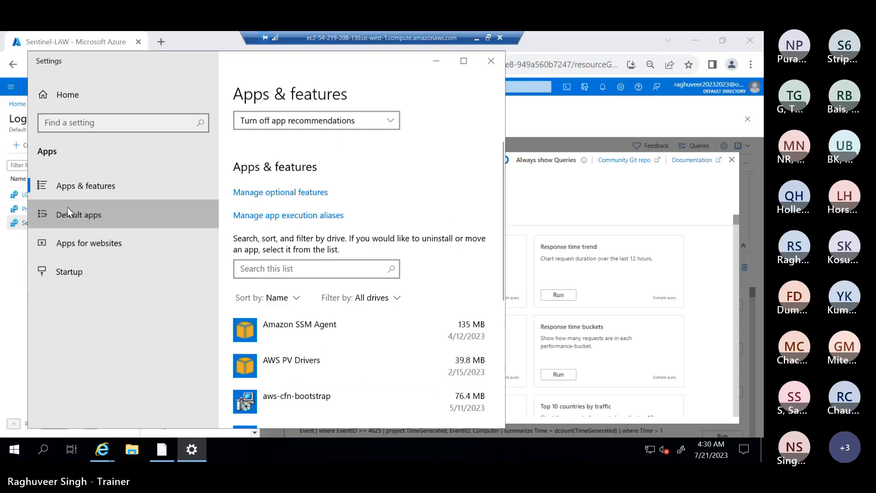
click(70, 185)
scroll(293, 227, down, 6)
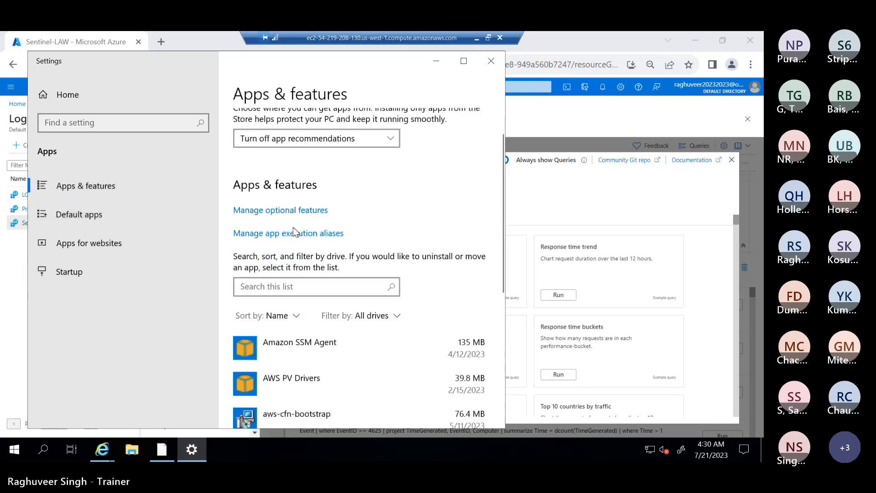
click(491, 60)
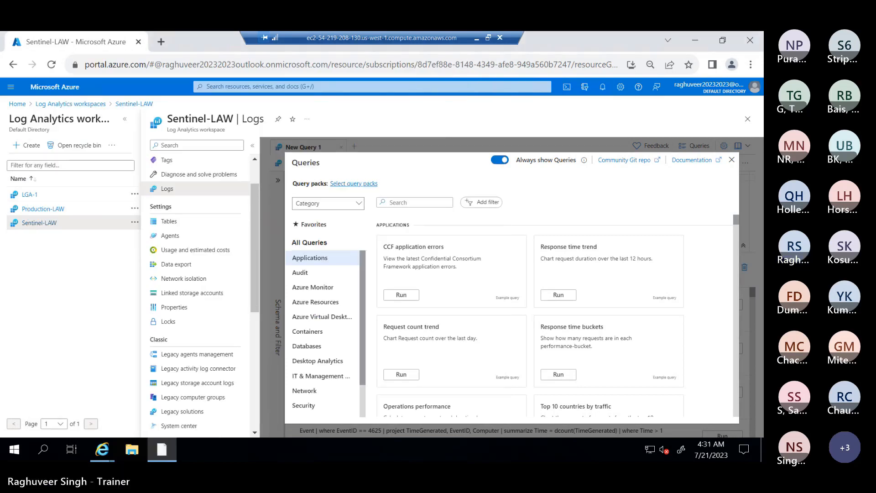
Step: Find Azure Monitor Agent 1.17.0.0 in the local apps list, then return to the VM session
click(477, 39)
key(alt+Tab)
scroll(292, 310, down, 1)
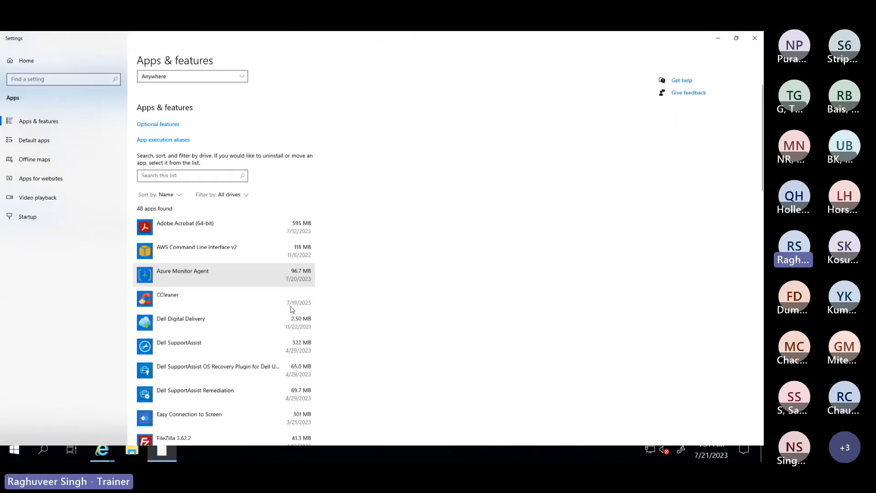
scroll(292, 309, down, 3)
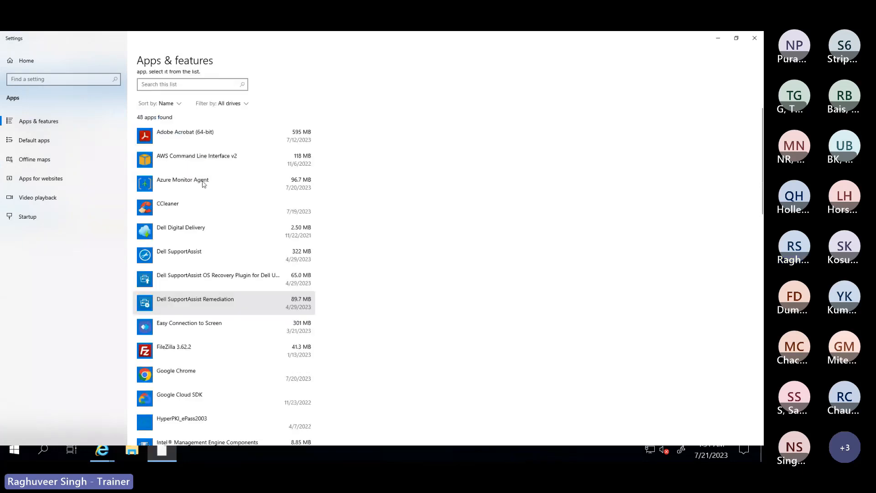
click(292, 220)
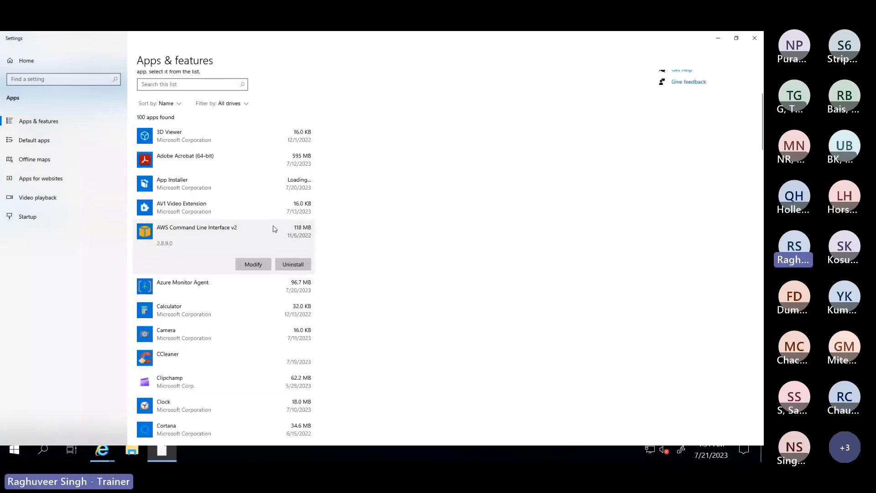
click(188, 286)
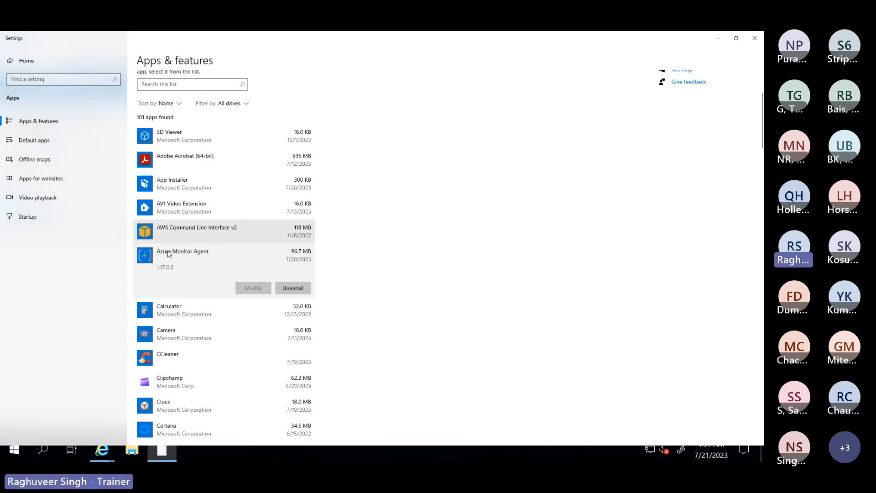
click(16, 453)
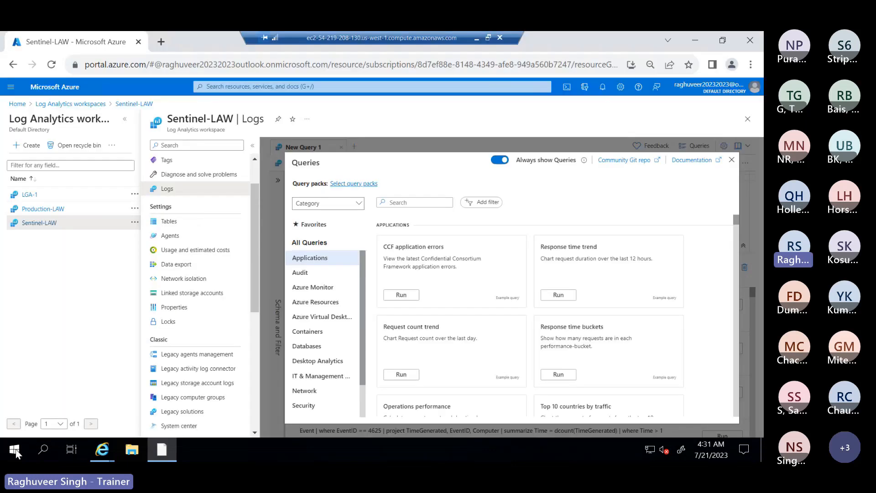
Step: Search the remote VM's Start menu for CMD
click(15, 452)
click(15, 308)
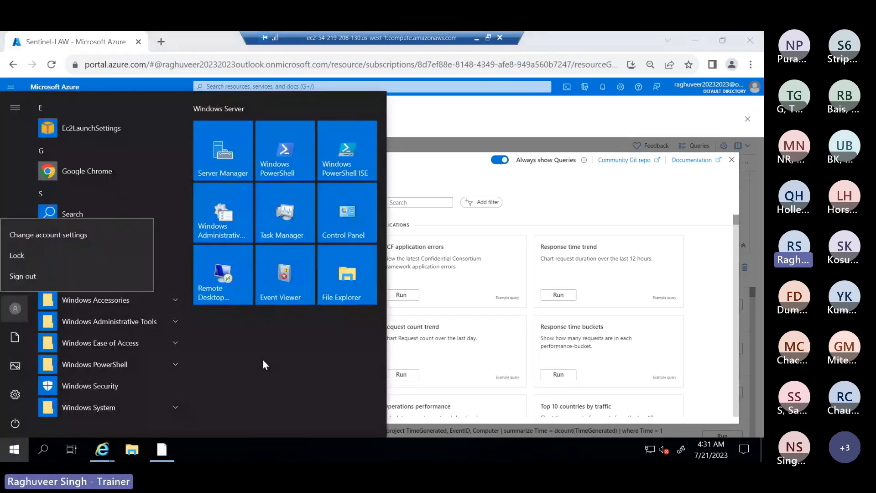
click(266, 365)
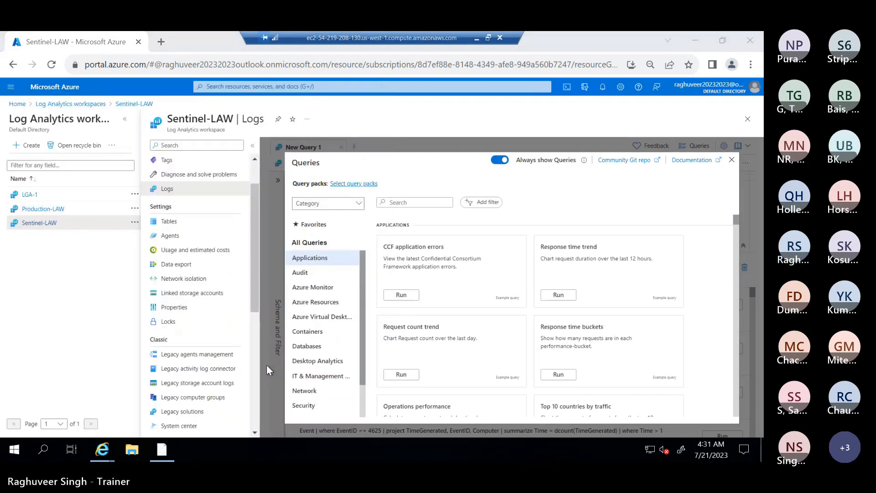
click(18, 448)
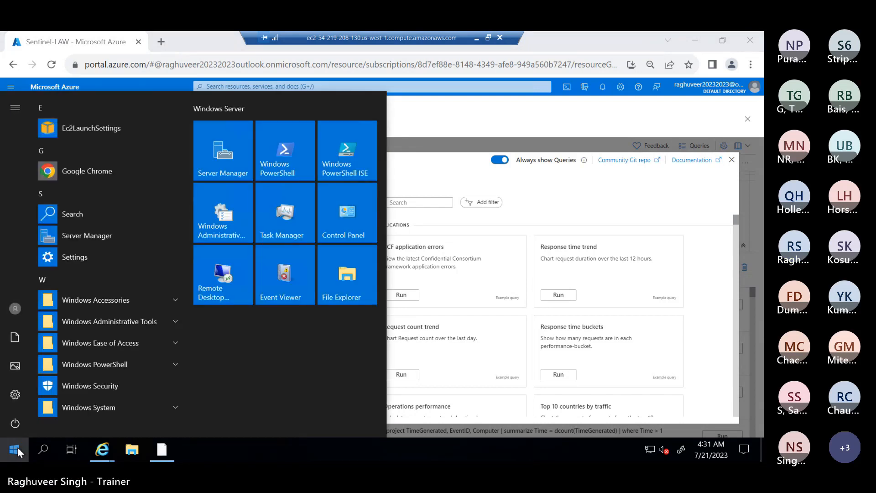
text(CMD)
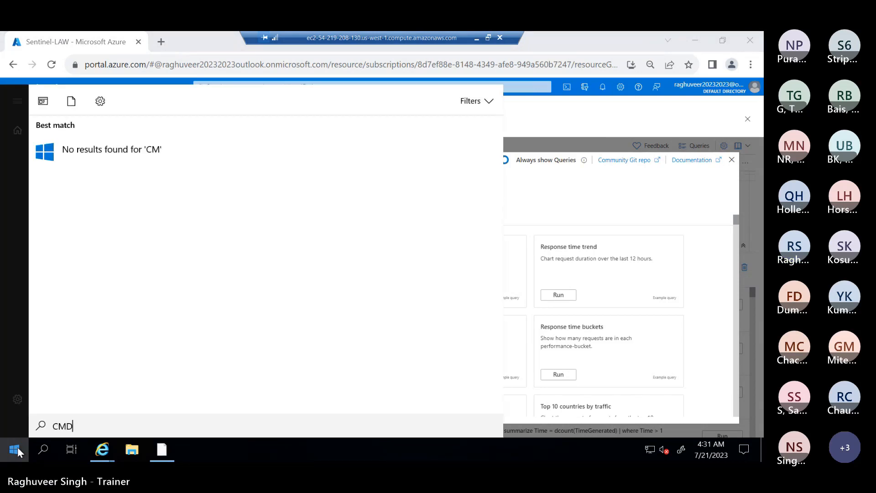
Step: Open Command Prompt on the VM and run HOSTNAME, showing EC2AMAZ-2SC5LAB
key(Return)
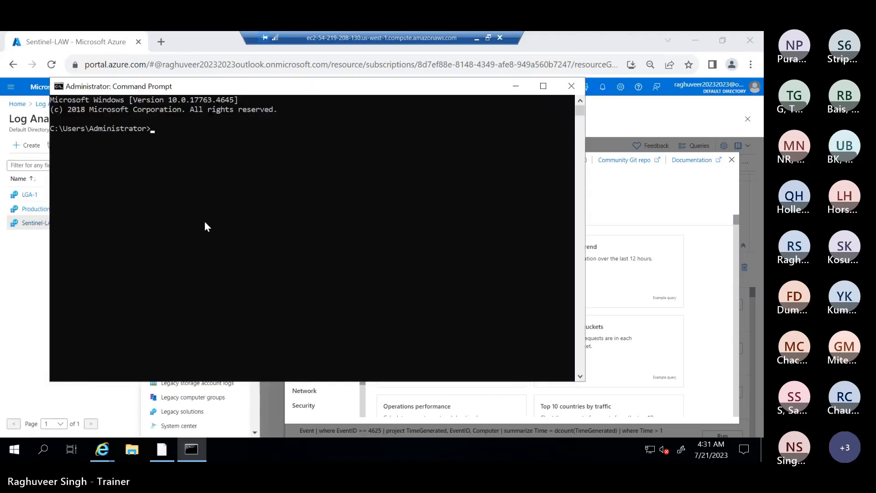
text(HOSTNAME)
key(Return)
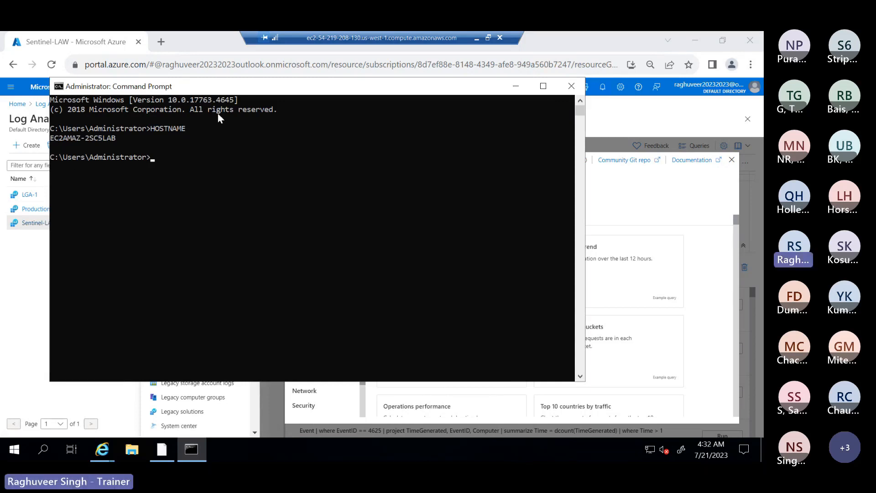
click(477, 40)
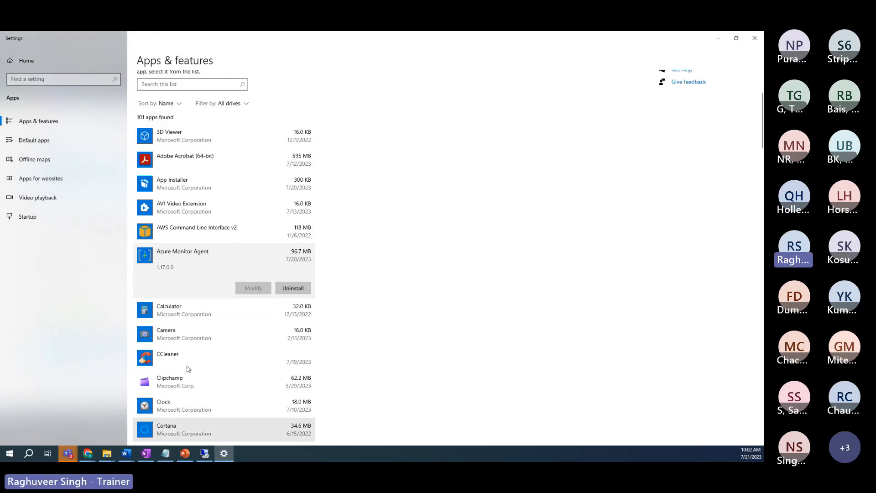
Step: Run HOSTNAME in a local Command Prompt, highlight DESKTOP-0SLBD0R, and switch back to the VM
click(11, 453)
text(CMD)
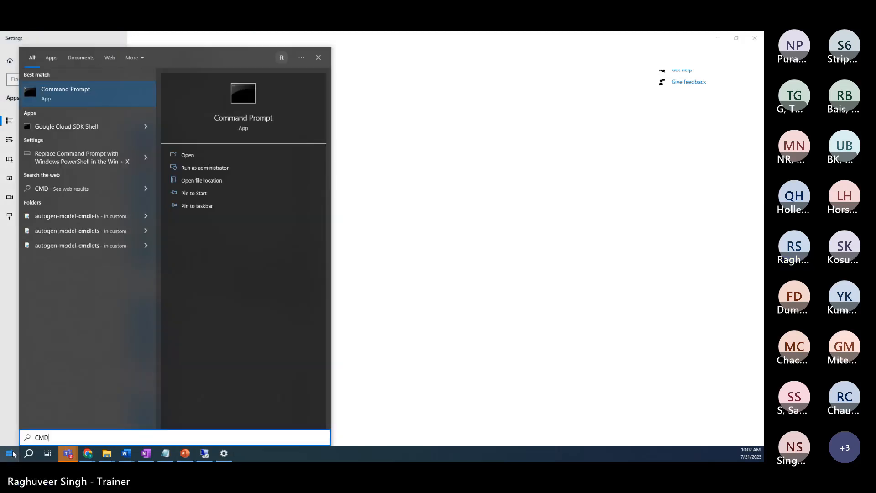
key(Return)
drag(229, 93, 392, 98)
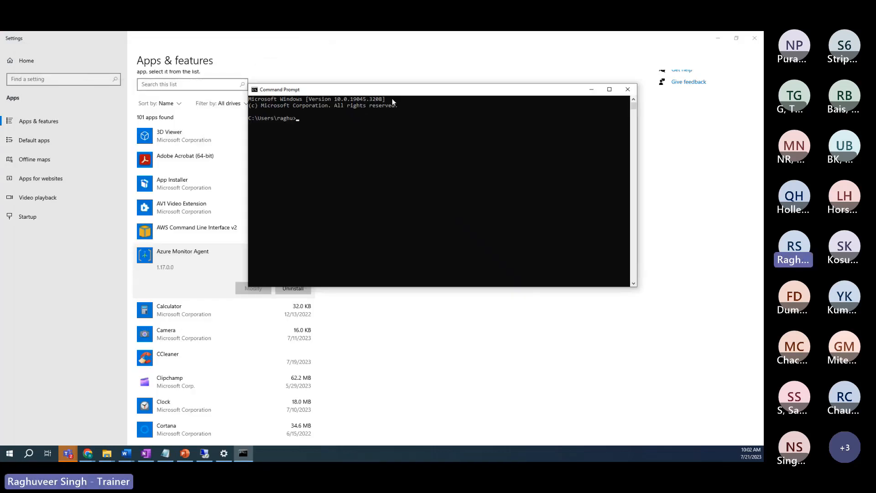
text(HOSTNAME)
key(Return)
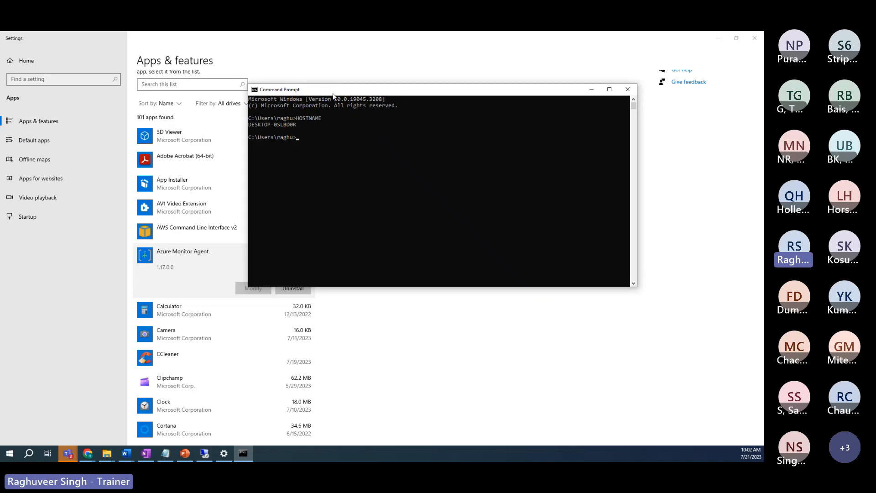
drag(297, 125, 249, 125)
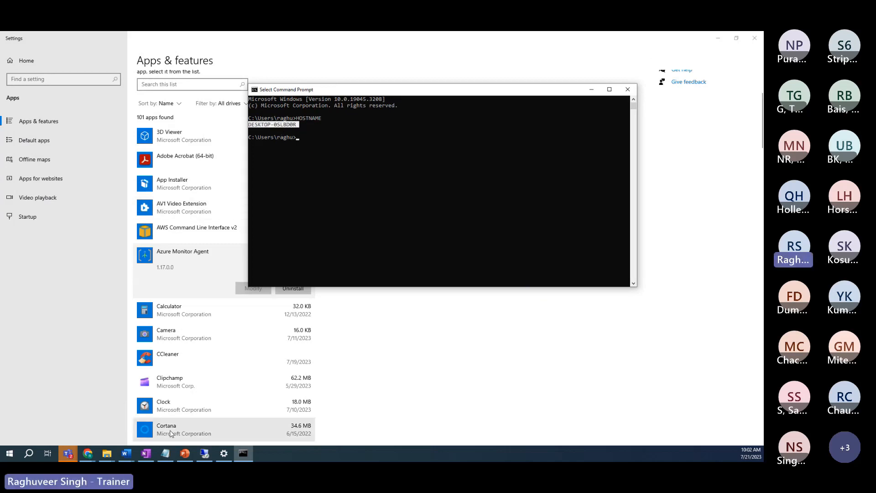
click(88, 454)
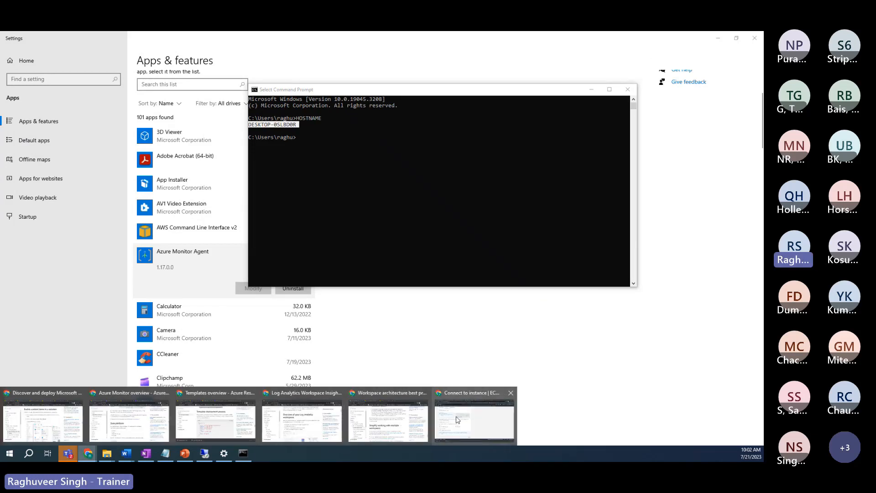
click(205, 455)
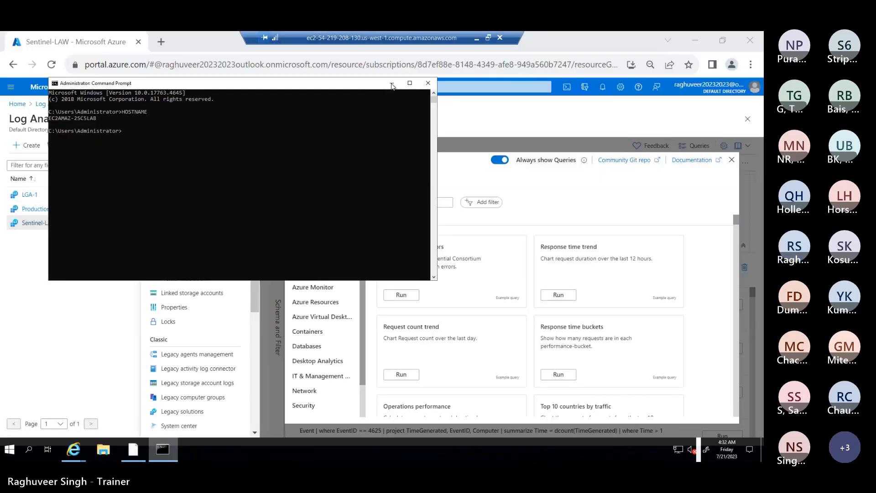
Step: Minimize the remote Command Prompt and close the example queries gallery
click(392, 85)
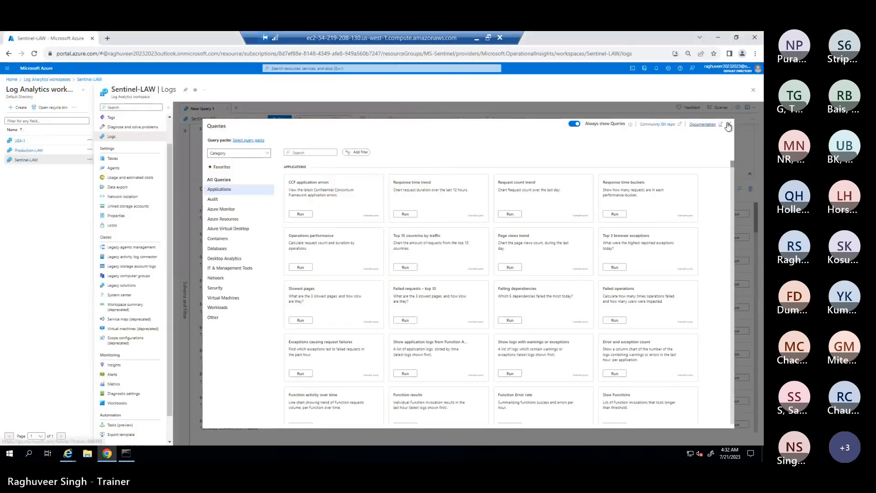
click(730, 124)
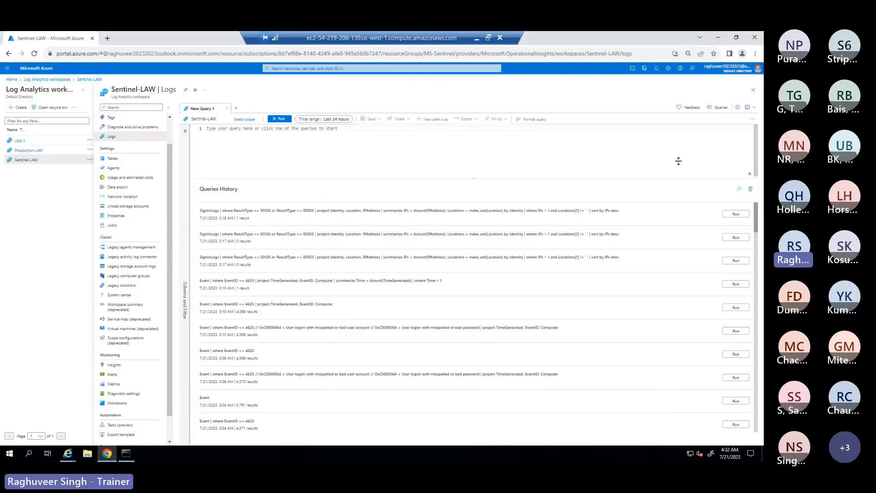
Step: Begin the query 'Heartbeat | summarize arg_max(TimeGenerated' using autocomplete suggestions
click(227, 129)
text(HEAR)
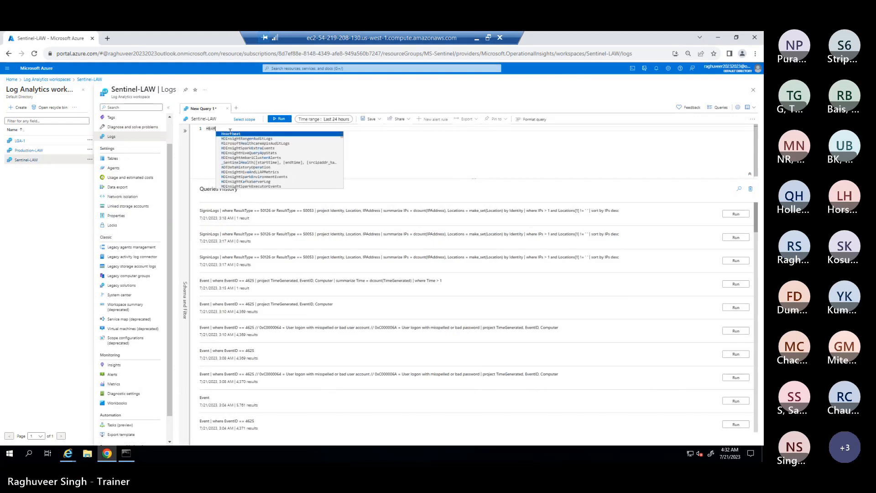
key(Return)
key(Return)
text(|)
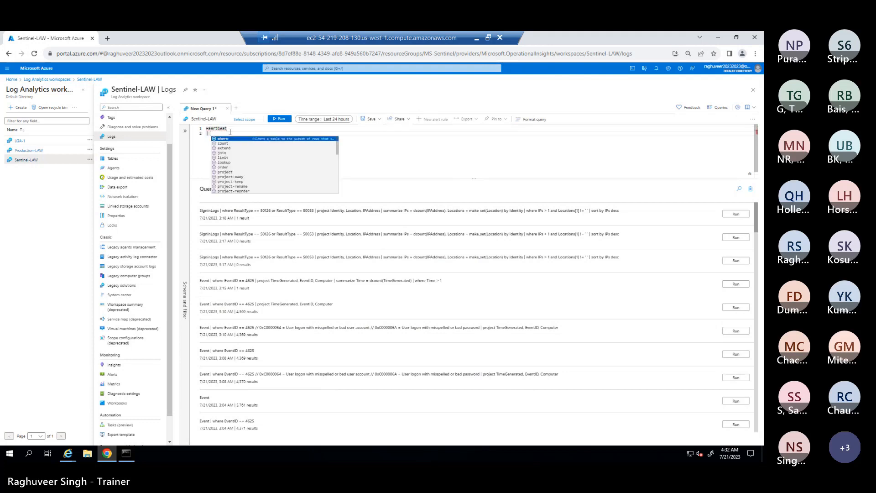
text( SUM)
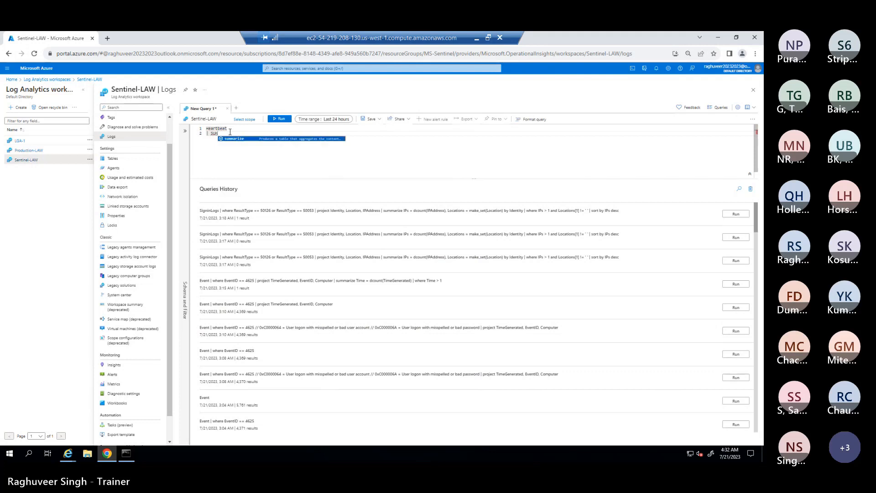
key(Return)
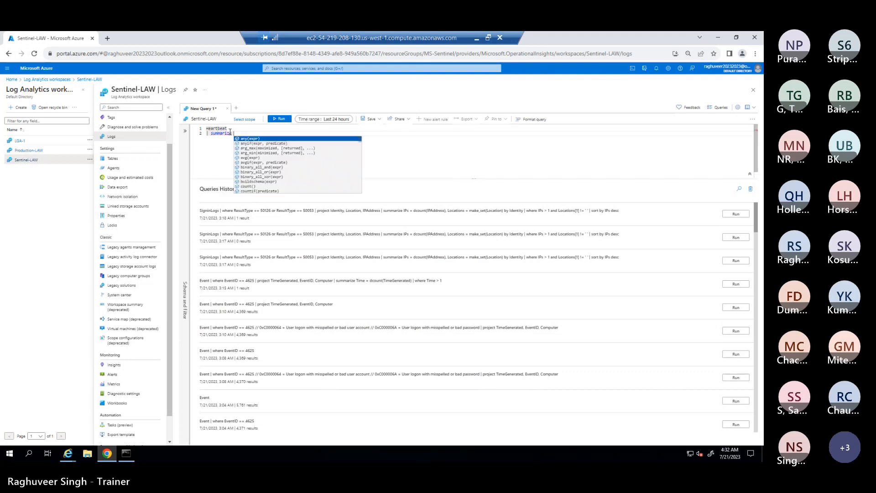
text(ARG)
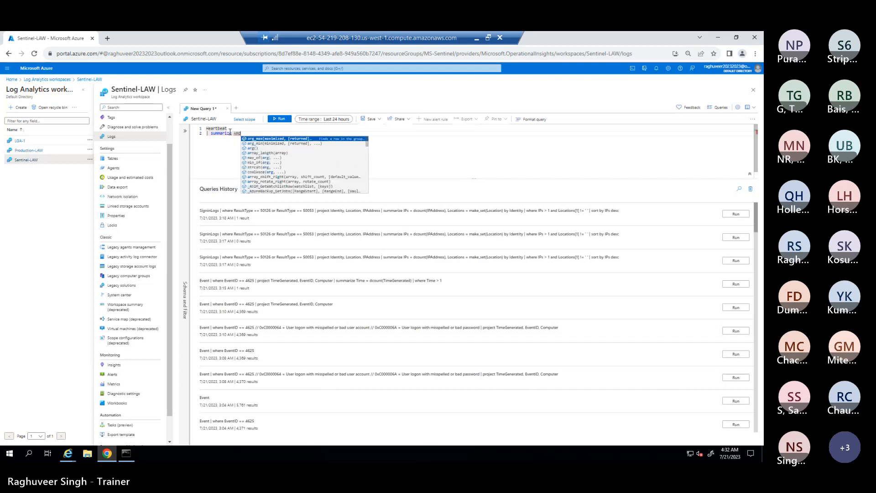
key(Return)
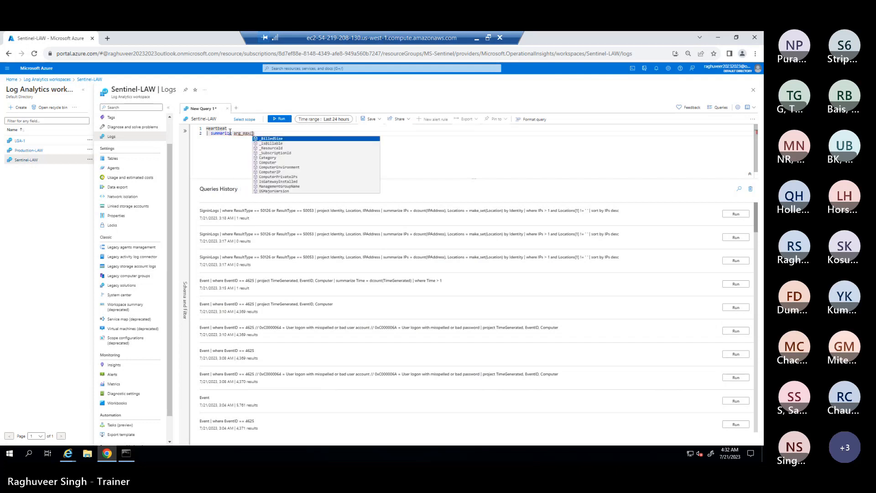
text(t)
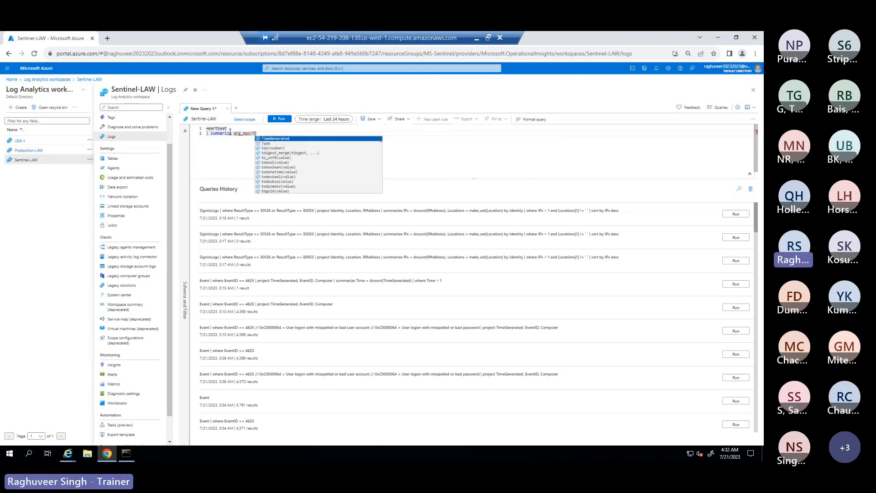
text(i)
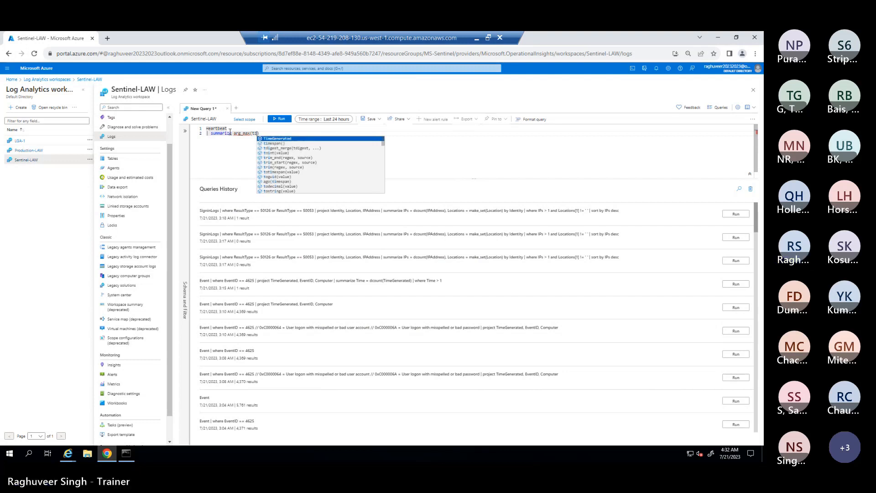
text(ME)
key(Return)
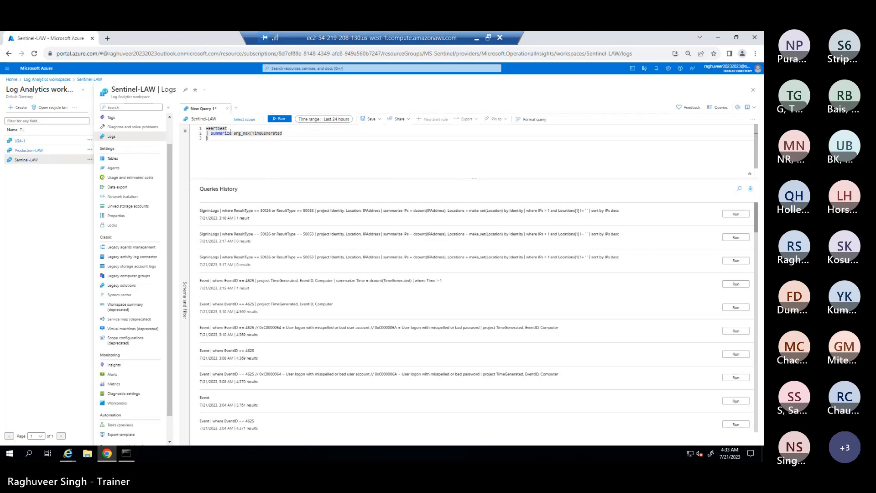
Step: Finish it with ', *) by Computer' and run the Heartbeat query
key(BackSpace)
text(,)
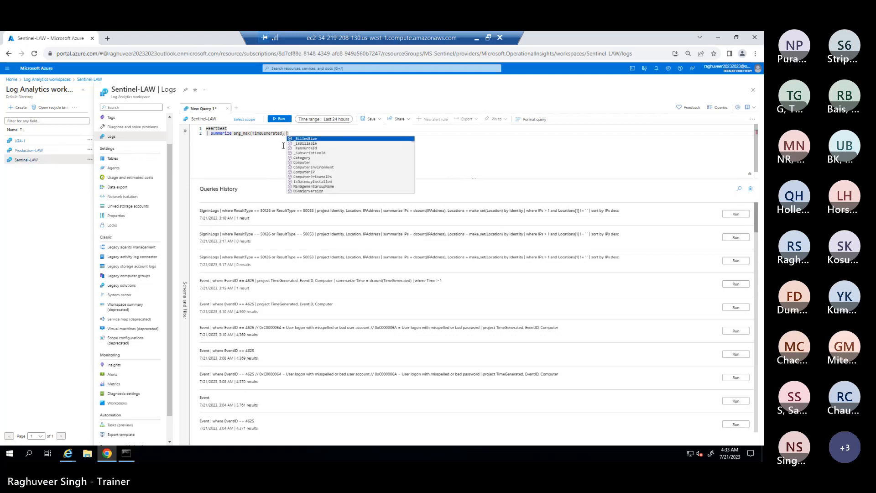
text( *))
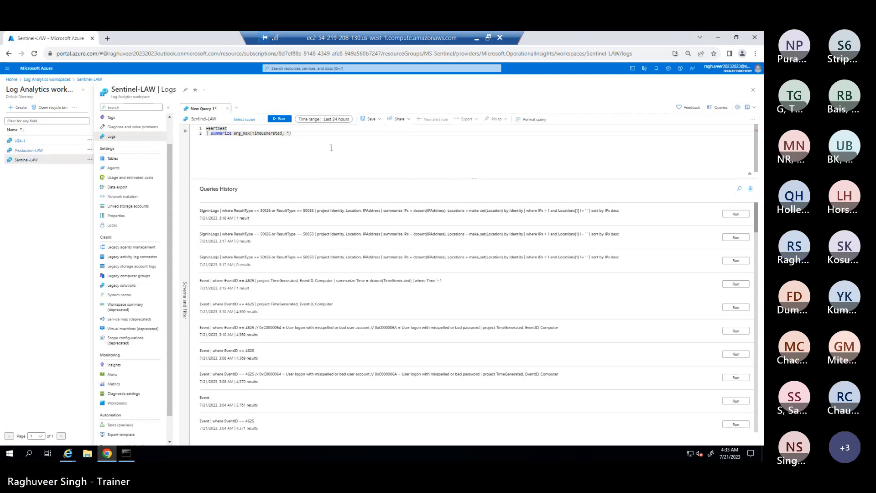
text( BY Com)
key(BackSpace)
key(BackSpace)
key(BackSpace)
text(by)
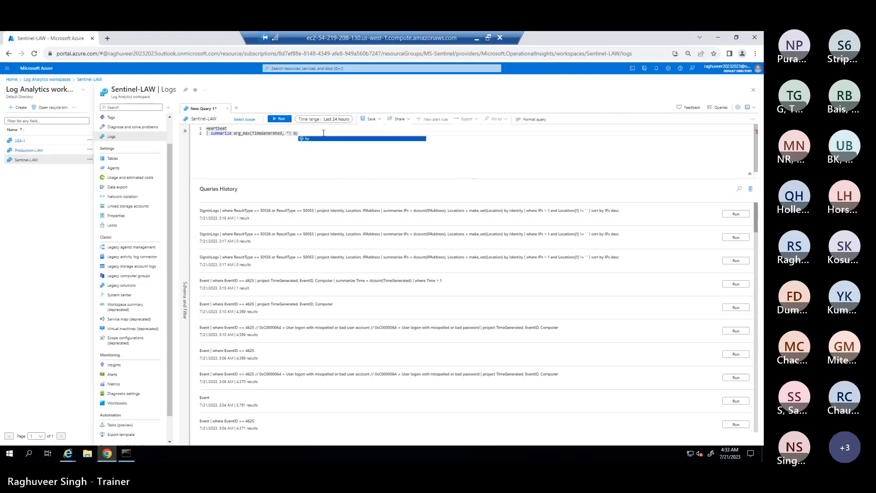
text( com)
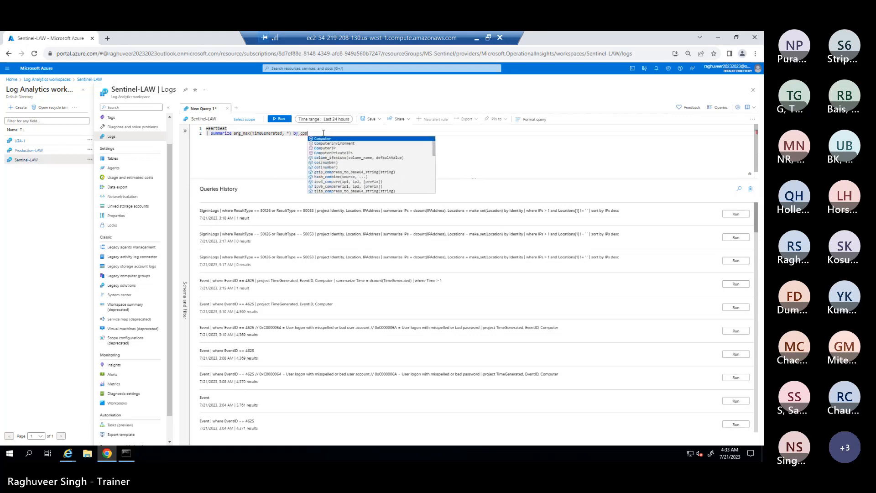
key(Tab)
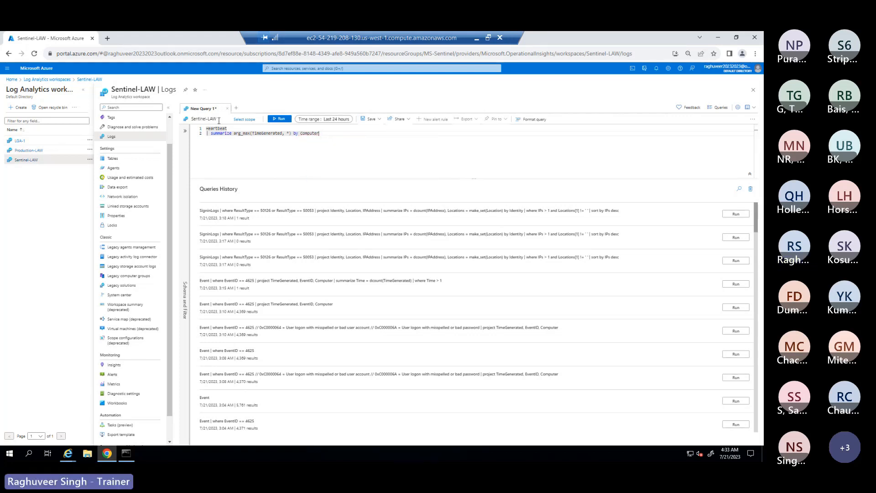
click(275, 122)
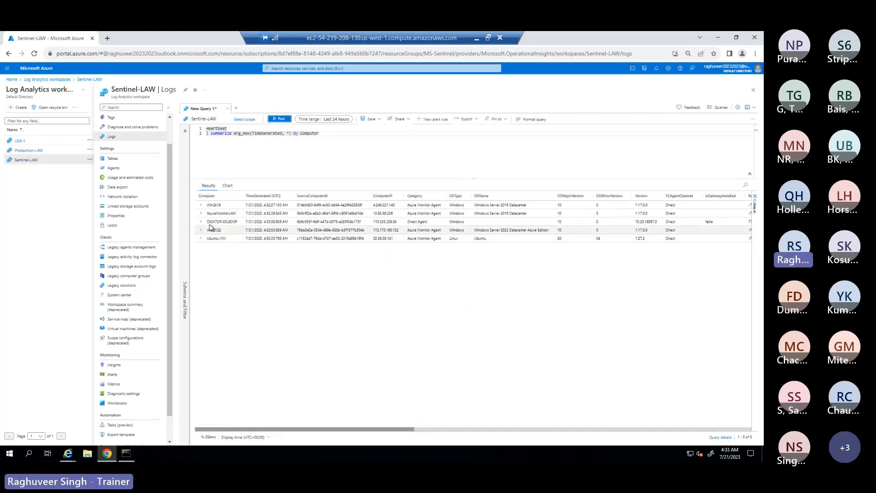
double_click(212, 223)
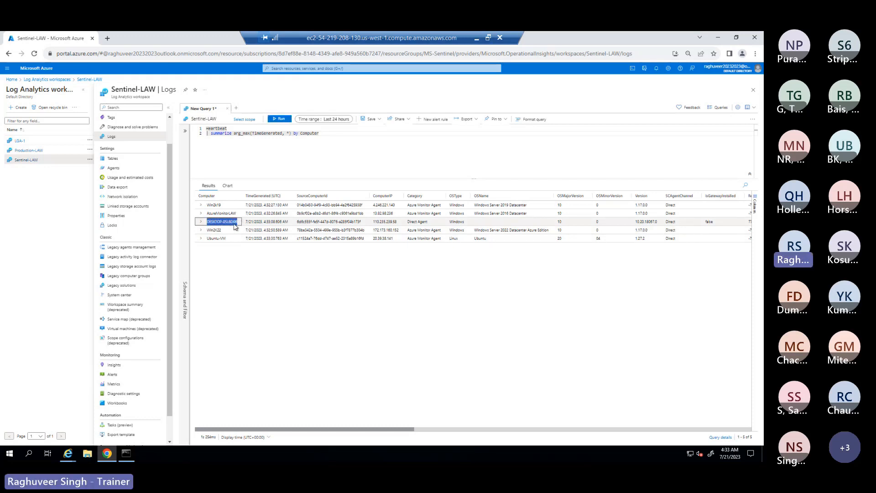
click(126, 455)
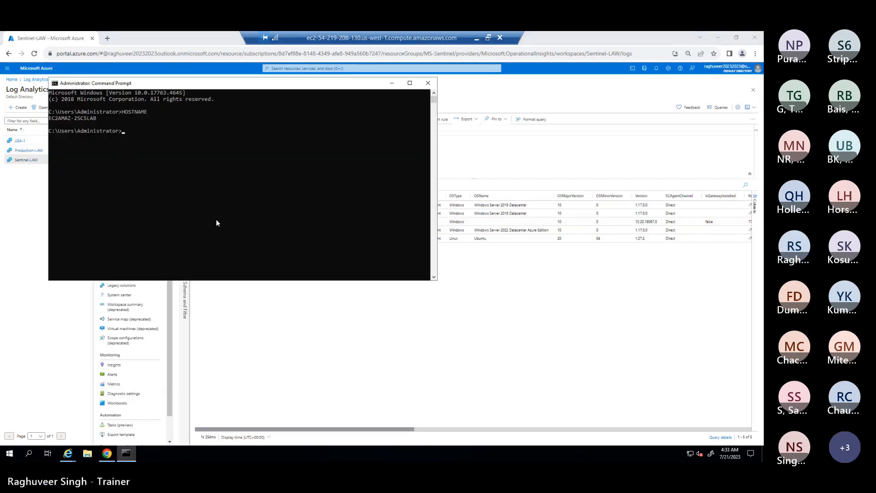
click(477, 40)
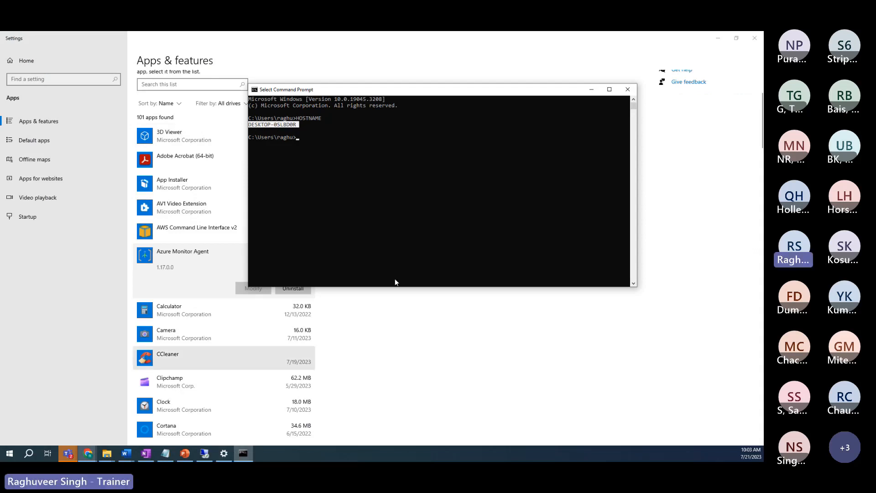
click(595, 93)
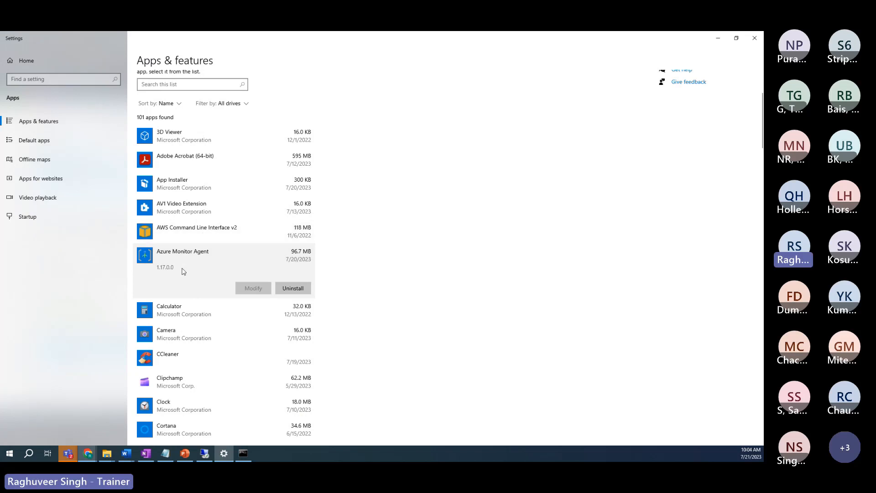
click(720, 38)
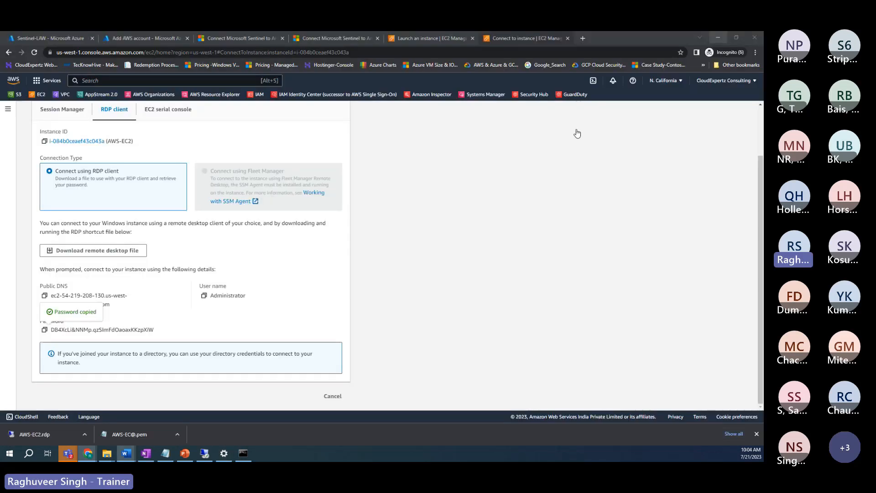
click(192, 384)
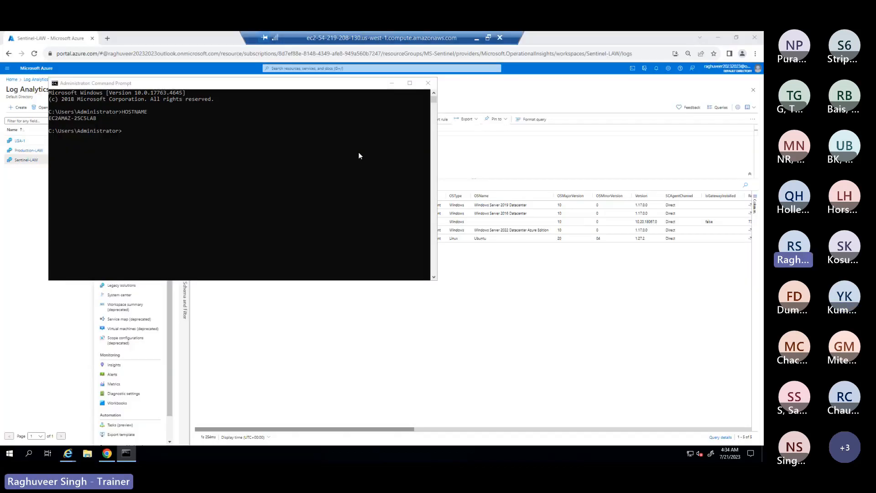
click(391, 84)
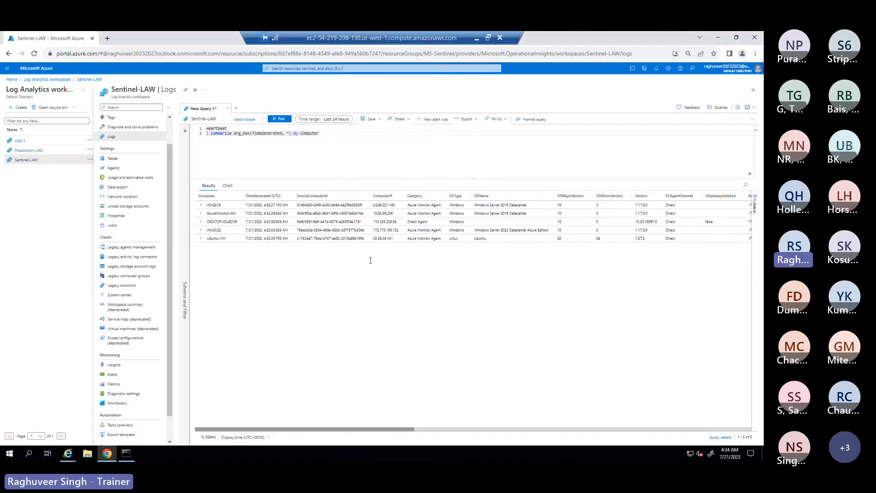
Step: Leave the log query unsaved and switch to Monitor's Overview page through the portal search
drag(246, 224, 208, 223)
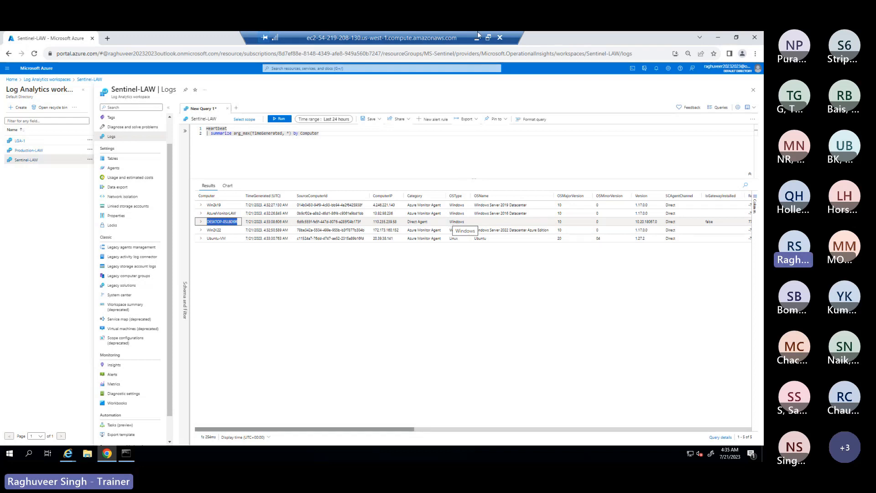
click(359, 68)
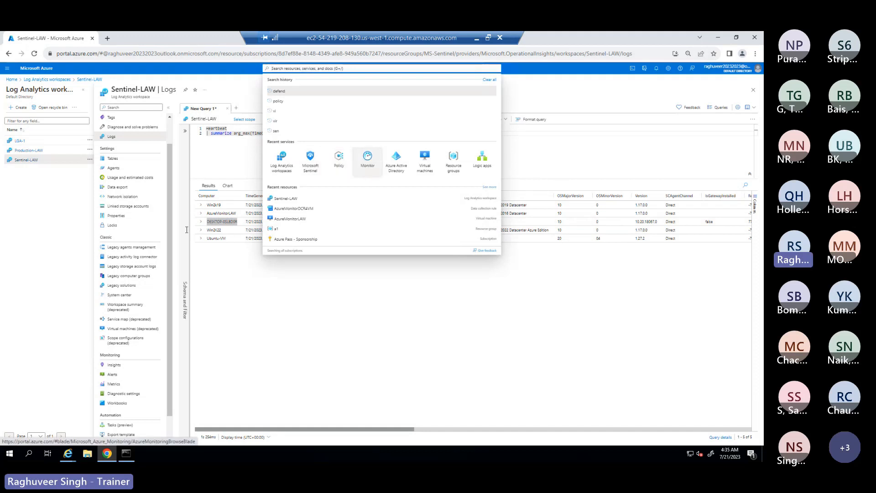
click(368, 162)
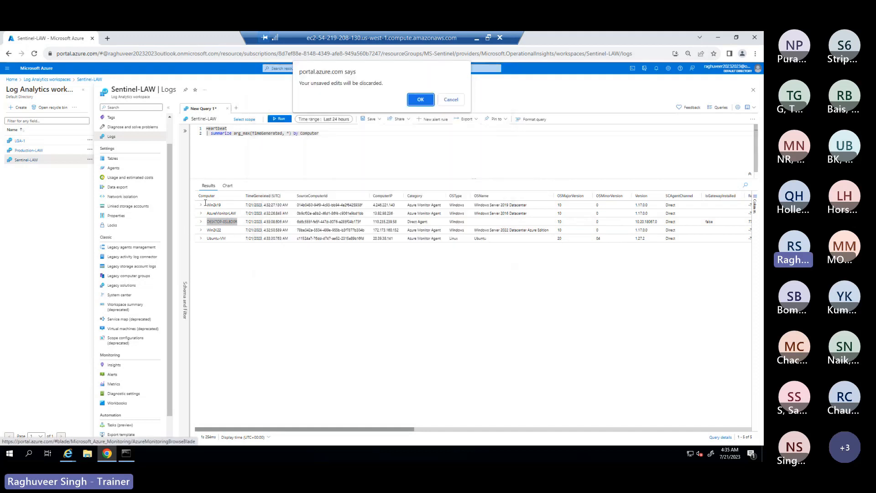
click(420, 100)
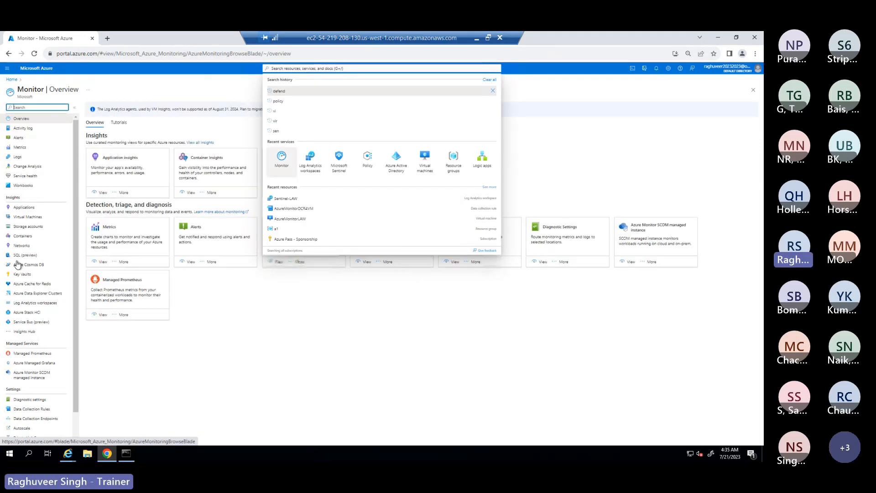
scroll(18, 383, down, 1)
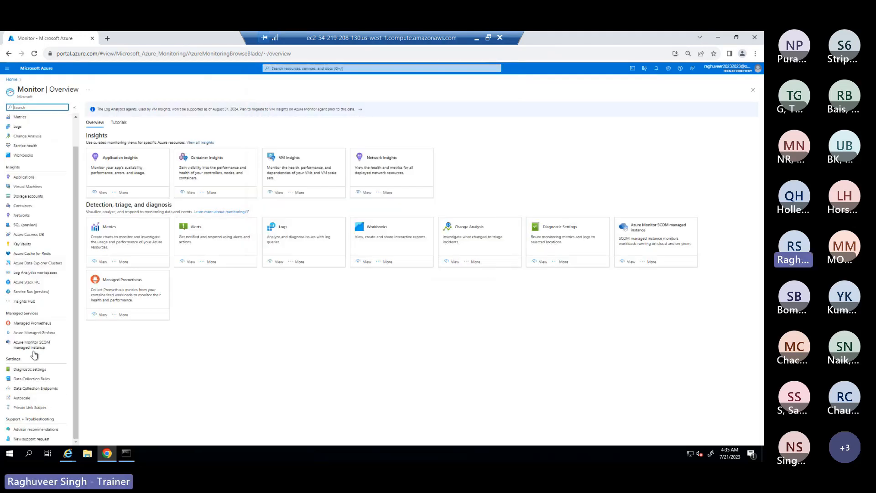
Step: Open the AzureMonitorDCR4VM rule, review its four VM resources, then view its Data sources
click(30, 379)
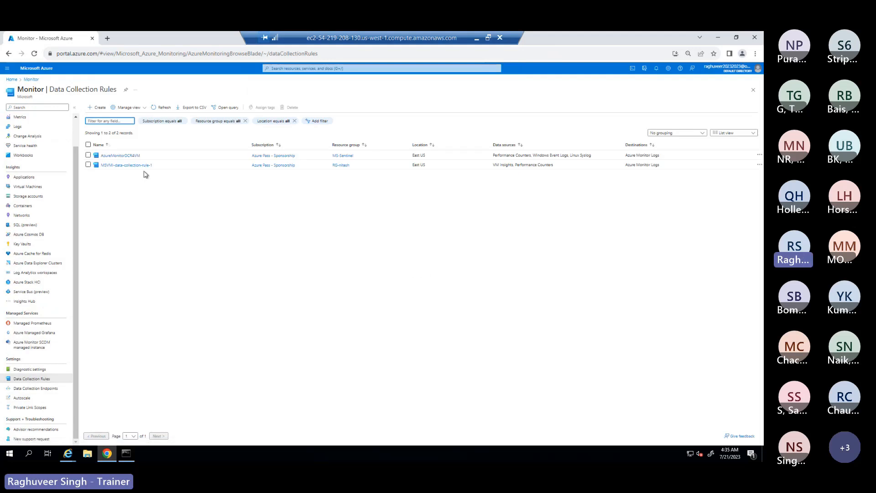
click(116, 156)
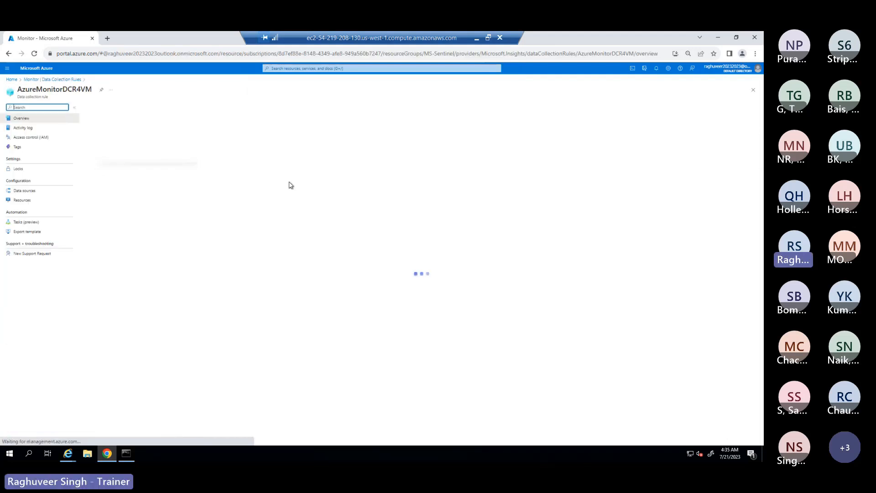
click(23, 191)
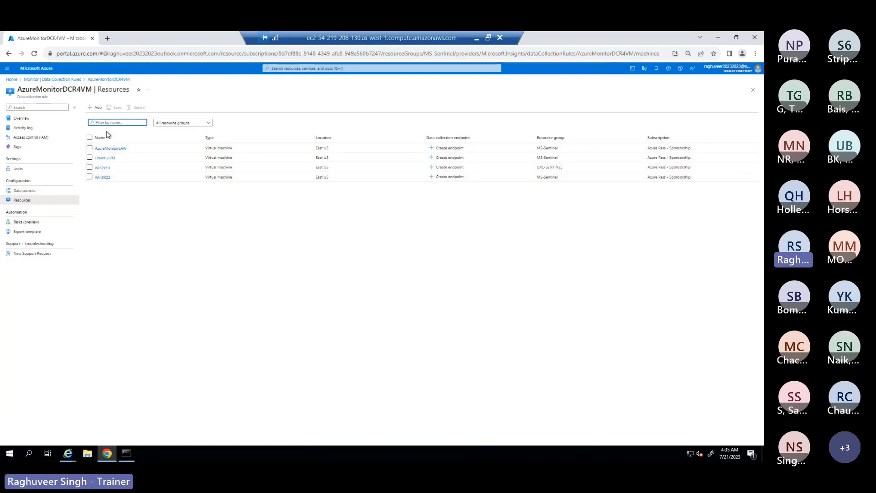
click(19, 192)
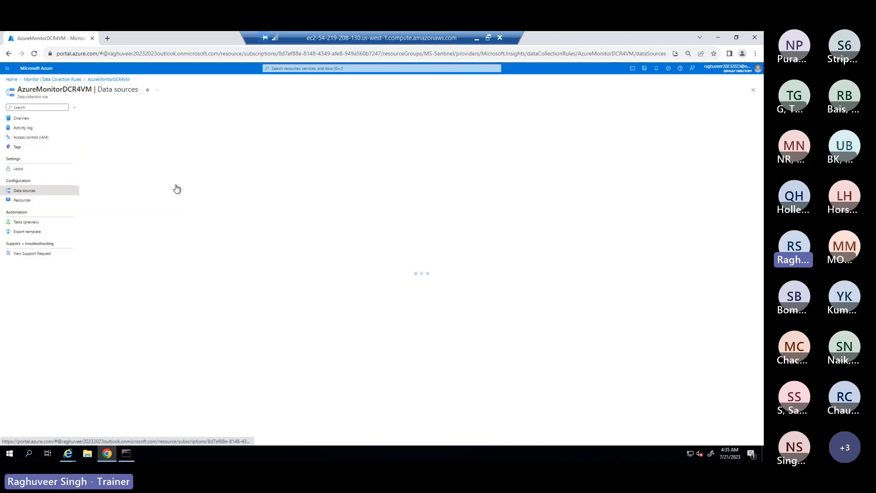
Step: Open the Windows Event Logs data source and view its Sentinel-LAW Azure Monitor Logs destination
click(110, 146)
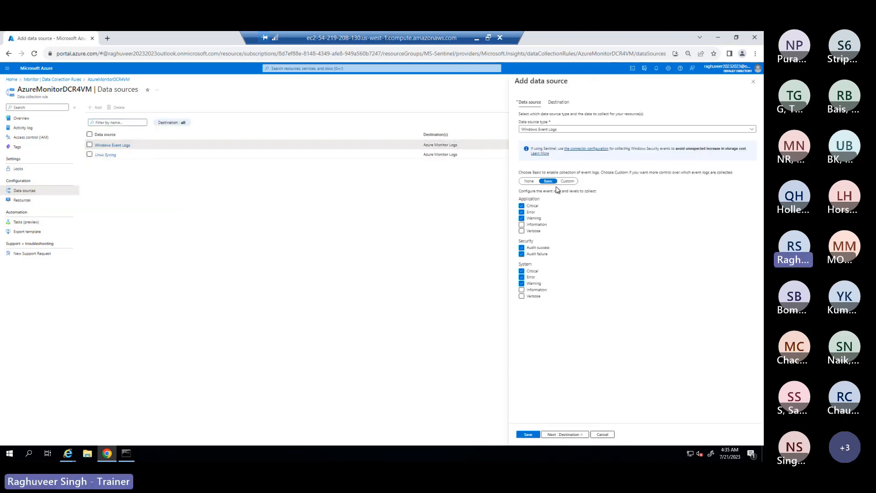
click(563, 434)
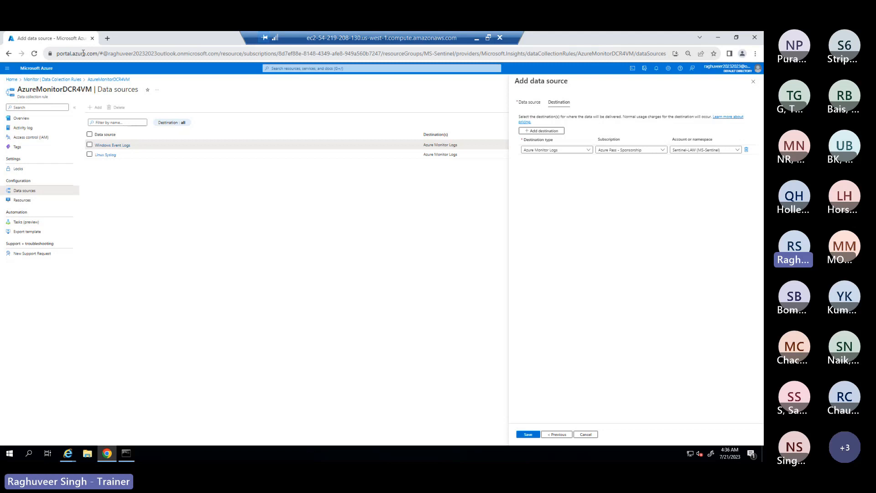
Step: Reopen the Monitor overview, then minimize the remote session to reach the AWS RDP connection page
click(338, 69)
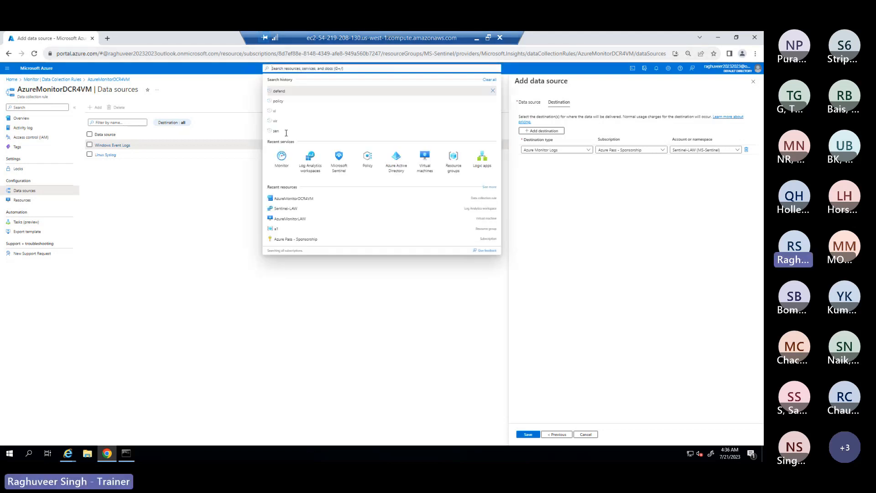
click(281, 157)
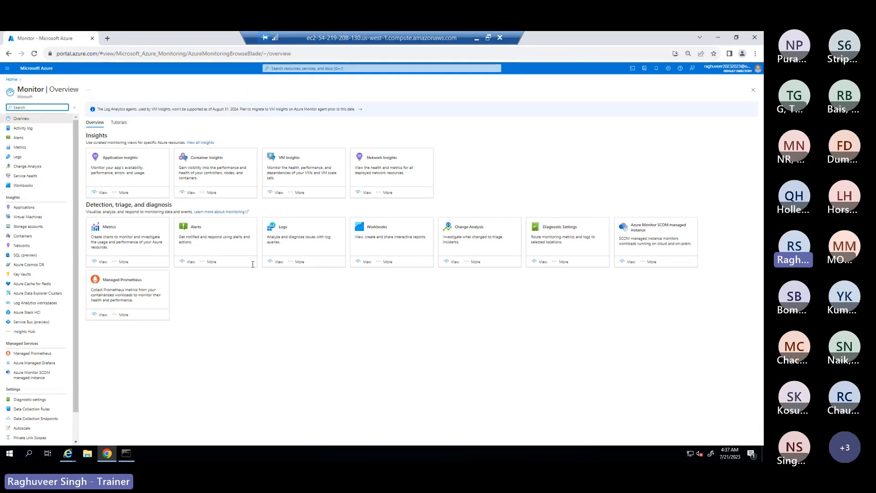
click(476, 39)
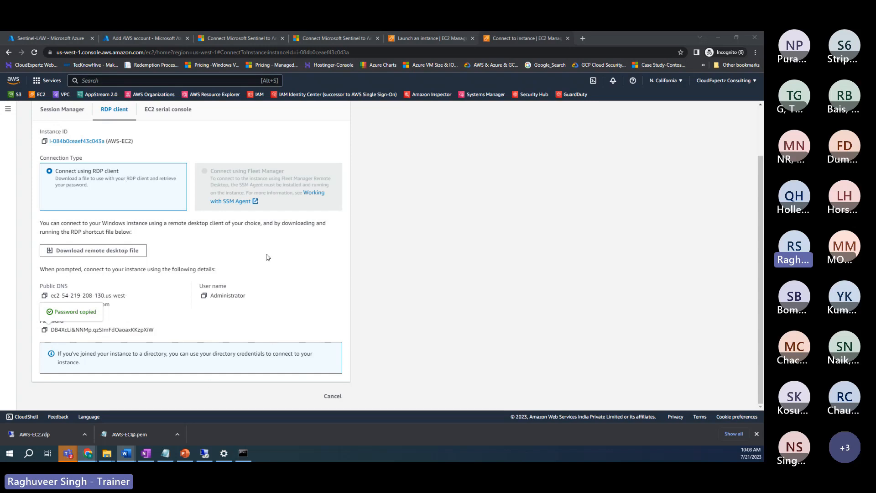
Step: Return from the AWS connection page to the remote desktop showing Azure Monitor's Overview
scroll(240, 178, up, 2)
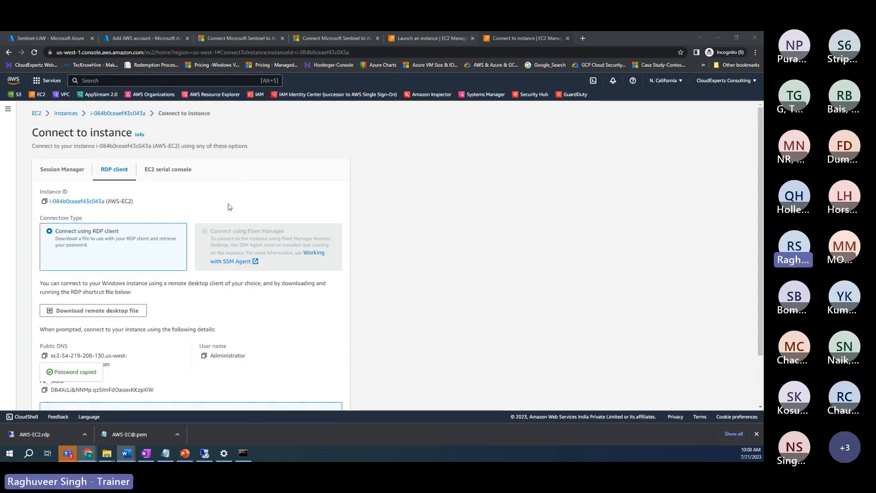
click(158, 41)
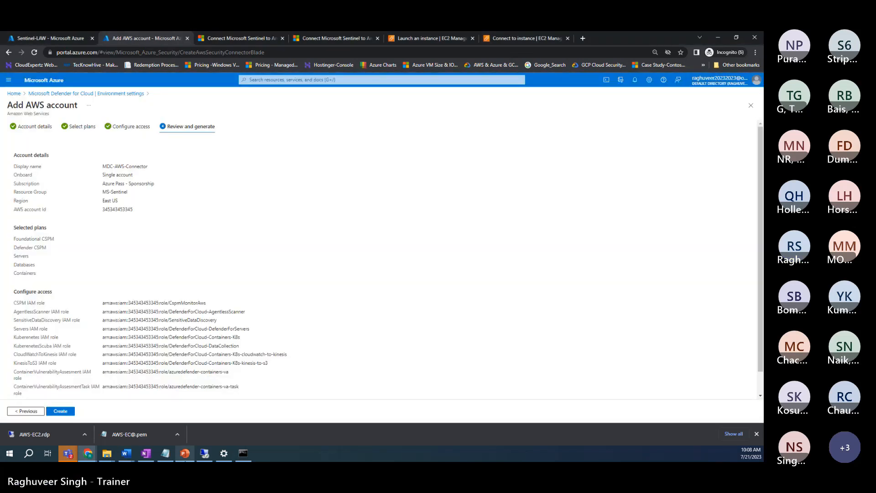
click(205, 454)
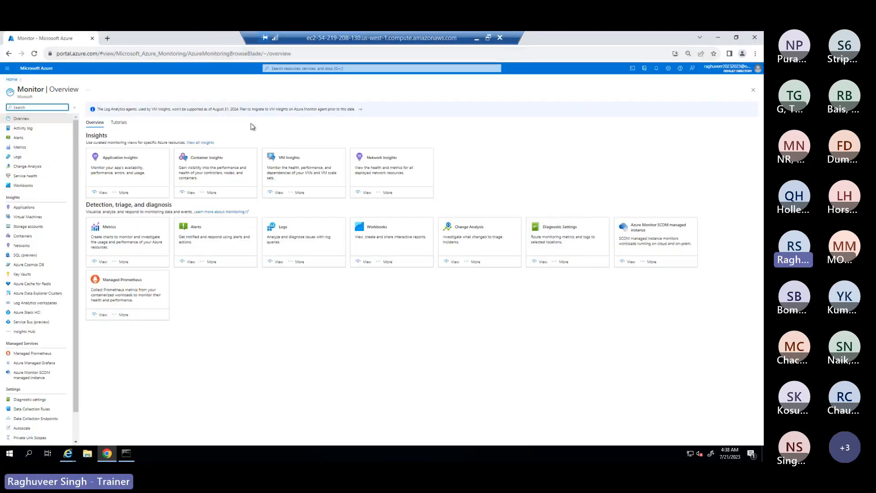
Step: Download MMASetup-AMD64.exe, the 64-bit Windows agent, from Sentinel-LAW's Log Analytics agent instructions
click(293, 69)
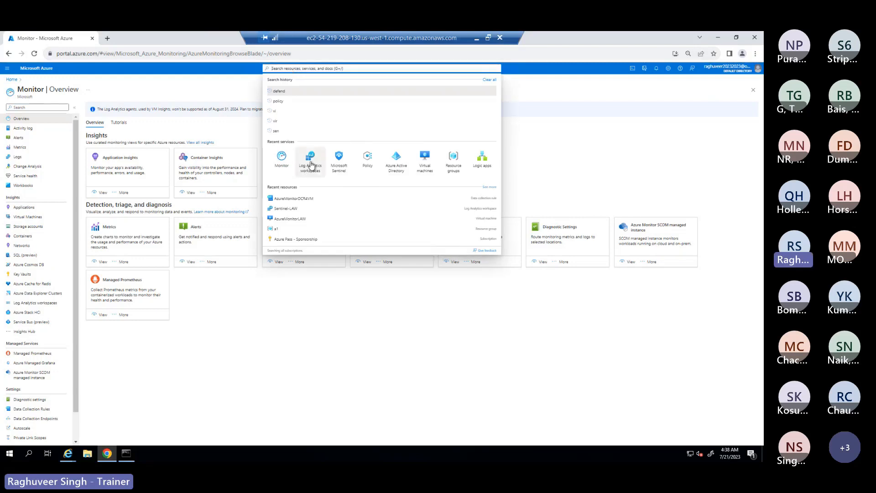
click(310, 163)
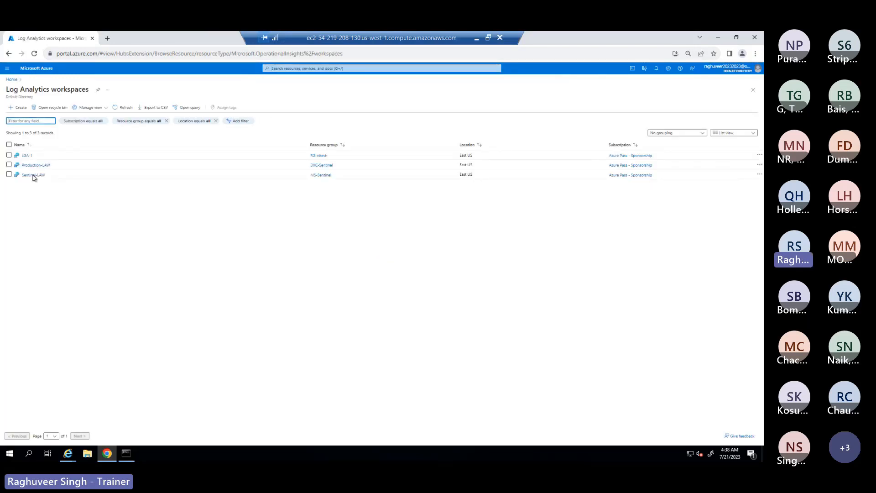
mouse_move(28, 176)
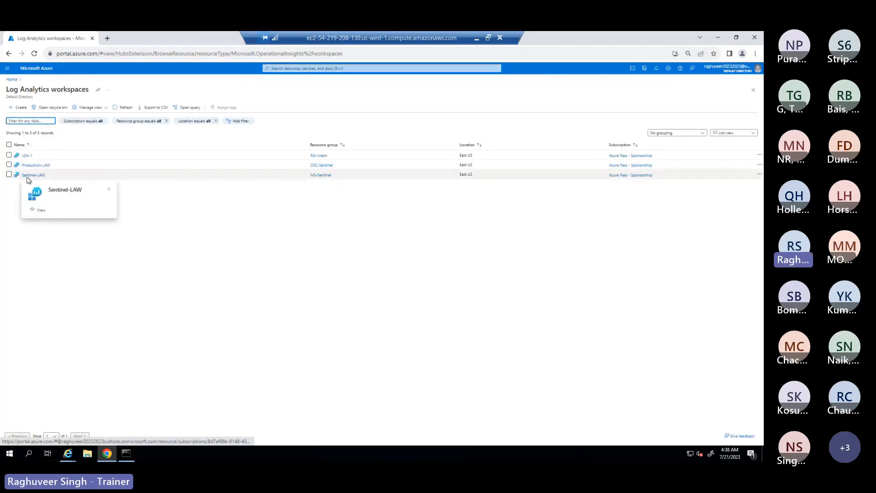
click(28, 176)
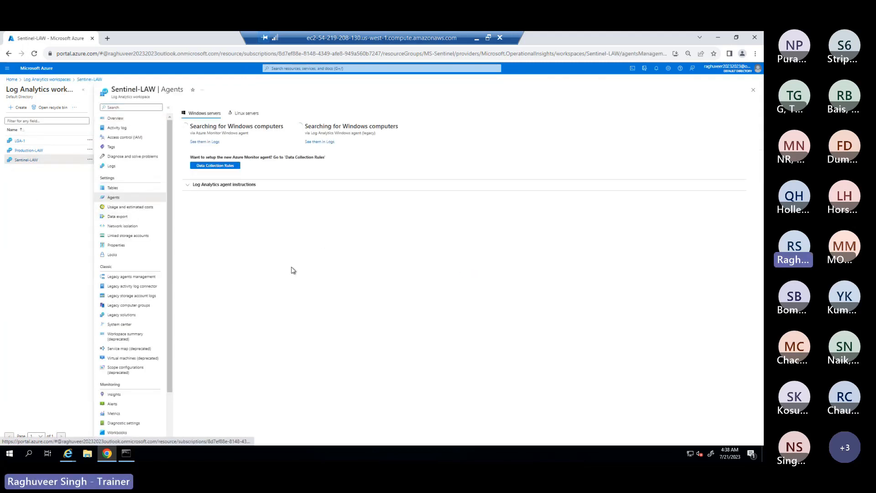
click(203, 185)
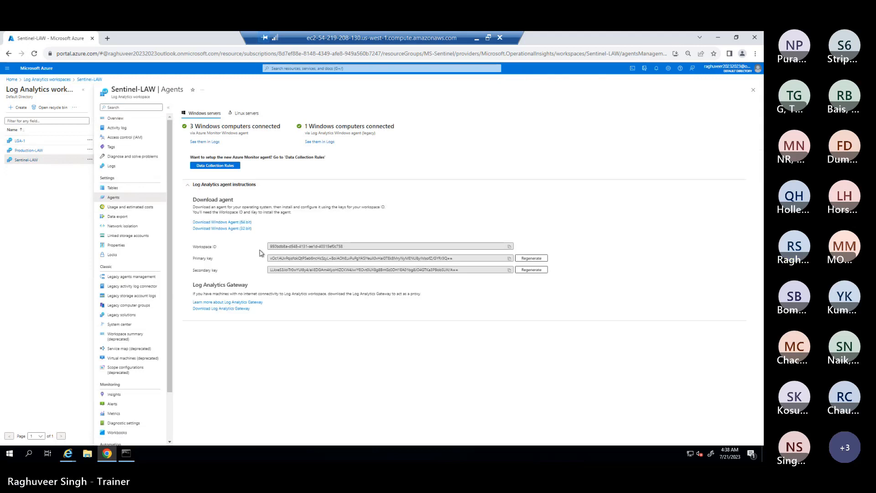
click(219, 222)
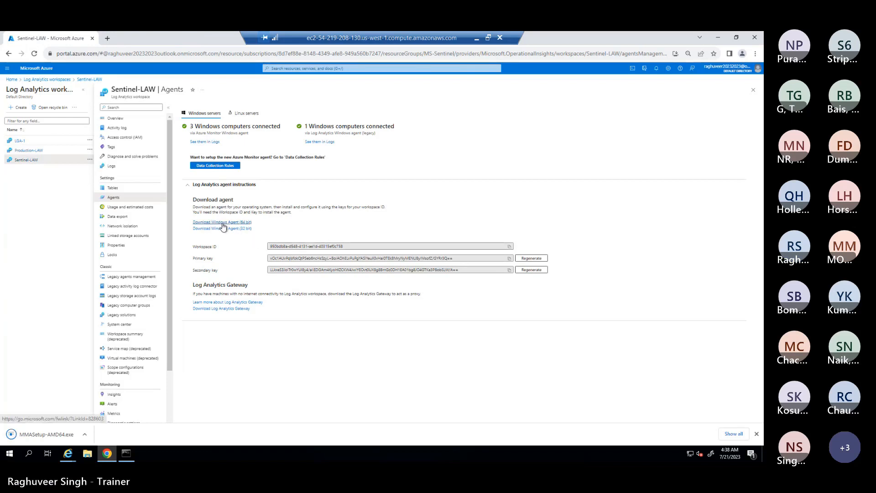
click(222, 223)
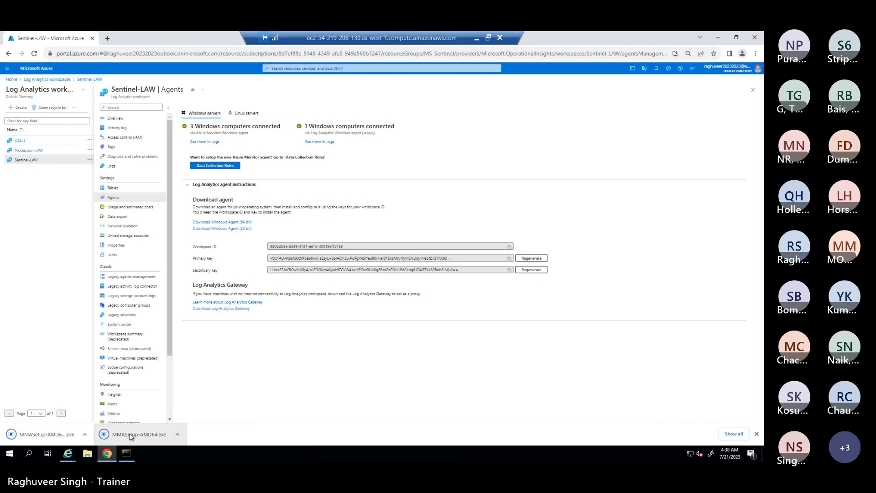
click(177, 436)
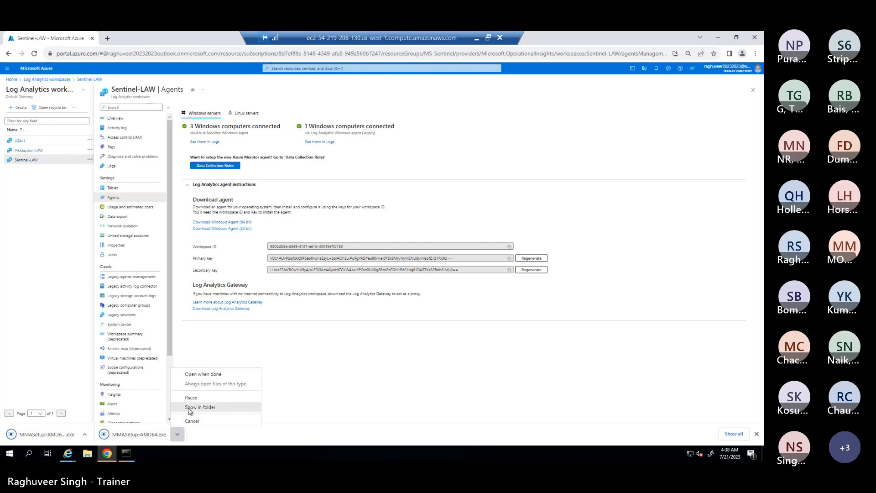
click(122, 438)
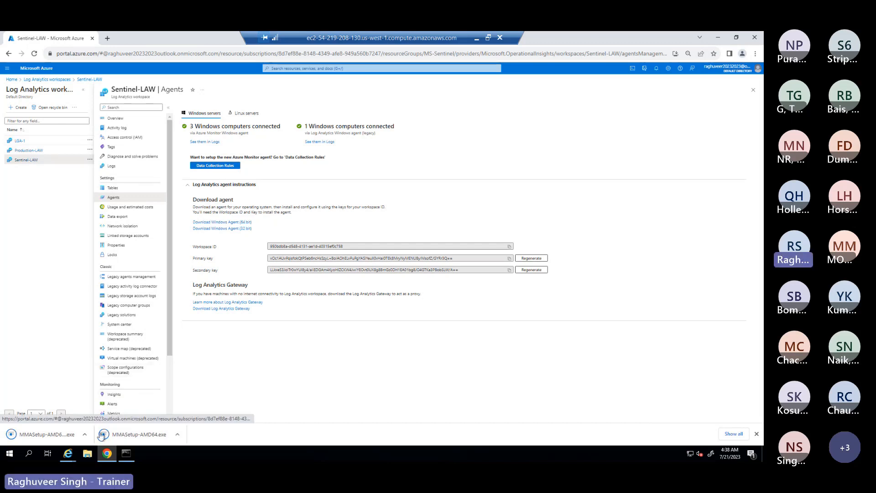
click(179, 434)
click(200, 413)
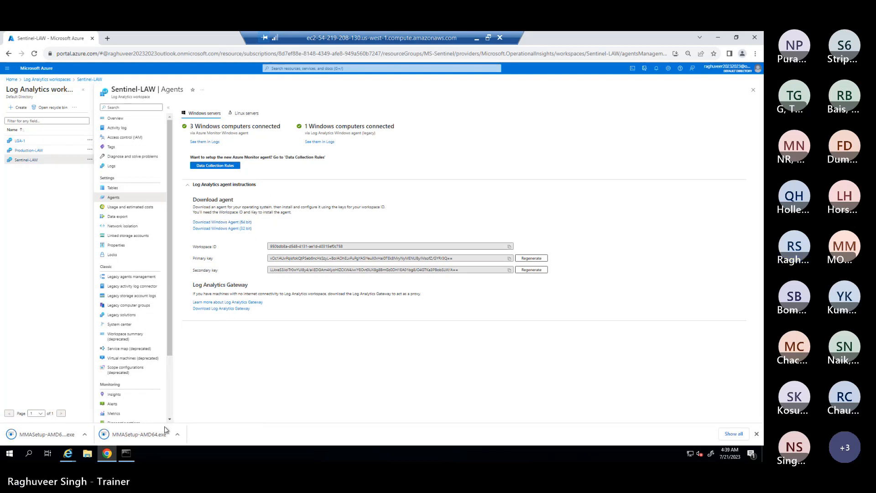
click(178, 435)
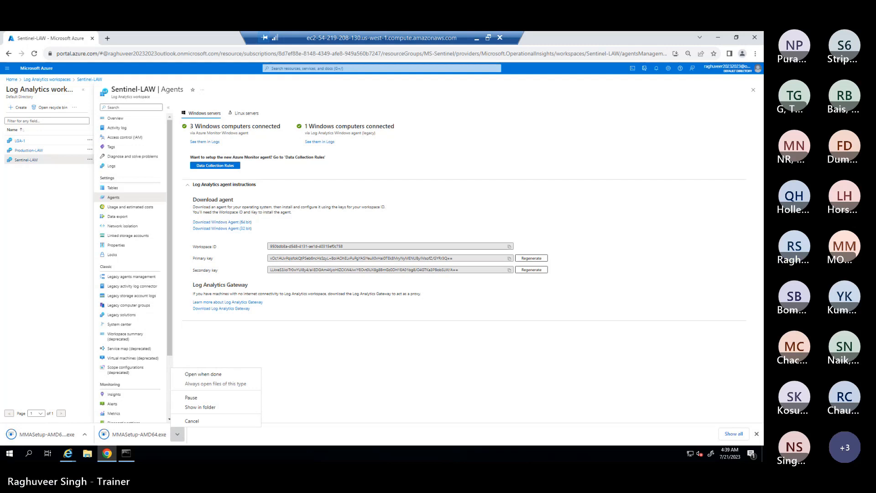
key(alt+Tab)
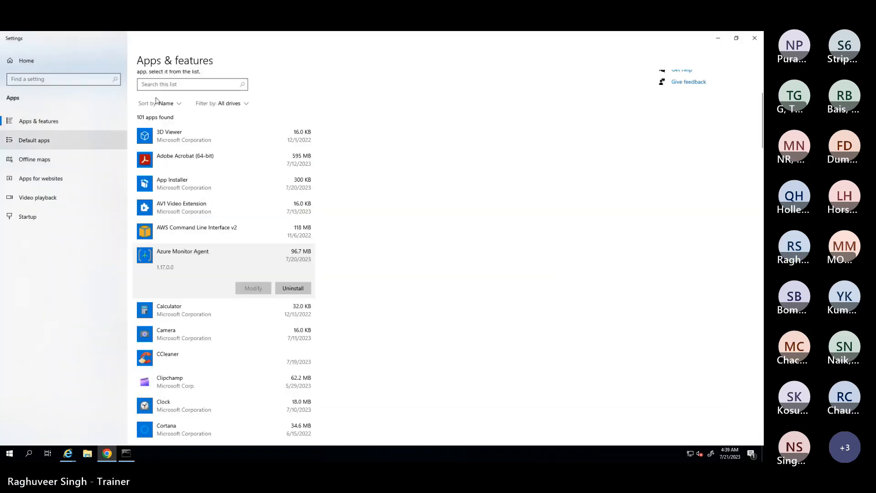
click(755, 40)
click(176, 436)
click(176, 435)
click(199, 407)
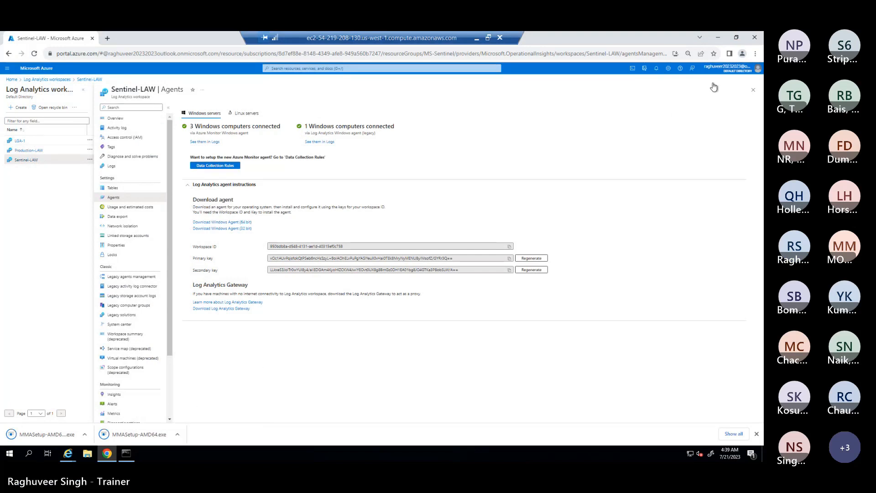
Step: Launch the MMASetup-AMD64 installer from the VM's Downloads folder
click(719, 38)
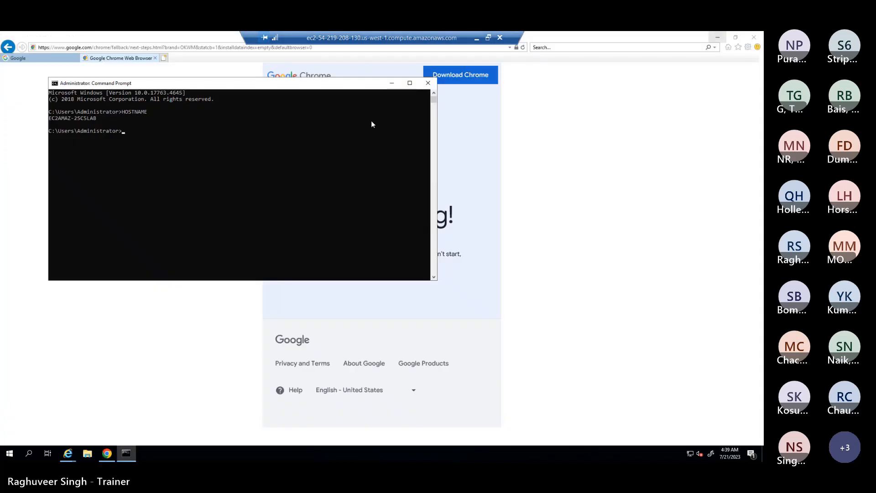
click(87, 453)
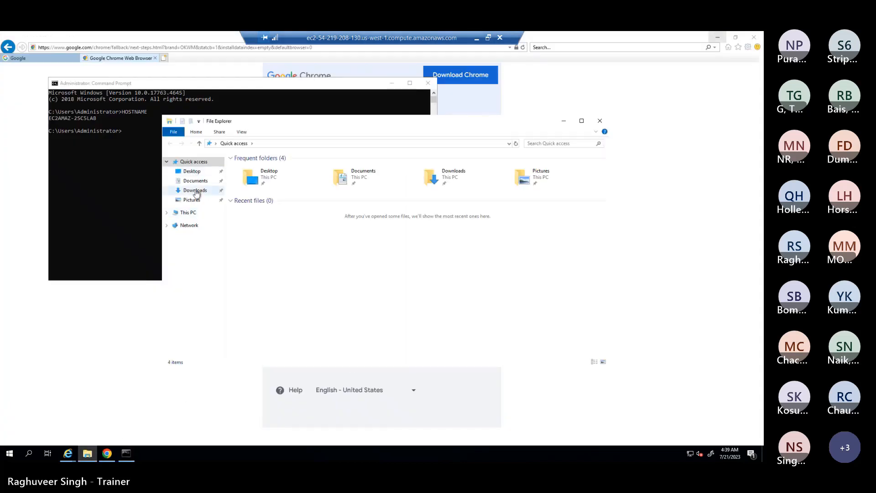
click(195, 191)
double_click(269, 176)
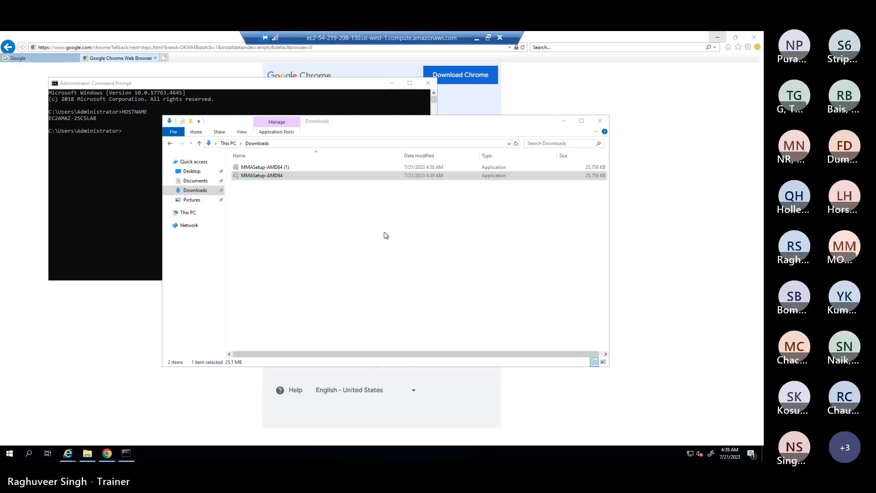
Step: Accept the licence and default folder, and choose Connect to Azure Log Analytics
click(420, 306)
click(420, 306)
click(421, 306)
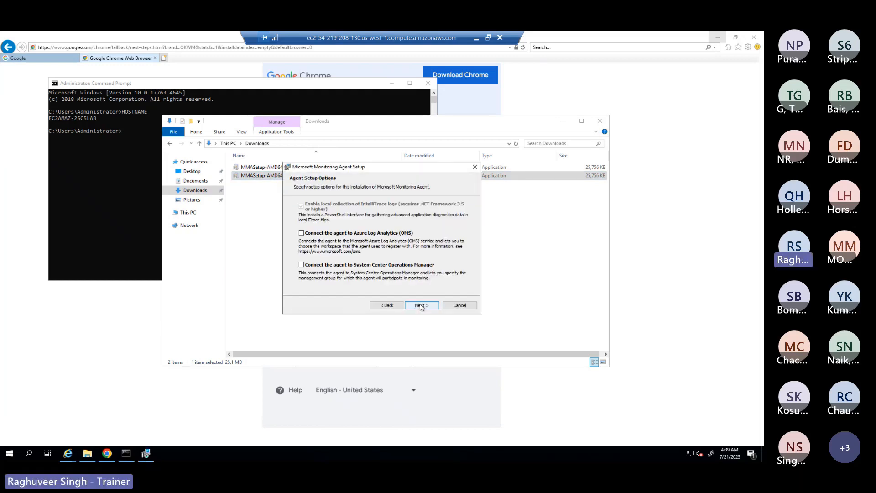
click(302, 233)
click(418, 305)
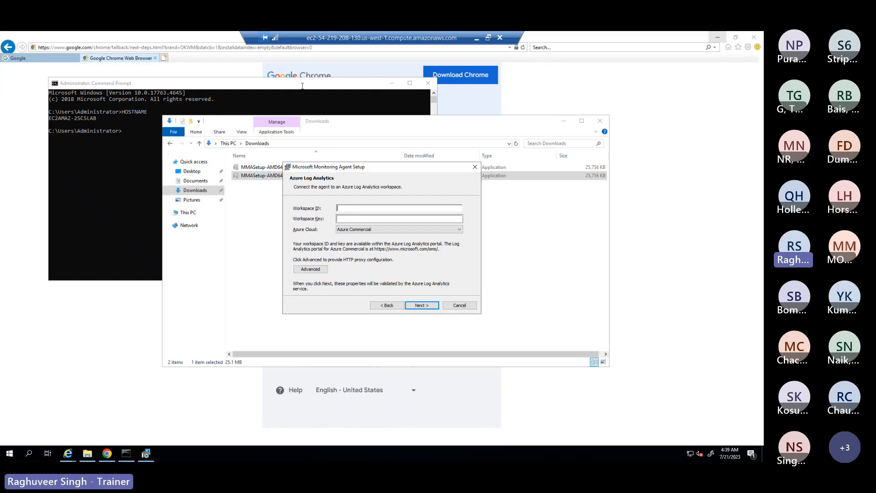
Step: Close the Command Prompt and Internet Explorer windows and bring back the Azure Agents page
click(428, 83)
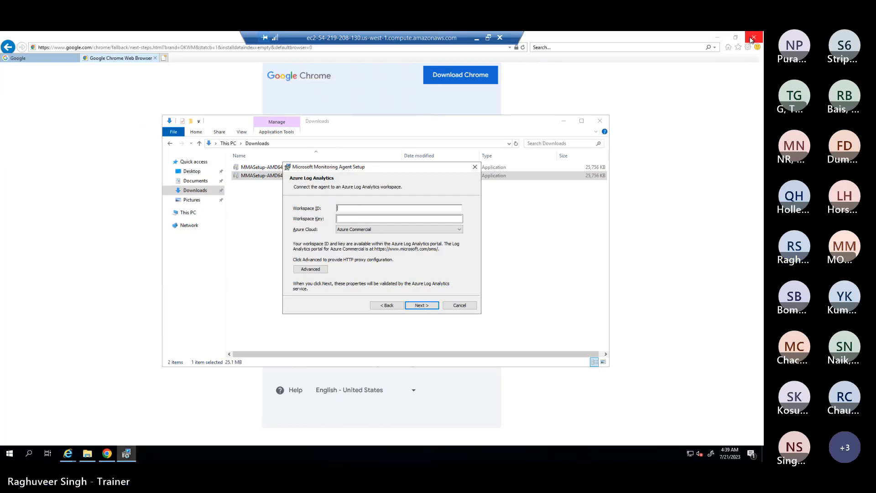
click(754, 37)
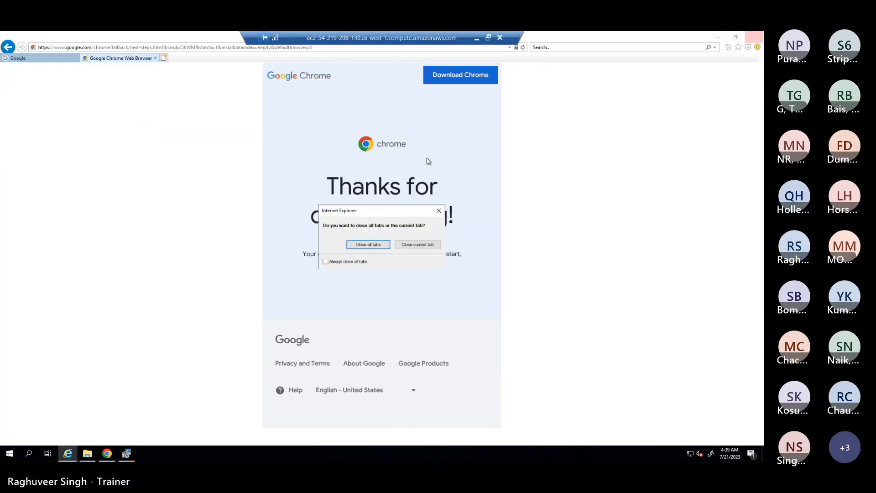
click(407, 246)
click(754, 37)
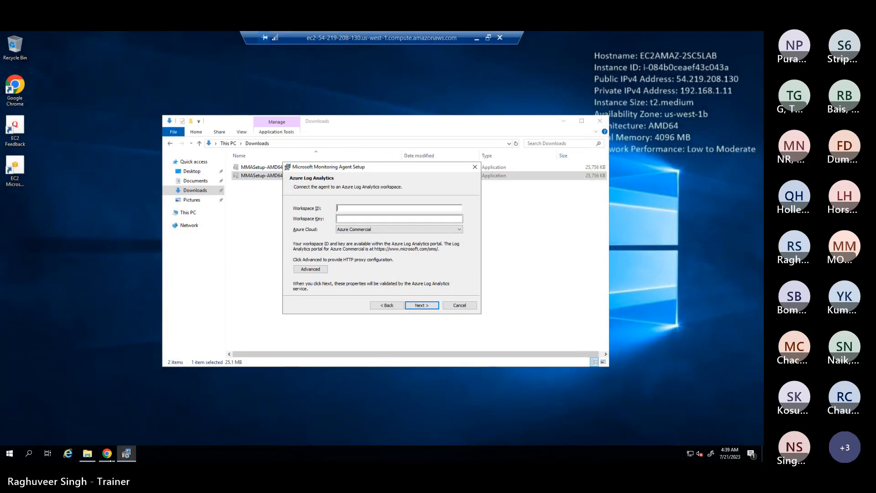
click(107, 453)
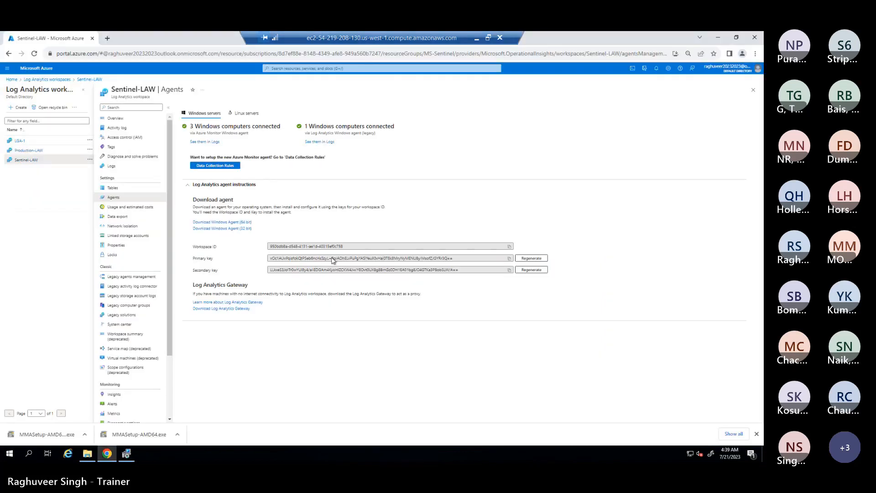
Step: Copy Sentinel-LAW's Workspace ID and Primary key into the agent setup's workspace fields
click(510, 247)
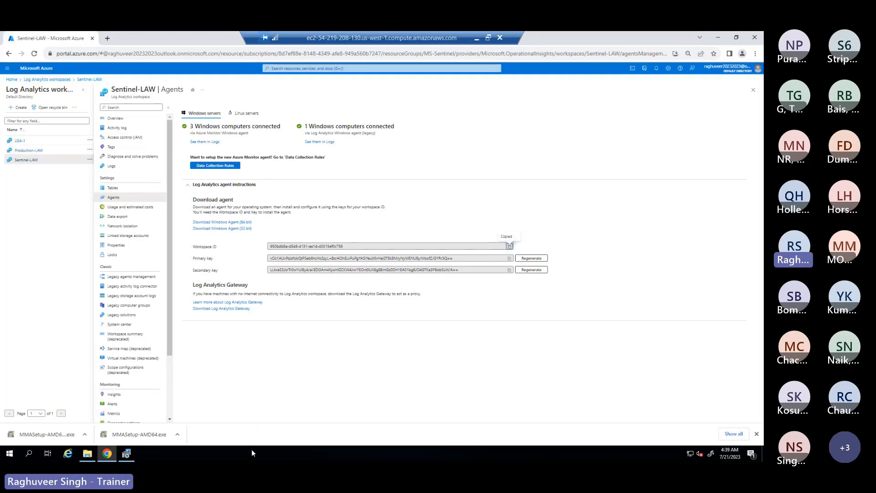
click(128, 454)
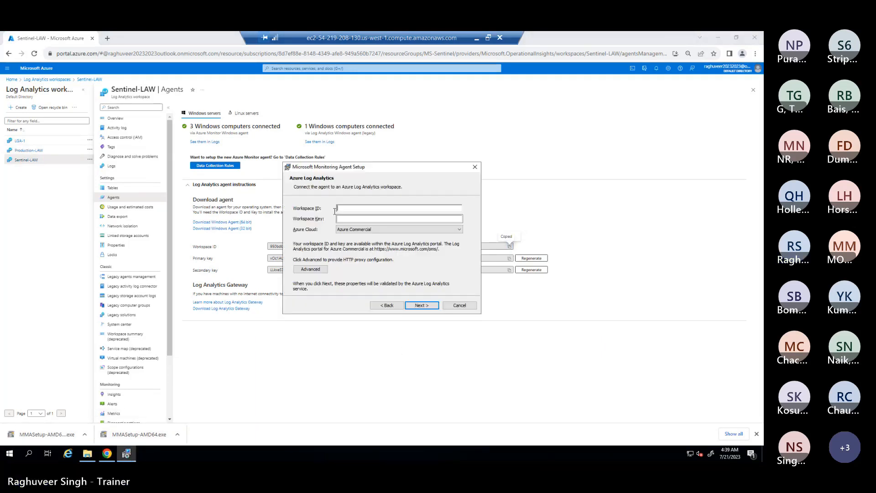
key(ctrl+v)
click(367, 219)
key(alt+Tab)
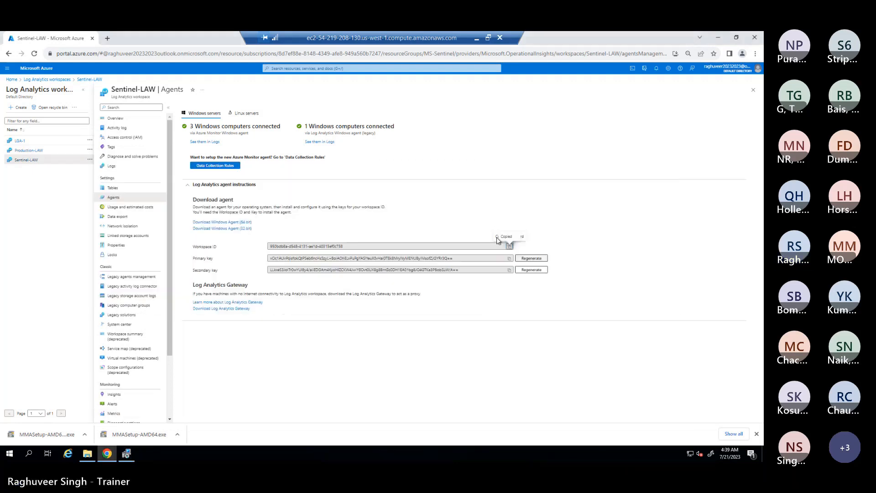
click(509, 258)
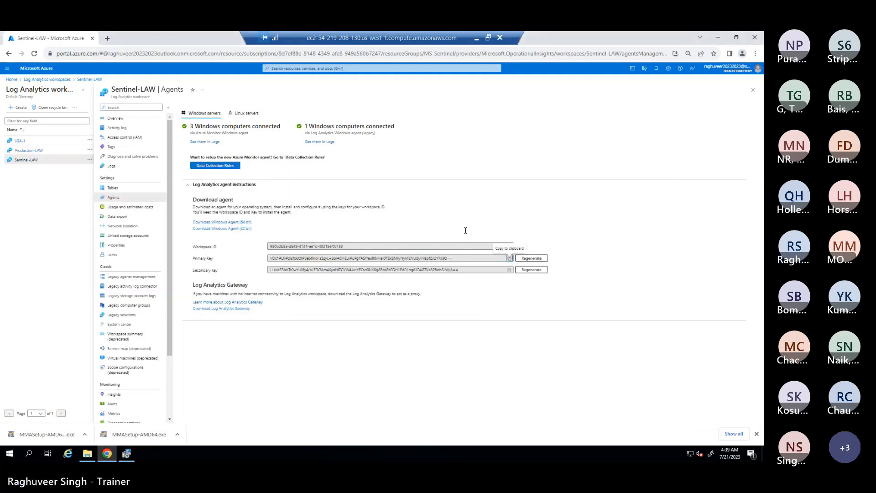
key(alt+Tab)
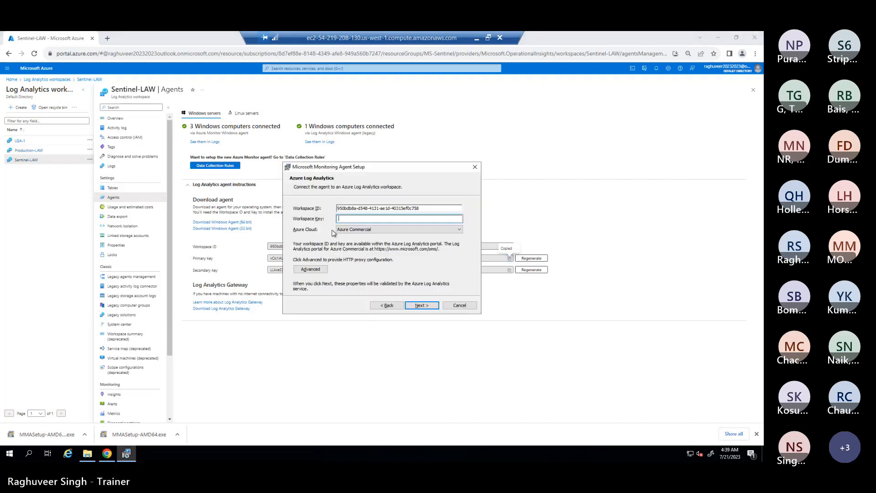
key(ctrl+v)
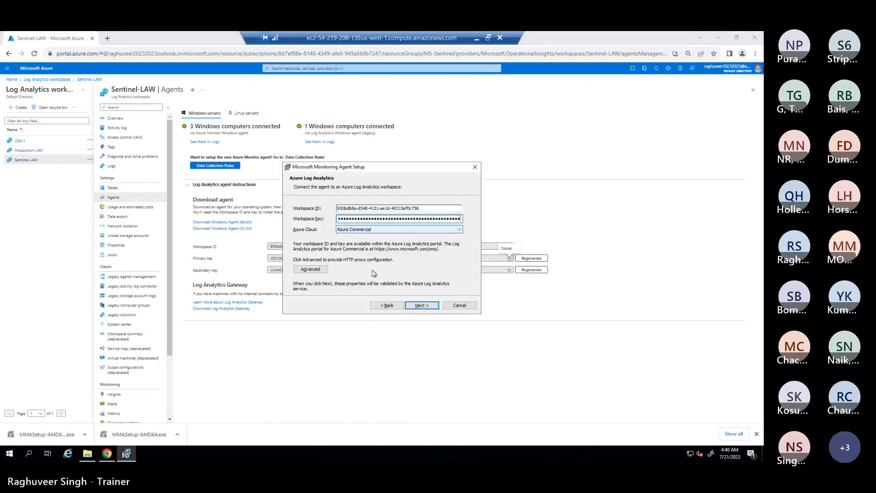
Step: Validate the workspace, skip Microsoft Update, install the agent and finish setup
click(431, 305)
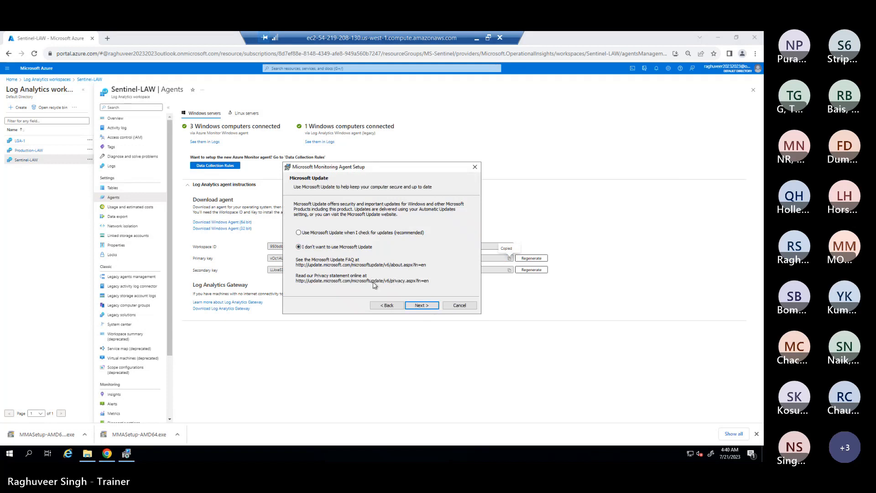
click(414, 305)
click(418, 306)
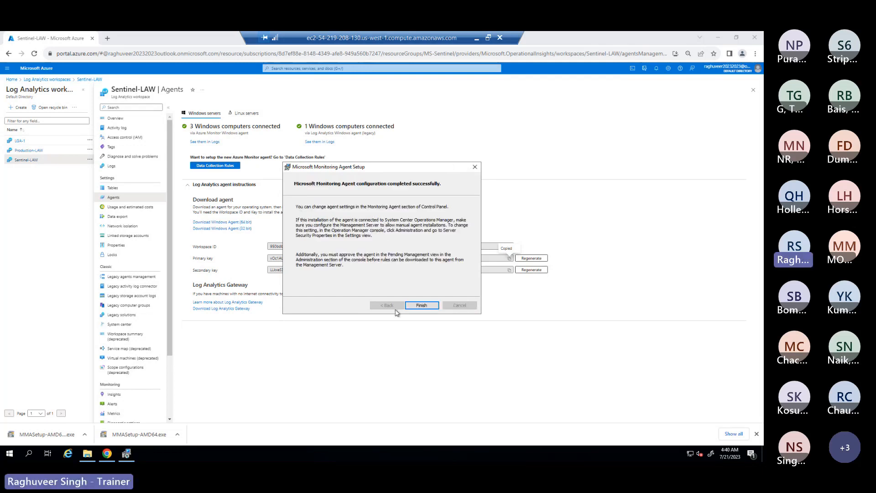
click(422, 304)
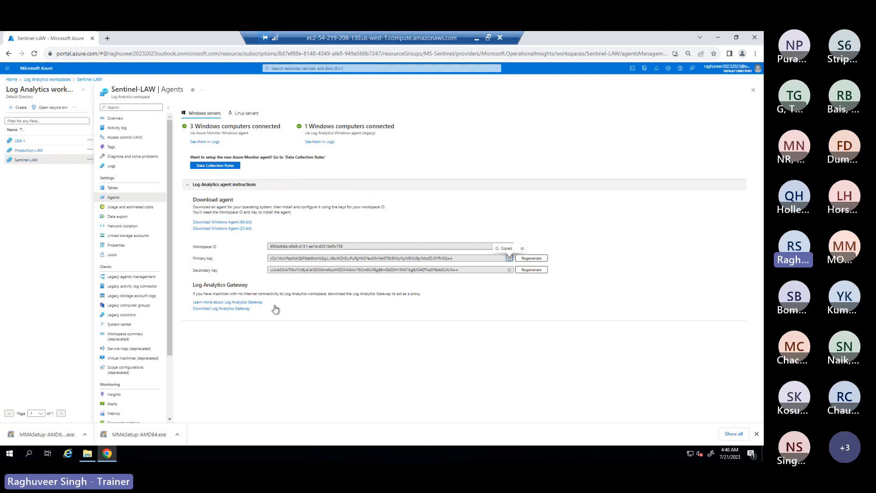
Step: Open Microsoft Monitoring Agent in Control Panel and confirm its Azure Log Analytics workspace connection
click(10, 454)
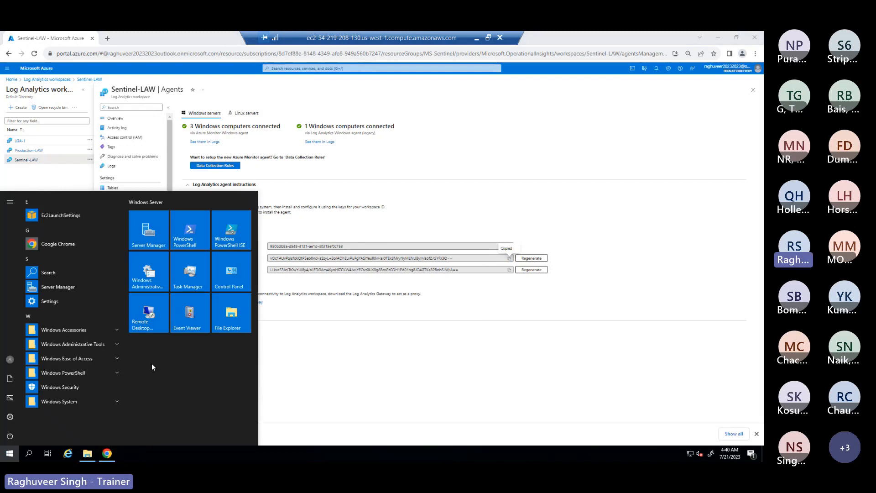
text(con)
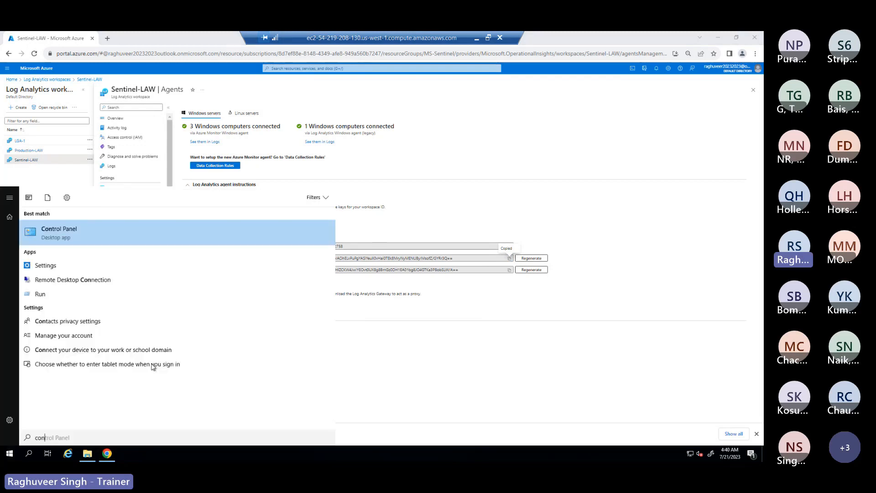
click(64, 228)
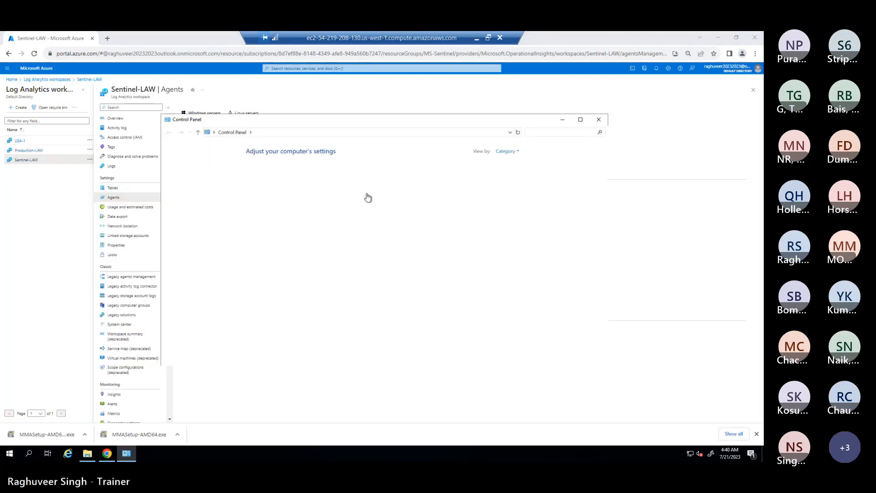
click(506, 151)
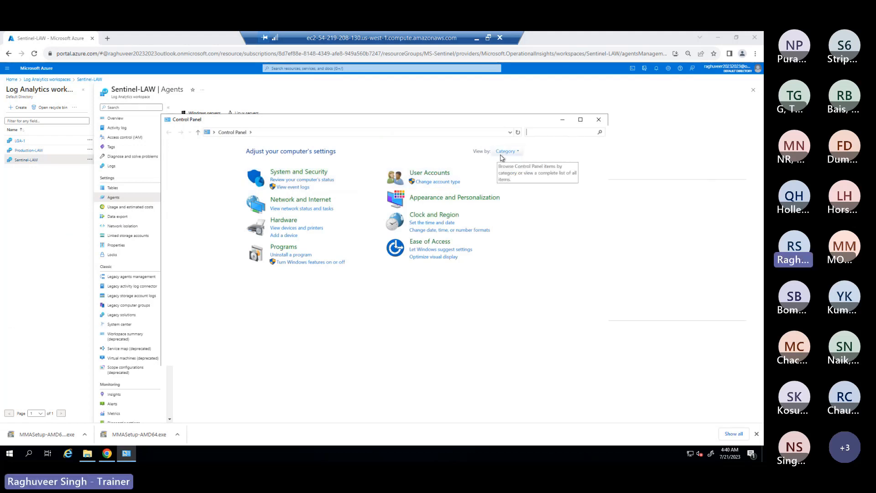
click(507, 180)
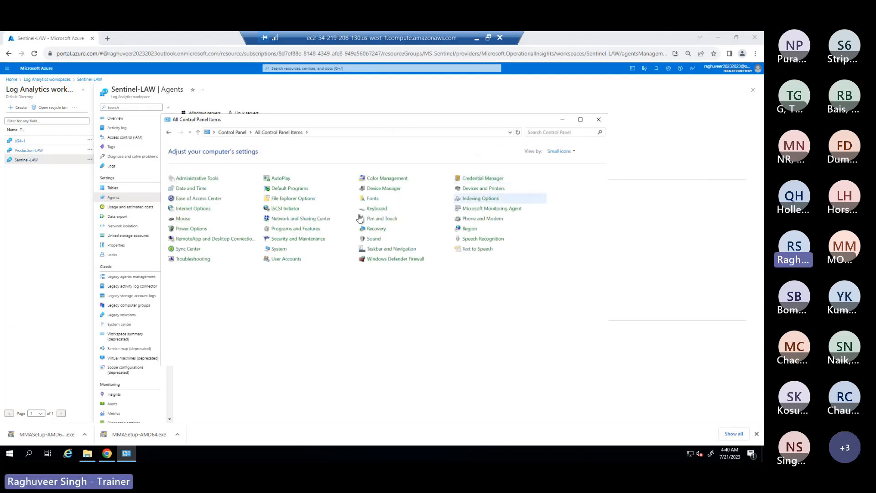
click(474, 211)
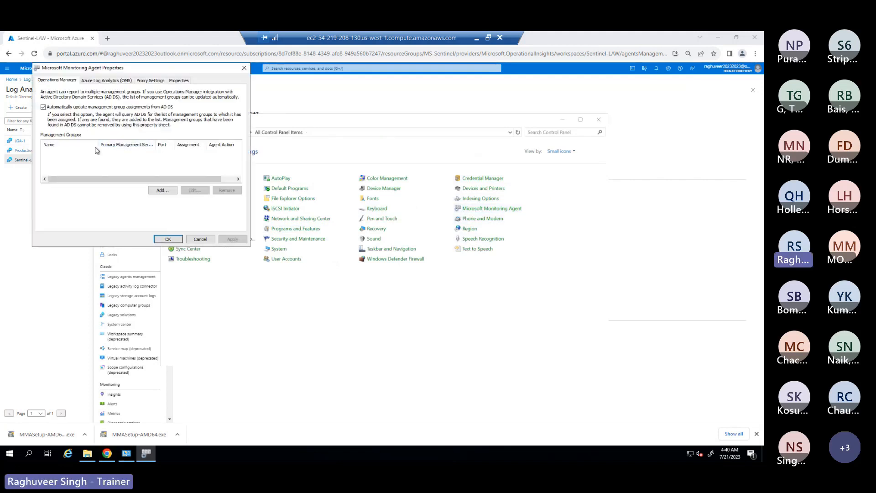
click(98, 82)
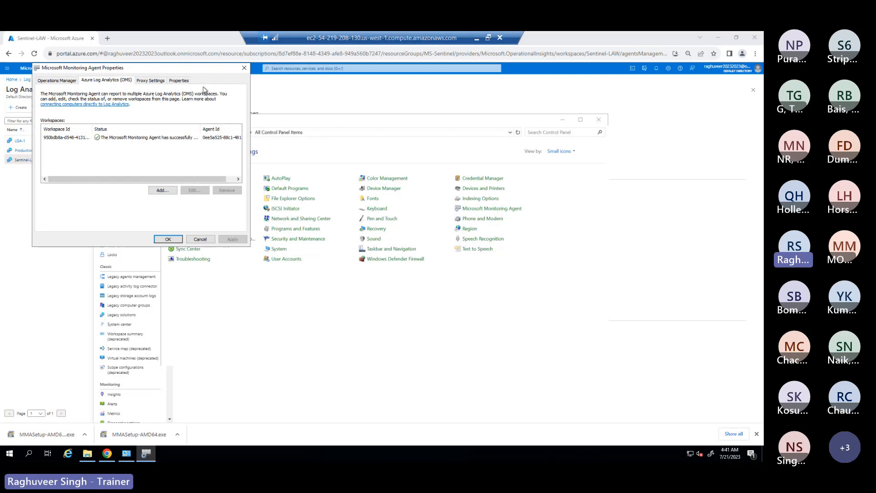
Step: Close the agent properties and minimize Control Panel to show the Sentinel-LAW Agents page
click(244, 68)
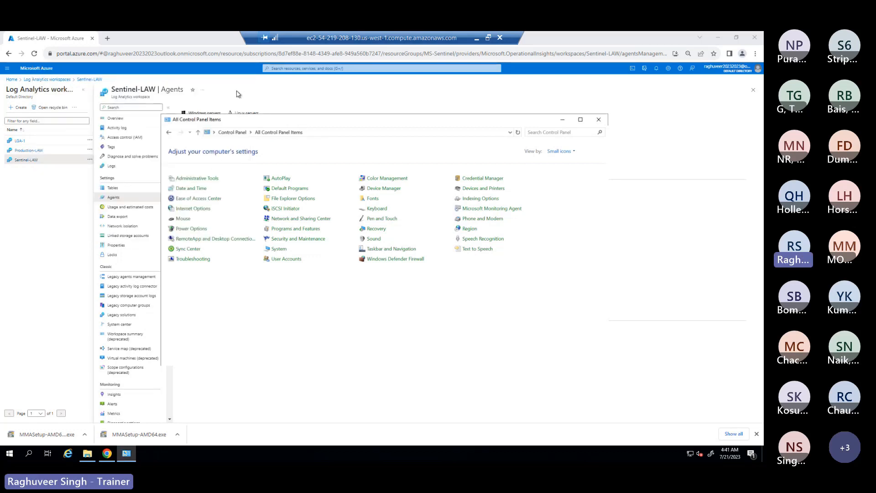
drag(302, 121, 236, 92)
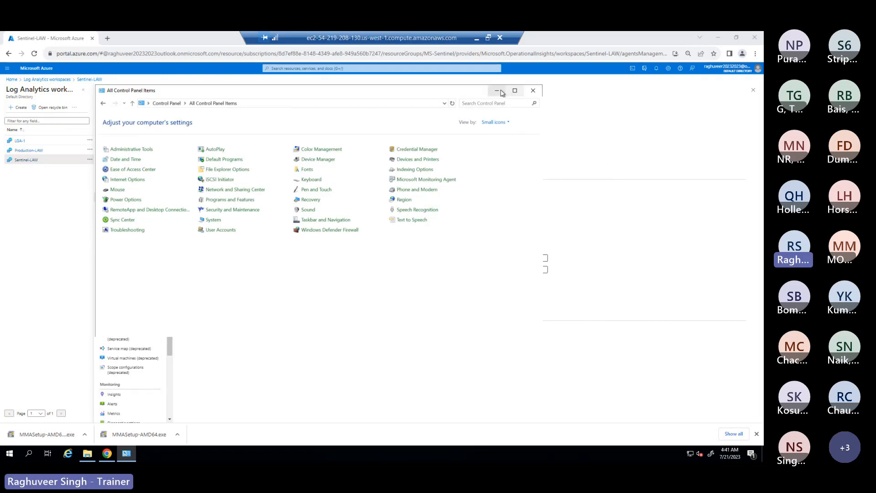
click(497, 90)
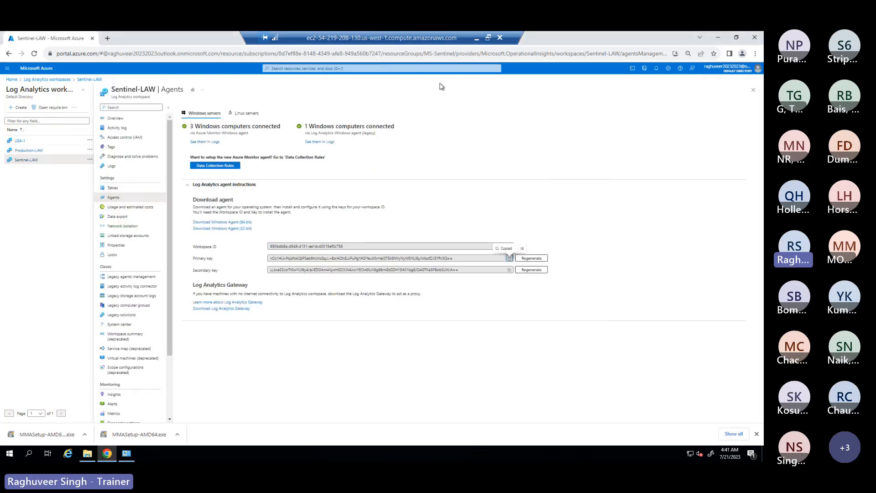
Step: Minimize the remote session, discard the AWS account edits, and open Sentinel-LAW's Logs page
click(476, 40)
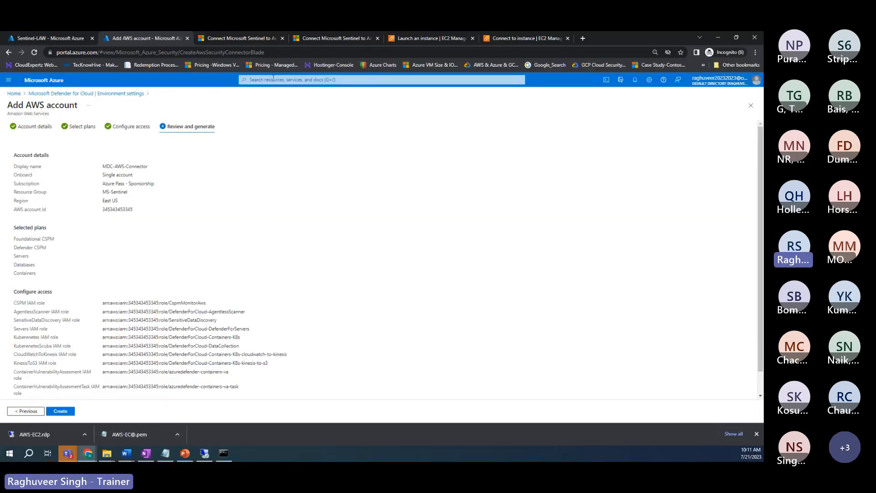
mouse_move(90, 455)
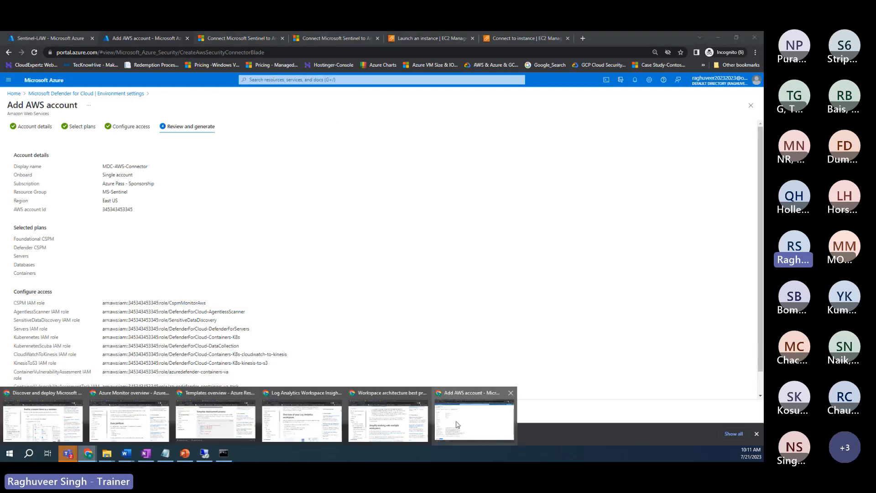
click(275, 81)
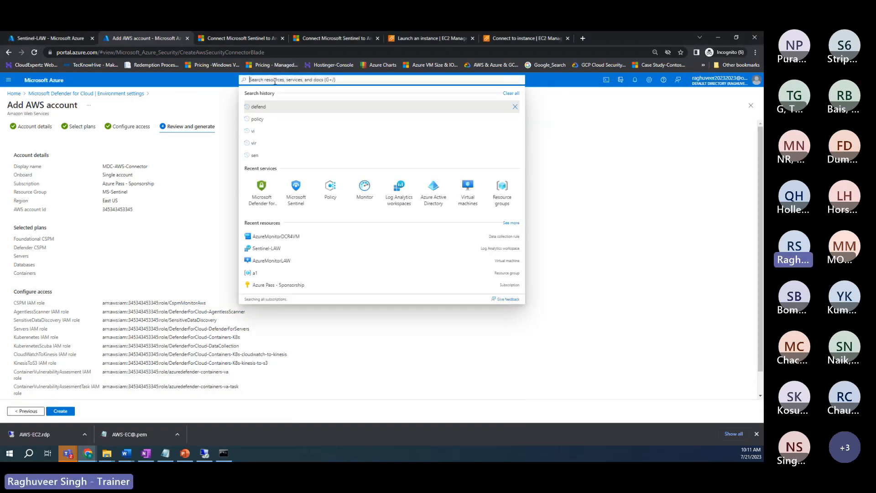
click(401, 193)
click(422, 97)
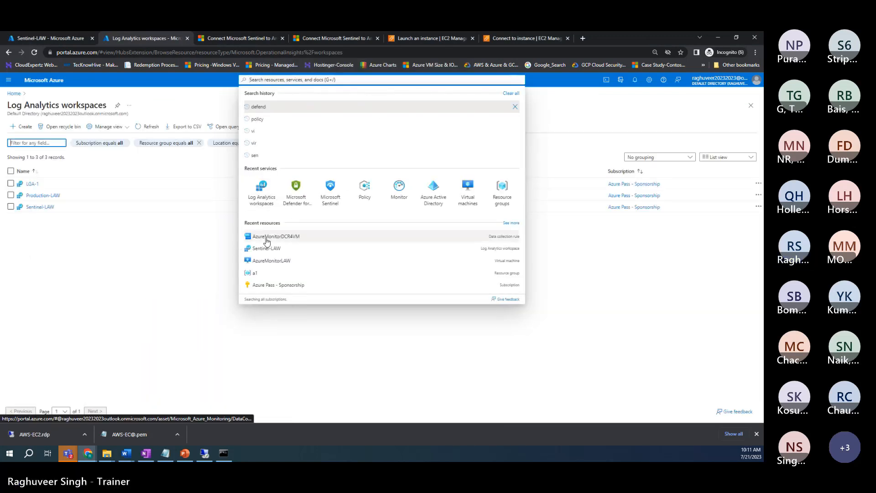
click(39, 208)
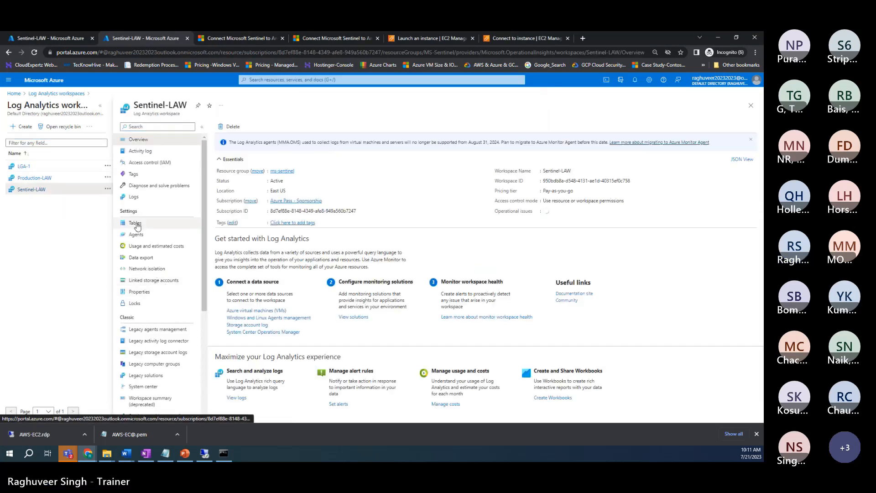
click(134, 200)
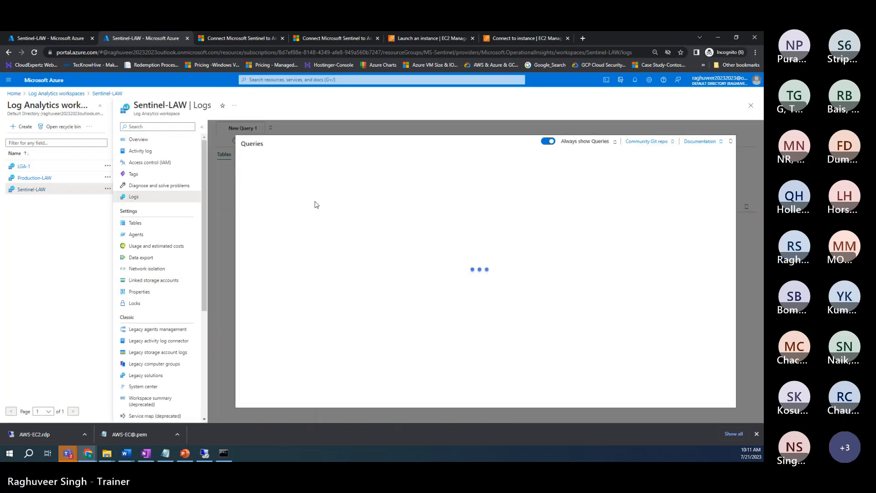
Step: Rerun the Heartbeat query from history and highlight the EC2AMAZ computer name in the results
click(730, 144)
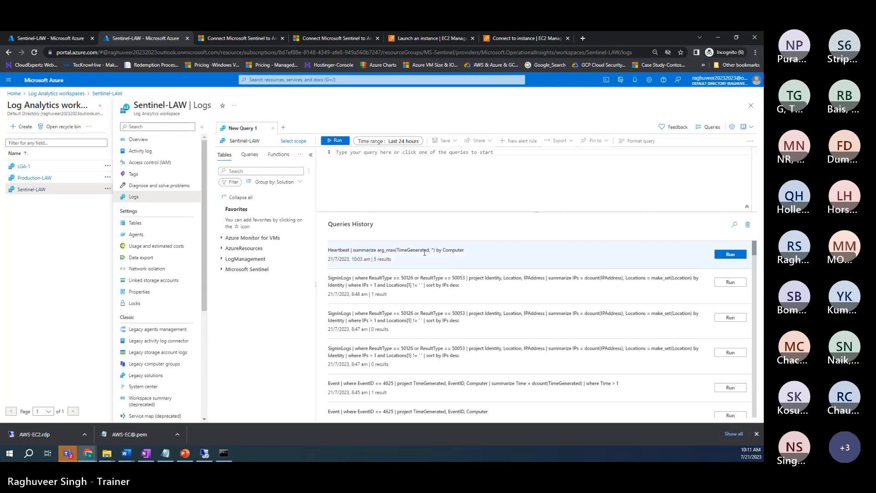
click(731, 255)
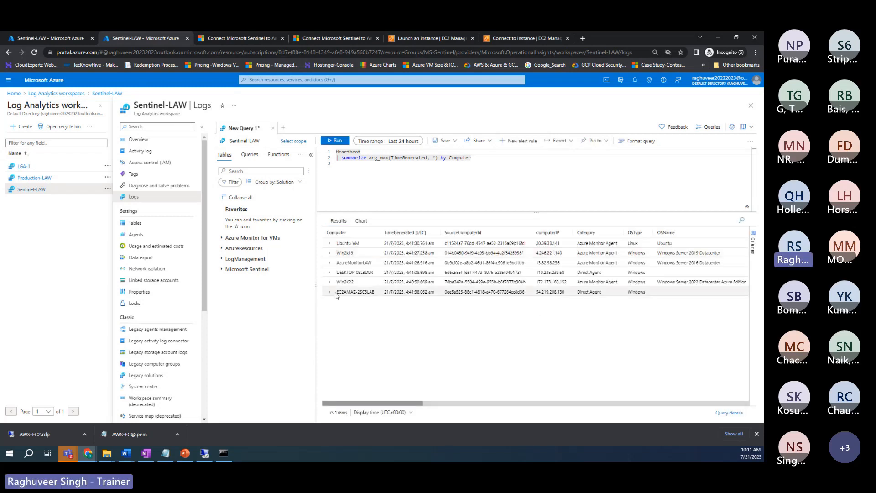
drag(336, 292, 378, 292)
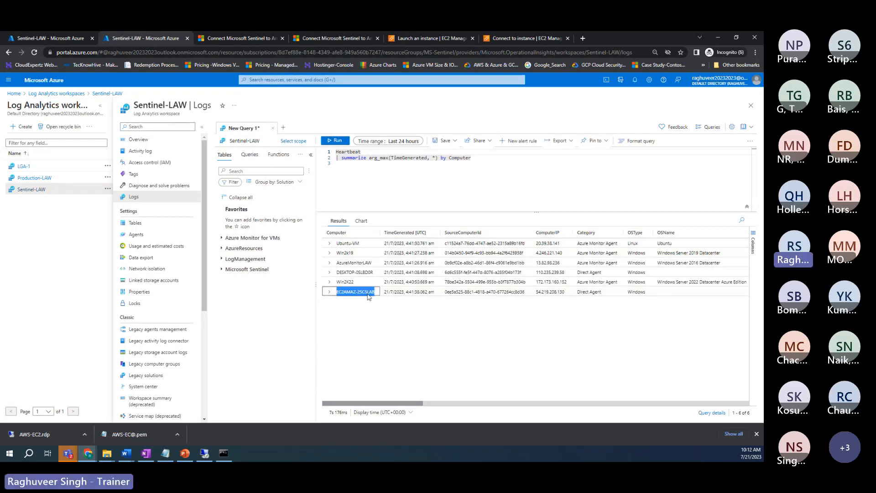
click(354, 305)
drag(337, 293, 365, 297)
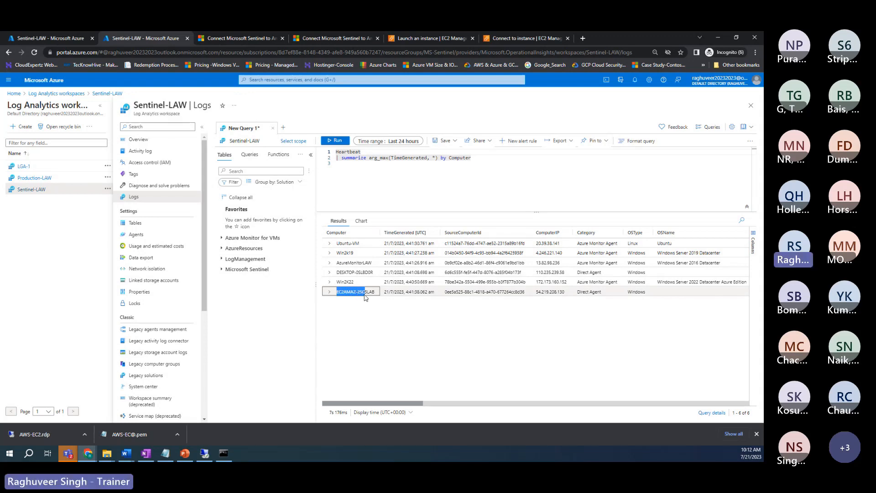
click(205, 453)
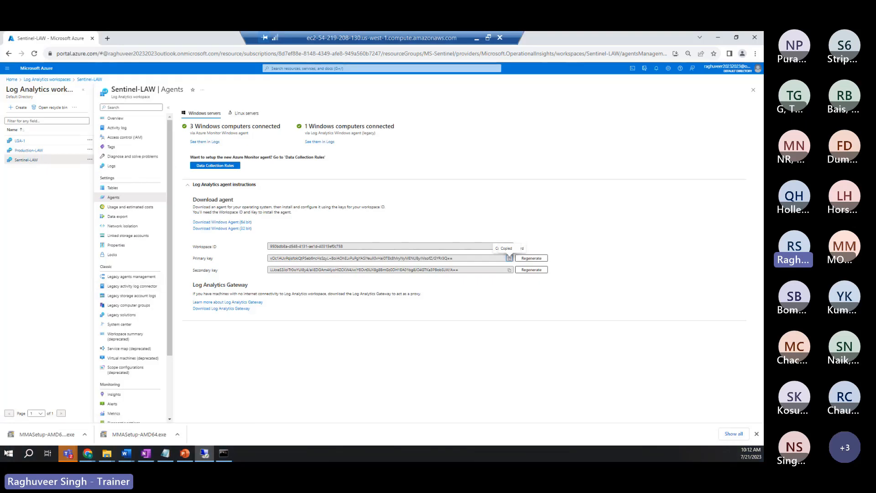
Step: Close the local Command Prompt showing DESKTOP-0SLBD0R and return to the EC2 remote desktop
click(10, 454)
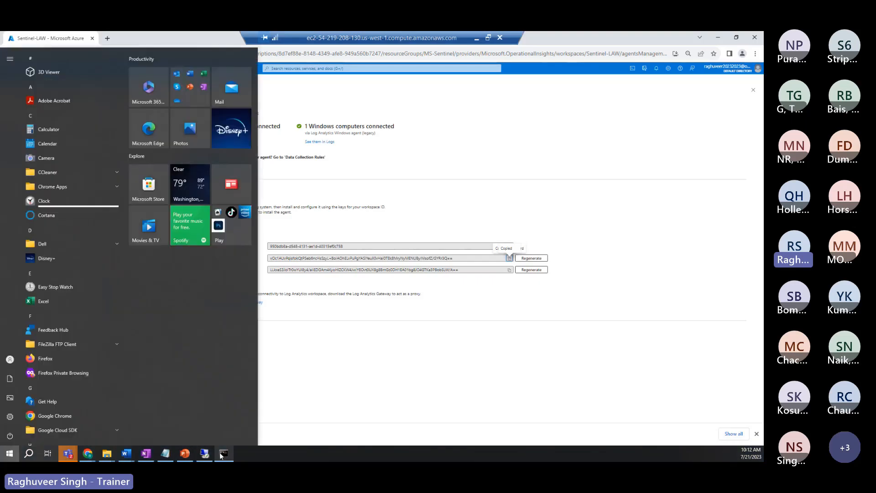
click(223, 453)
click(256, 129)
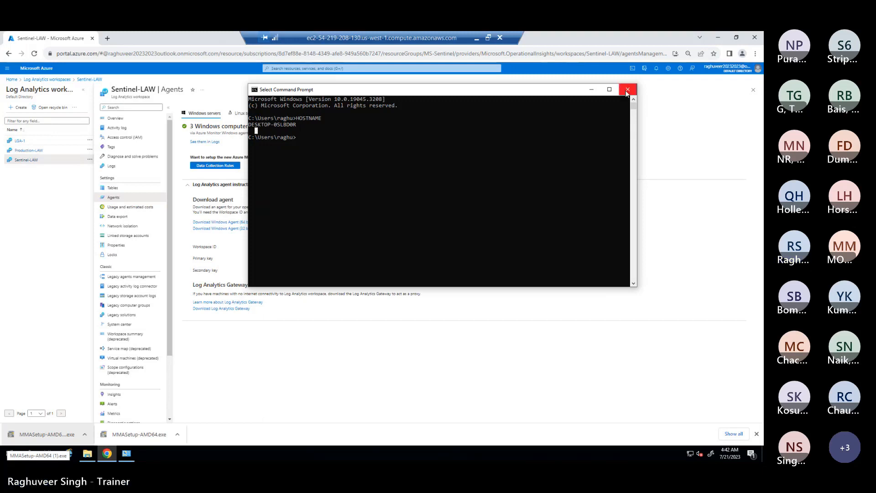
click(610, 89)
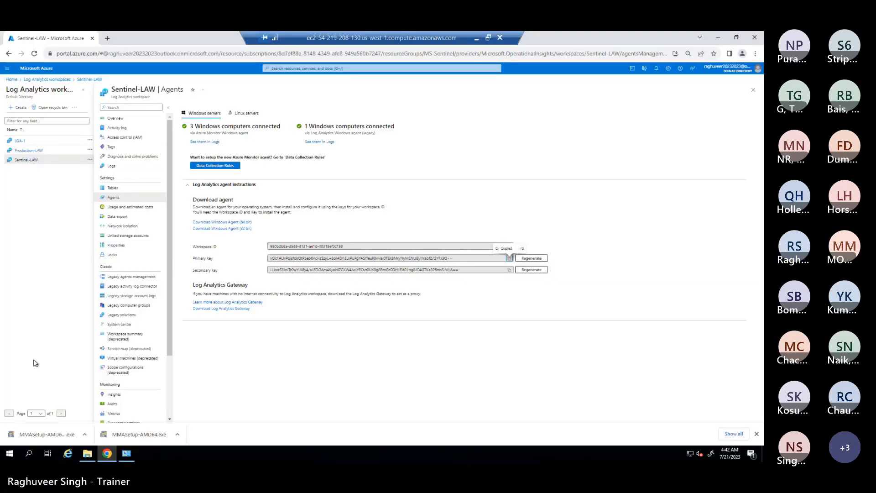
Step: Run hostname in a new Command Prompt on the VM, confirming the name EC2AMAZ-2SC5LAB
click(10, 453)
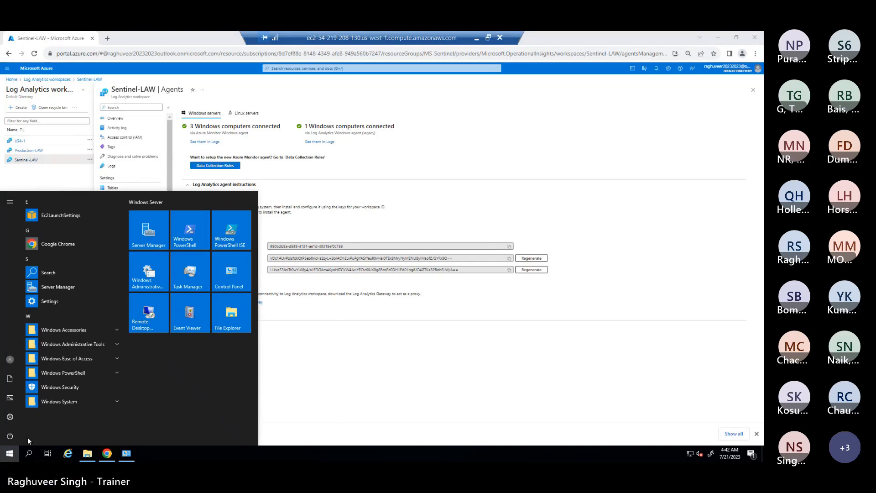
text(cmd)
key(Return)
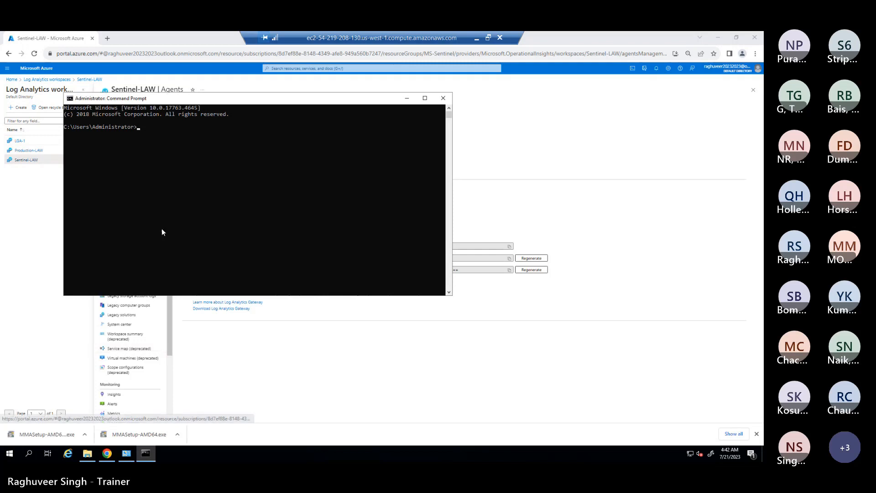
text(host)
click(163, 131)
text(name)
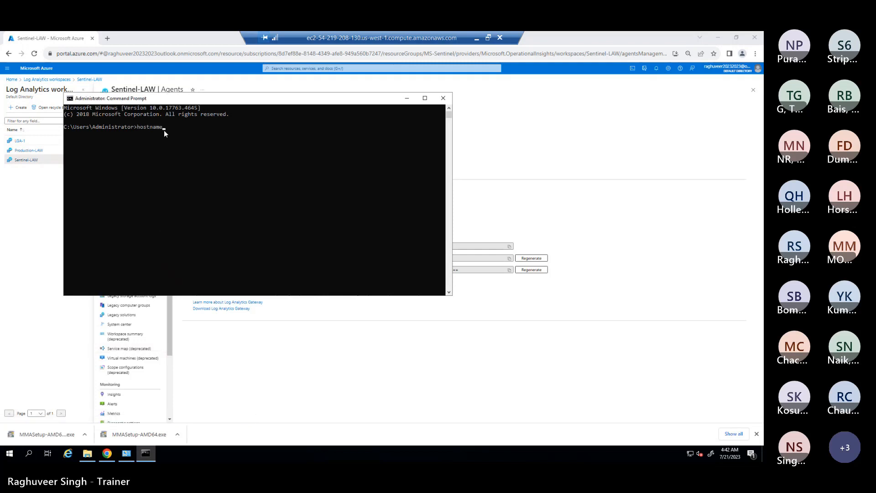
key(Return)
click(476, 38)
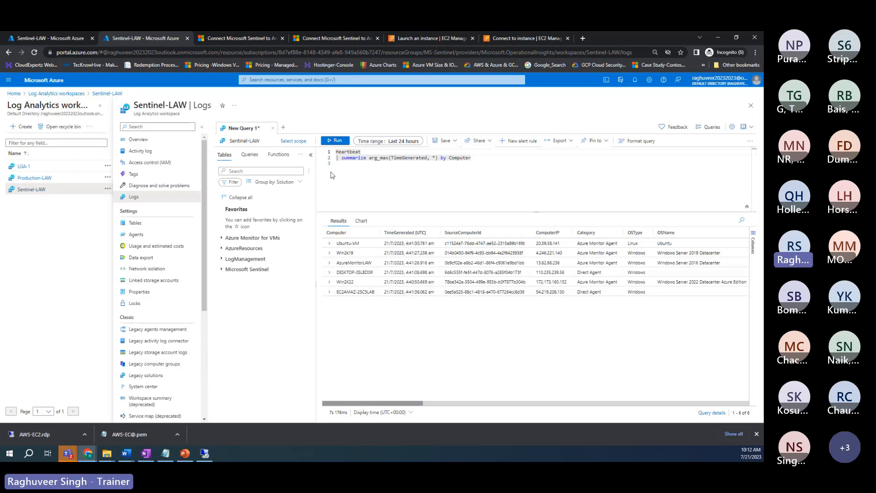
Step: Widen and enlarge the results, highlighting Direct Agent, DESKTOP-0SLBD0R and Azure Monitor Agent values
click(311, 154)
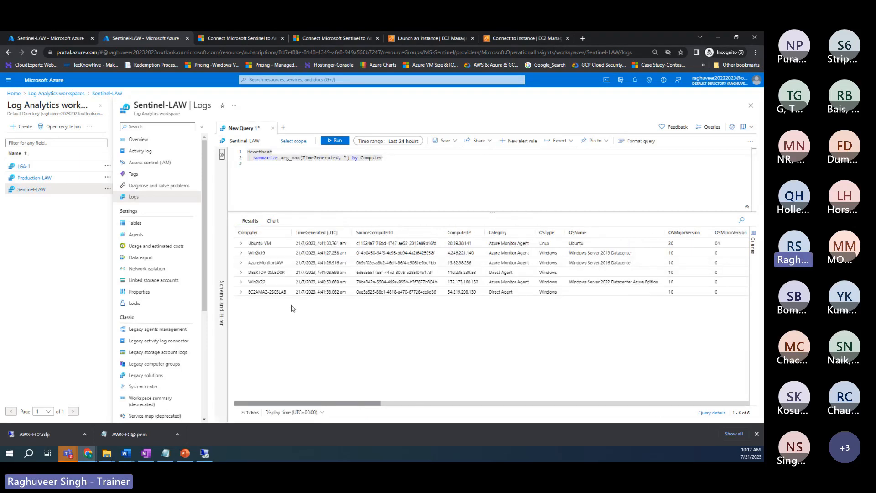
key(ctrl+plus)
key(ctrl+plus)
drag(308, 399, 345, 395)
drag(450, 341, 416, 343)
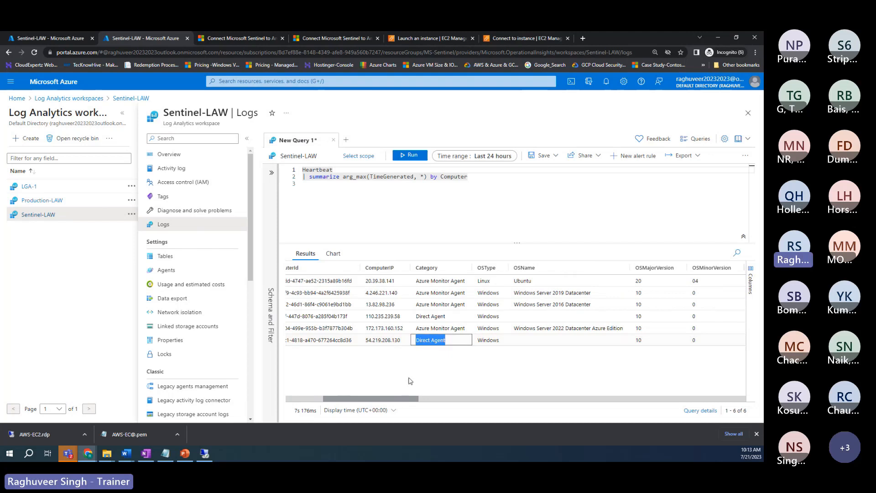
drag(396, 398, 352, 397)
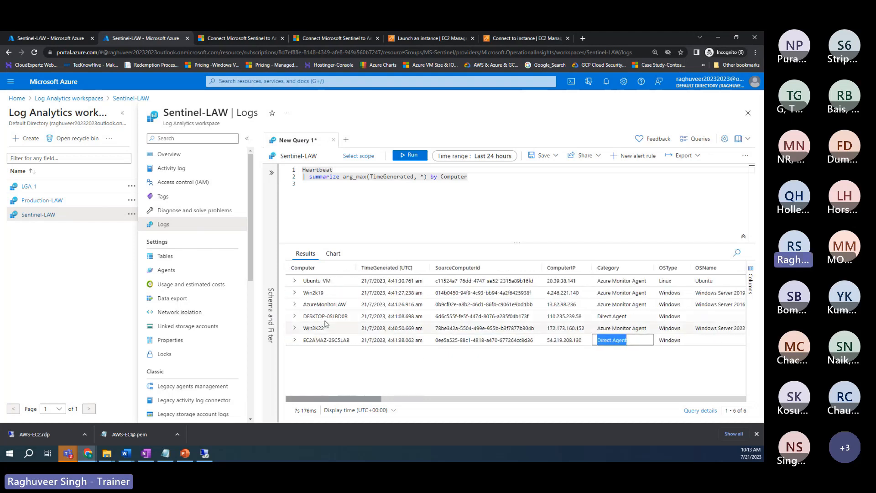
drag(349, 316, 303, 320)
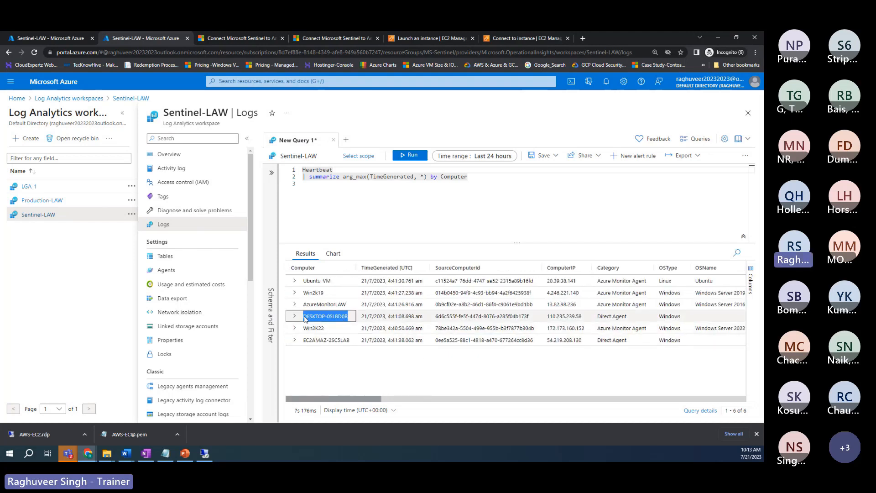
drag(330, 401, 370, 400)
drag(435, 284, 485, 287)
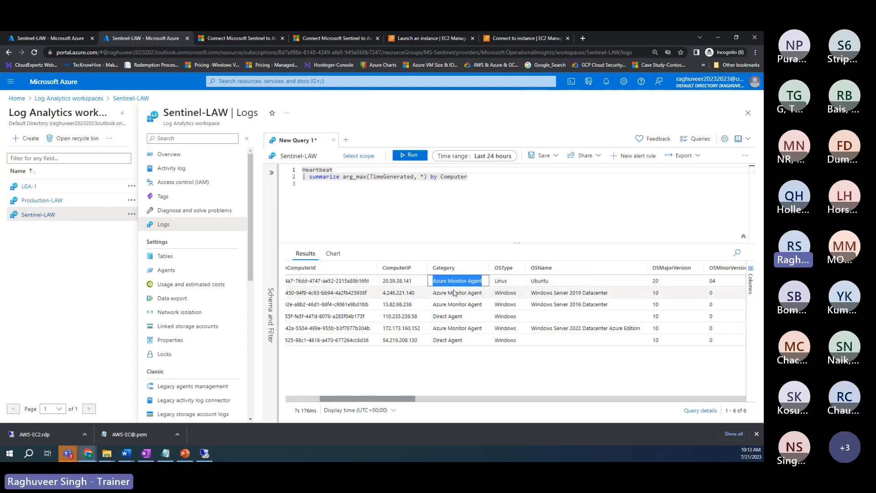
Step: Scroll right to the ComputerEnvironment column and highlight the Non-Azure rows
drag(384, 399, 354, 400)
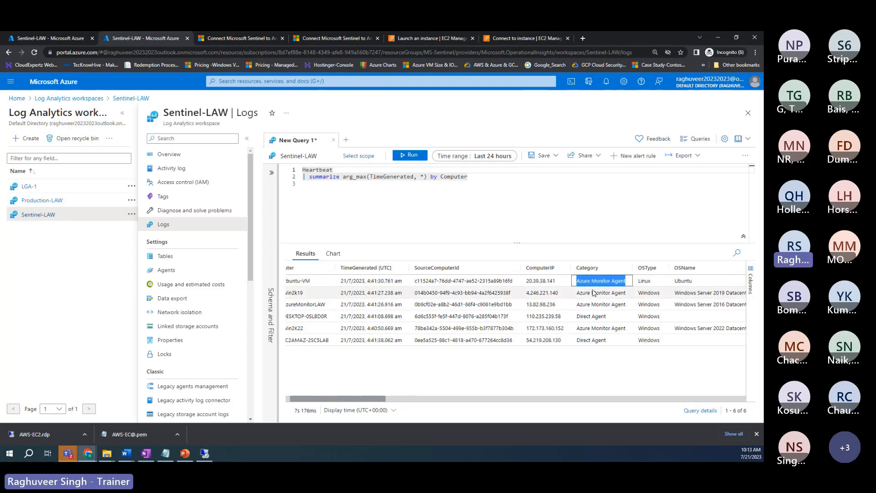
drag(360, 401, 386, 402)
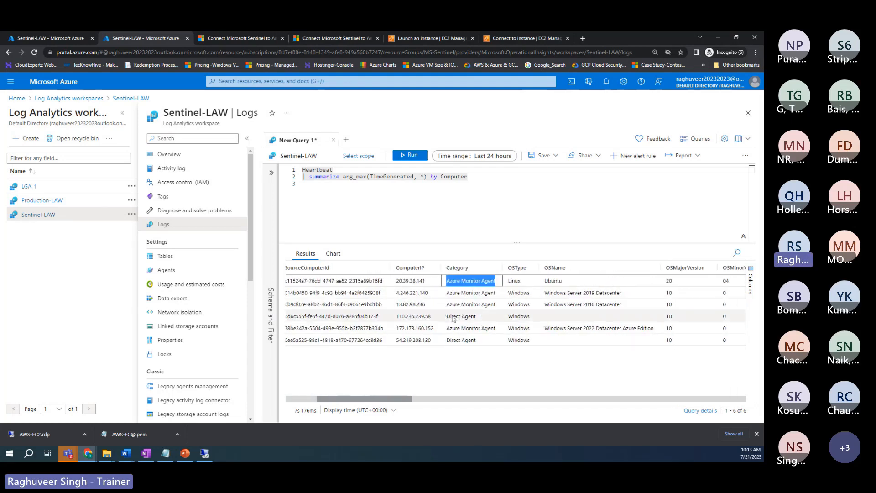
drag(377, 400, 536, 398)
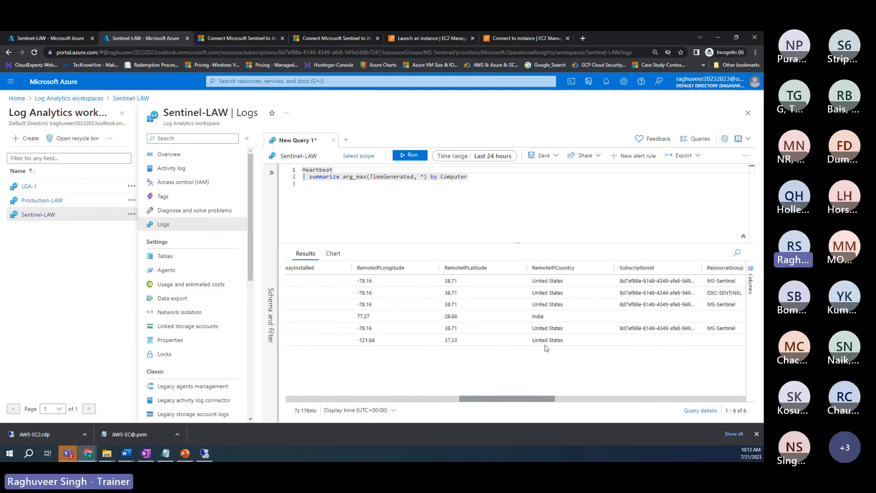
drag(533, 341, 558, 352)
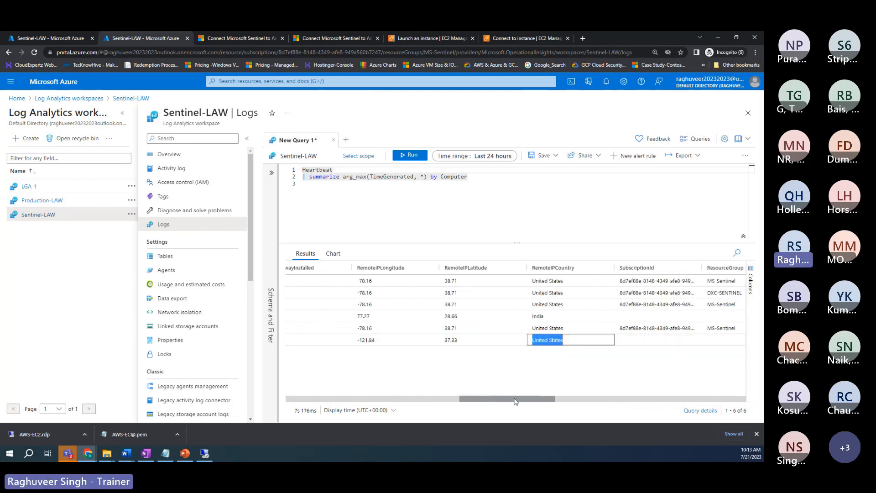
drag(515, 401, 627, 391)
drag(617, 343, 665, 346)
drag(620, 316, 652, 317)
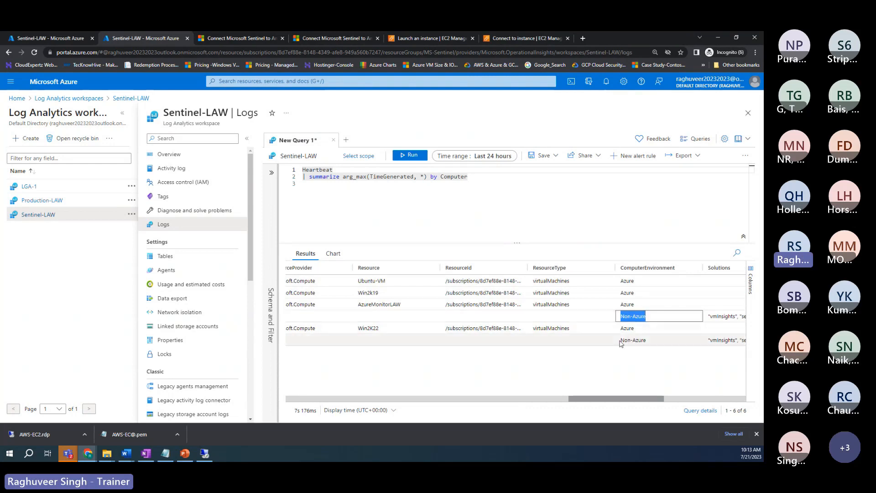
drag(619, 341, 652, 342)
drag(609, 398, 359, 359)
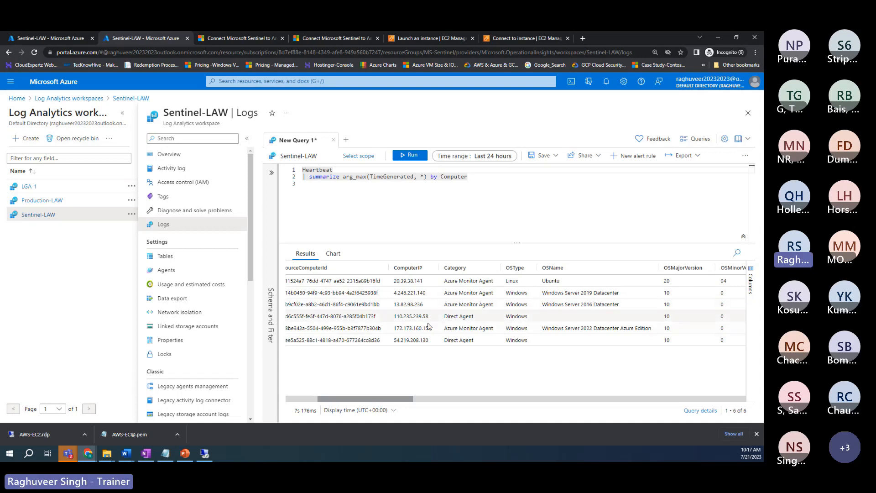
Step: Scroll the Heartbeat results back and minimize the browser to show the desktop
drag(391, 397, 331, 397)
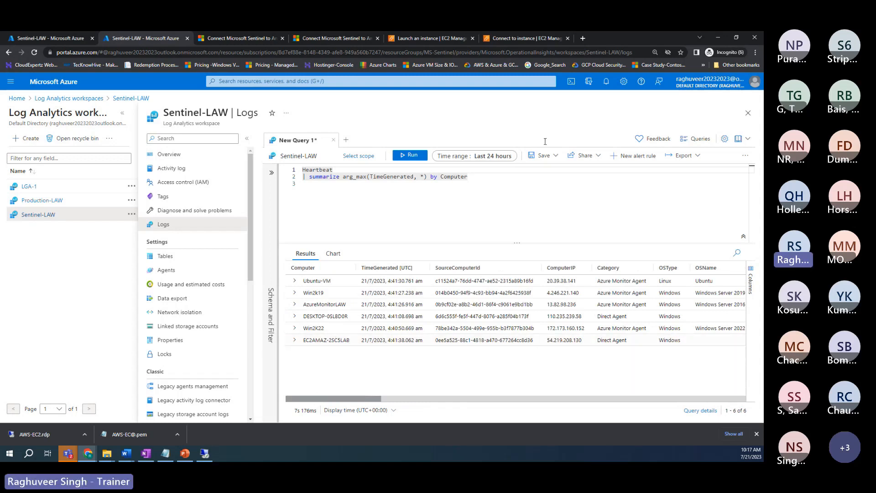
click(718, 38)
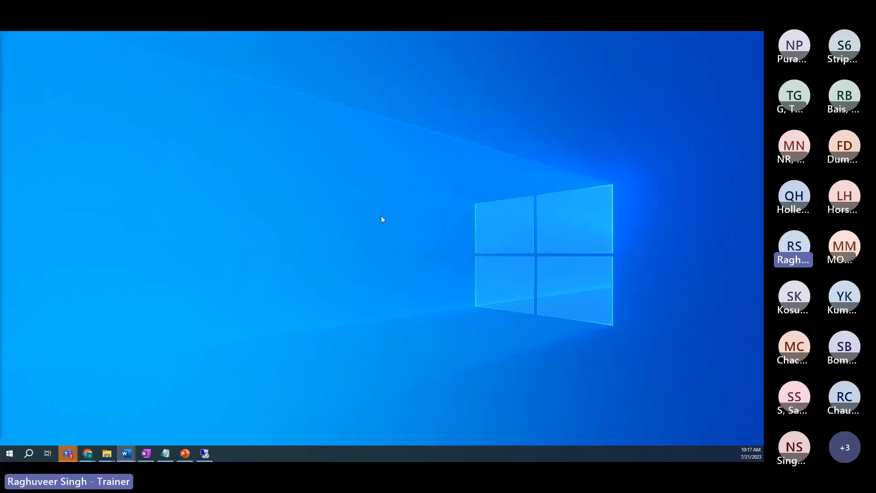
Step: In the EC2 session, minimize the administrator Command Prompt and bring up the Control Panel items window
click(205, 453)
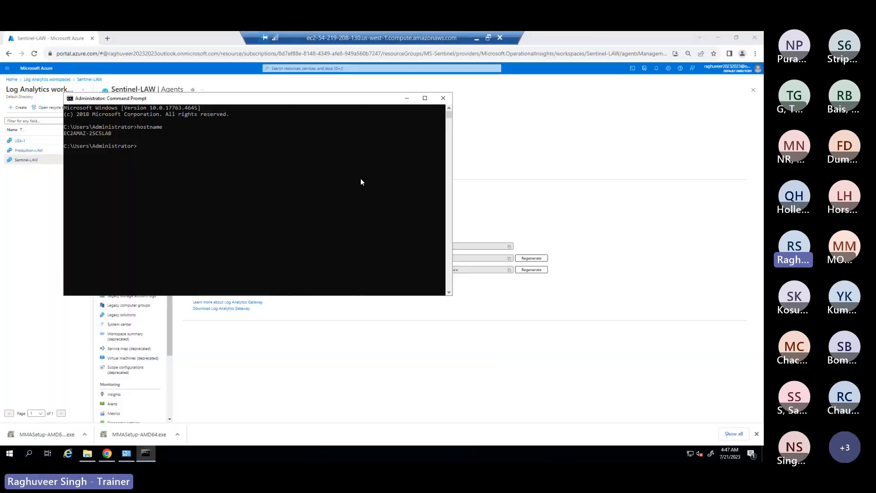
click(407, 98)
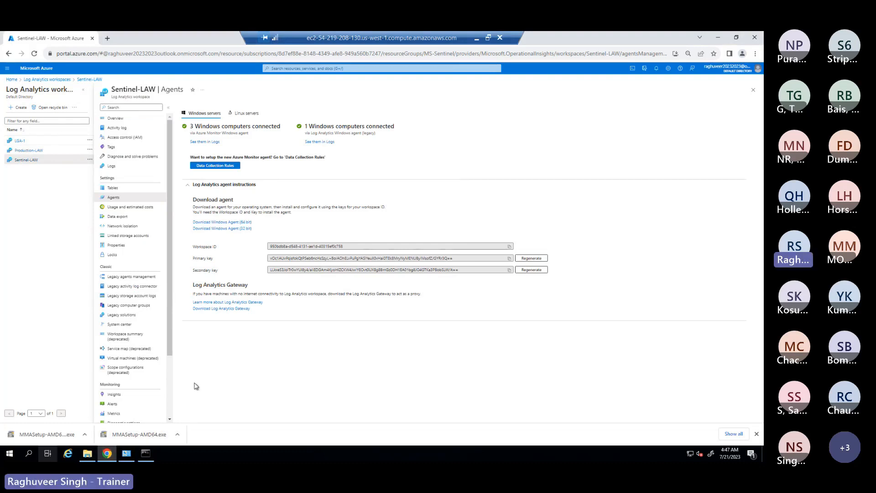
click(127, 454)
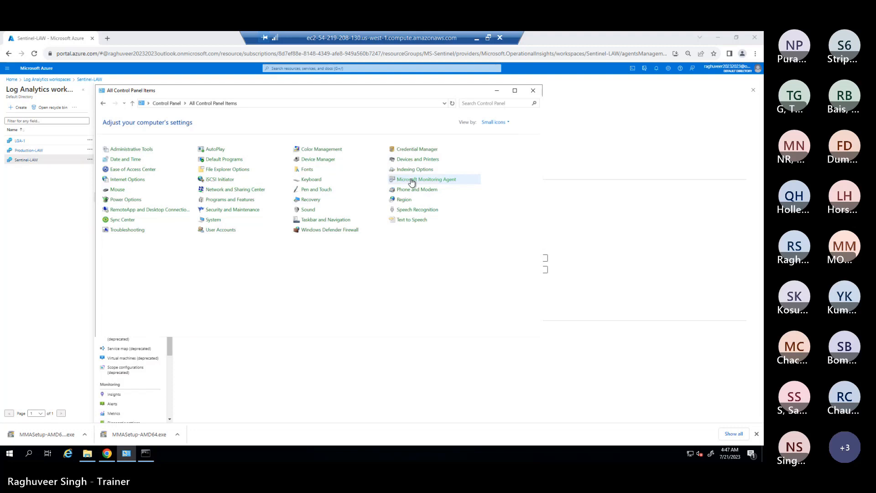
Step: Launch appwiz.cpl from Start search to list installed programs on the VM
click(9, 454)
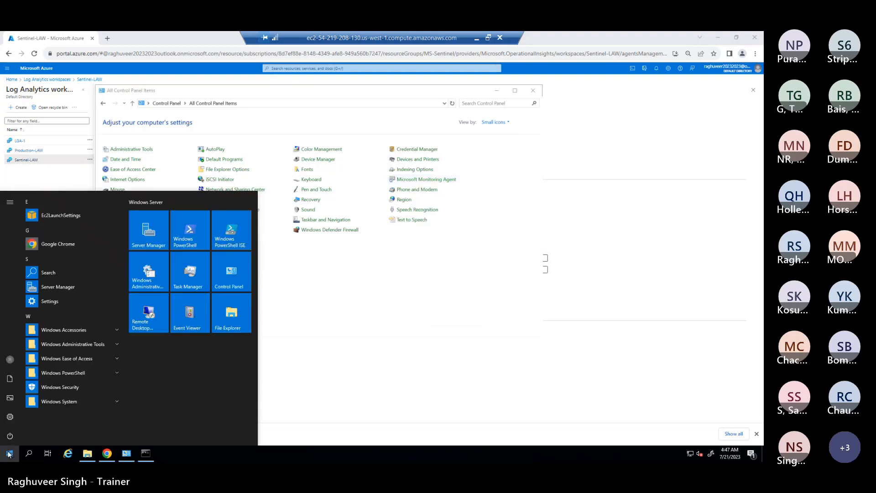
text(a)
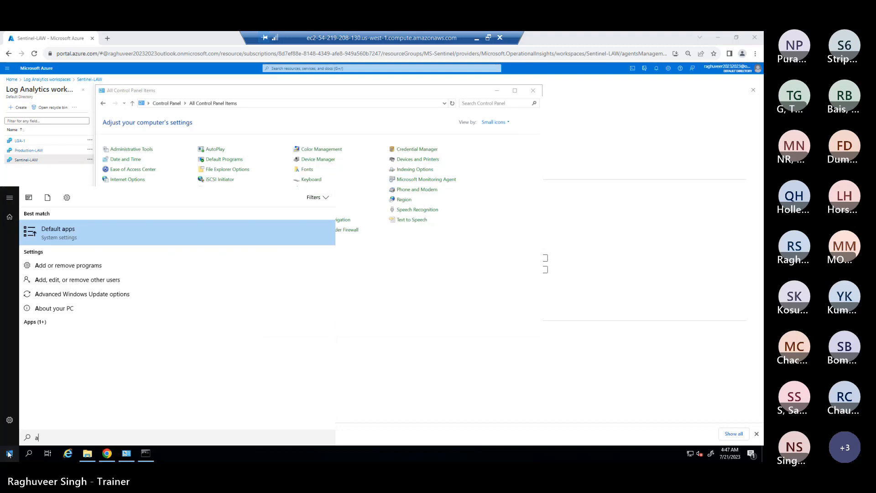
key(BackSpace)
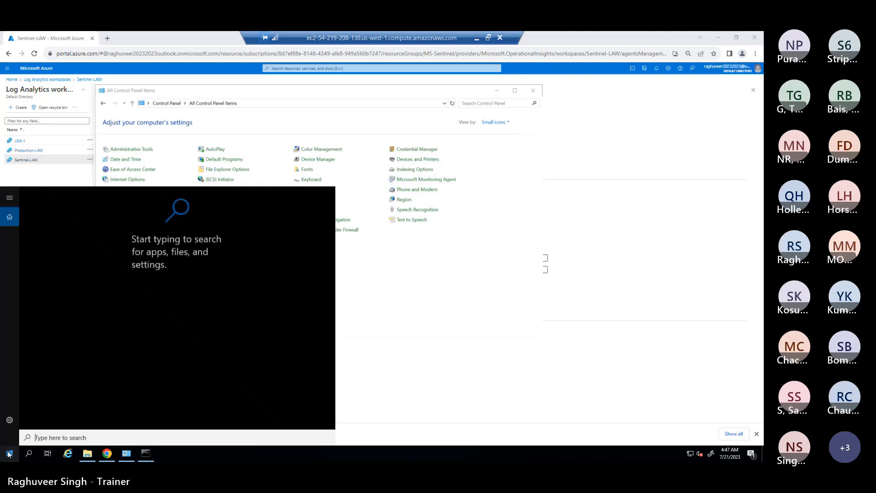
text(appwi)
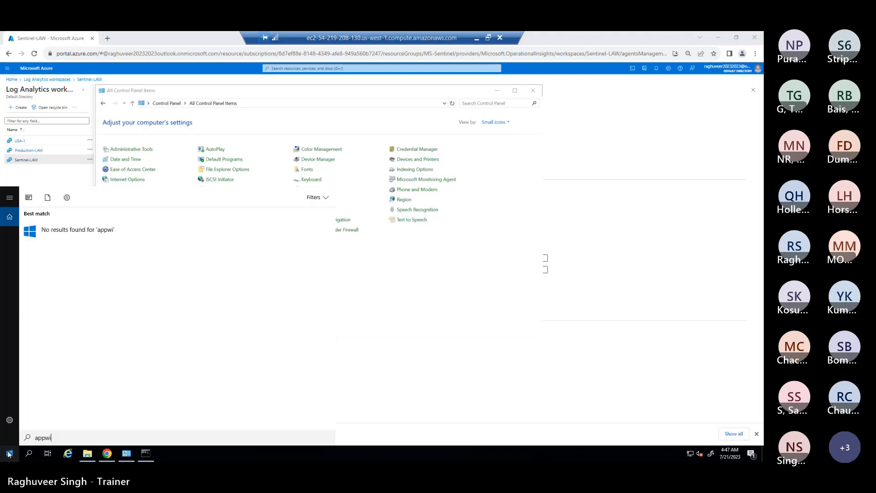
text(z.cpl)
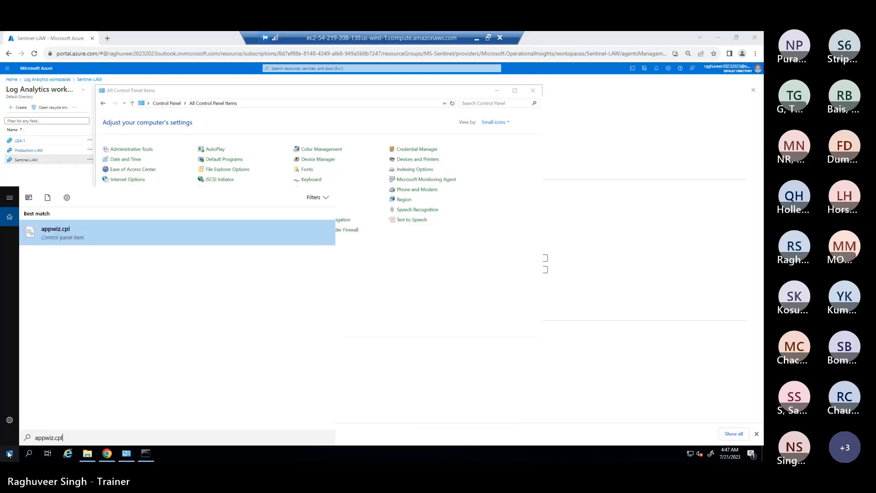
key(Return)
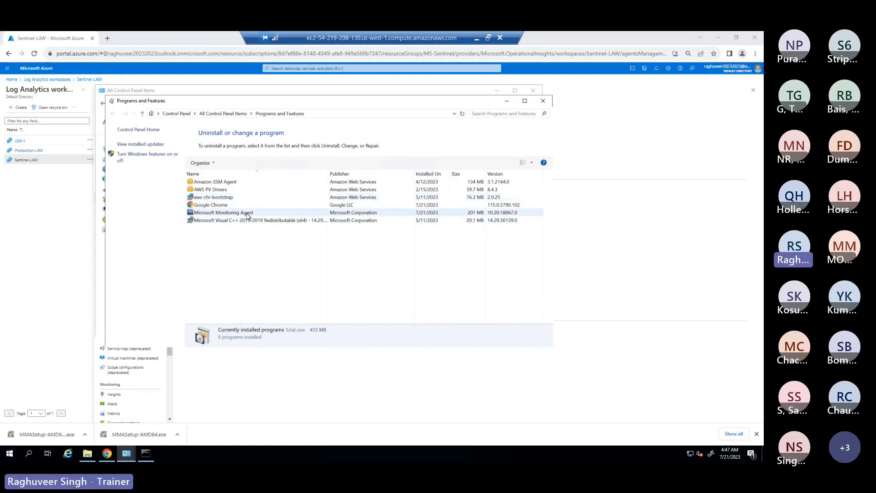
Step: Uninstall Microsoft Monitoring Agent, confirm with Yes, then close Programs and Features
click(220, 213)
click(236, 165)
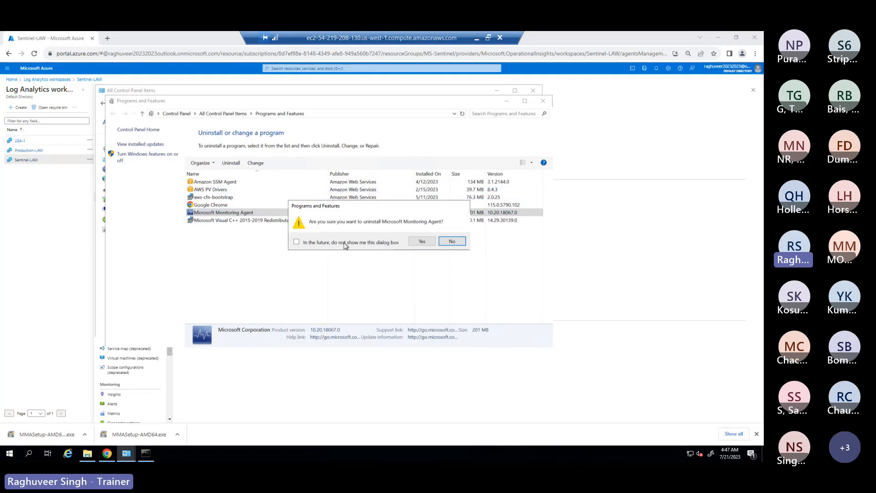
click(421, 242)
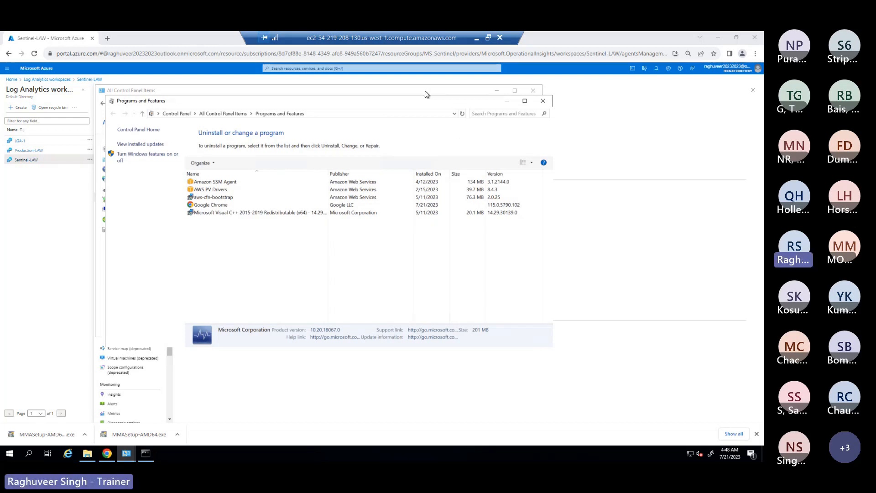
click(543, 101)
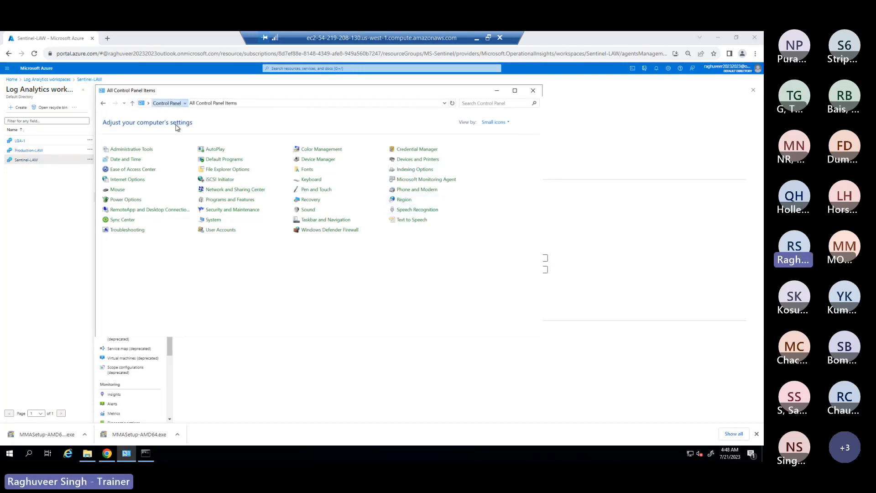
Step: View Control Panel as small icons, confirm the Monitoring Agent entry errors, then open Downloads
click(169, 104)
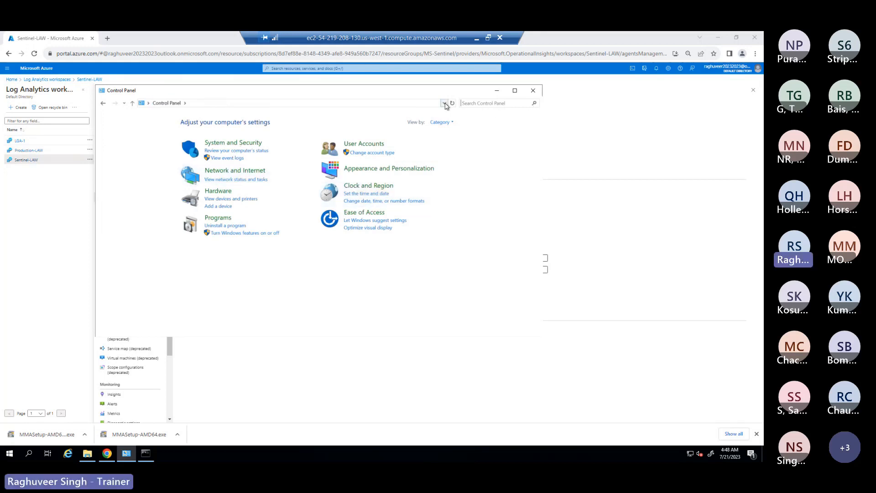
click(442, 123)
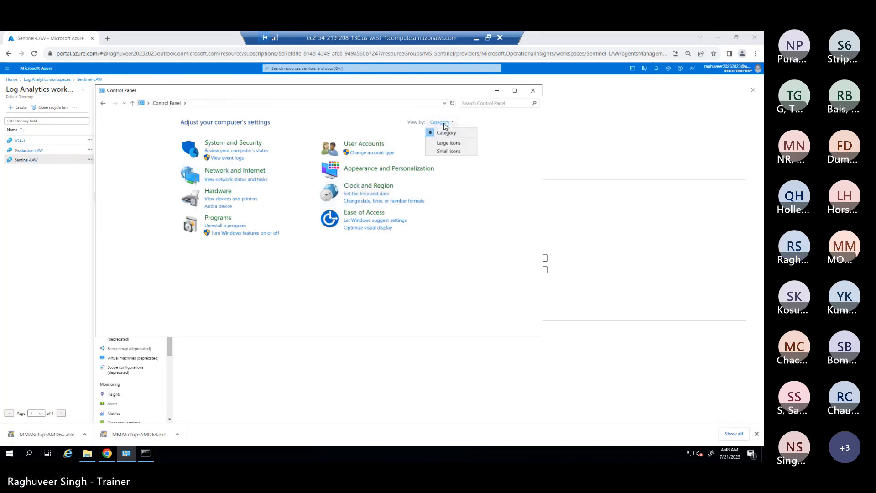
click(446, 151)
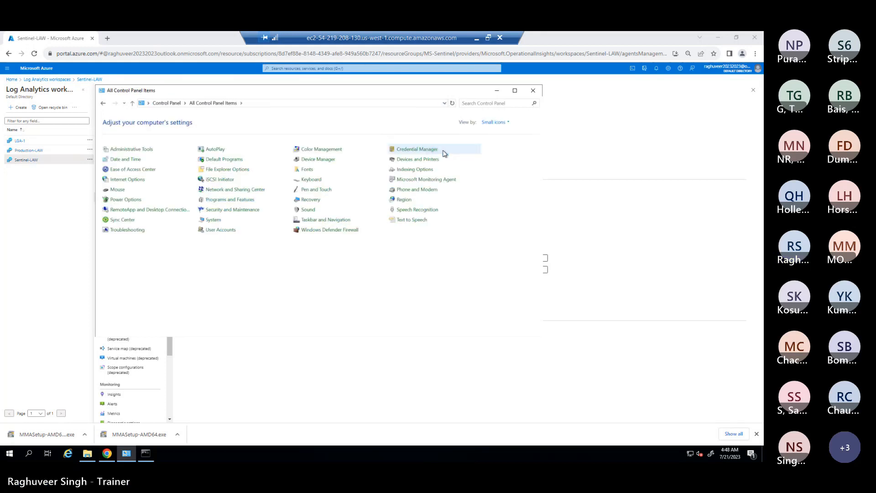
click(409, 181)
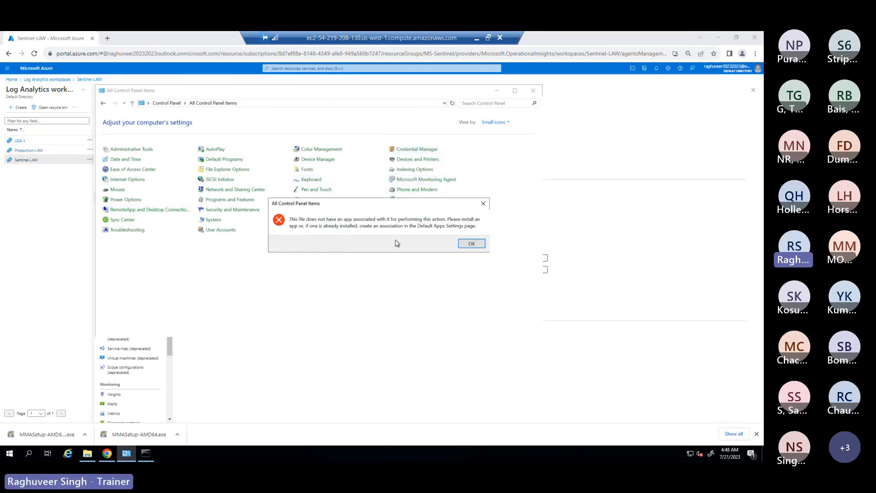
click(472, 245)
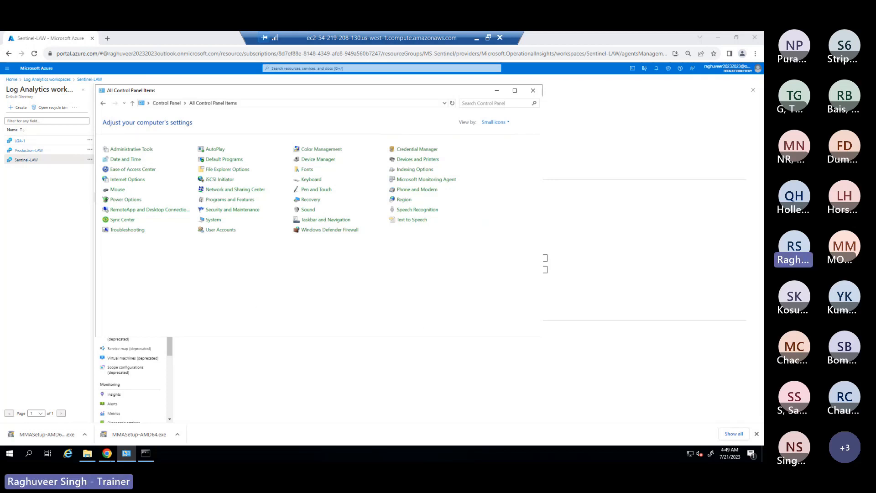
click(86, 453)
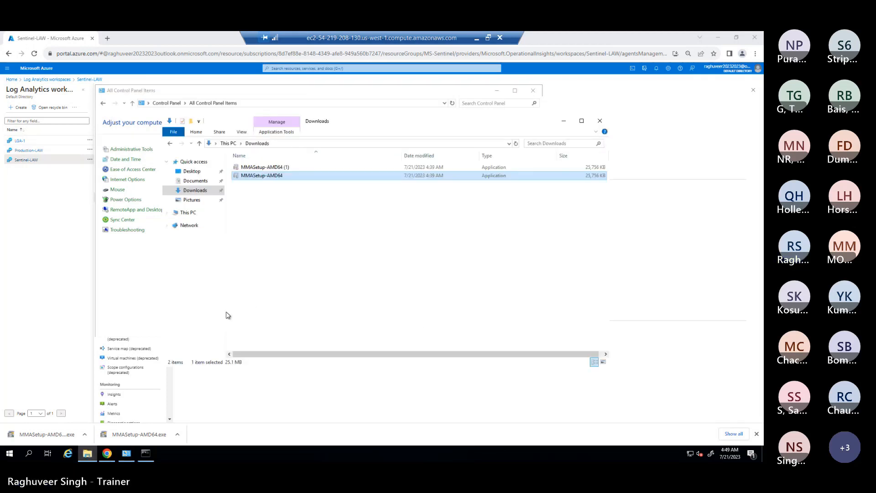
Step: Paste AzureMonitorAgentClientSetup.msi into Downloads and hide the copy progress window
click(295, 207)
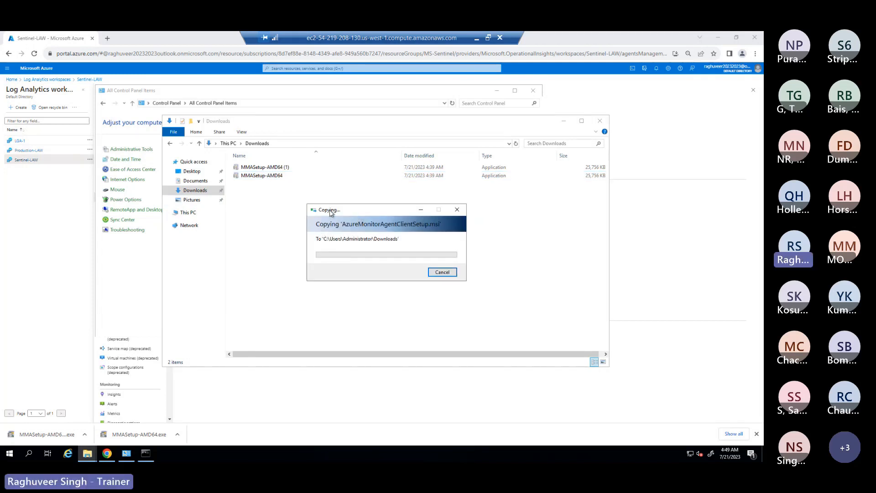
drag(345, 211, 311, 211)
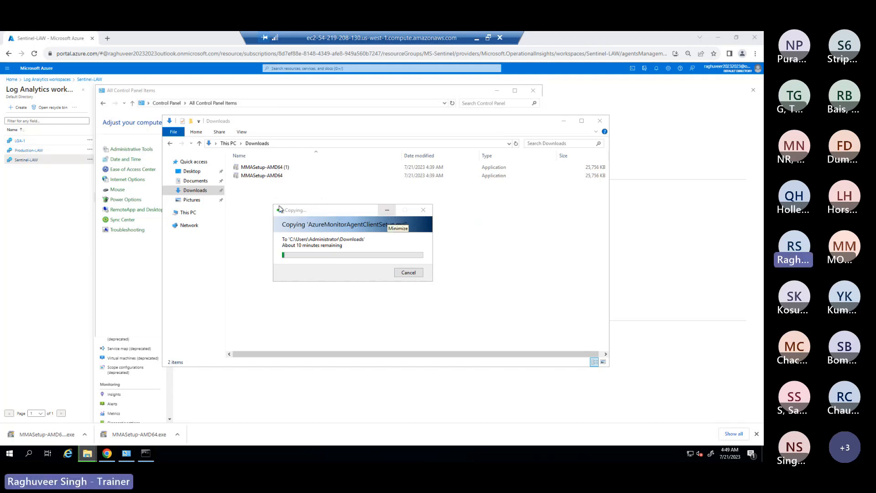
click(388, 211)
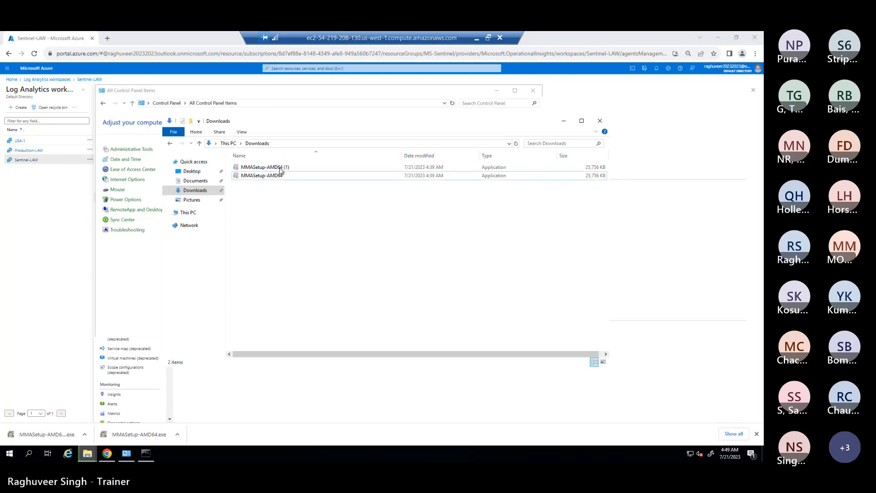
Step: Close the Control Panel and Downloads windows, then close the Sentinel-LAW Agents page
click(251, 90)
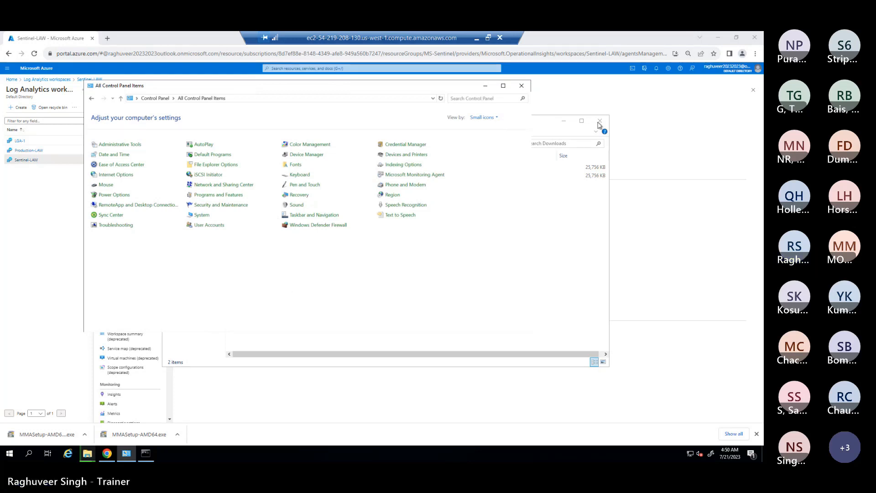
click(521, 86)
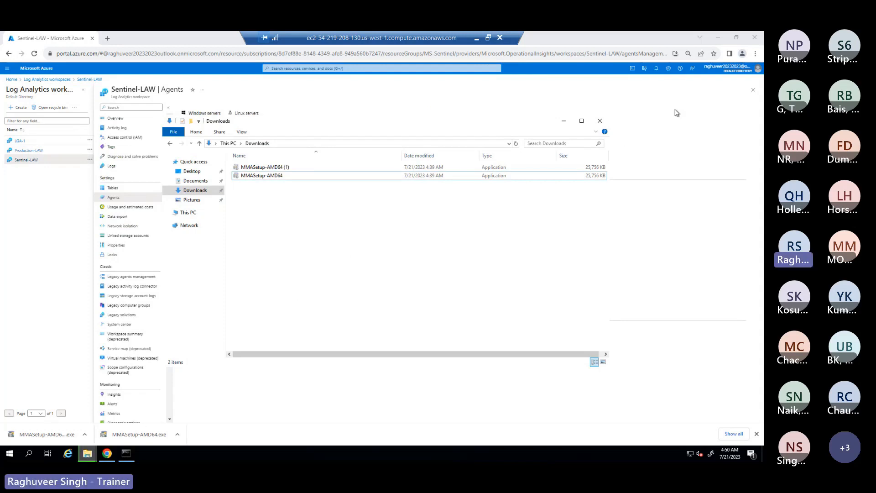
click(600, 121)
click(753, 90)
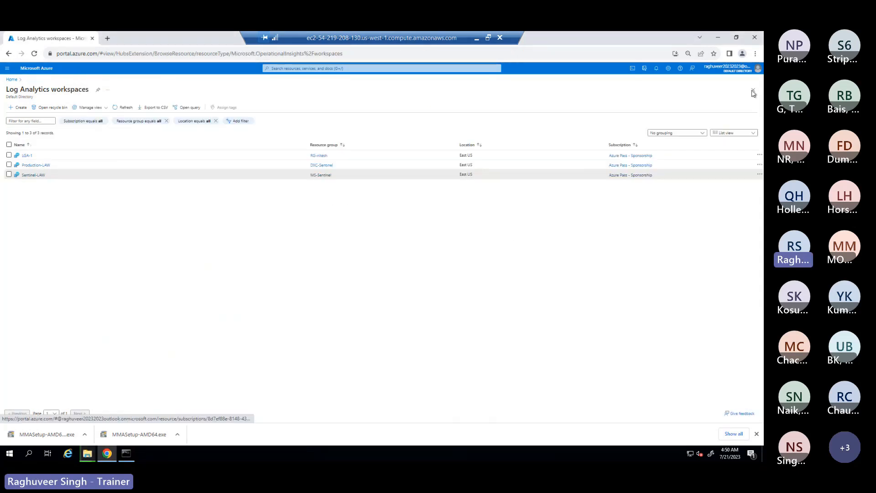
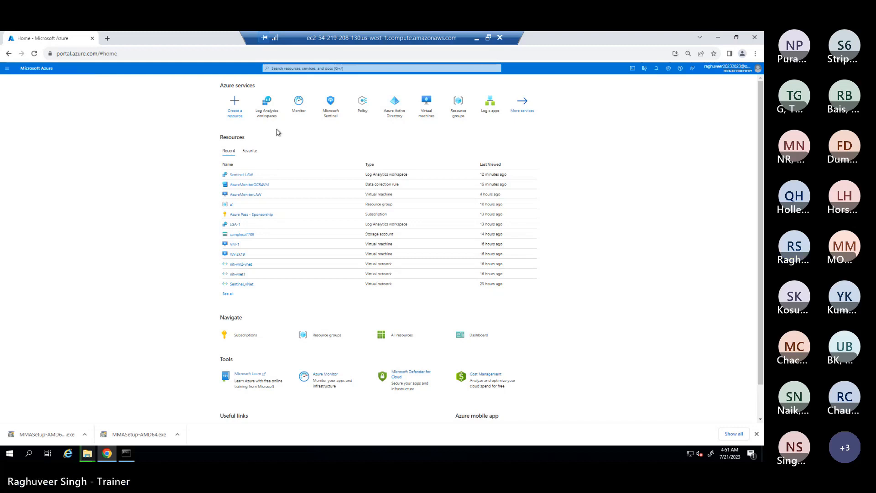
Step: Open Monitor from the Azure home page and go to its Logs, showing the example Queries gallery
click(299, 104)
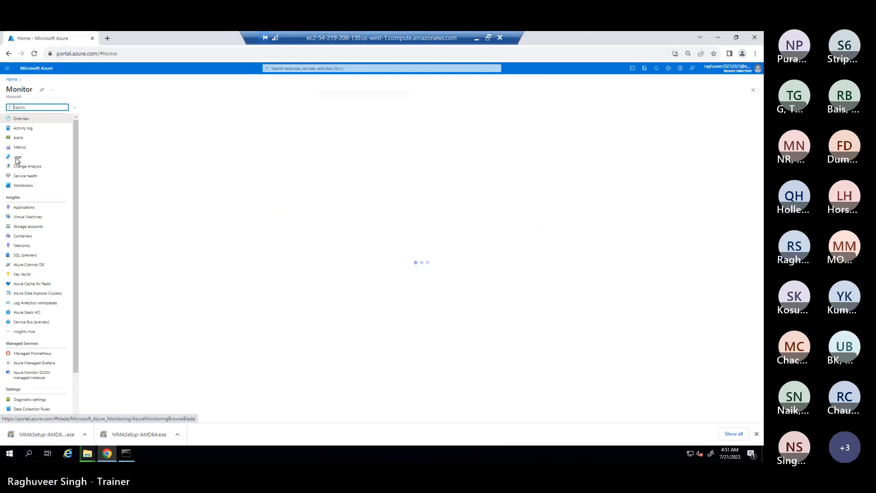
click(17, 158)
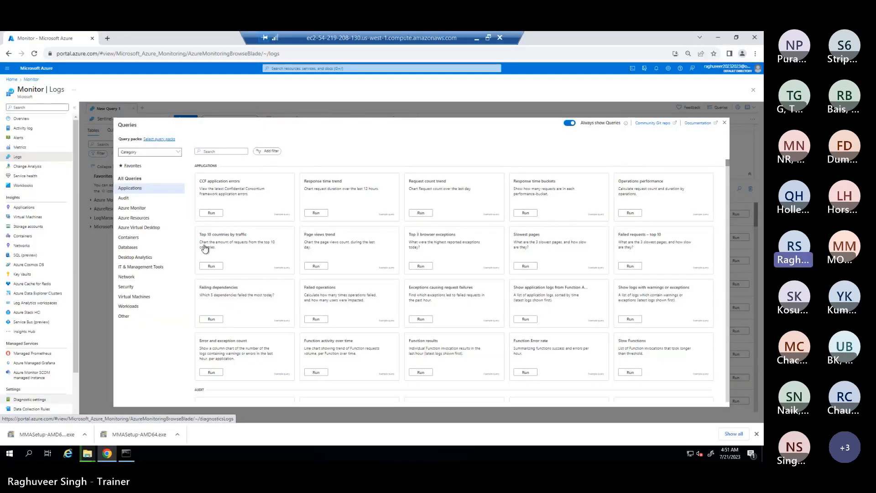
Step: Close the example queries gallery and expand the LogManagement table group for Sentinel-LAW
click(725, 124)
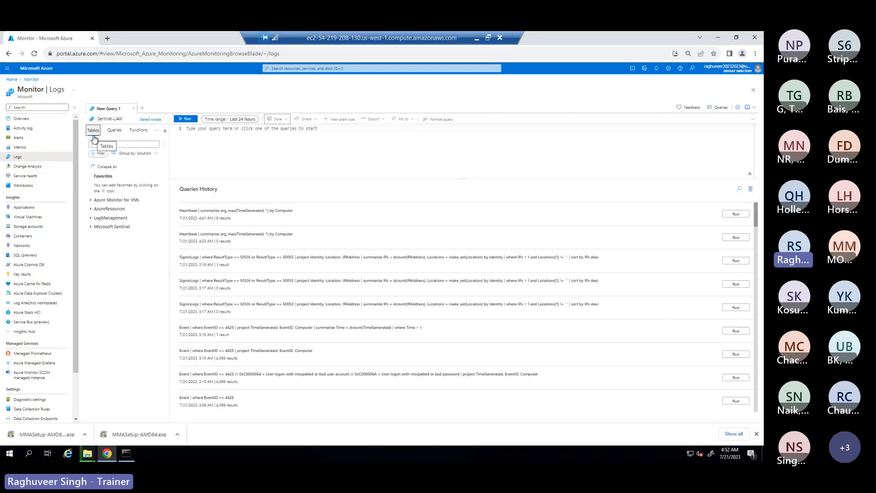
click(91, 221)
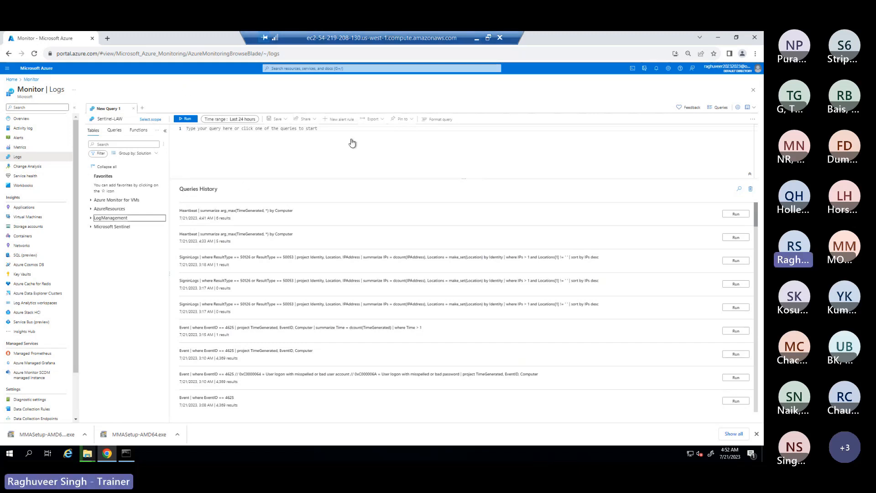
Step: Minimize the remote session and bring up the local Chrome window with the Azure portal
click(477, 40)
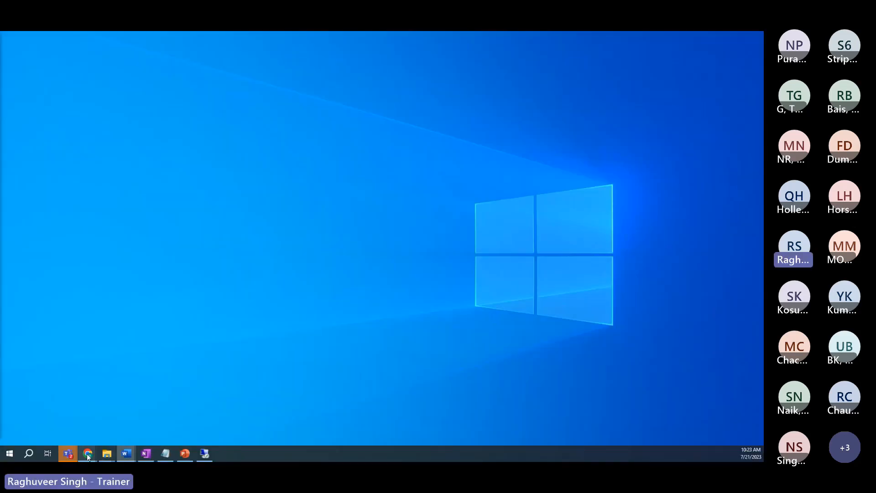
mouse_move(88, 456)
click(426, 417)
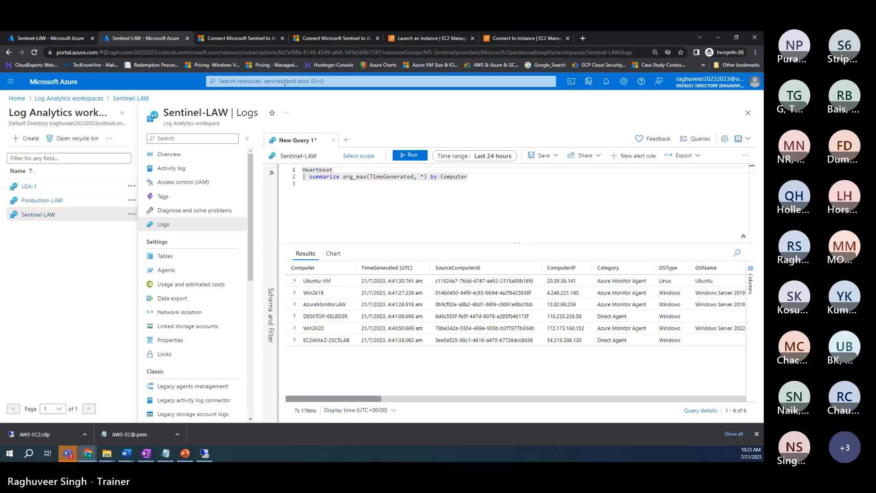
Step: Go to Monitor from the search recents, discarding the unsaved Heartbeat query
click(286, 82)
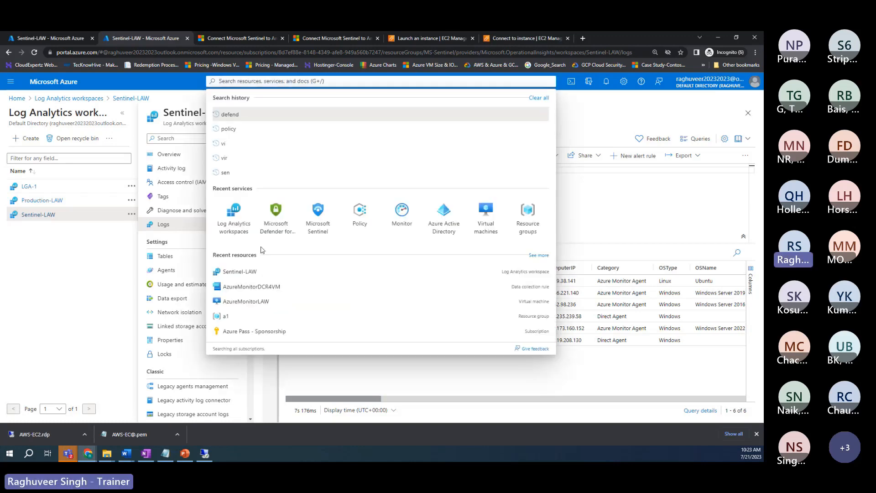
click(350, 213)
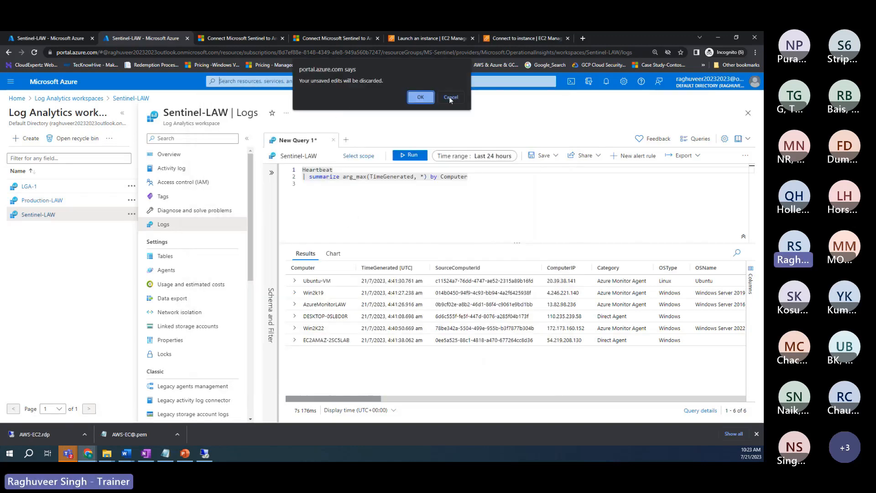
click(451, 97)
click(218, 209)
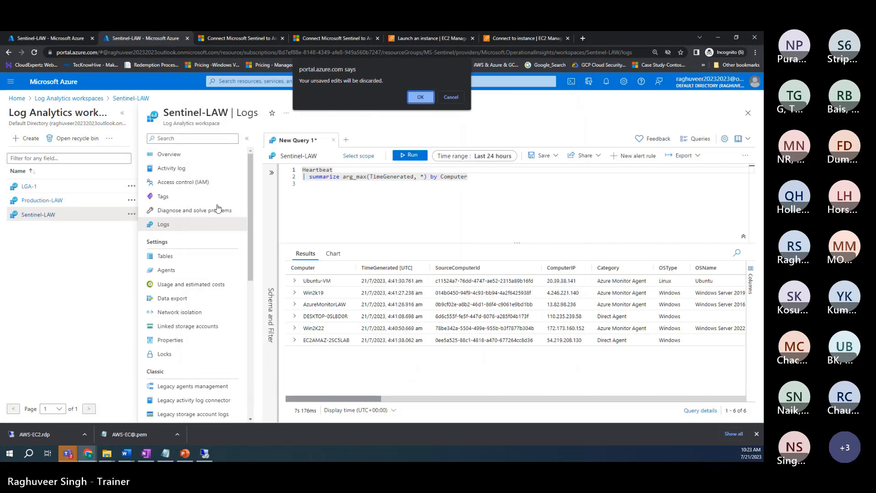
click(420, 97)
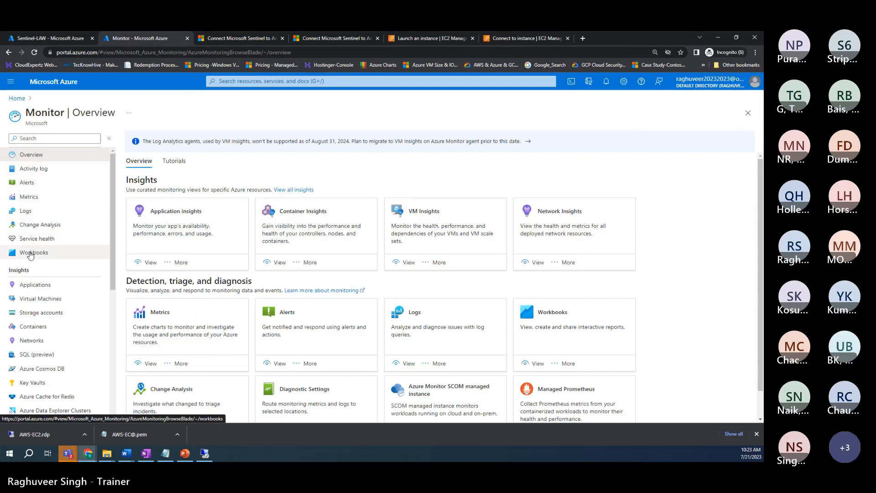
Step: Open an empty Logs query on Sentinel-LAW and expand LogManagement to list tables like SigninLogs
click(26, 211)
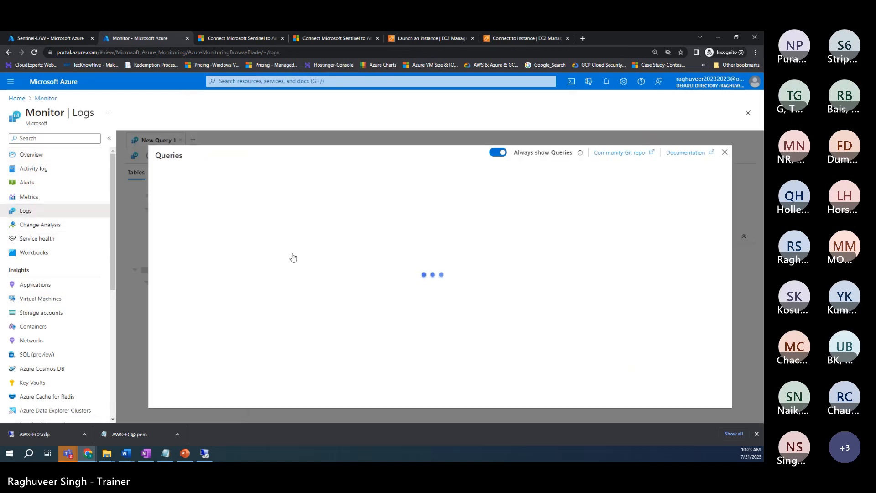
click(725, 152)
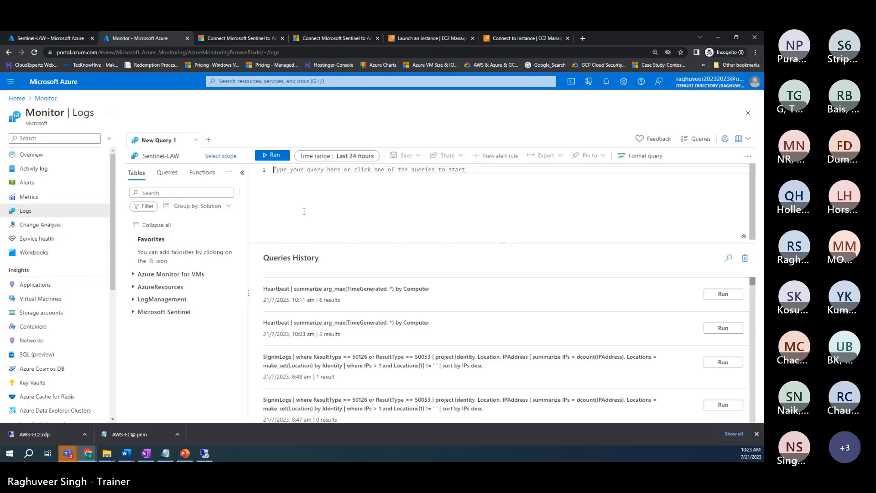
click(304, 212)
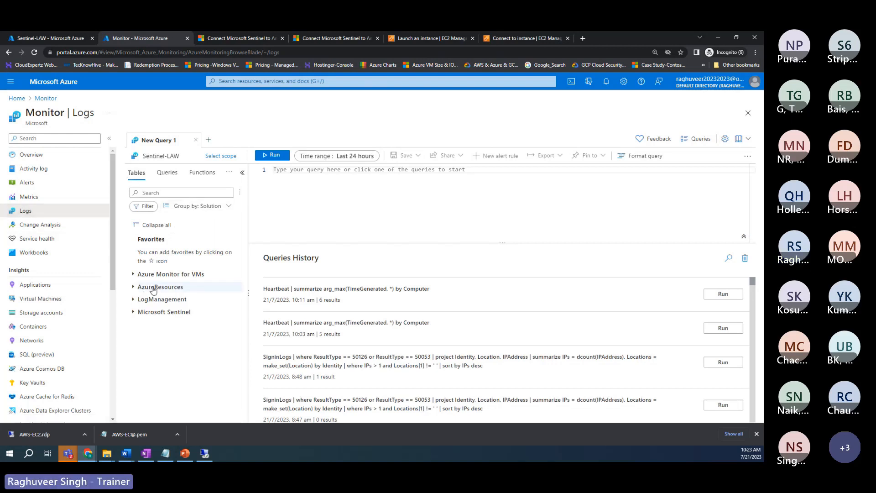
click(134, 300)
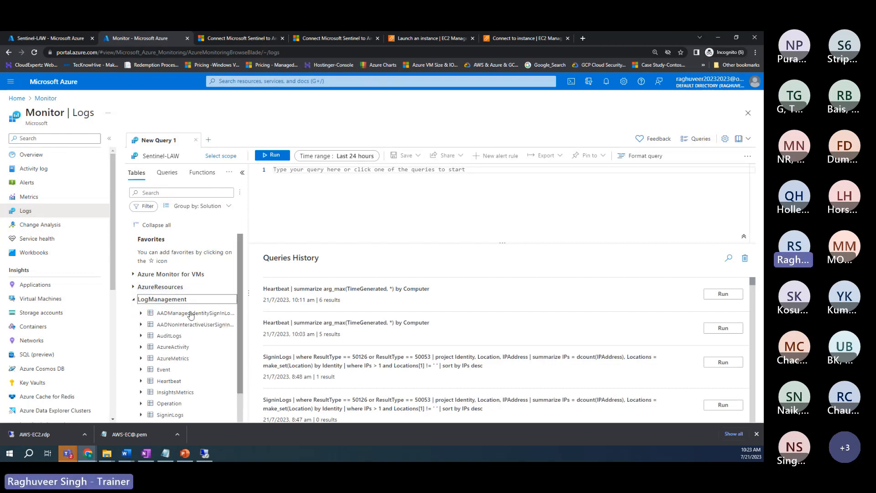
scroll(190, 315, down, 1)
mouse_move(160, 280)
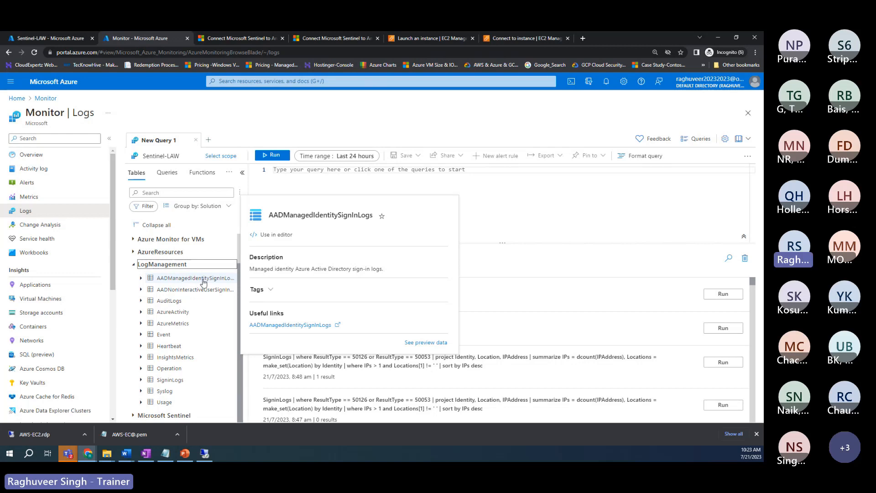
mouse_move(199, 293)
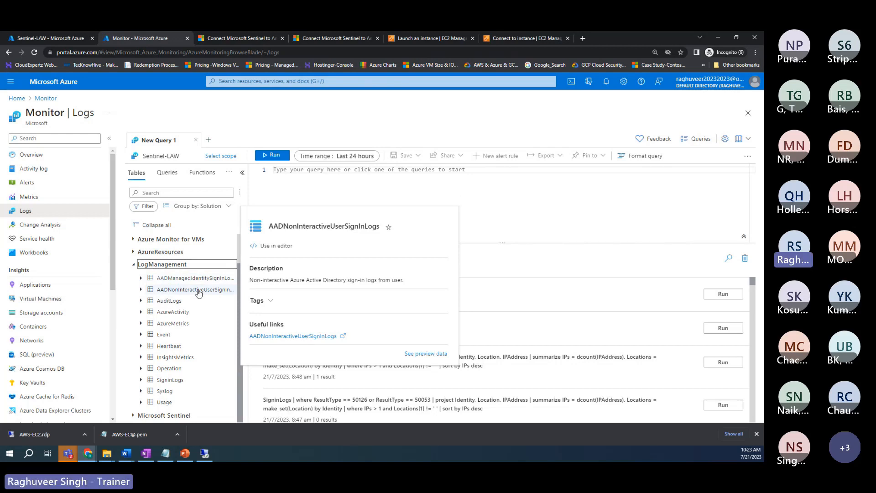
mouse_move(174, 304)
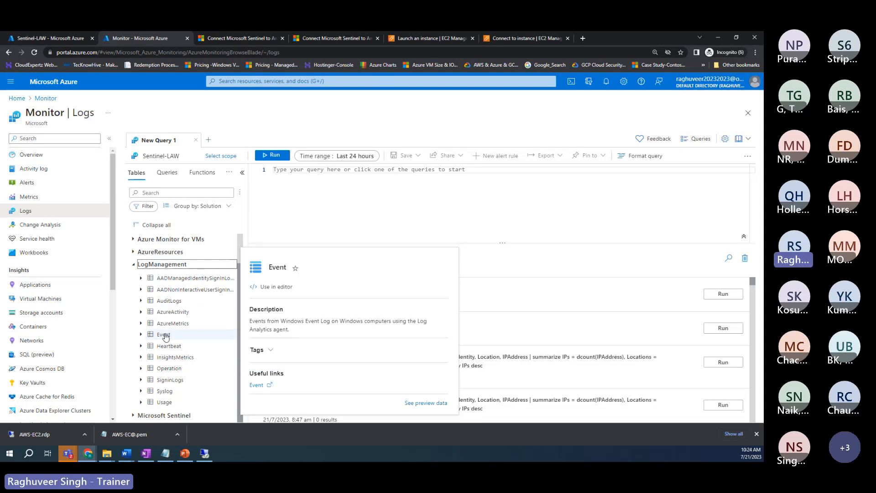
mouse_move(164, 348)
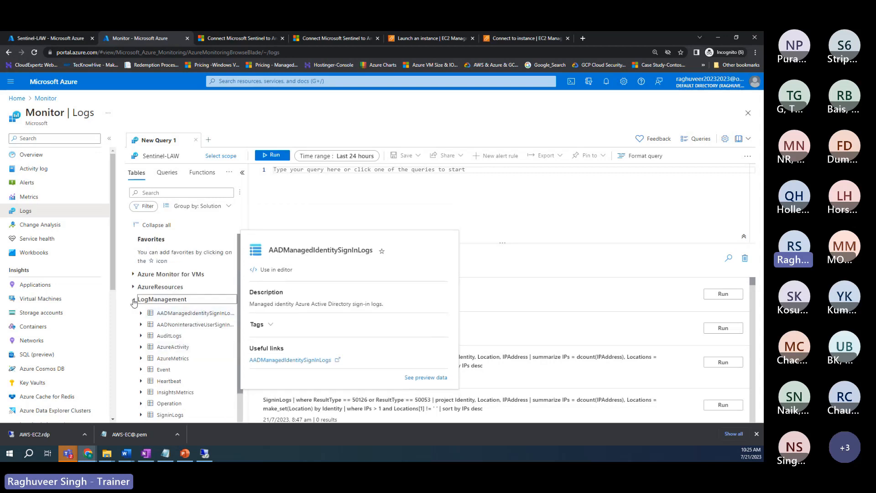
Step: Collapse LogManagement, expand Microsoft Sentinel to select AWSCloudTrail, then expand AzureResources
click(133, 300)
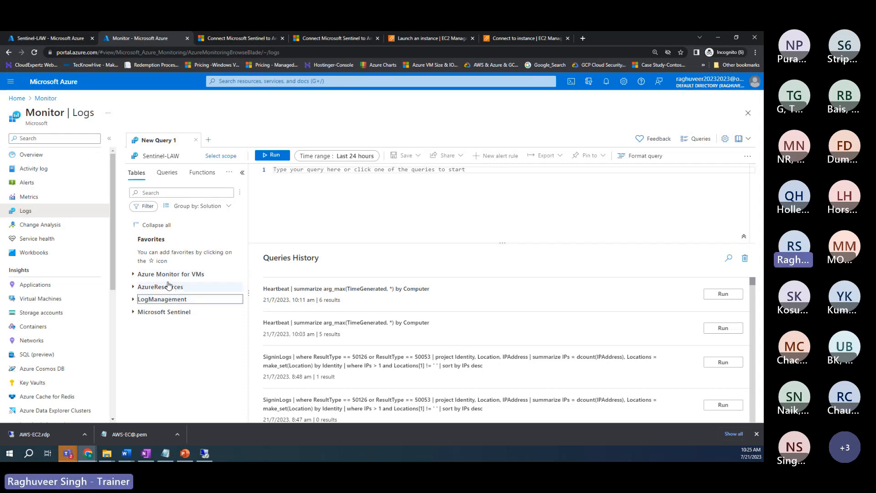
click(133, 312)
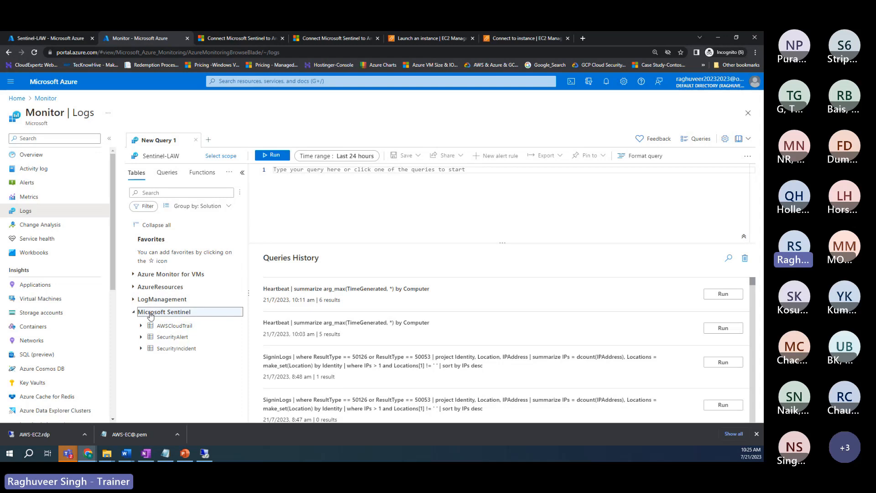
click(161, 326)
mouse_move(181, 328)
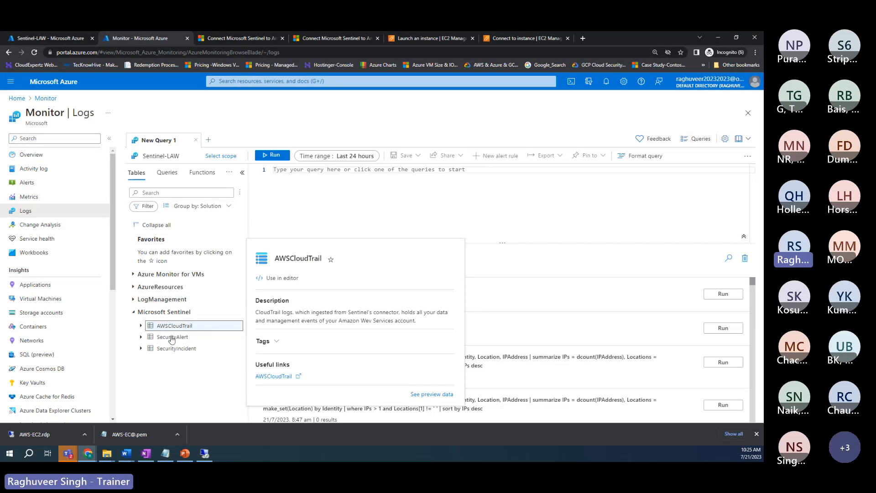
mouse_move(169, 340)
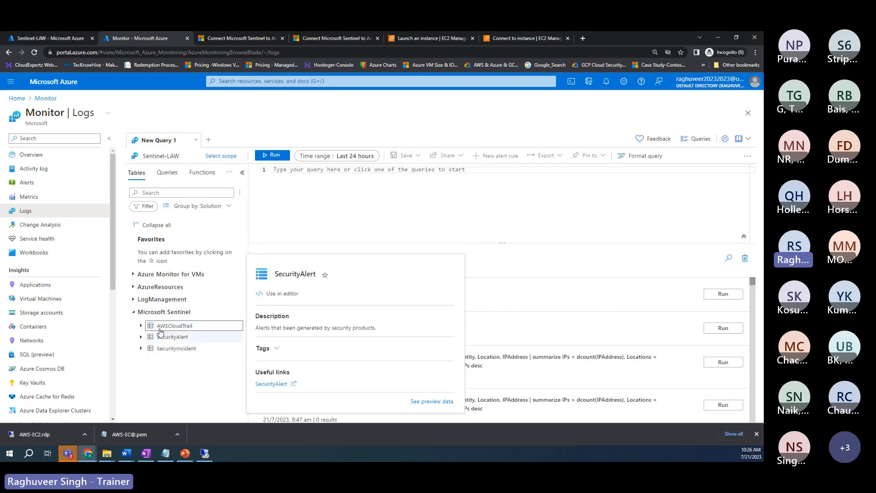
click(134, 287)
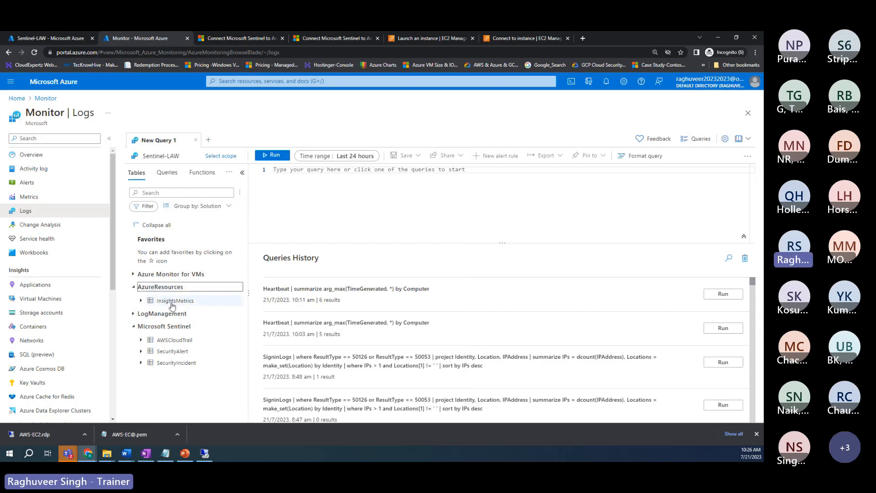
Step: Expand LogManagement again and Azure Monitor for VMs to reveal InsightsMetrics
mouse_move(178, 305)
click(134, 313)
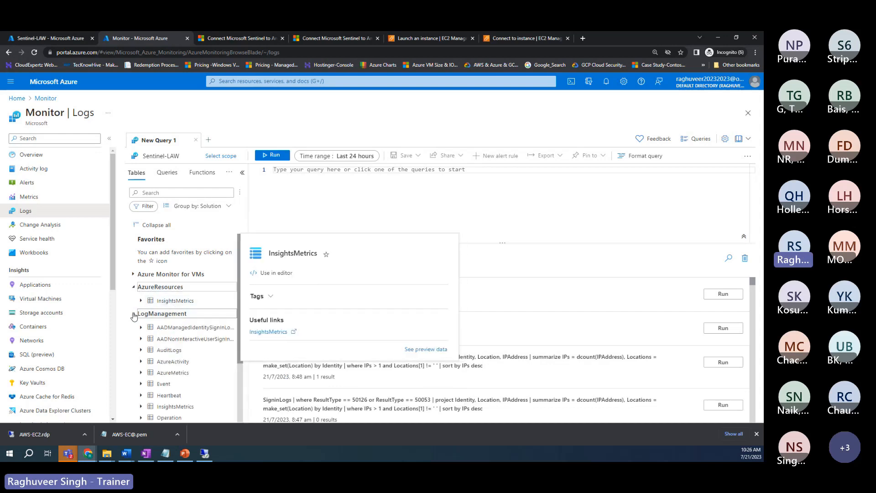
scroll(178, 356, down, 3)
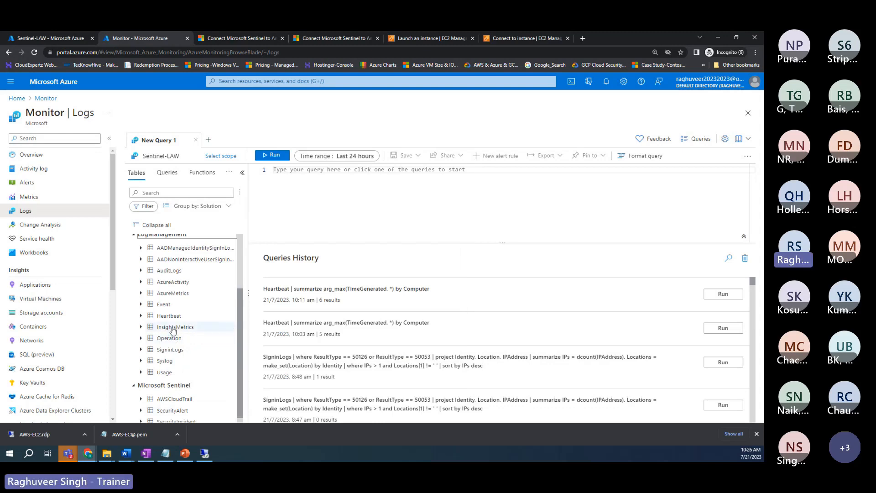
scroll(172, 329, up, 2)
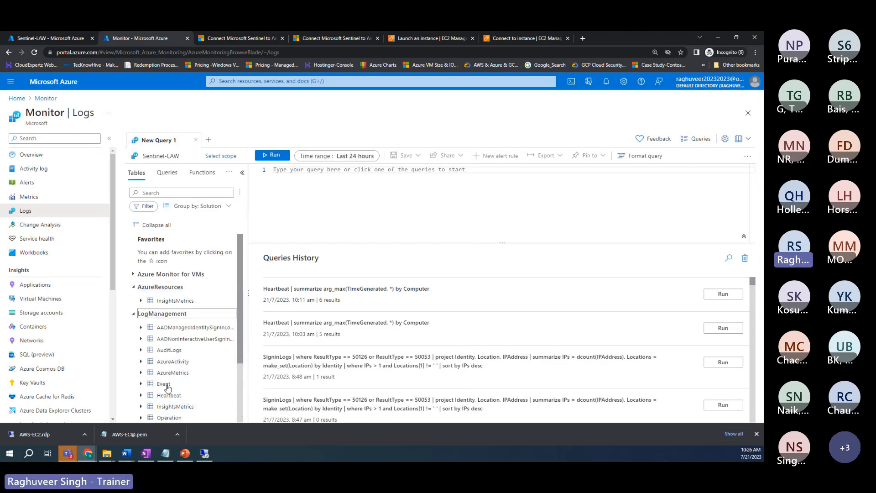
scroll(169, 365, down, 1)
scroll(170, 362, up, 2)
mouse_move(169, 301)
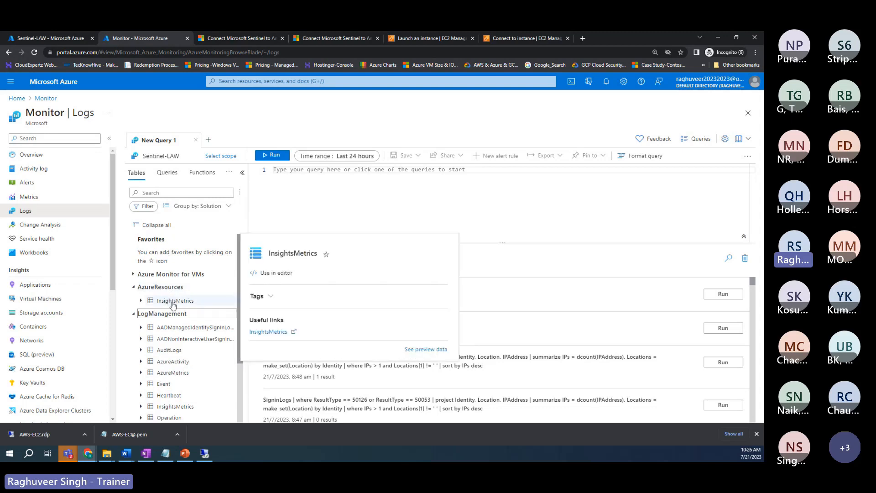
click(133, 274)
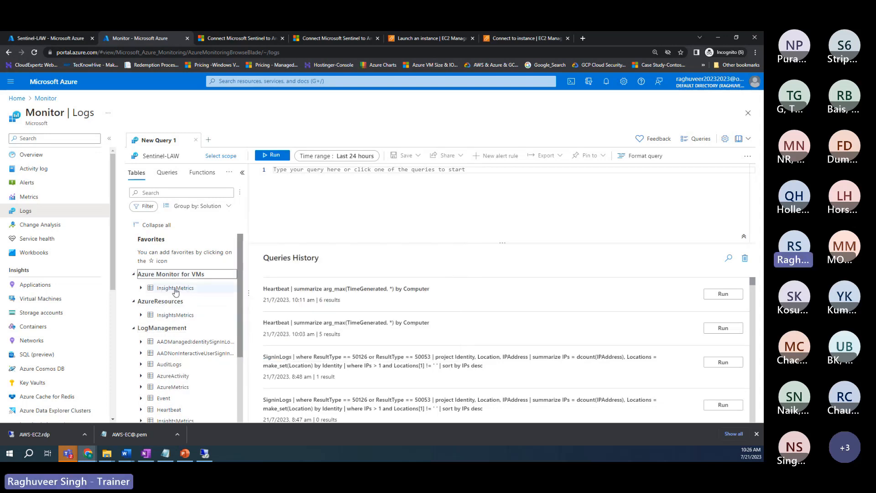
Step: Collapse Azure Monitor for VMs, AzureResources, LogManagement and Microsoft Sentinel, then collapse all groups
mouse_move(183, 293)
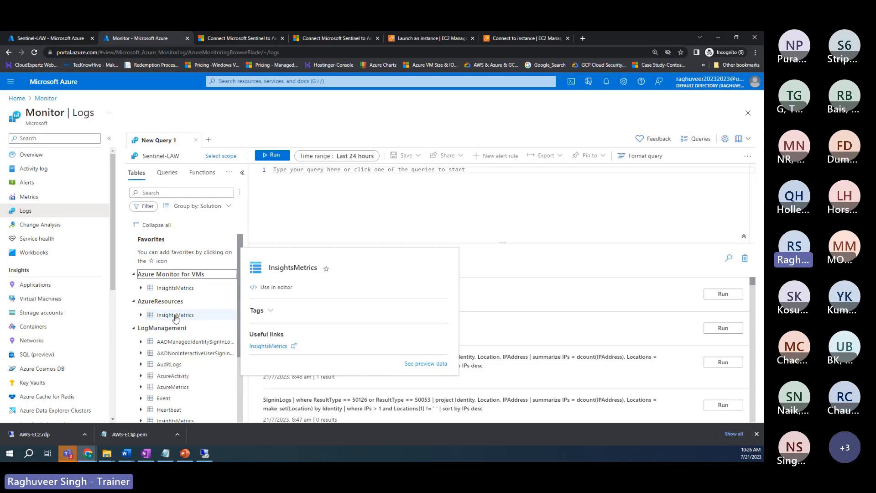
click(134, 274)
click(133, 287)
click(134, 300)
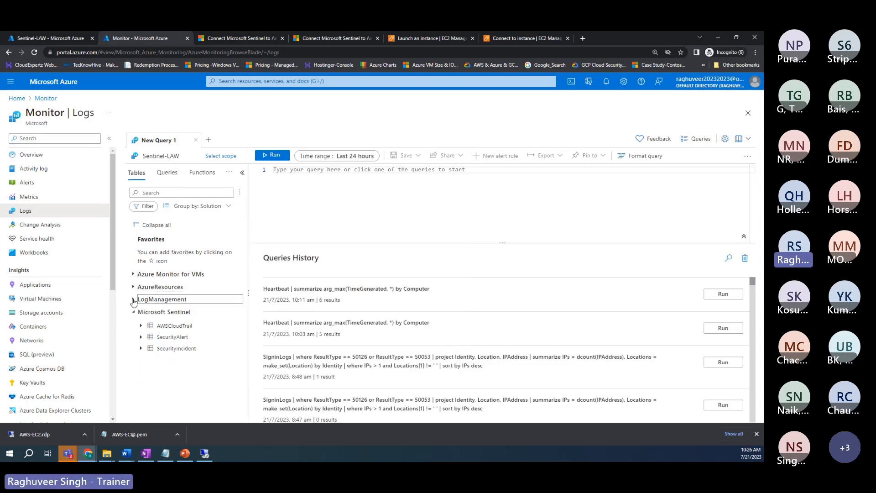
click(134, 312)
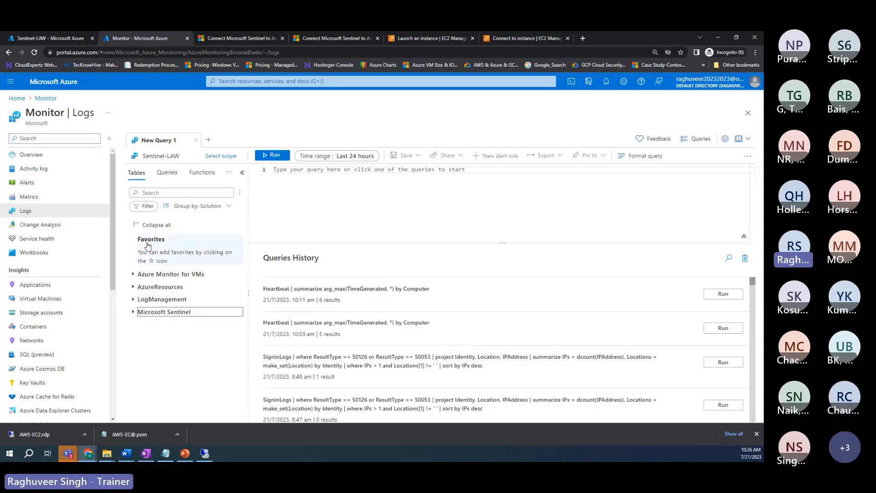
click(152, 228)
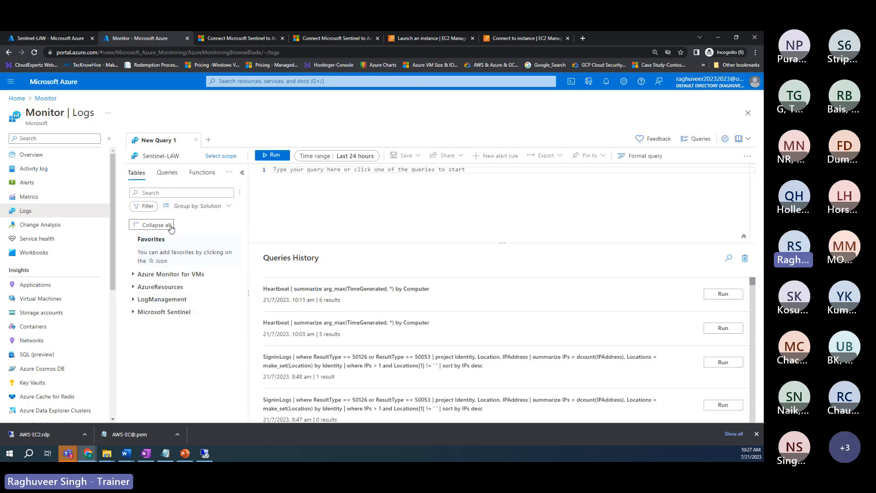
Step: Group the tables by category, then switch the grouping back to solution
click(228, 208)
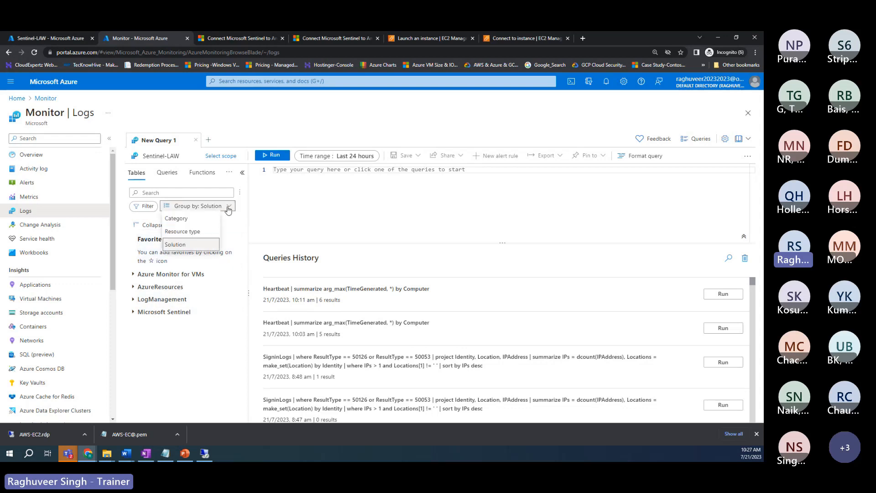
click(184, 220)
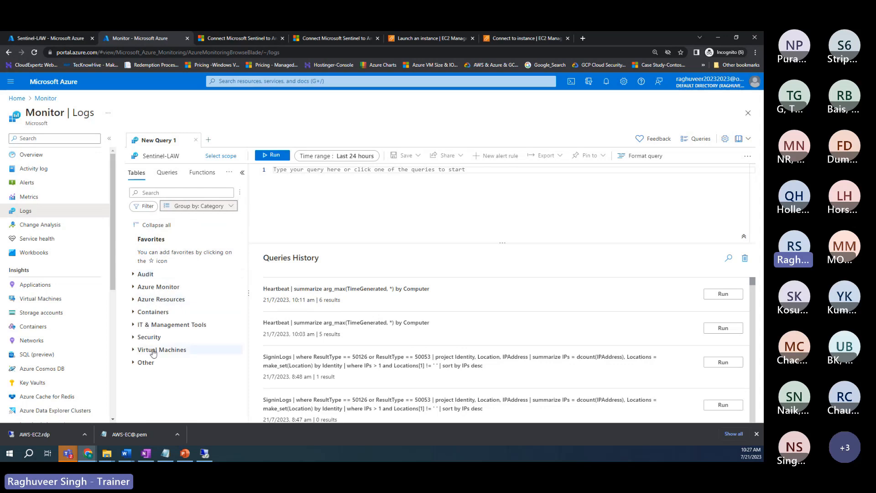
click(216, 210)
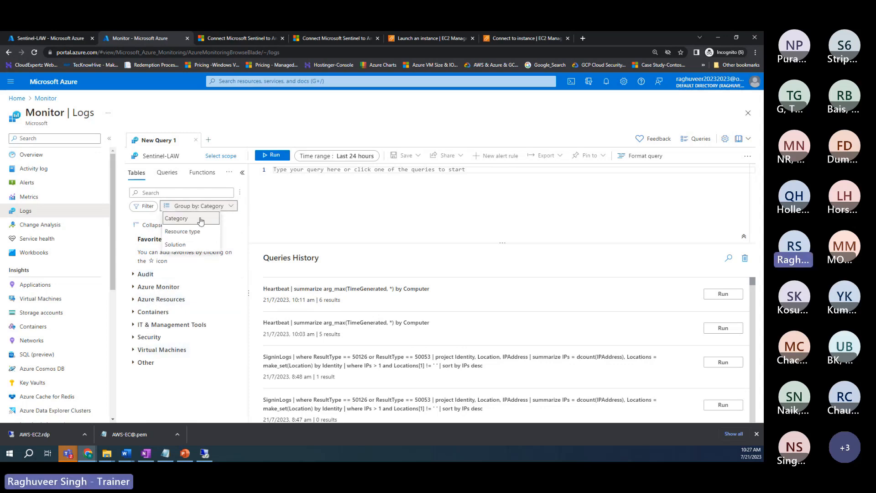
click(179, 245)
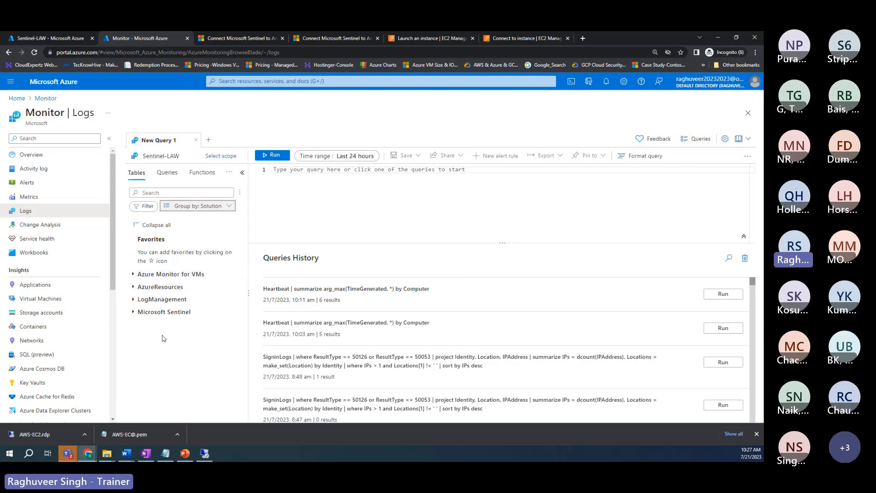
Step: View the InsightsMetrics columns under Azure Monitor for VMs, then show the example queries list
click(134, 275)
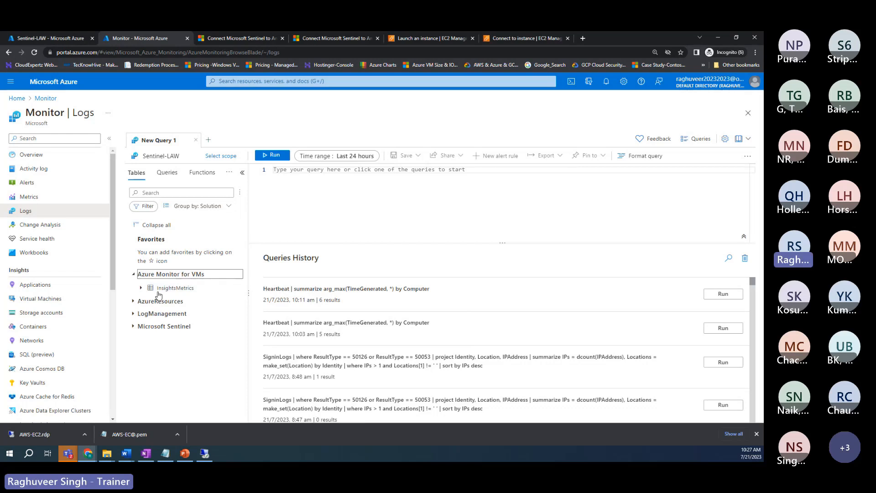
click(141, 288)
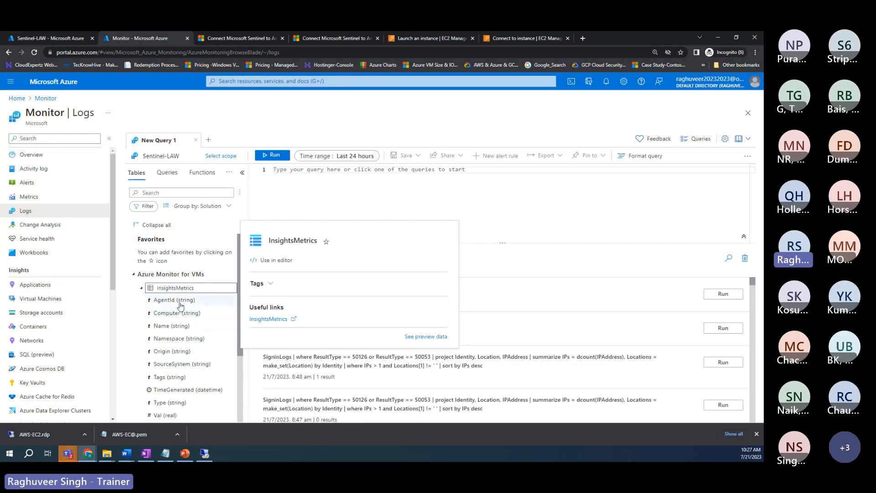
scroll(178, 388, down, 3)
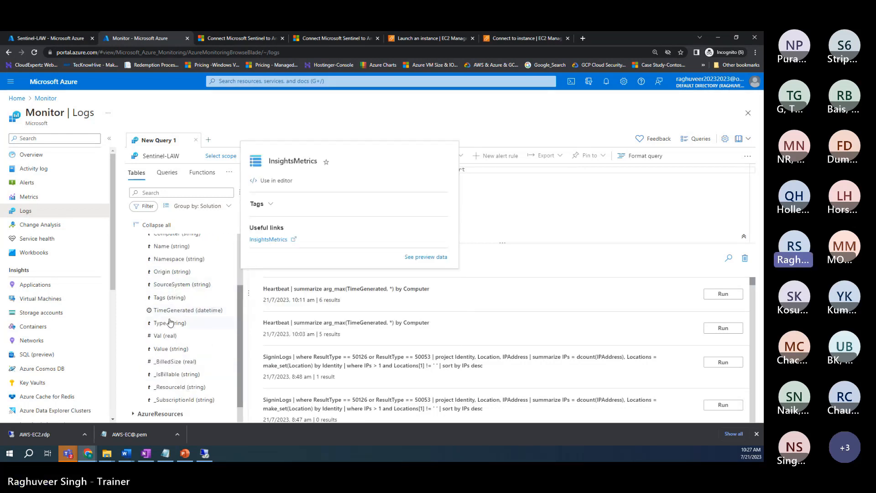
scroll(176, 294, up, 2)
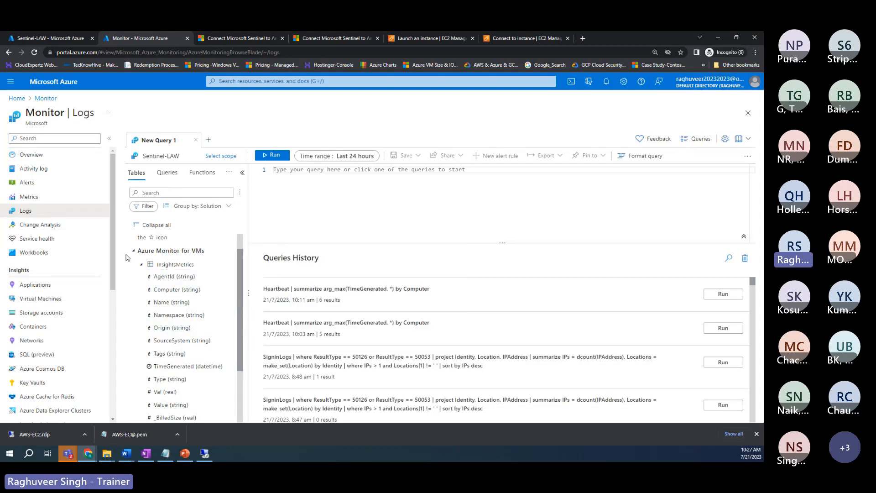
click(166, 178)
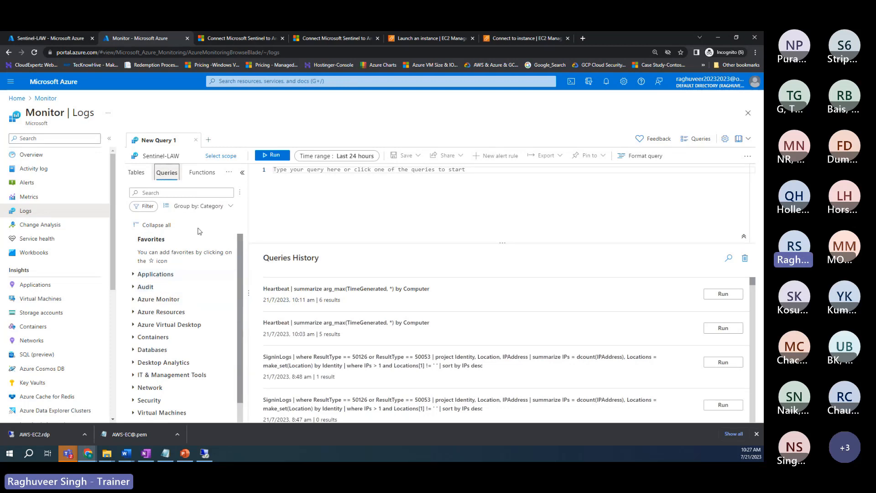
Step: Try grouping the example queries by solution, then by topic
click(208, 206)
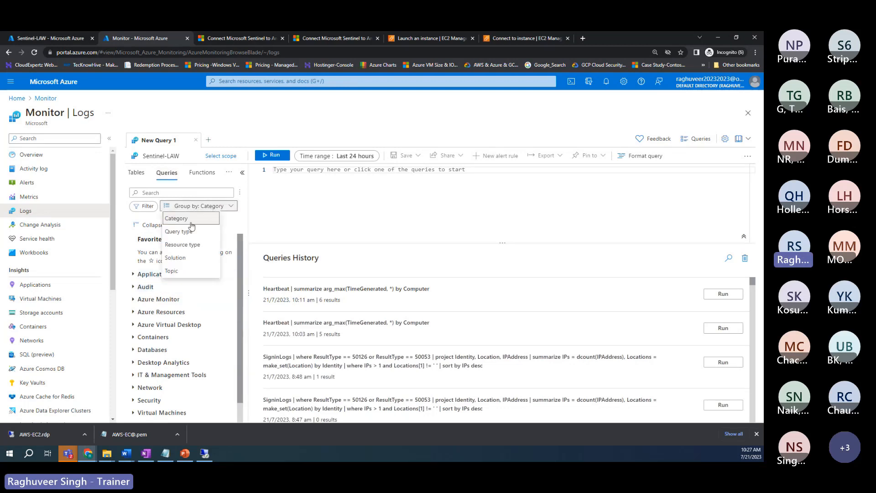
click(179, 262)
scroll(172, 325, down, 1)
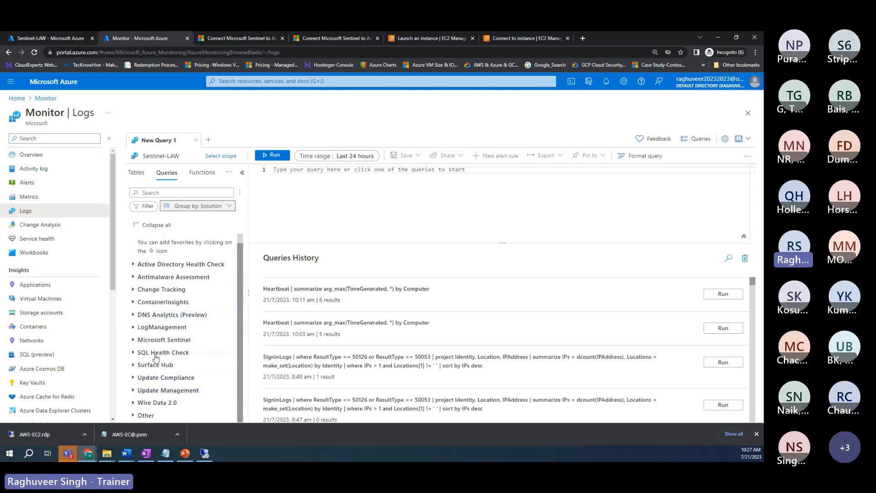
scroll(153, 395, up, 1)
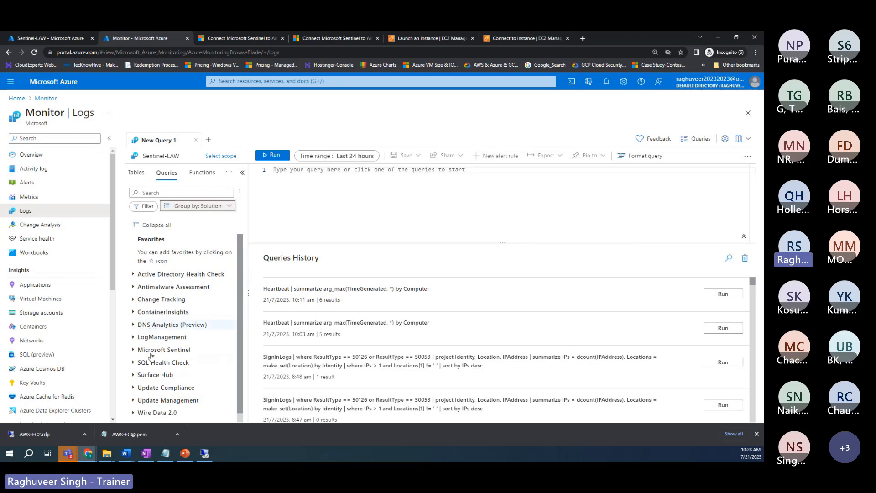
scroll(157, 338, down, 1)
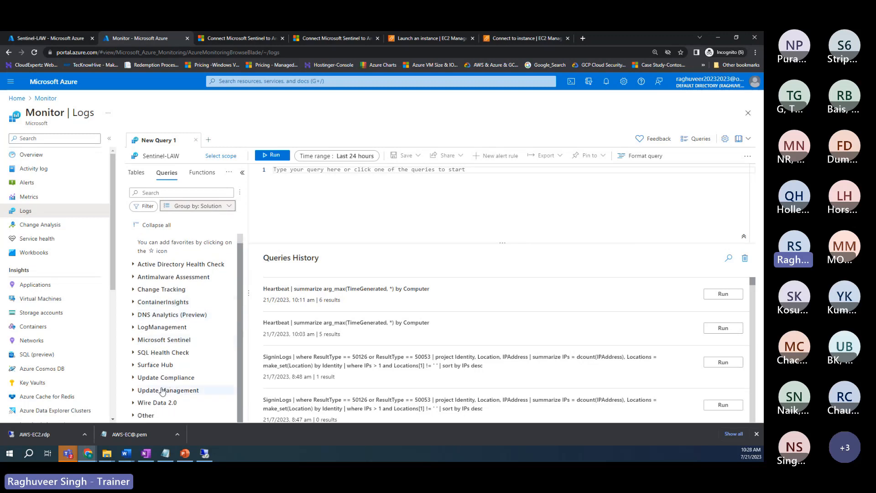
click(198, 210)
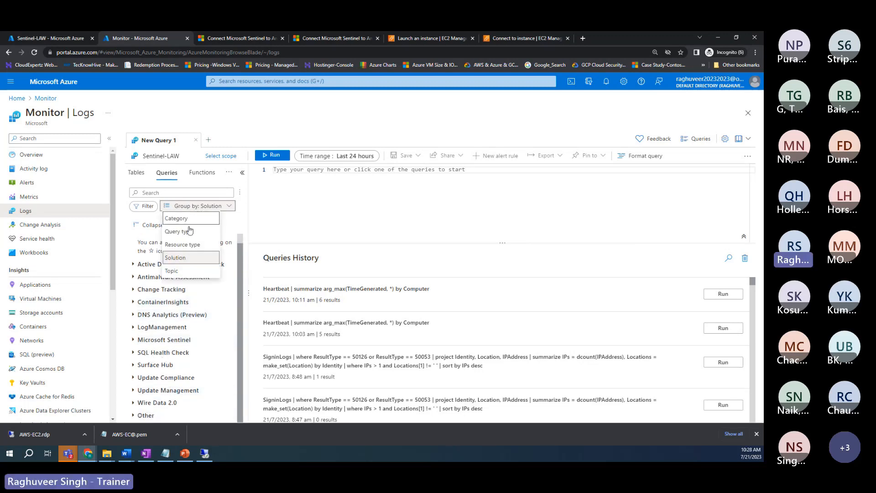
click(177, 271)
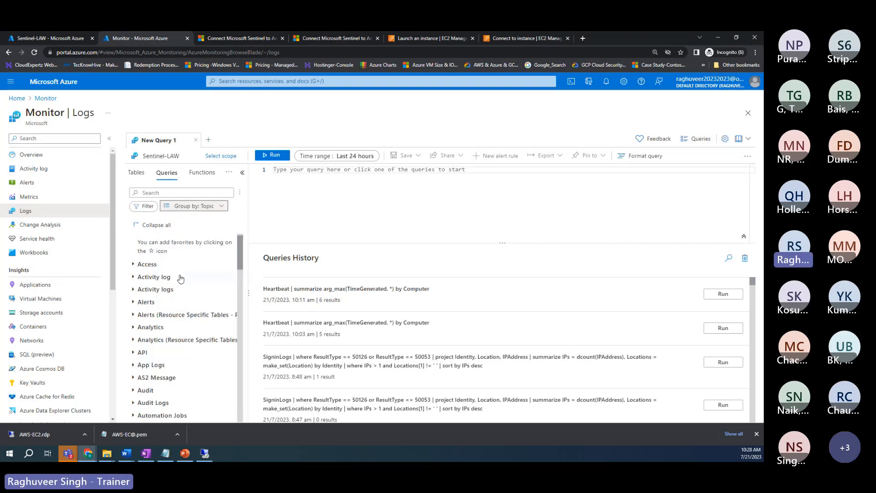
scroll(204, 283, down, 5)
scroll(203, 285, down, 15)
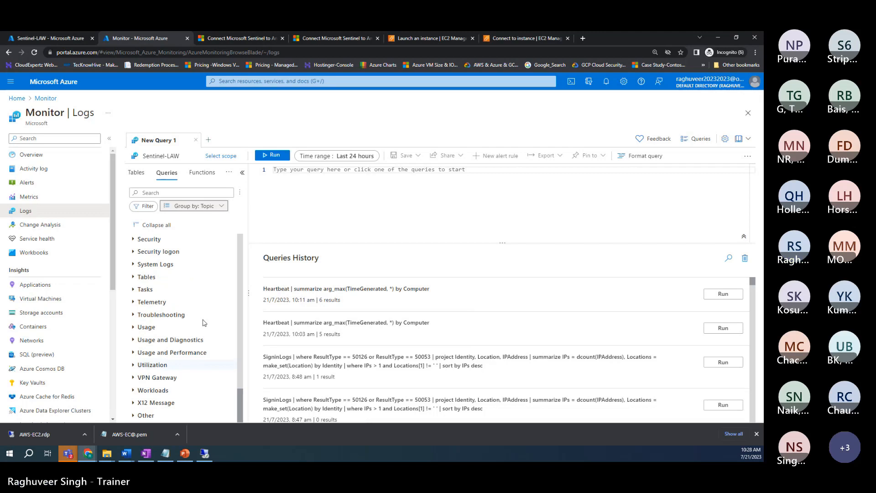
scroll(203, 315, up, 15)
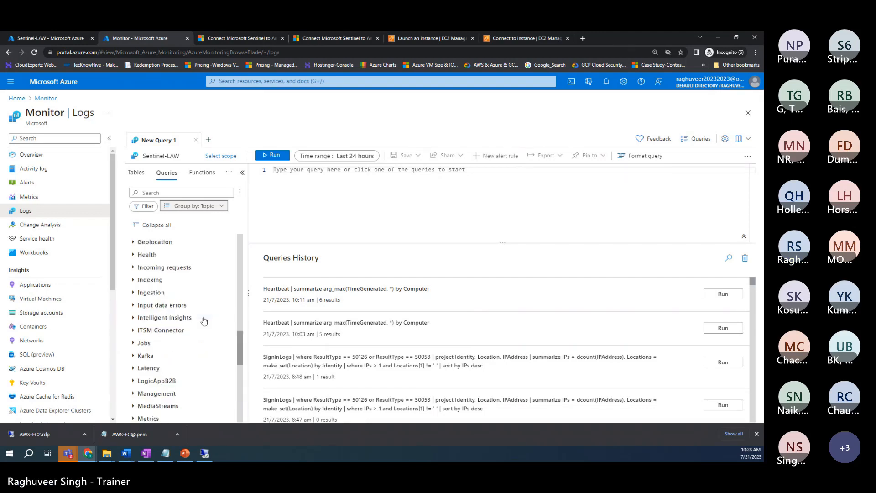
Step: Group the example queries by resource type and expand Virtual machines to list Count heartbeats
click(207, 208)
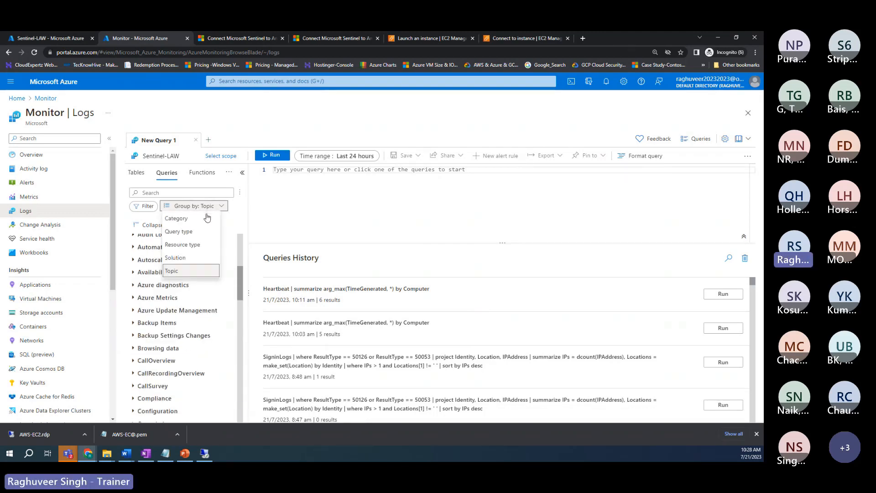
click(189, 245)
scroll(190, 291, down, 20)
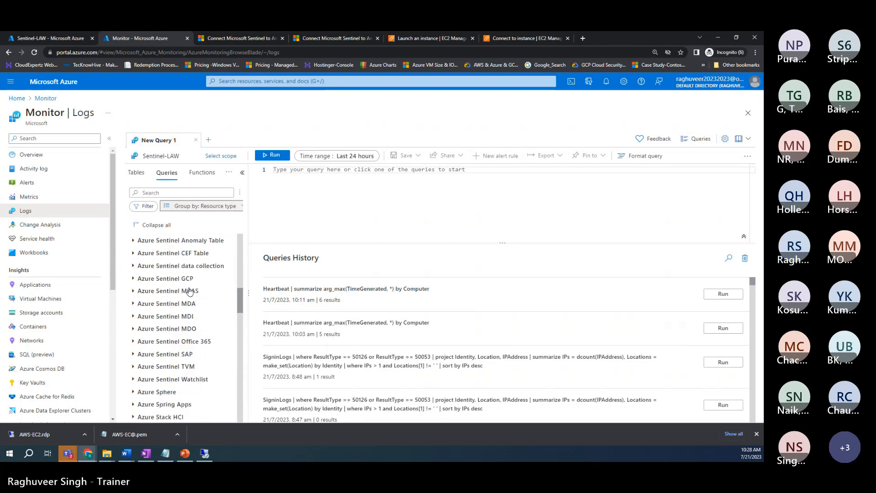
scroll(189, 291, down, 3)
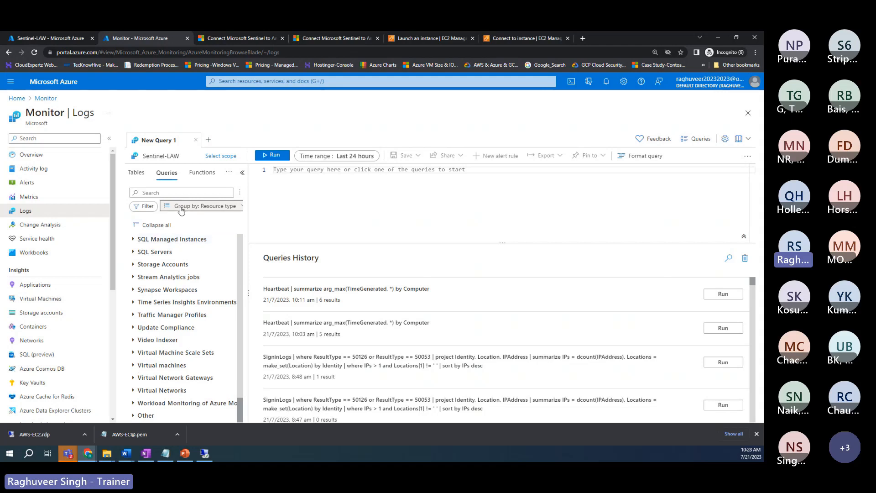
scroll(177, 319, up, 10)
scroll(178, 319, up, 10)
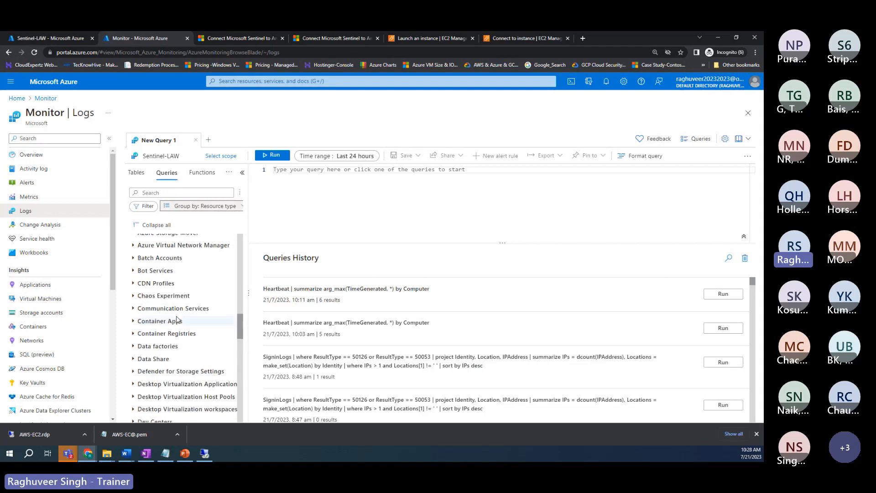
scroll(172, 248, up, 10)
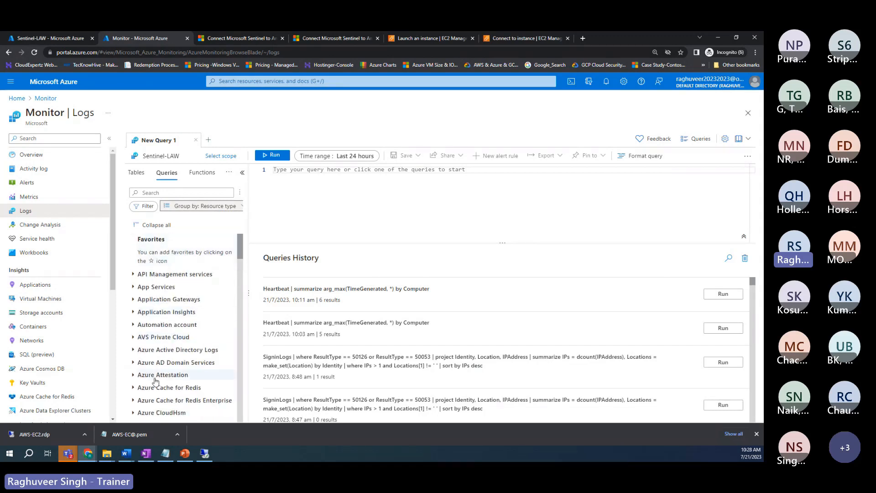
scroll(155, 381, down, 8)
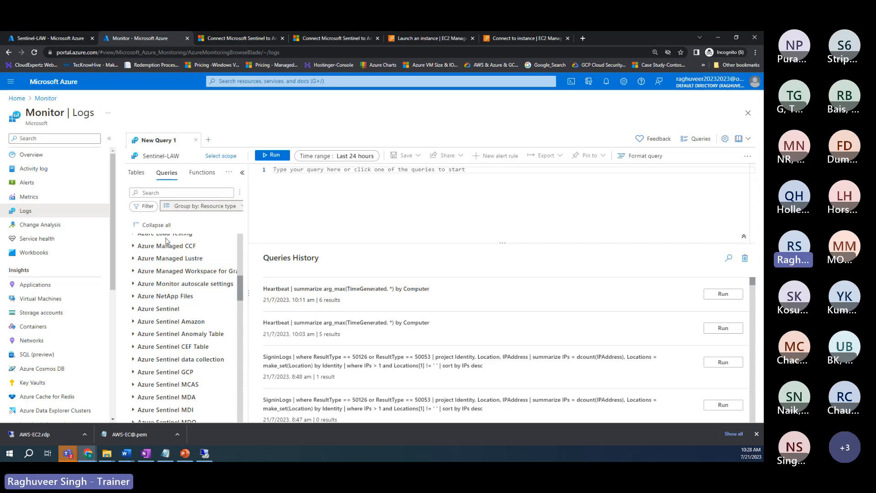
scroll(160, 358, down, 10)
scroll(158, 343, down, 10)
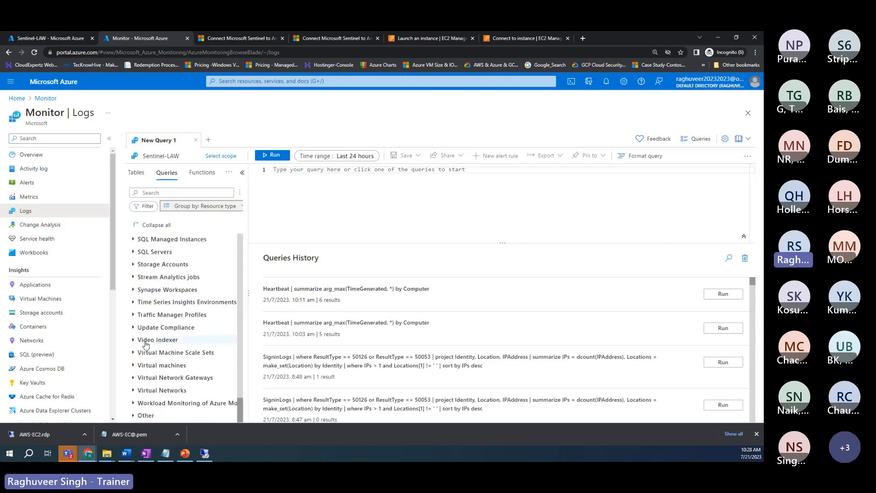
click(151, 366)
scroll(176, 333, down, 6)
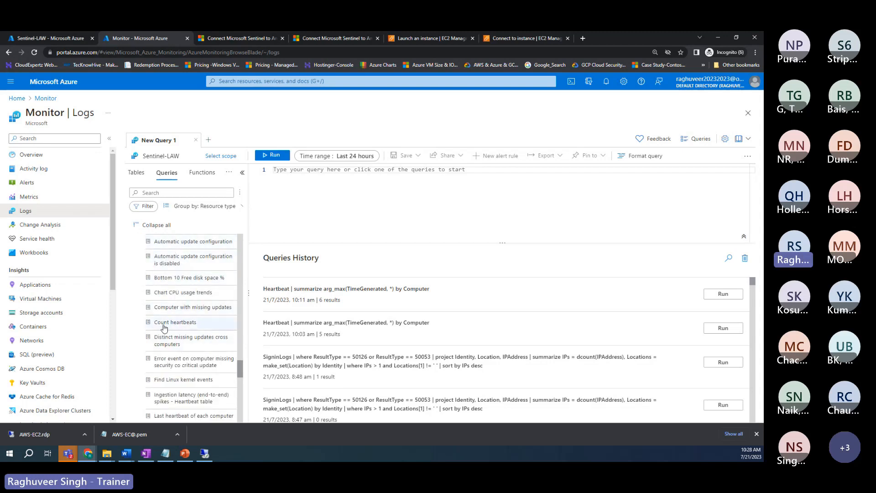
Step: Load the Count heartbeats example, highlight its comment lines, and run it, getting a parse error at 'on'
mouse_move(172, 325)
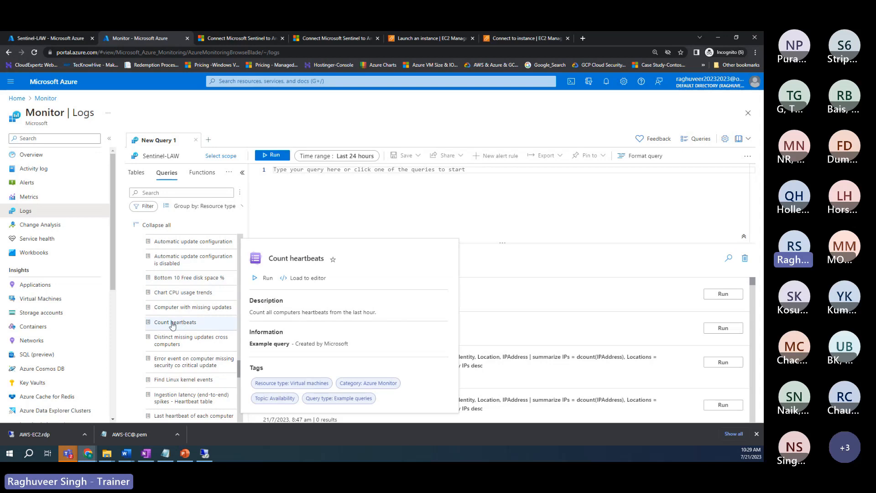
double_click(172, 325)
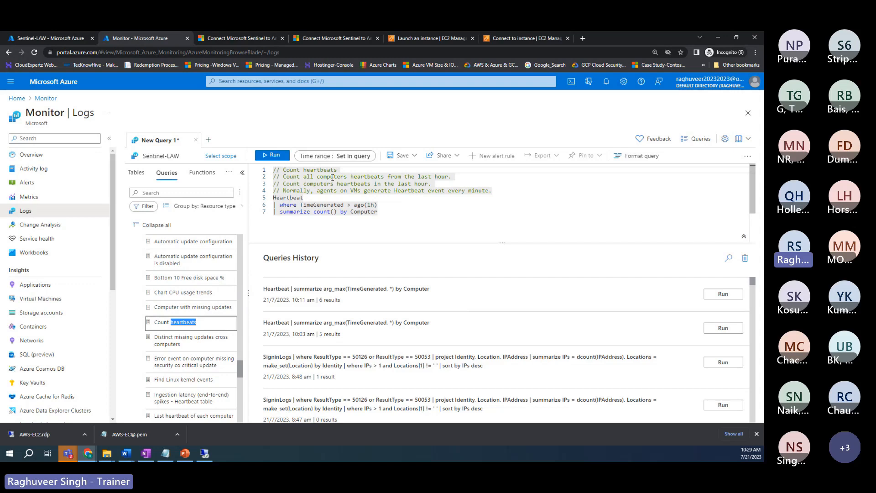
drag(448, 177, 284, 177)
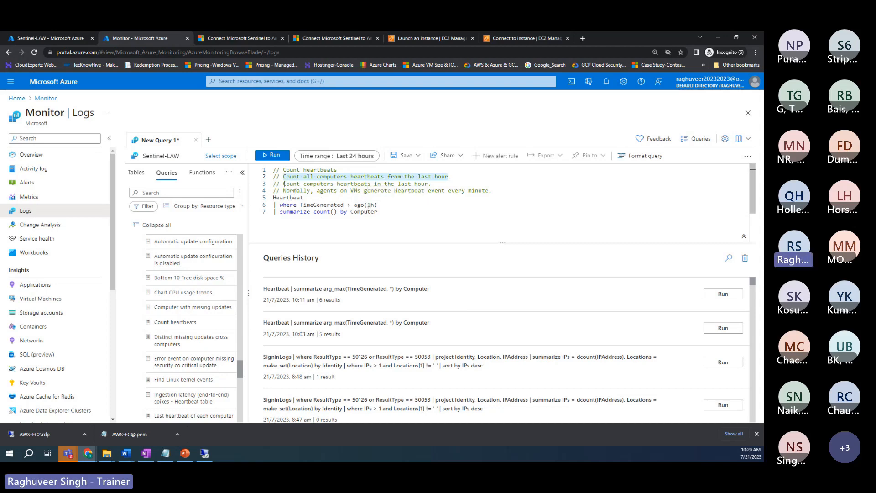
drag(284, 184, 429, 184)
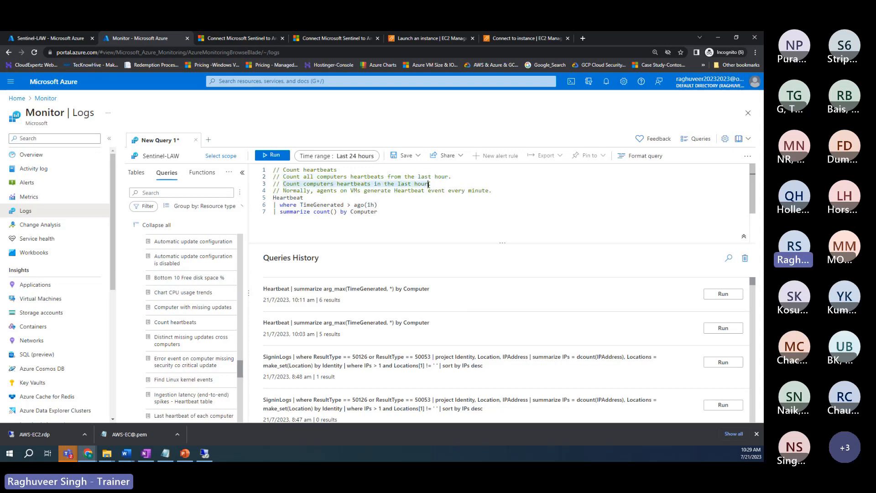
drag(317, 191, 481, 193)
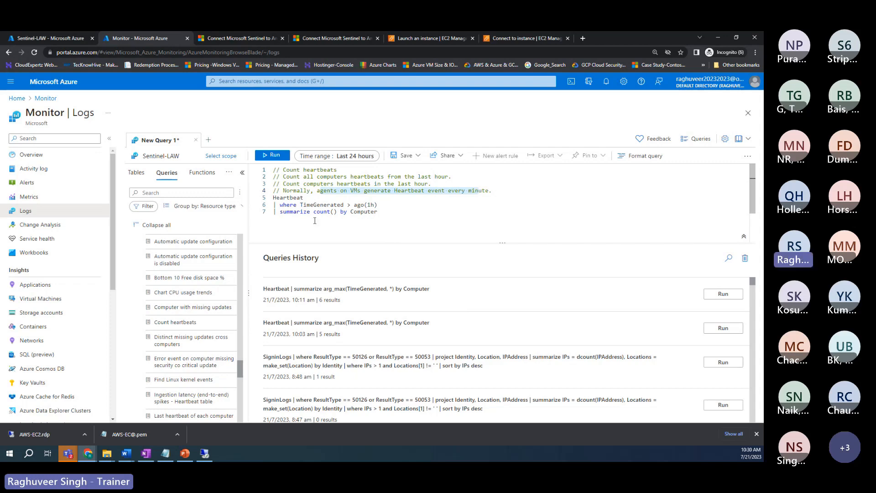
click(273, 157)
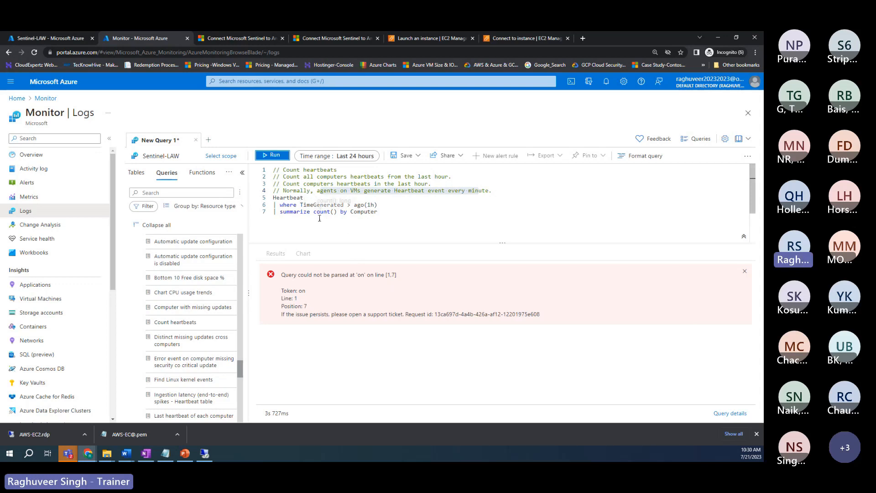
Step: Dismiss the parse error, rerun Count heartbeats for six computers, and highlight the one with only 7 heartbeats
click(361, 220)
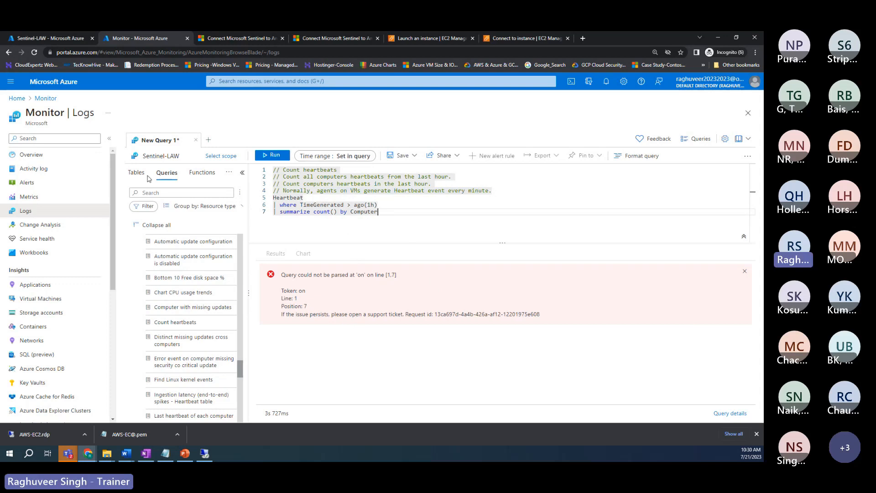
click(745, 271)
click(397, 207)
click(398, 210)
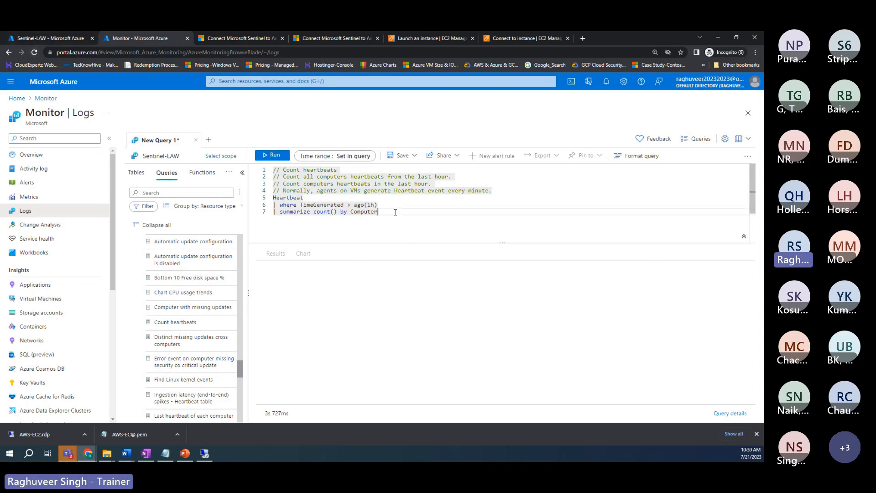
click(269, 157)
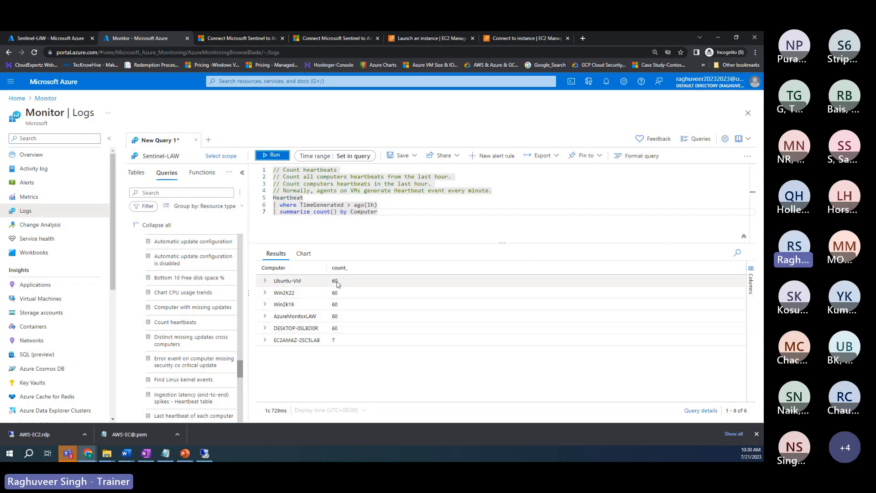
drag(282, 342, 321, 343)
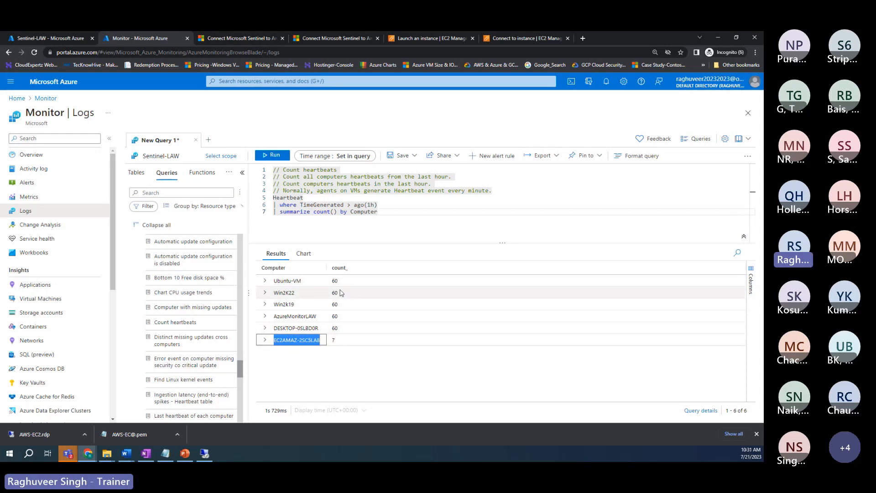
double_click(337, 344)
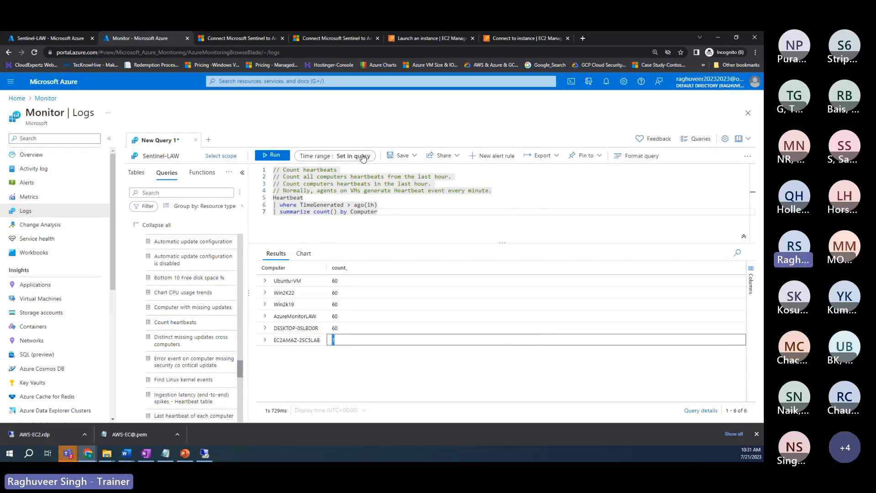
Step: Save the heartbeat count query with Save as query, naming it 'HeartbeatfromallVMinlast1hour'
click(402, 156)
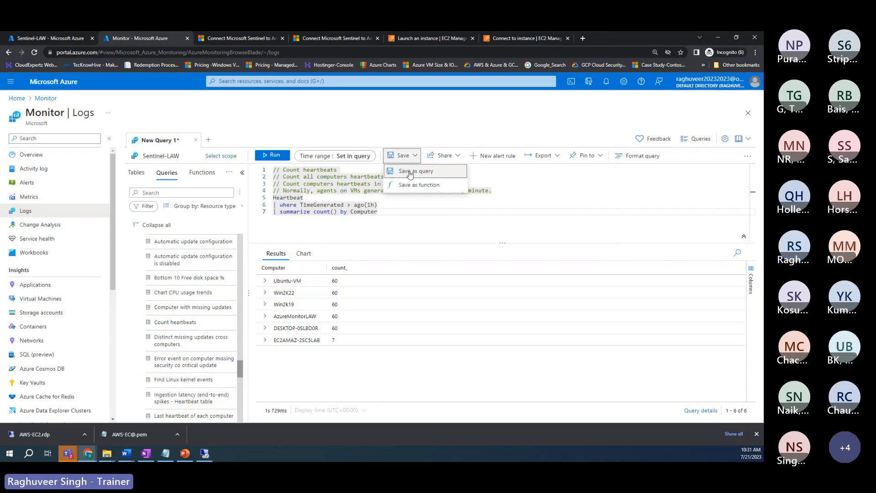
click(411, 173)
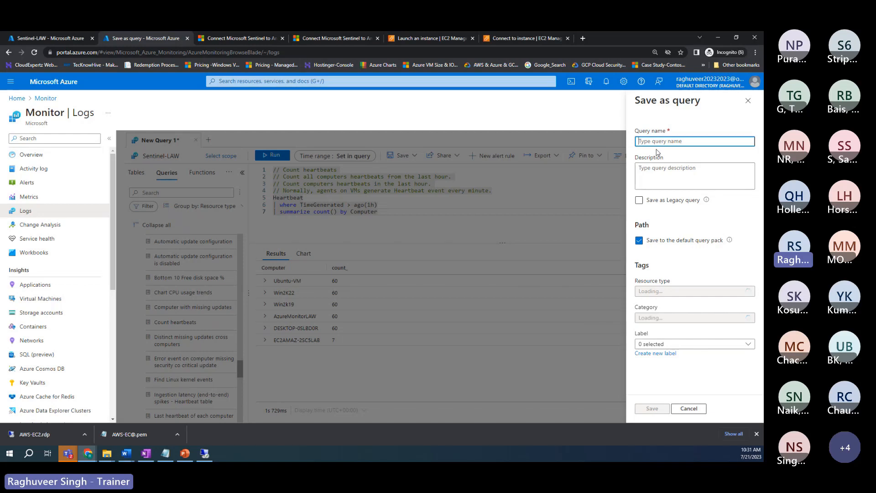
text(Hearat)
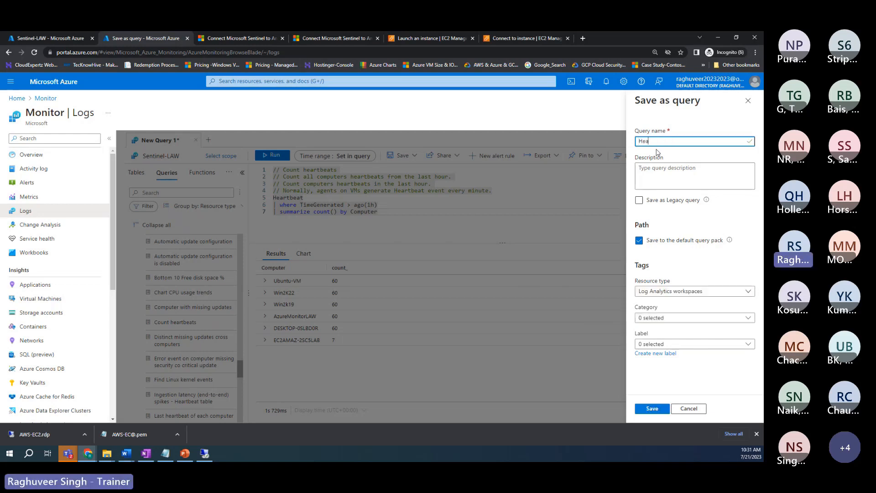
key(BackSpace)
key(BackSpace)
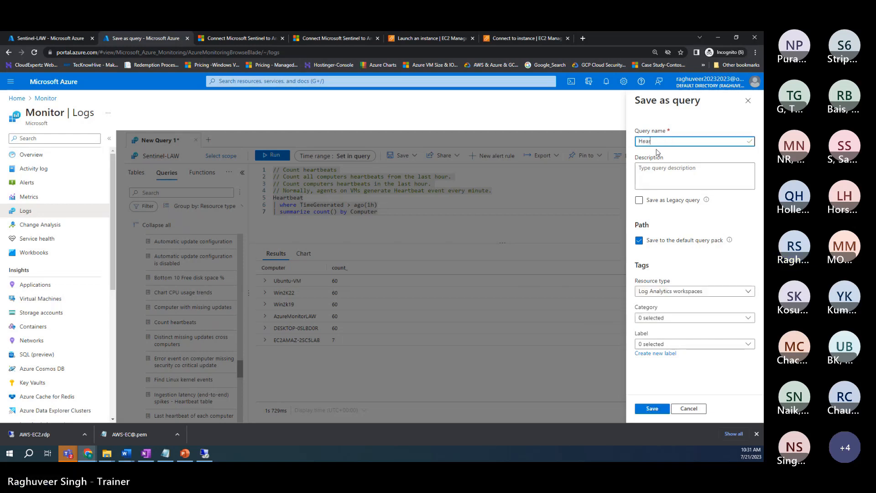
text(tbeatfromall)
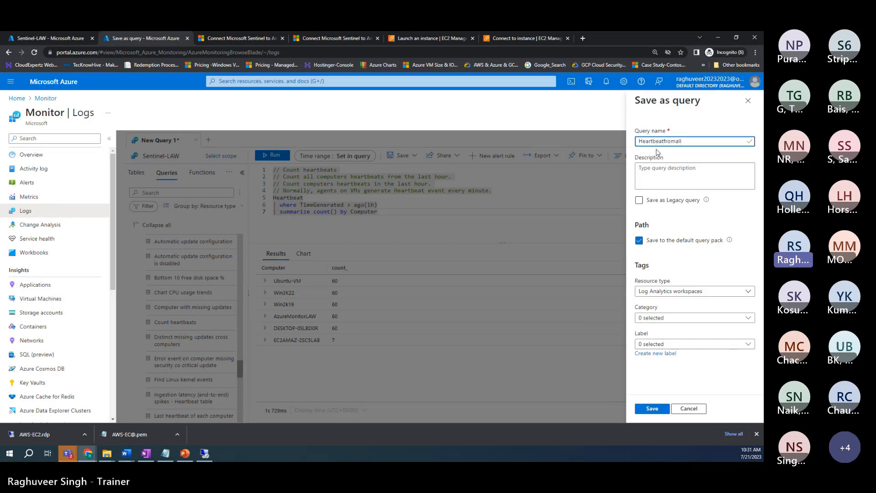
text(VMinlast)
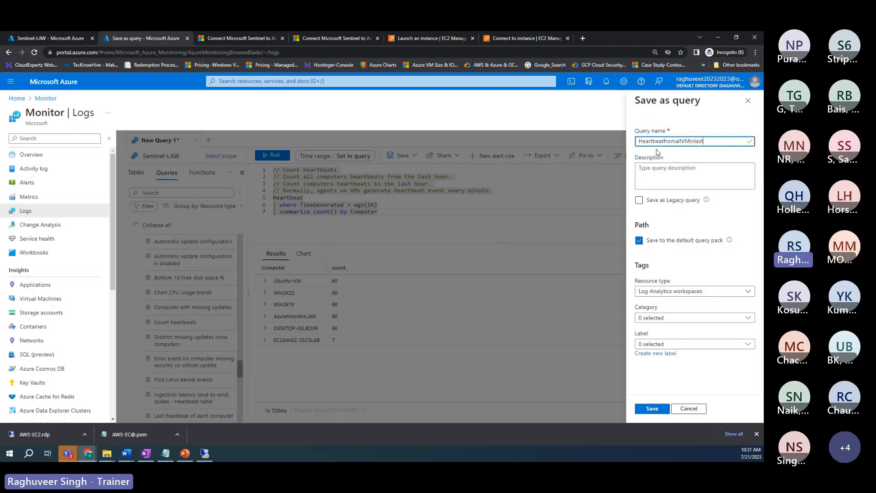
text(1hour)
click(649, 411)
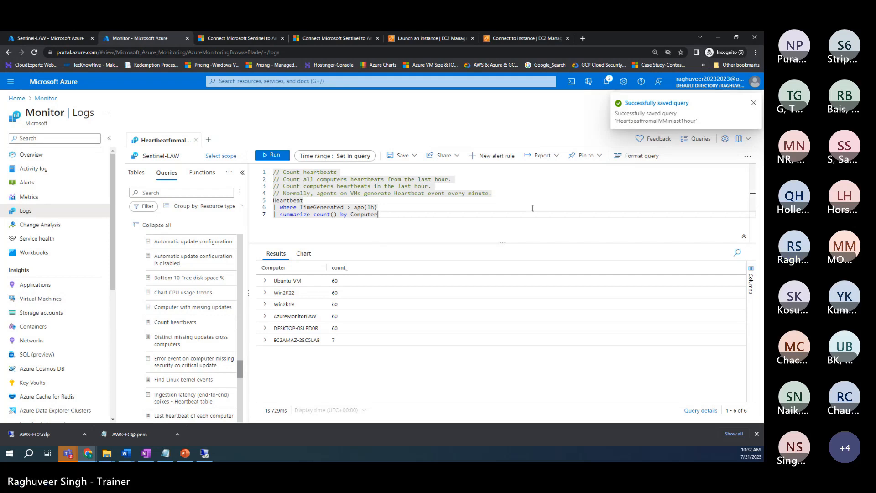
Step: Look through the editor's extra options, example queries library and save options, closing each
click(751, 159)
click(703, 140)
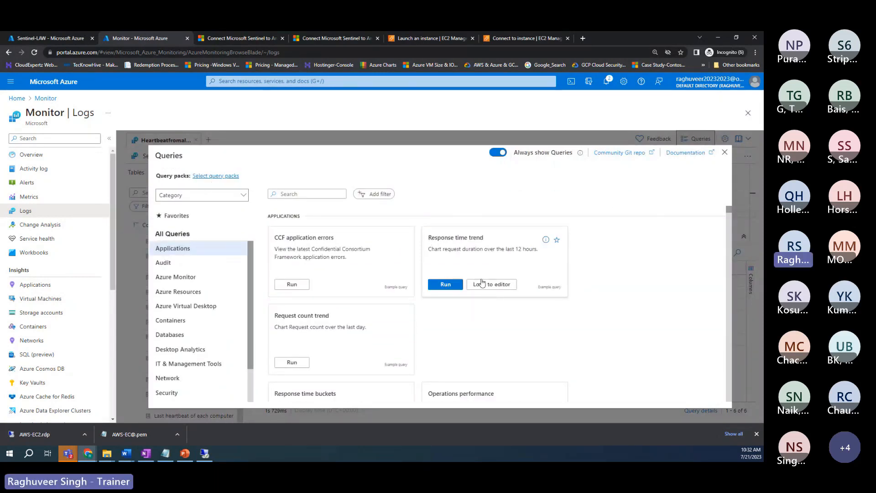
click(725, 152)
click(403, 160)
click(407, 185)
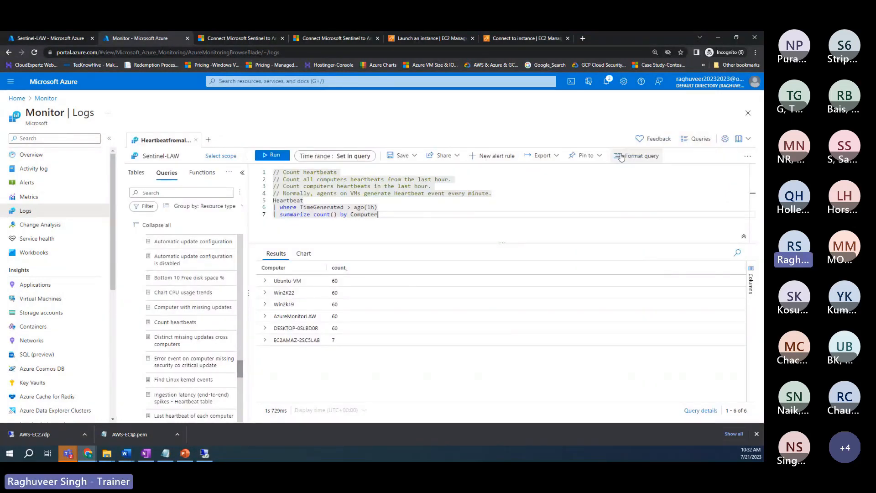
click(748, 155)
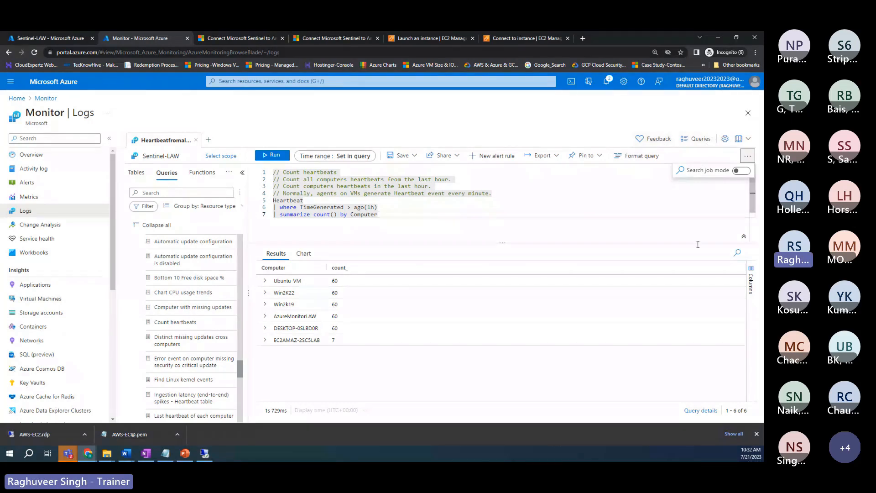
click(228, 172)
click(221, 199)
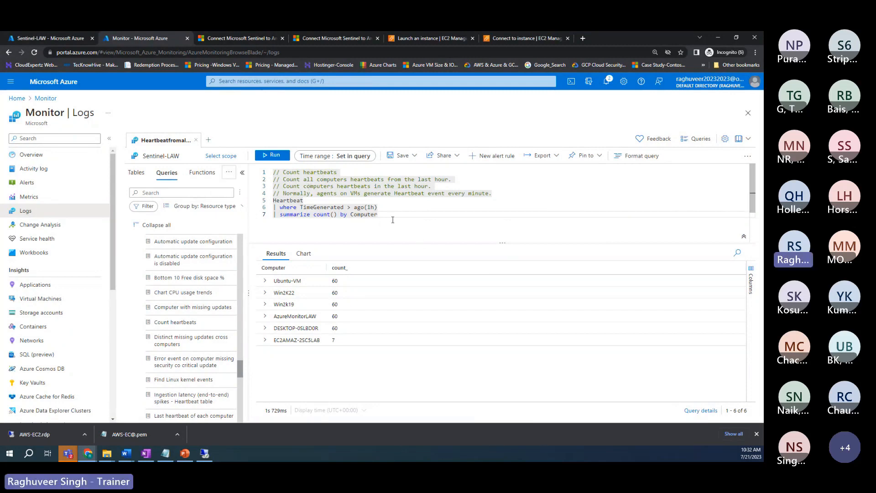
Step: Clear the query text from the editor, then check the export, pin and example-query options
key(Delete)
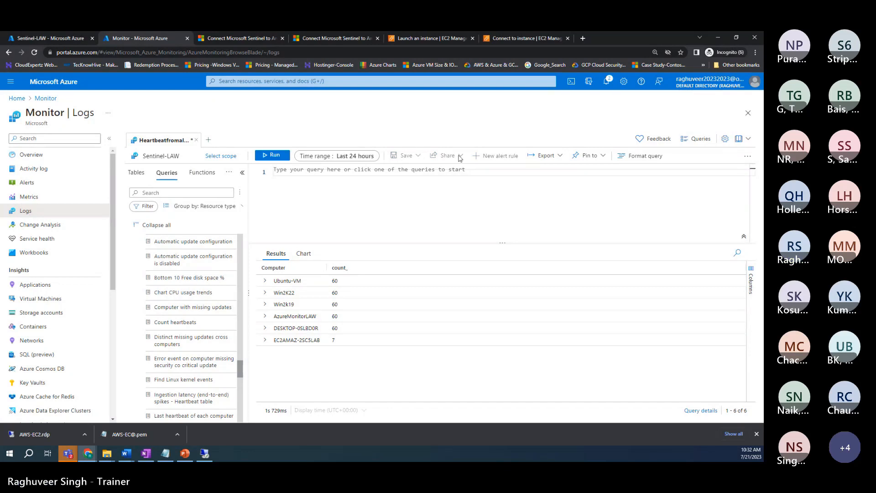
click(557, 156)
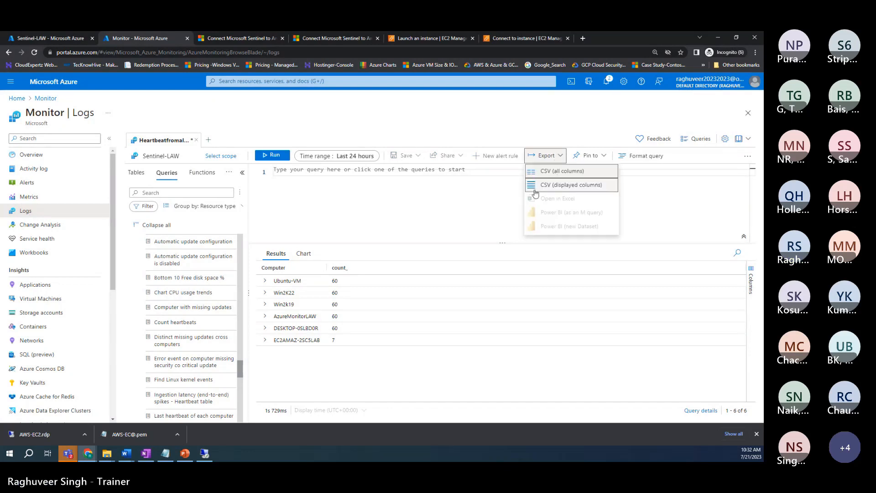
click(590, 156)
click(538, 196)
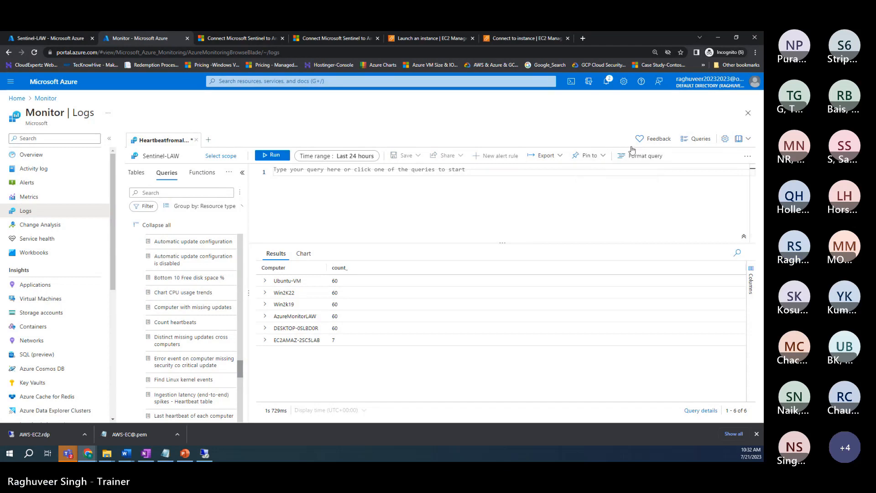
click(701, 139)
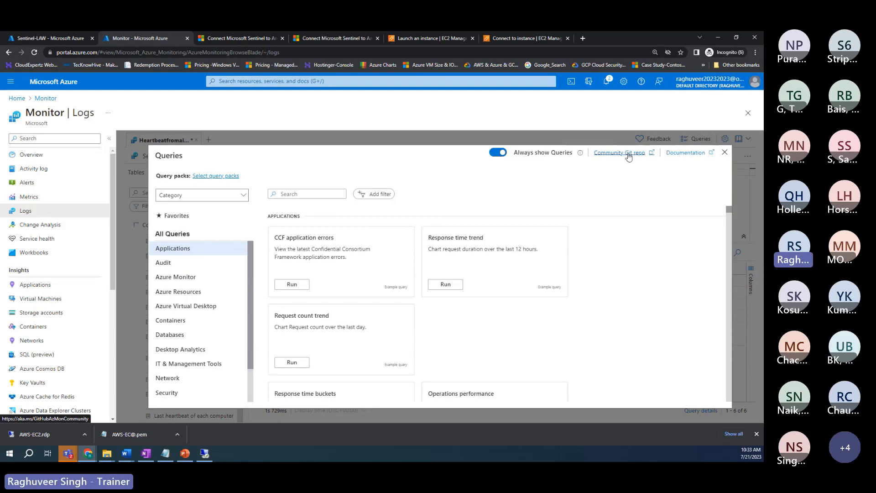
click(725, 152)
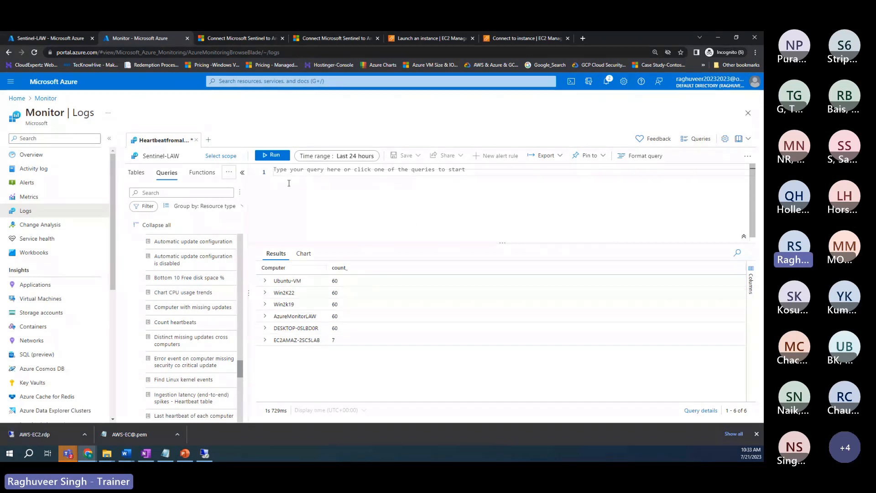
Step: Open a blank New Query 1 tab with the earlier query history listed below
click(207, 140)
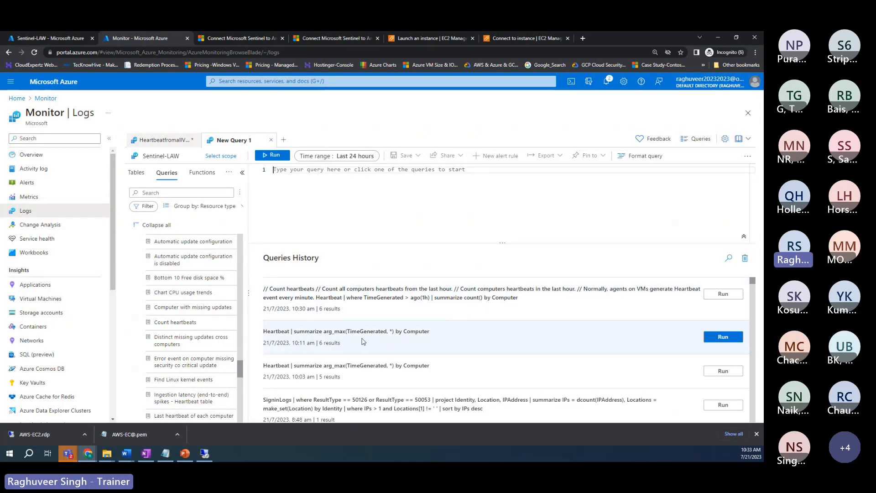
scroll(363, 299, down, 5)
scroll(363, 299, up, 5)
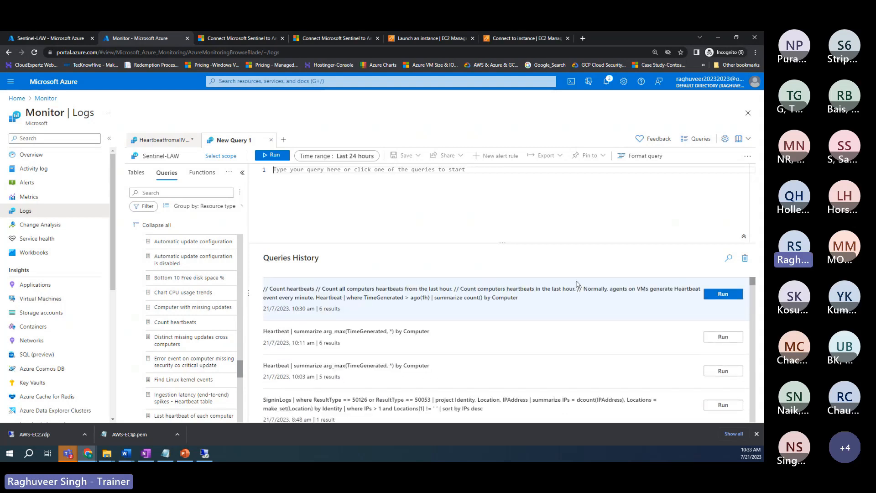
click(748, 156)
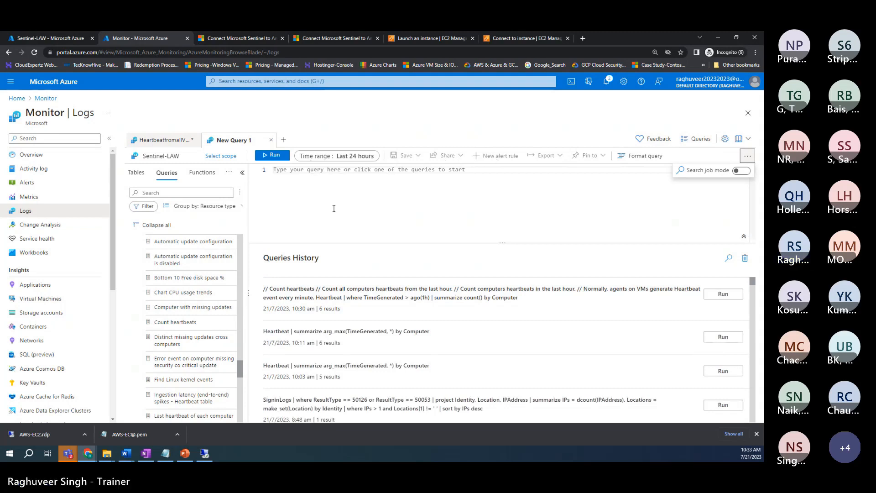
click(243, 196)
click(367, 204)
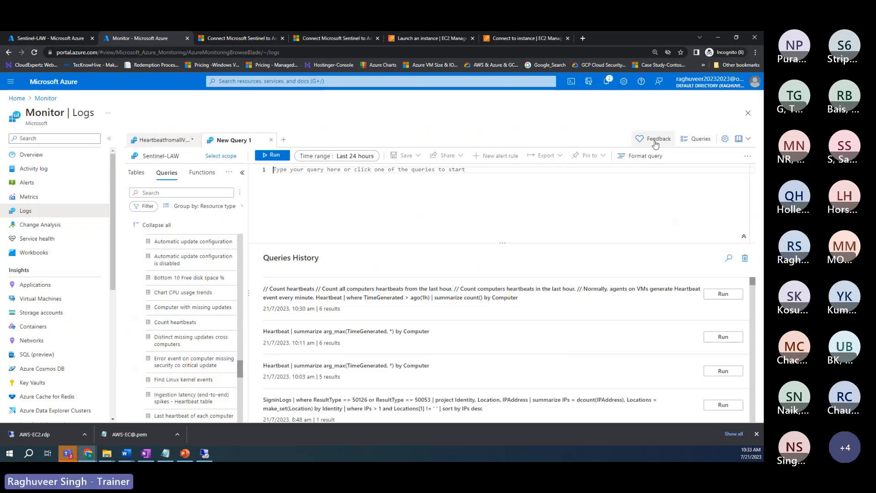
Step: Browse the example Queries library grouped by category, then close it
click(696, 138)
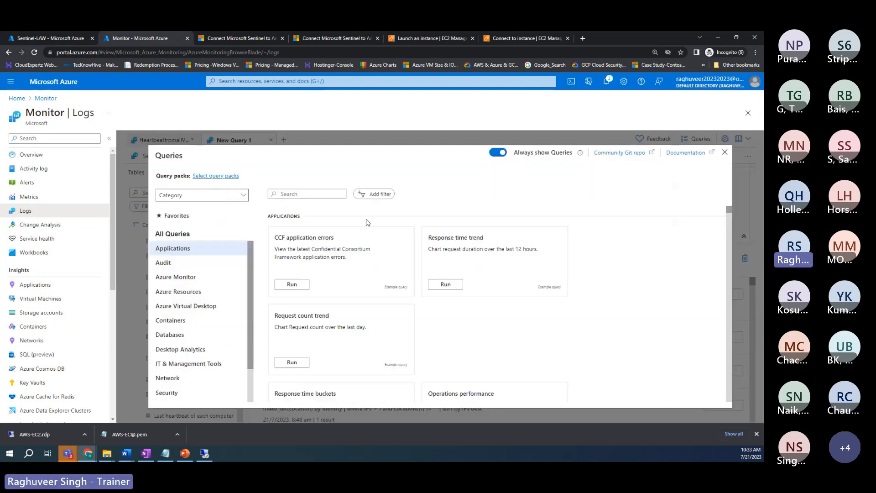
click(242, 196)
click(388, 214)
scroll(233, 279, down, 1)
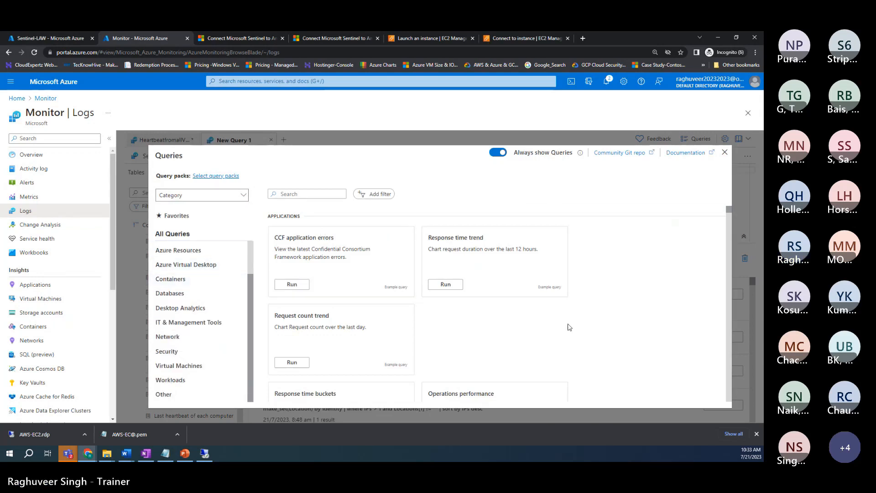
scroll(570, 320, down, 5)
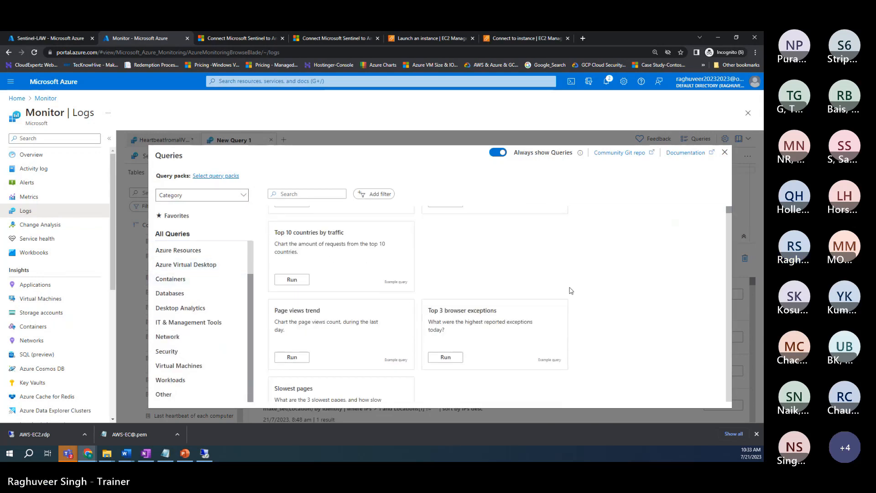
click(724, 152)
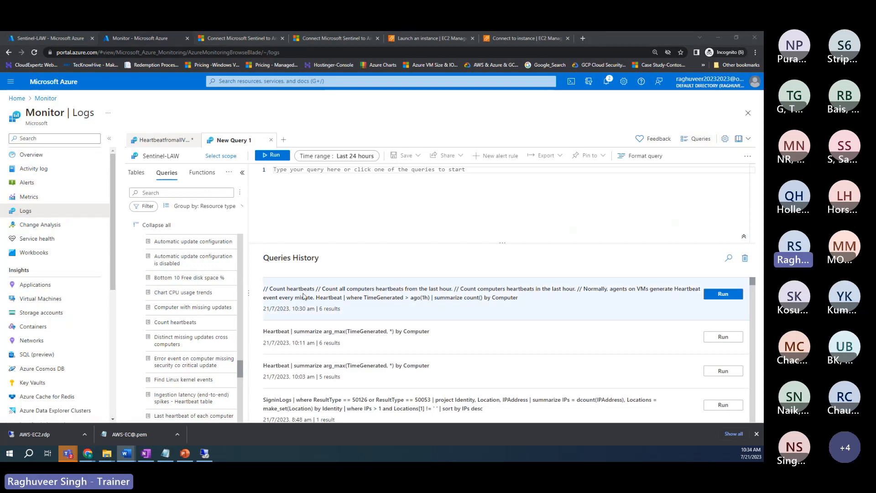
Step: Run the Count heartbeats entry from Queries History and select its loaded query text
drag(301, 298, 305, 298)
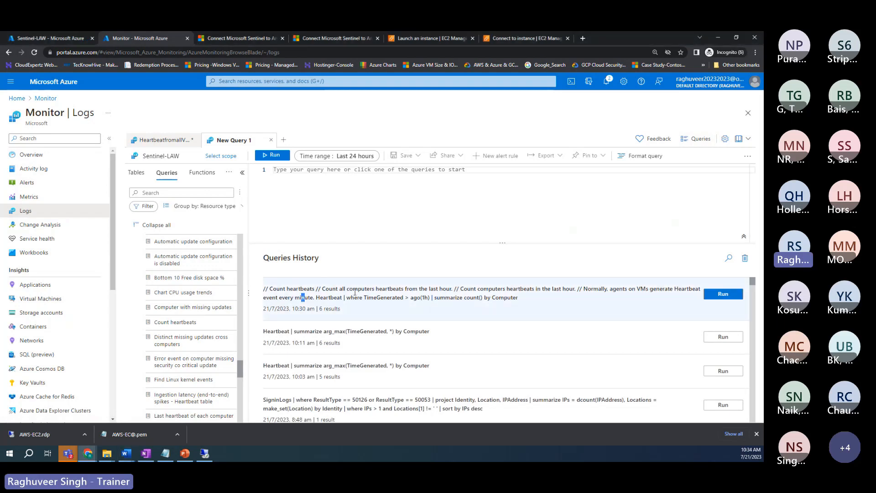
click(717, 295)
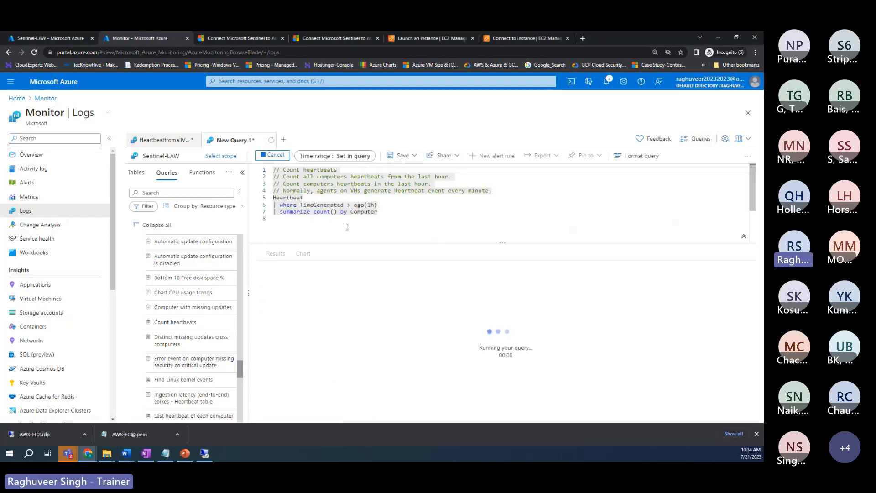
drag(382, 213, 266, 167)
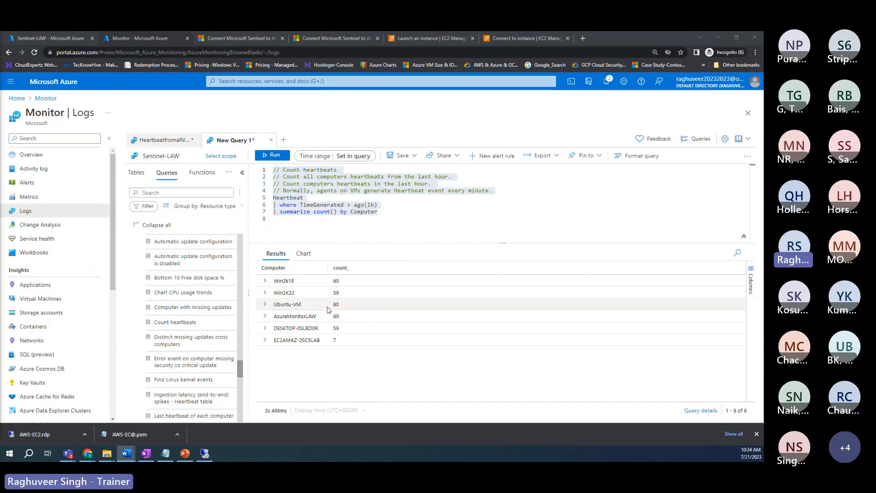
scroll(199, 305, down, 3)
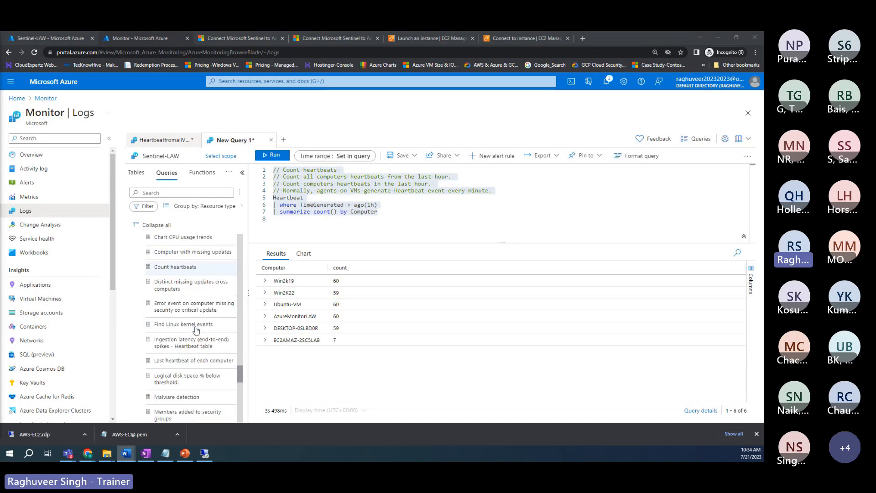
scroll(199, 306, down, 5)
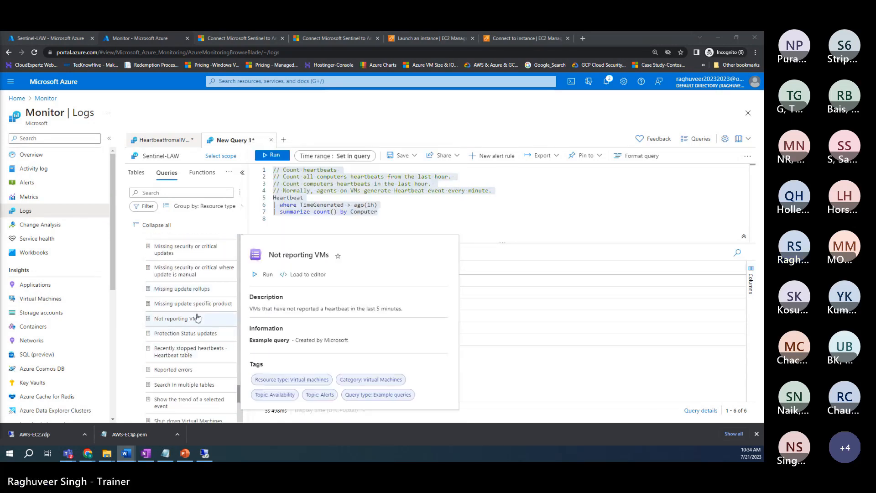
scroll(190, 351, down, 1)
scroll(191, 356, down, 3)
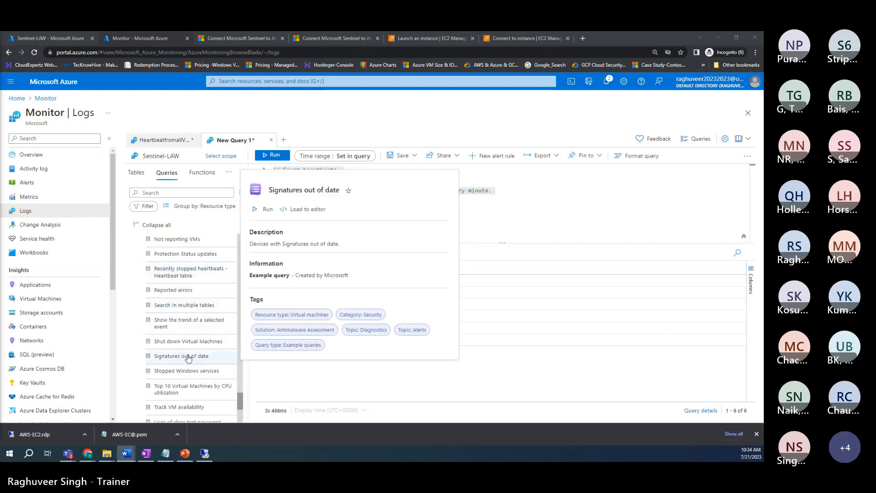
scroll(191, 354, down, 3)
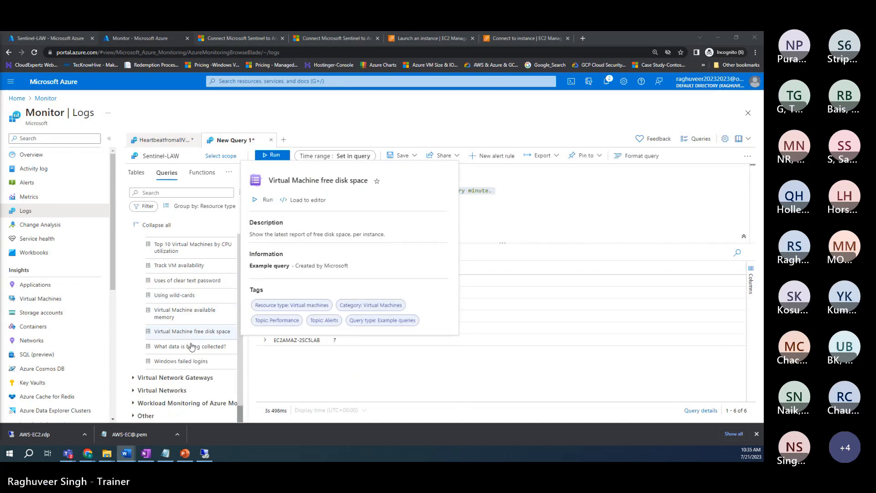
scroll(186, 290, up, 3)
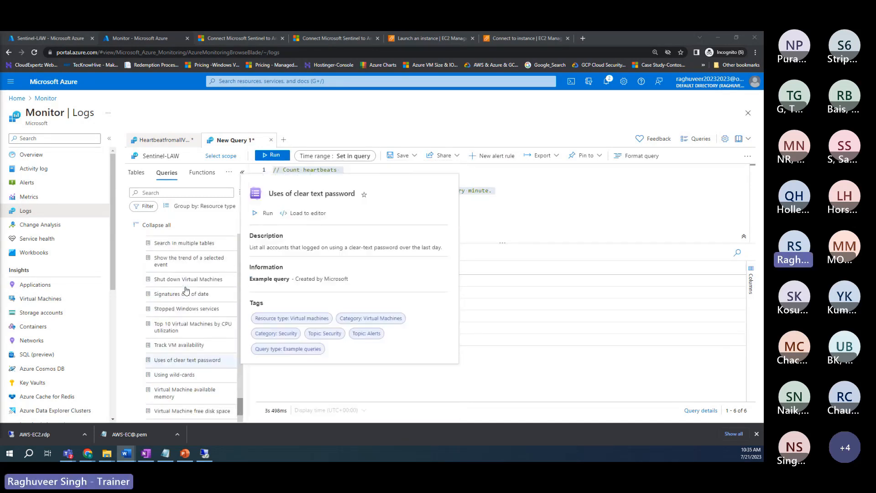
scroll(190, 323, up, 3)
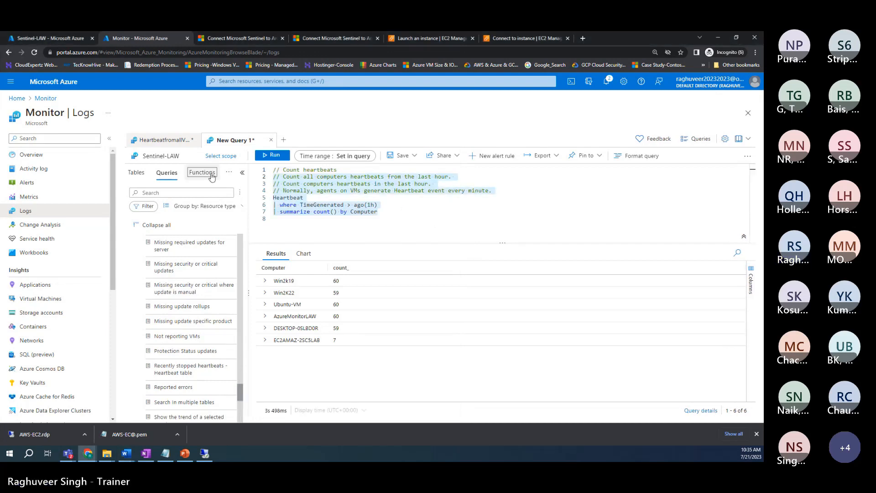
Step: Replace the editor text with 'Heartbeat | summarize arg_max(TimeGenerated, *) by Computer' and run it
key(Delete)
key(BackSpace)
key(BackSpace)
key(BackSpace)
key(BackSpace)
key(BackSpace)
key(BackSpace)
key(BackSpace)
key(BackSpace)
key(BackSpace)
key(BackSpace)
key(BackSpace)
key(BackSpace)
key(BackSpace)
key(BackSpace)
key(BackSpace)
key(BackSpace)
key(BackSpace)
key(BackSpace)
key(BackSpace)
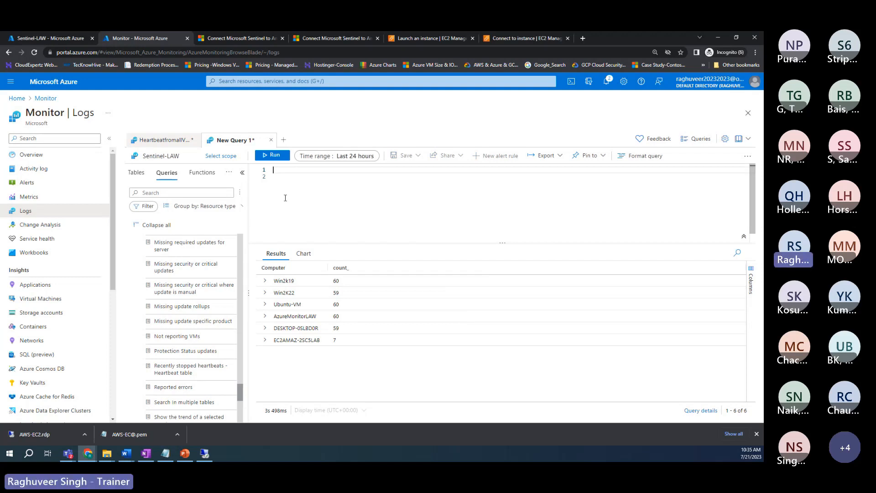
text(Heartbeat)
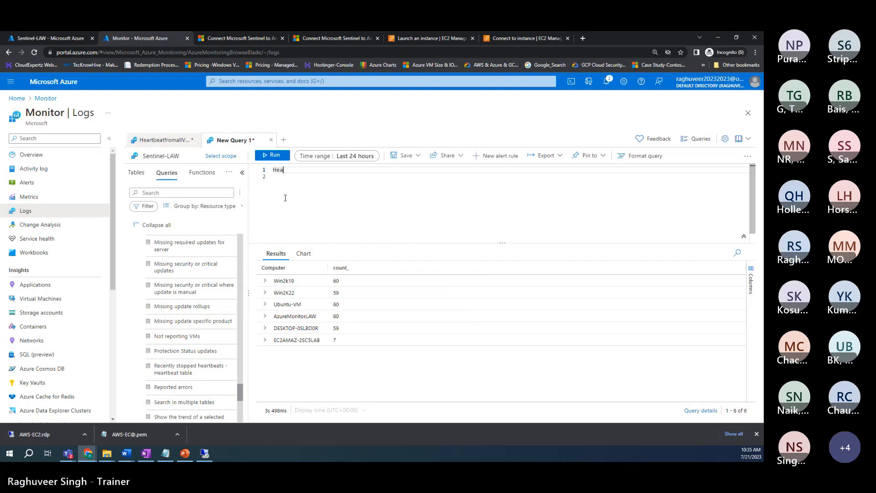
key(Return)
text(|)
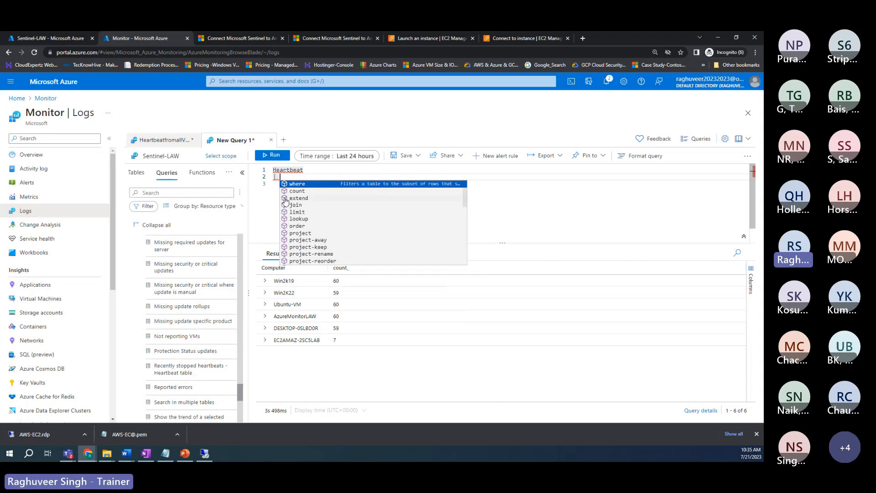
text(summarize  arg_max(TimeGenerated, *))
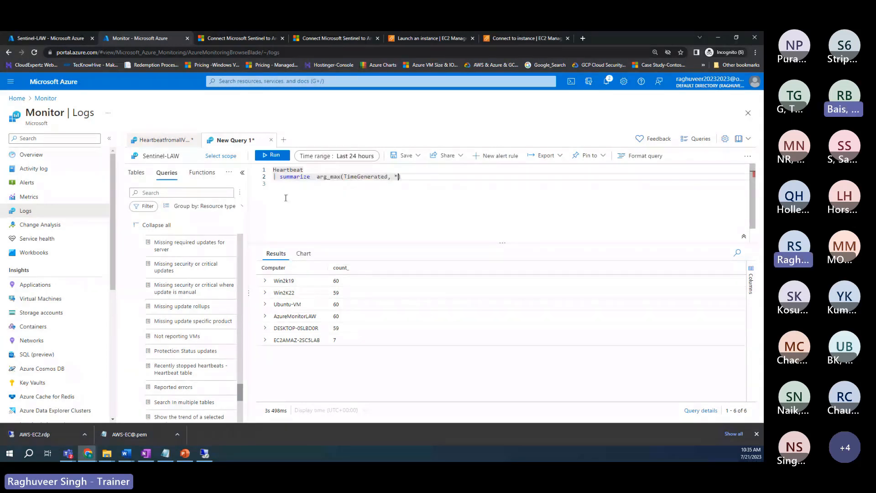
text(by Computer)
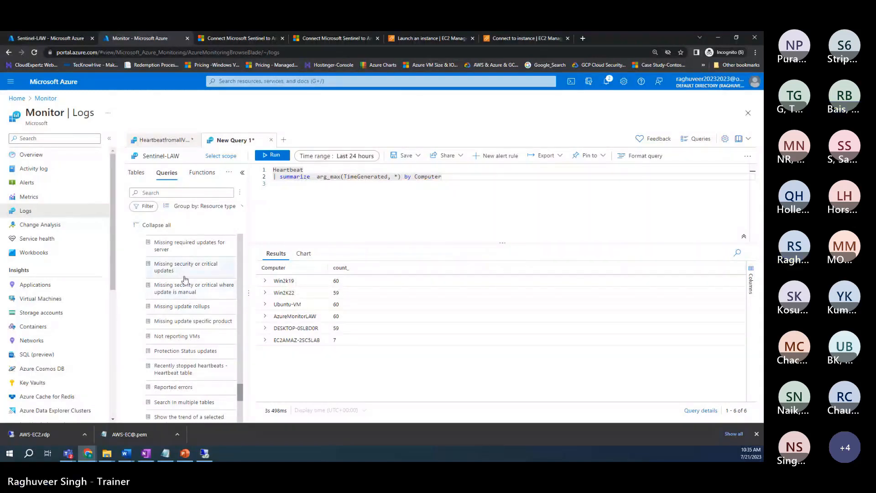
mouse_move(184, 273)
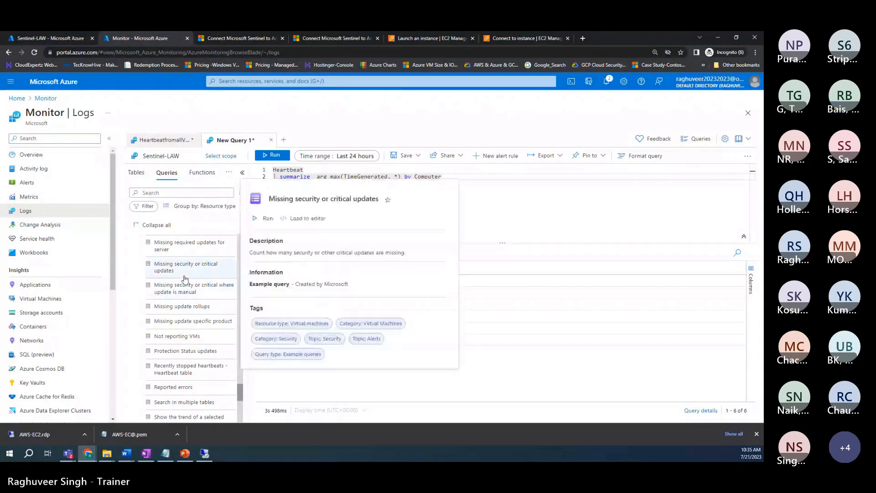
scroll(185, 279, down, 3)
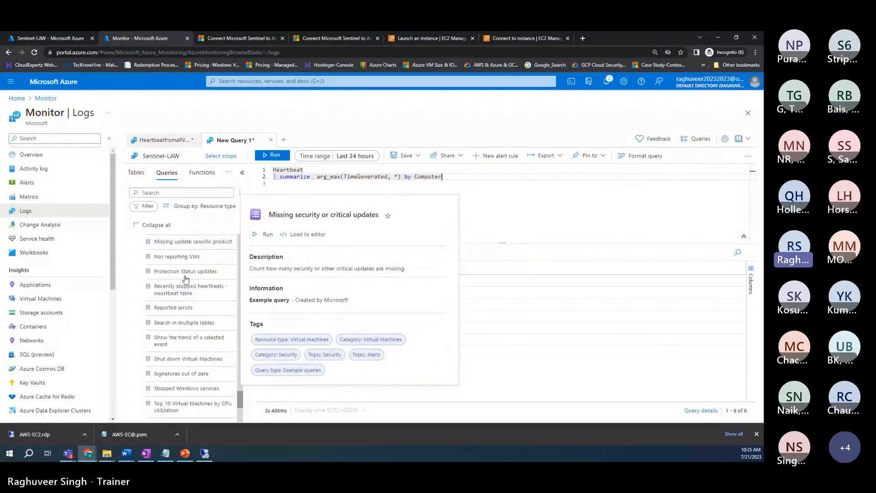
scroll(185, 279, up, 5)
click(297, 191)
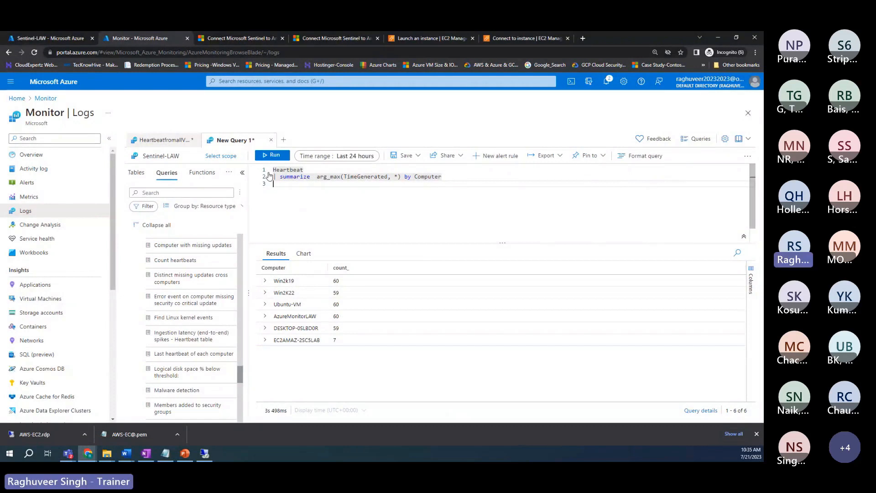
click(273, 155)
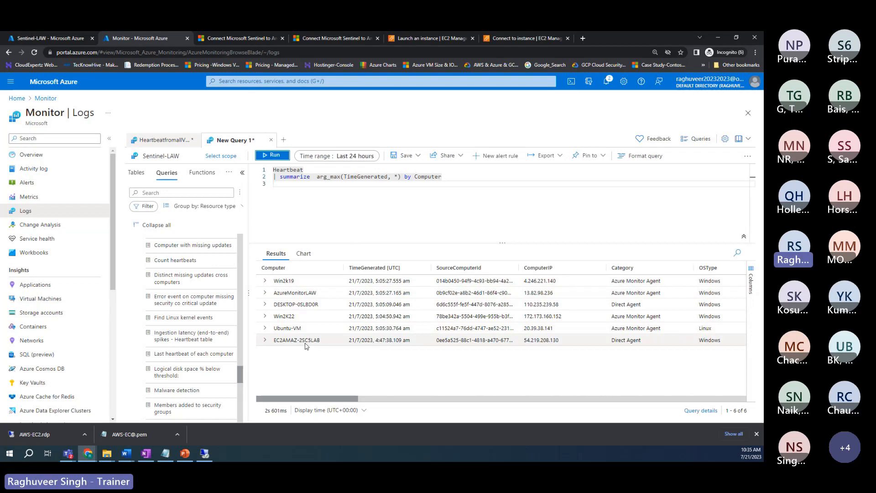
drag(385, 340, 376, 340)
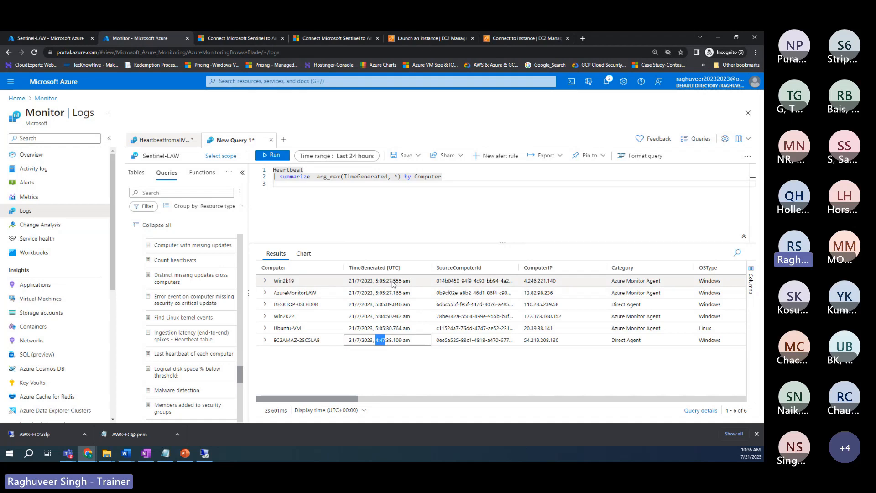
drag(376, 281, 399, 328)
click(379, 329)
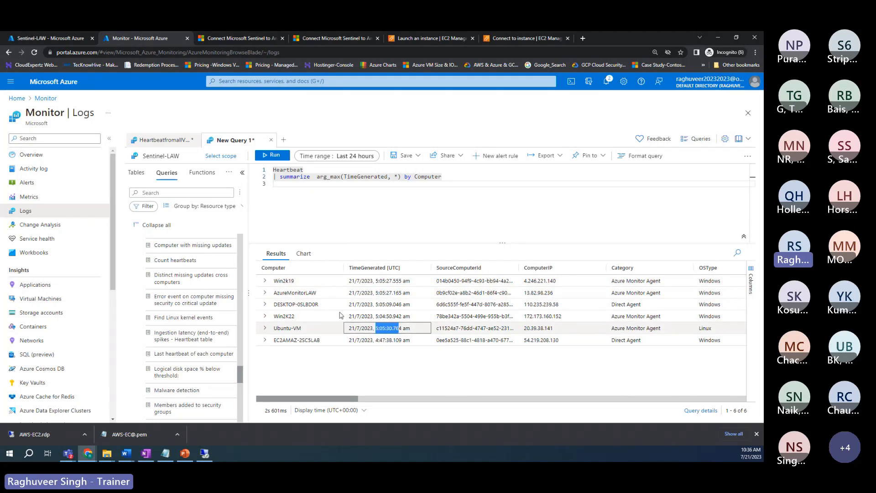
drag(276, 340, 321, 341)
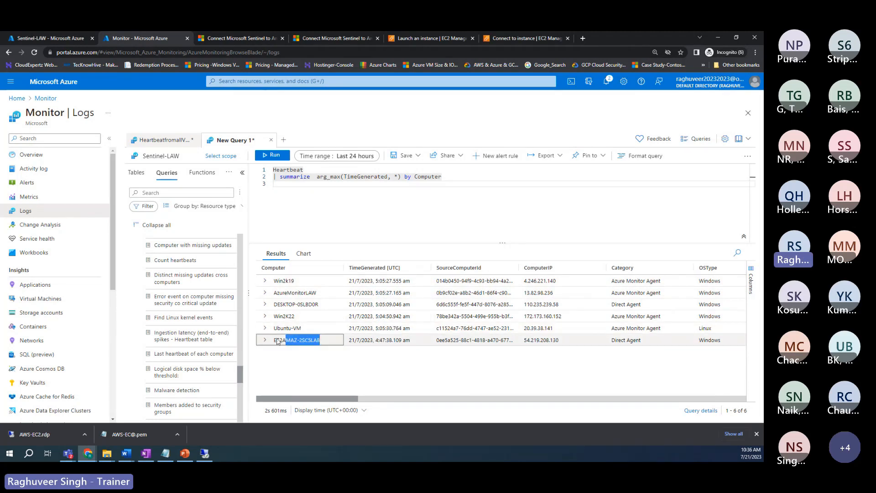
drag(375, 341, 391, 341)
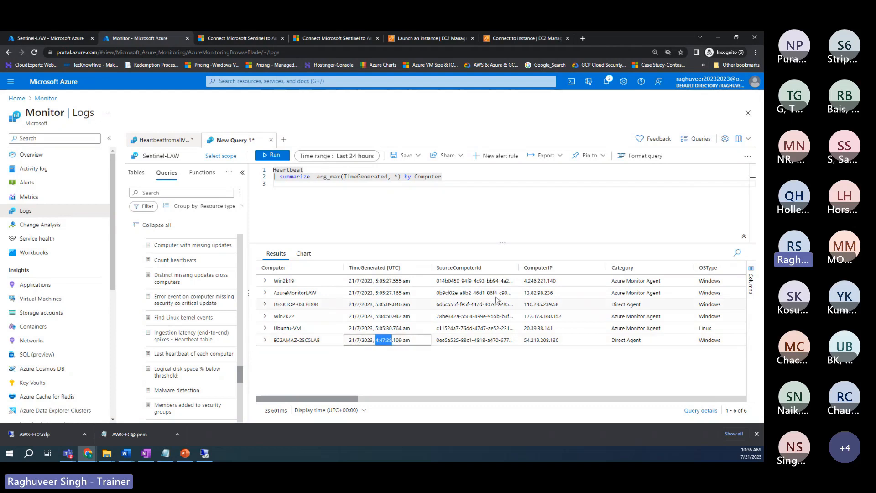
drag(453, 177, 250, 168)
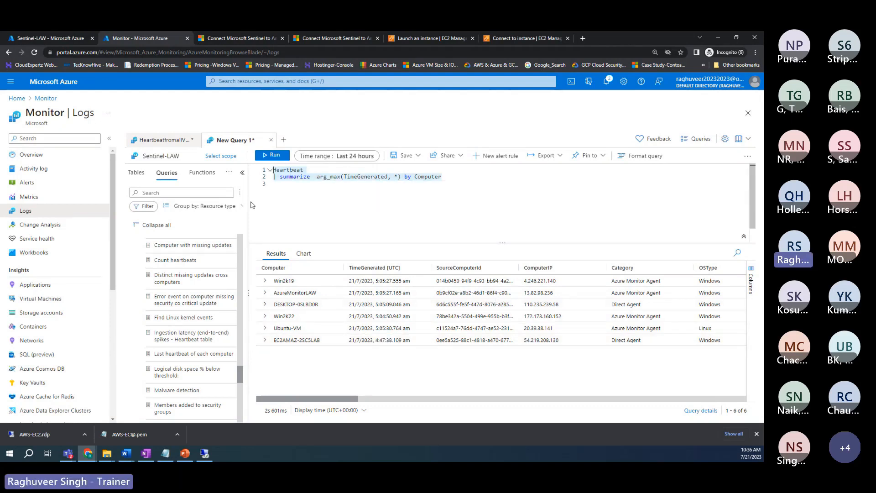
mouse_move(235, 285)
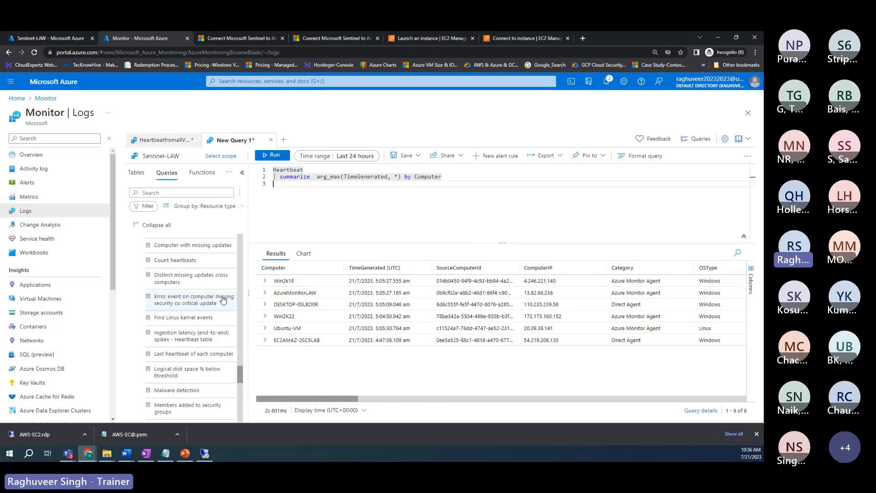
scroll(223, 299, down, 2)
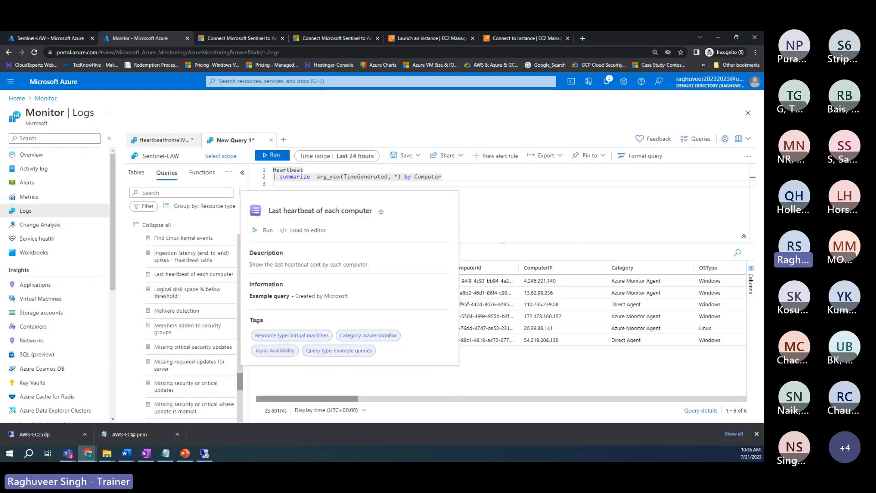
key(alt+Tab)
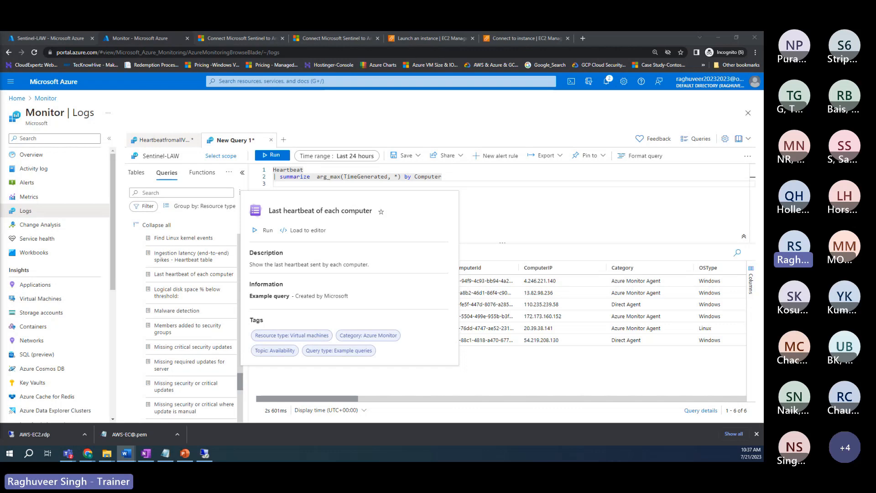
click(335, 215)
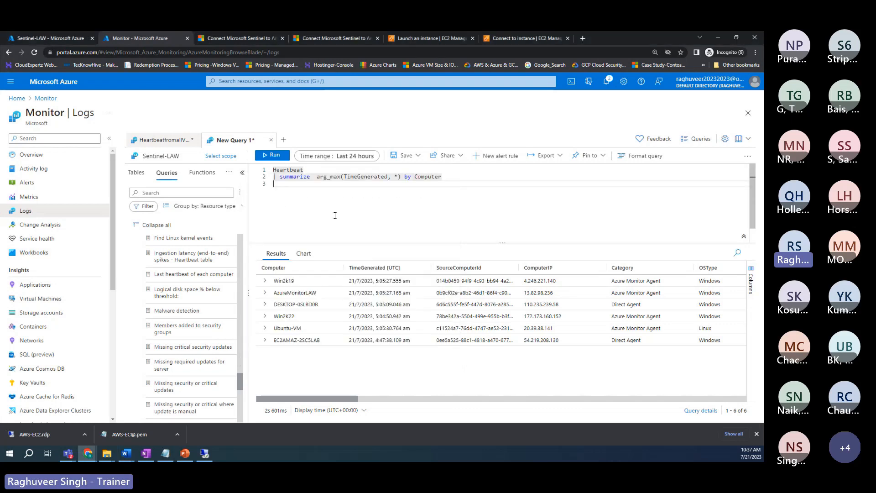
drag(453, 179, 250, 166)
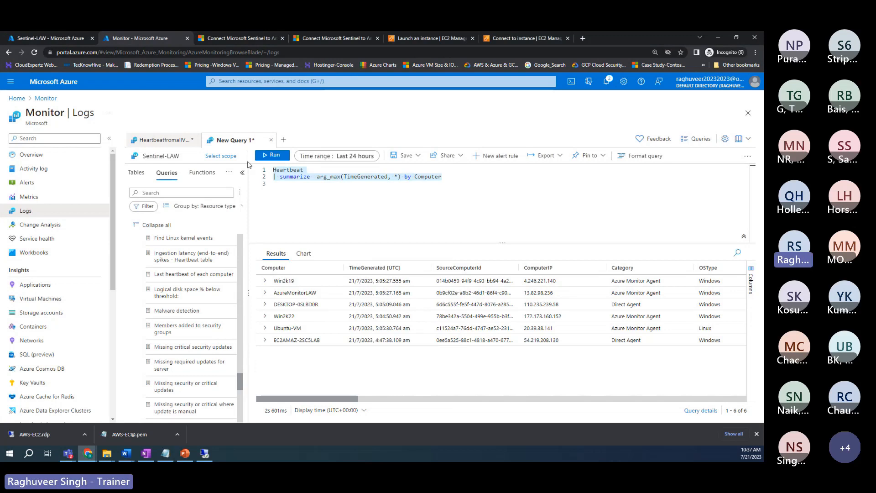
Step: Replace the query with AzureActivity via autocomplete and run it, returning 1226 records
key(Delete)
text(azure)
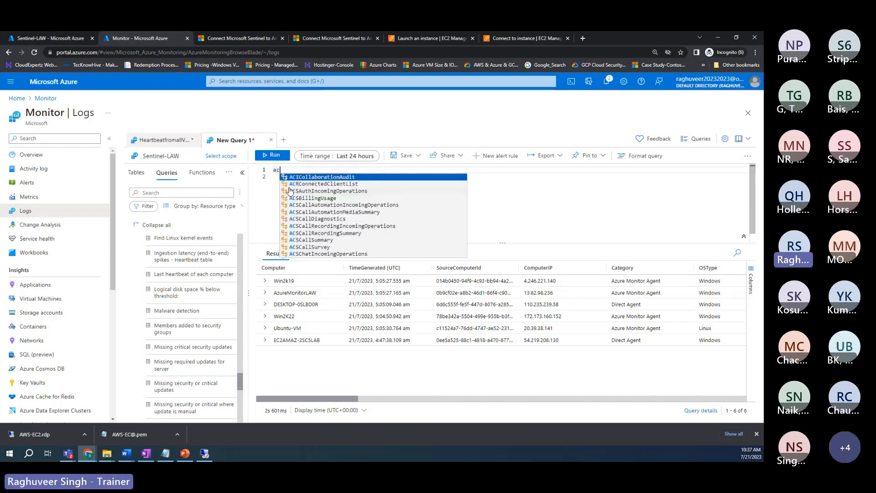
key(Return)
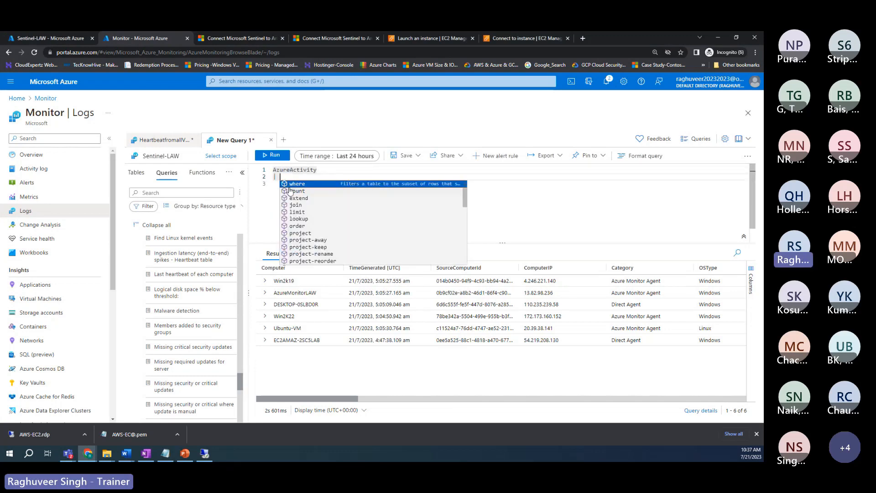
key(Escape)
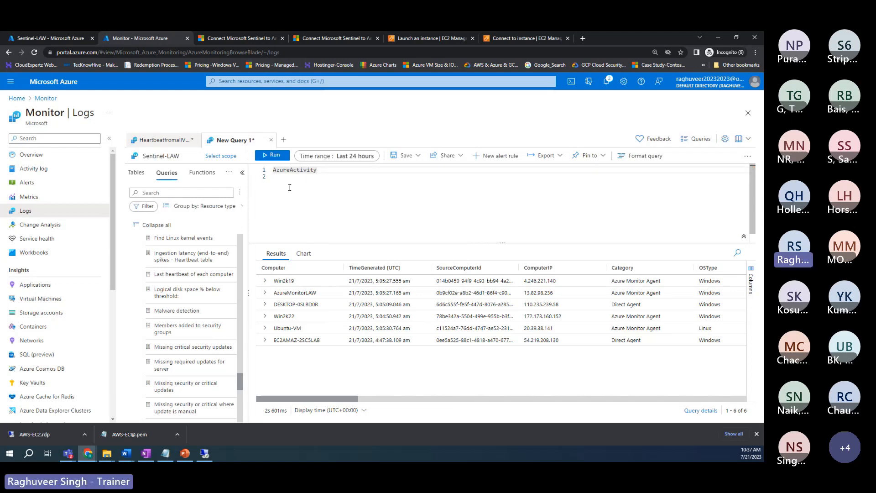
click(269, 157)
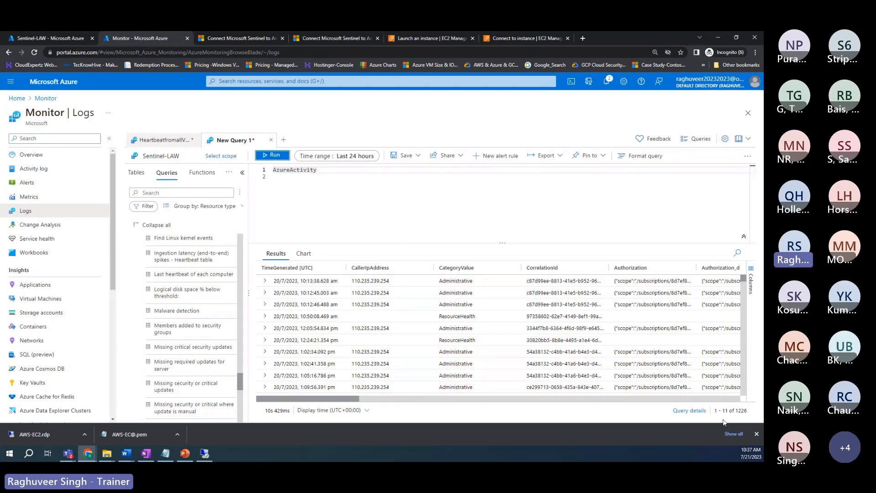
click(739, 411)
Step: Append '| top 50 by TimeGenerated desc' on a new line after AzureActivity and run it
click(323, 171)
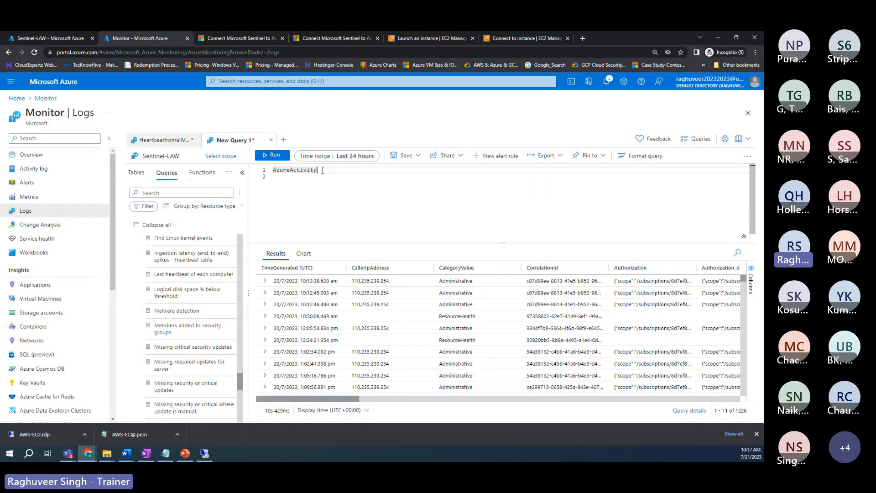
key(Return)
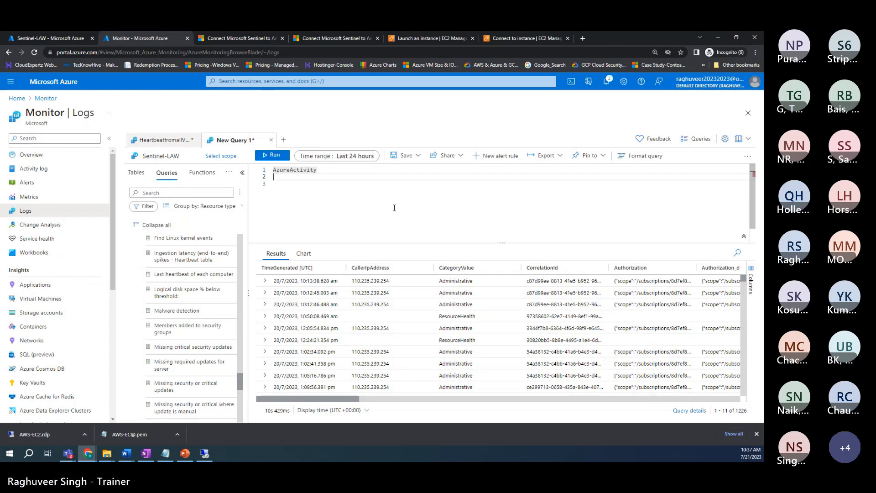
text(|top)
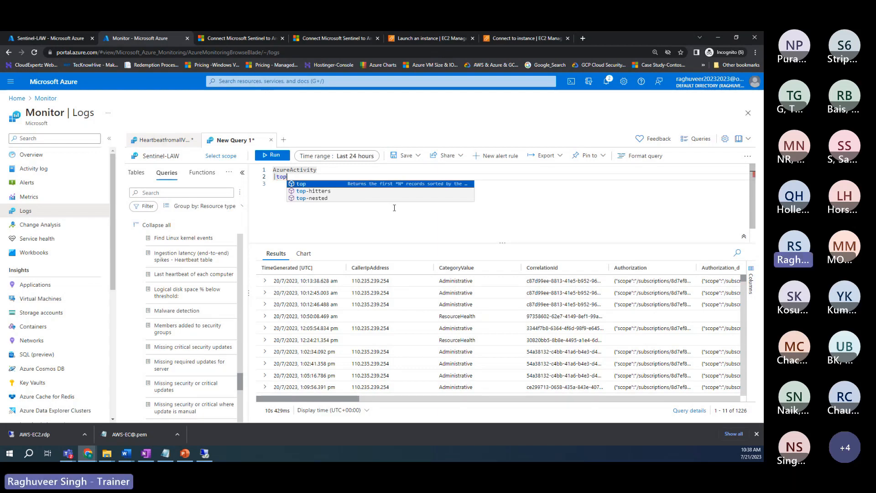
text( 50)
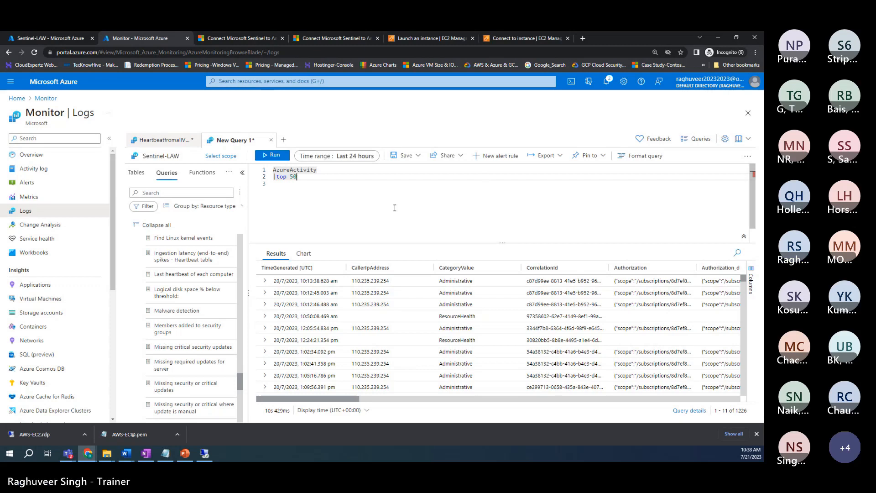
text( by tim)
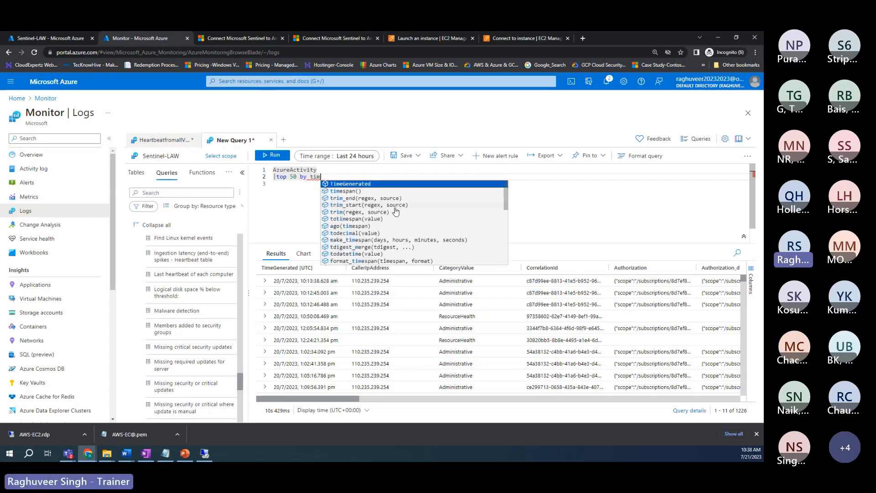
key(Tab)
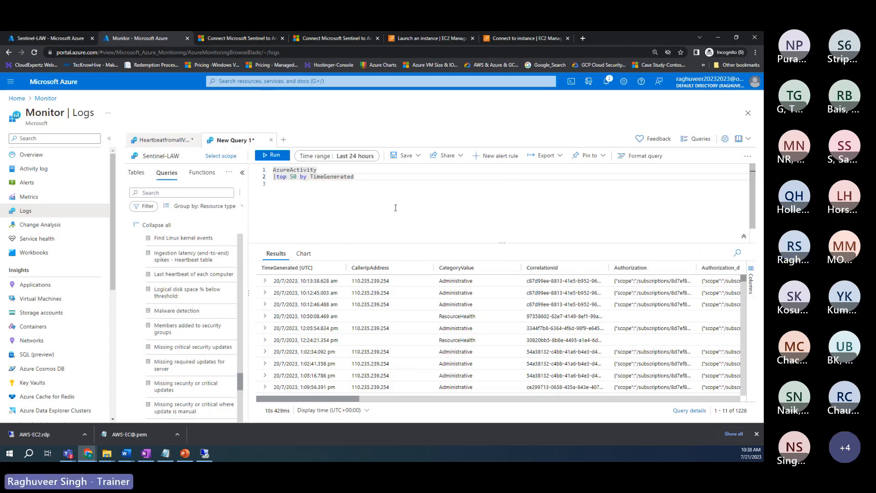
text(de)
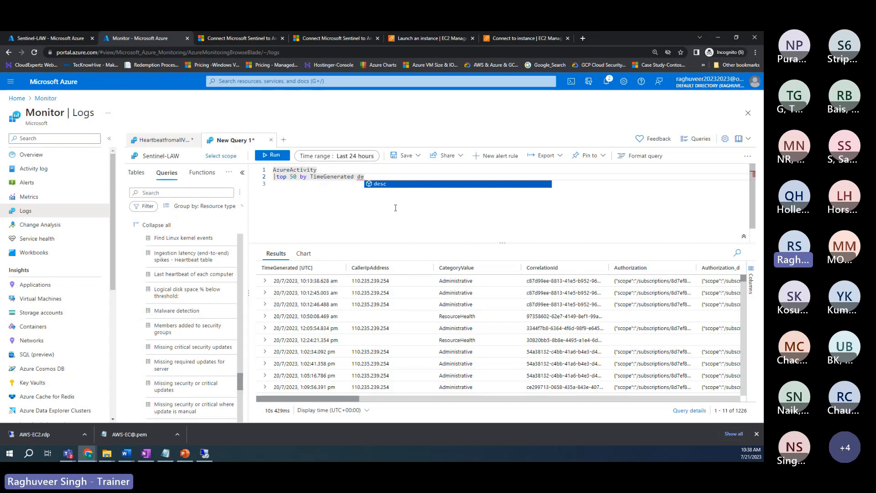
click(383, 188)
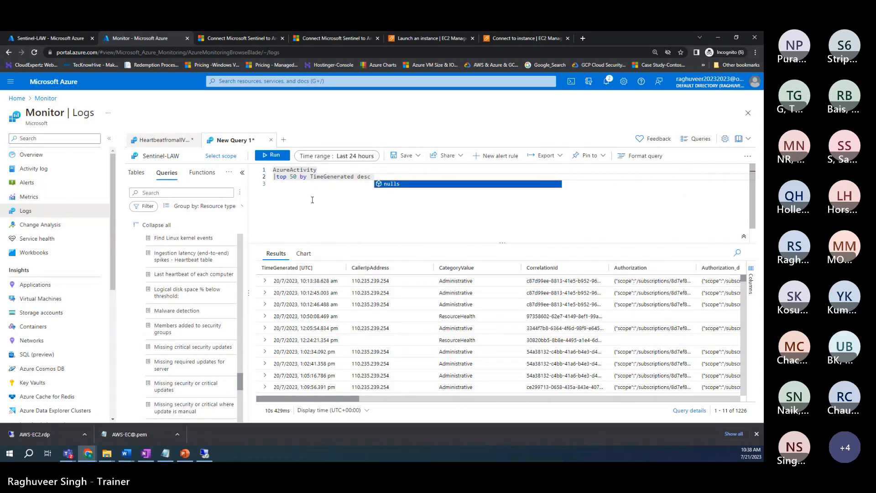
key(BackSpace)
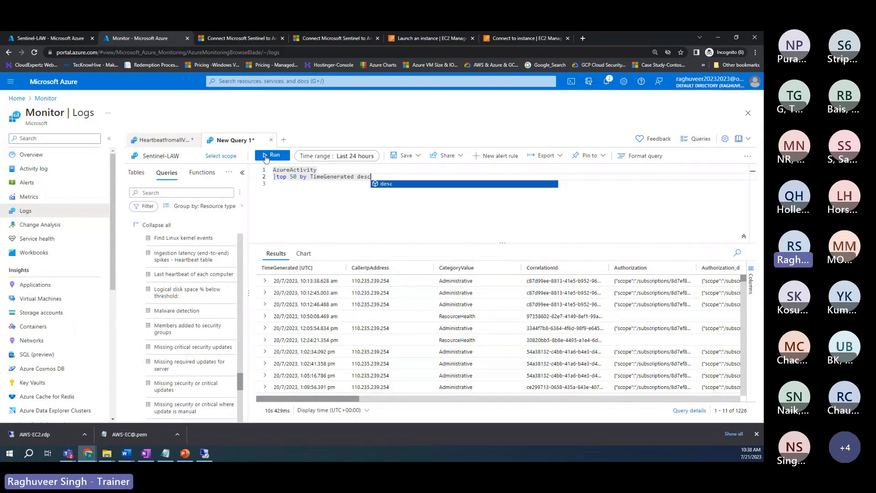
click(265, 157)
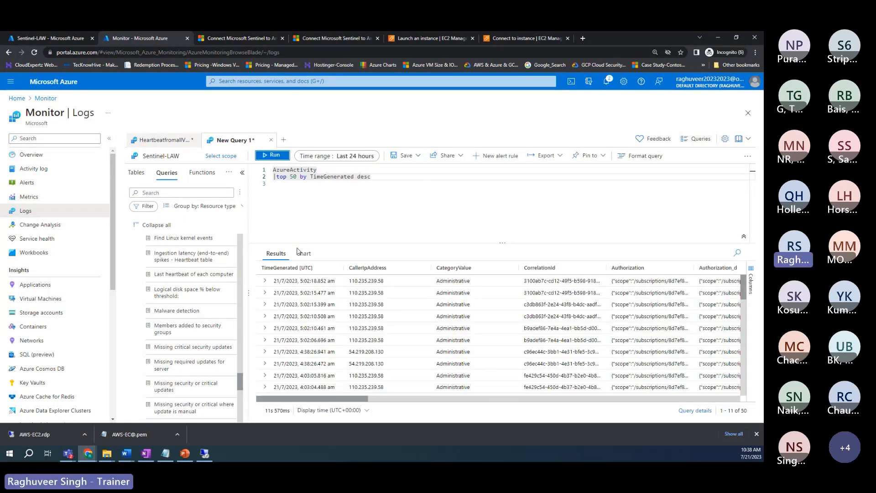
Step: Raise the row limit to top 100 and run the AzureActivity query
double_click(743, 411)
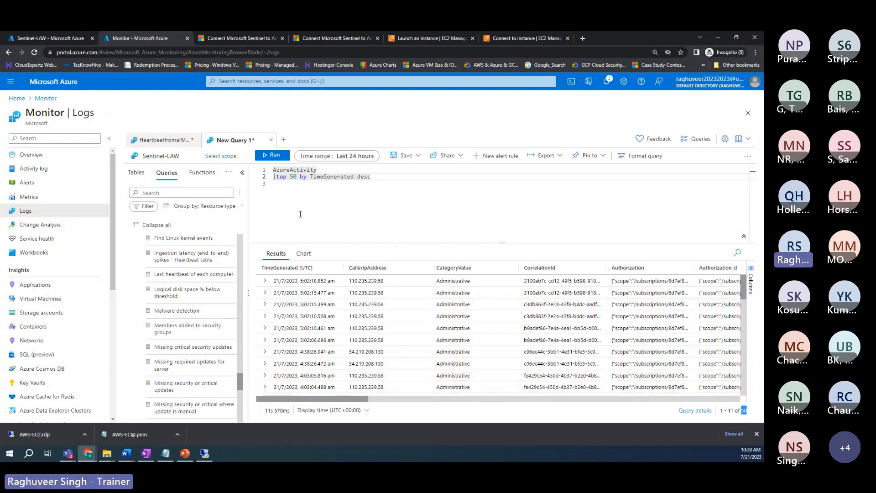
click(381, 185)
drag(381, 177, 273, 170)
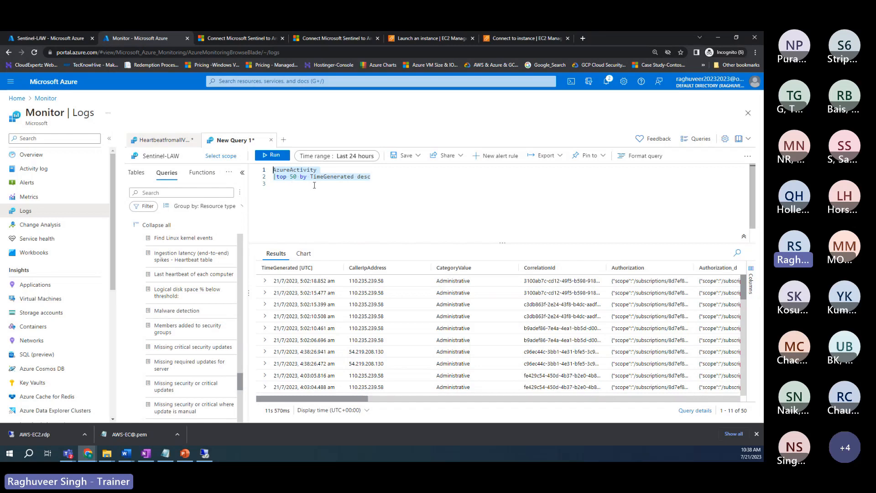
click(297, 177)
key(BackSpace)
key(BackSpace)
text(199)
key(BackSpace)
key(BackSpace)
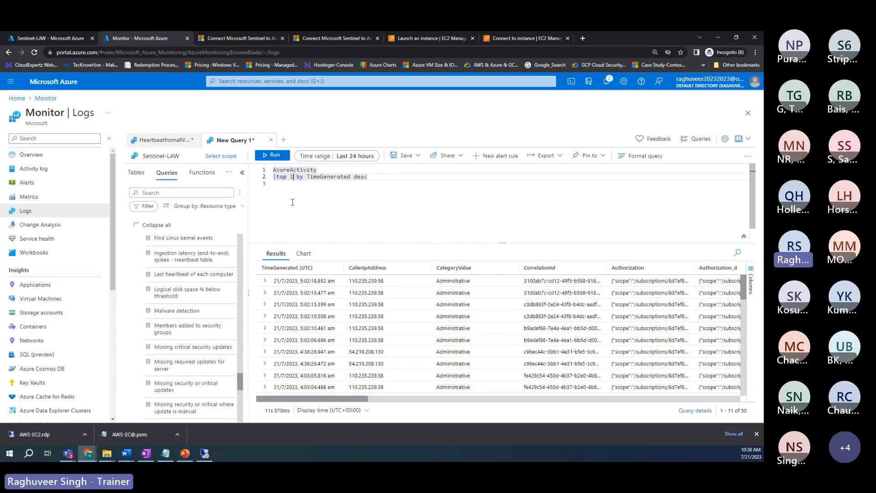
text(00)
key(shift+Return)
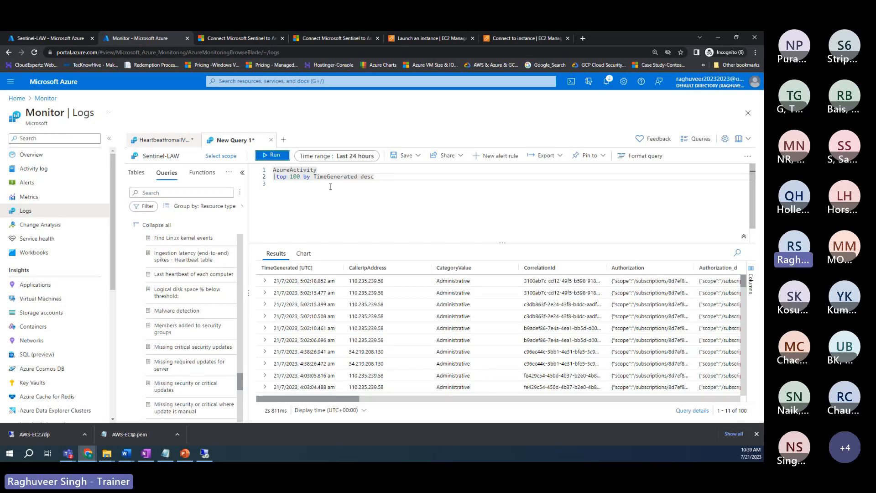
Step: Set the row limit back to 50, select the query, then show the desktop and return
click(300, 177)
key(BackSpace)
key(BackSpace)
key(BackSpace)
text(50)
drag(379, 178, 257, 168)
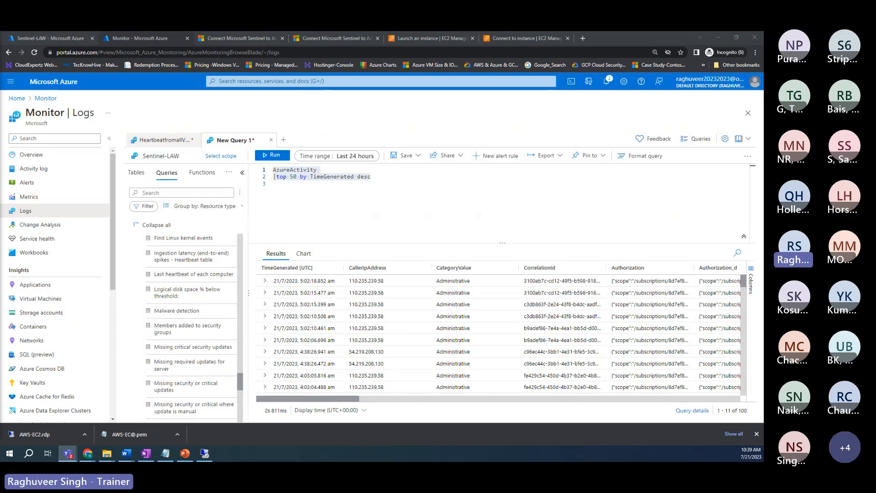
key(super+d)
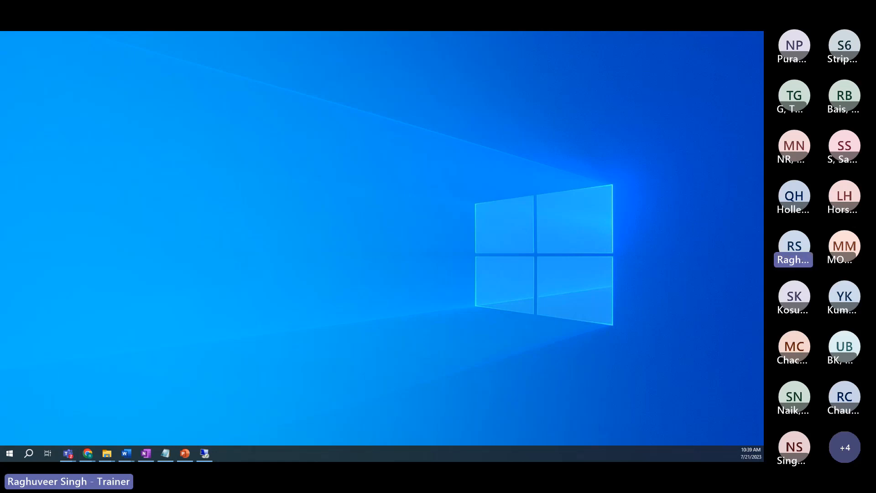
key(super+d)
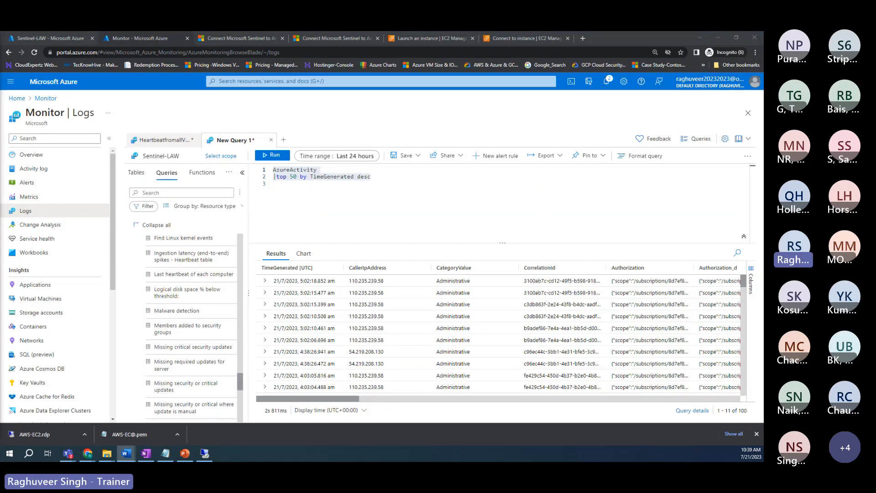
scroll(192, 313, up, 5)
scroll(192, 313, up, 5)
scroll(191, 313, up, 5)
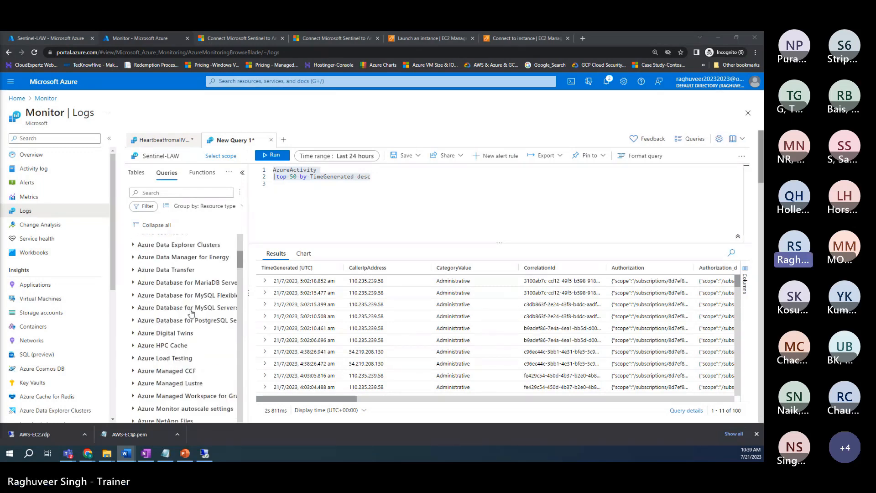
scroll(192, 313, up, 5)
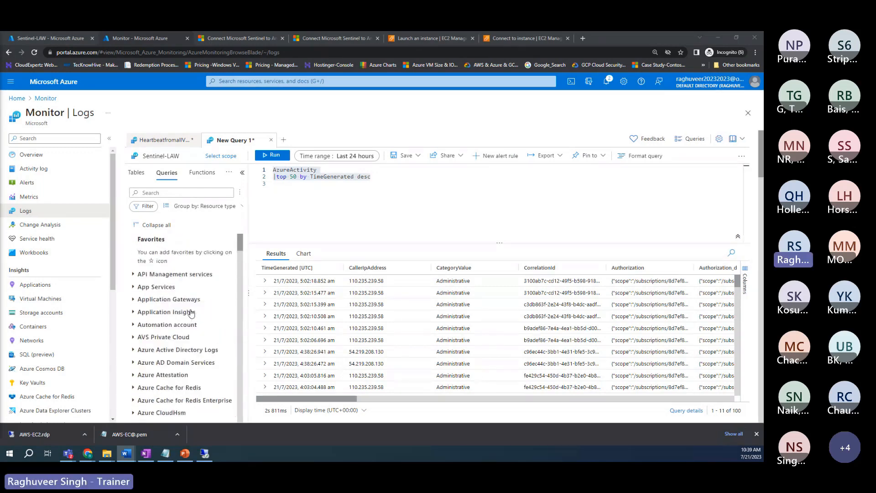
scroll(191, 313, down, 15)
scroll(191, 313, down, 10)
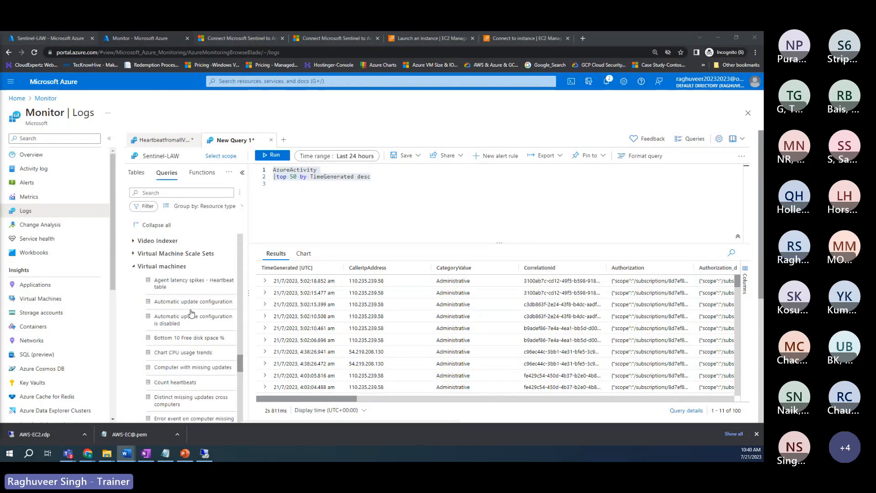
scroll(190, 301, down, 3)
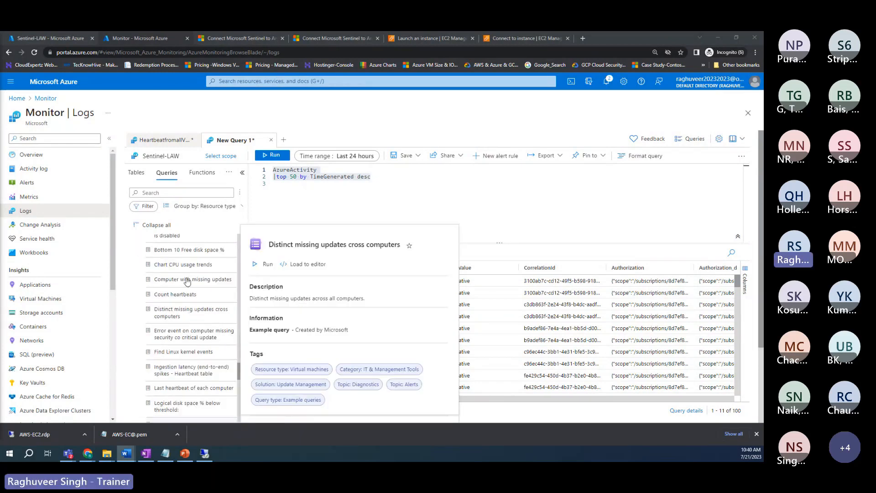
mouse_move(158, 251)
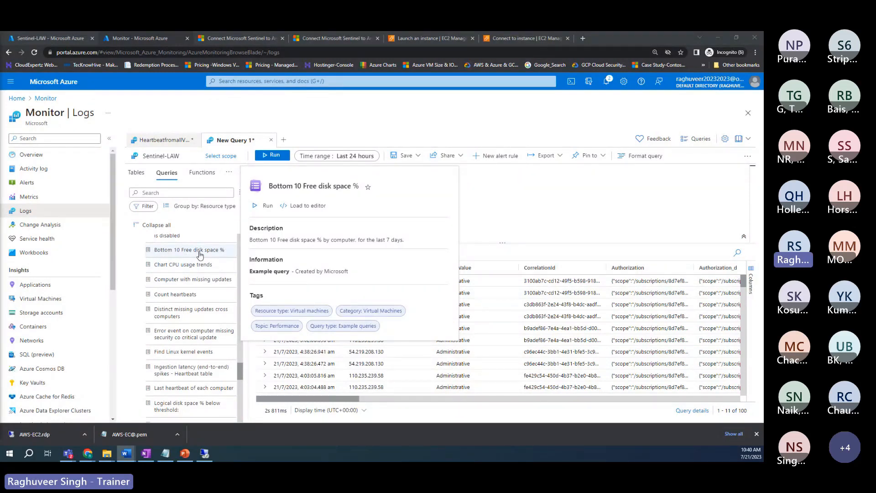
scroll(192, 319, down, 2)
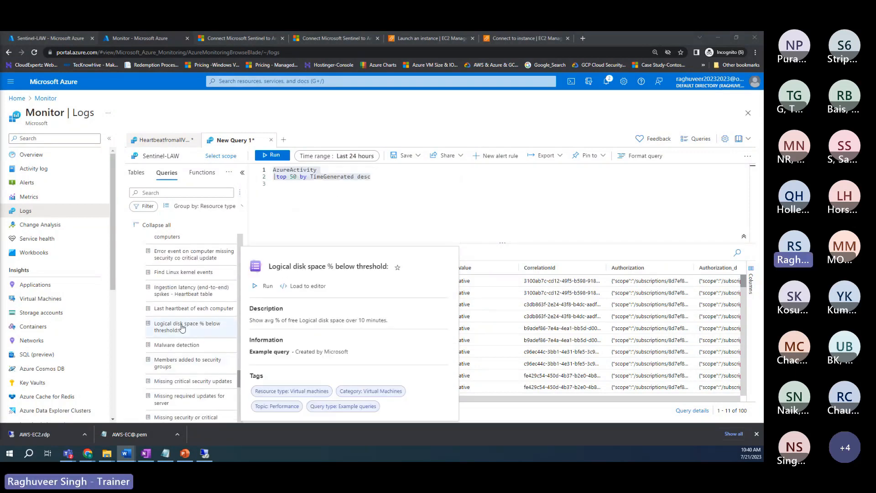
click(180, 328)
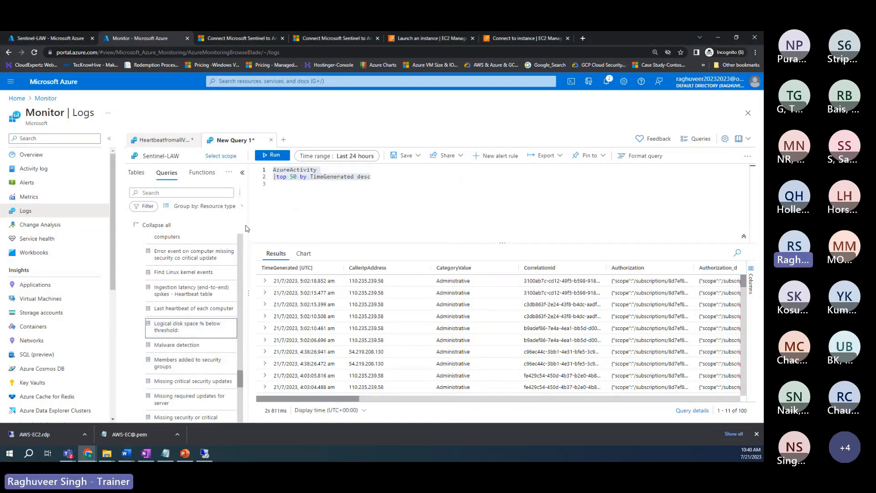
Step: Clear the editor and load the Logical disk space % below threshold example query
key(BackSpace)
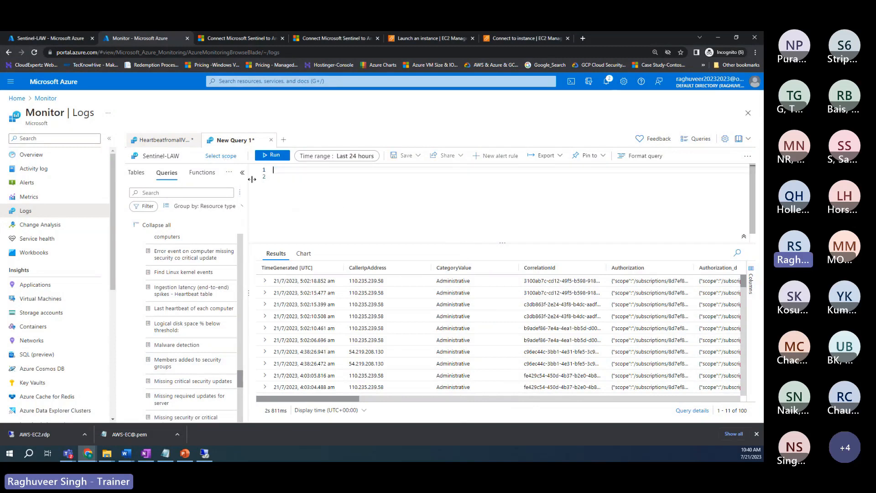
double_click(178, 323)
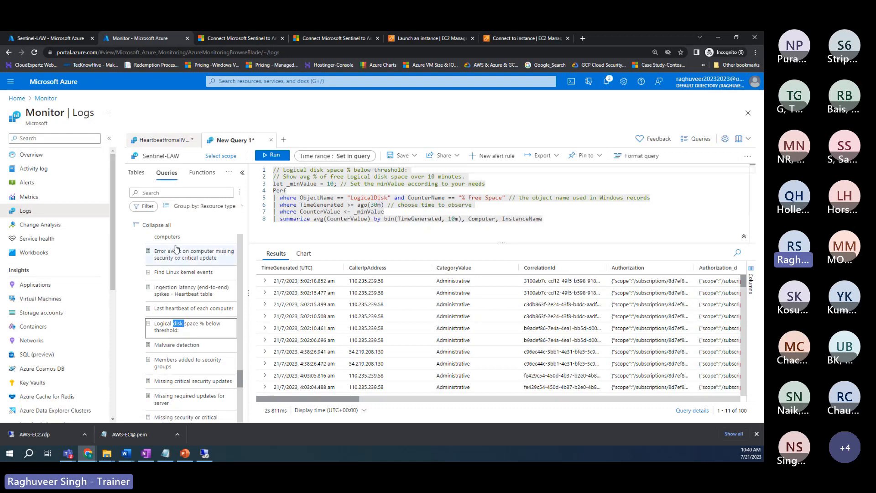
click(220, 208)
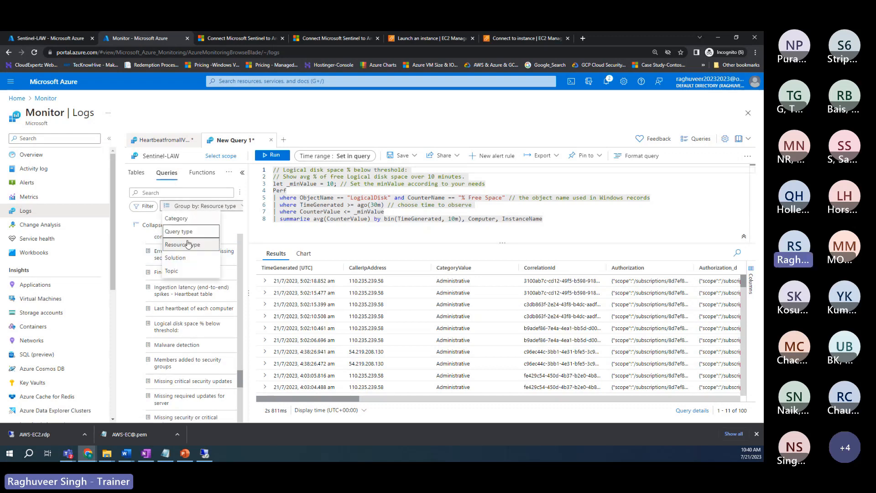
Step: Group examples by Solution, expand Other and LogManagement, and scroll through entries like Memory and CPU usage
click(175, 257)
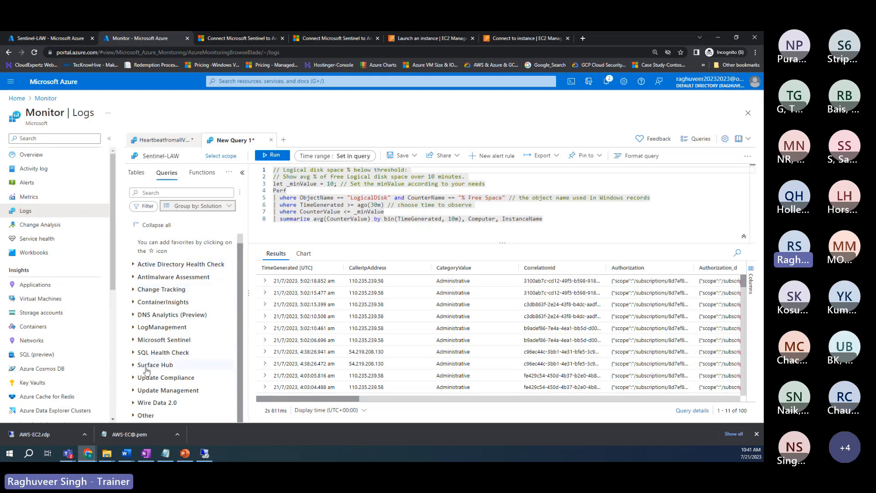
click(133, 417)
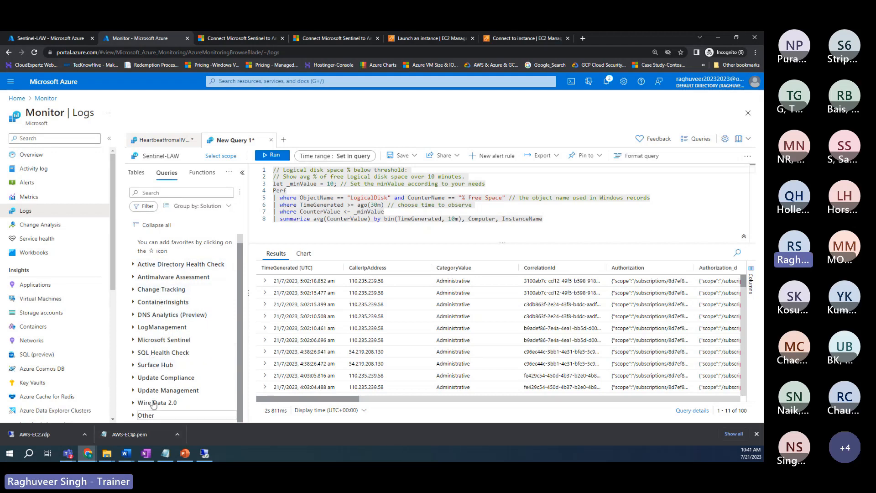
scroll(163, 314, up, 1)
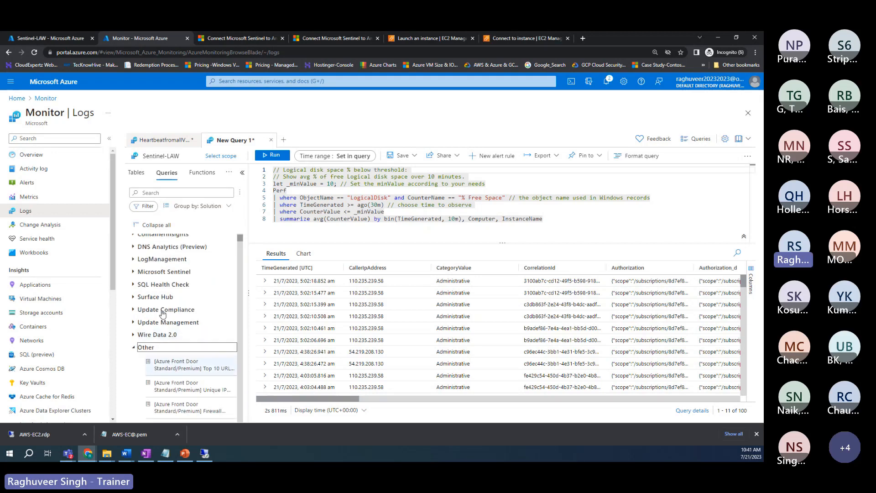
scroll(163, 314, up, 2)
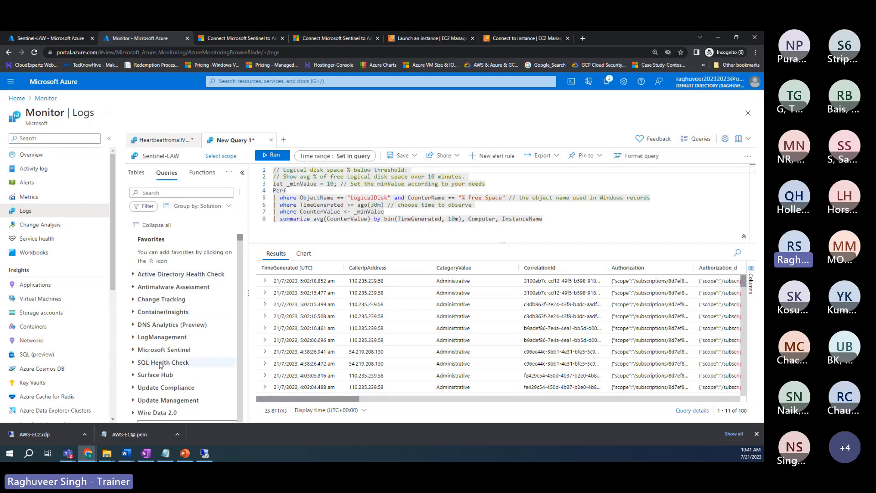
click(159, 338)
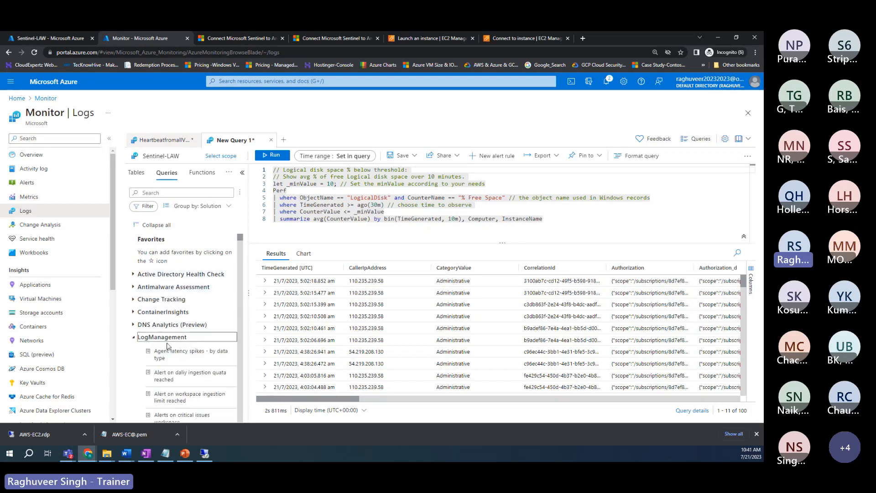
scroll(169, 356, down, 5)
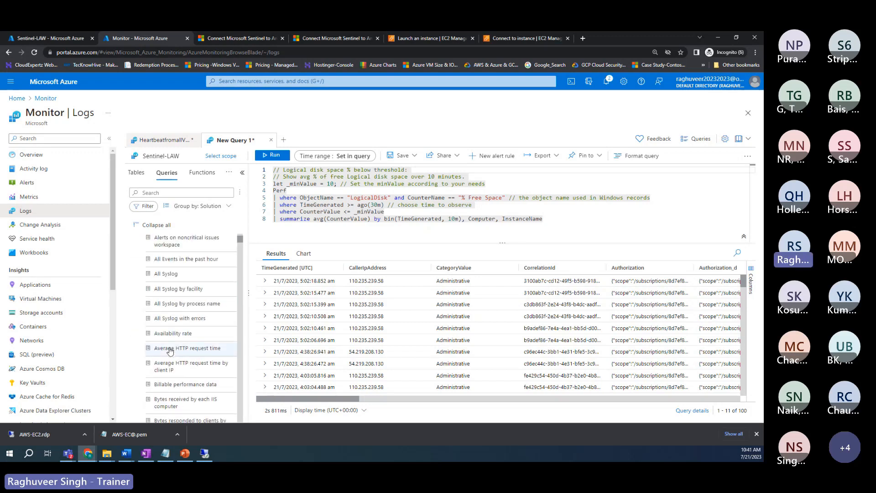
scroll(174, 373, down, 8)
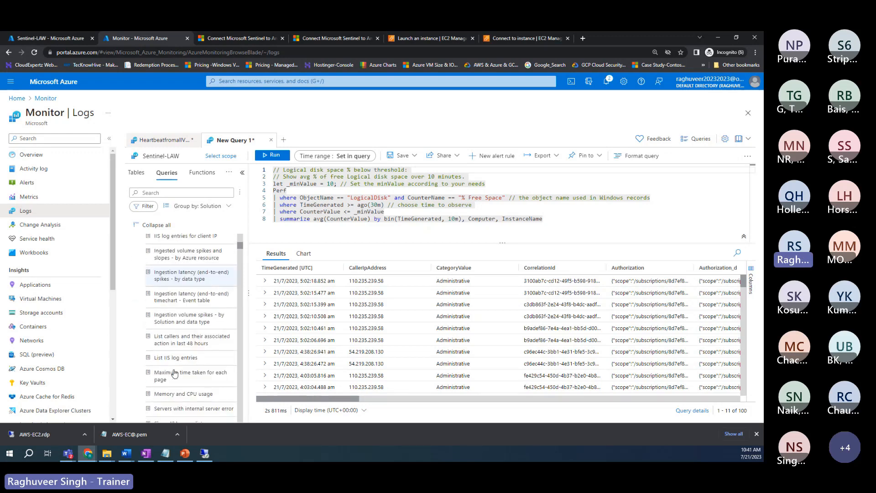
scroll(174, 382, down, 8)
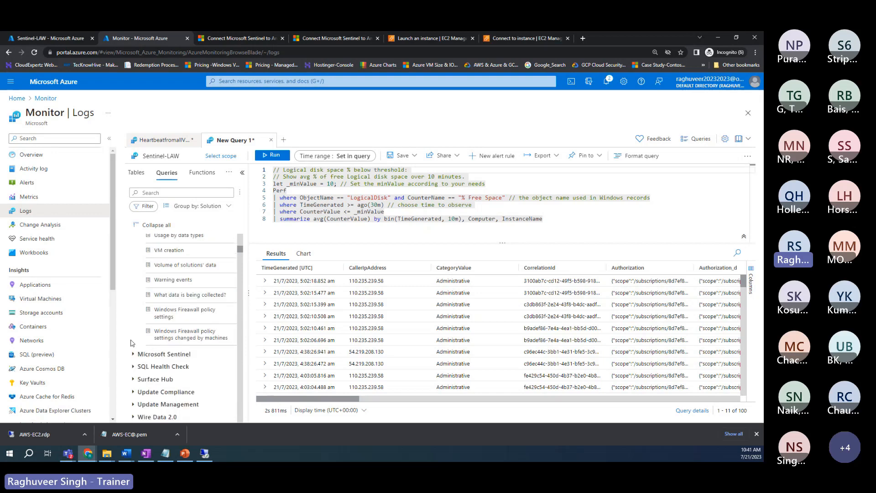
scroll(160, 322, up, 5)
click(206, 207)
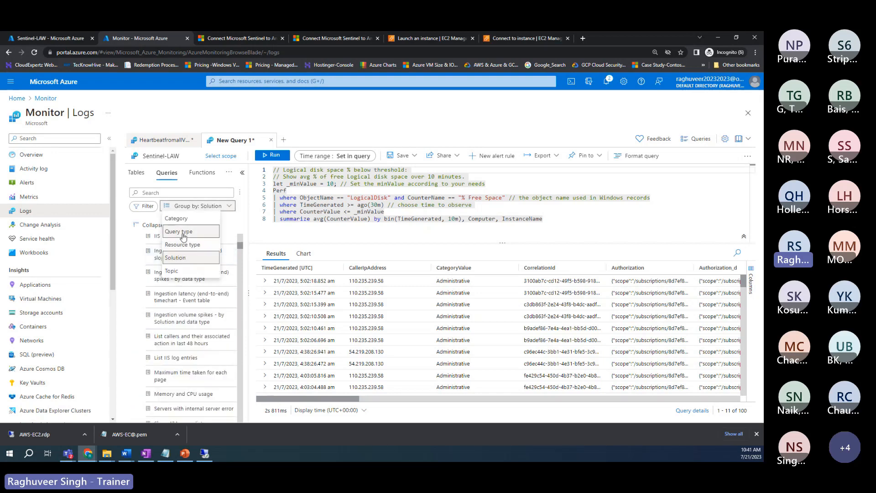
click(170, 271)
scroll(167, 321, down, 3)
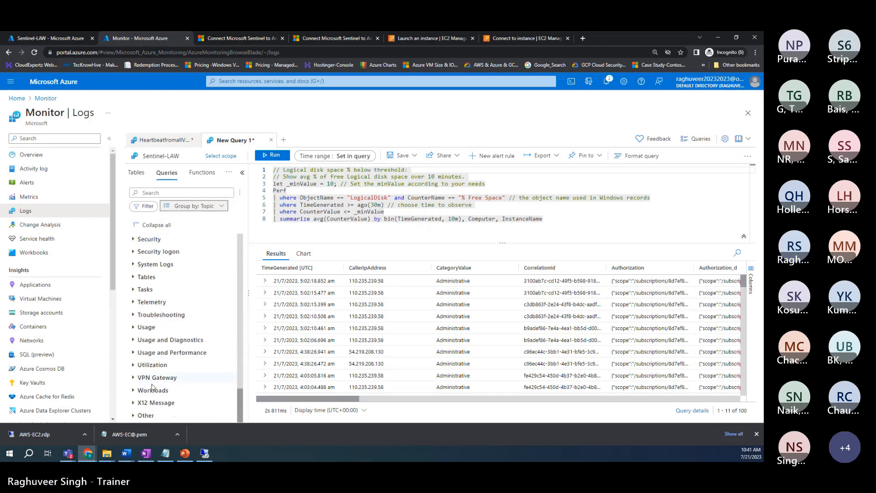
scroll(146, 364, up, 5)
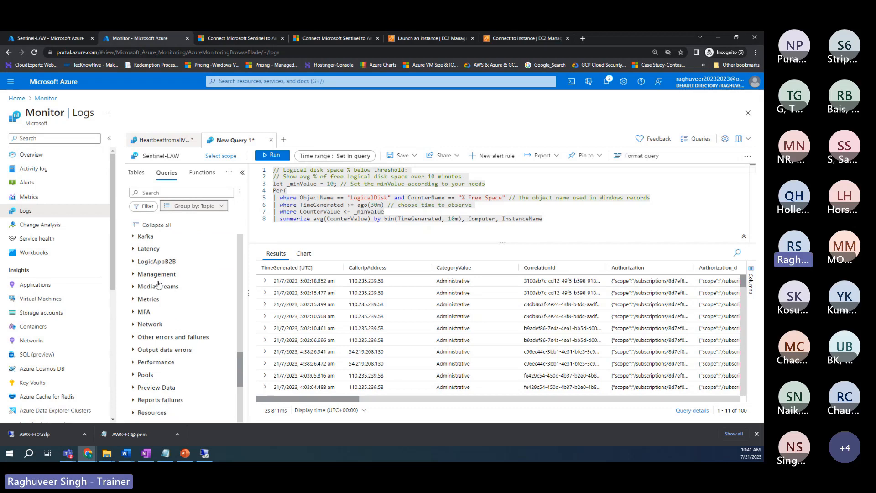
scroll(160, 301, up, 1)
click(183, 339)
scroll(184, 339, down, 2)
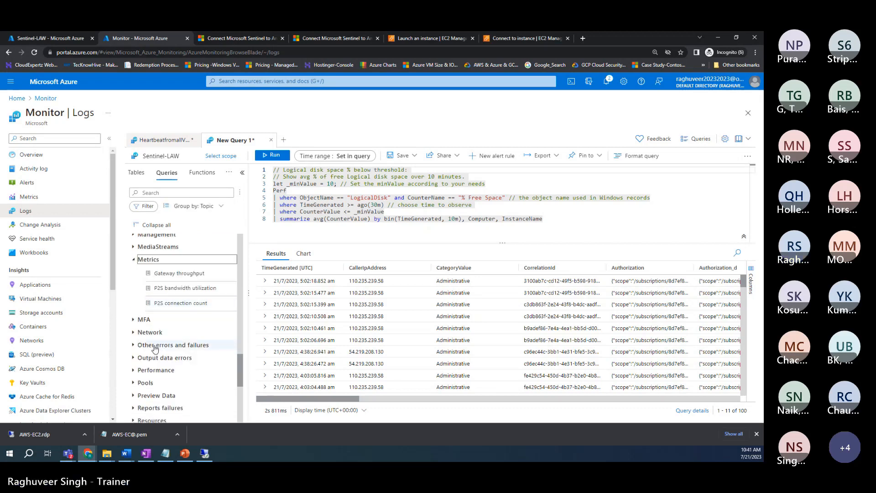
scroll(155, 361, down, 1)
click(169, 330)
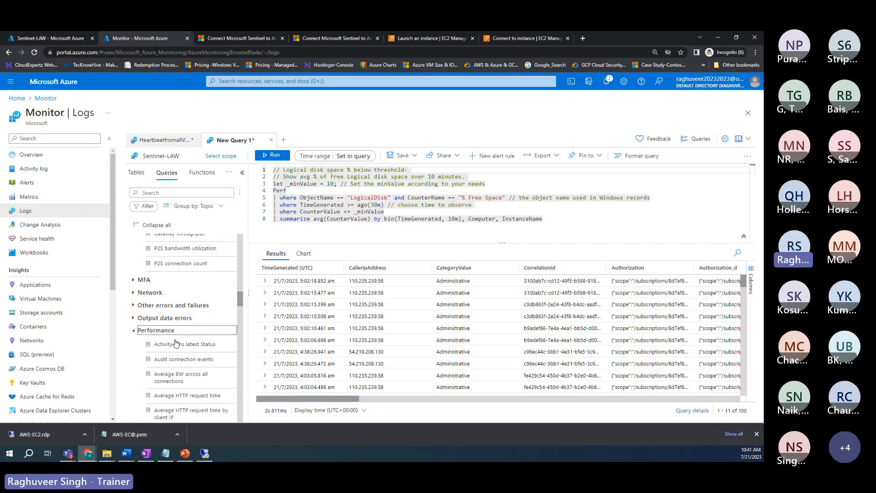
scroll(173, 338, down, 4)
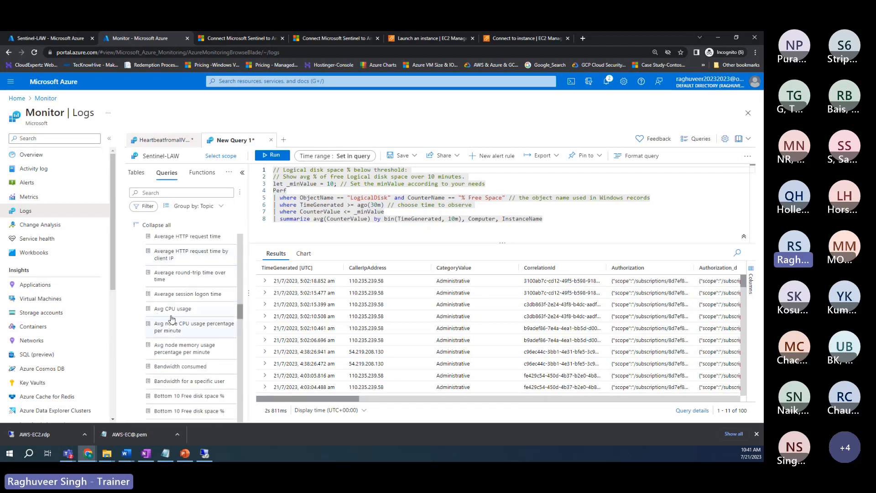
scroll(183, 361, down, 1)
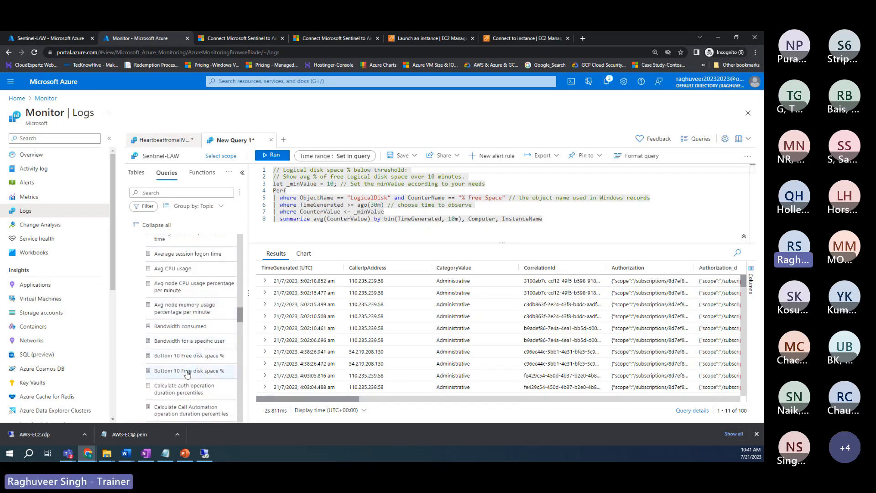
scroll(184, 372, down, 4)
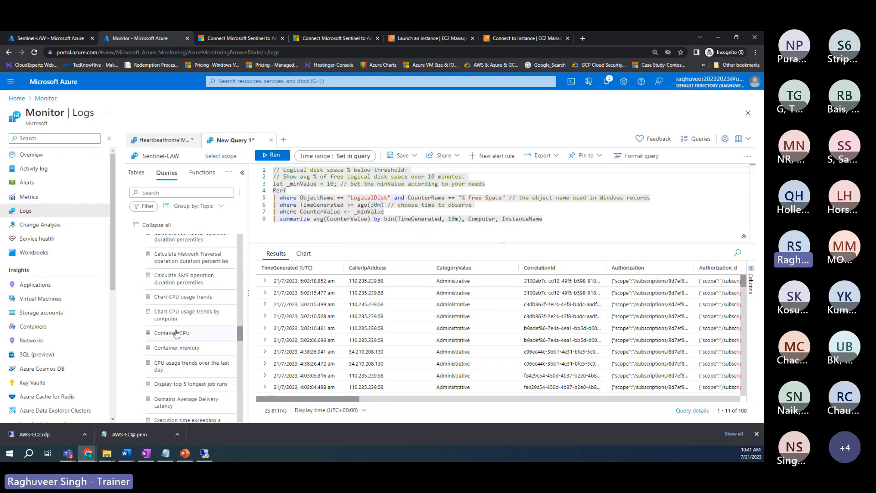
scroll(175, 366, down, 4)
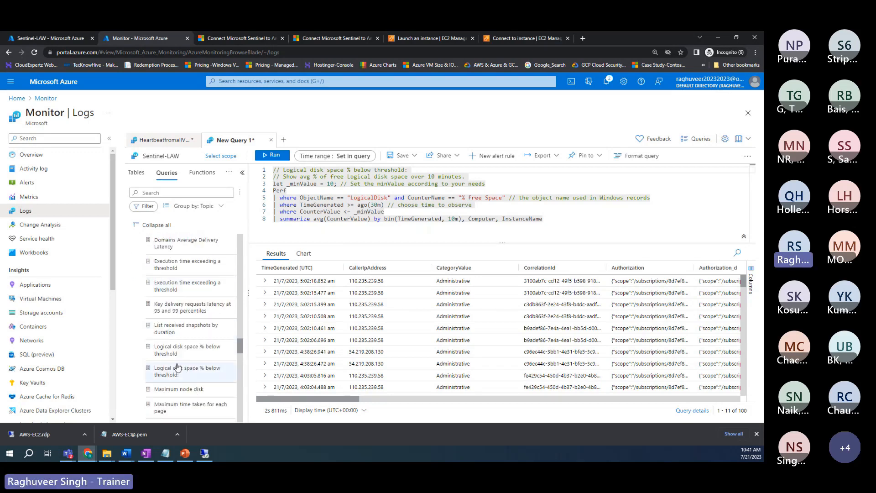
scroll(165, 306, up, 1)
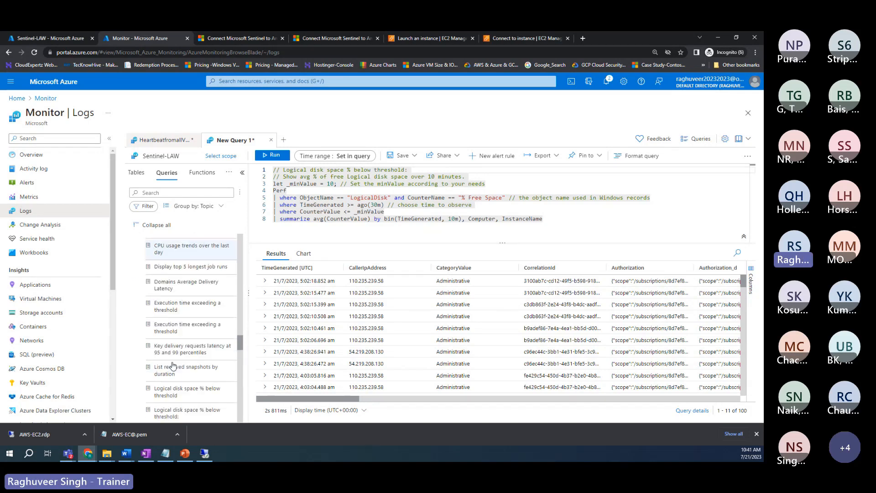
scroll(192, 311, down, 2)
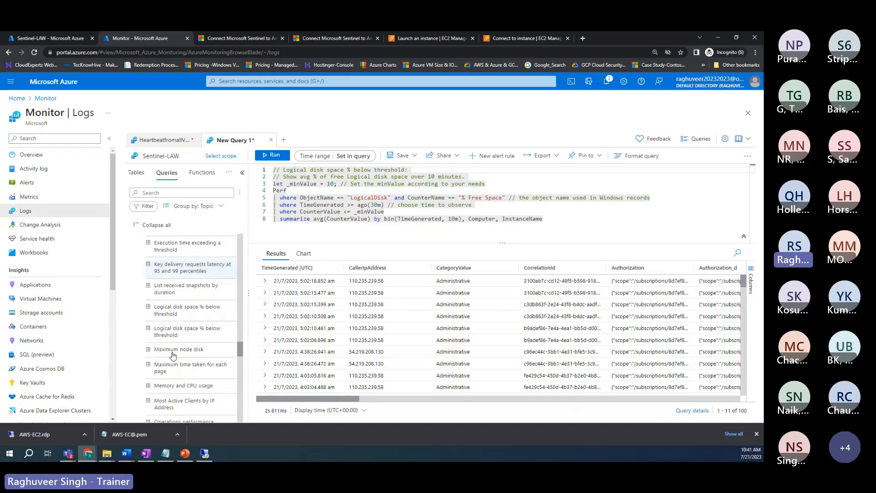
mouse_move(171, 272)
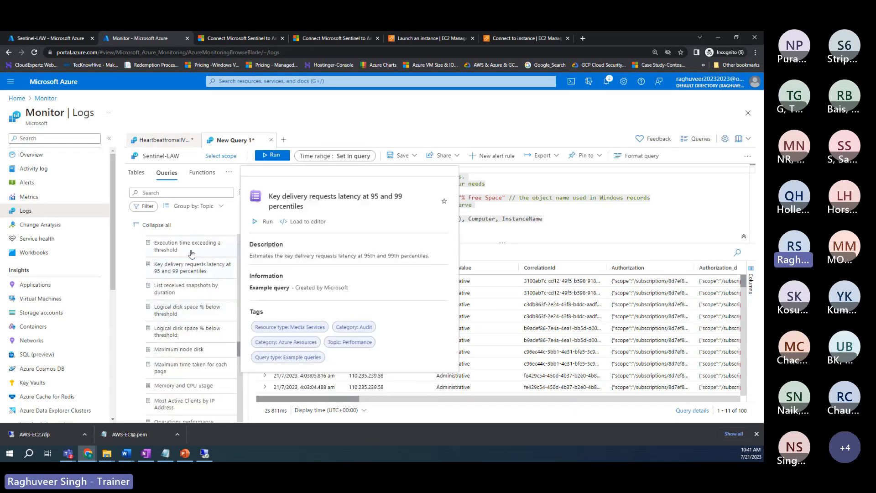
mouse_move(176, 329)
mouse_move(200, 288)
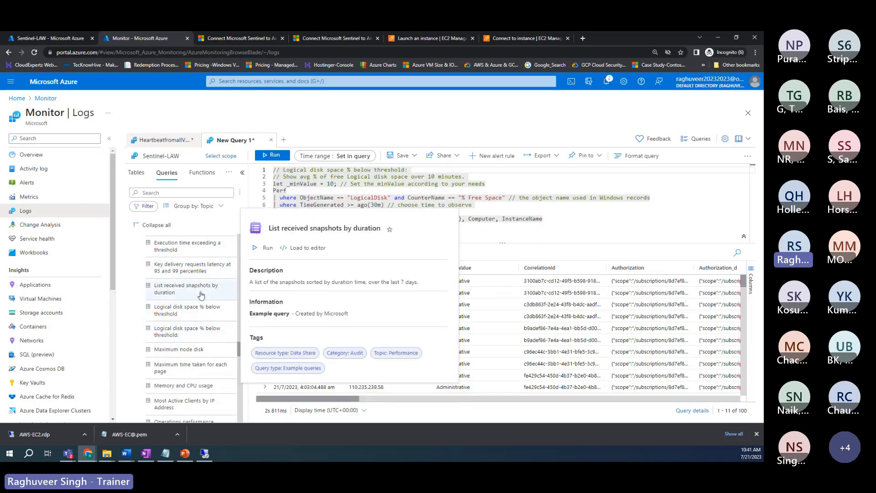
scroll(201, 295, up, 1)
scroll(201, 294, up, 3)
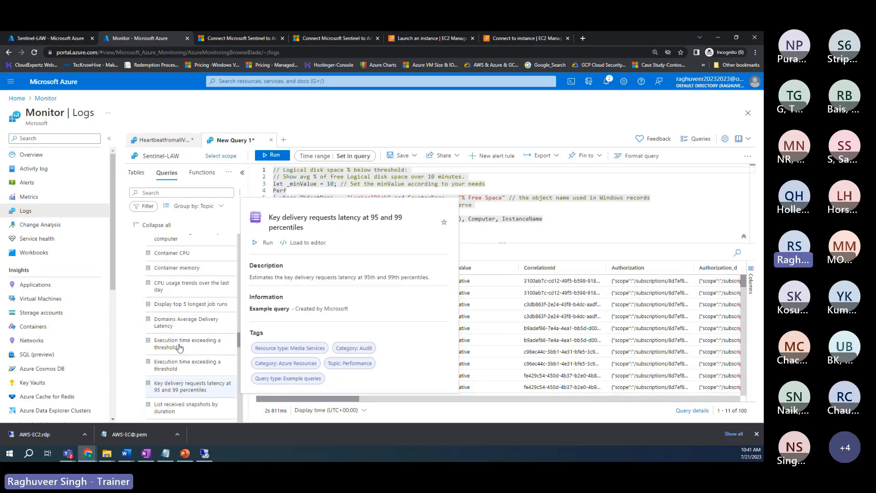
mouse_move(174, 288)
scroll(173, 287, up, 2)
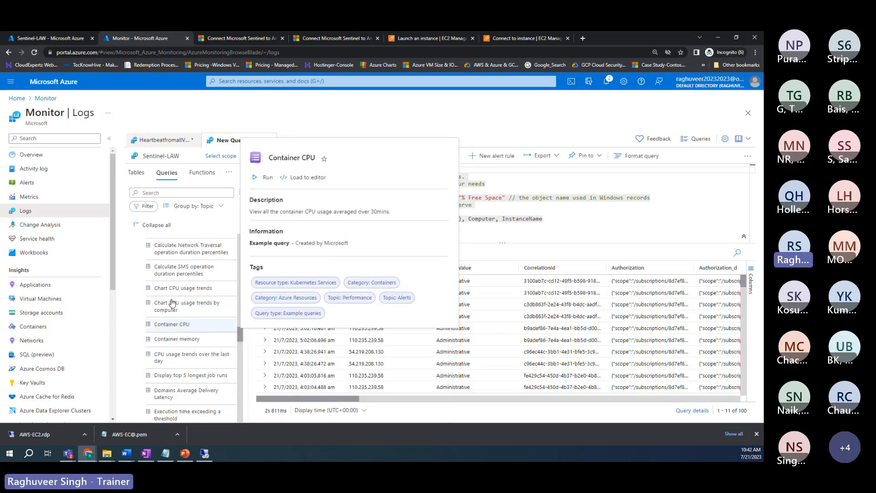
scroll(189, 300, up, 3)
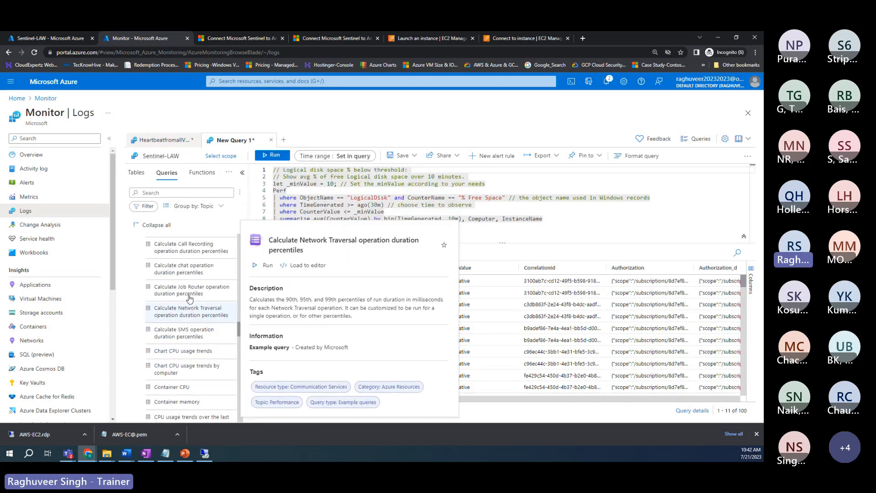
scroll(181, 277, up, 3)
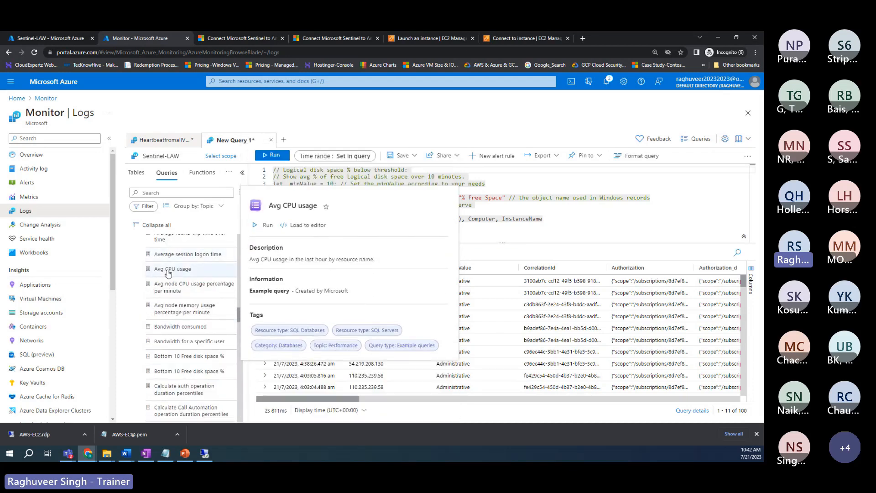
Step: Replace the logical disk query with the Avg CPU usage AzureMetrics query and run it (no results)
double_click(168, 269)
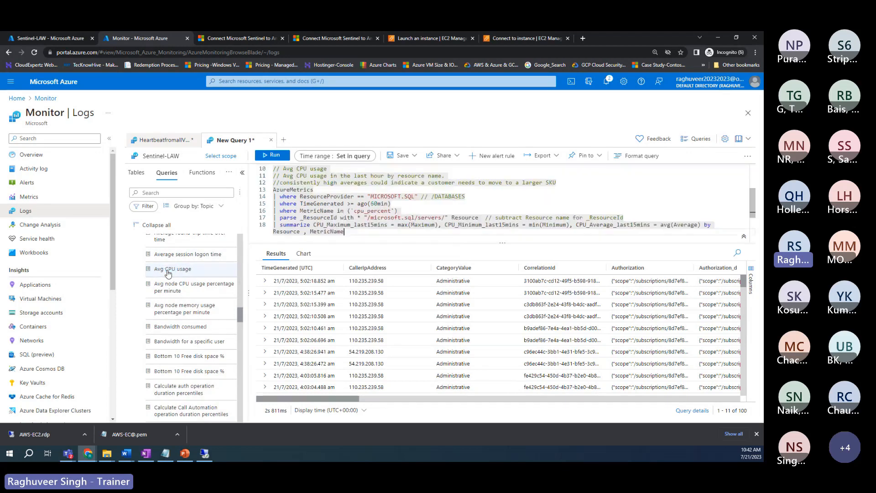
scroll(398, 225, up, 2)
drag(545, 219, 193, 140)
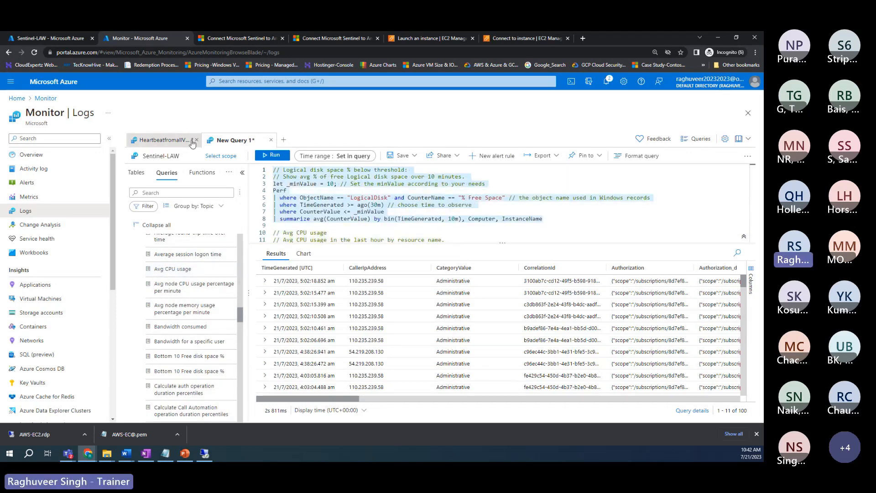
key(Delete)
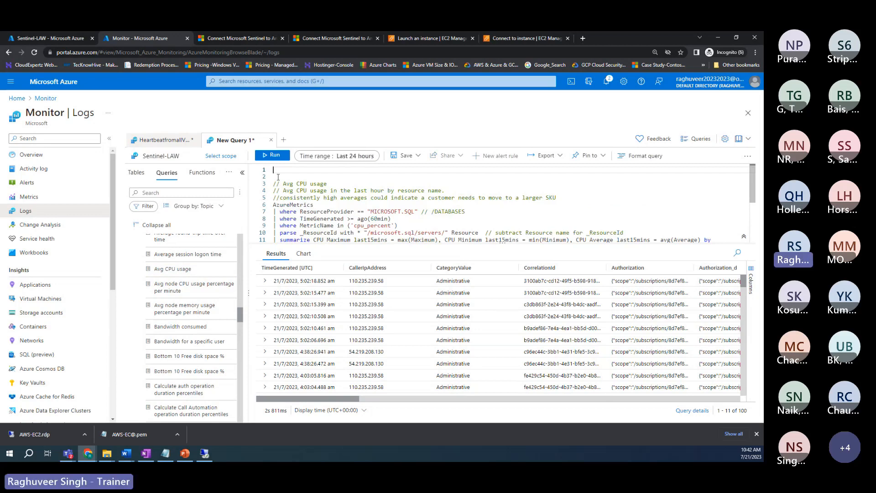
key(Delete)
key(Delete)
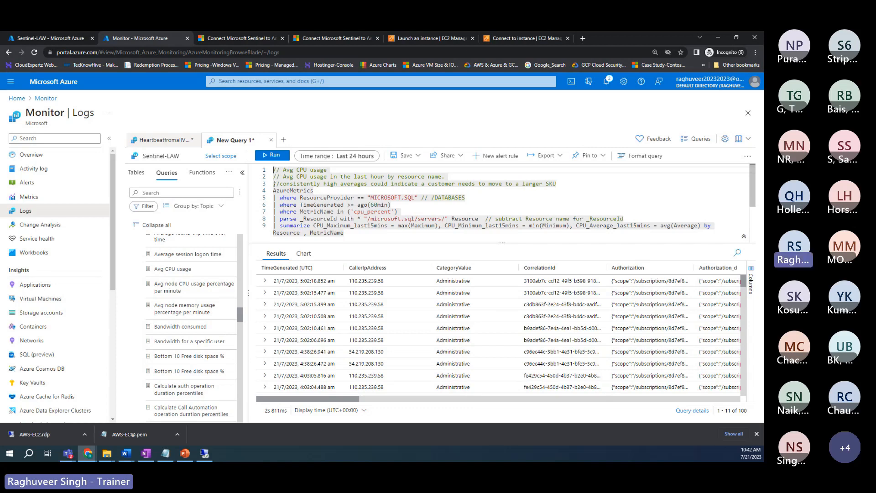
key(shift+Return)
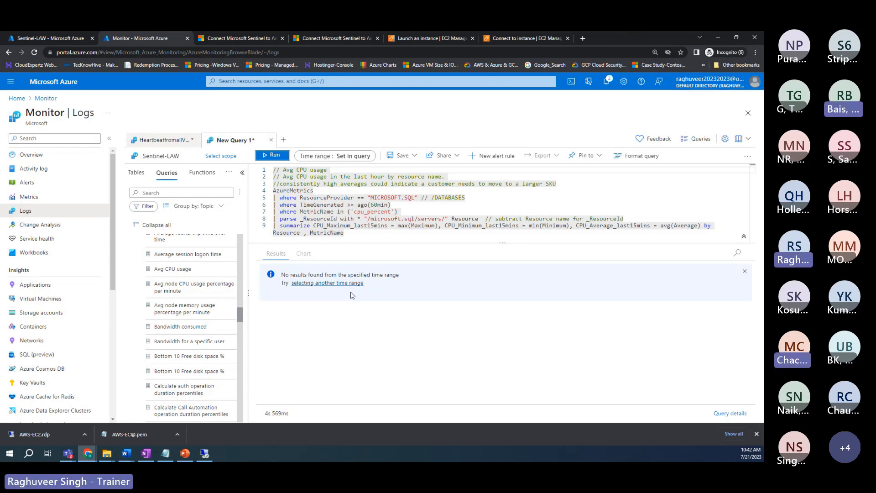
Step: Select the AzureMetrics query text, then minimise Chrome to reveal the Windows desktop
click(334, 231)
drag(314, 235, 256, 169)
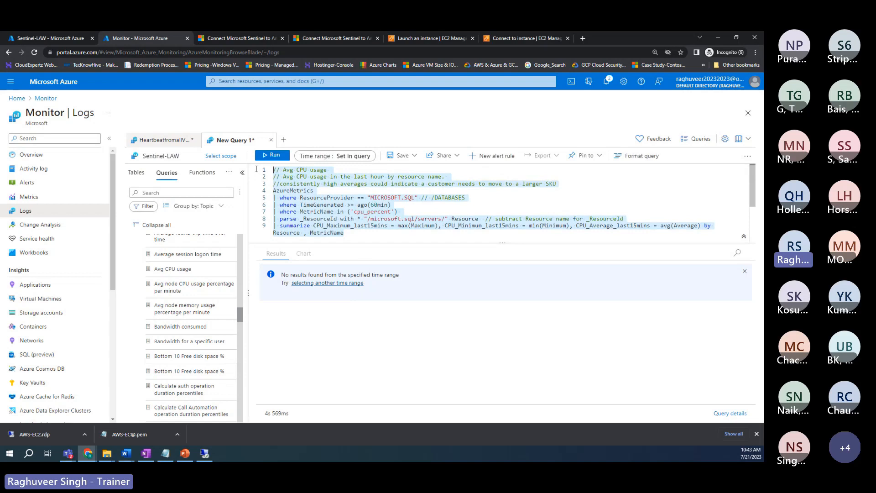
click(329, 231)
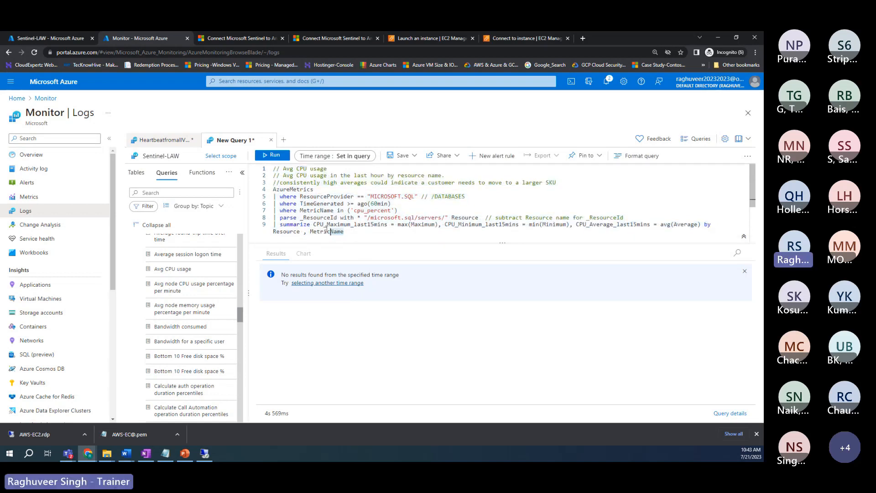
drag(327, 232, 273, 189)
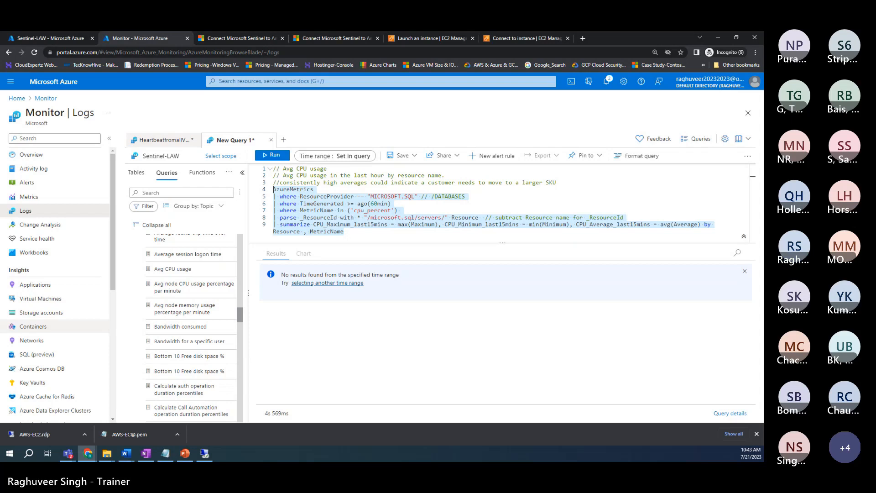
key(alt+Tab)
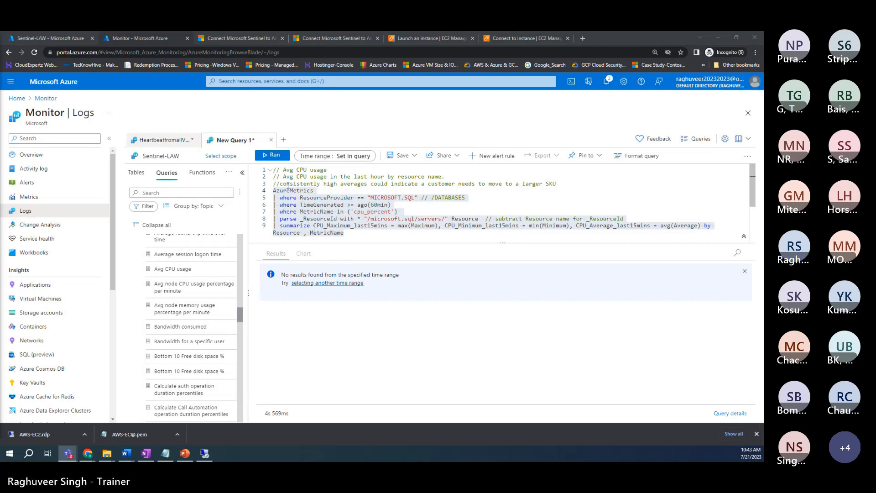
drag(285, 170, 353, 236)
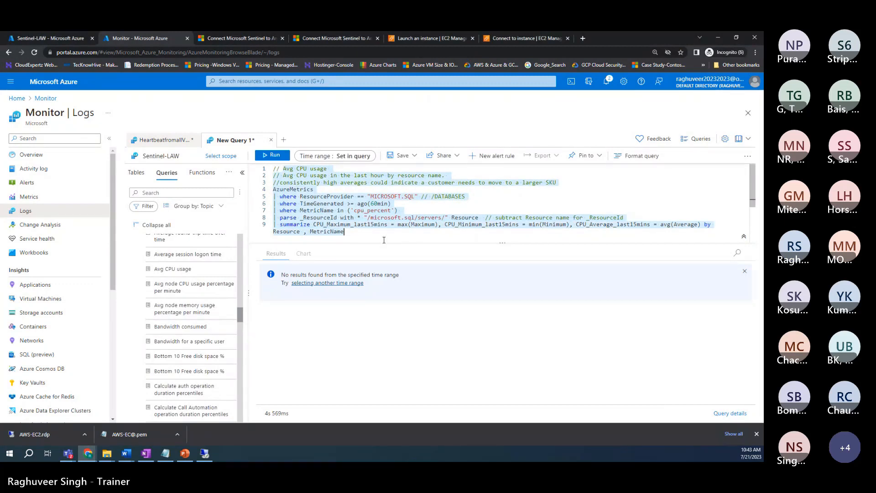
key(super+d)
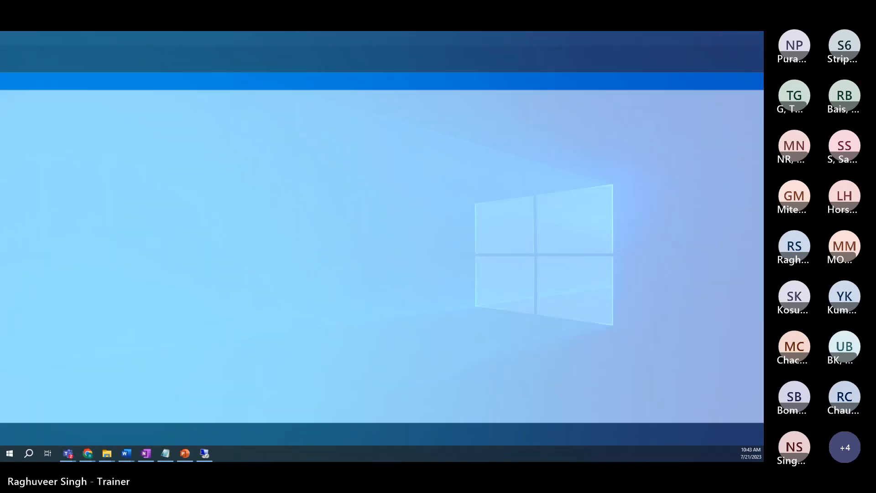
Step: Switch back to the Chrome window holding the Avg CPU usage query
key(alt+Tab)
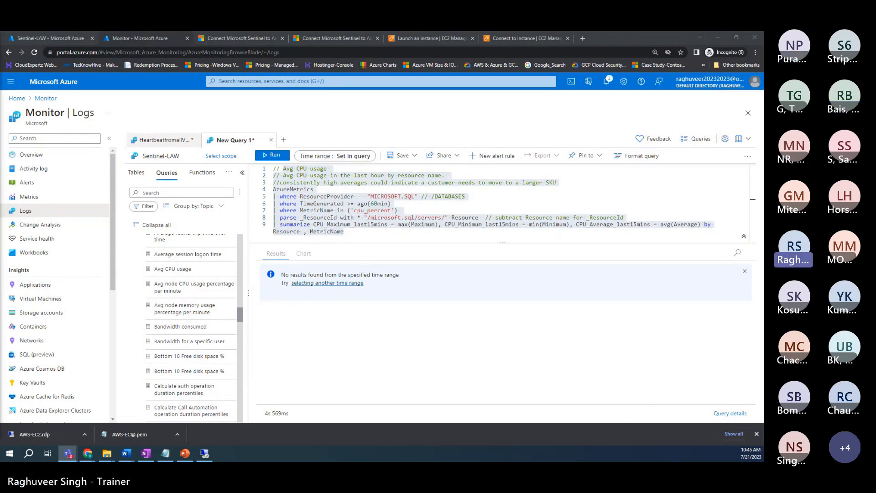
Step: Go to Monitor's Data Collection Rules, confirm discarding the query edits, and view AzureMonitorDCR4VM's Data sources
click(289, 81)
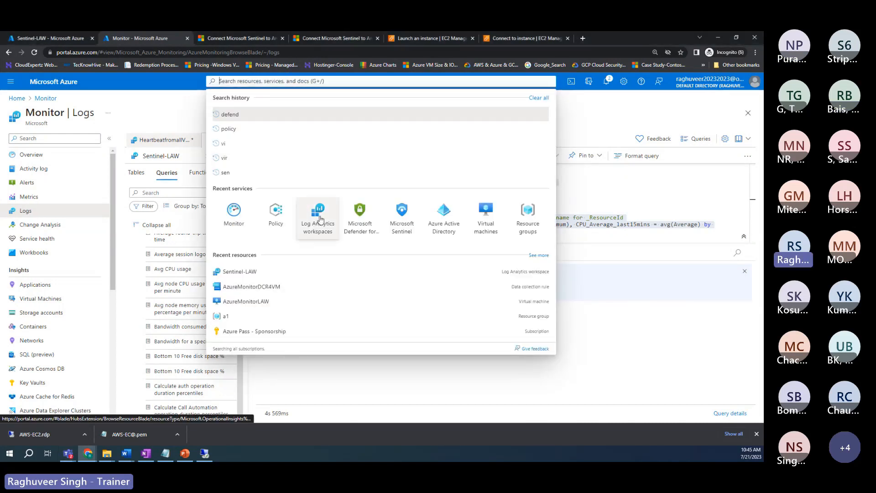
click(138, 114)
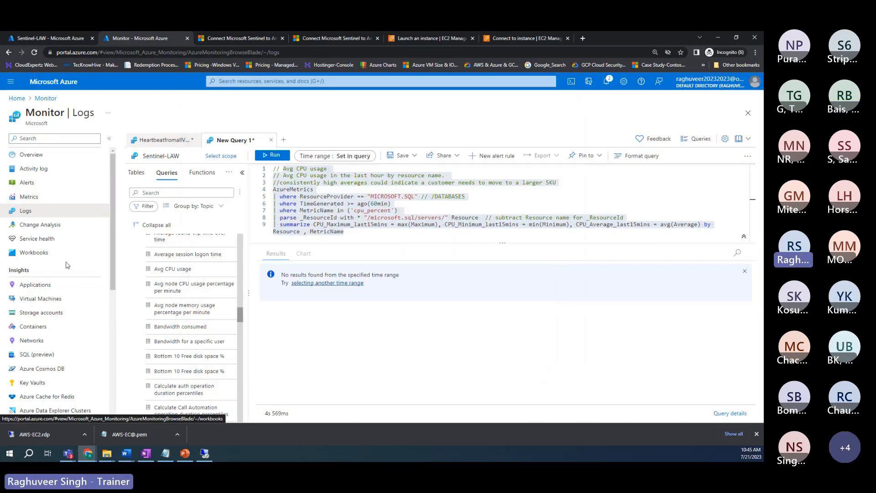
scroll(50, 348, down, 1)
scroll(50, 349, down, 5)
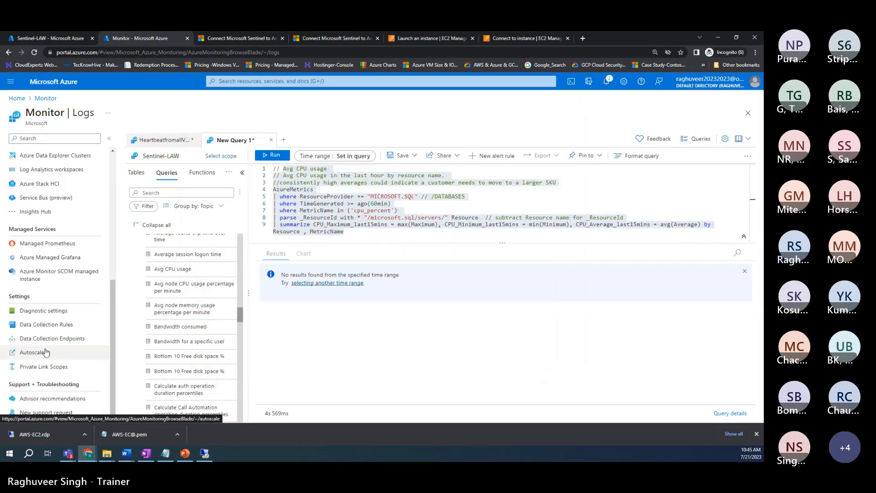
click(41, 327)
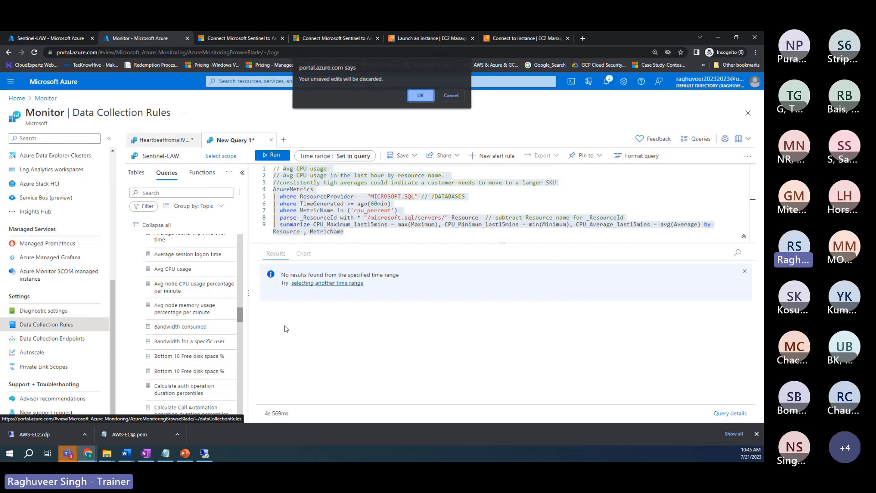
click(420, 96)
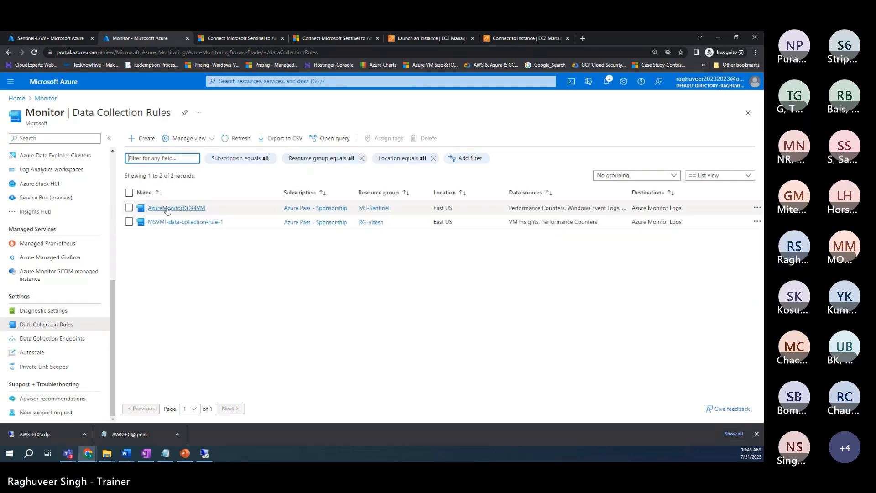
click(191, 212)
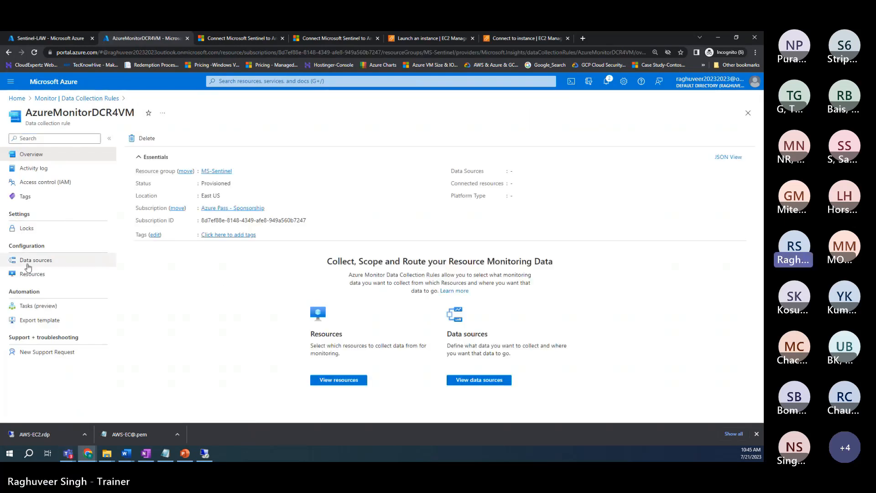
click(29, 260)
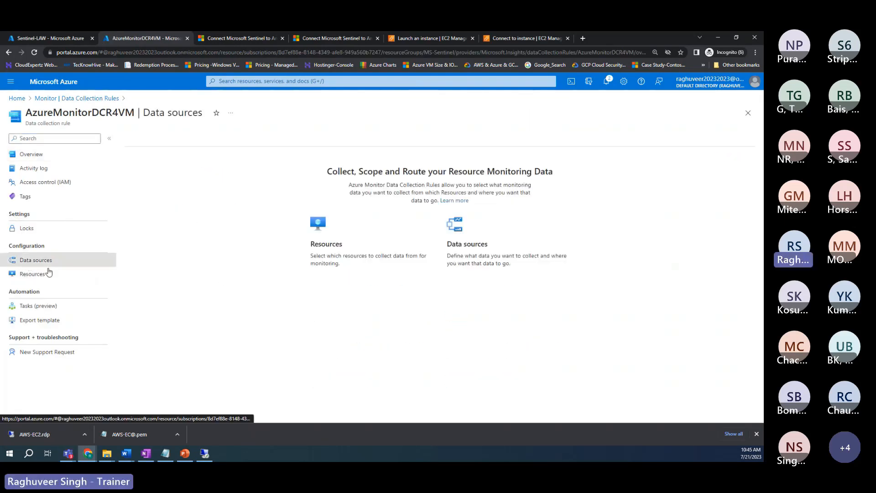
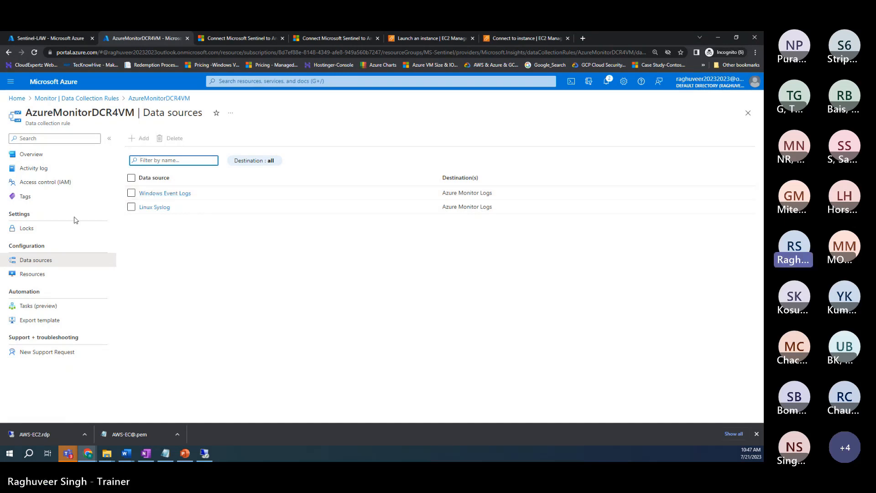
Step: Reload the page and show AzureMonitorDCR4VM's overview with 3 data sources and 4 connected resources
key(F5)
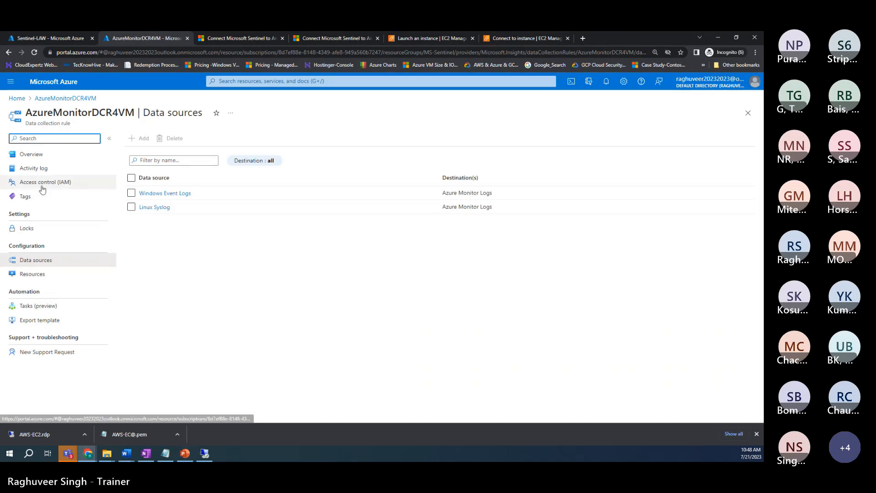
click(28, 157)
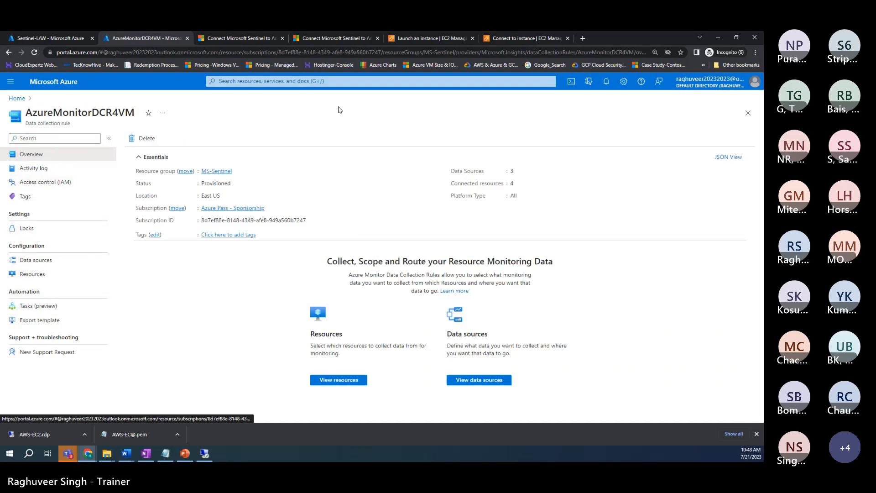
Step: Reach Sentinel-LAW through the recent Log Analytics workspaces list and open its overview
click(316, 81)
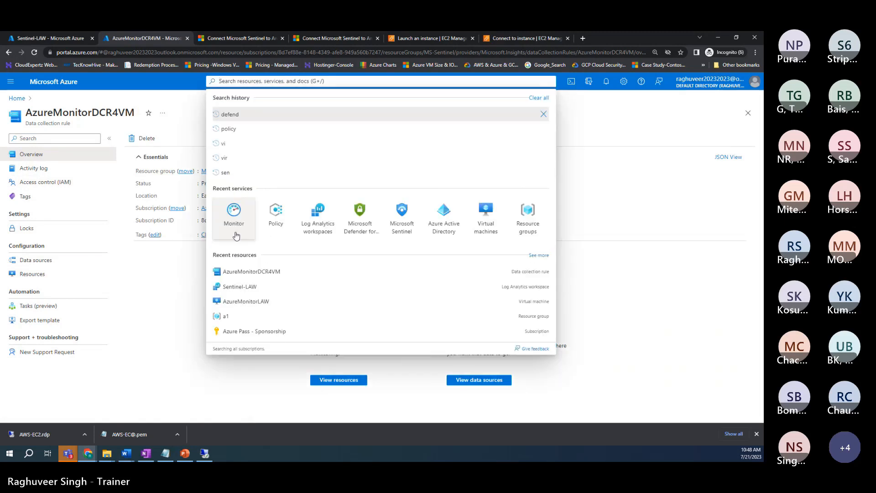
click(318, 217)
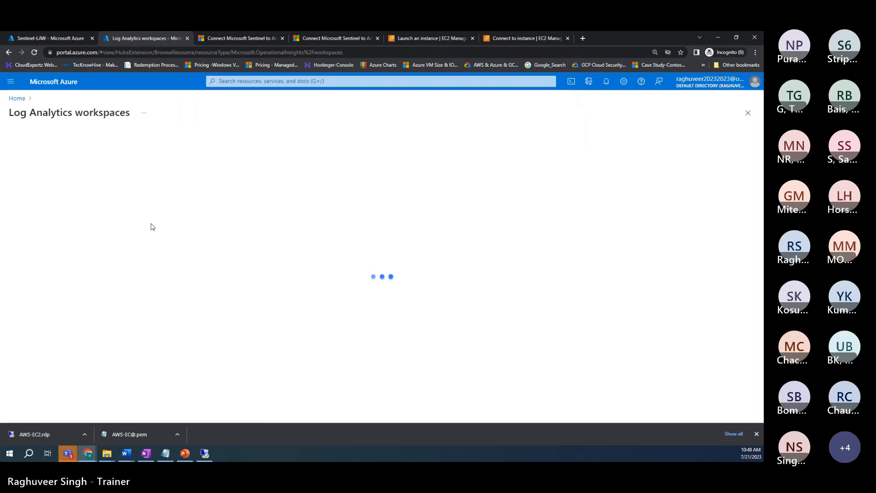
click(49, 237)
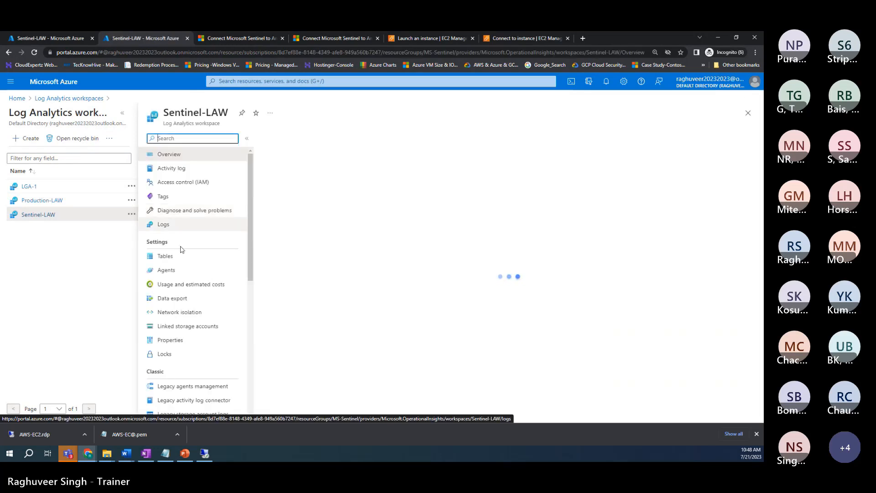
click(176, 231)
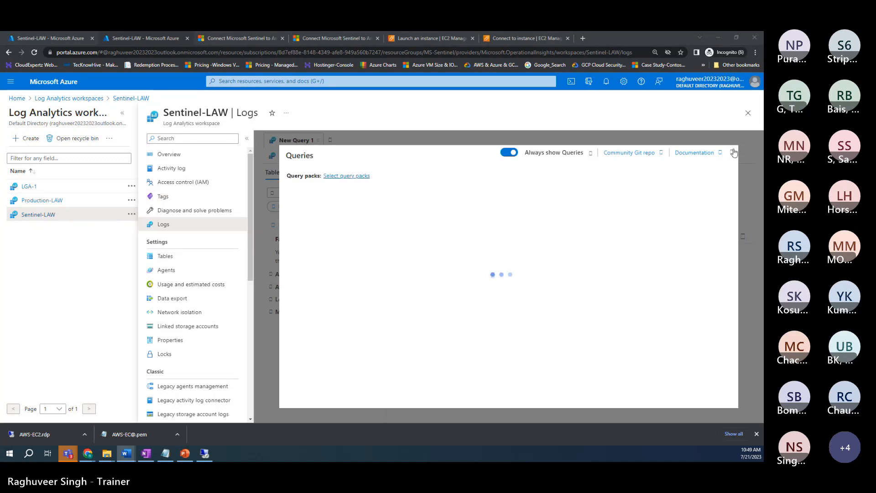
click(748, 113)
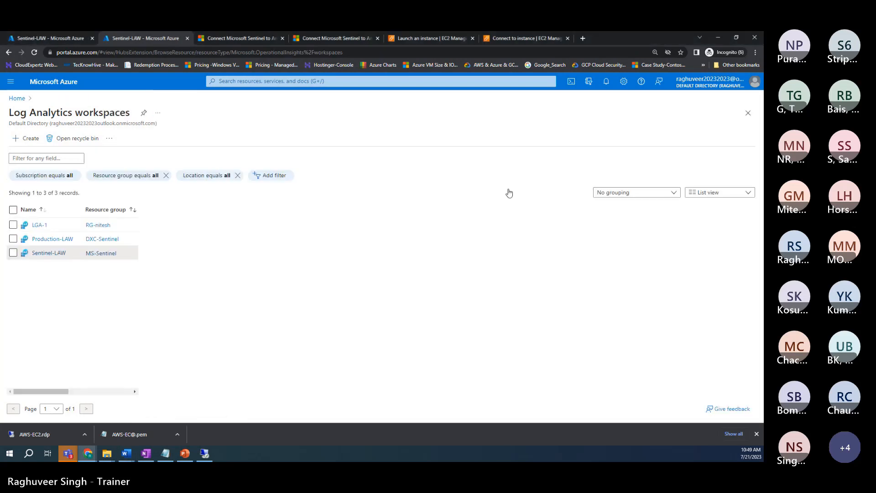
click(45, 235)
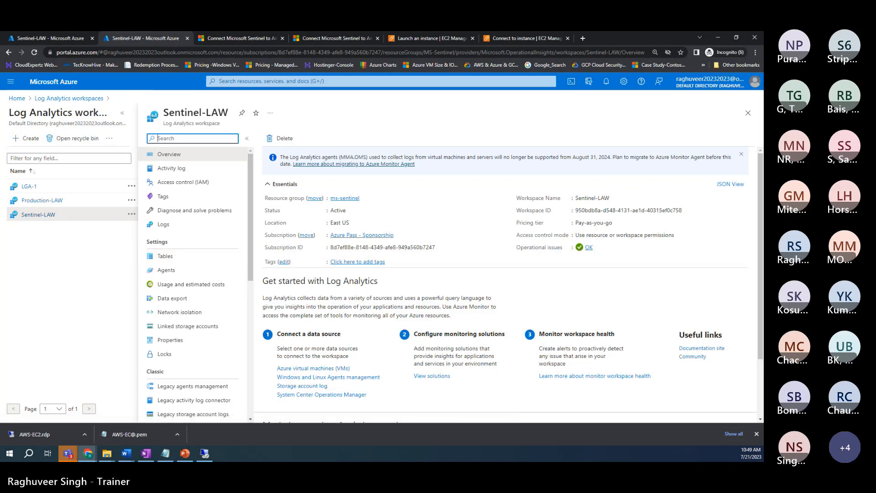
Step: Open Sentinel-LAW's Logs page and dismiss the example Queries dialog
key(alt+Tab)
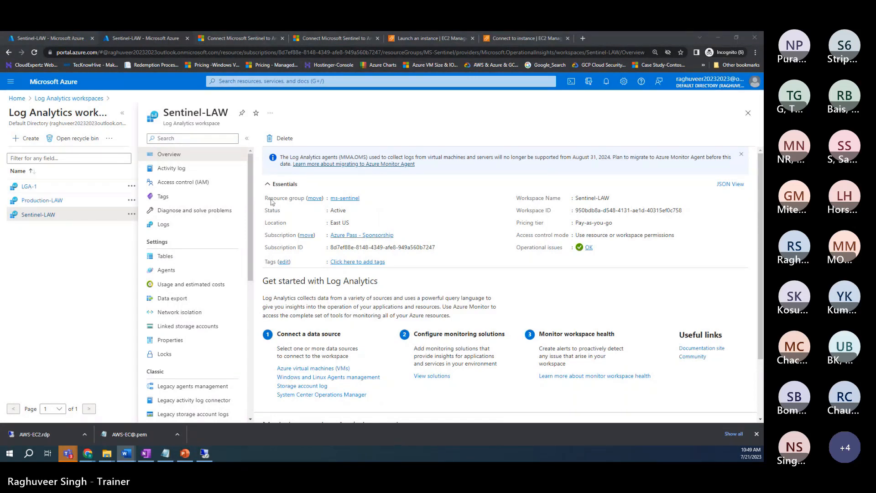
key(alt+Tab)
click(163, 224)
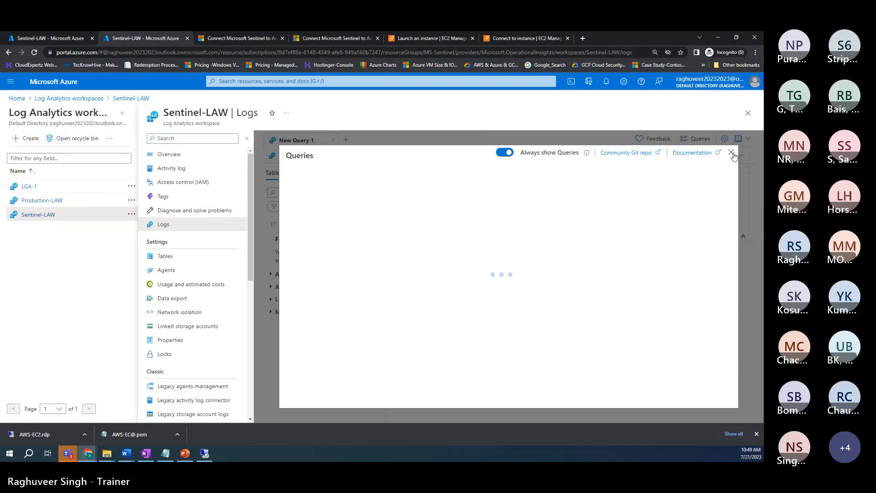
click(732, 153)
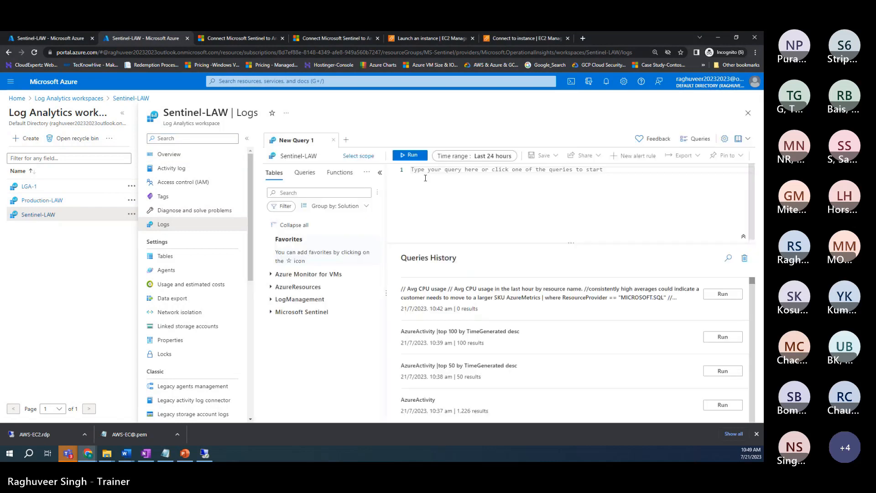
Step: Paste the EventID 4625 failed-logons-per-computer-and-user KQL from Word into the editor
click(426, 178)
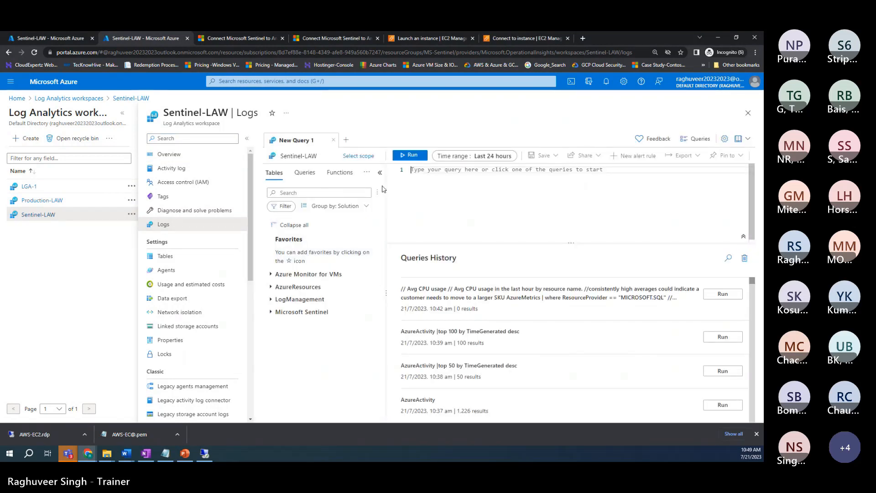
key(alt+Tab)
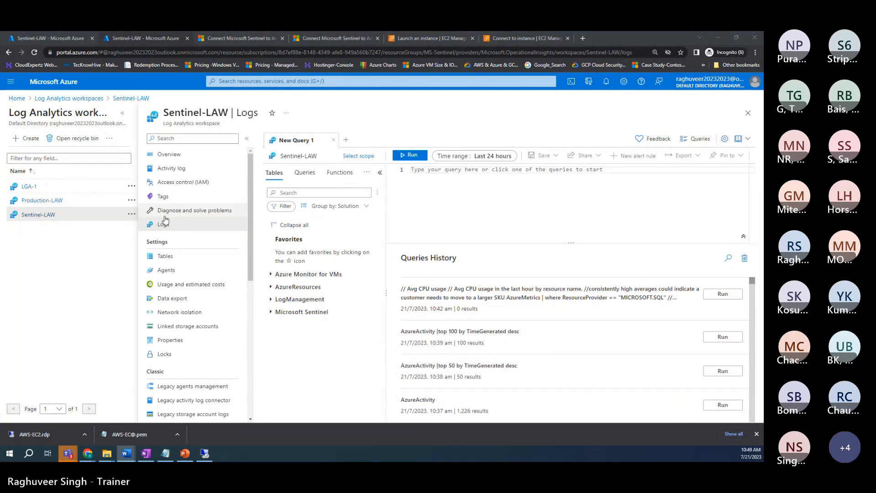
click(420, 203)
text(SecurityEvent   | where TimeGenerated >= ago(1d)   | where EventID == 4625 and AccountType =~ "User"  |summarize x= max(TimeGenerated), FailedLogins= count() by Computer, TargetUserName  |where FailedLogins >= 5)
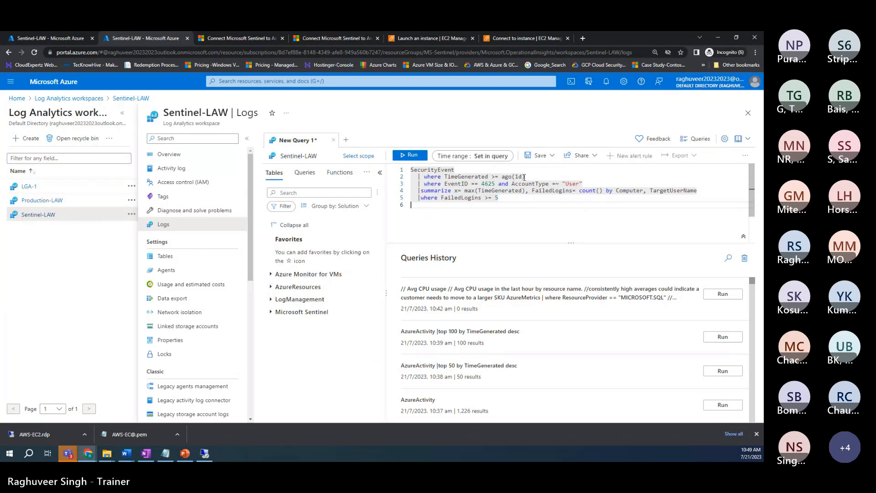
Step: Delete the query's empty line 6 and run the EventID 4625 failed-logon query
double_click(487, 184)
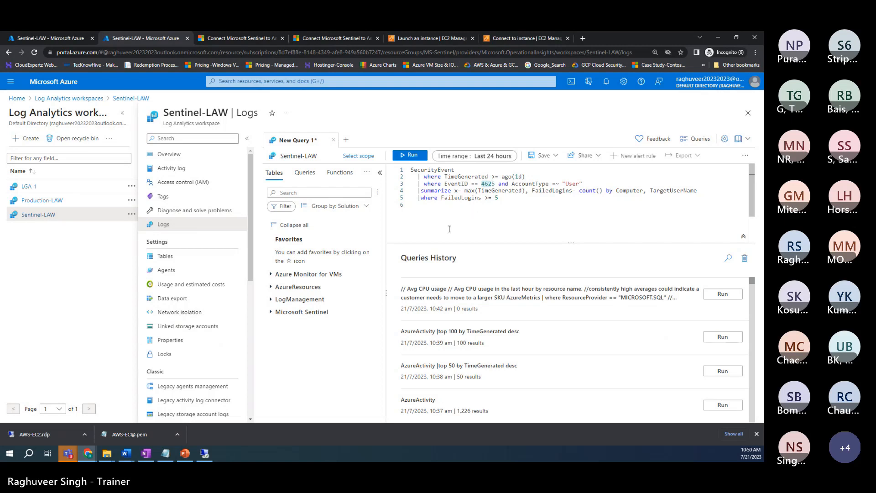
click(429, 209)
key(BackSpace)
click(411, 156)
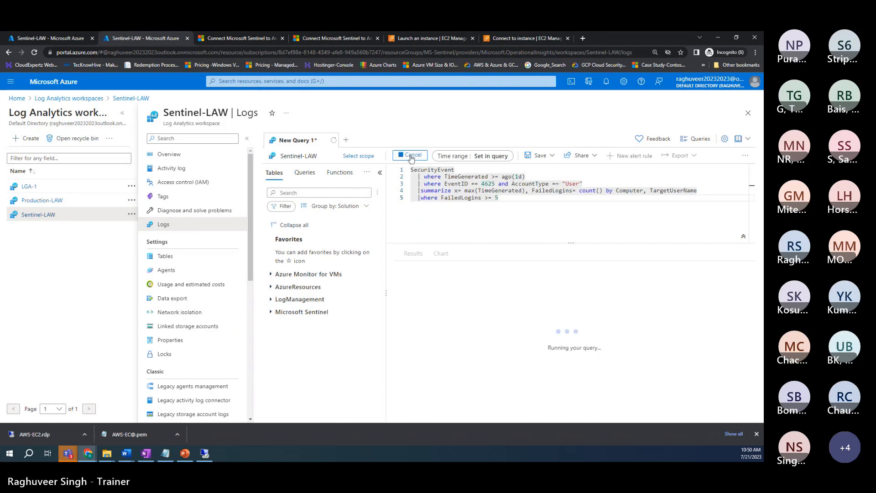
click(247, 139)
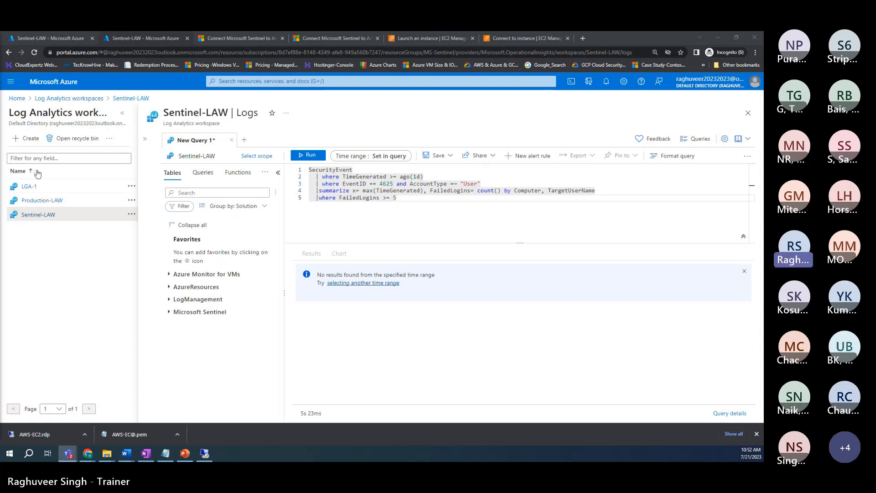
key(shift+Return)
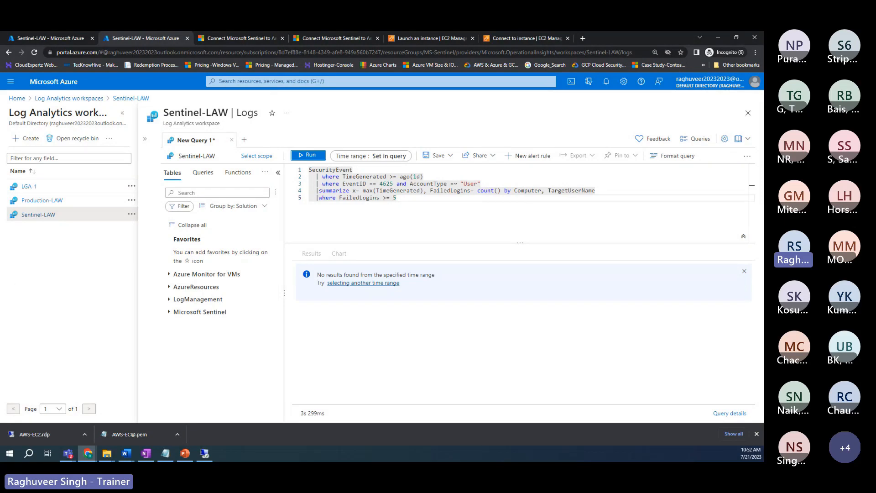
drag(400, 198, 308, 171)
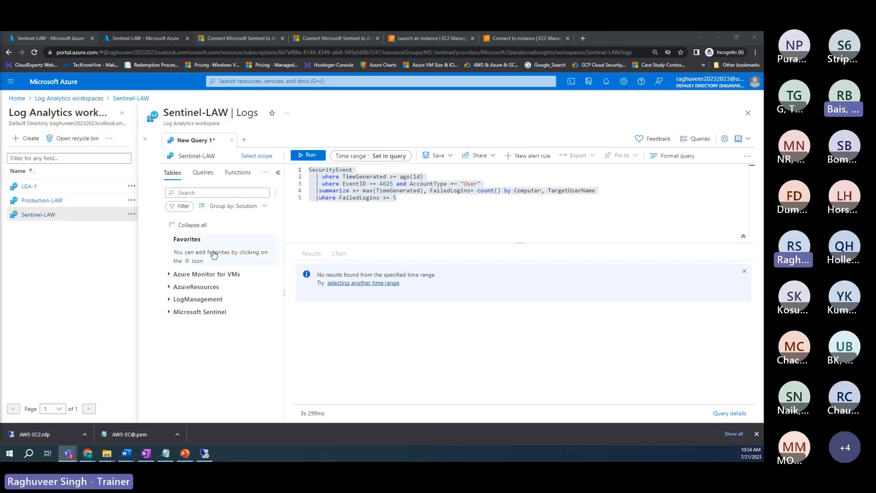
key(alt+Tab)
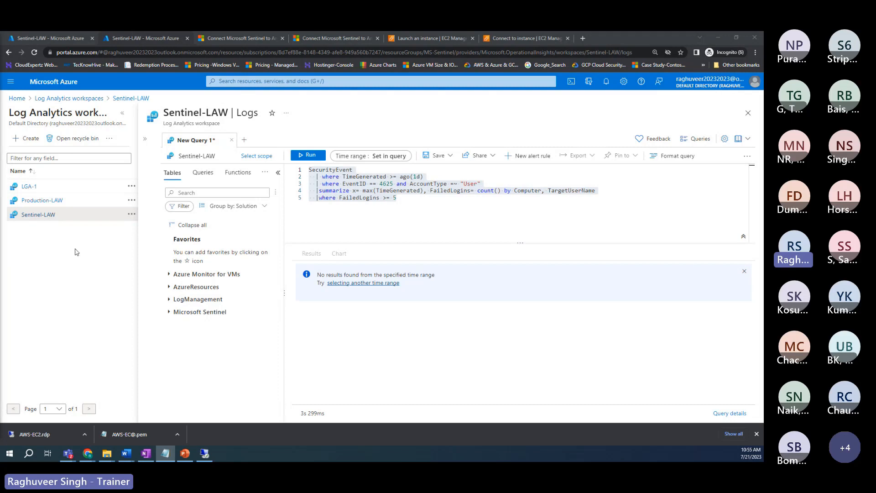
click(241, 209)
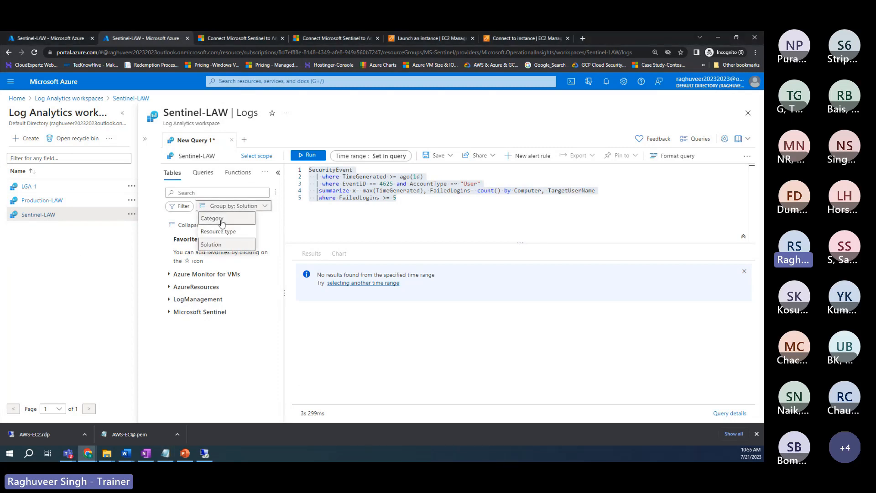
click(227, 219)
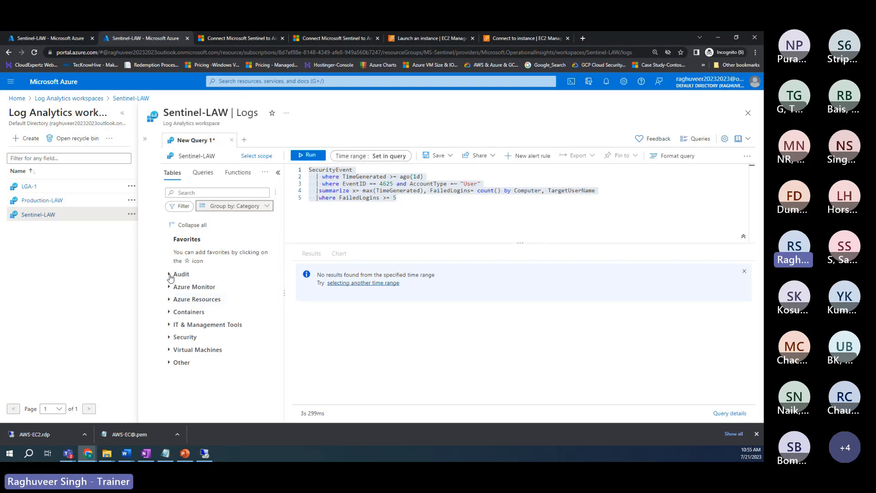
click(240, 207)
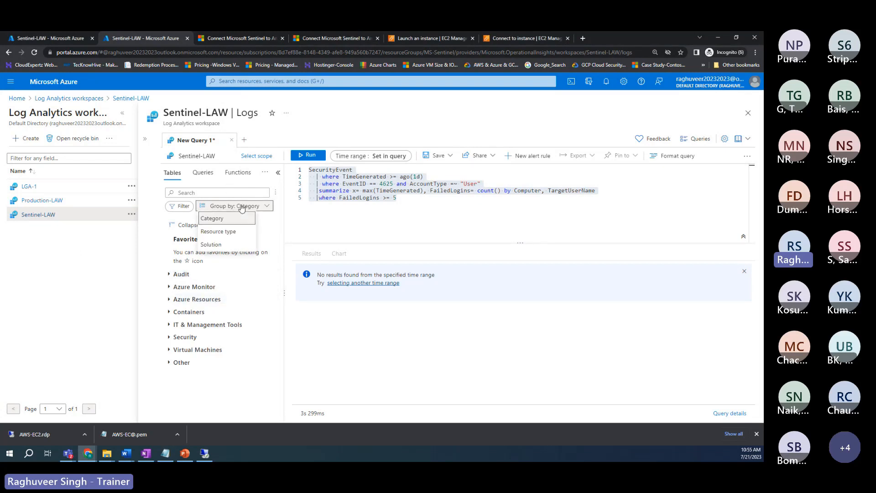
click(219, 232)
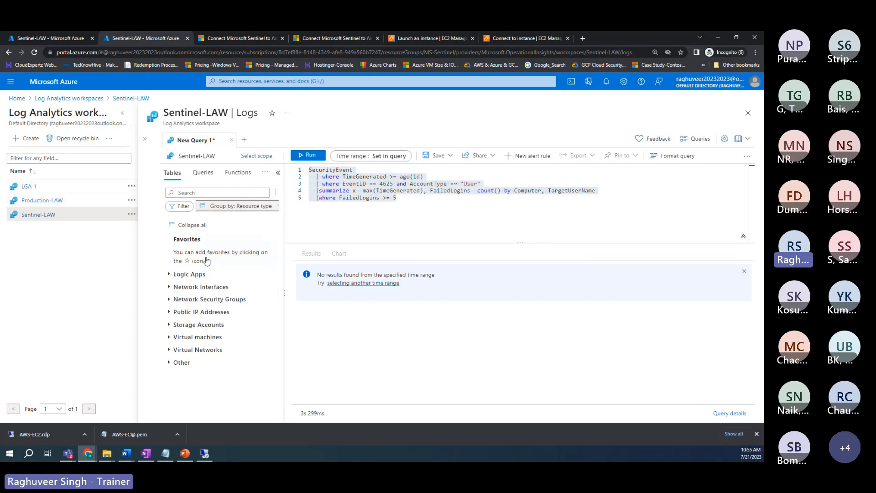
click(231, 207)
click(205, 246)
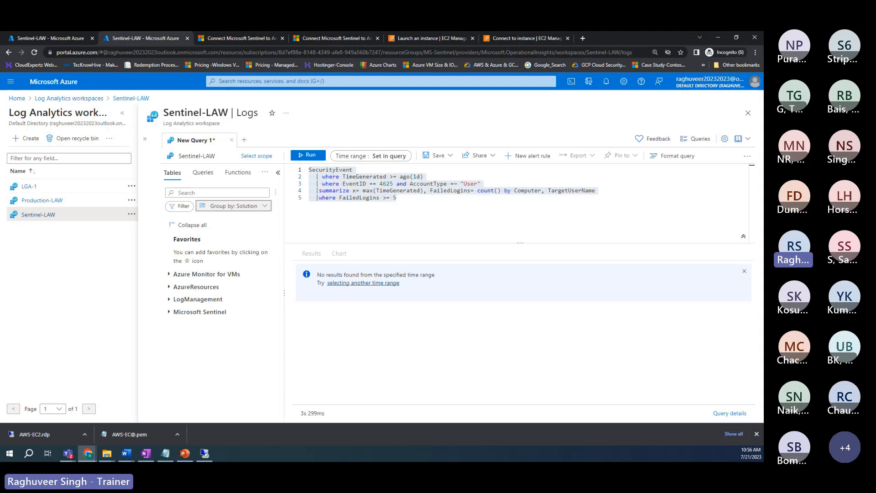
key(alt+Tab)
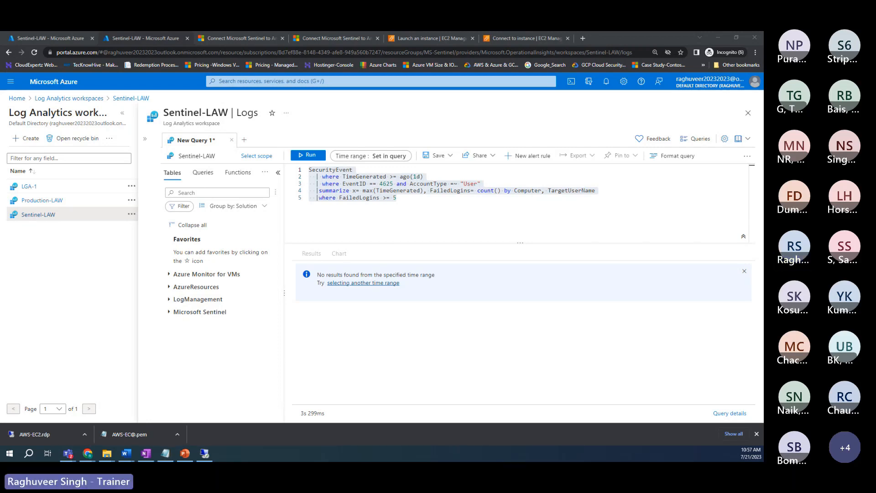
key(super+d)
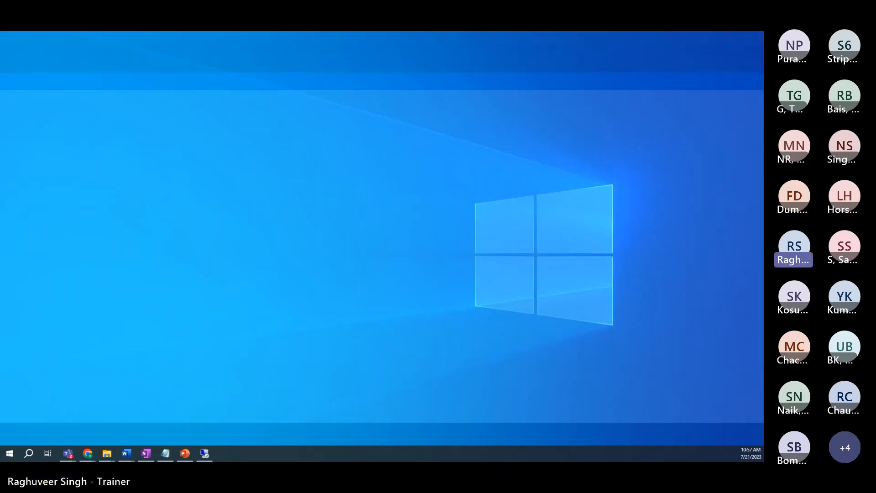
key(super+d)
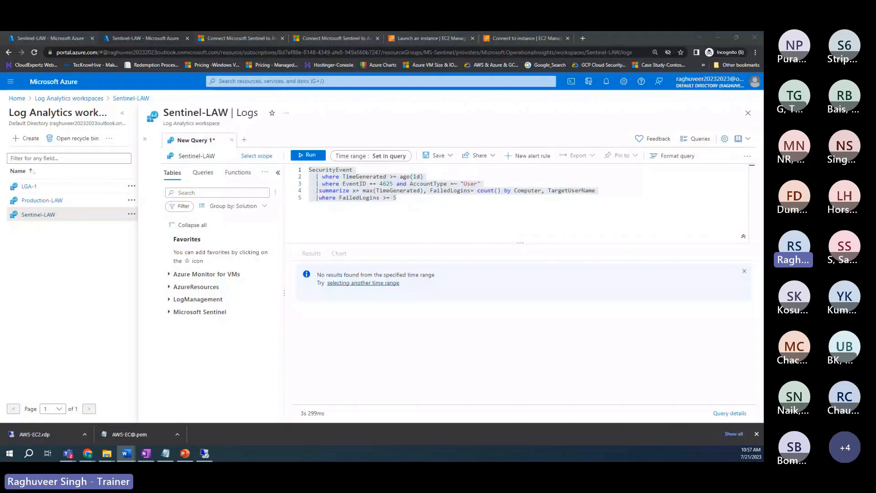
key(super+d)
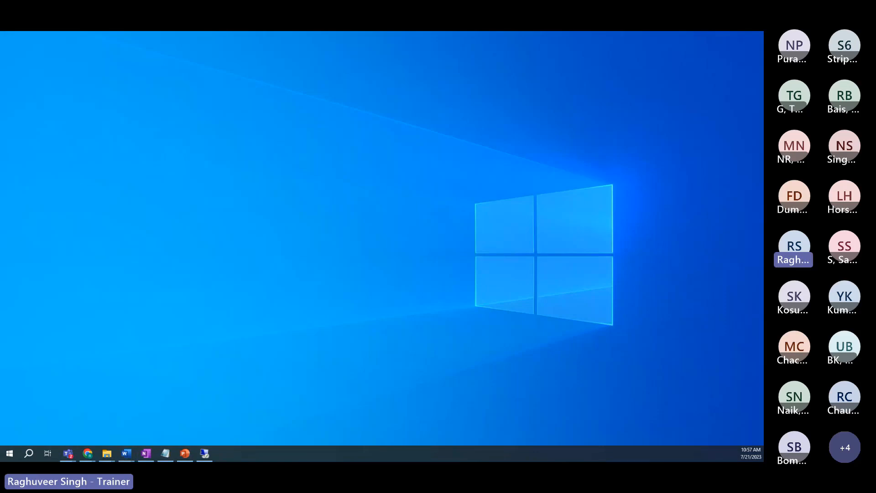
key(super+d)
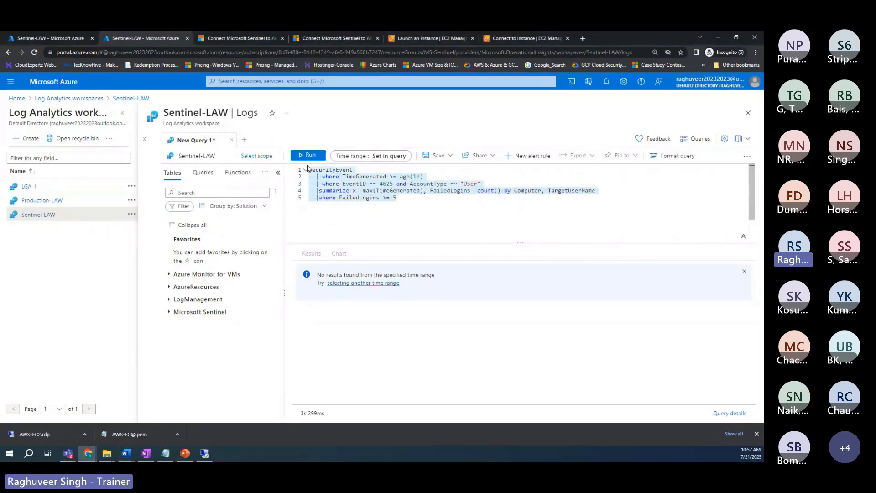
Step: Clear the query, then present the 'Introduction to Kusto Query Language (KQL)' slide's Azure Monitor Logs paragraph
key(Delete)
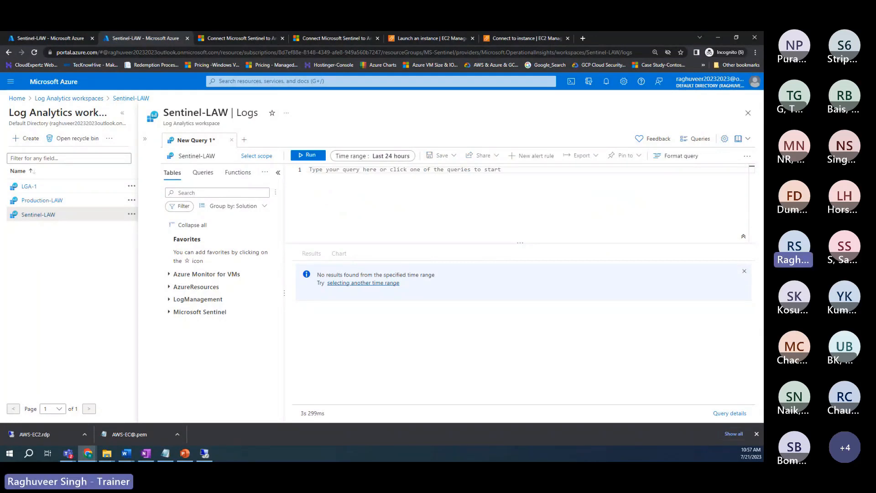
key(alt+Tab)
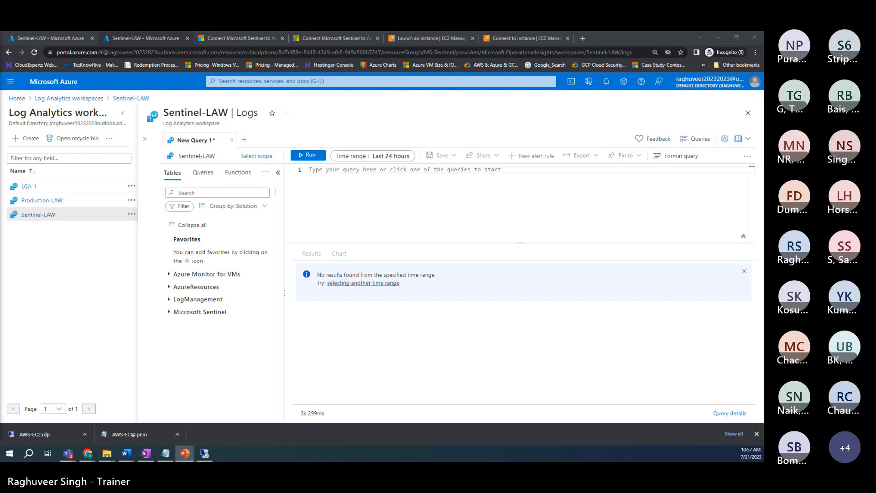
key(shift+F5)
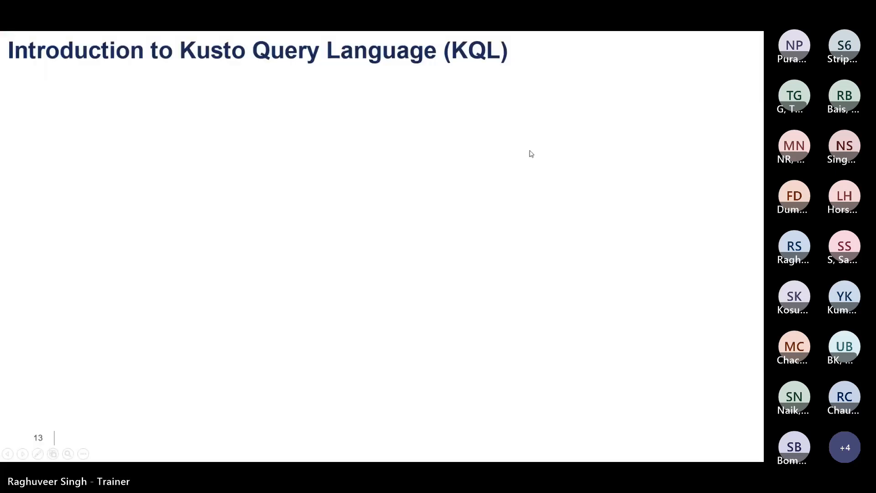
click(531, 150)
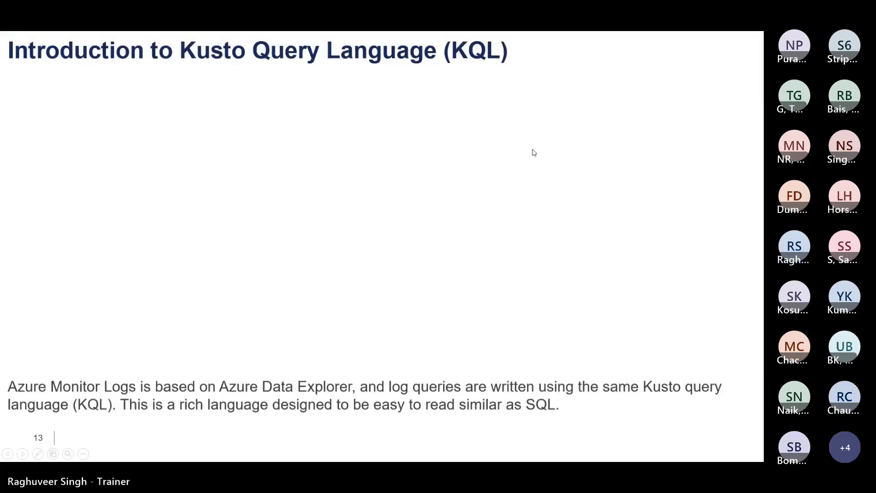
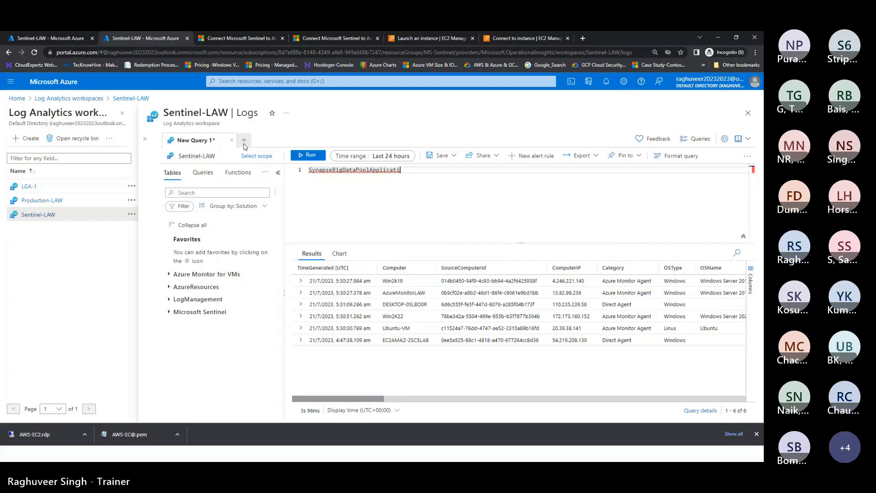
Step: Run 'Syslog | summarize count() by Computer' to count Syslog records per computer (Ubuntu-VM: 18467)
text(sysl)
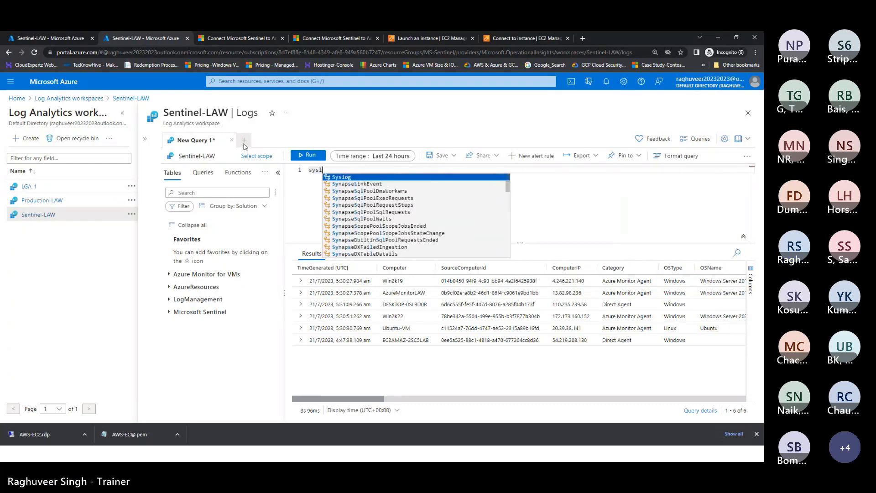
key(Return)
key(Return)
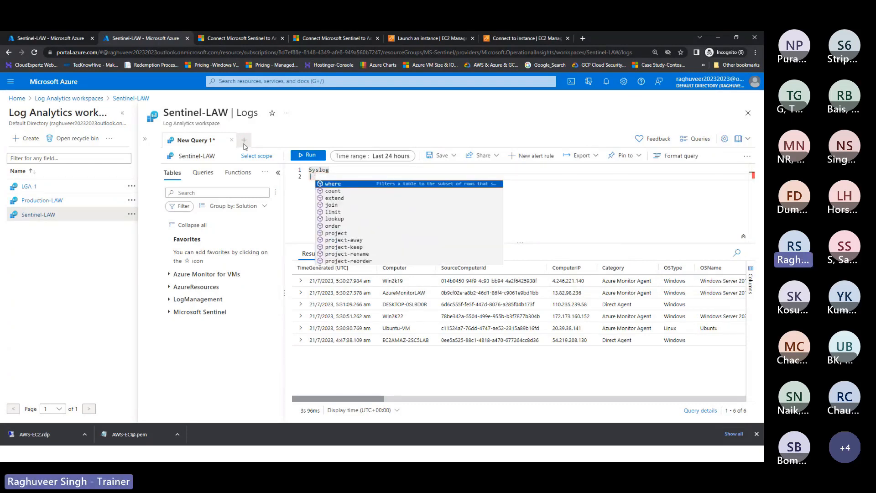
text(summarize )
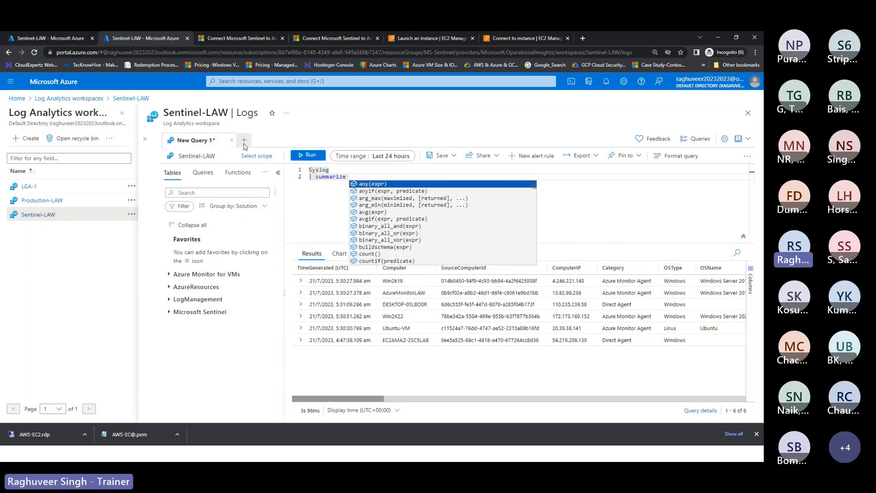
text(coun)
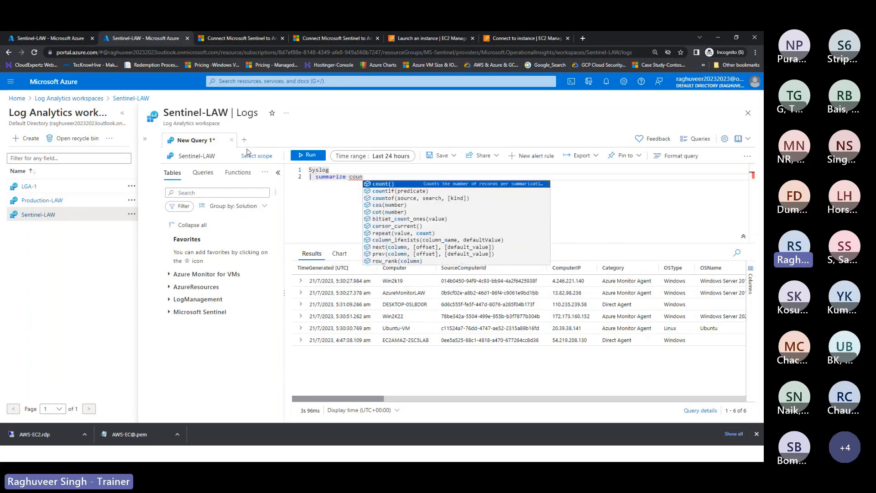
key(Tab)
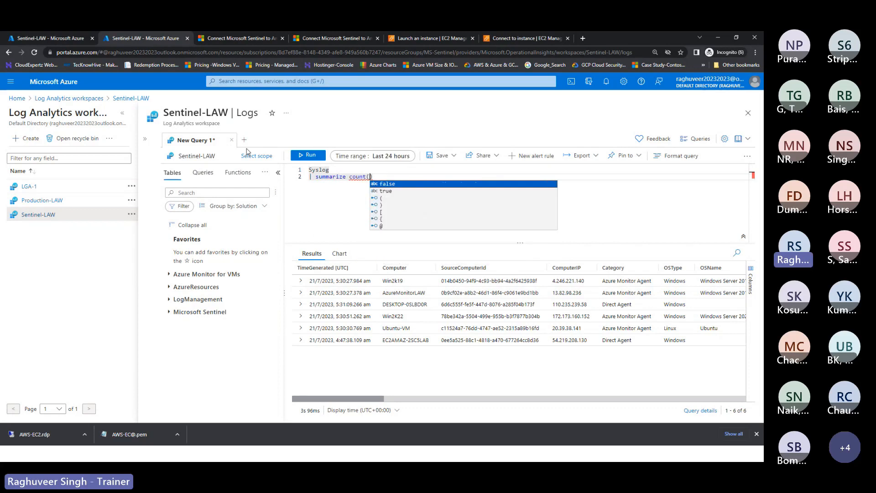
text())
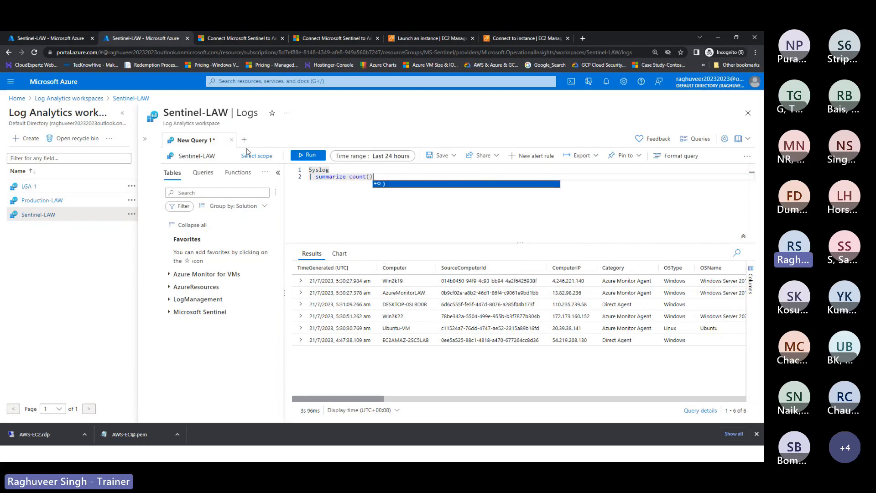
text( by Computer)
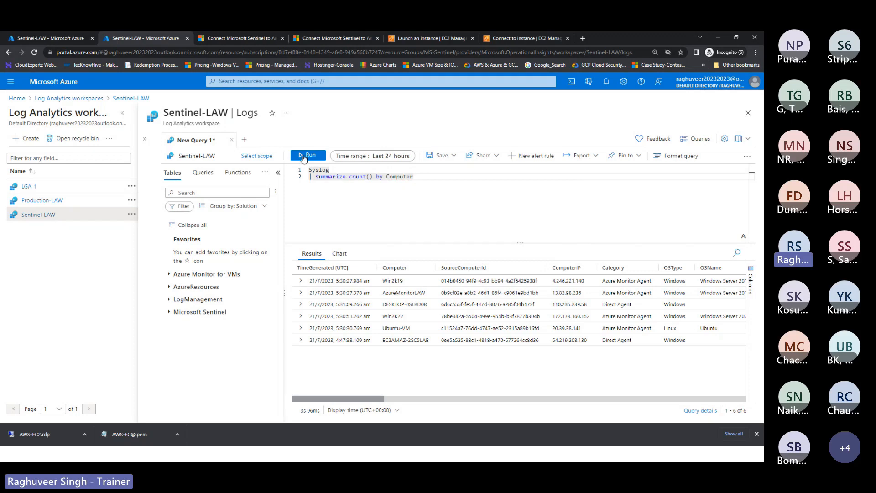
click(305, 155)
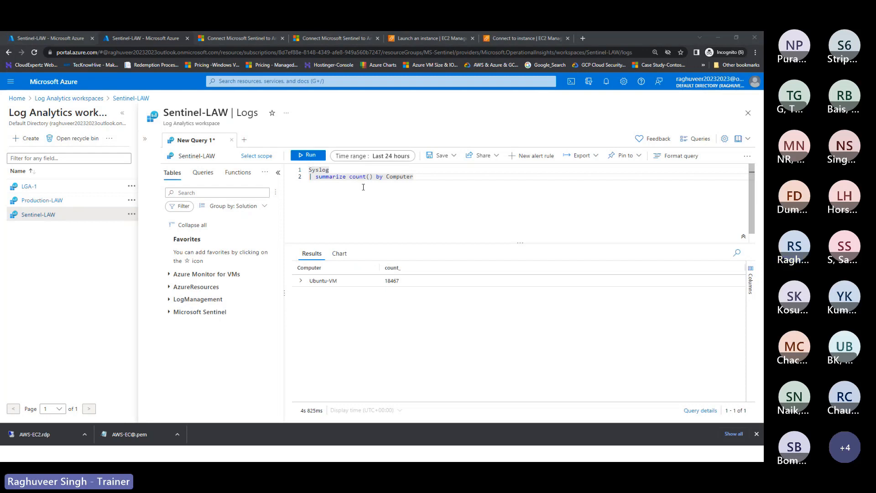
Step: Glance at the KQL introduction slide, then erase the Syslog count query from the editor
key(alt+Tab)
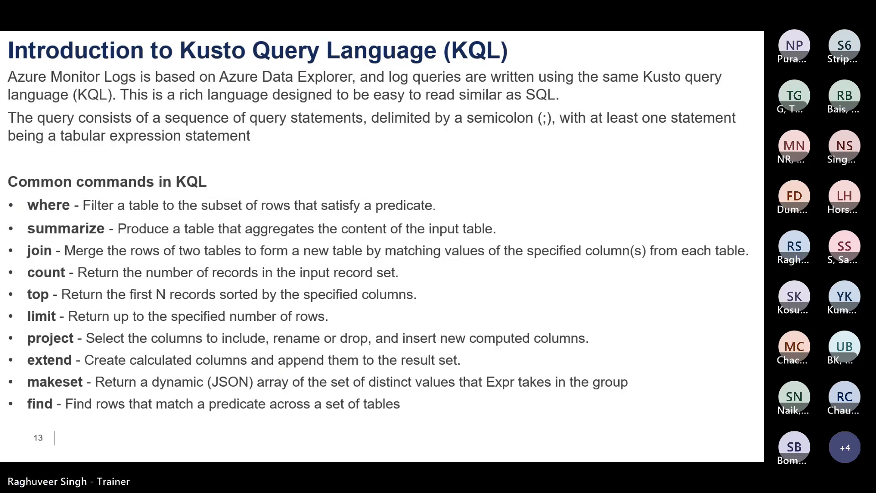
key(alt+Tab)
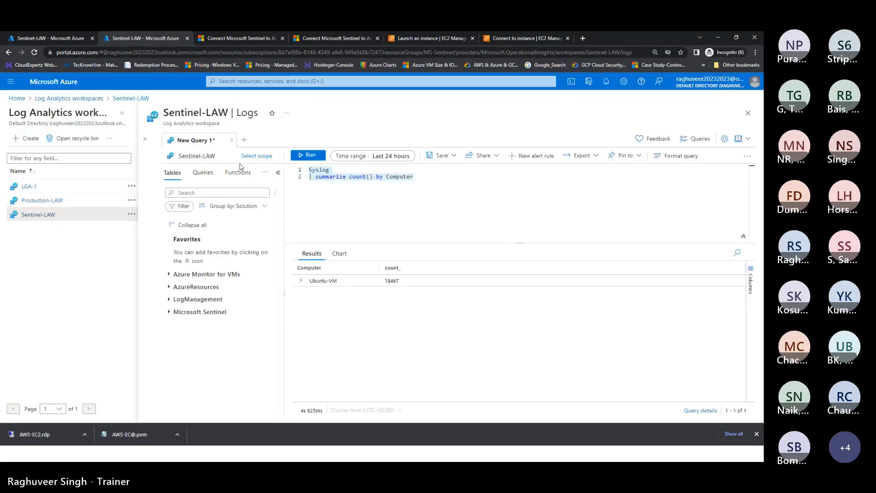
key(BackSpace)
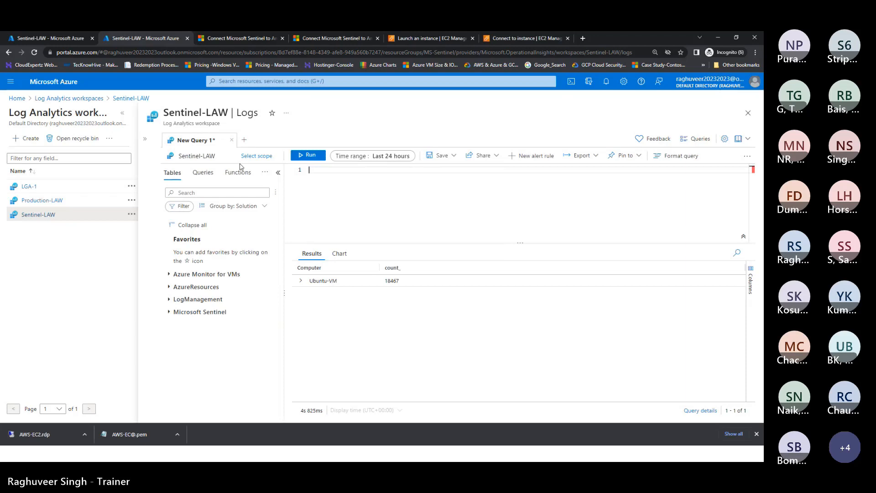
key(alt+Tab)
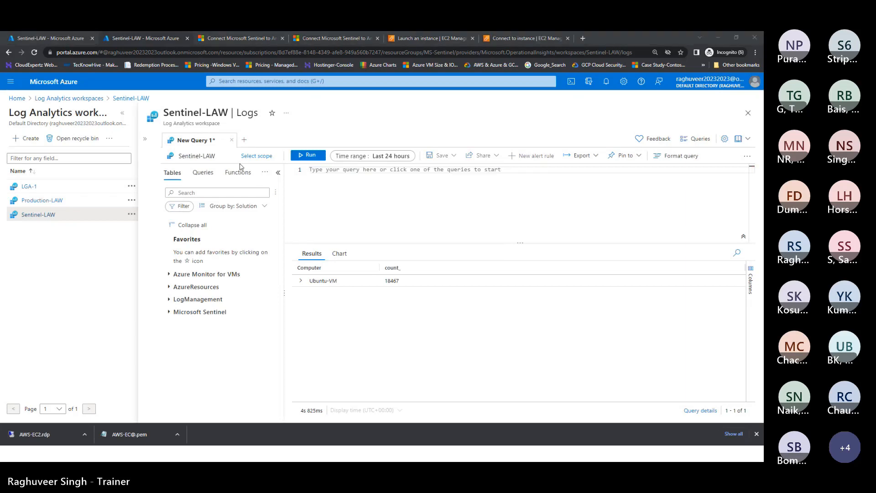
Step: Run 'AzureActivity | top 100 by TimeGenerated desc' and scroll through the 100 newest records
click(367, 170)
text(ac)
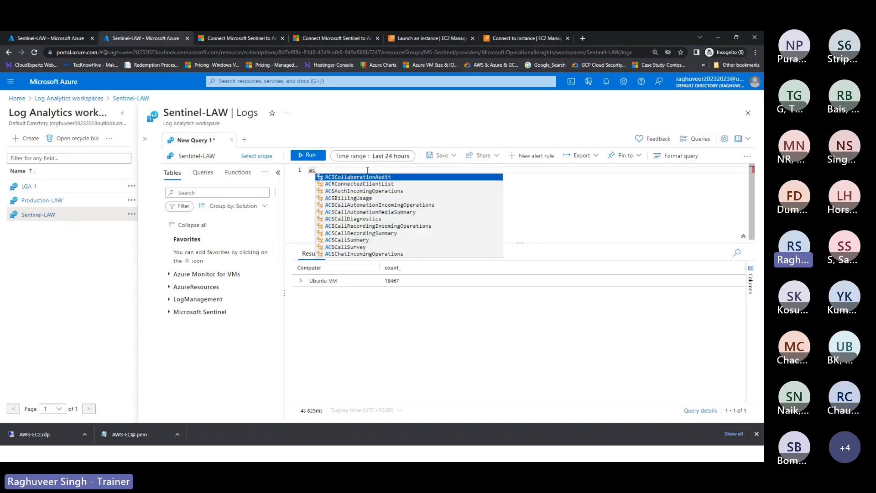
text(ti)
key(BackSpace)
key(BackSpace)
key(BackSpace)
text(zureActivity)
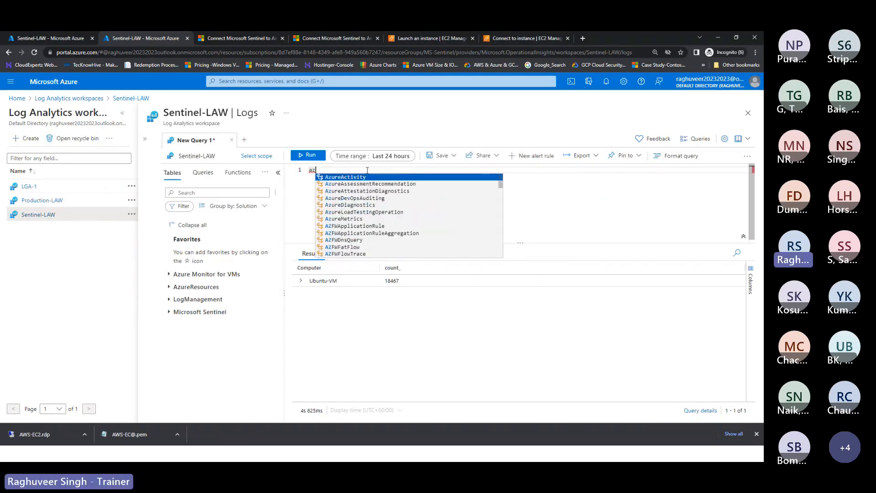
key(Return)
text(top )
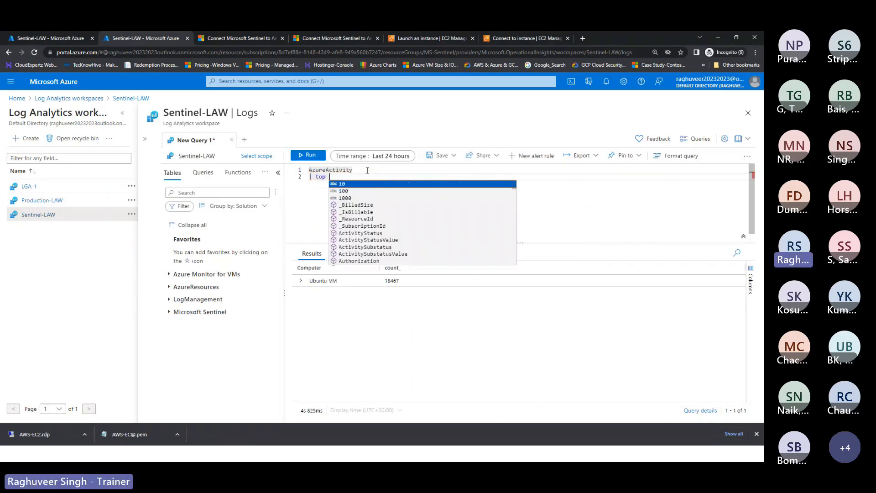
text(100)
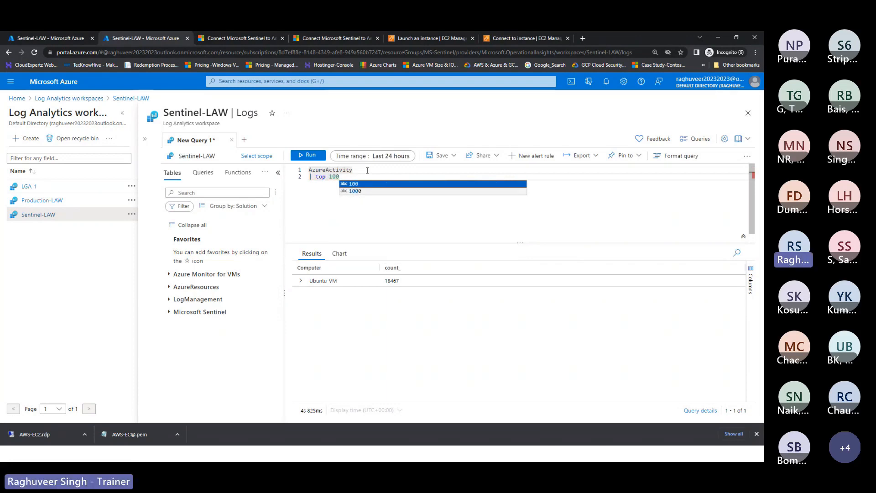
text( by tim)
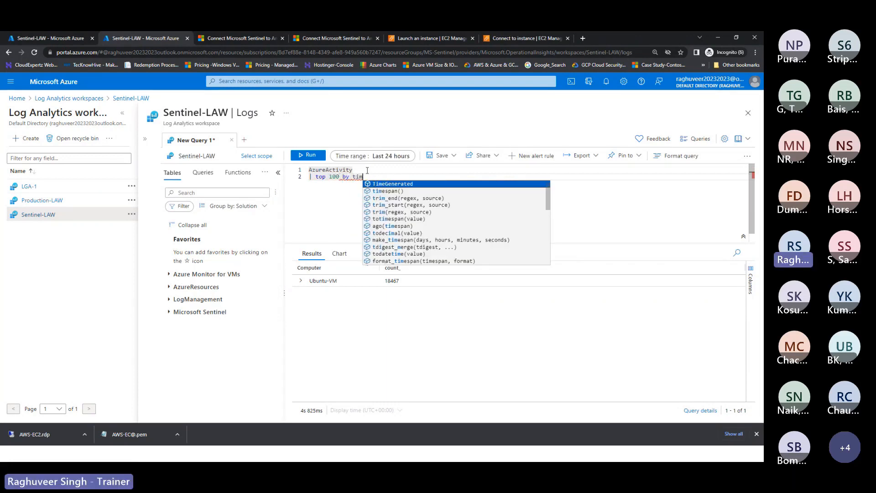
key(Tab)
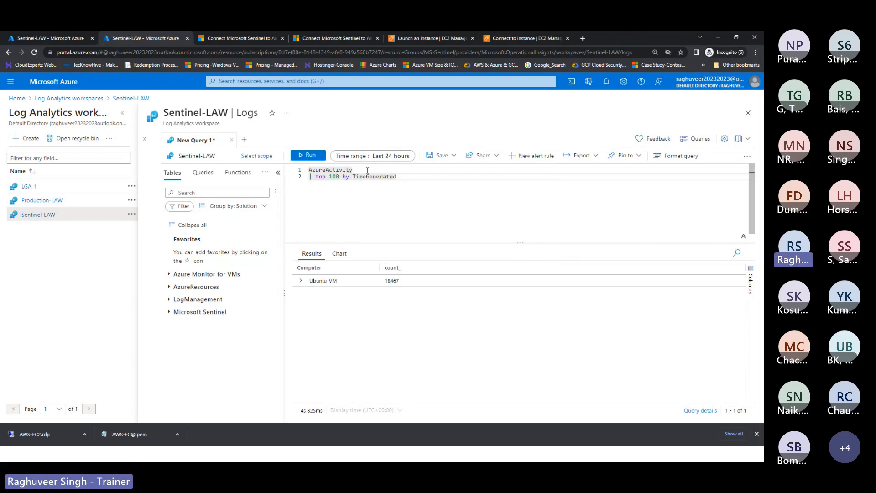
text(desc)
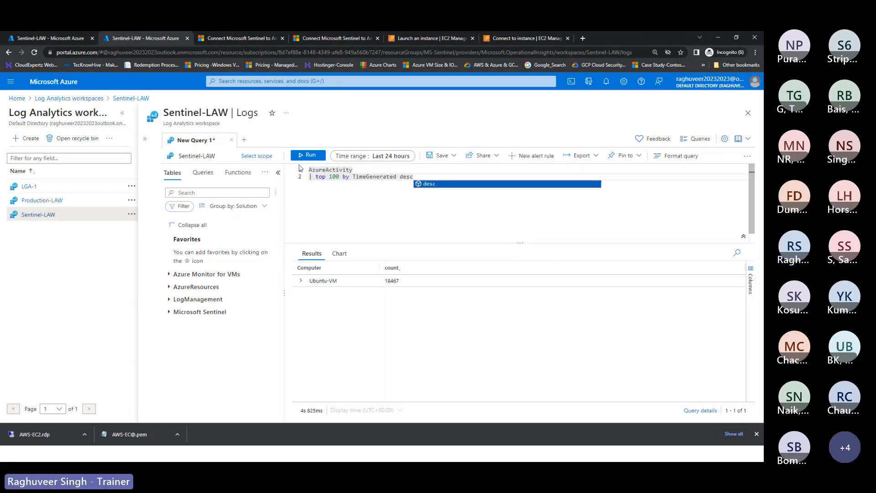
click(305, 157)
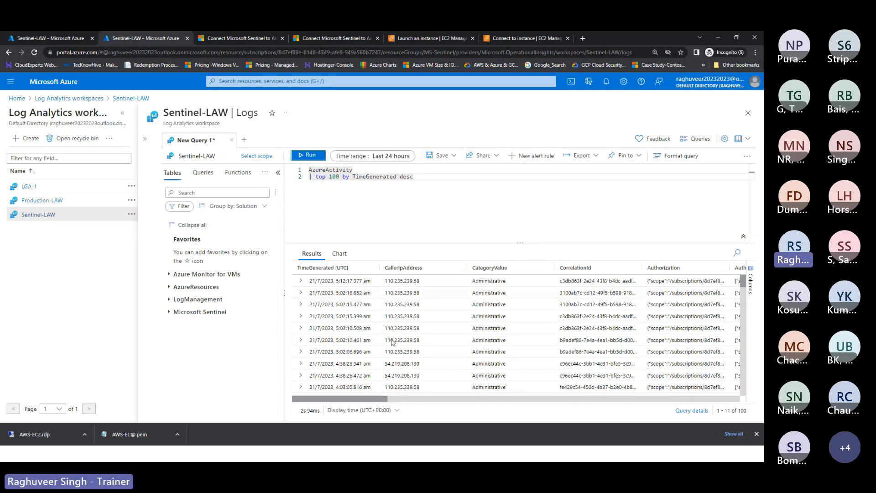
scroll(381, 308, down, 3)
scroll(381, 308, up, 3)
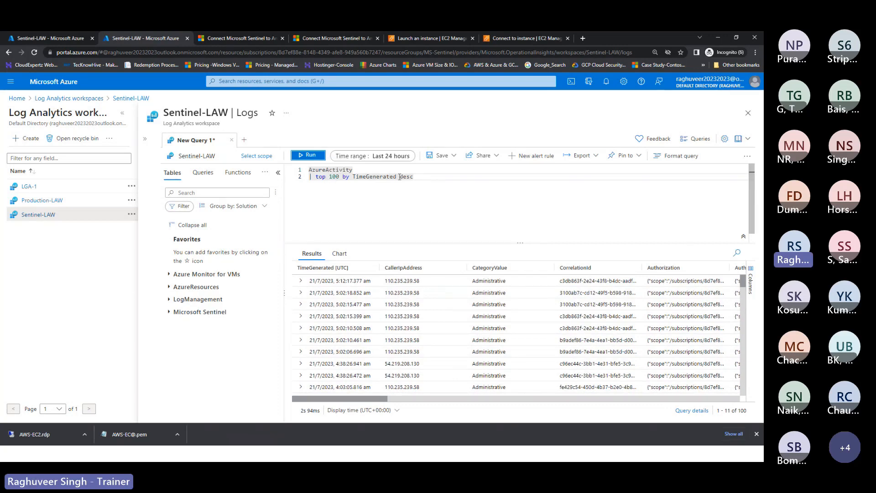
Step: Remove 'TimeGenerated desc' from line 2, rebuilding it as 'top 100 by' with autocomplete
click(416, 177)
key(BackSpace)
key(BackSpace)
key(BackSpace)
key(BackSpace)
key(BackSpace)
key(BackSpace)
key(BackSpace)
key(BackSpace)
key(BackSpace)
key(BackSpace)
key(BackSpace)
key(BackSpace)
key(BackSpace)
key(BackSpace)
key(BackSpace)
key(BackSpace)
key(BackSpace)
key(BackSpace)
key(BackSpace)
key(BackSpace)
key(BackSpace)
key(BackSpace)
key(BackSpace)
key(BackSpace)
key(BackSpace)
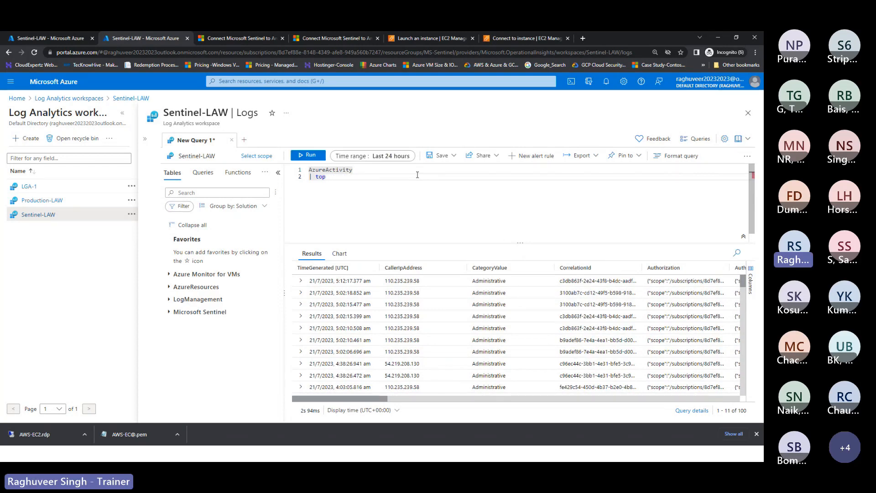
text(p)
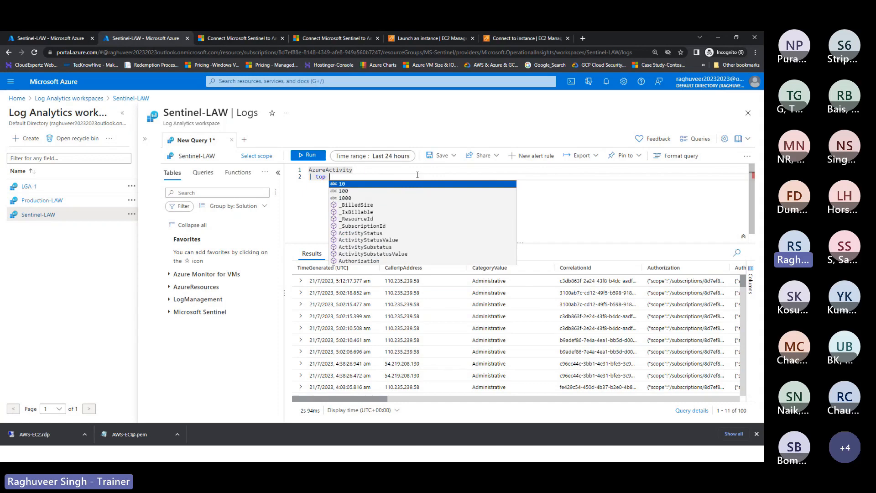
key(BackSpace)
click(353, 191)
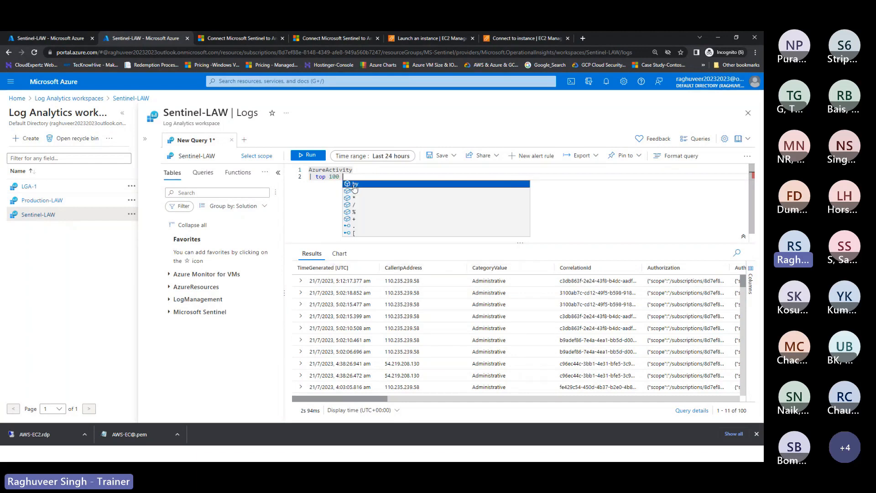
click(354, 184)
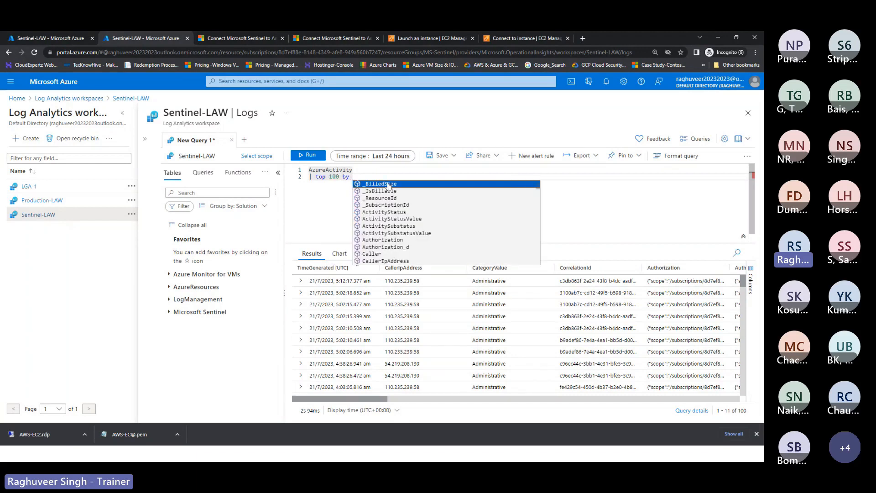
Step: Try _SubscriptionId as the sort column, remove it again, and bring up the Save options
click(391, 206)
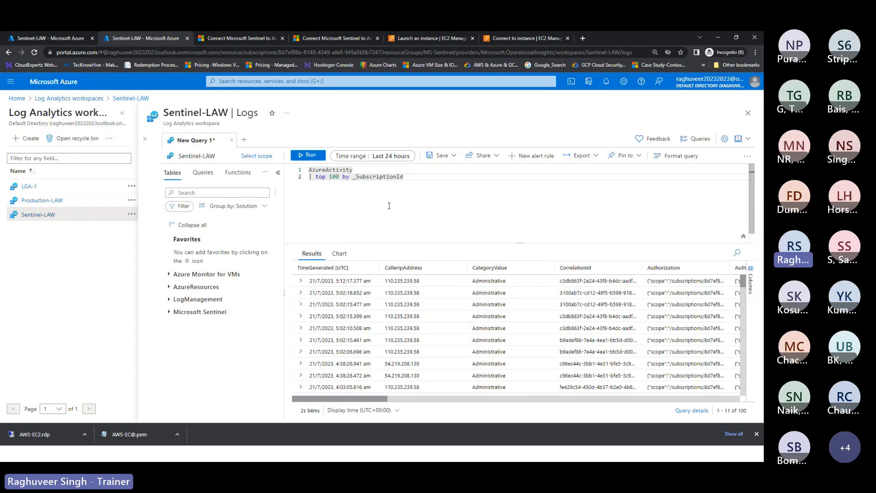
key(ctrl+BackSpace)
key(BackSpace)
key(BackSpace)
text(y)
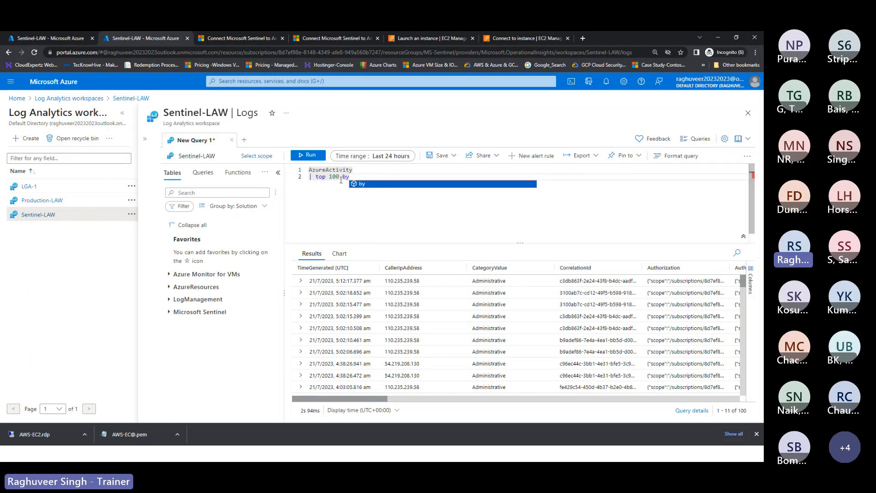
double_click(343, 222)
click(440, 156)
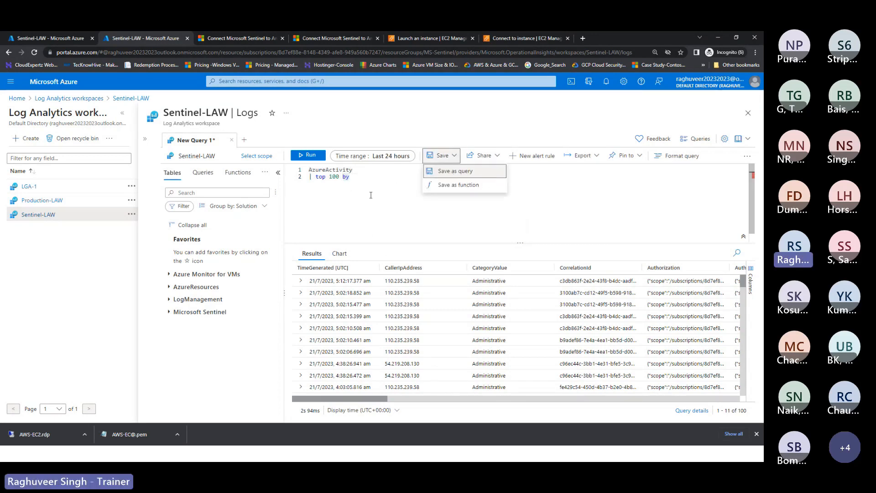
Step: Check the empty Queries list, clear the AzureActivity query, and return to the KQL introduction slide
click(204, 174)
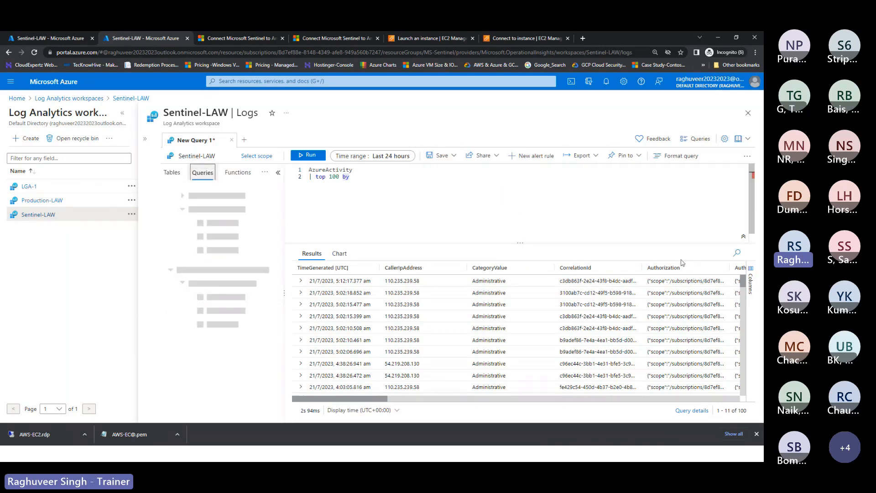
scroll(634, 295, down, 1)
scroll(633, 294, down, 2)
key(ctrl+a)
key(Delete)
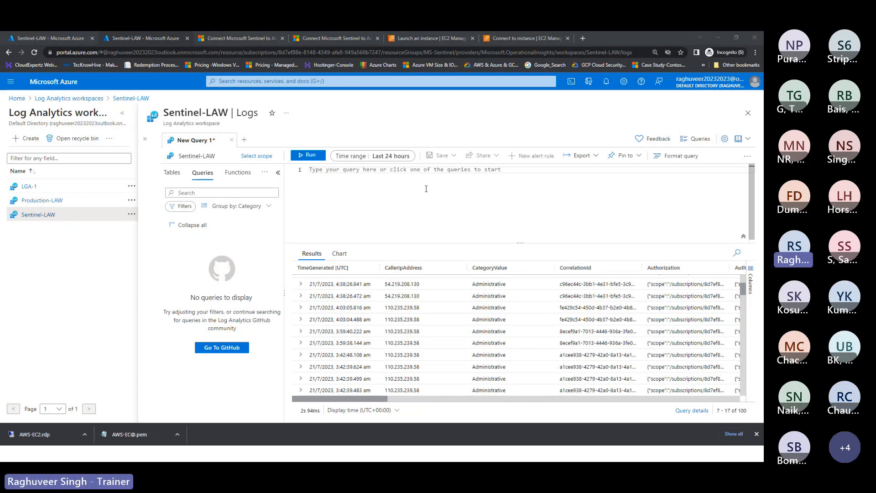
key(alt+Tab)
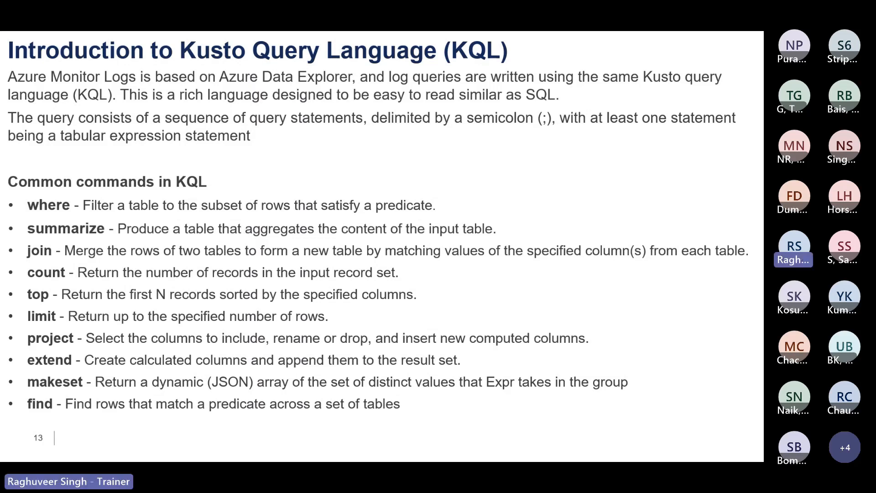
Step: Run 'find in (Syslog, event) where Computer contains "Linux"', which returns no results for 24 hours
key(alt+Tab)
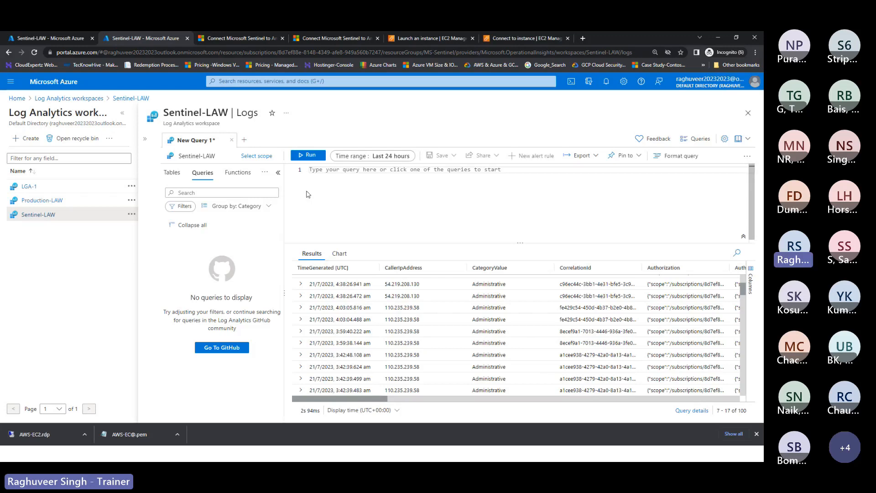
text(find)
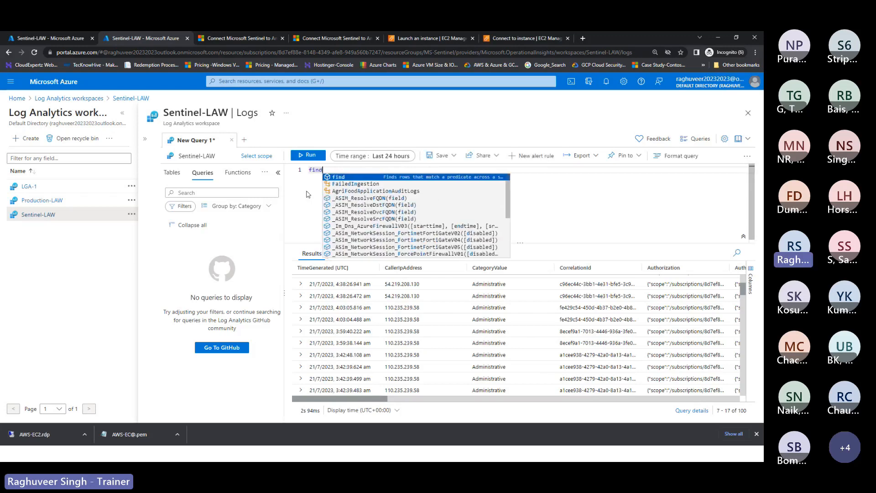
text( in )
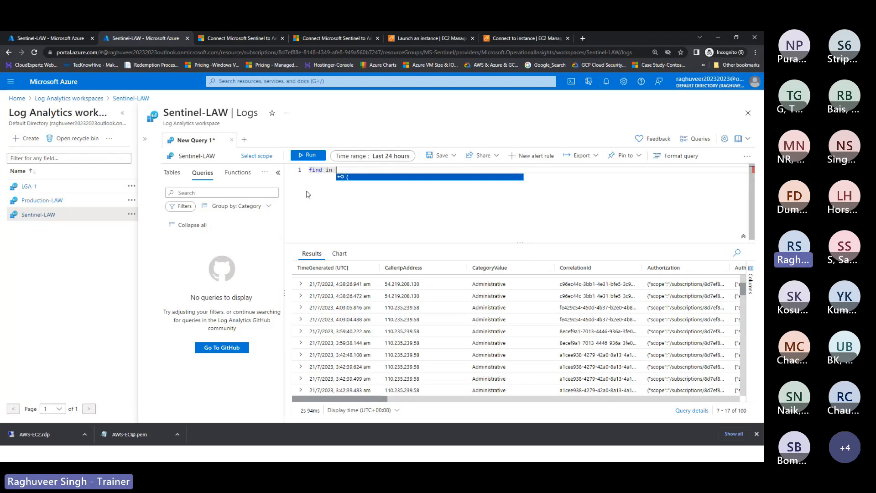
text((Syslog)
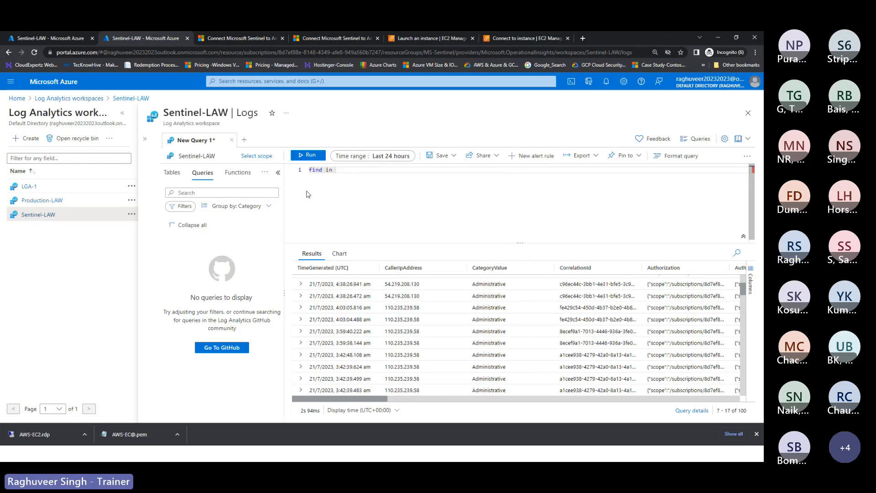
text(, event)
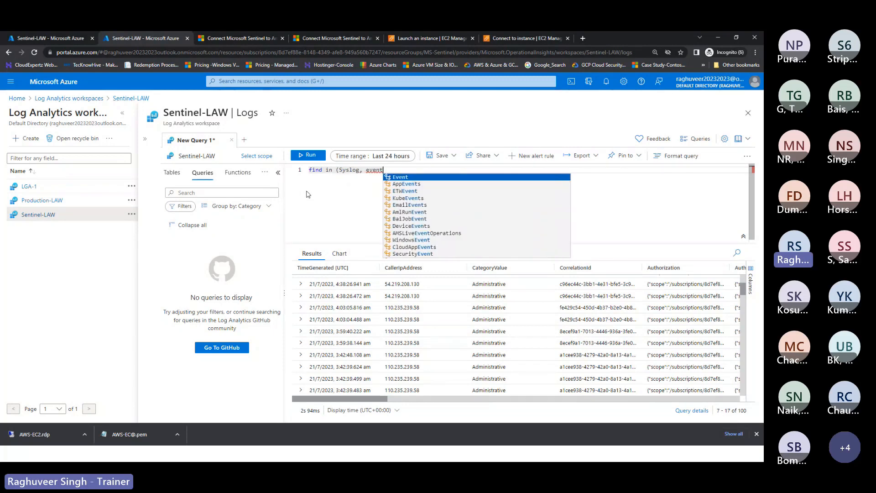
text() whe)
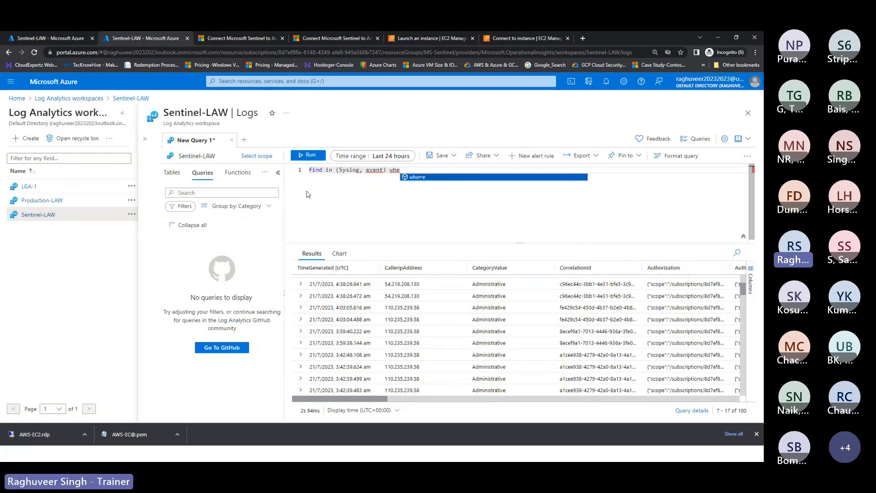
text(re com)
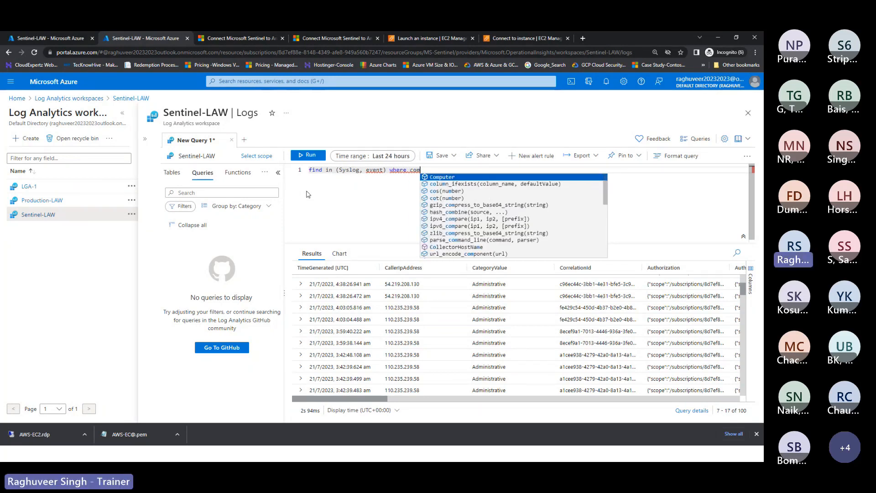
key(Tab)
text(contains "L)
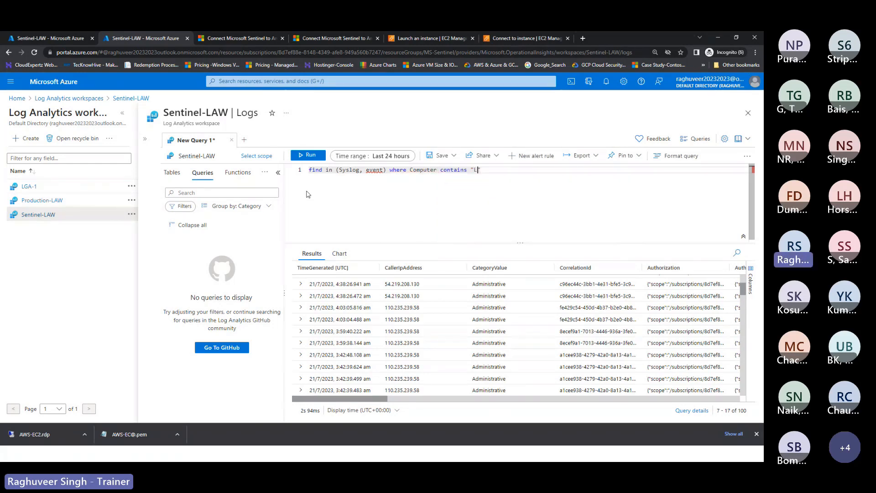
text(inux)
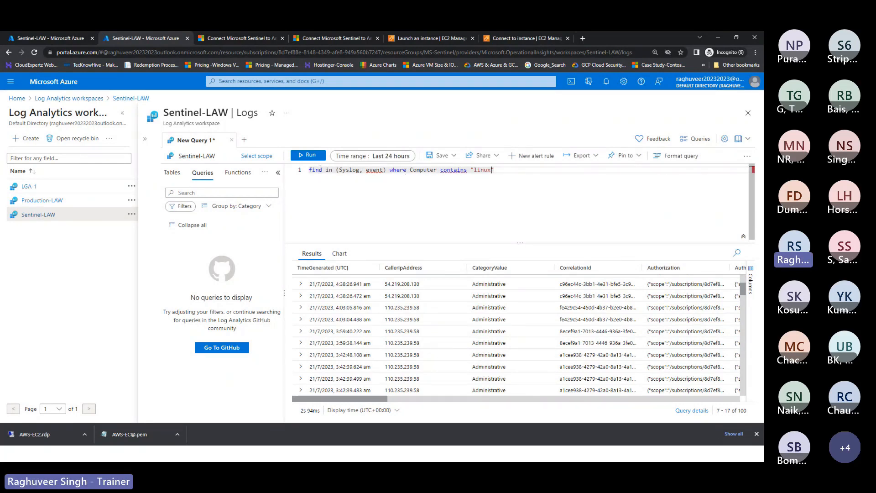
key(shift+Return)
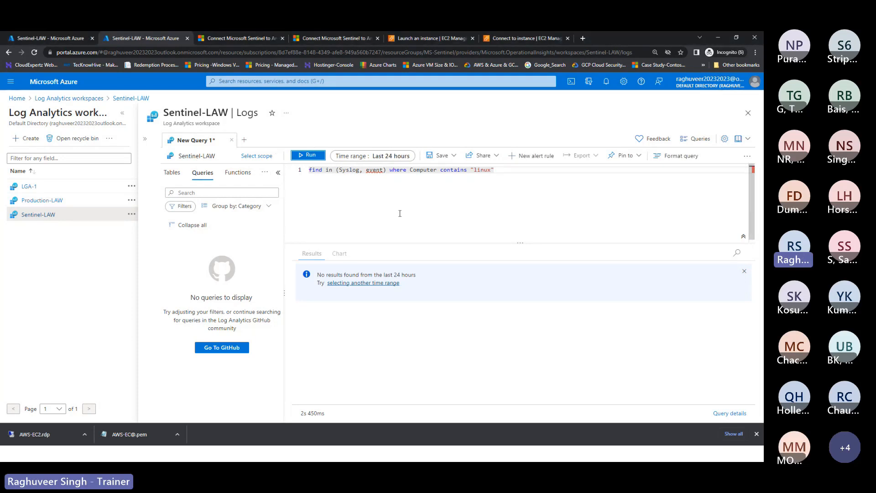
Step: Glance at the Tables and Queries lists, then clear the query editor
click(172, 173)
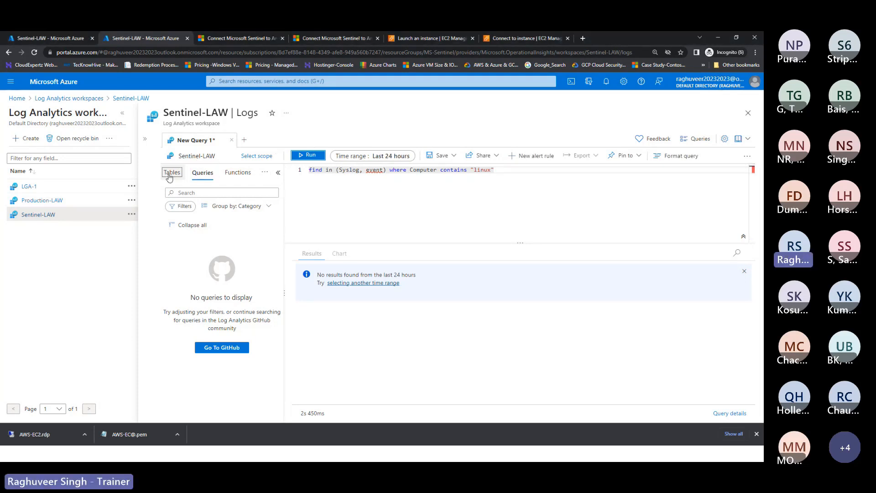
click(201, 172)
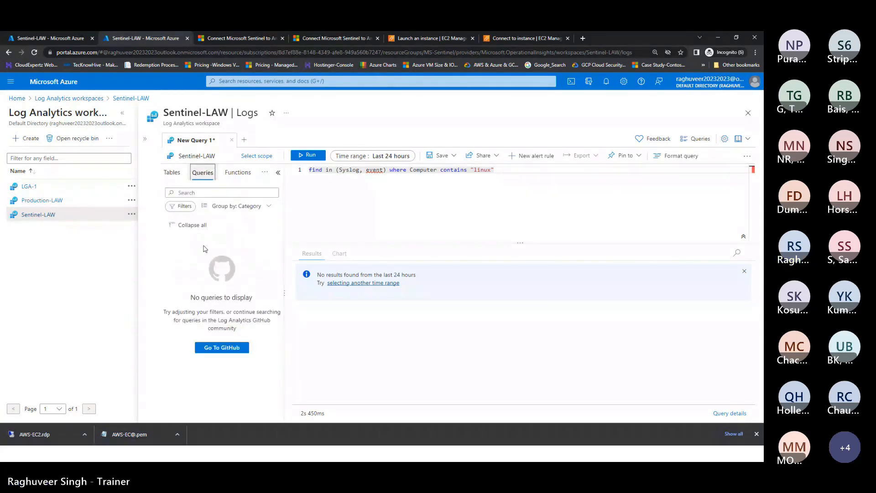
key(ctrl+a)
key(BackSpace)
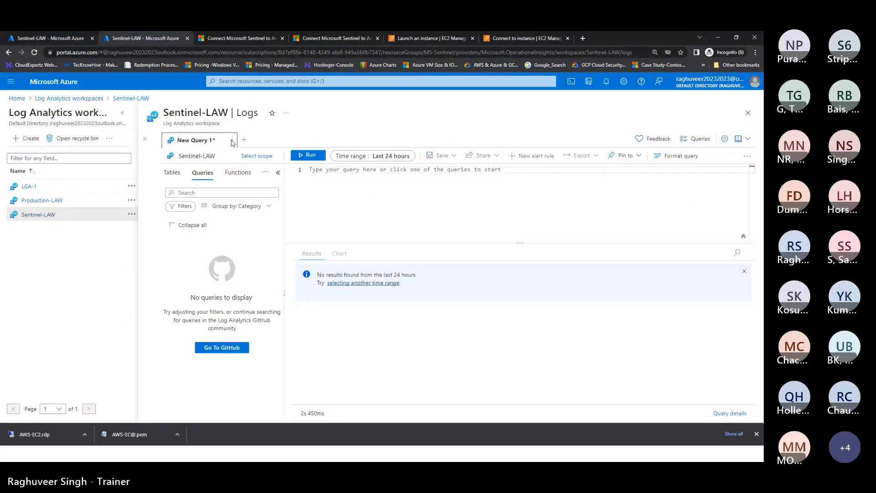
Step: Close Logs discarding unsaved edits, then reopen Logs from the Sentinel-LAW workspace
click(748, 113)
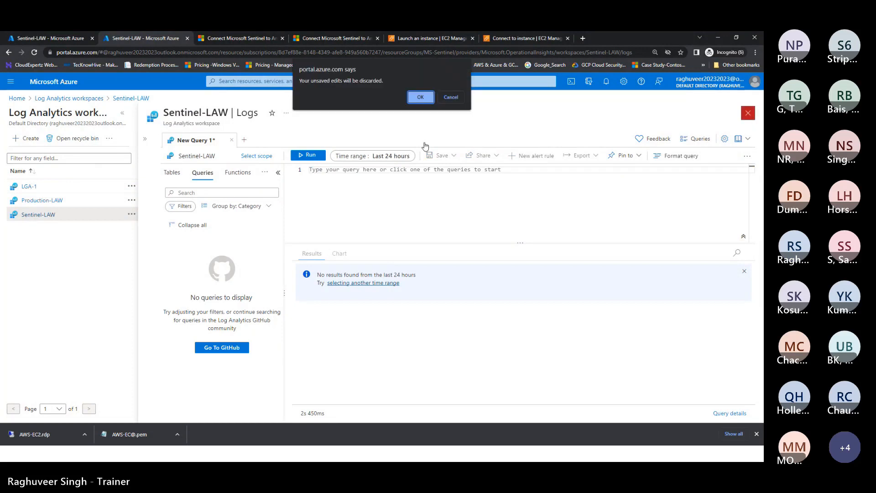
click(421, 94)
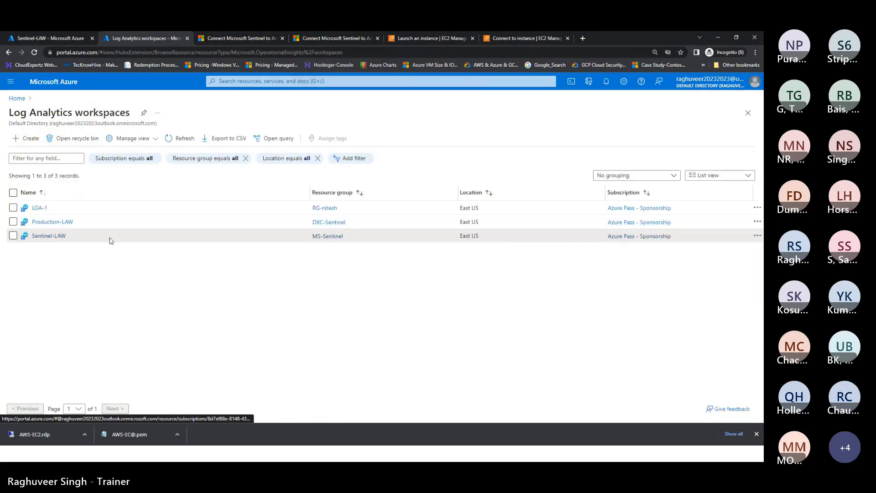
click(49, 236)
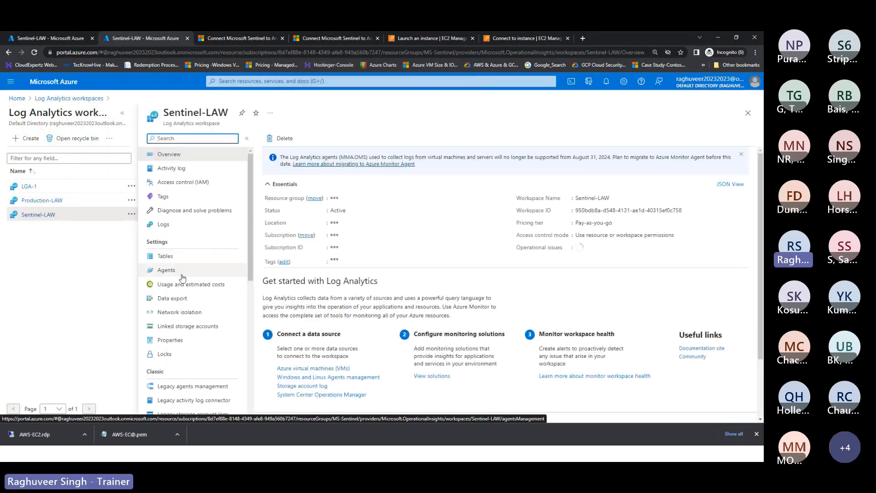
click(164, 224)
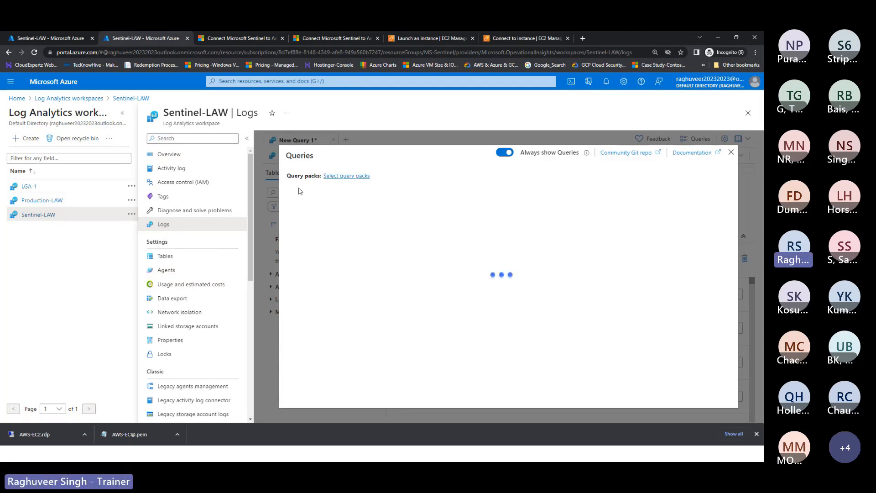
Step: Include the DefaultQueryPack in the example query library
click(357, 178)
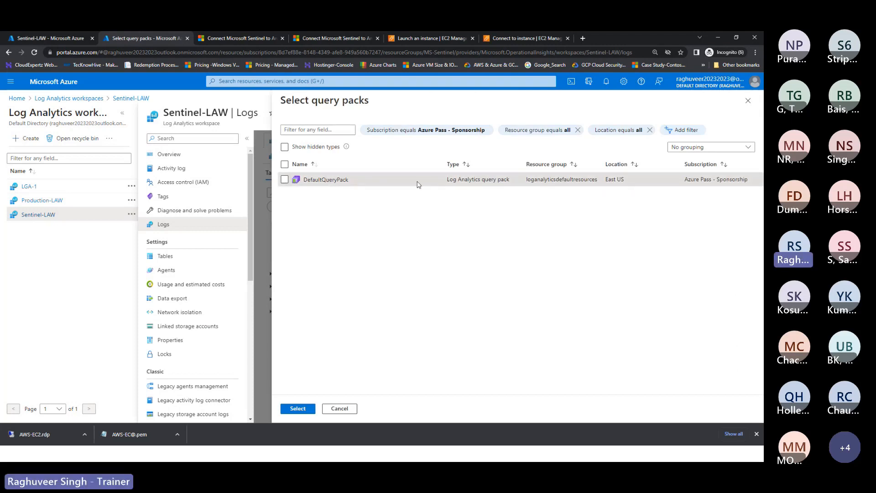
click(285, 180)
click(293, 410)
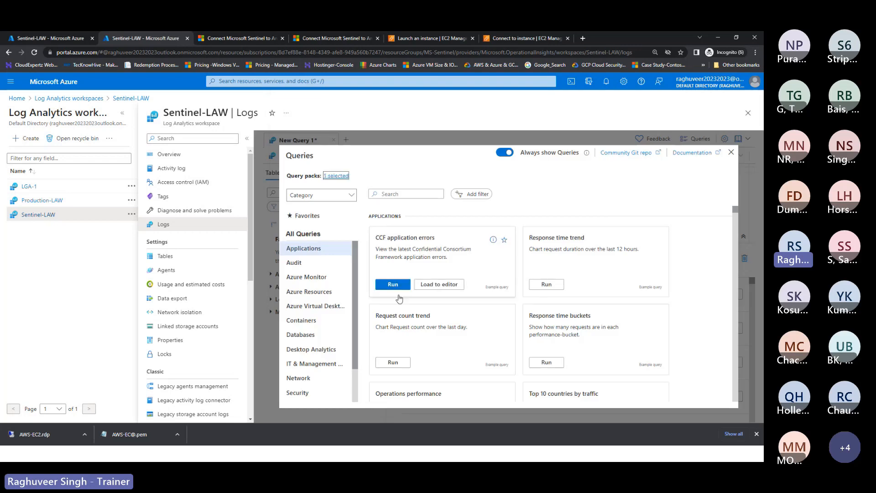
scroll(458, 298, down, 2)
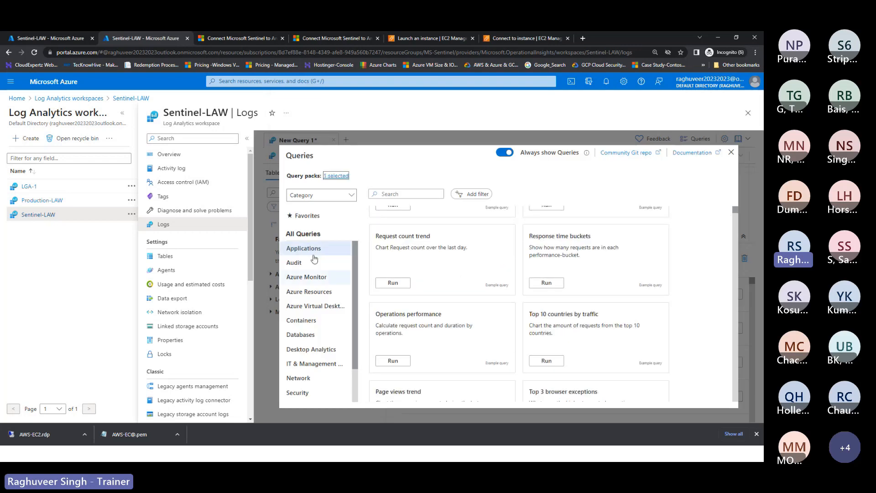
scroll(313, 325, down, 1)
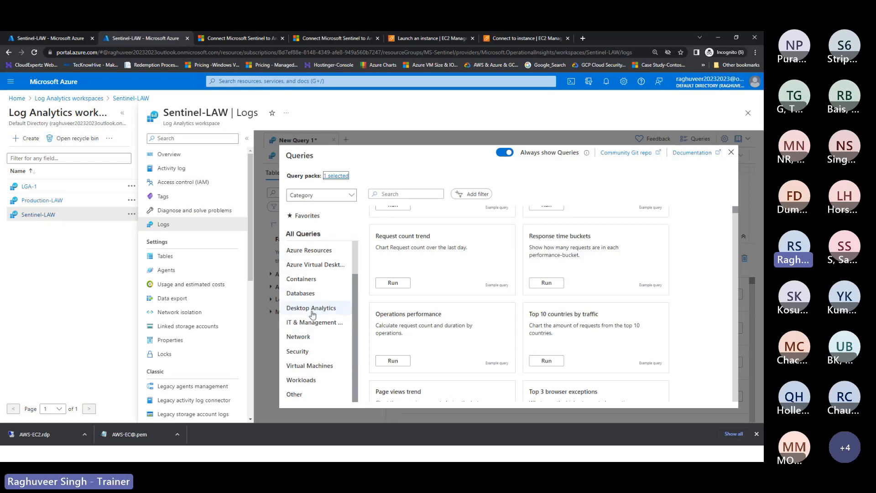
Step: Show the Virtual Machines example queries and scroll down to the Not reporting VMs card
click(310, 366)
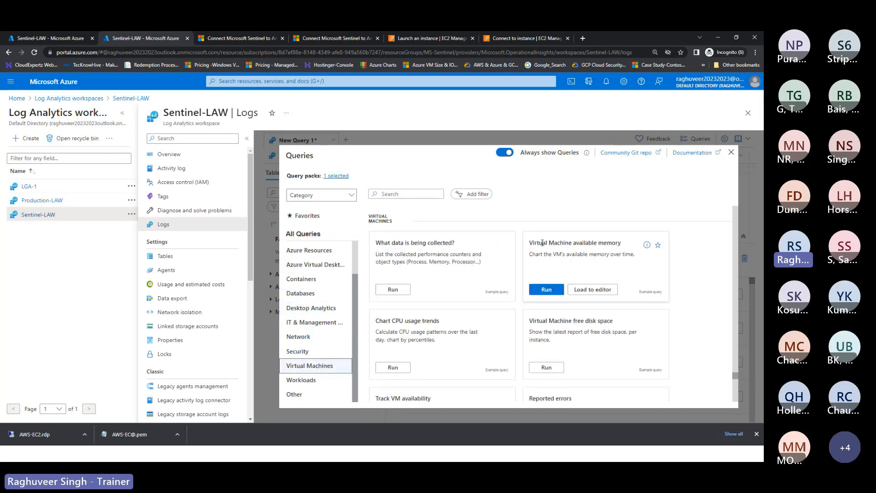
scroll(522, 352, down, 1)
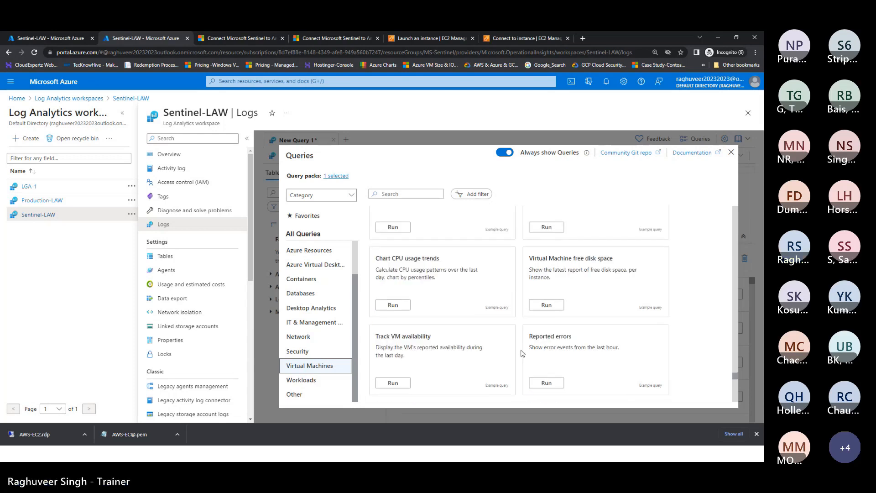
scroll(525, 349, down, 2)
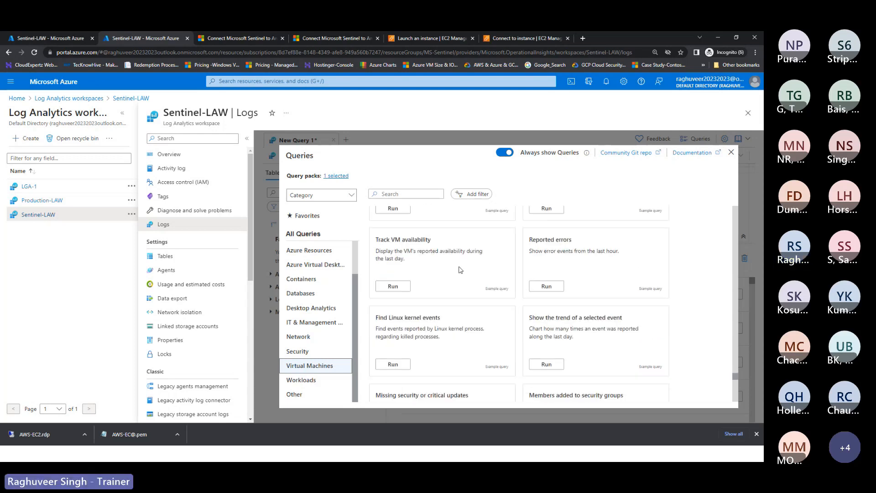
scroll(539, 341, down, 1)
scroll(547, 347, down, 2)
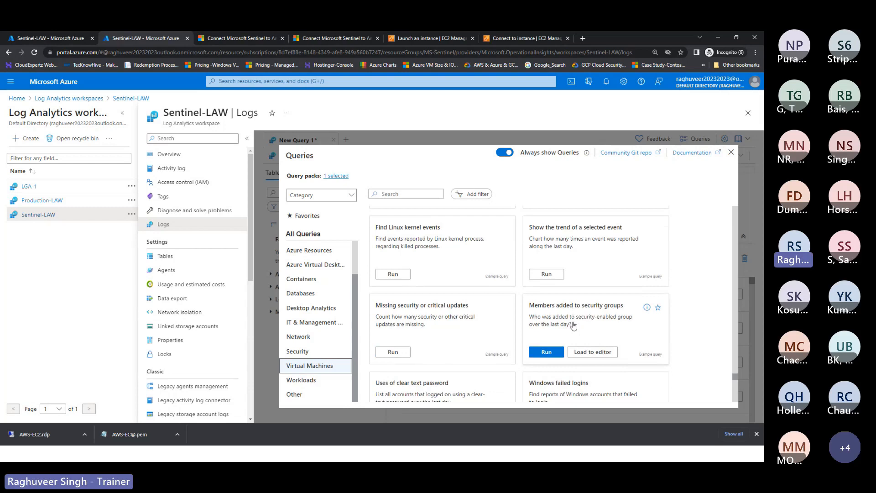
scroll(580, 347, down, 2)
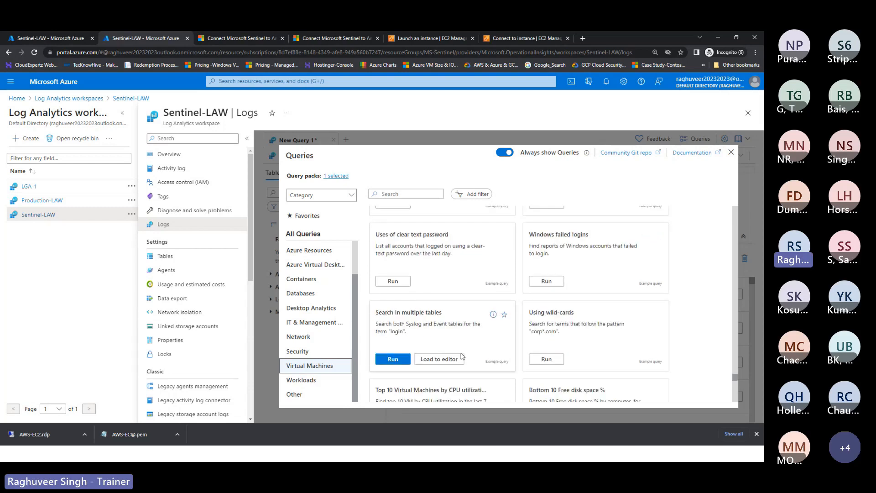
scroll(525, 347, down, 3)
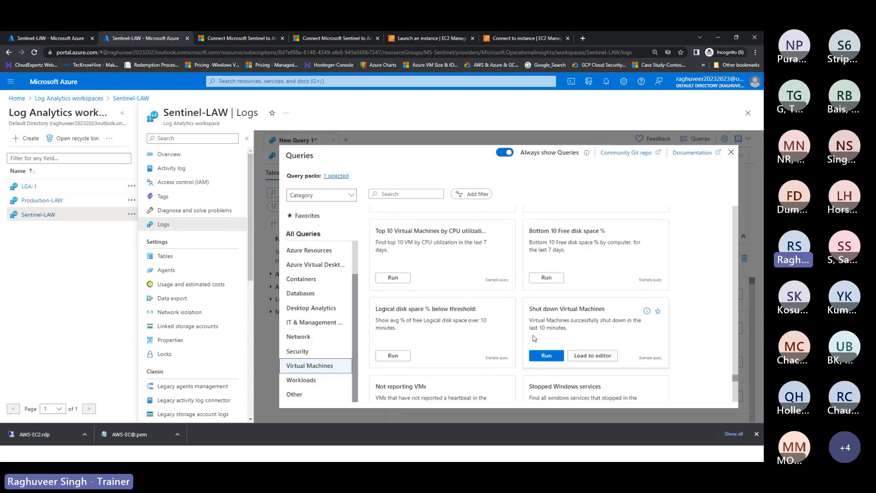
scroll(461, 342, down, 1)
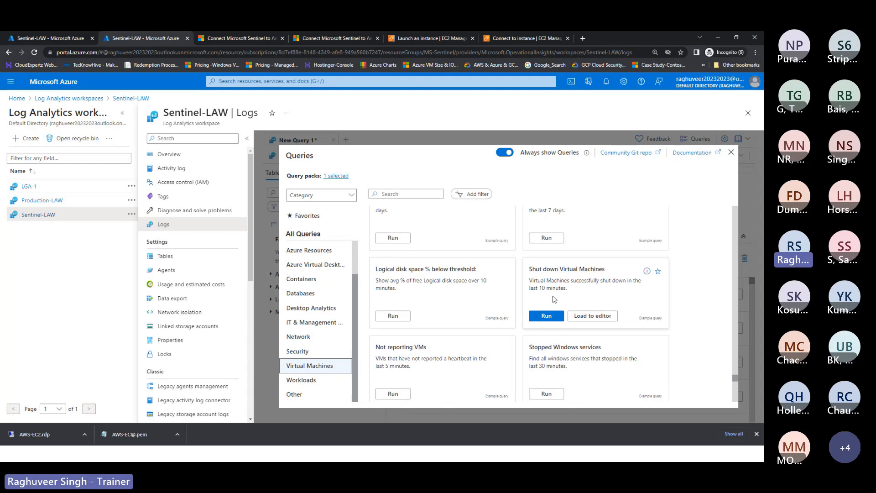
scroll(452, 302, down, 2)
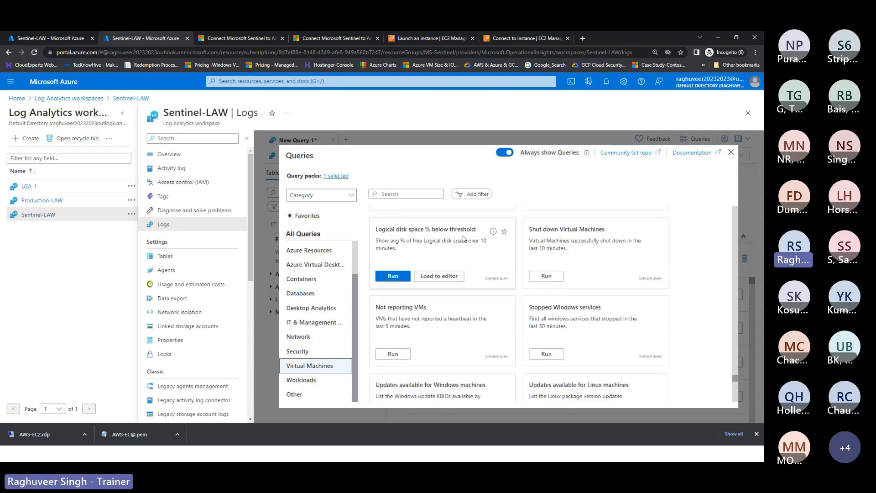
scroll(461, 281, down, 2)
scroll(402, 285, up, 2)
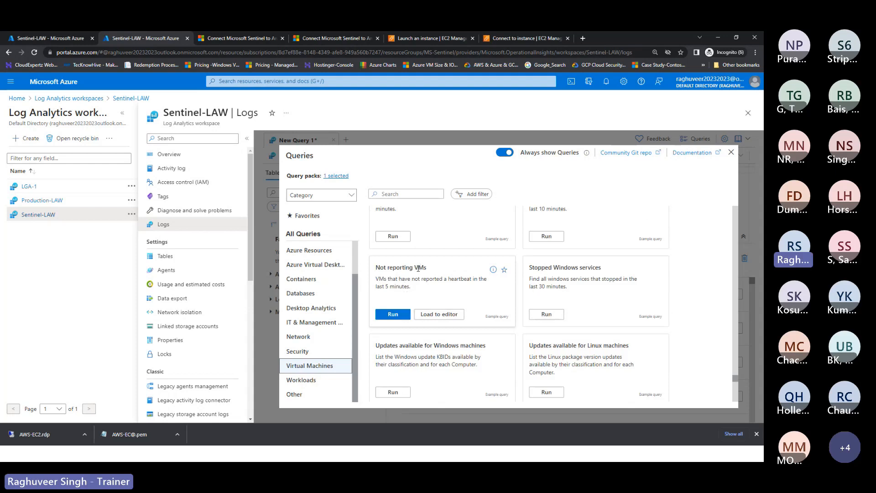
Step: Run Not reporting VMs and inspect the EC2 computer's LastCall time, 21/7/2023
click(390, 319)
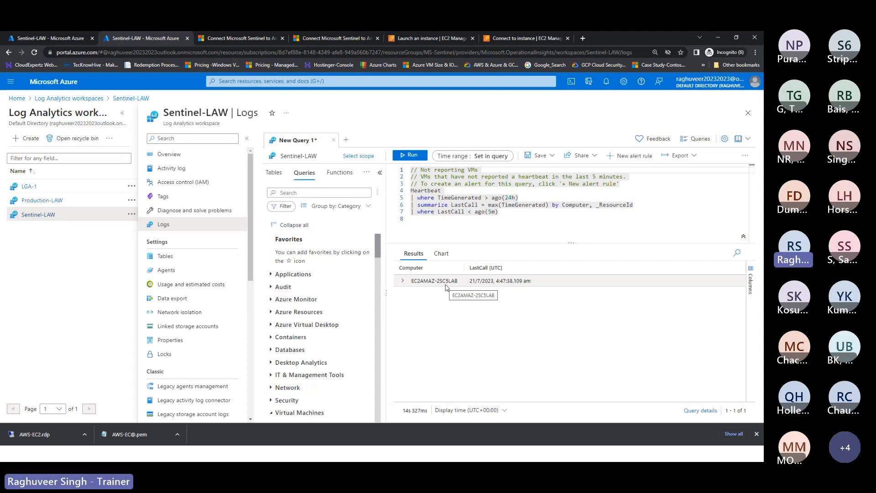
double_click(498, 284)
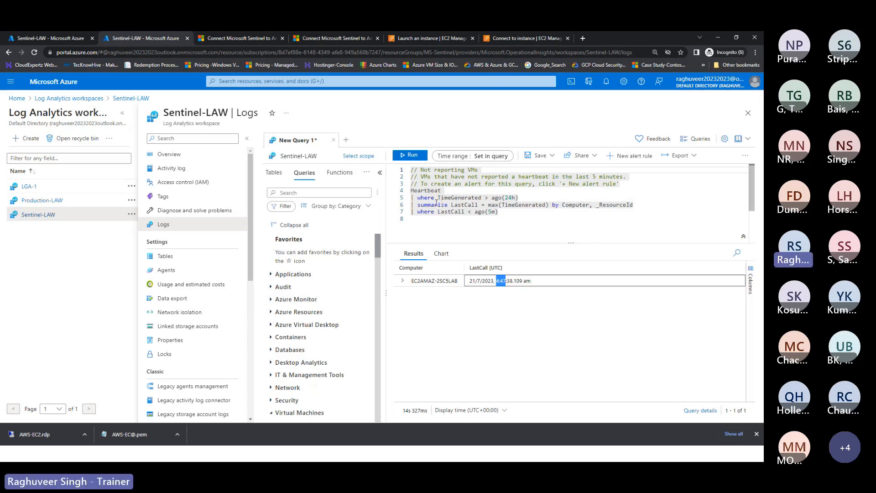
scroll(326, 286, down, 4)
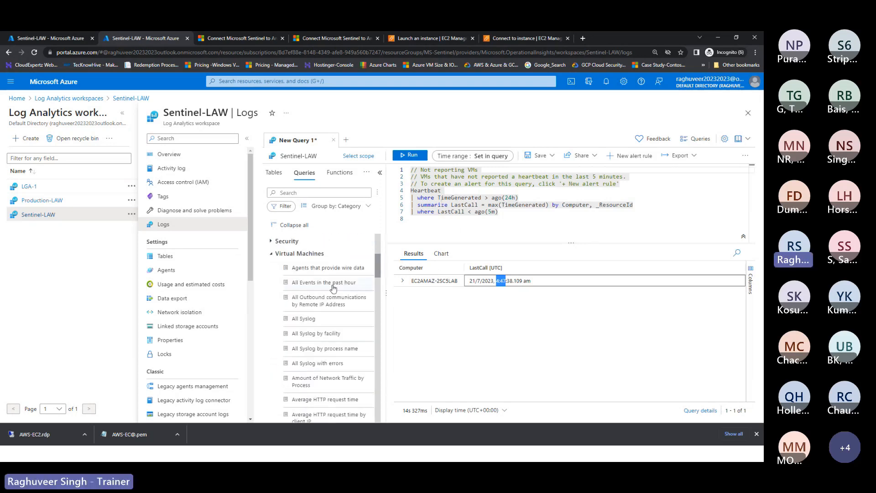
scroll(333, 288, up, 3)
scroll(292, 294, down, 3)
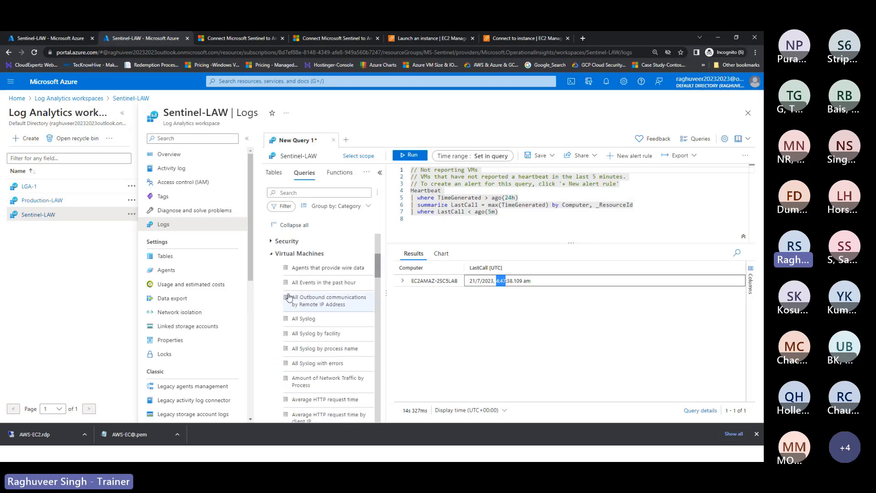
scroll(288, 297, up, 4)
Step: Flip between the Tables and Queries lists in the side pane and scroll through them
click(273, 174)
click(303, 173)
scroll(299, 305, down, 4)
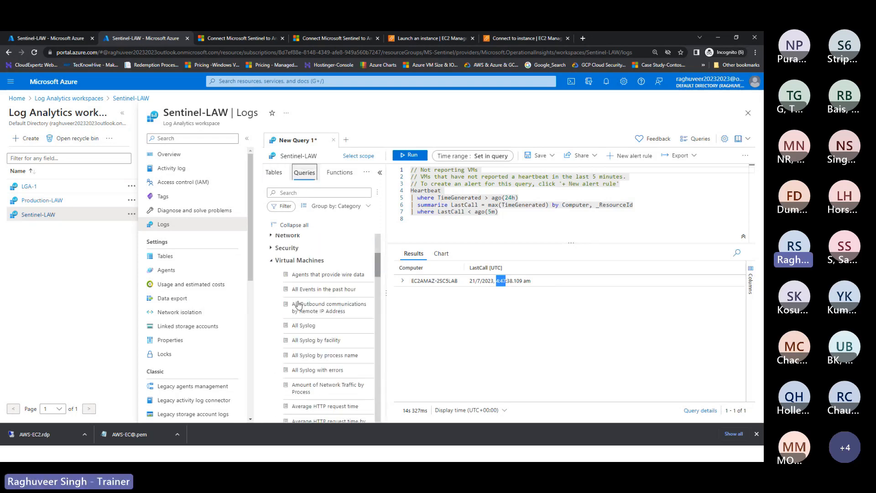
scroll(297, 305, up, 4)
scroll(288, 299, down, 3)
scroll(288, 299, up, 4)
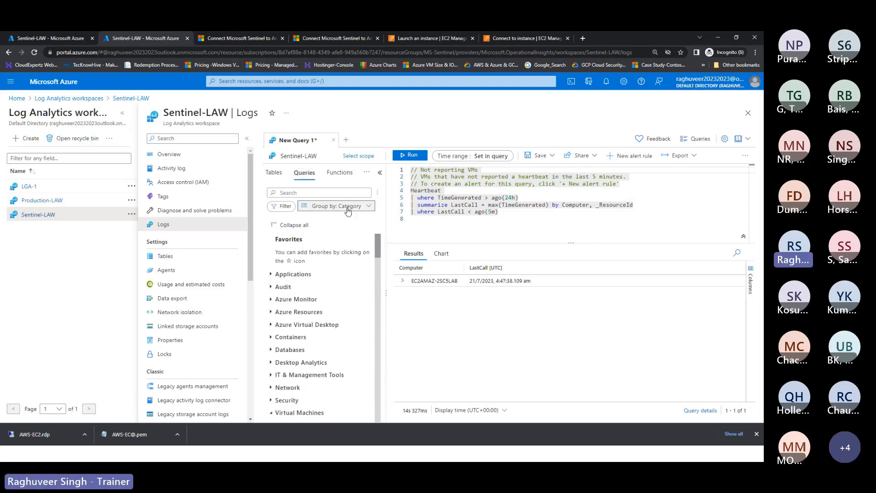
Step: Regroup the saved queries by Query type, then by Resource type
click(348, 210)
click(322, 234)
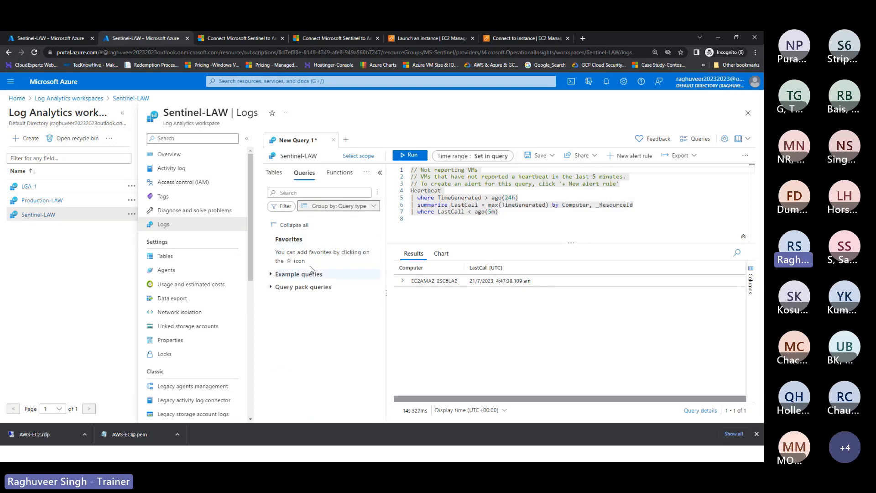
click(348, 206)
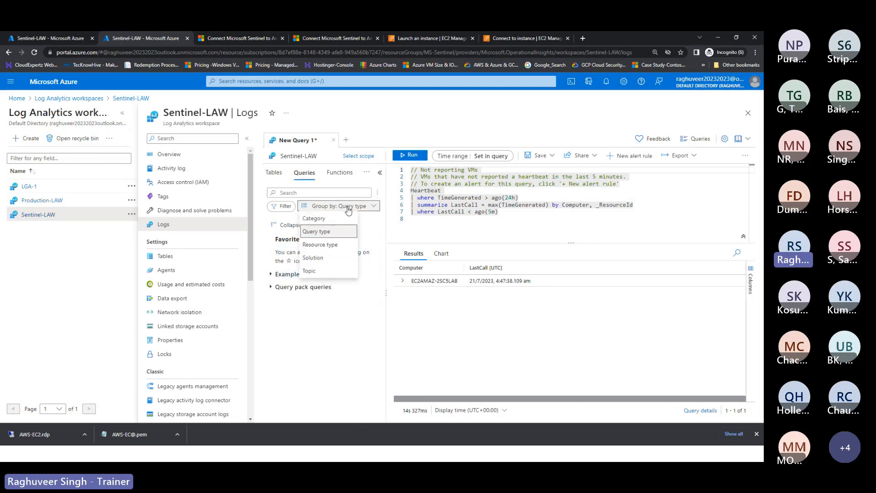
click(320, 245)
Step: Expand the Virtual machines group and load the Not reporting VMs query
scroll(307, 297, down, 10)
scroll(306, 304, down, 15)
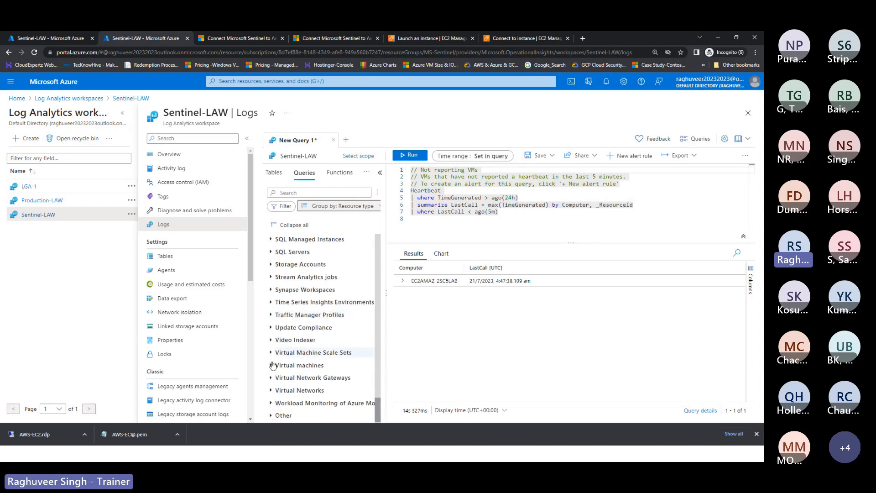
click(272, 365)
scroll(292, 363, down, 5)
scroll(304, 362, down, 5)
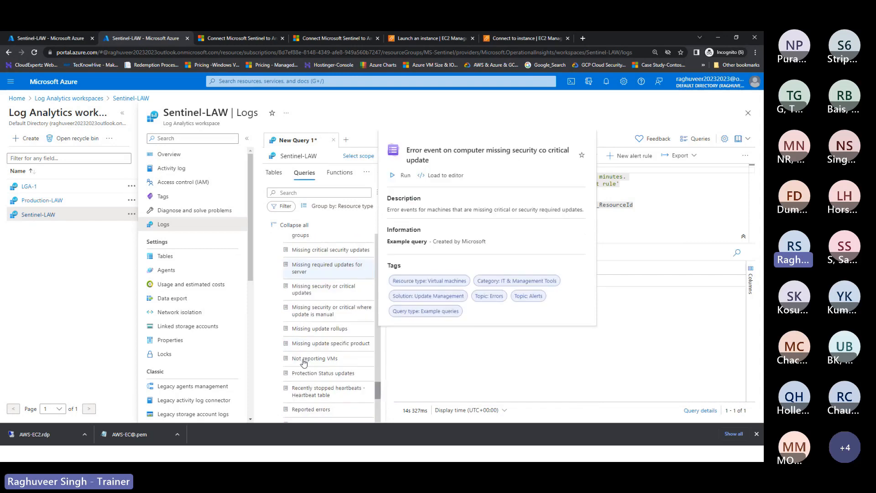
click(305, 359)
scroll(298, 356, up, 1)
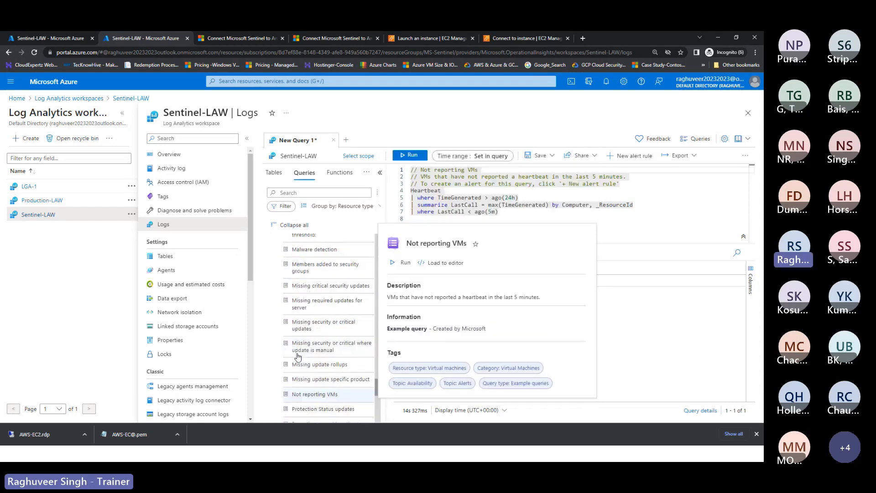
scroll(298, 357, up, 5)
Step: Group the saved queries by Solution and expand LogManagement
click(336, 205)
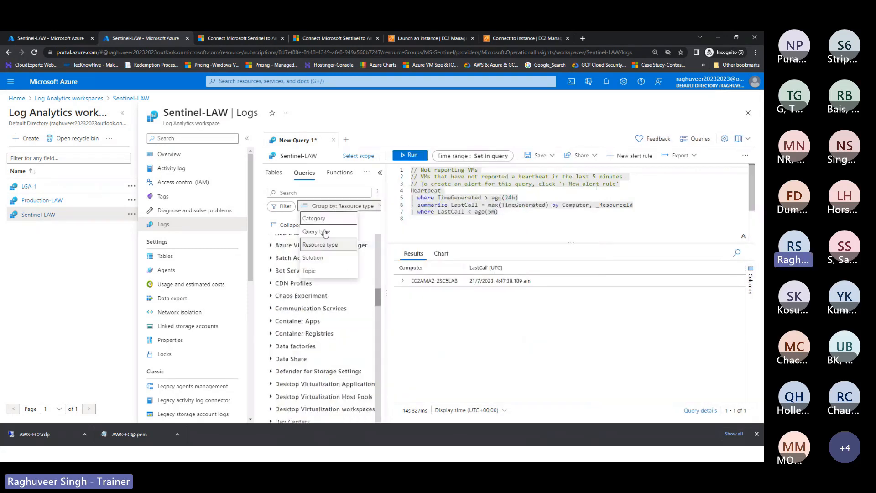
click(310, 258)
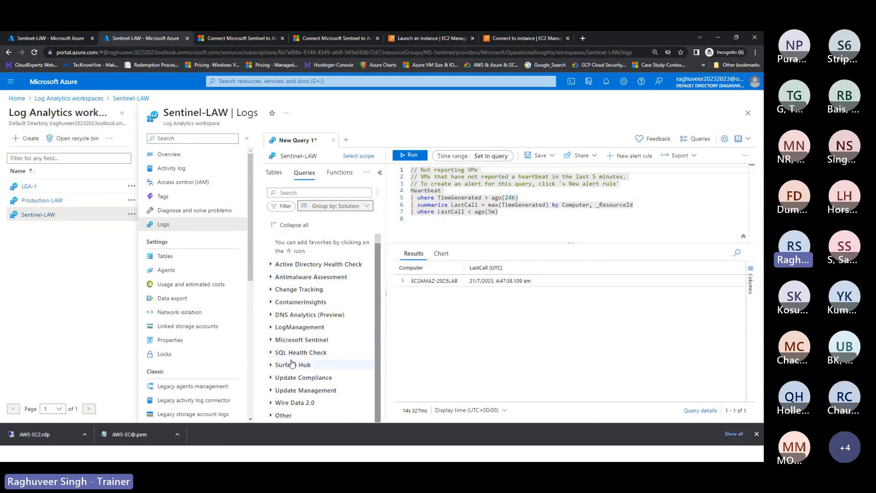
scroll(295, 352, up, 1)
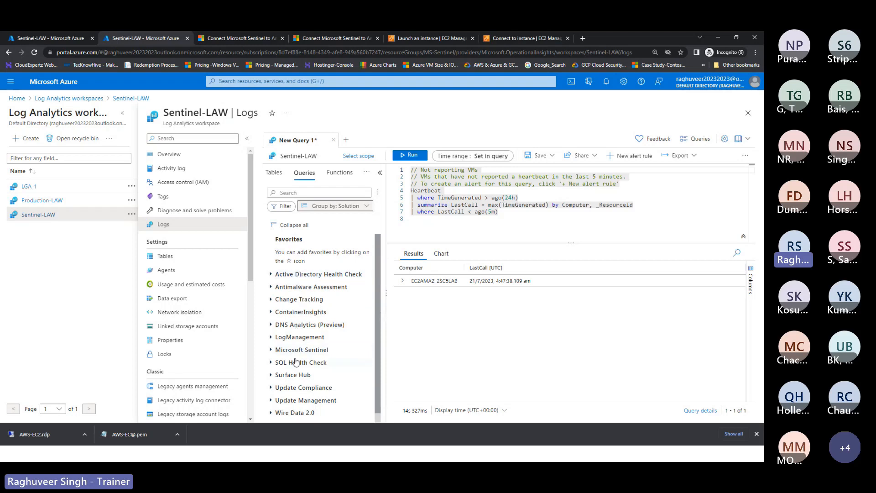
scroll(295, 330, down, 1)
click(269, 329)
Step: Expand the Microsoft Sentinel queries and pick All AWS CloudTrail events
scroll(303, 345, down, 5)
scroll(308, 347, down, 3)
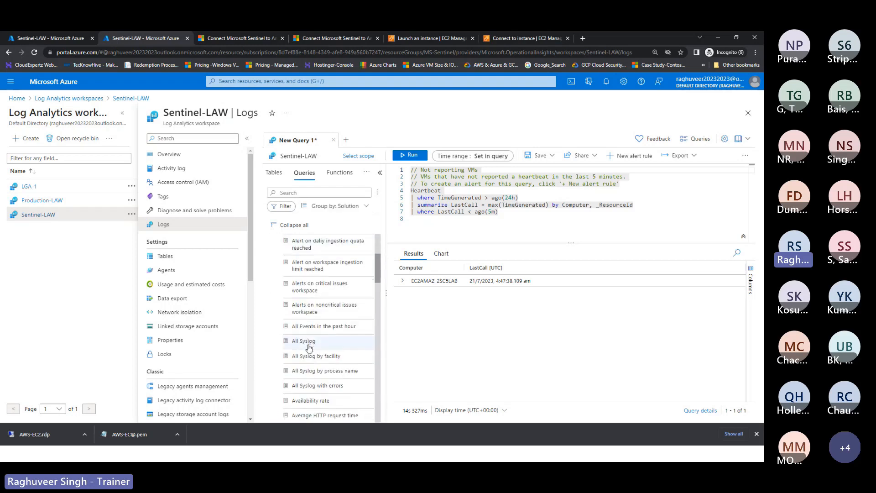
scroll(315, 338, down, 8)
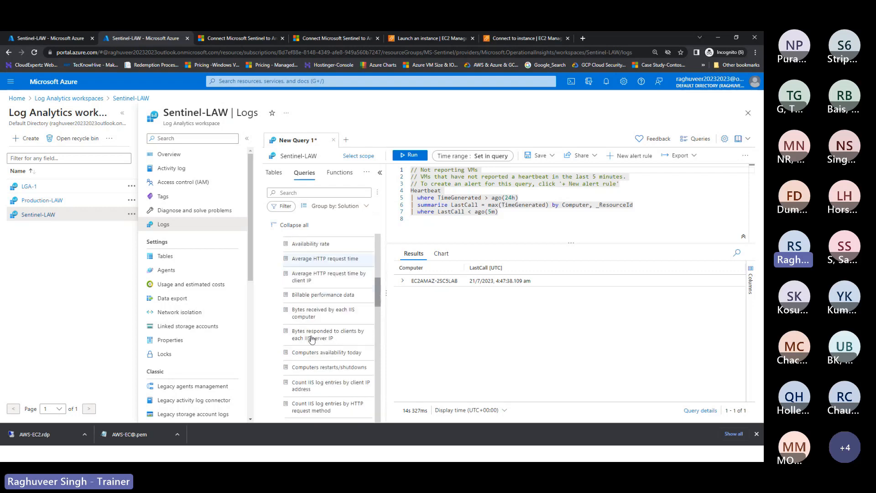
scroll(319, 338, down, 6)
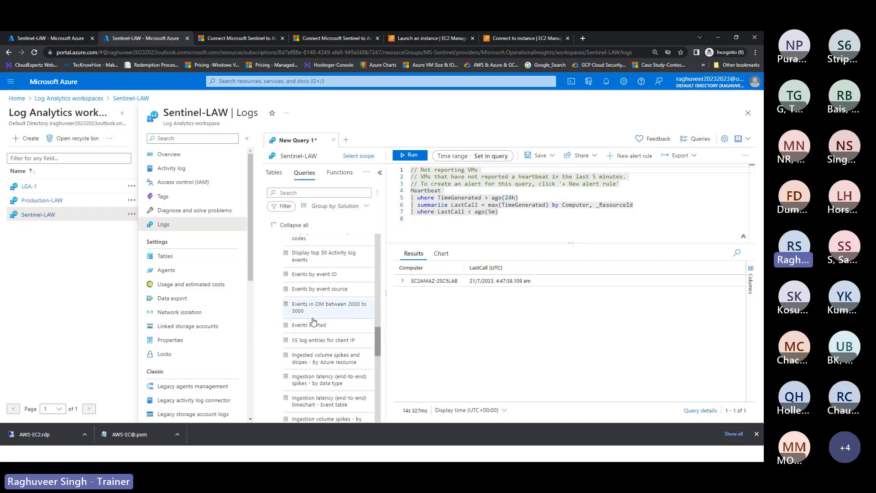
scroll(314, 322, down, 8)
scroll(317, 311, down, 3)
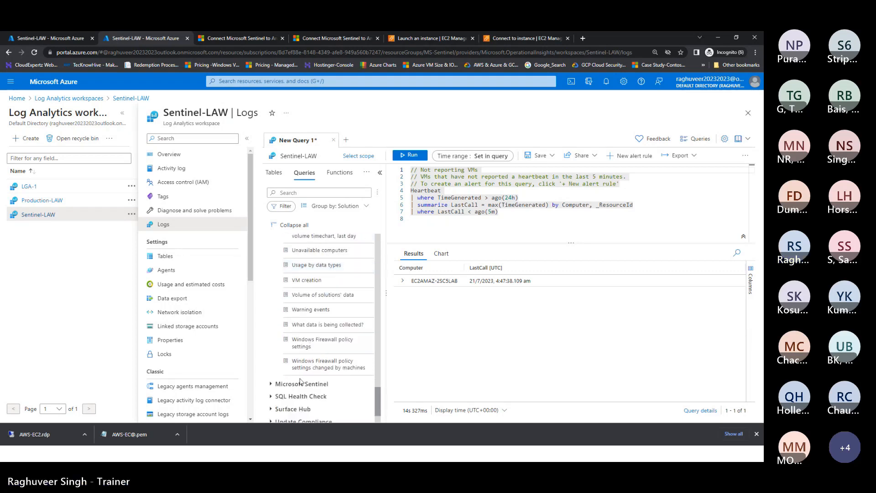
scroll(310, 347, down, 2)
click(272, 339)
scroll(305, 353, down, 3)
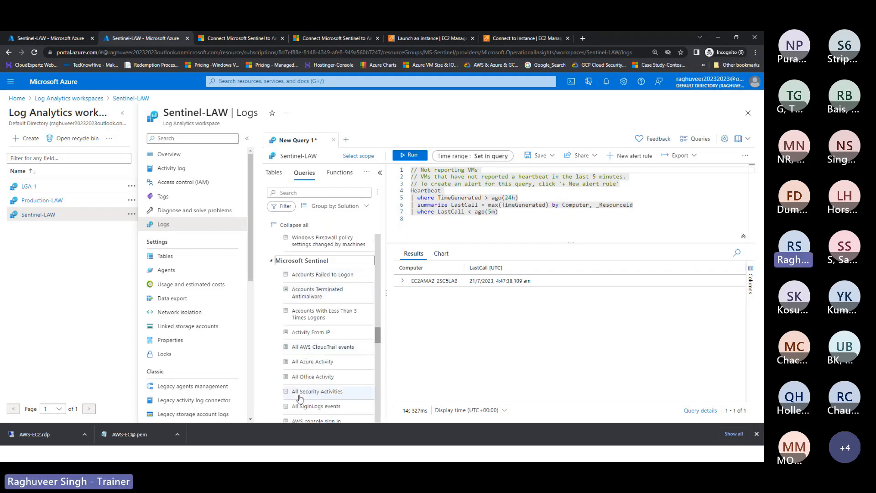
click(305, 350)
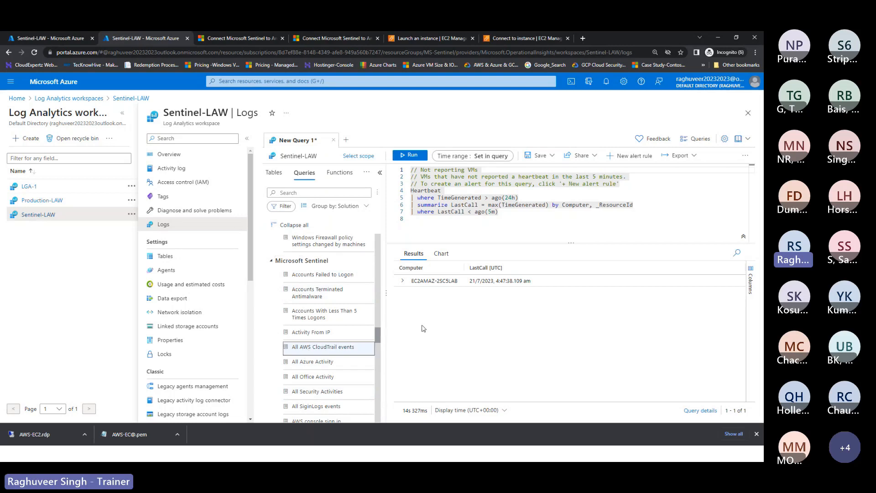
Step: Replace the old Heartbeat query with the All AWS CloudTrail events query and run it
double_click(331, 350)
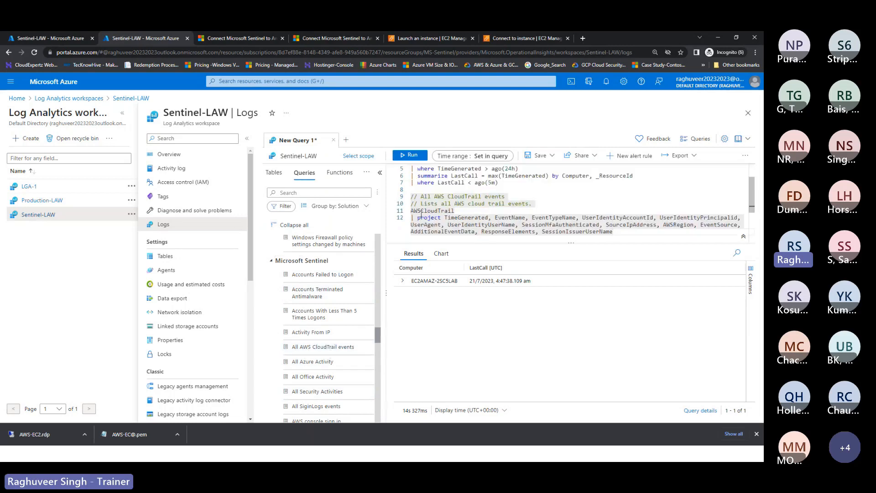
drag(501, 184, 388, 137)
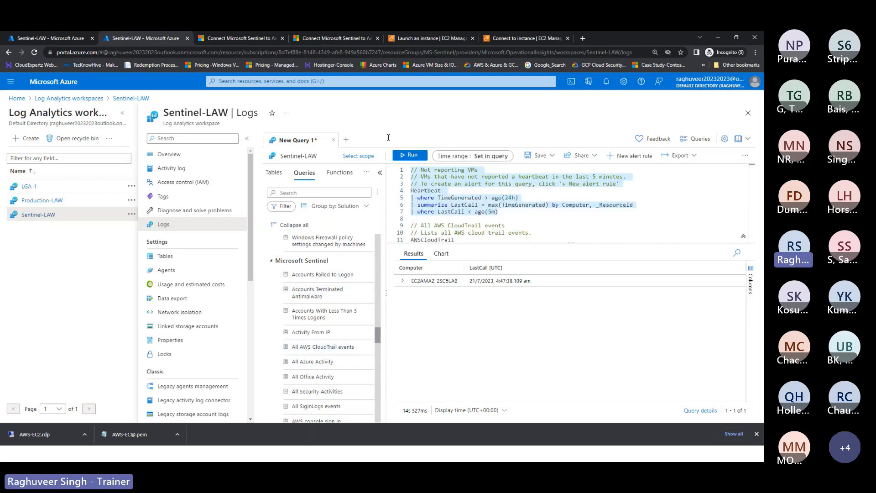
key(BackSpace)
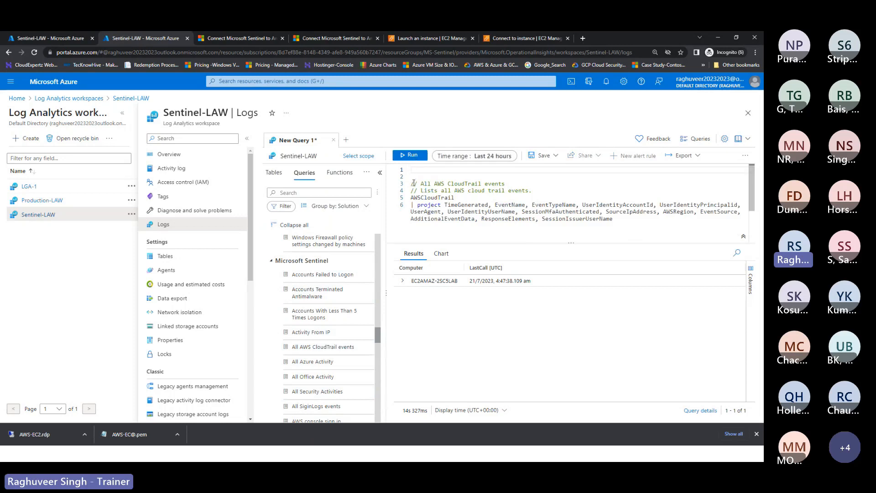
click(411, 183)
key(BackSpace)
key(BackSpace)
click(409, 160)
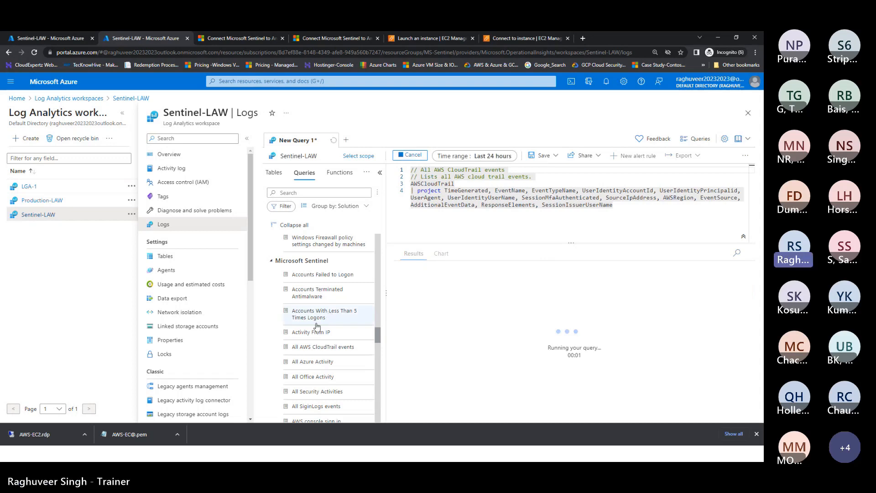
Step: Browse the returned AwsApiCall records, then bring up the Time range choices
scroll(313, 365, down, 3)
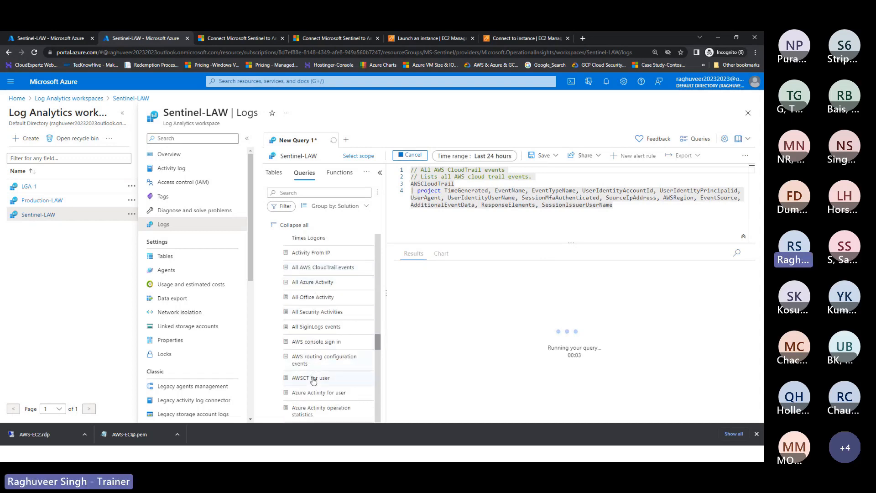
mouse_move(315, 362)
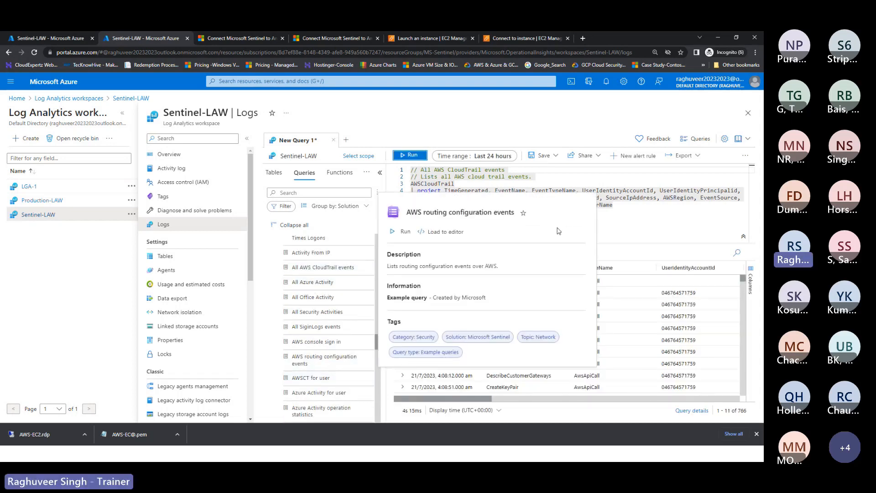
scroll(462, 300, down, 3)
scroll(556, 302, down, 7)
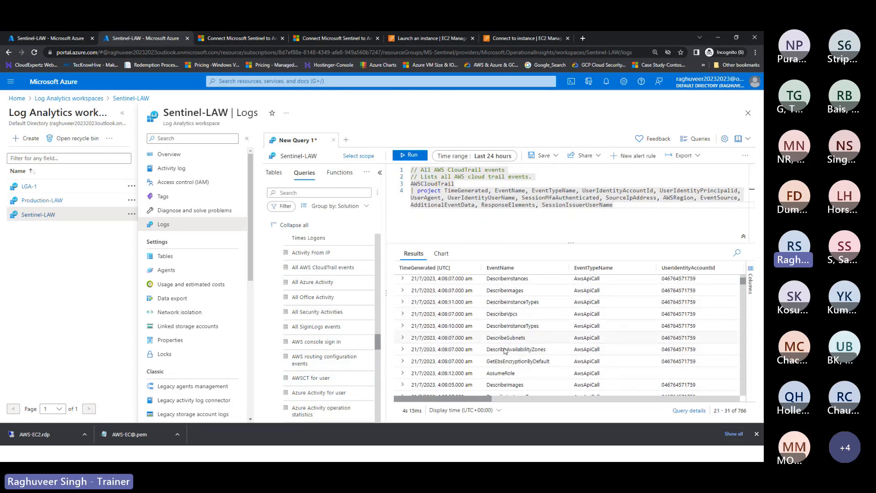
scroll(571, 369, down, 3)
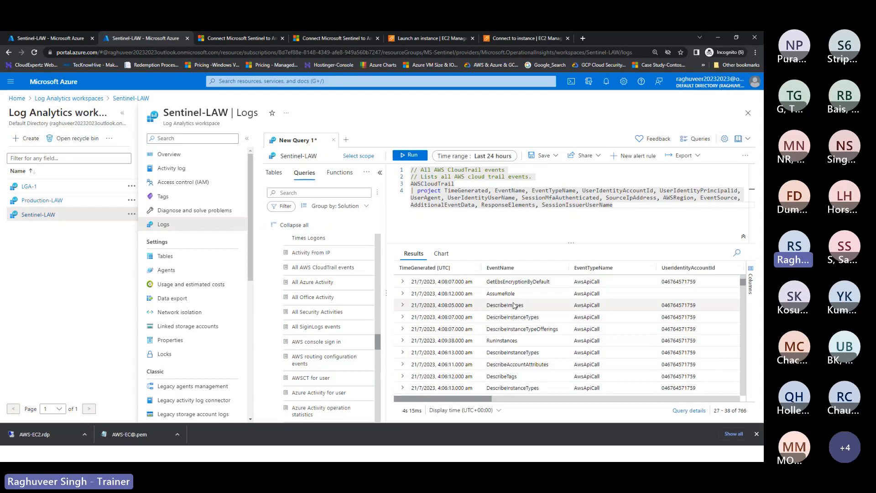
scroll(571, 369, down, 9)
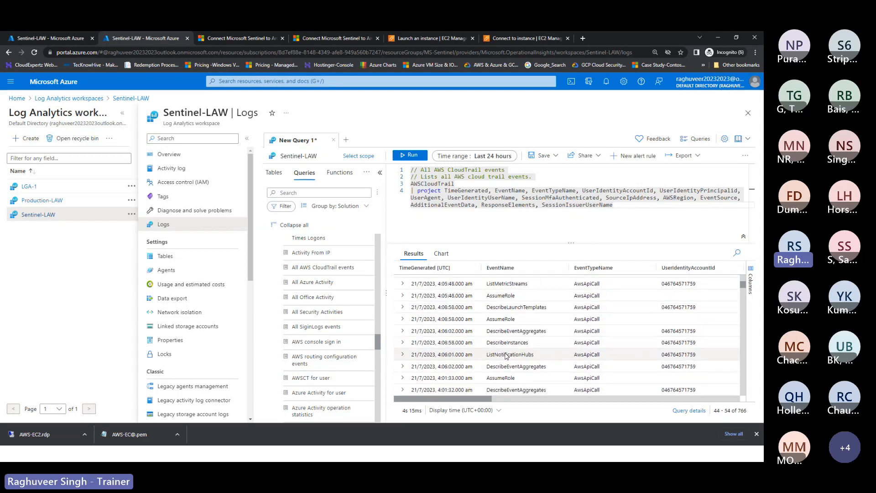
scroll(715, 371, down, 2)
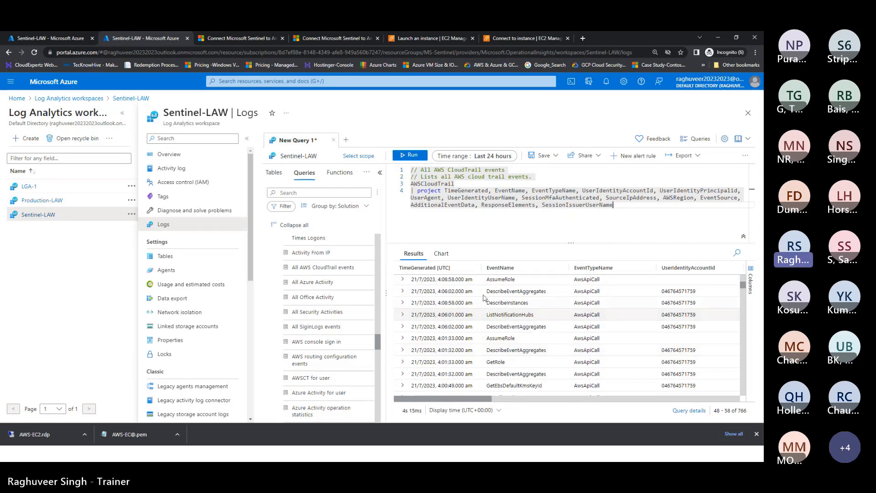
scroll(474, 325, down, 8)
scroll(446, 323, down, 10)
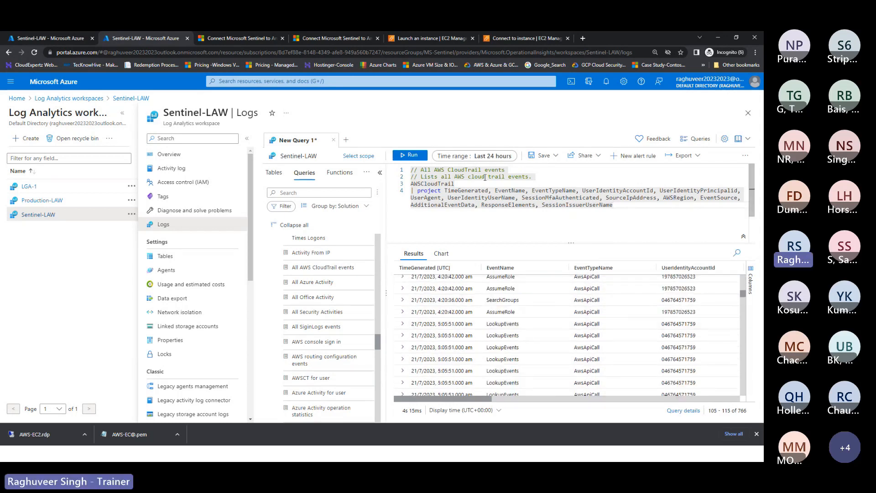
click(492, 156)
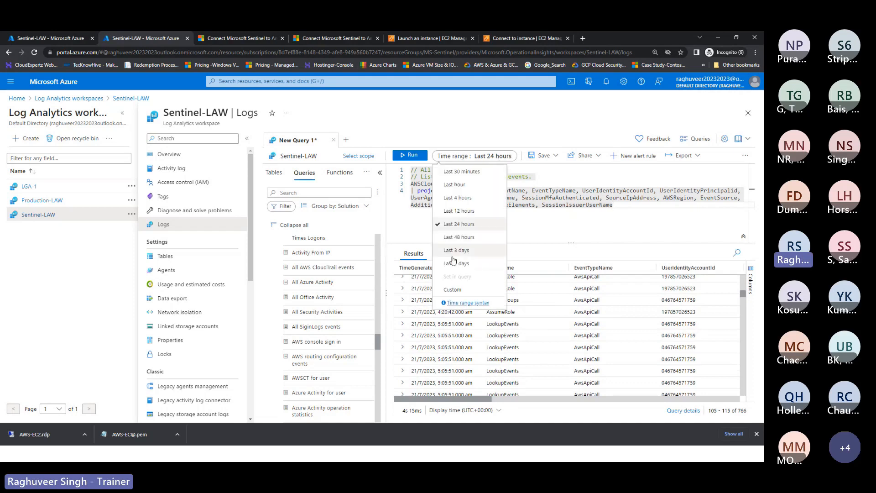
Step: Rerun the CloudTrail query over Last 7 days and scroll the 766 AwsApiCall results
click(456, 263)
click(421, 155)
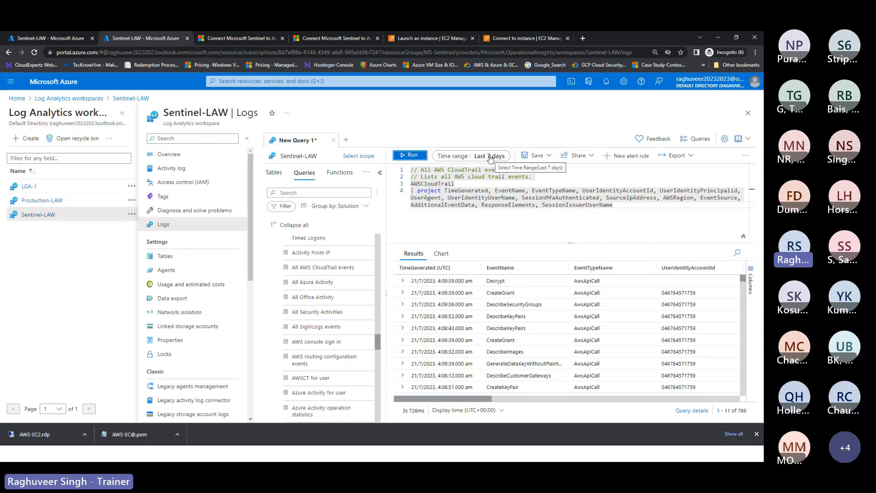
scroll(469, 338, down, 4)
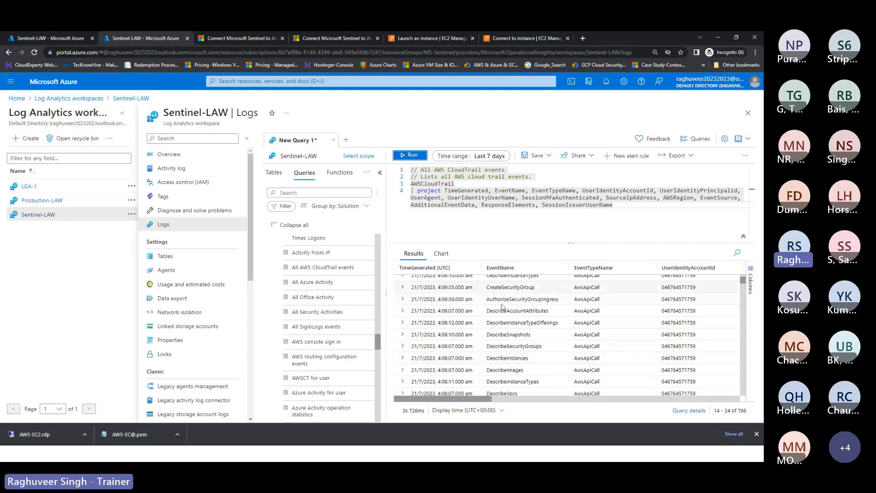
scroll(468, 333, down, 5)
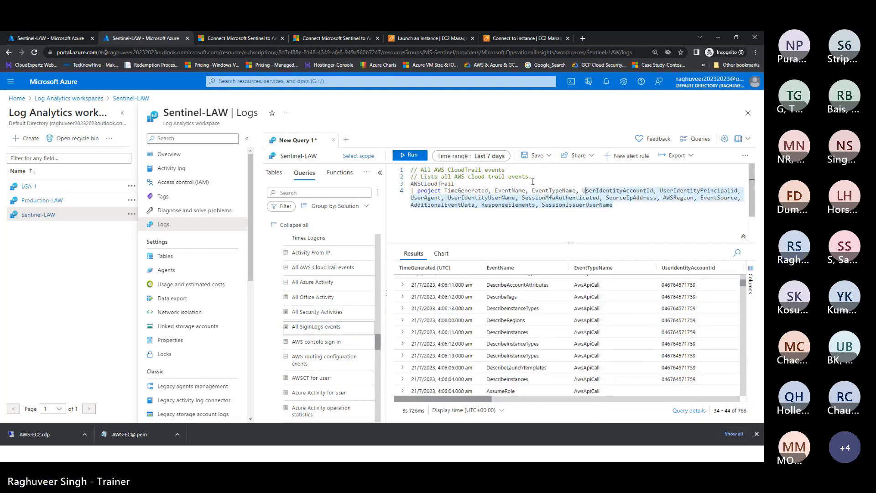
Step: Swap in the All SiginLogs events example query and run it, returning 62 sign-ins
key(Delete)
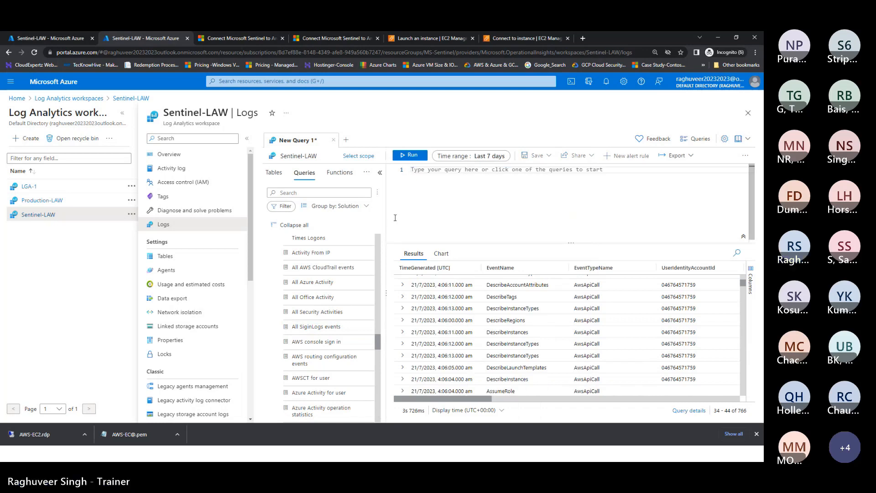
double_click(318, 328)
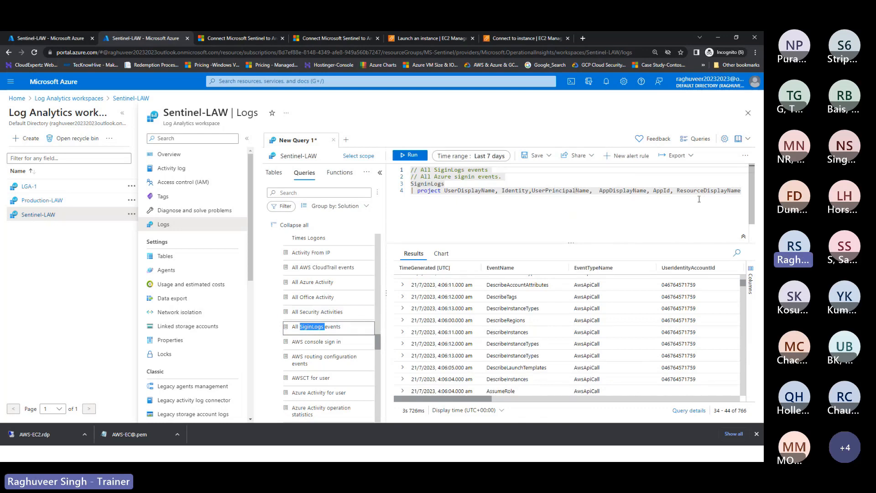
click(404, 158)
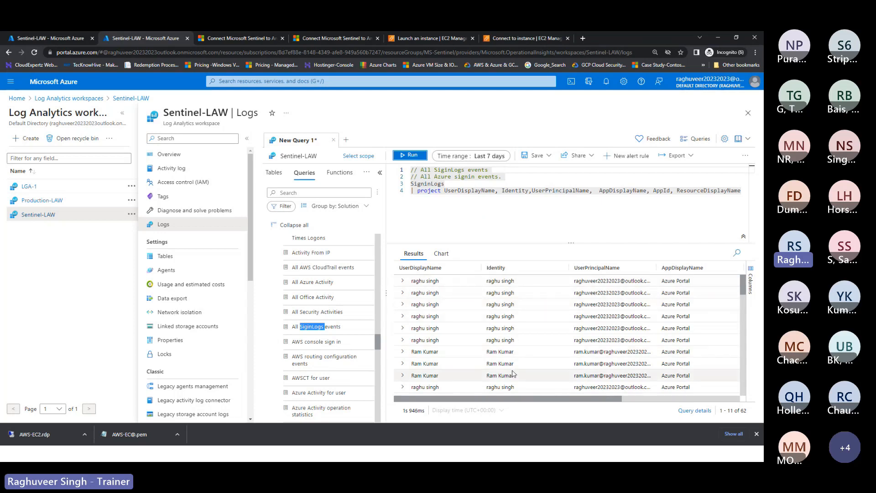
scroll(513, 374, down, 2)
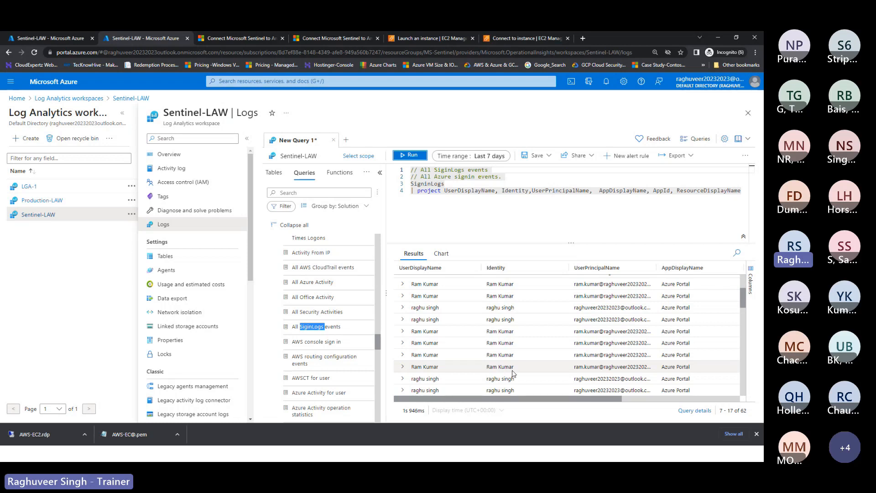
Step: Select user display names in the sign-in results and scroll across the columns
click(413, 334)
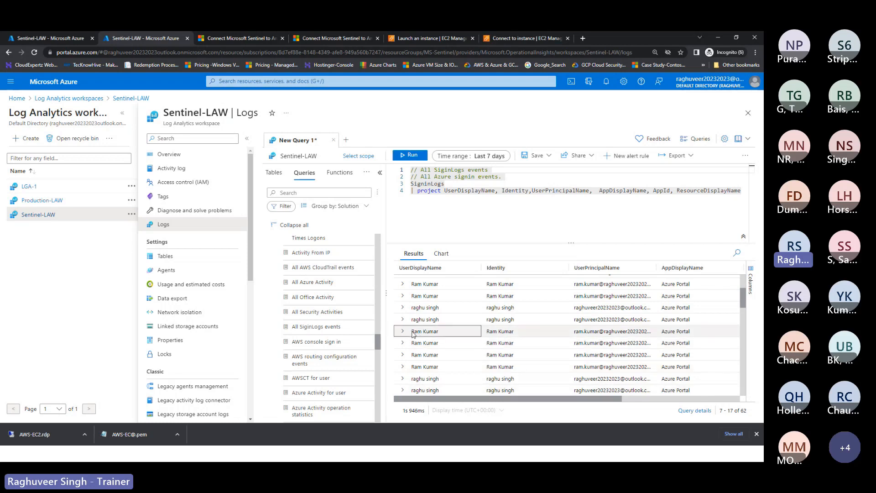
drag(412, 343, 445, 369)
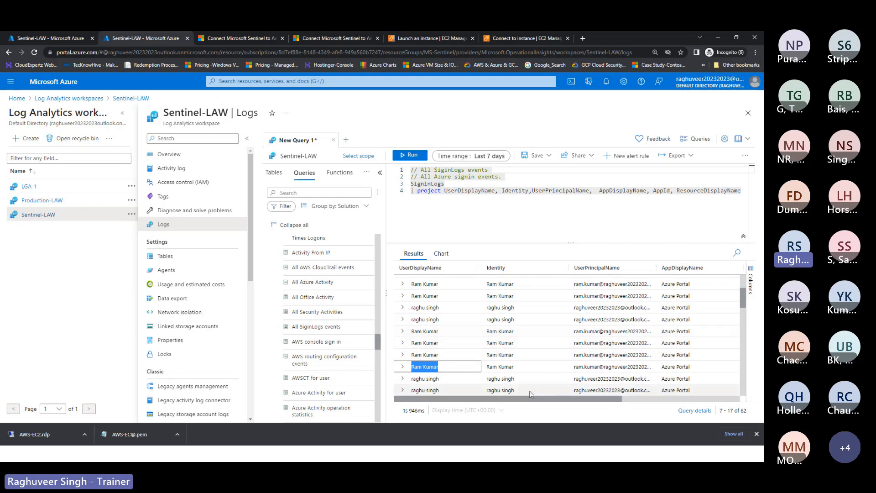
scroll(525, 379, right, 4)
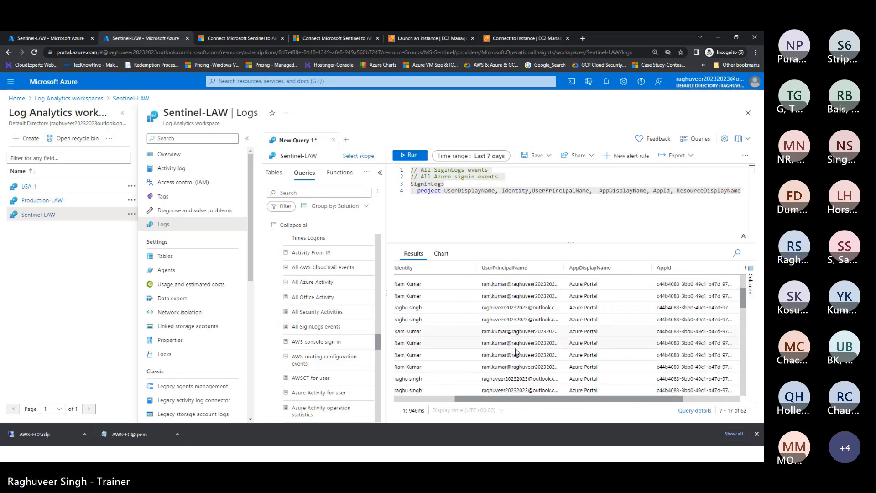
drag(609, 400, 666, 401)
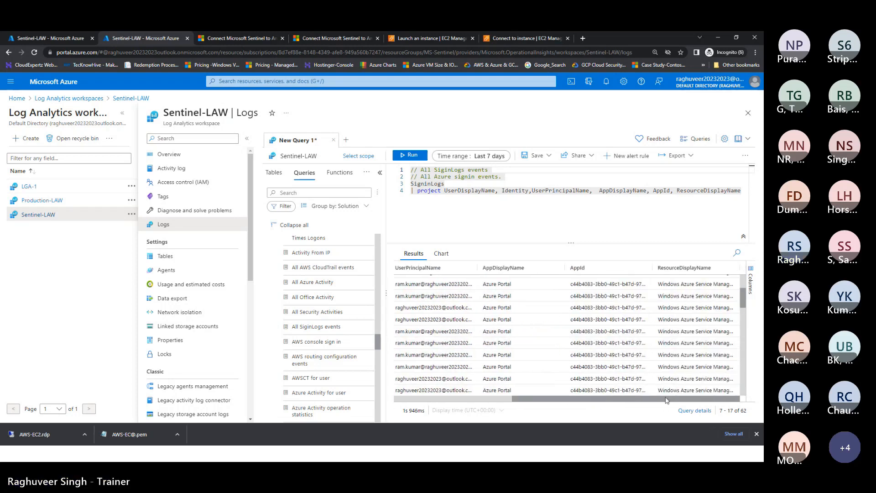
scroll(312, 309, up, 3)
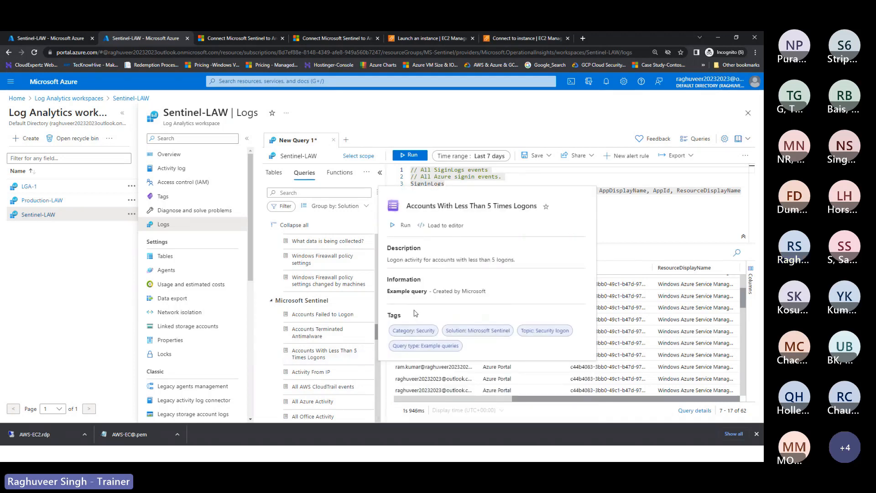
Step: Clear the editor and load All Azure Activity, projecting Caller, OperationName and ActivityStatus
scroll(303, 276, down, 2)
mouse_move(299, 296)
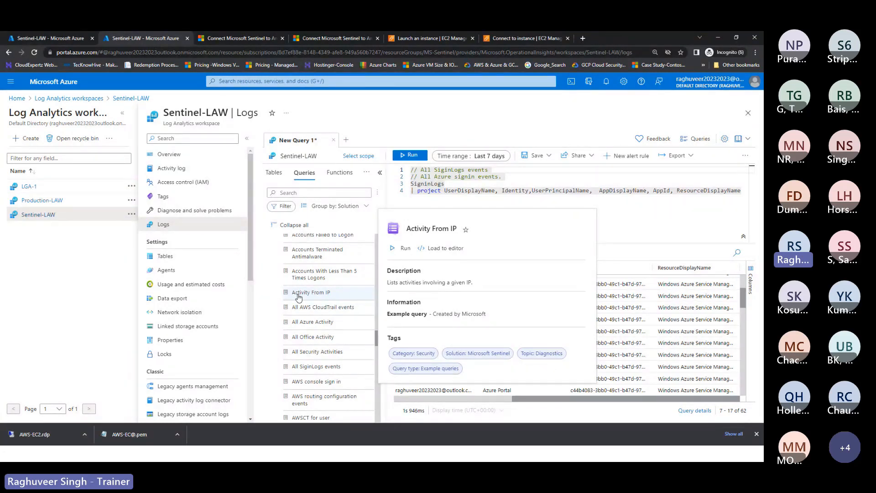
mouse_move(314, 324)
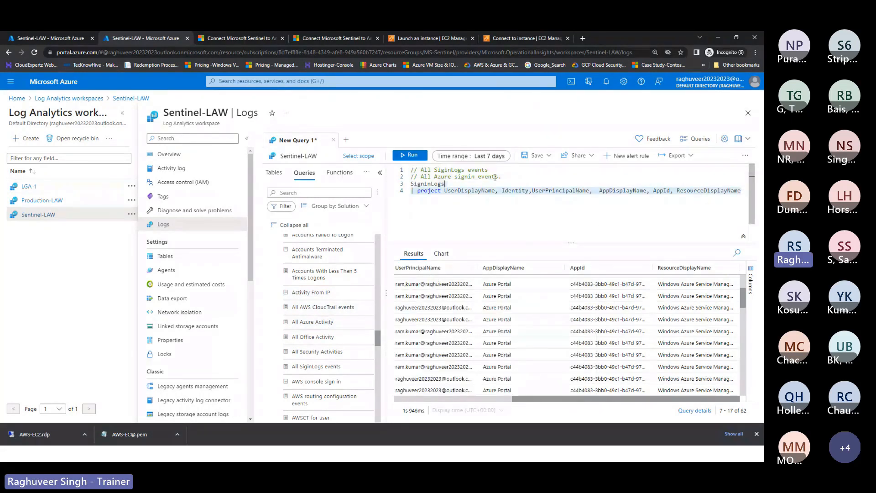
key(ctrl+a)
key(Delete)
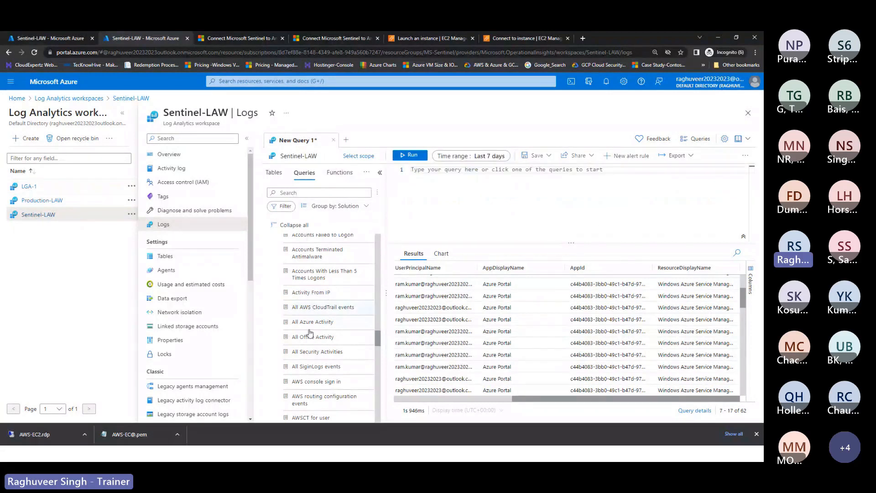
double_click(311, 325)
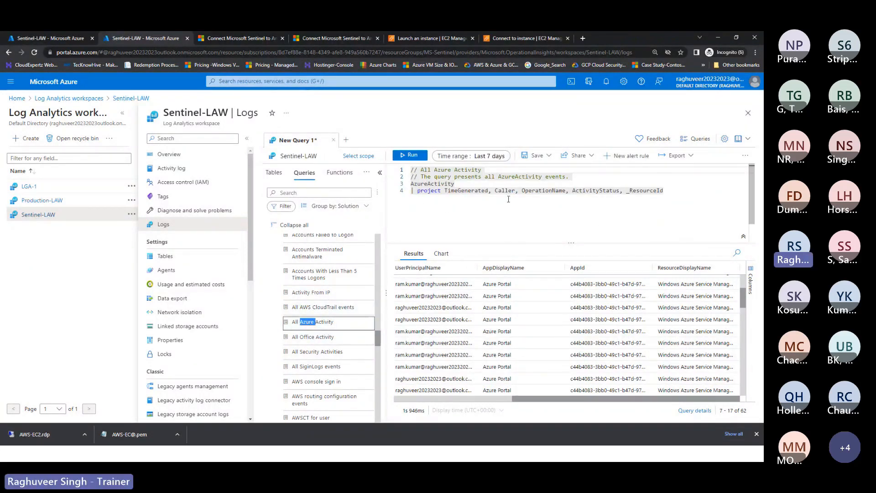
scroll(324, 332, down, 2)
scroll(324, 332, down, 1)
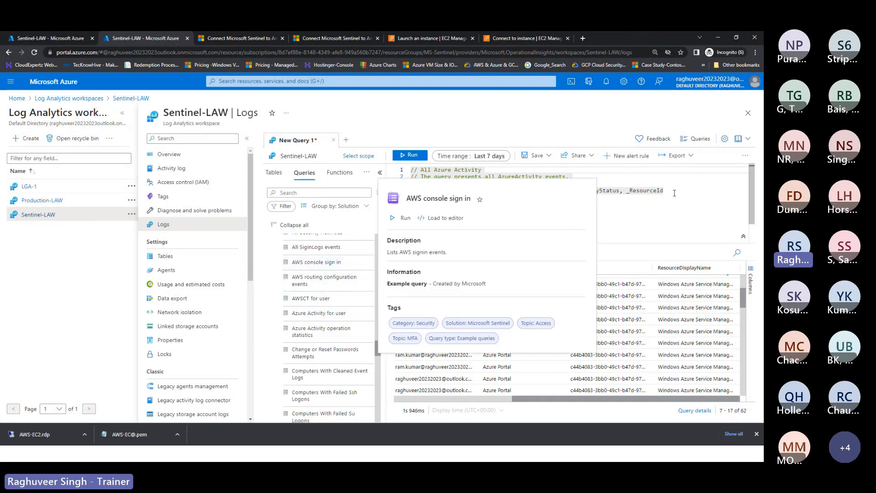
Step: Replace the Azure Activity query with AWS console sign in and run it
key(ctrl+a)
key(Delete)
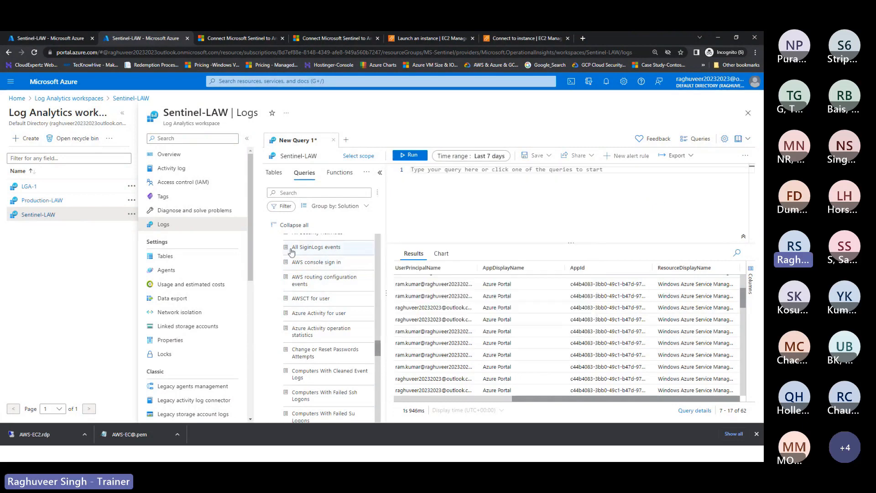
double_click(314, 263)
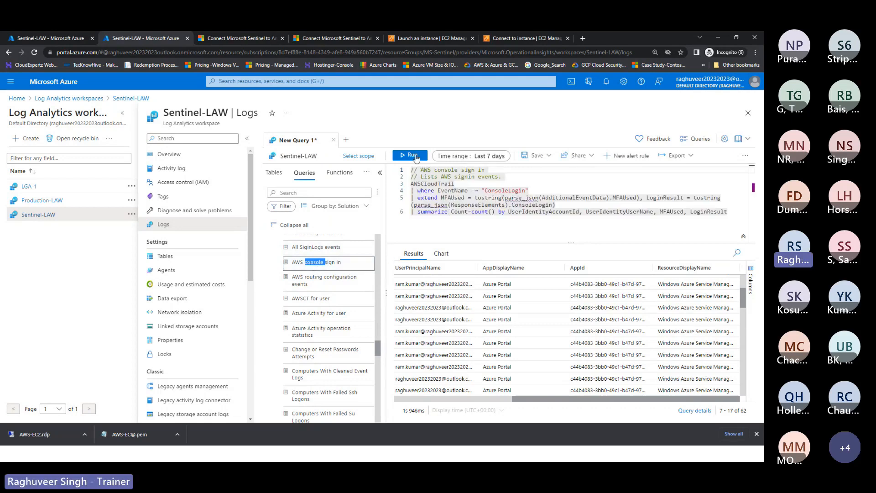
click(413, 156)
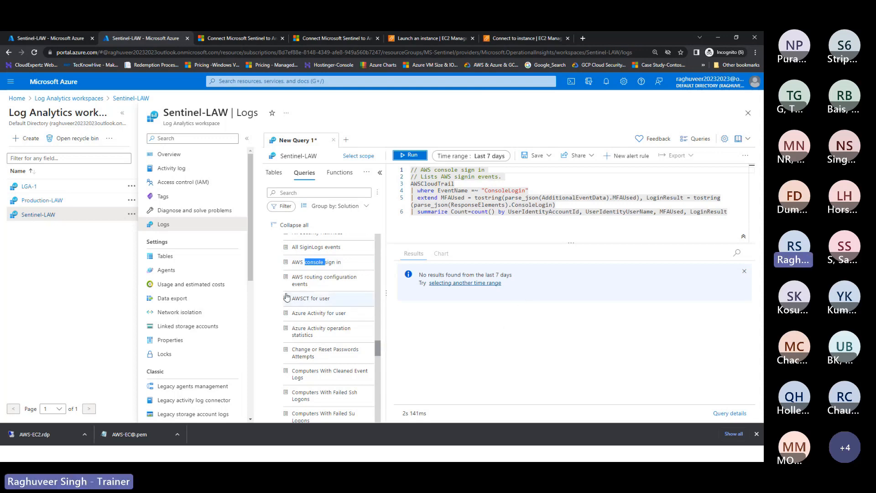
Step: Collapse the Microsoft Sentinel and LogManagement groups in the Queries pane
scroll(331, 315, up, 4)
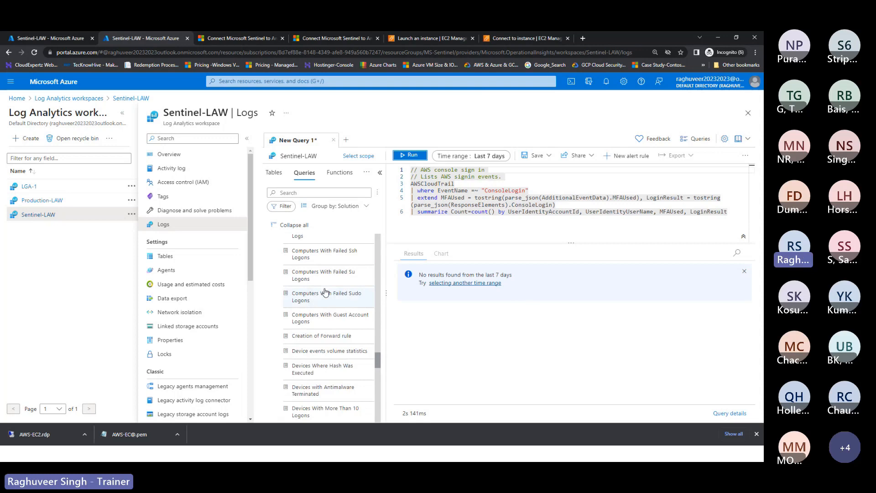
click(270, 260)
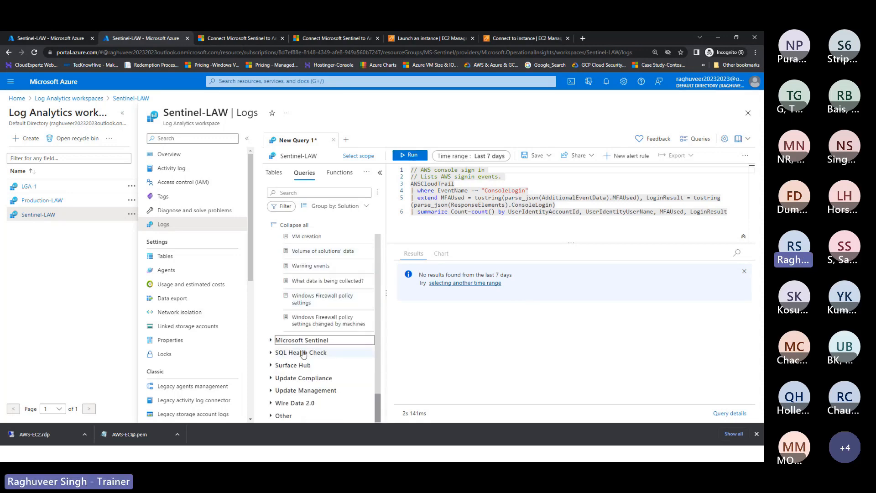
scroll(272, 407, up, 16)
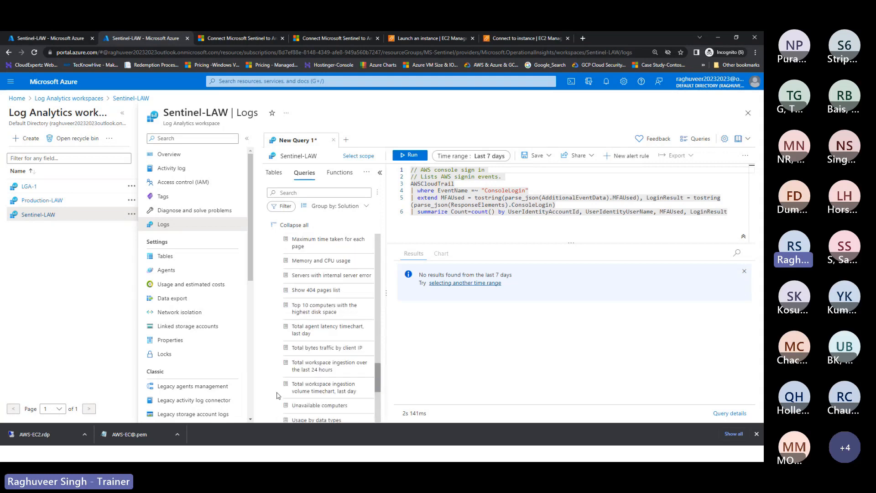
scroll(277, 392, up, 5)
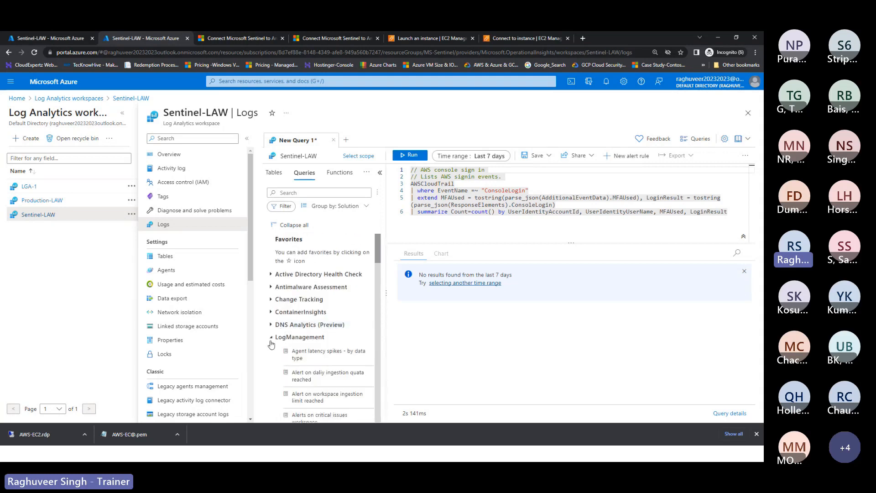
click(270, 338)
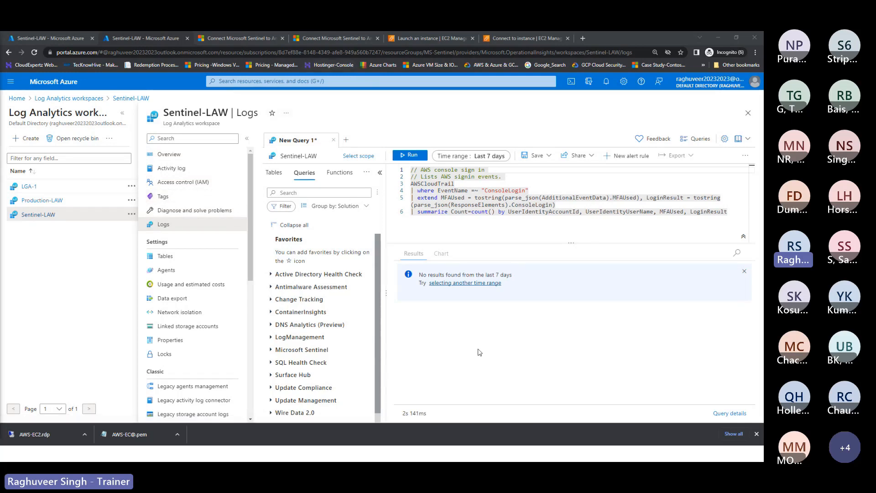
scroll(321, 331, down, 1)
scroll(321, 331, down, 1)
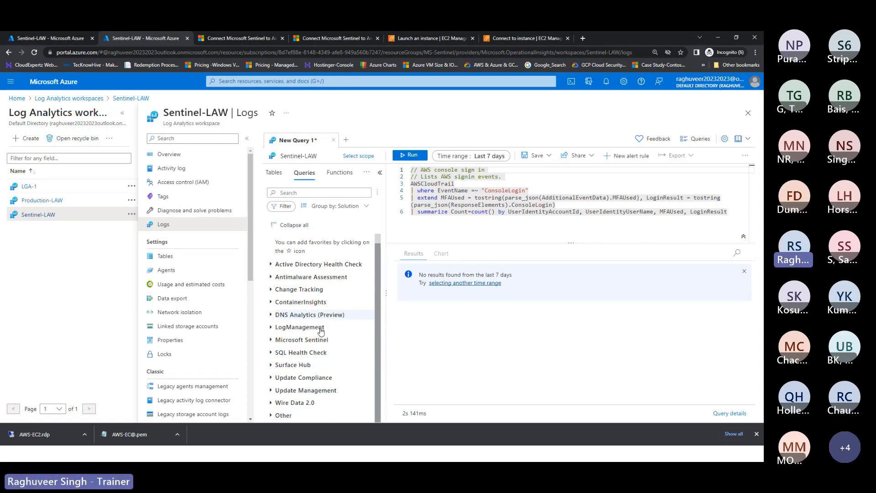
scroll(338, 319, up, 1)
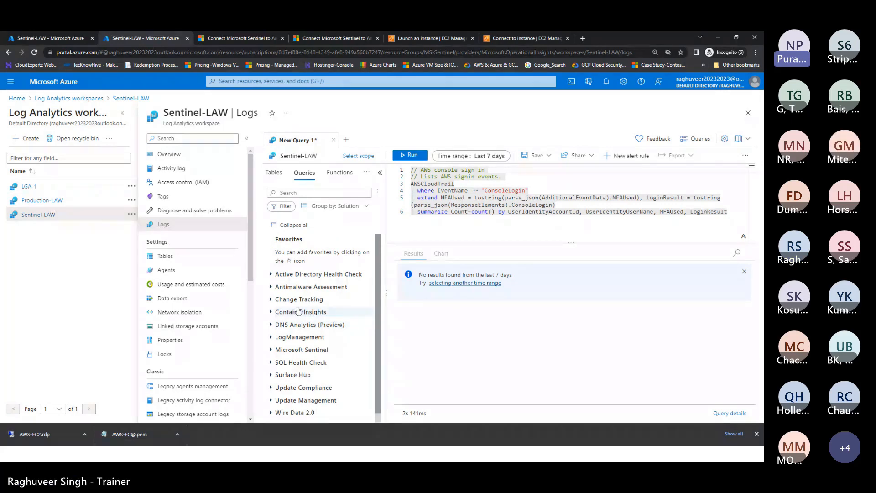
scroll(343, 293, down, 1)
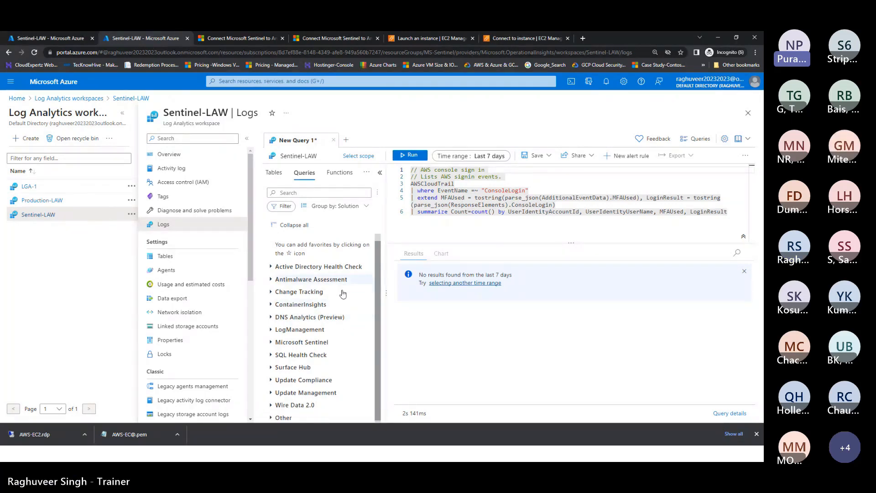
scroll(343, 293, up, 1)
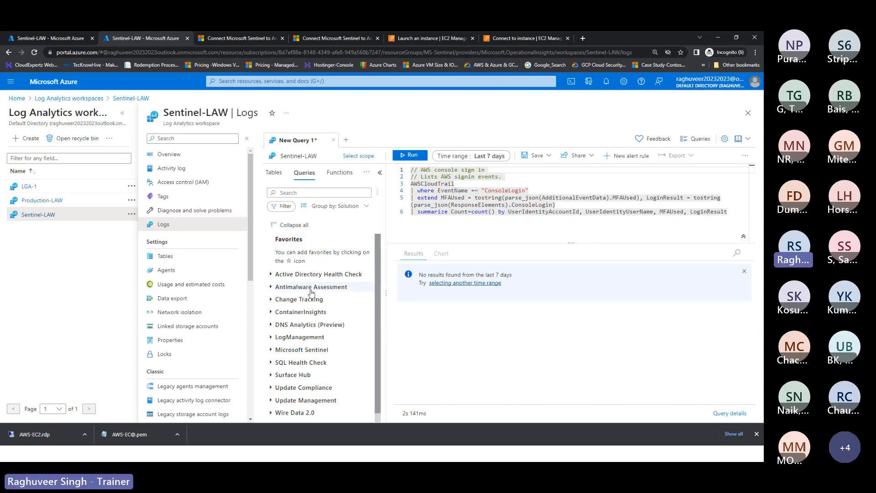
Step: Open Monitoring > Insights for Sentinel-LAW, discarding the unsaved query edits
scroll(230, 323, down, 3)
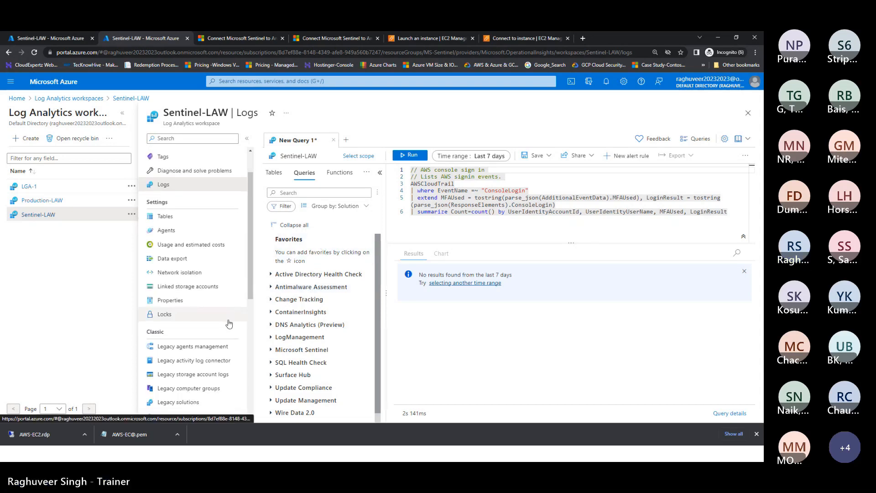
scroll(229, 323, down, 4)
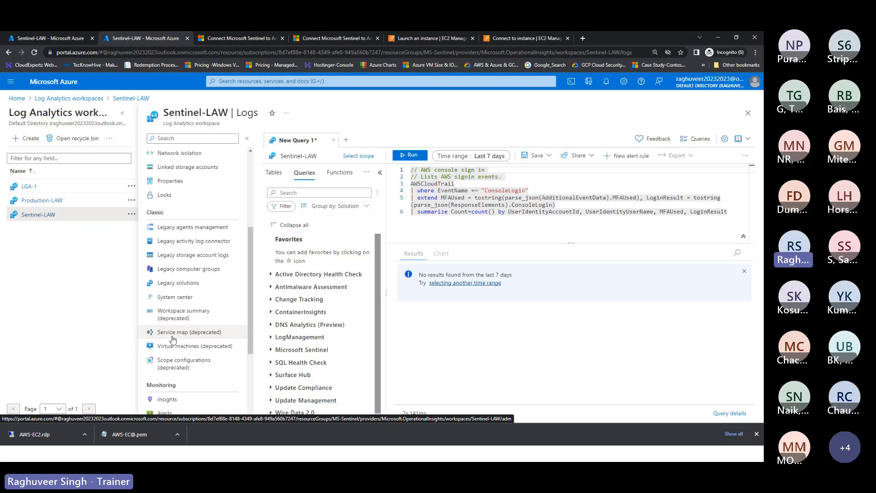
scroll(171, 284, down, 3)
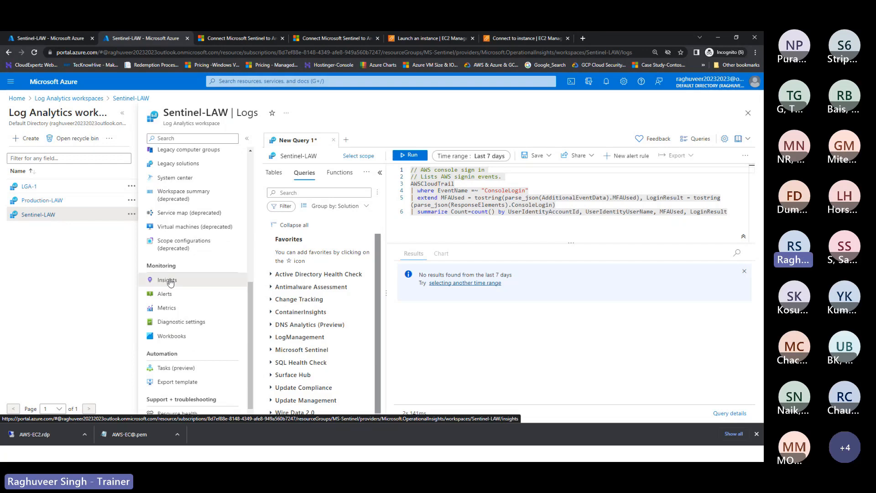
click(170, 281)
click(417, 100)
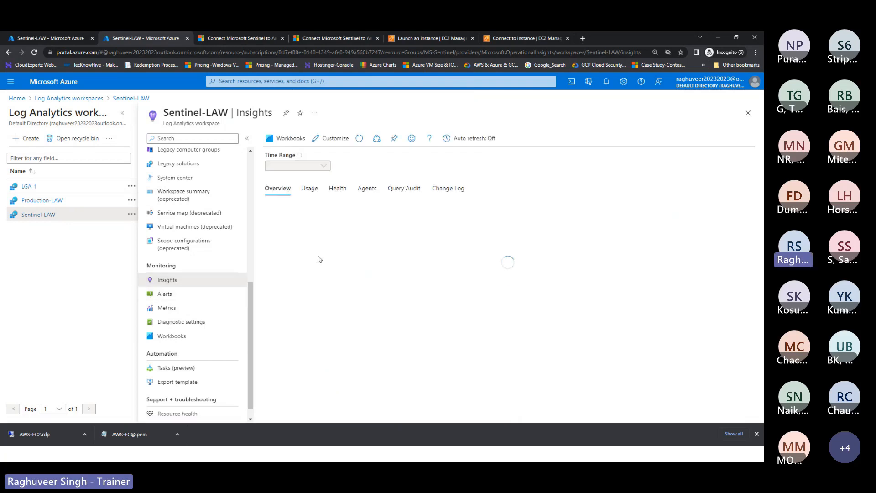
Step: On the Agents tab, filter to Unhealthy agents and select computer EC2AMAZ-2SC5LAB
click(369, 192)
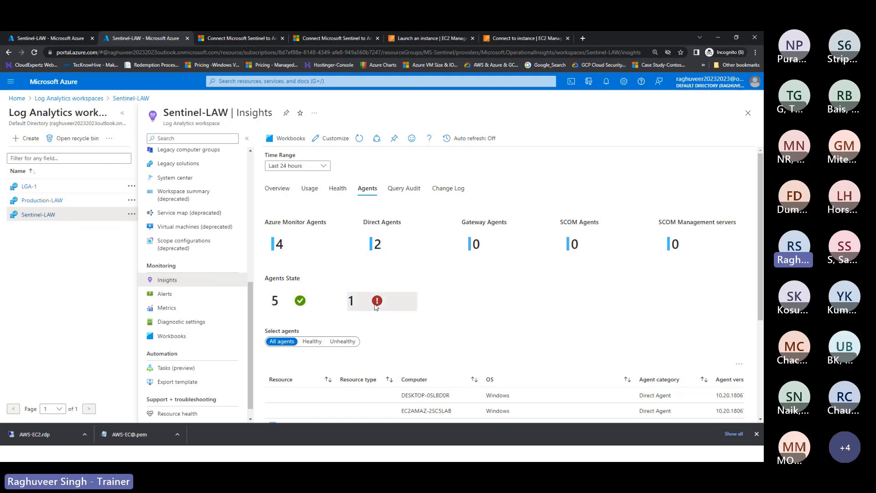
click(343, 342)
scroll(388, 333, down, 1)
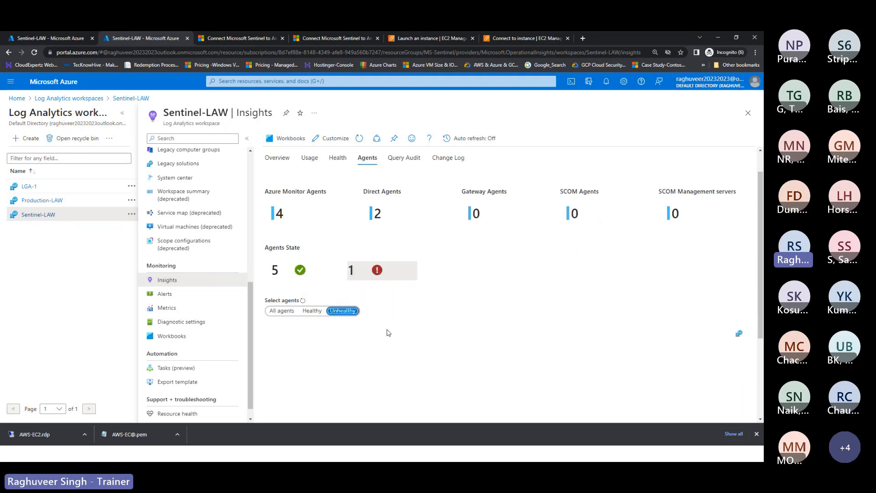
scroll(388, 332, down, 2)
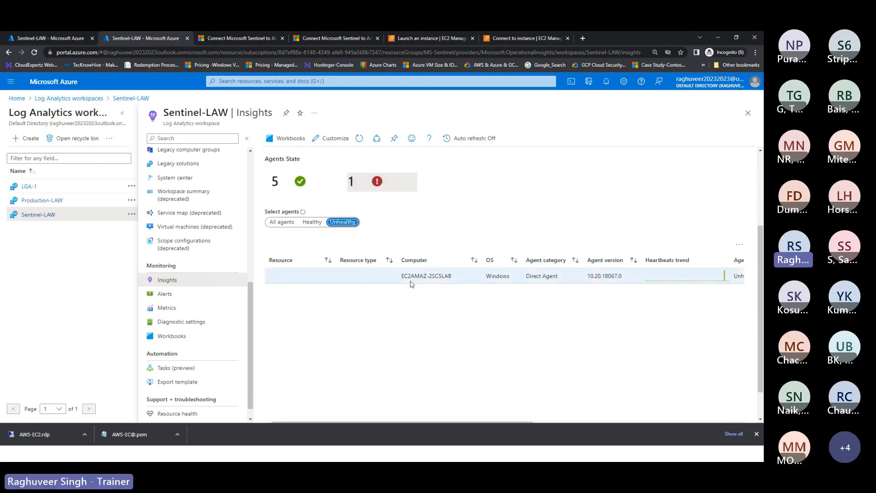
drag(401, 276, 466, 279)
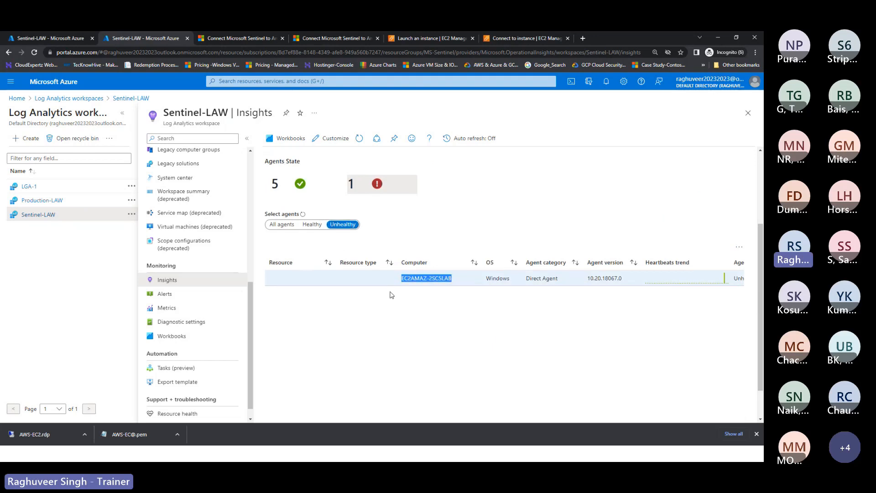
scroll(387, 255, up, 3)
scroll(386, 237, down, 2)
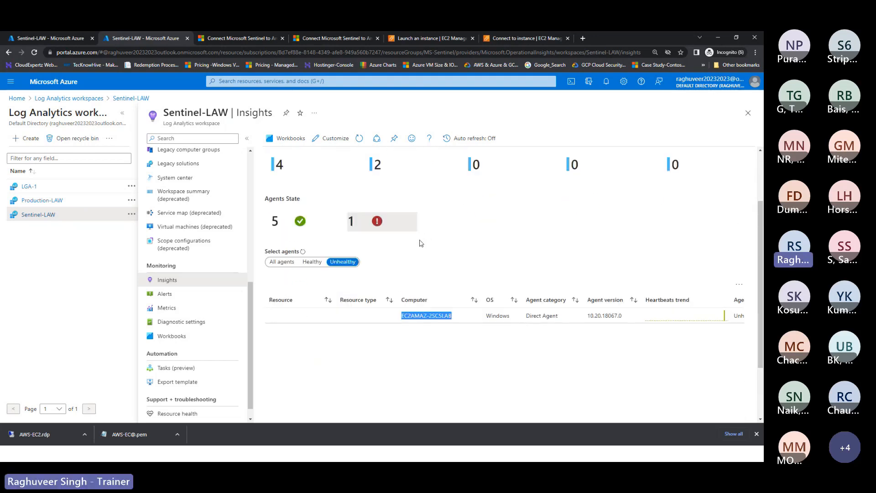
scroll(494, 323, up, 1)
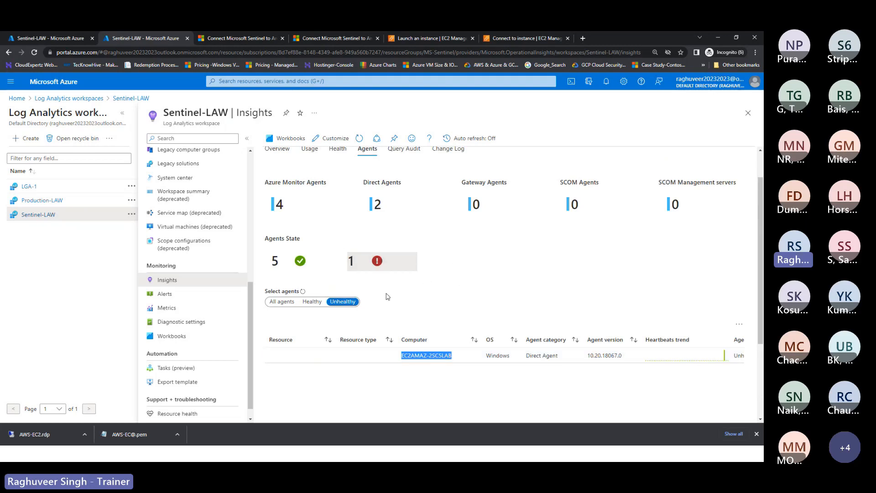
scroll(396, 308, up, 1)
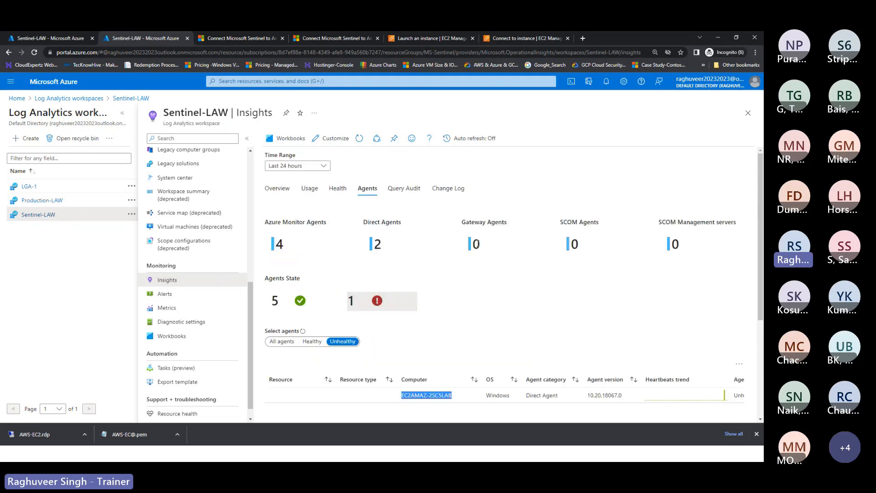
Step: Step through the Usage, Health and Change Log tabs, ending on Overview showing 0.04 GB ingested
click(311, 189)
click(337, 193)
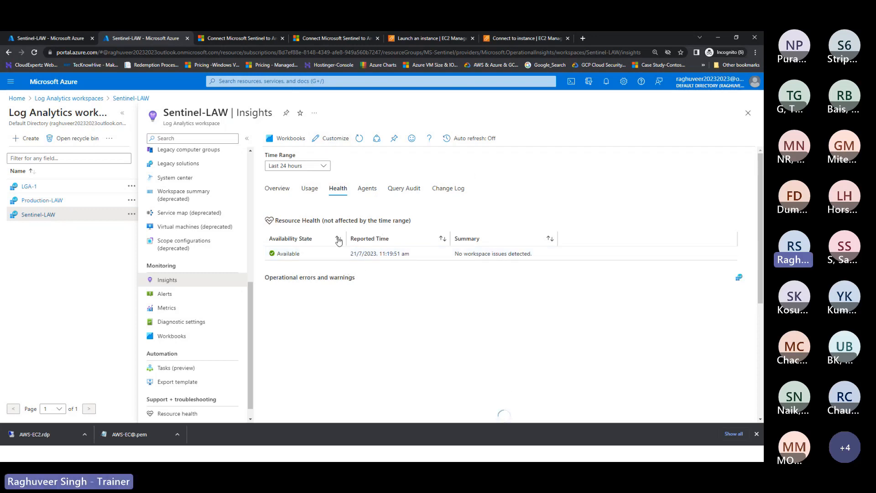
click(449, 188)
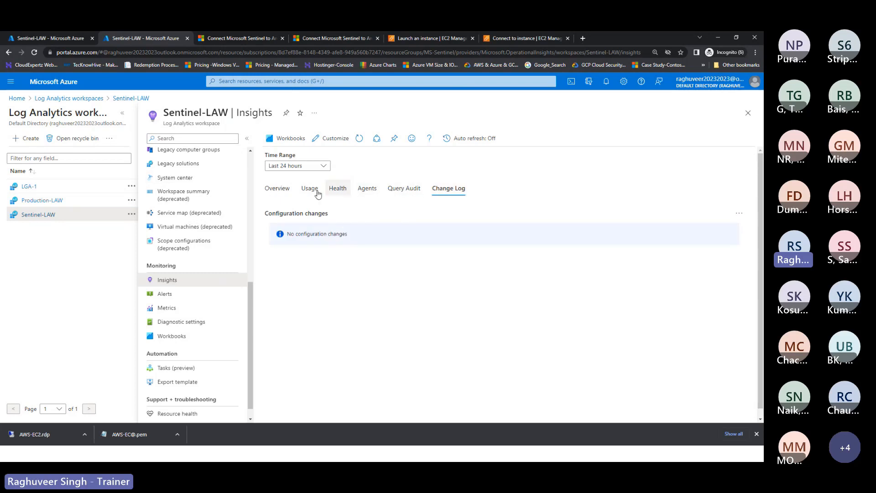
click(286, 191)
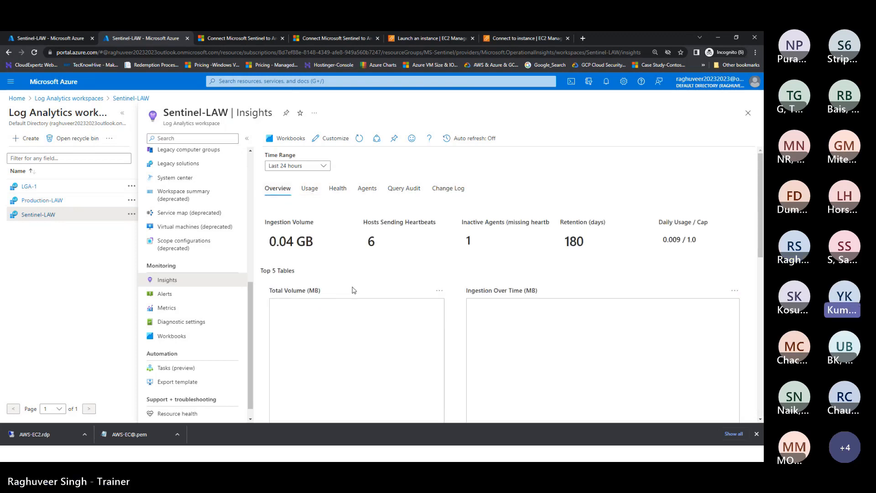
scroll(352, 291, down, 4)
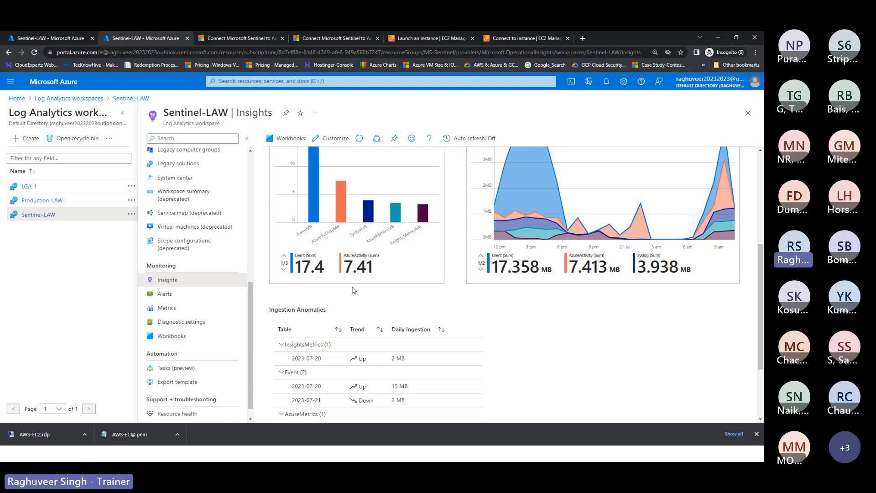
scroll(229, 325, up, 6)
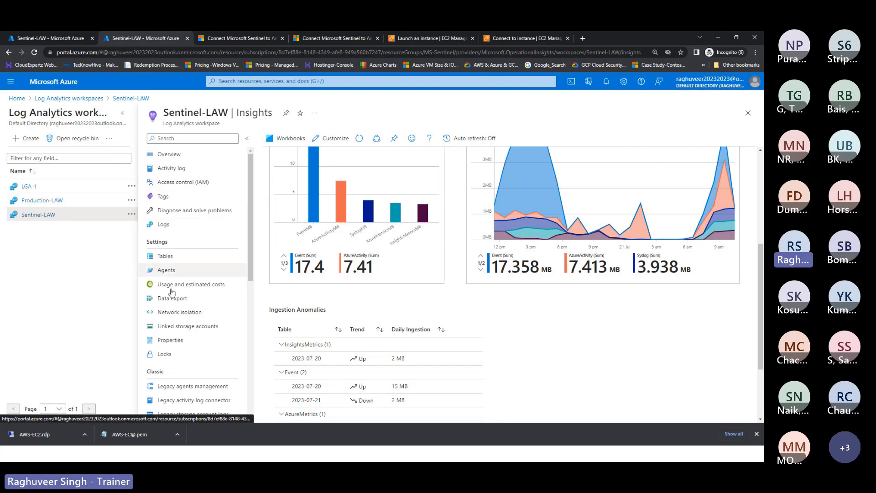
scroll(169, 255, down, 1)
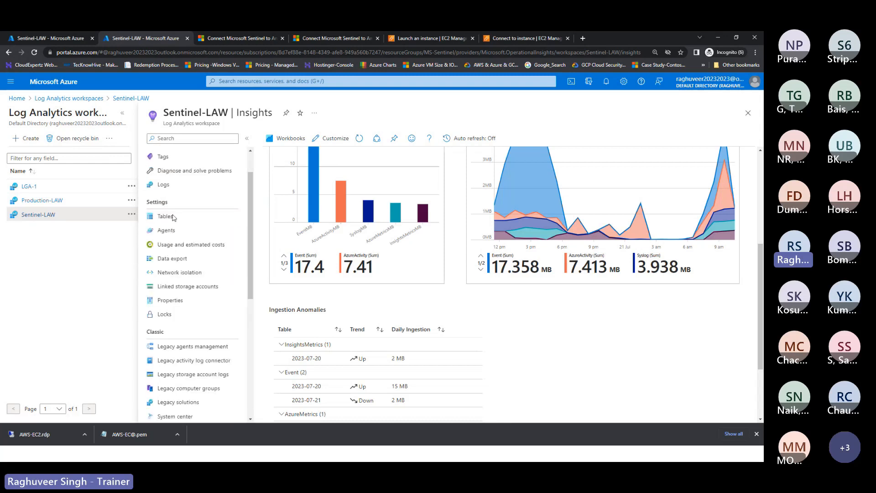
scroll(171, 342, down, 3)
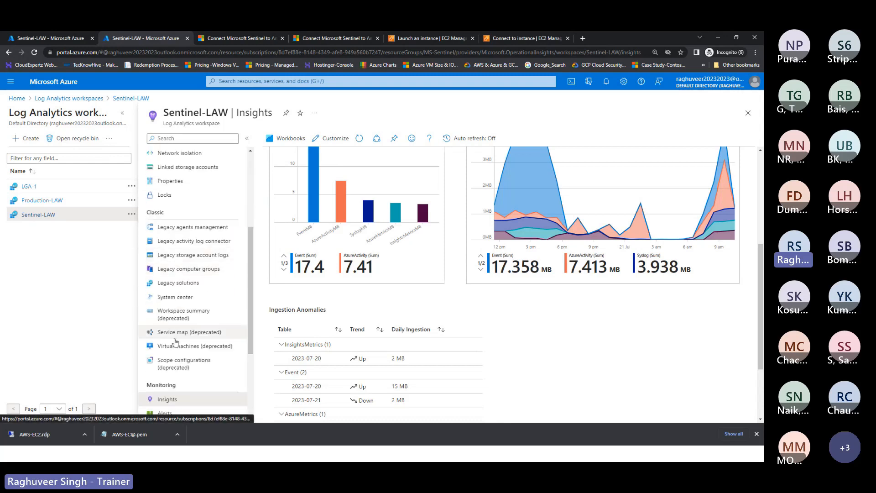
scroll(175, 341, down, 3)
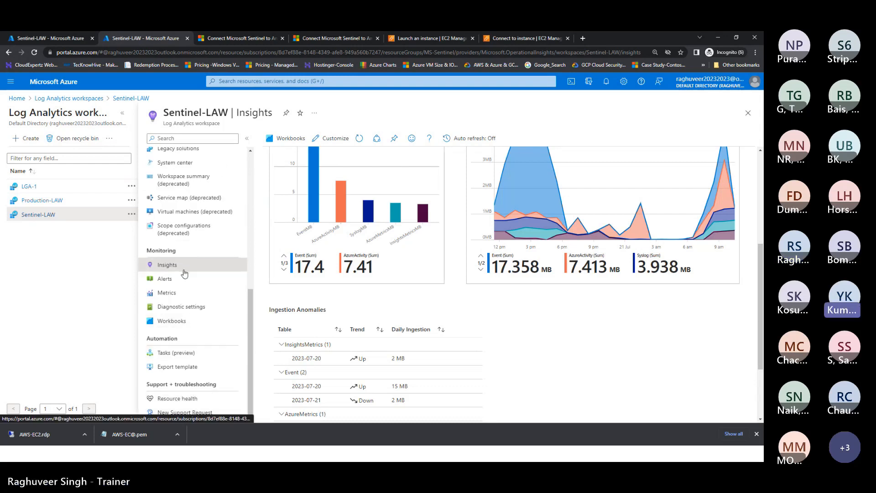
scroll(173, 259, up, 1)
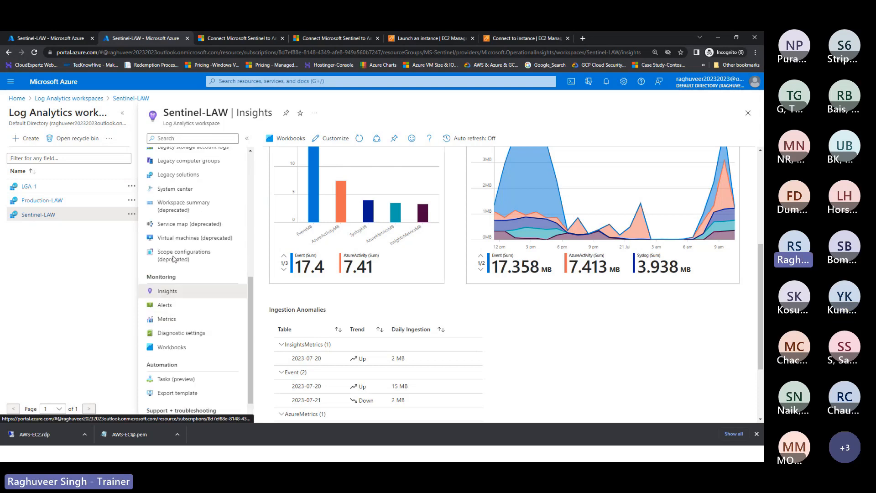
scroll(173, 260, up, 3)
Step: Open Settings > Properties to see Sentinel-LAW's workspace ID, resource group ms-sentinel and eastus location
click(172, 206)
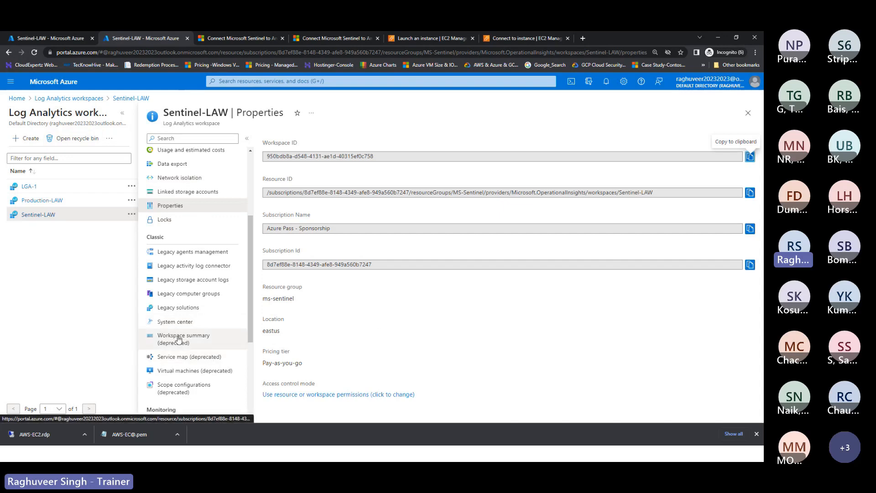
scroll(178, 339, down, 3)
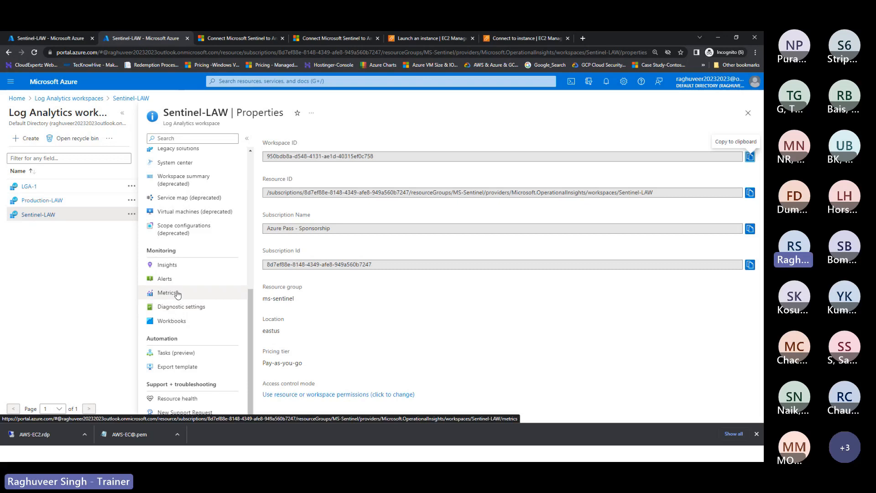
scroll(178, 294, up, 8)
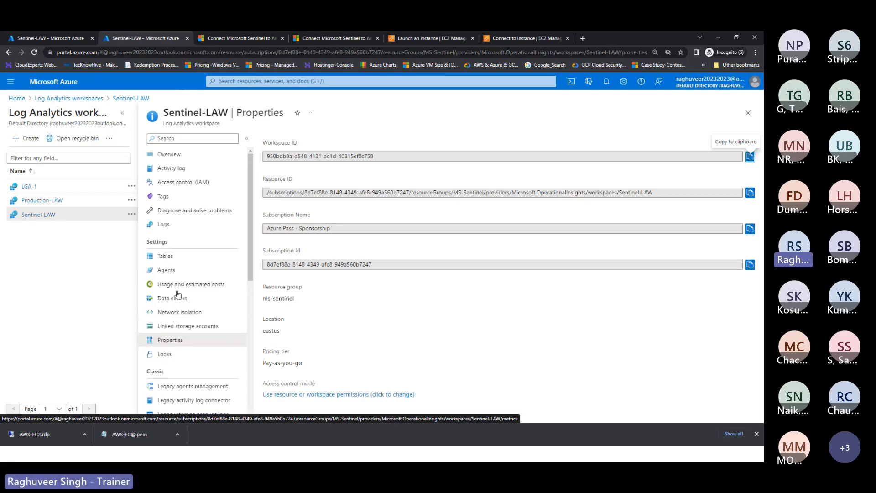
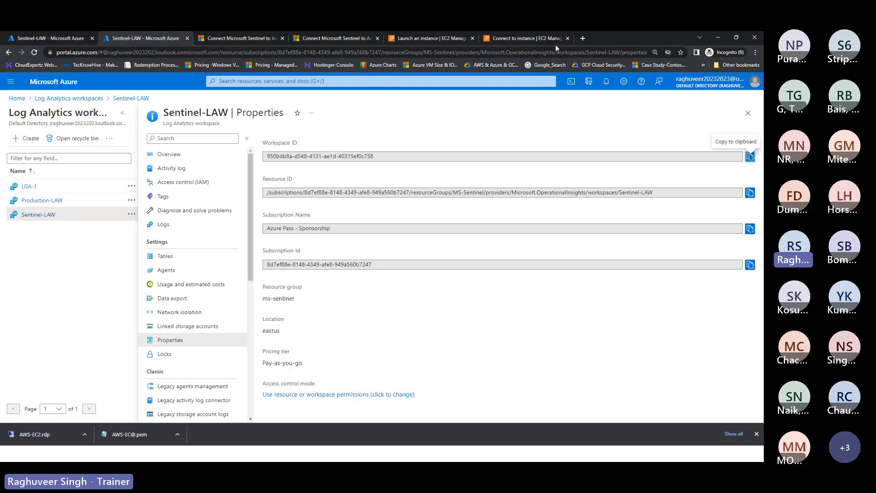
Step: Search 'log analytics unix support' in a new incognito tab and scroll the Yahoo results
click(583, 38)
text(oip)
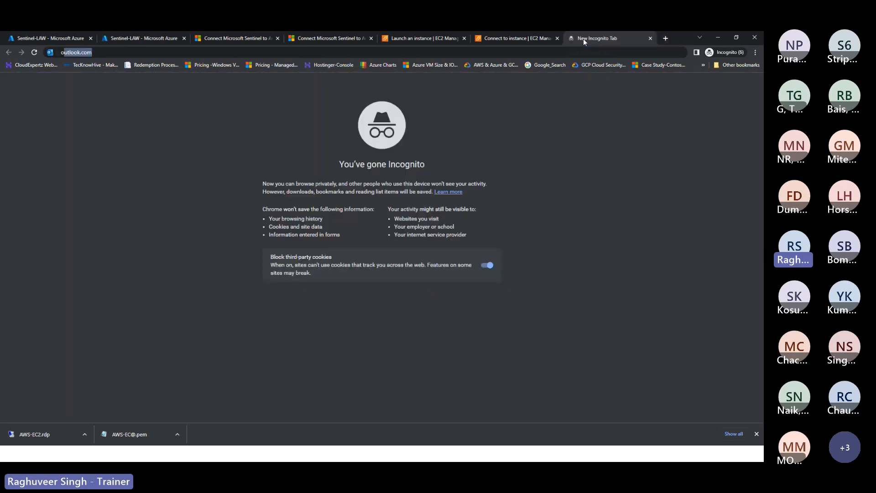
key(BackSpace)
key(BackSpace)
text(p)
key(BackSpace)
key(BackSpace)
text(log any)
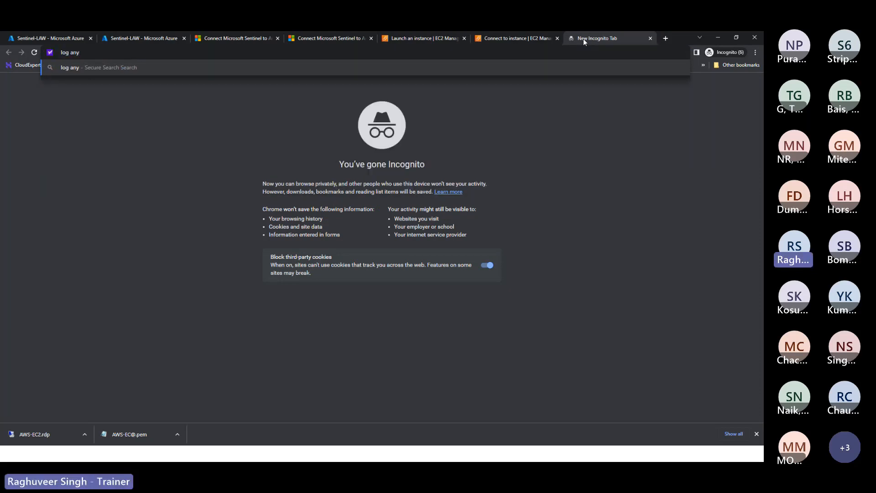
key(BackSpace)
text(alystics unix support)
key(Return)
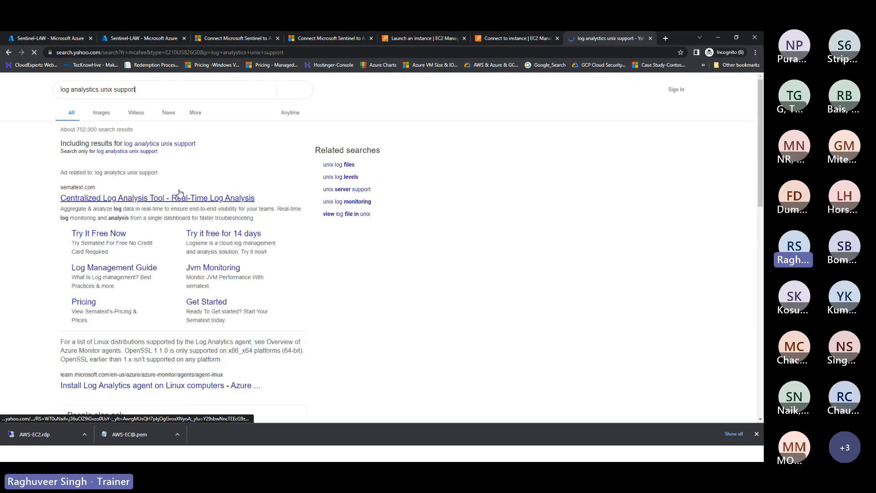
scroll(158, 311, down, 2)
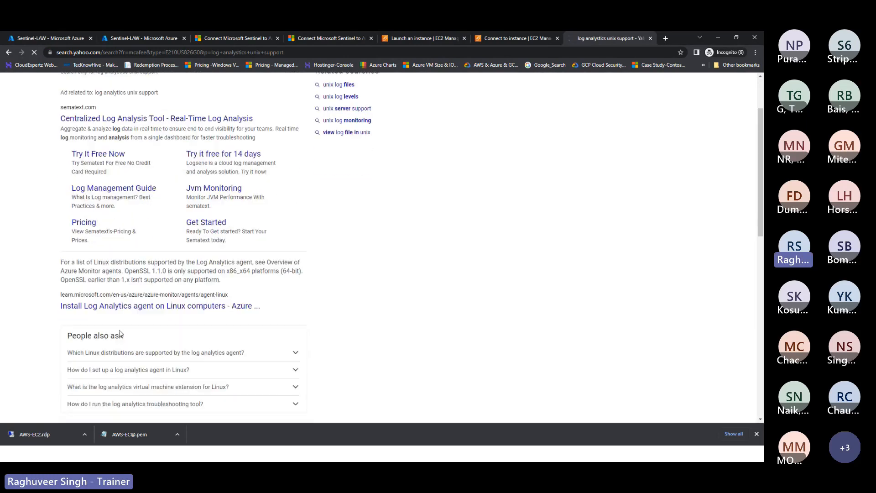
Step: Open the Linux agent install article and review its supported operating systems and Python requirement
click(158, 309)
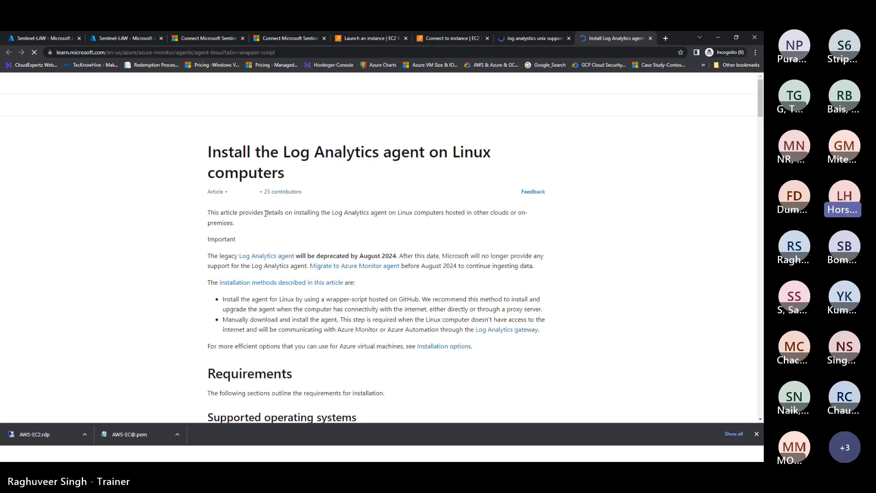
scroll(269, 214, down, 7)
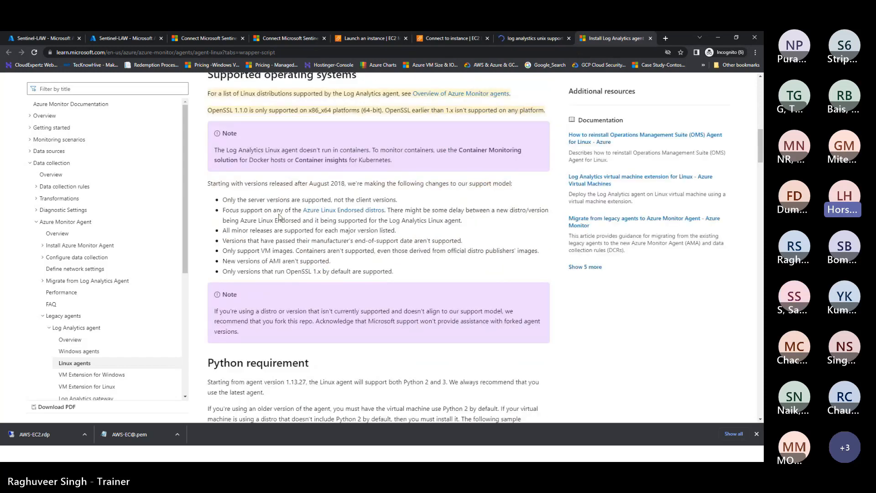
scroll(279, 217, up, 1)
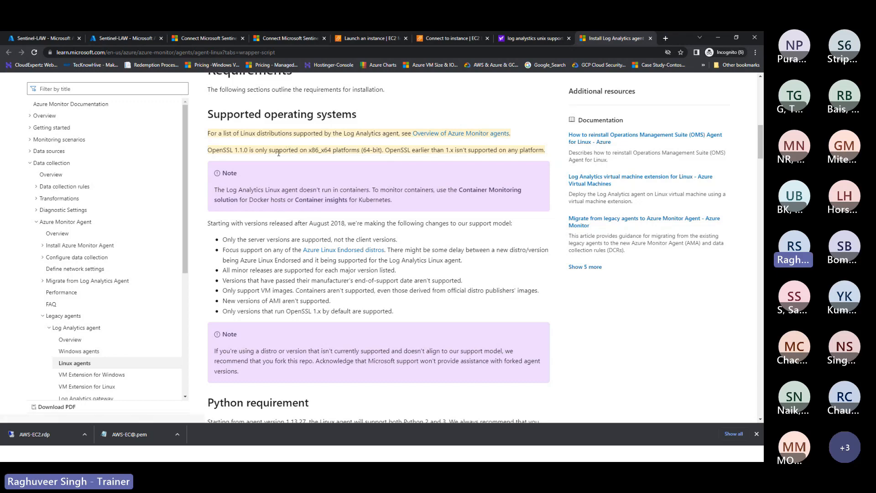
scroll(309, 246, down, 6)
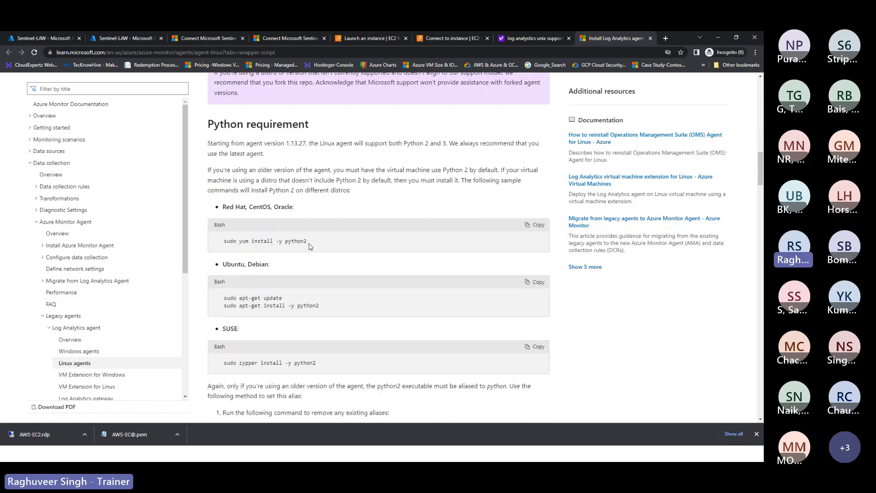
scroll(309, 246, up, 10)
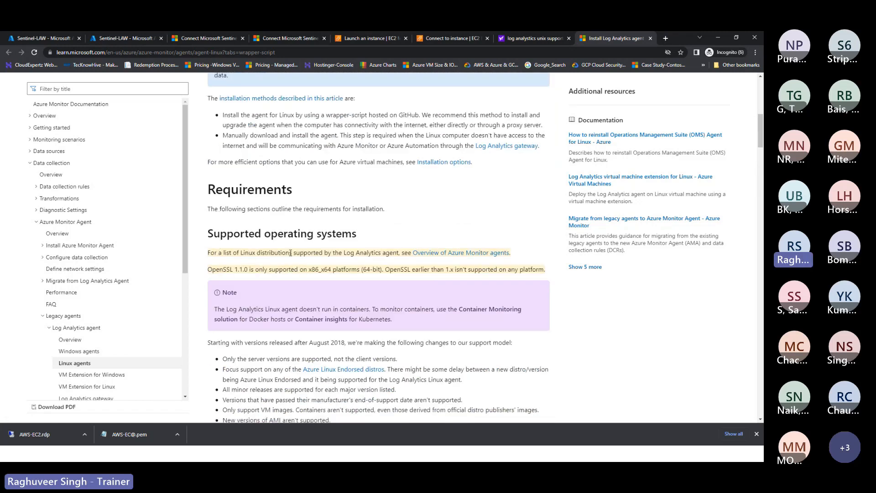
click(432, 253)
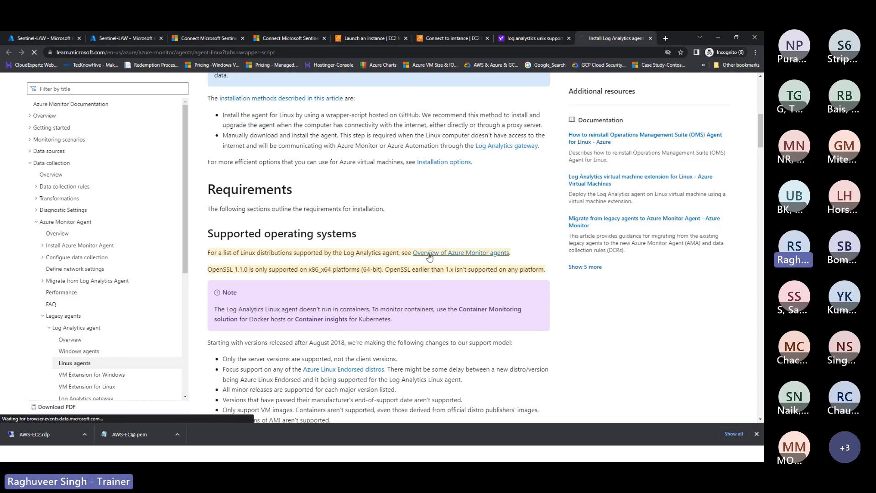
Step: Highlight the AlmaLinux 8 to Oracle Linux 8 rows in the Linux table, then select the page's web address
scroll(292, 237, down, 10)
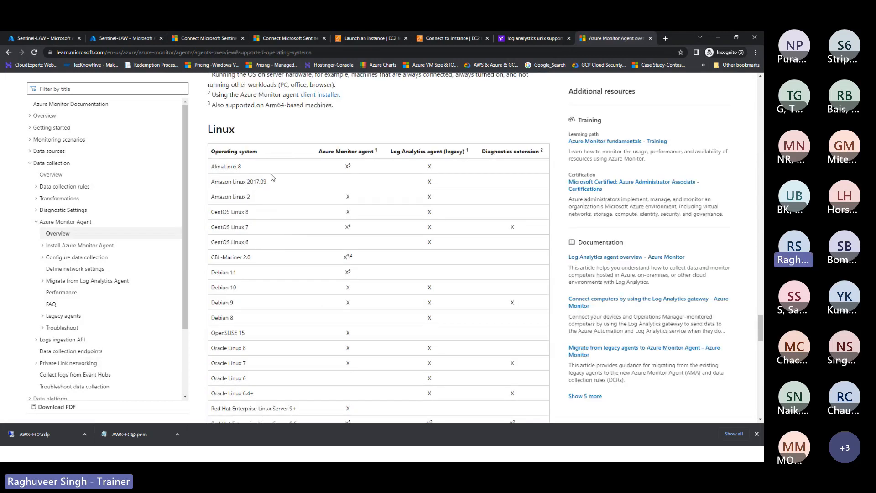
drag(215, 166, 246, 349)
click(320, 132)
scroll(362, 227, up, 5)
click(217, 53)
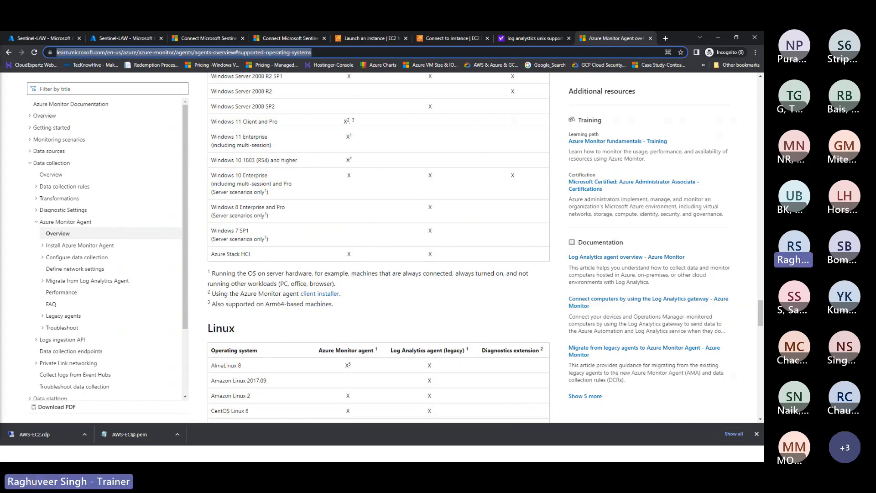
key(alt+Tab)
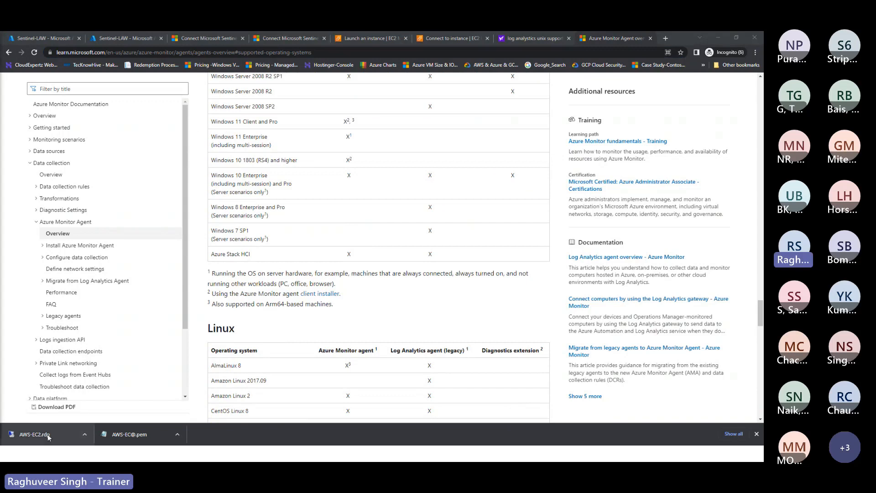
Step: Highlight the Ubuntu 14.04 LTS version and scroll down to Linux Hardening Standards
scroll(277, 358, down, 3)
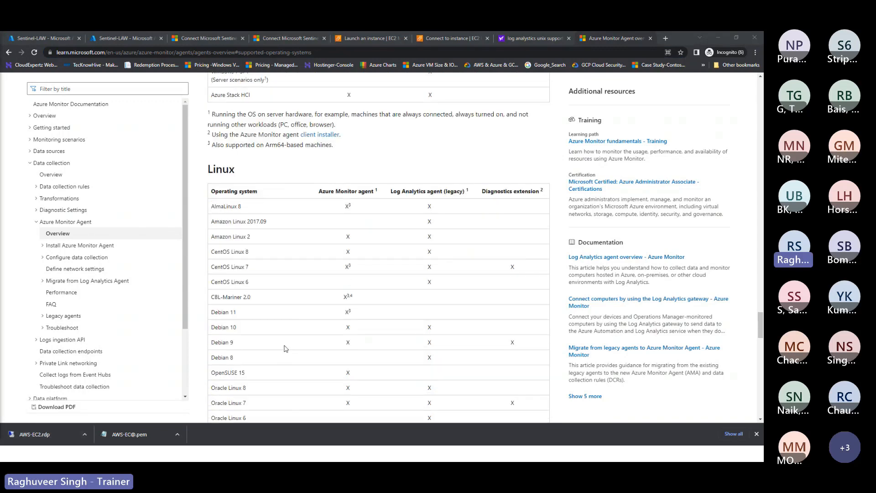
scroll(285, 349, down, 3)
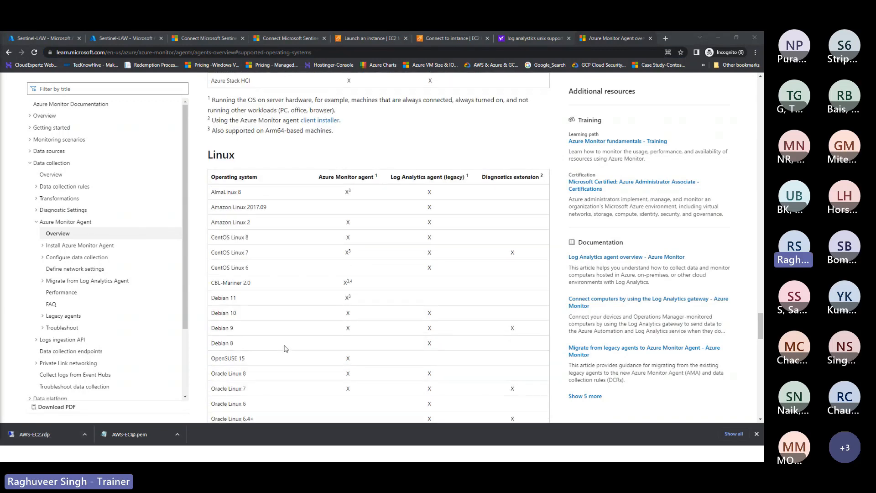
scroll(304, 342, down, 5)
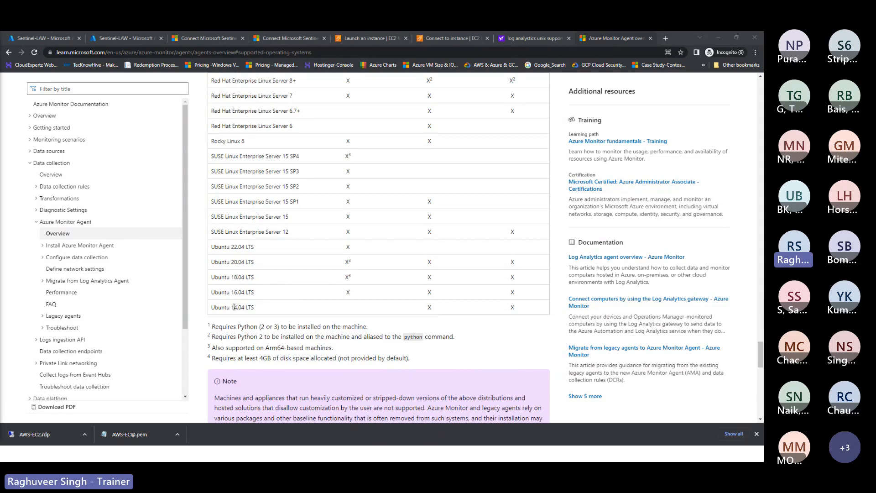
drag(234, 307, 246, 307)
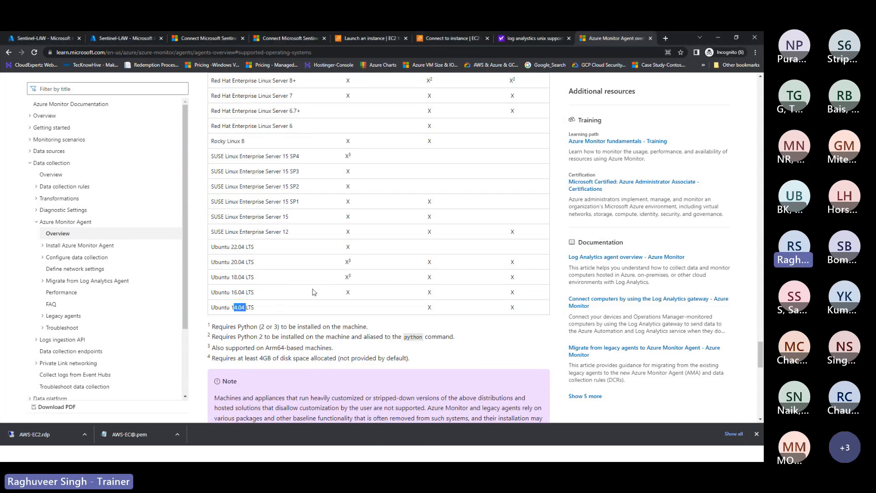
scroll(313, 292, up, 3)
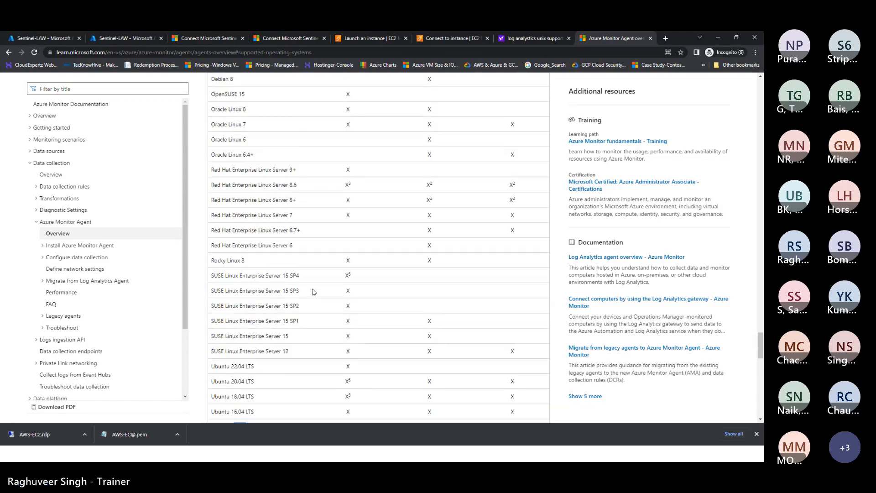
scroll(313, 292, up, 6)
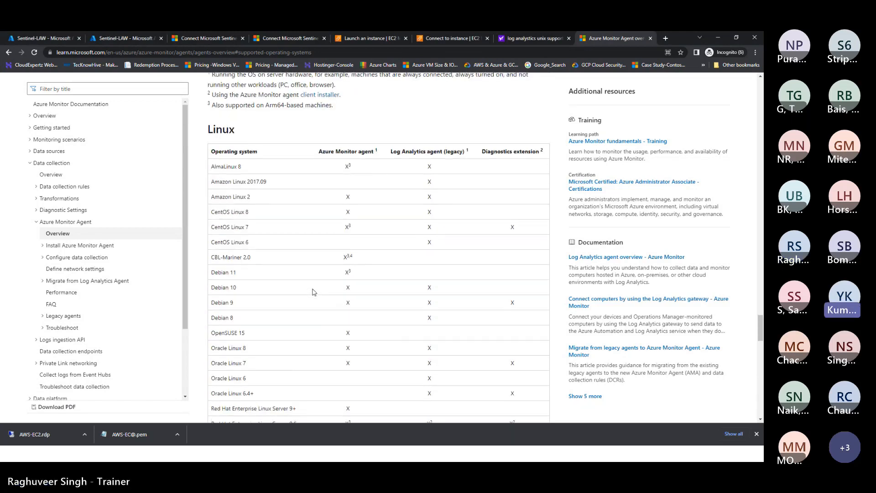
scroll(313, 292, down, 5)
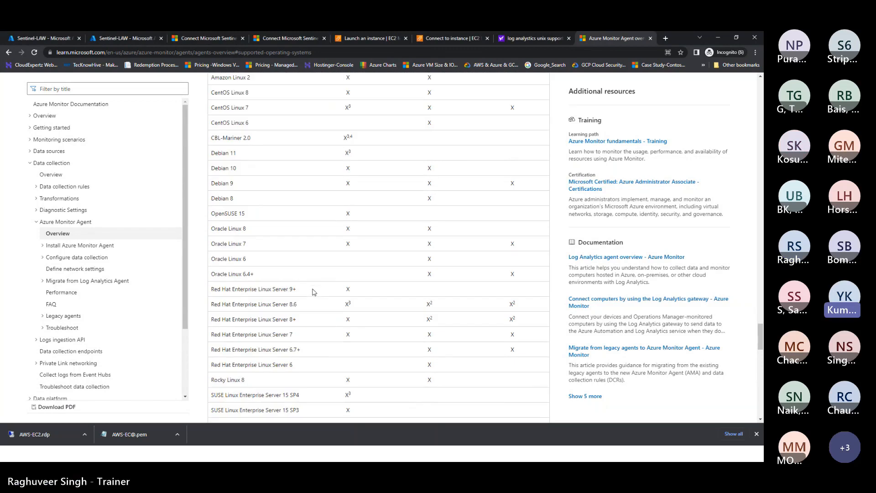
scroll(313, 292, down, 8)
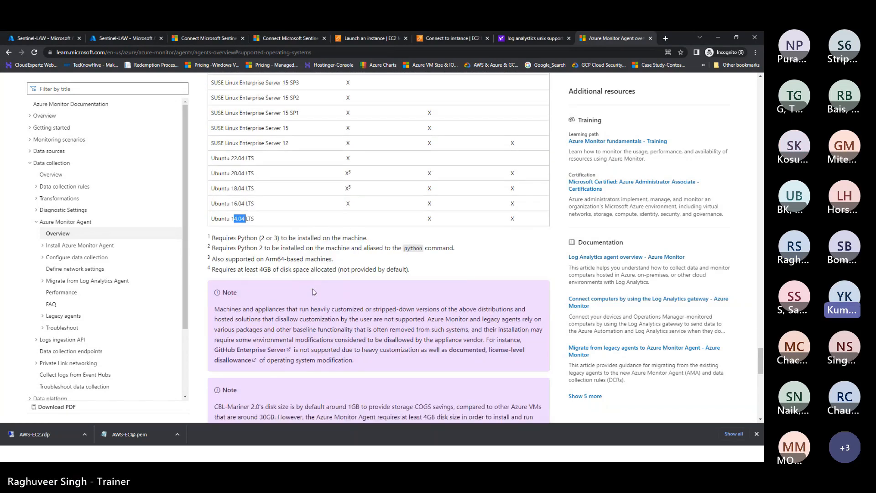
scroll(314, 292, down, 5)
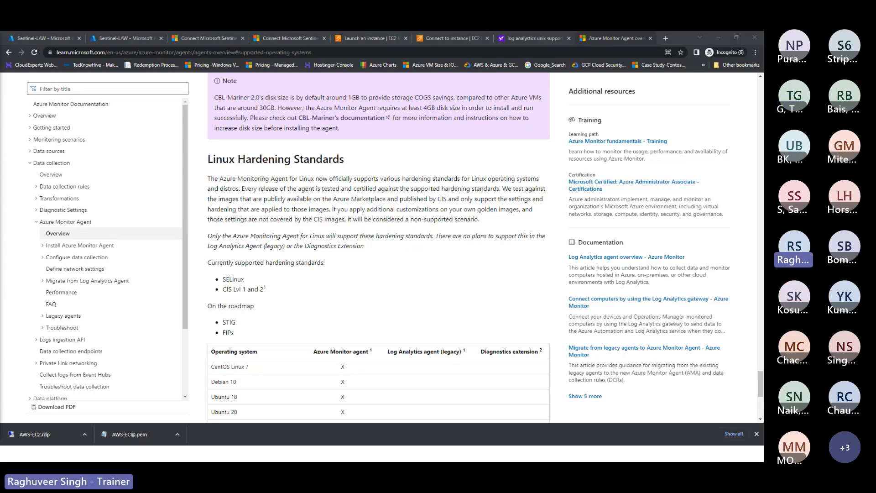
Step: Go from Sentinel-LAW properties through Virtual machines to the AzureMonitorLAW VM overview
click(122, 40)
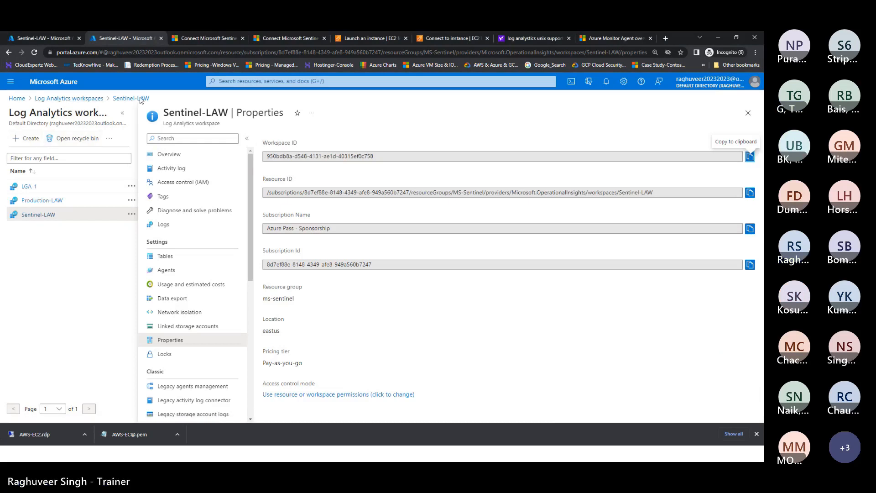
click(264, 81)
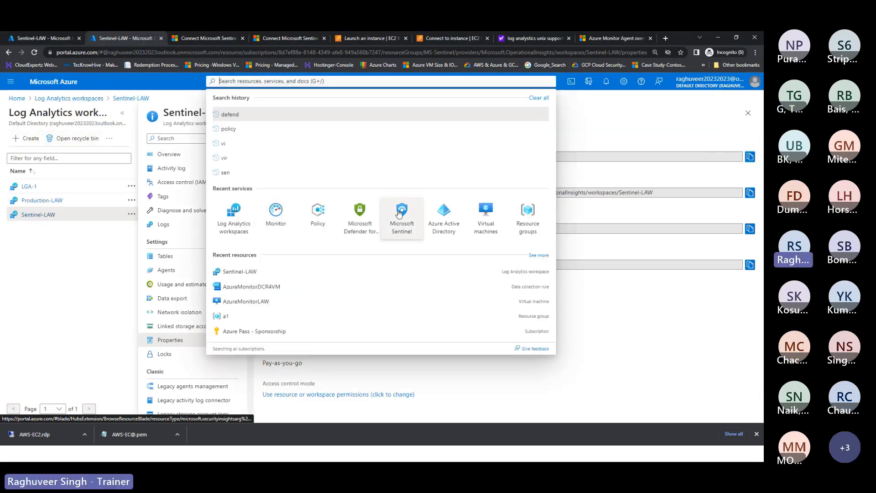
click(486, 215)
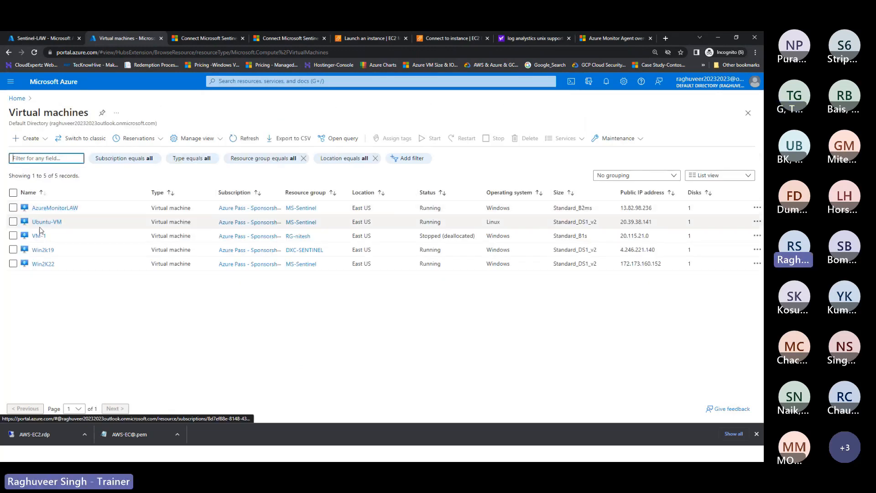
click(56, 210)
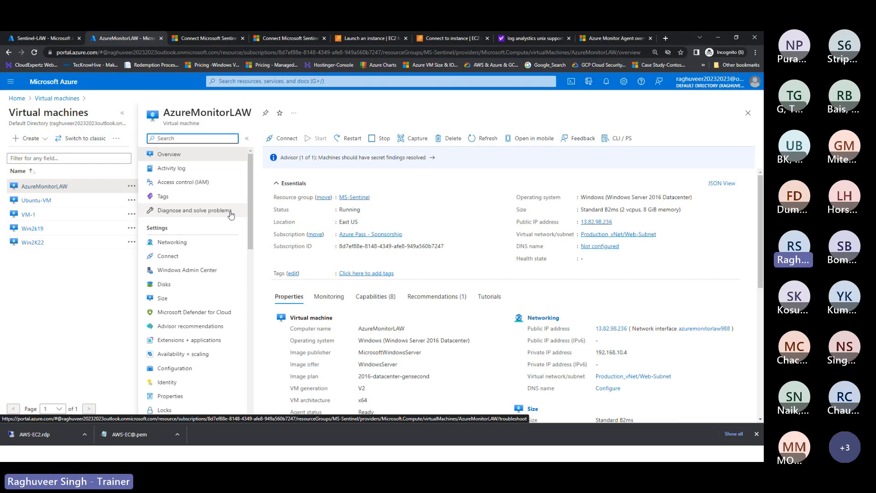
Step: Open Tasks (preview) under Automation in the AzureMonitorLAW VM menu
scroll(210, 284, down, 4)
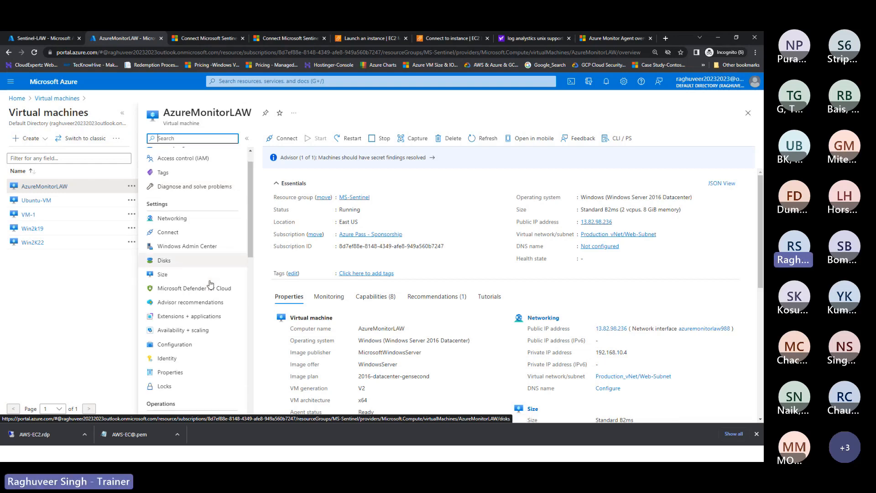
scroll(210, 284, down, 3)
scroll(210, 284, down, 5)
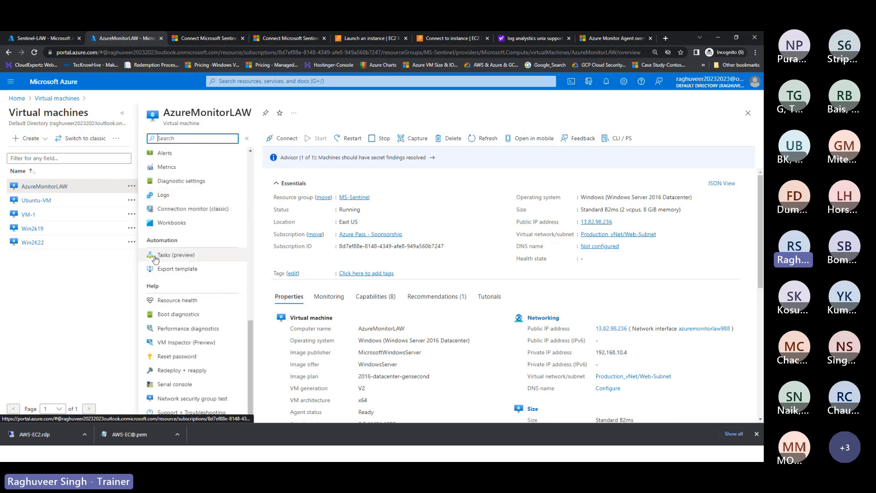
drag(146, 241, 179, 244)
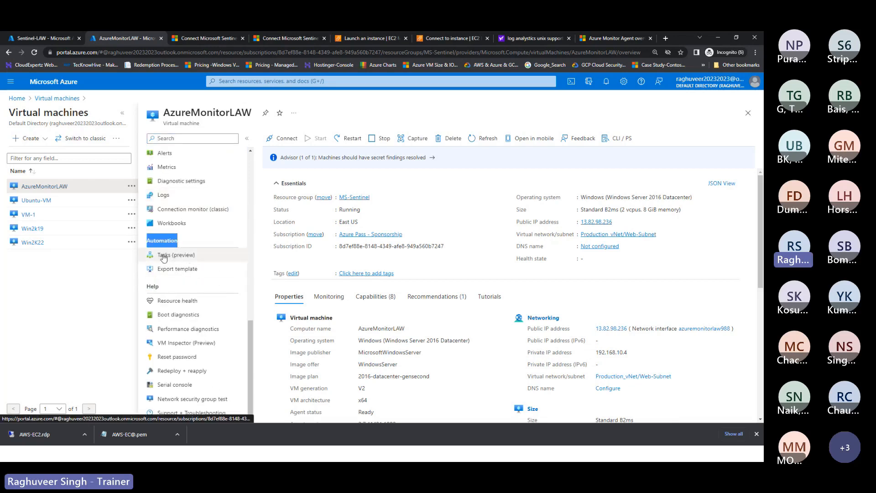
click(165, 255)
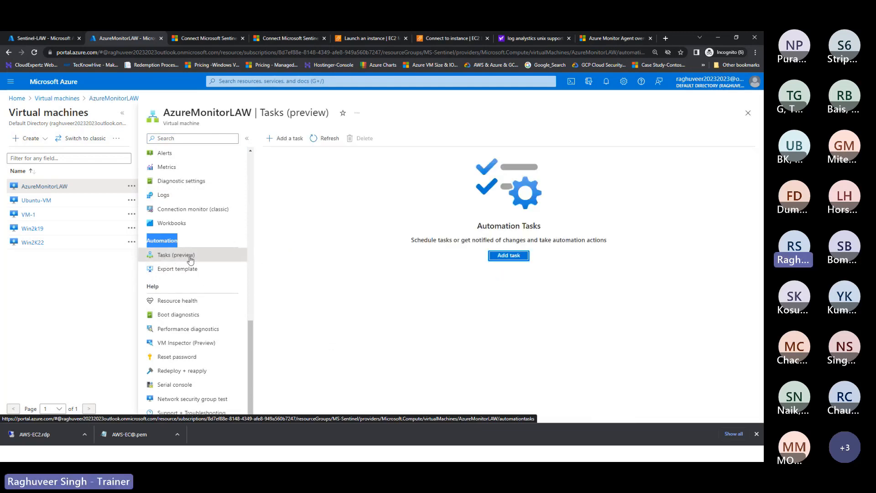
Step: Add a Power off Virtual Machine task and sign in to create its Azure VM connection
click(494, 256)
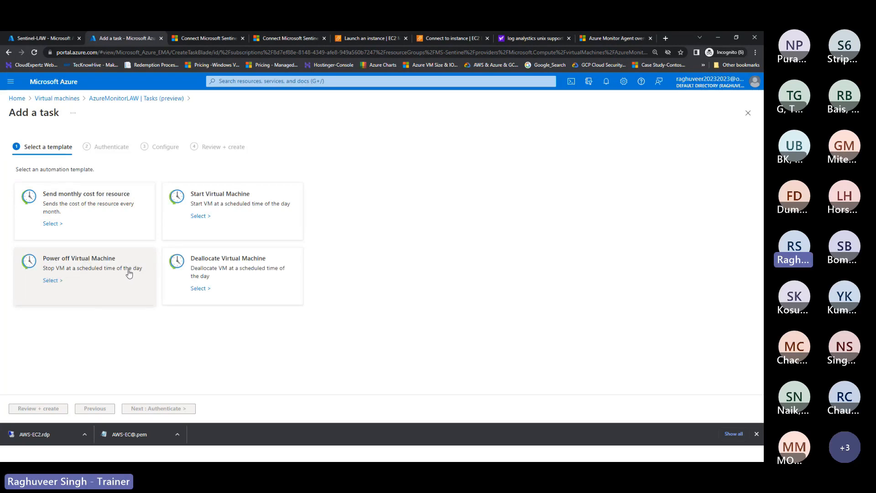
click(51, 281)
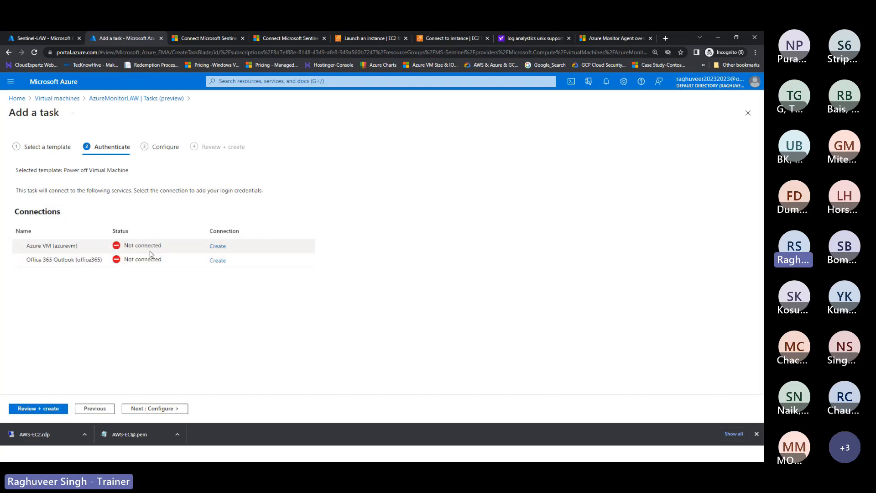
click(218, 249)
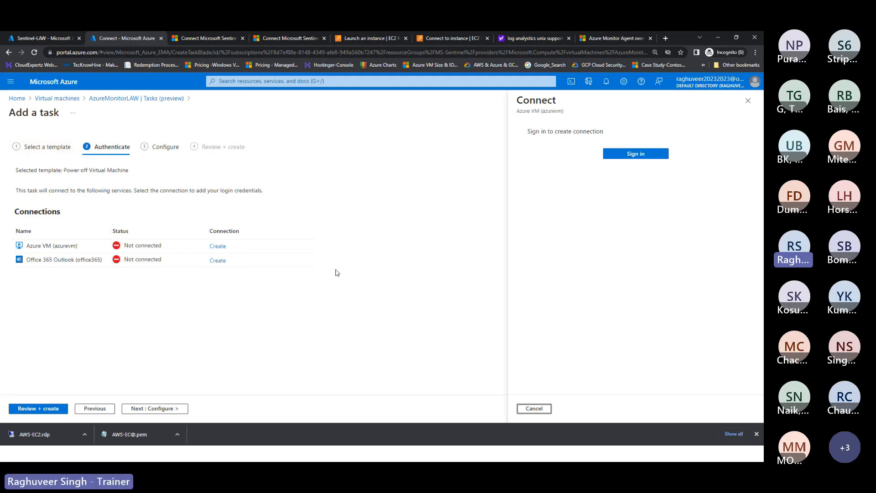
click(629, 158)
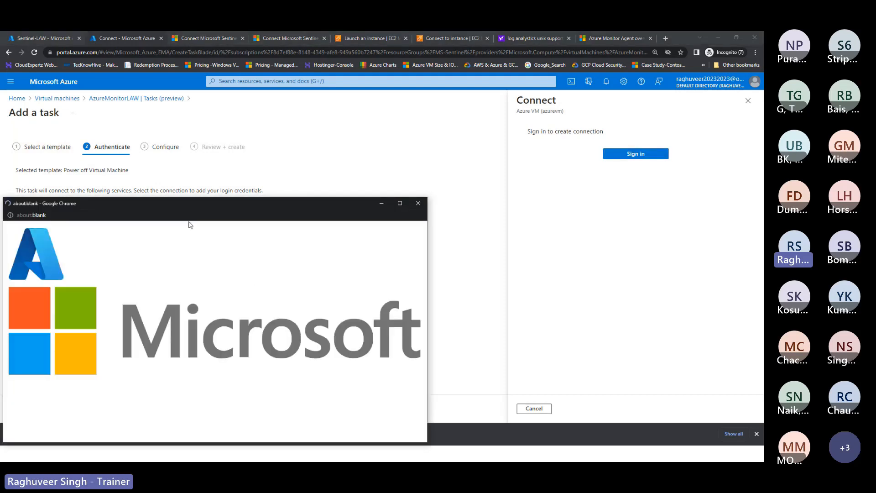
drag(186, 204, 250, 147)
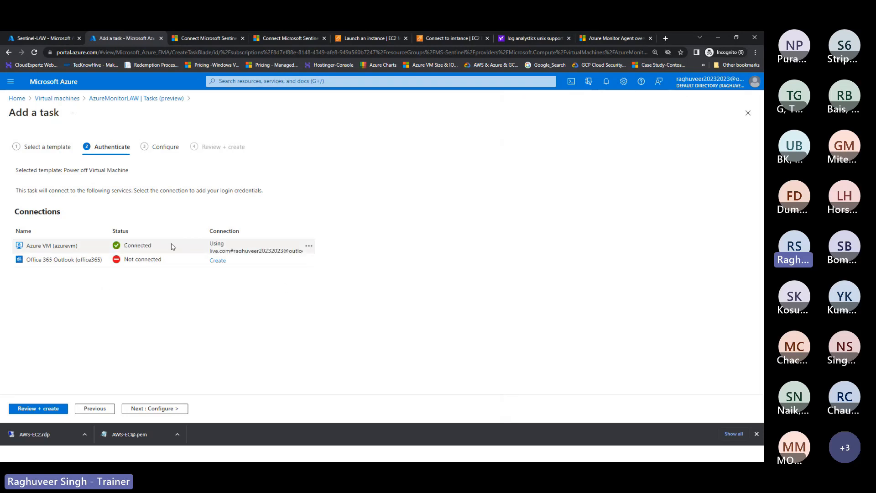
click(156, 409)
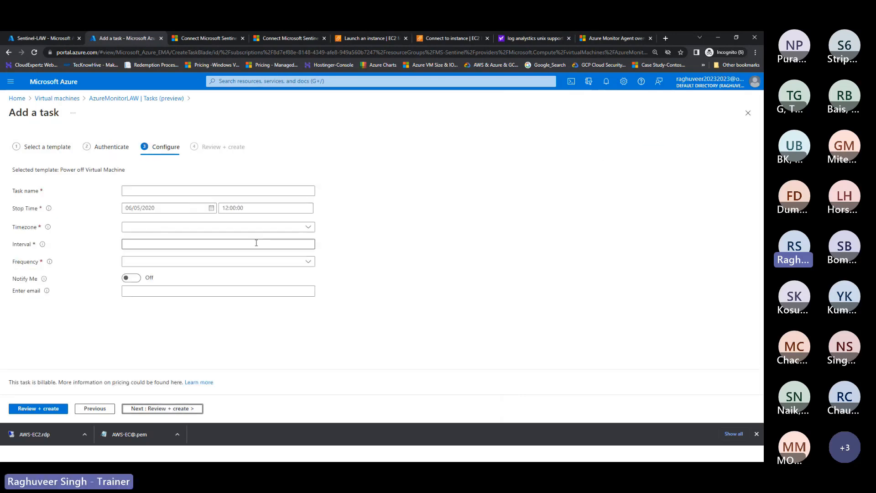
Step: Name the task StopVM
click(130, 192)
text(fsdfd)
key(BackSpace)
key(BackSpace)
key(BackSpace)
text(Sto)
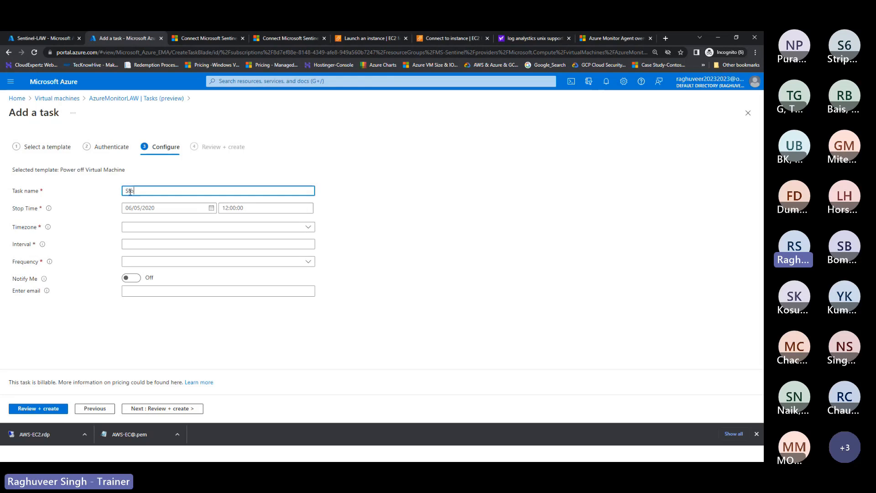
text(p teh V)
key(BackSpace)
key(BackSpace)
key(BackSpace)
key(BackSpace)
key(BackSpace)
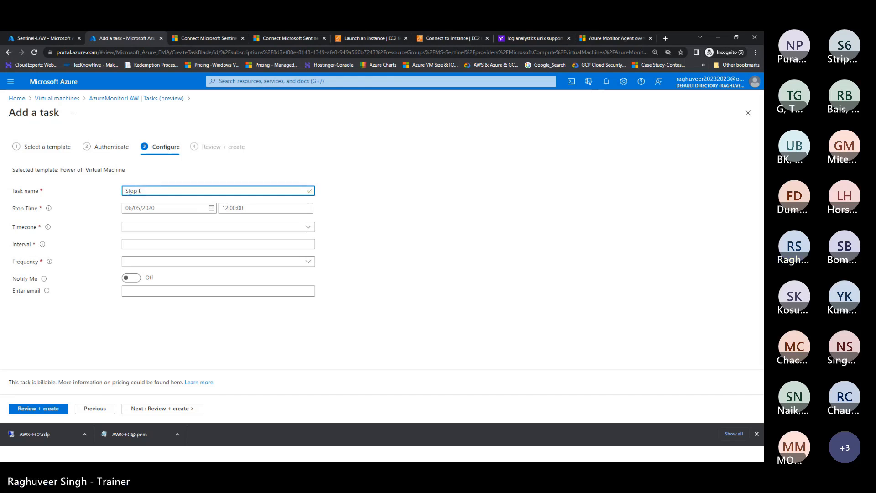
text(VM)
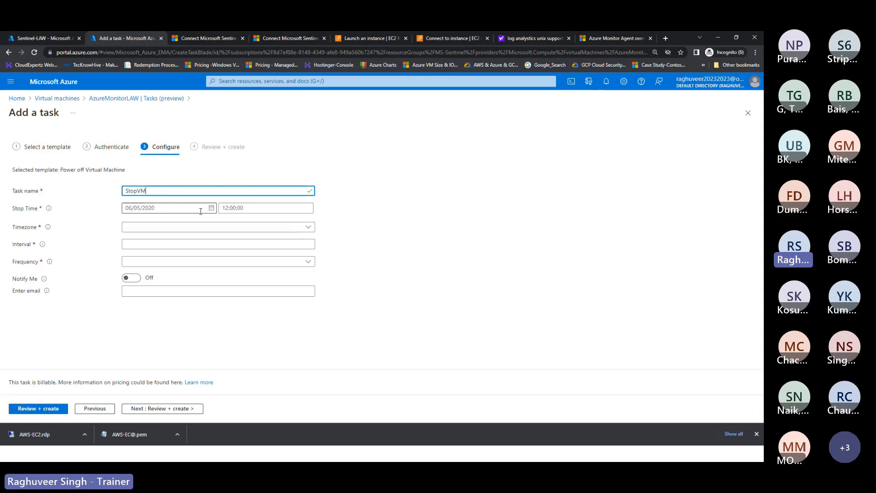
Step: Set the stop date to 07/21/2023
click(212, 208)
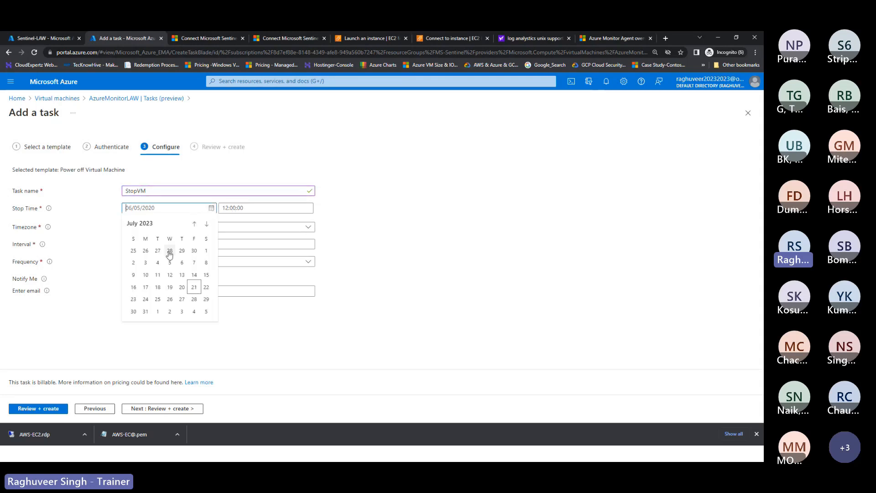
click(206, 288)
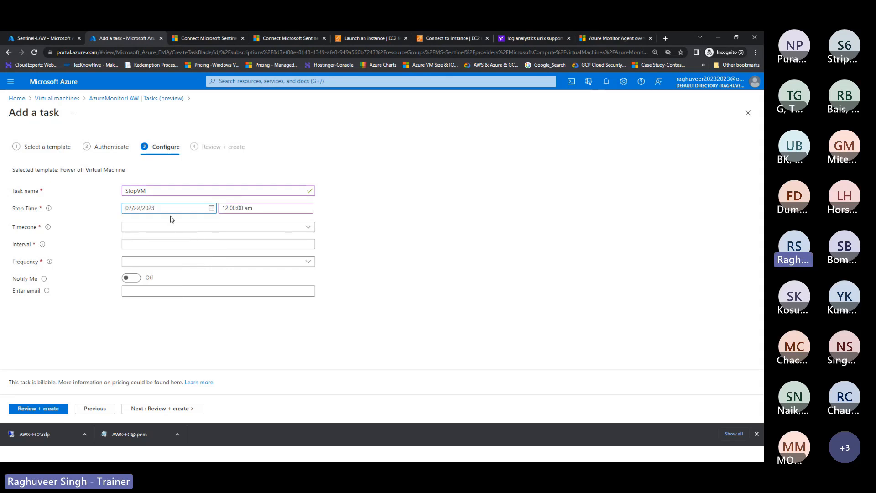
click(211, 207)
click(192, 288)
click(252, 209)
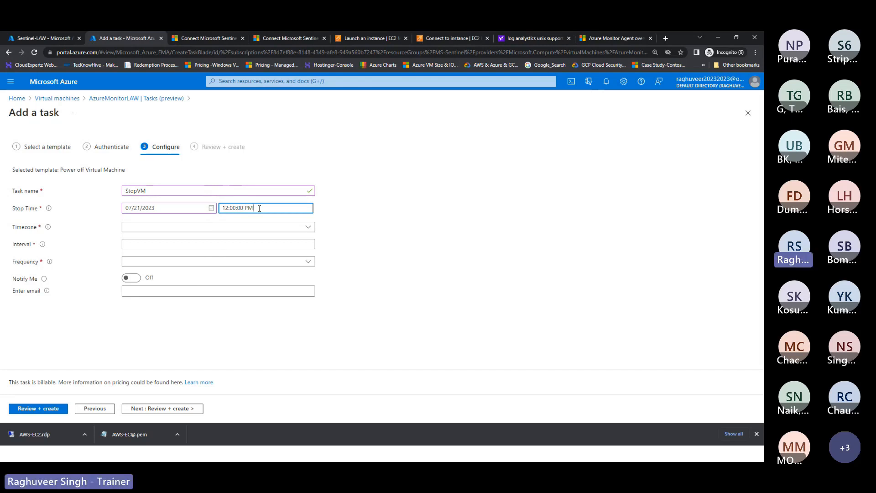
Step: Choose Eastern Standard Time (Mexico) as the time zone
click(147, 228)
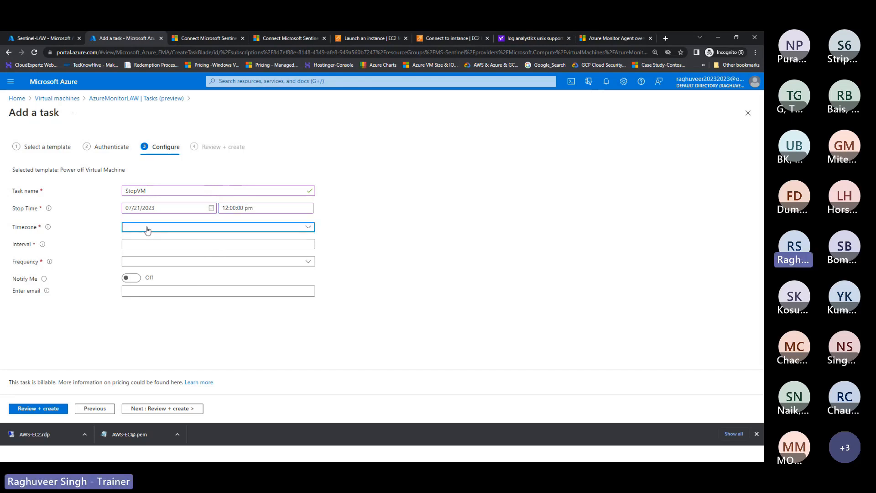
scroll(201, 336, down, 1)
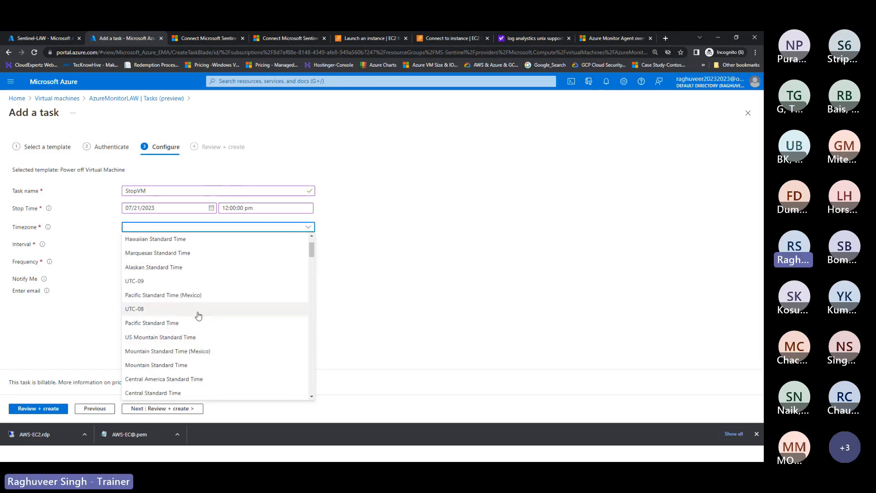
scroll(196, 351, down, 1)
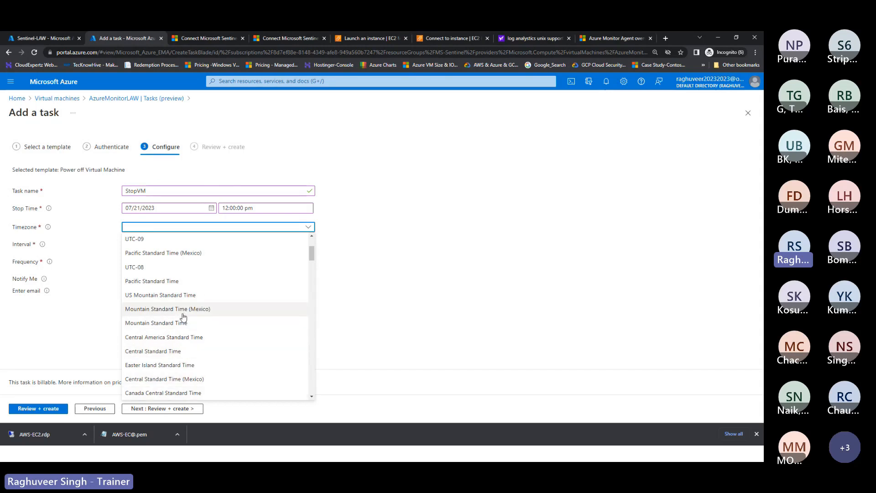
scroll(182, 336, down, 2)
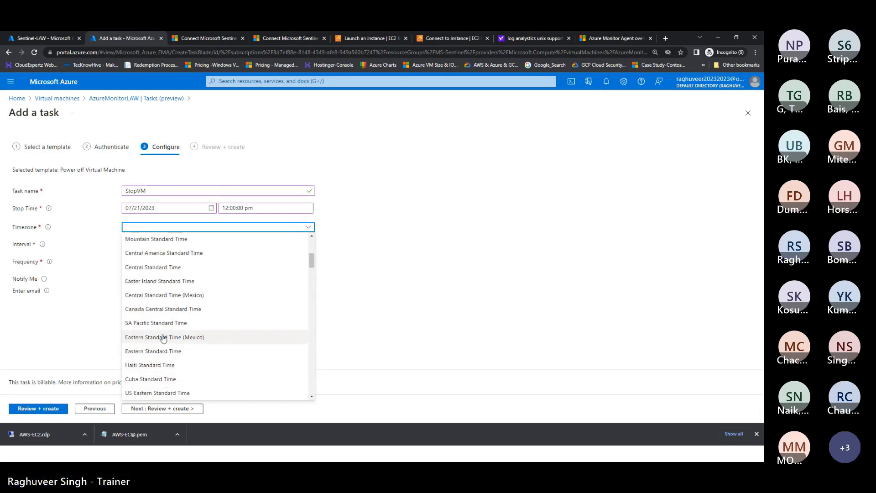
click(164, 338)
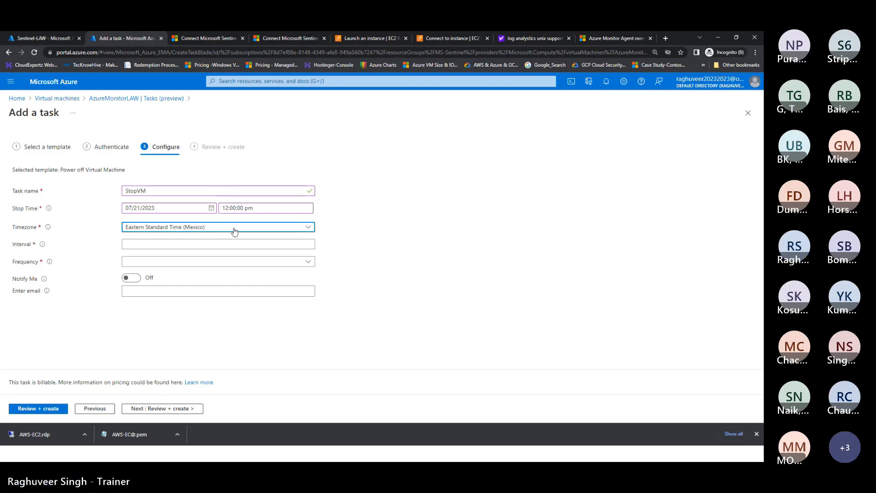
Step: Set the stop time to 8:00:00 pm
click(227, 208)
key(BackSpace)
text(08)
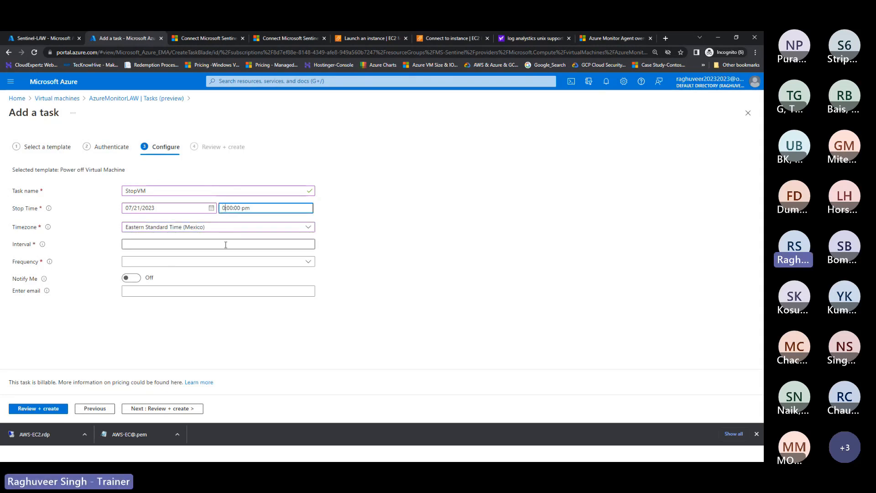
click(397, 265)
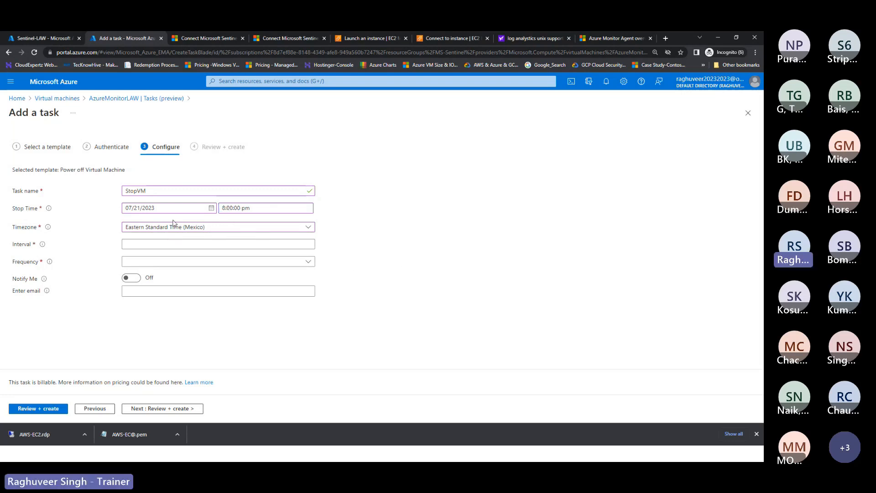
Step: Set the recurrence interval to 24 with frequency Day
click(145, 244)
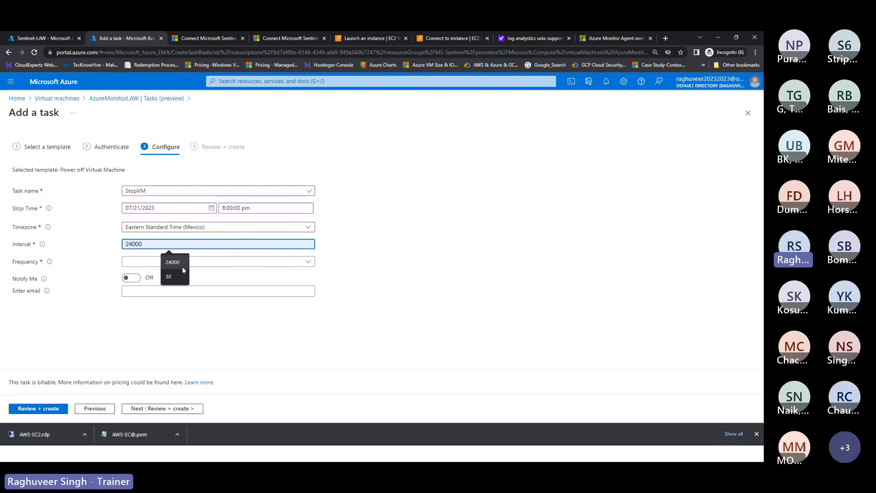
mouse_move(42, 246)
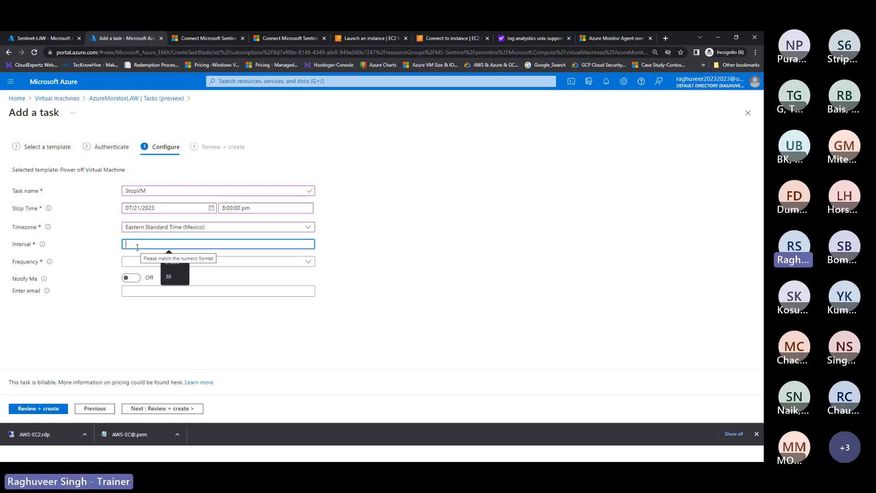
text(2)
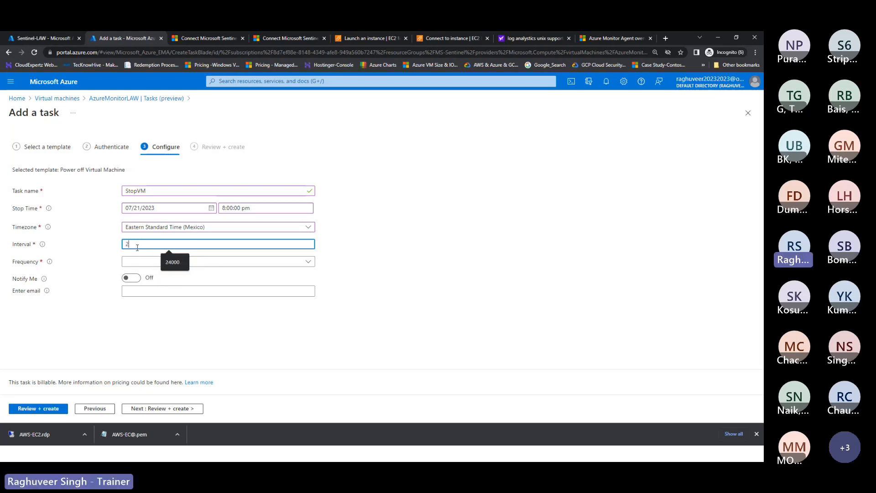
text(4)
click(342, 260)
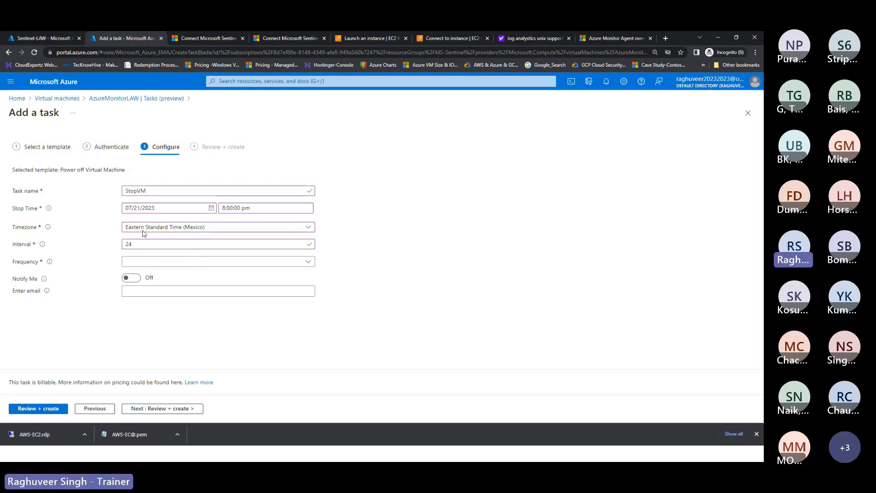
click(143, 264)
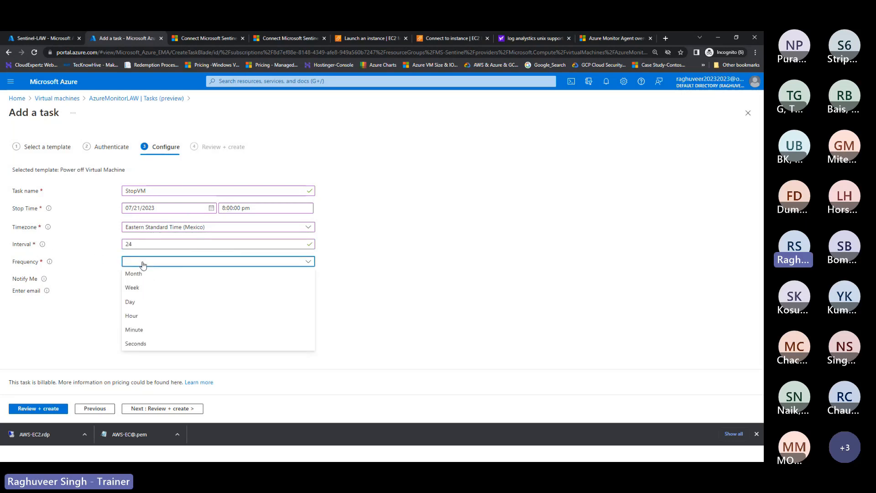
click(141, 302)
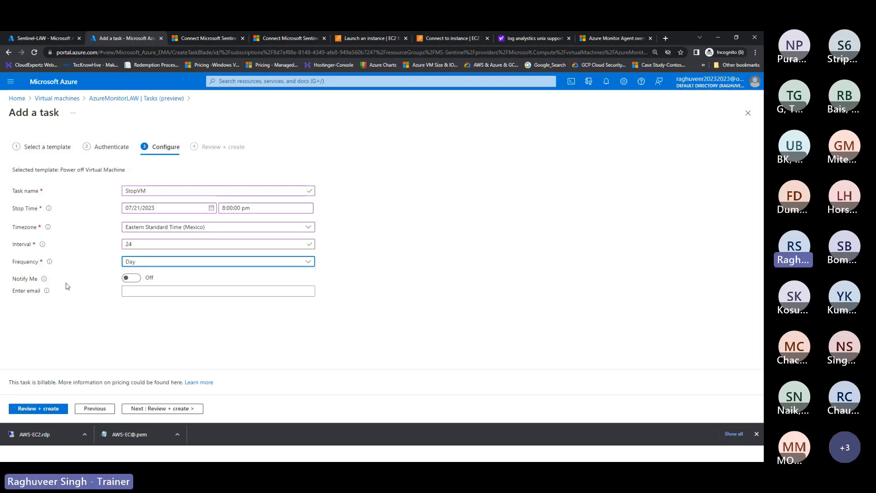
Step: Turn on Notify Me and begin entering the notification e-mail address
click(126, 278)
click(126, 291)
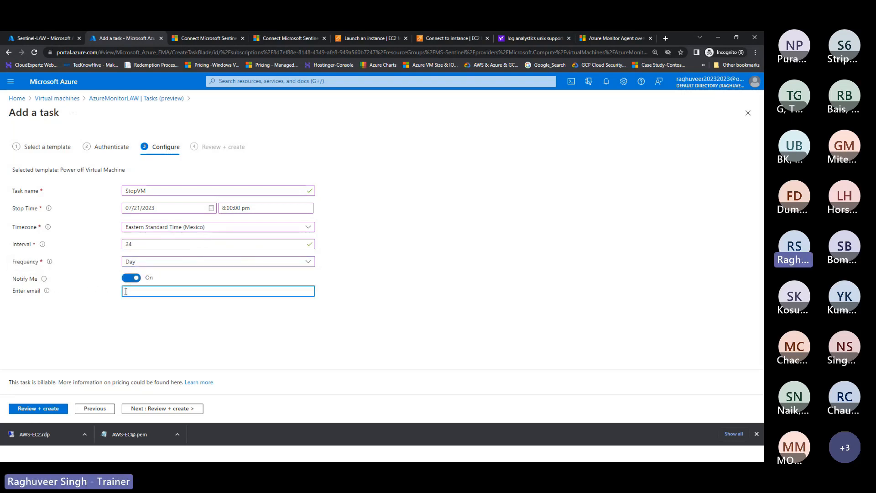
text(raghuv)
key(BackSpace)
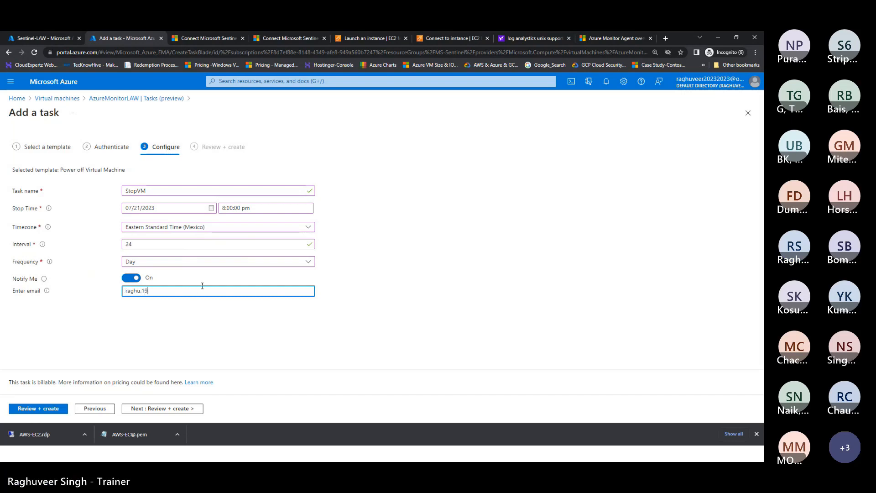
Step: Change the recurrence to Hour with an interval of 24
drag(137, 244, 86, 242)
text(1)
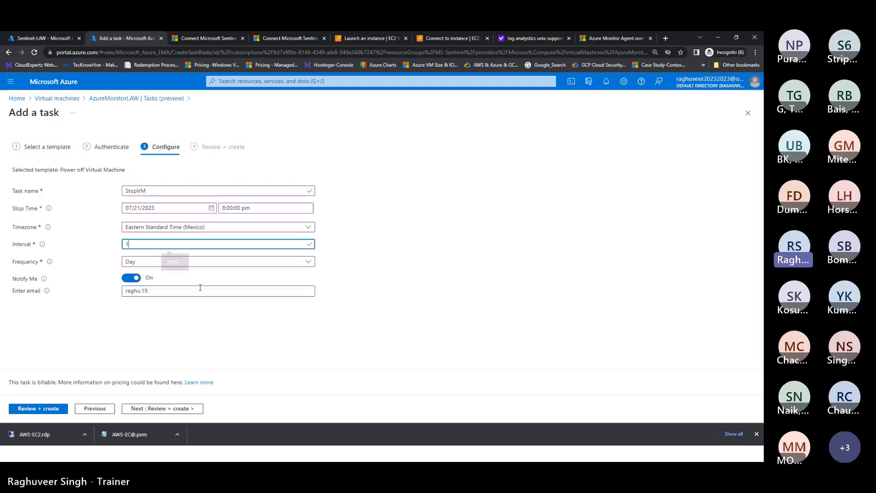
click(136, 259)
click(134, 314)
drag(139, 244, 84, 241)
text(24)
click(176, 333)
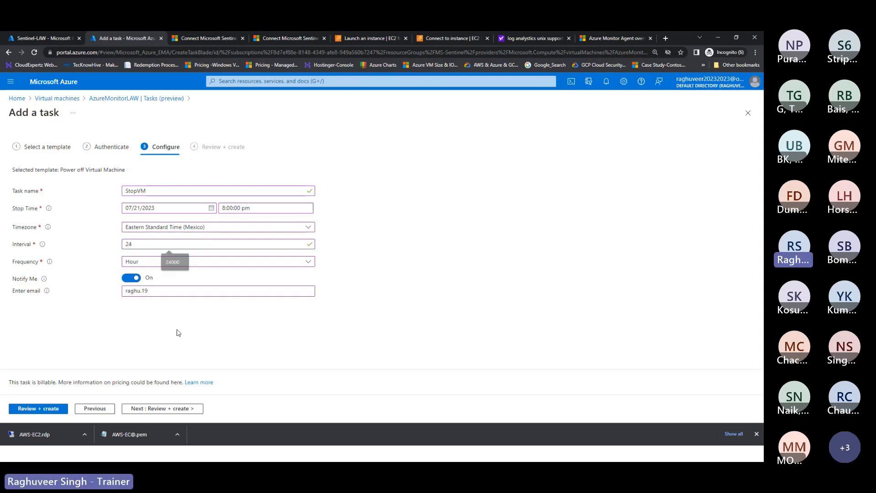
Step: Complete the notification e-mail address
click(152, 291)
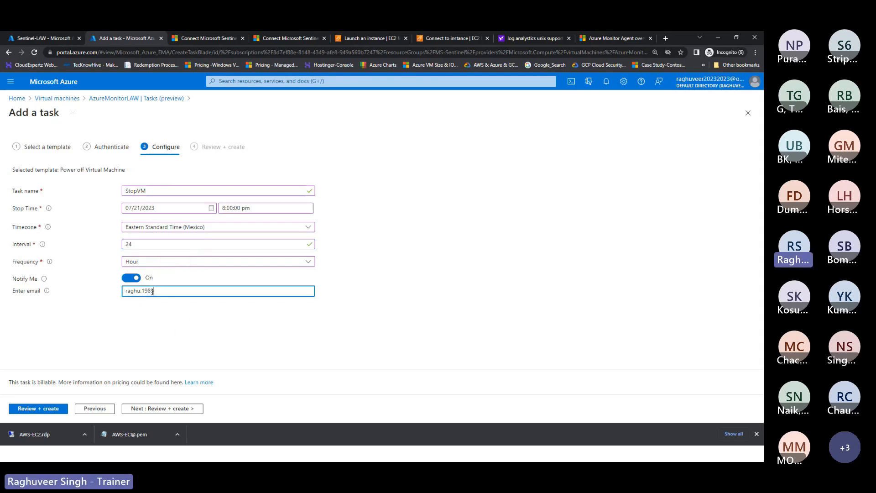
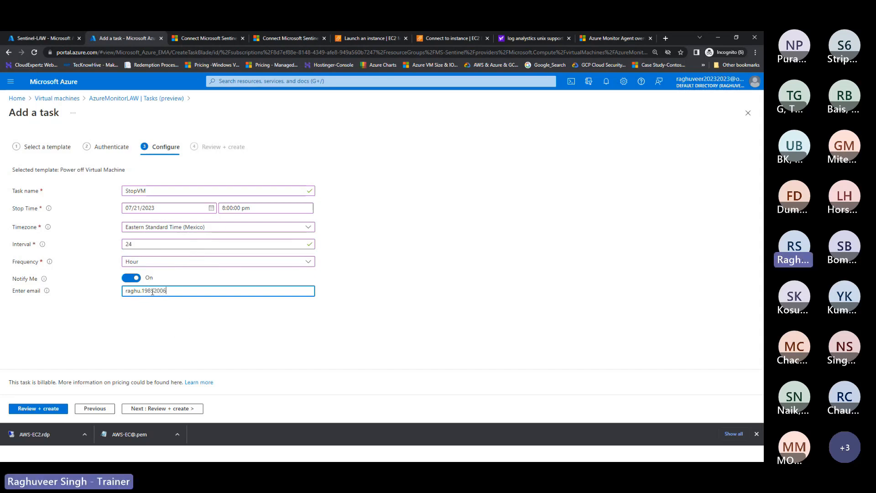
click(147, 306)
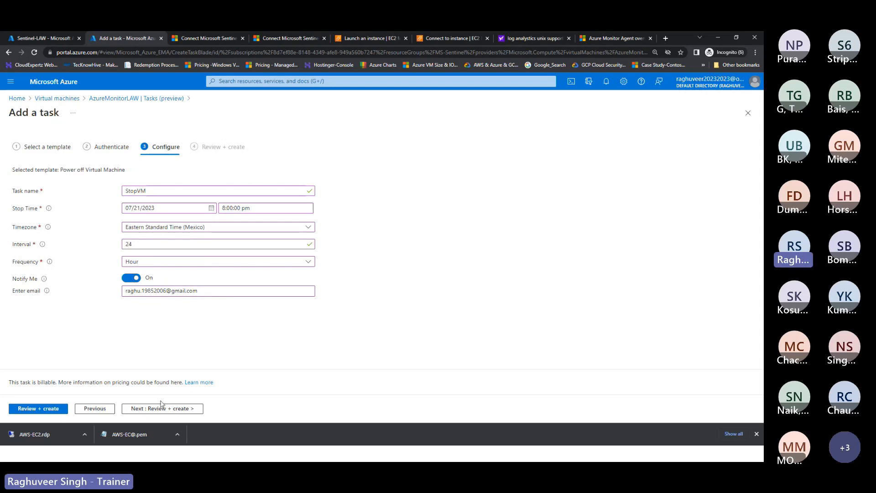
Step: Try Review + create, then go back and sign in to create the Office 365 Outlook connection
click(192, 408)
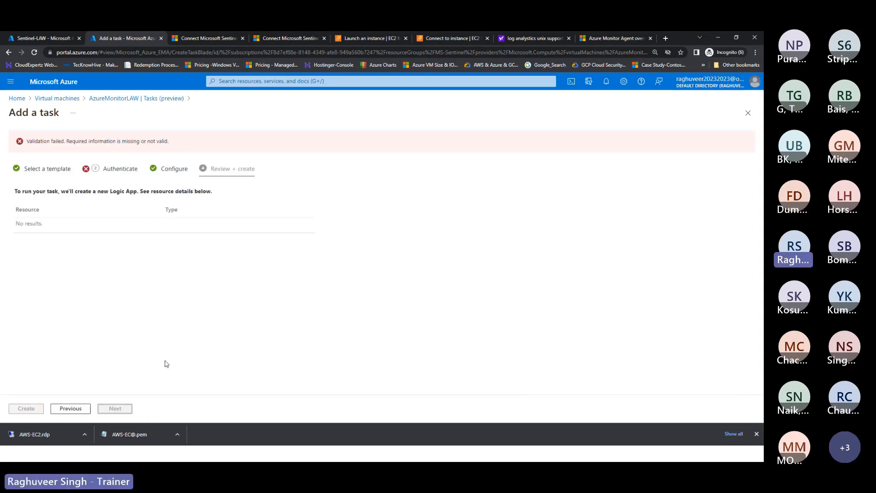
click(111, 170)
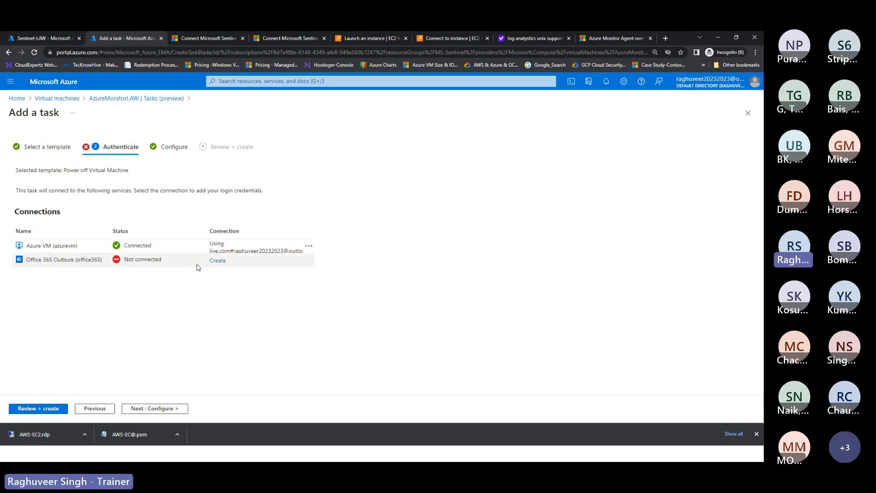
click(218, 260)
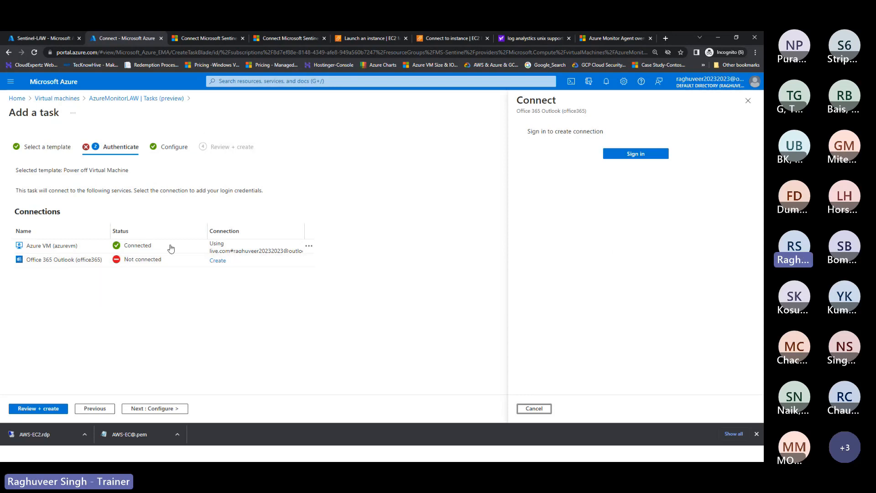
click(643, 158)
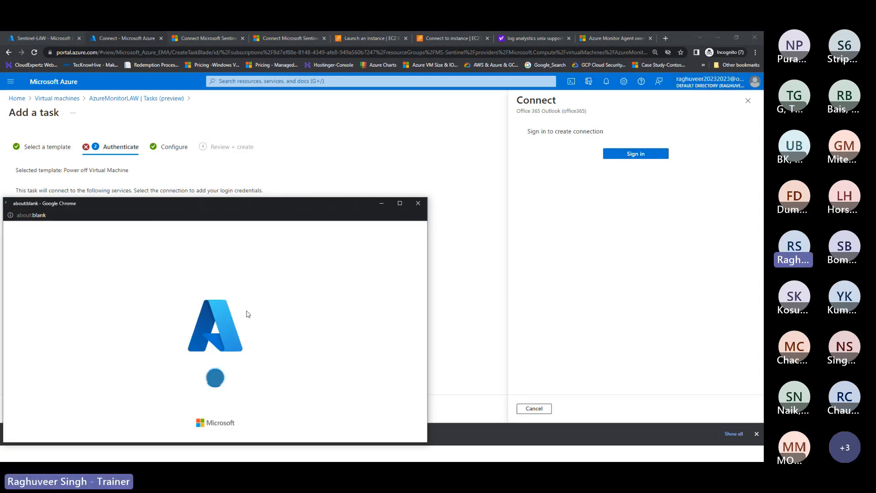
click(195, 338)
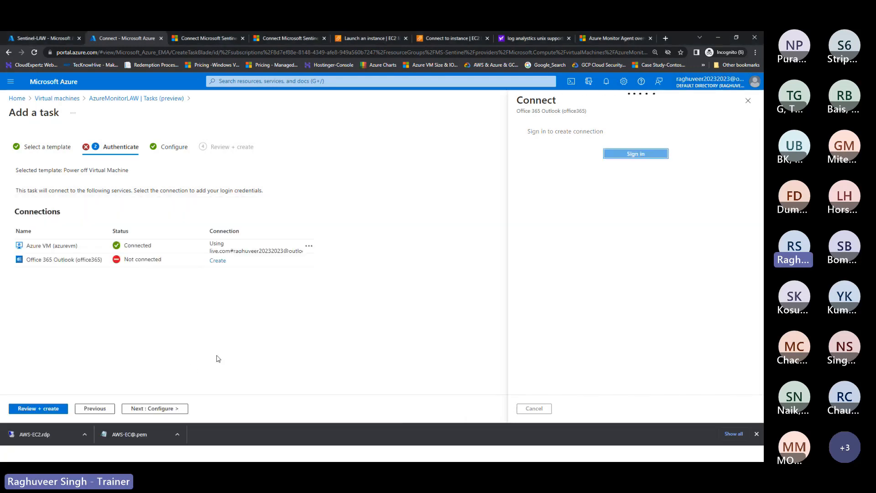
click(639, 155)
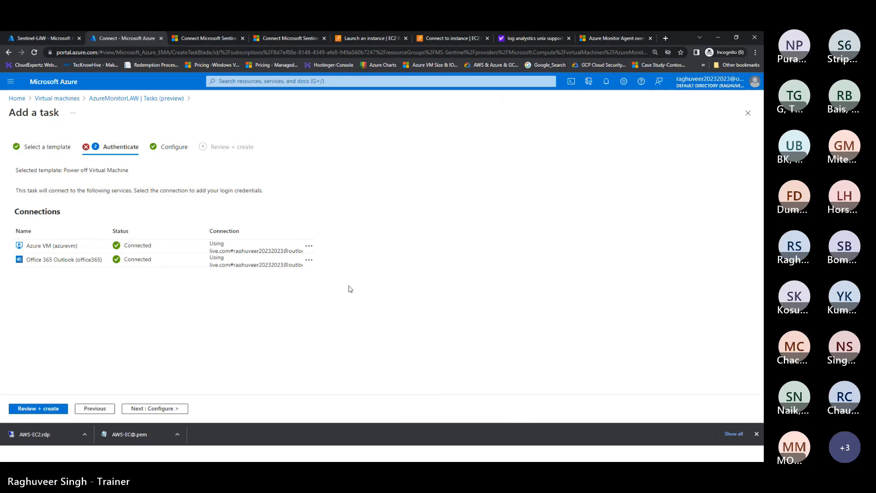
Step: Move through Configure to the StopVM task's review page
click(151, 409)
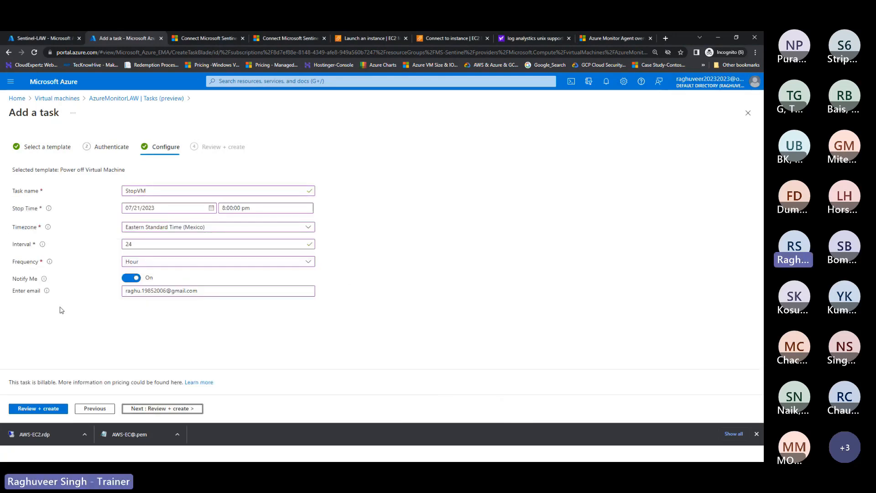
drag(197, 291, 129, 307)
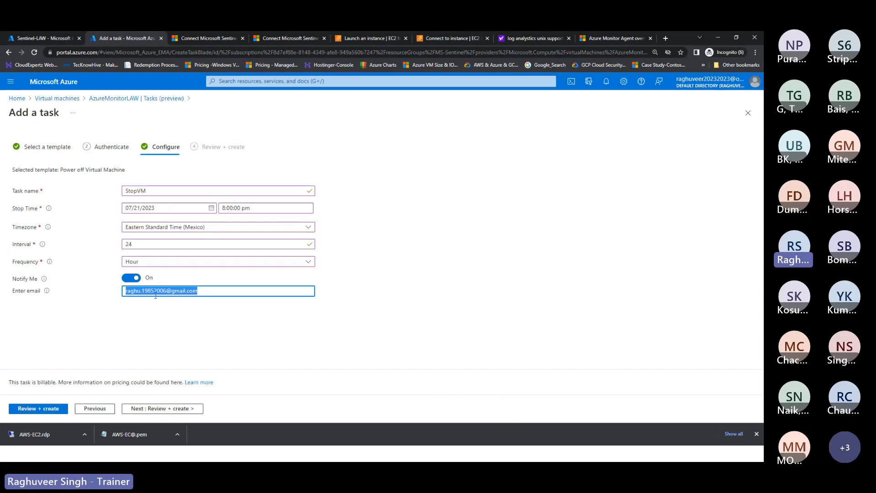
click(185, 408)
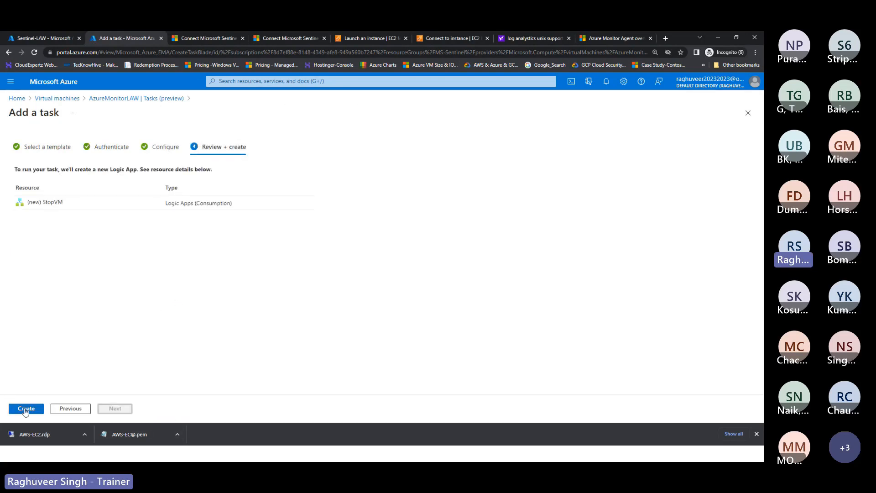
Step: Create the StopVM task, then start adding another task
click(27, 409)
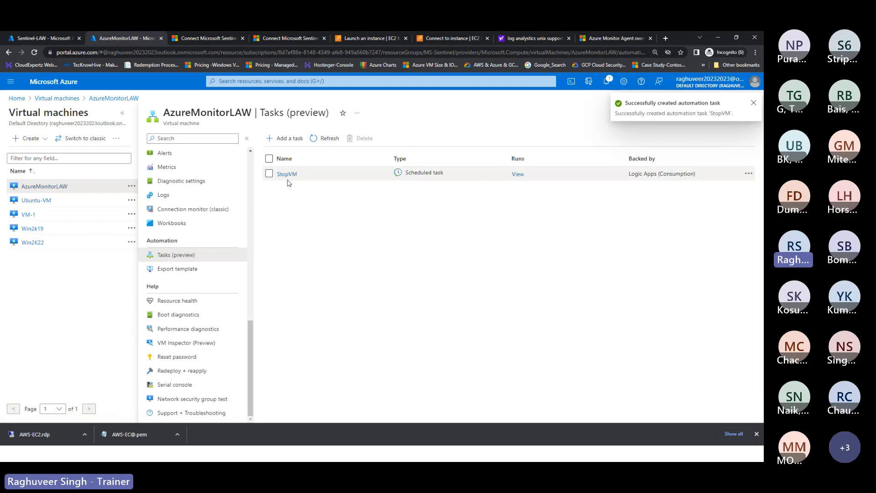
click(281, 138)
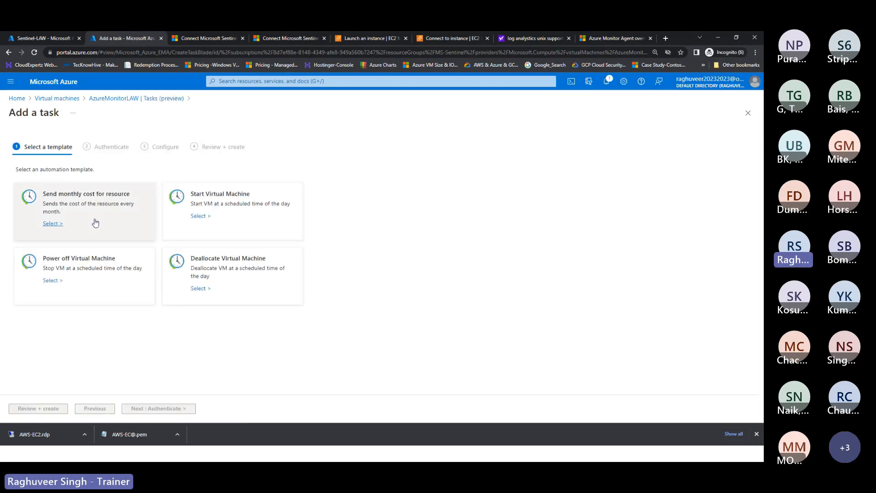
Step: Choose the Start Virtual Machine task template and name the task StartVm
click(211, 206)
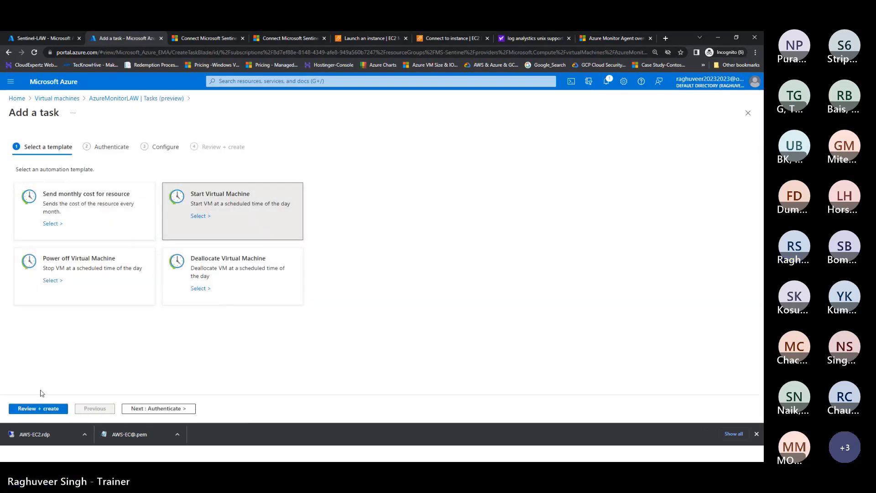
click(160, 408)
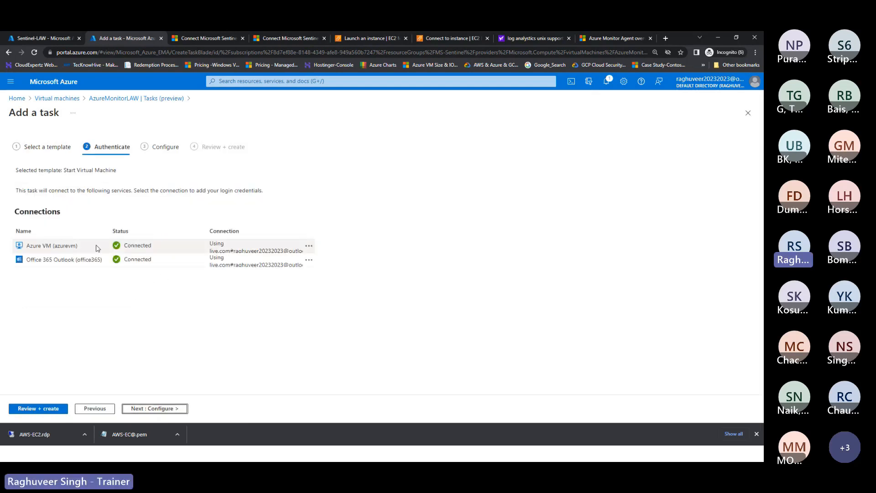
click(160, 409)
click(161, 192)
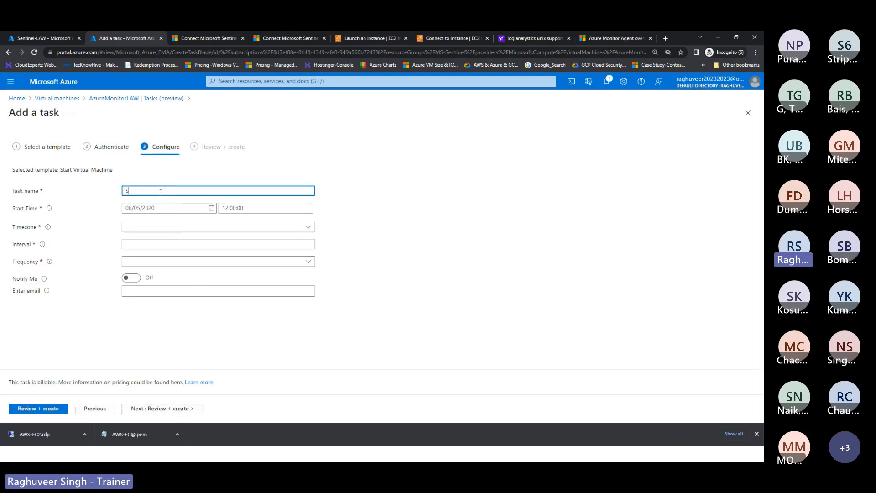
text(StartVm)
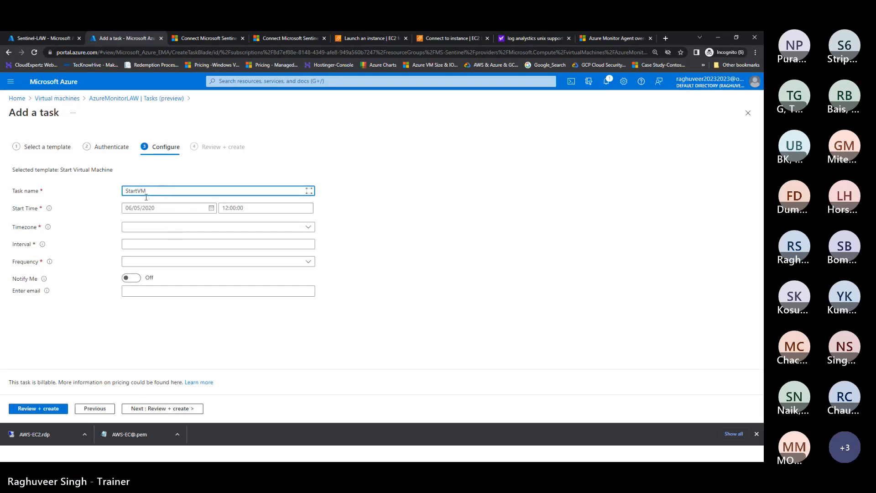
Step: Set the task to start on July 22, 2023 at 08:00
click(196, 209)
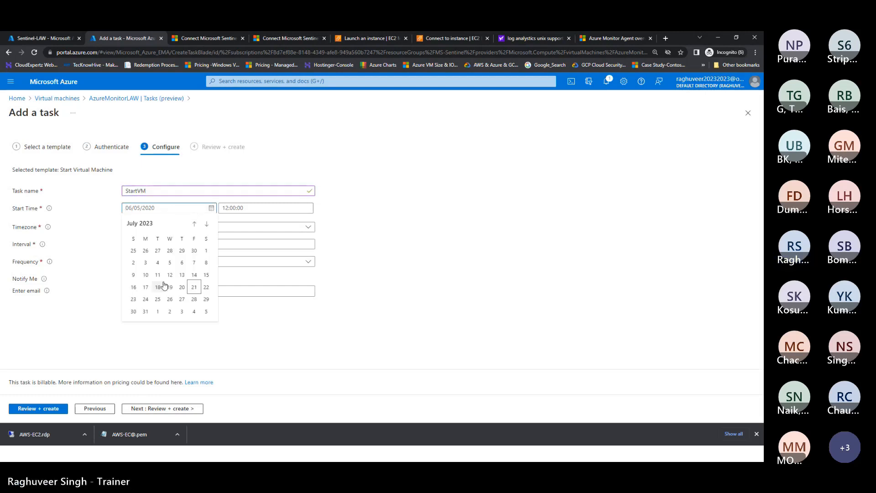
click(205, 288)
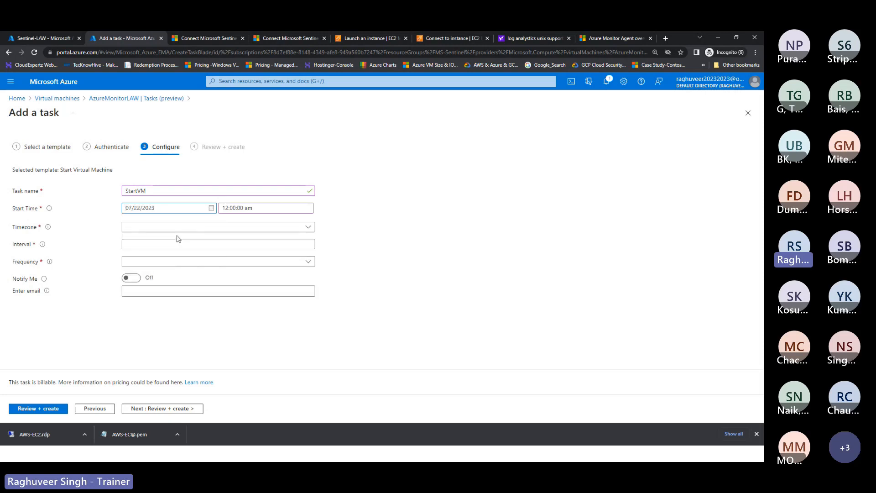
click(228, 208)
key(BackSpace)
key(BackSpace)
text(08)
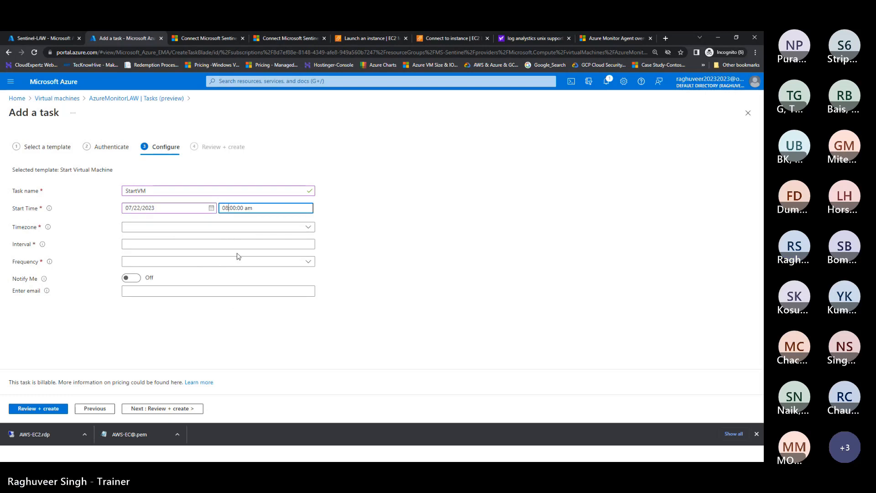
Step: Use the Eastern Standard Time (Mexico) timezone and repeat every 24 hours
click(137, 227)
scroll(191, 304, down, 5)
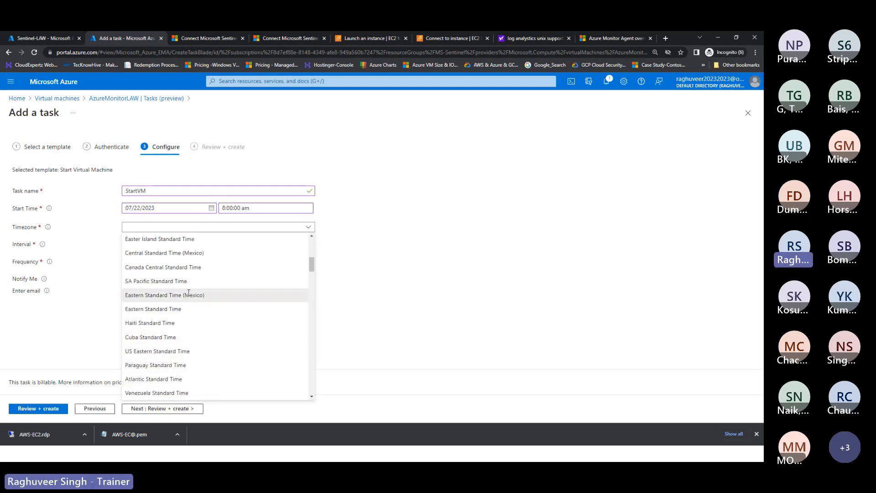
click(190, 301)
click(141, 245)
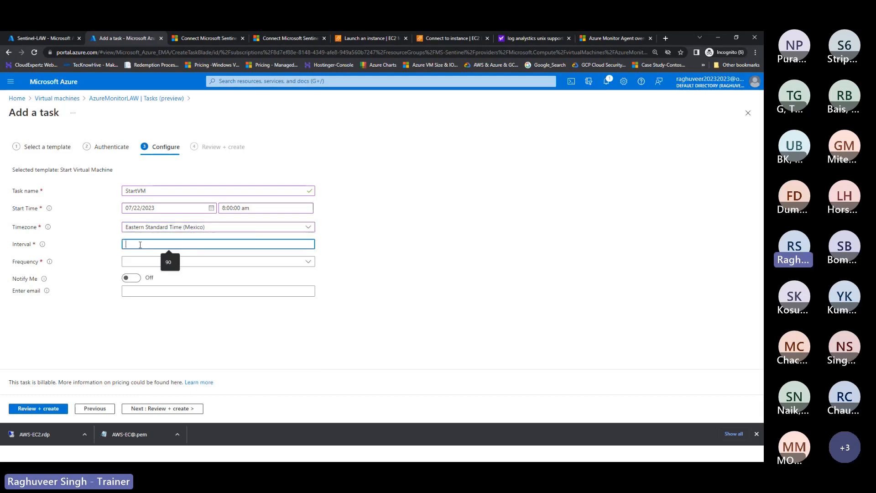
text(24)
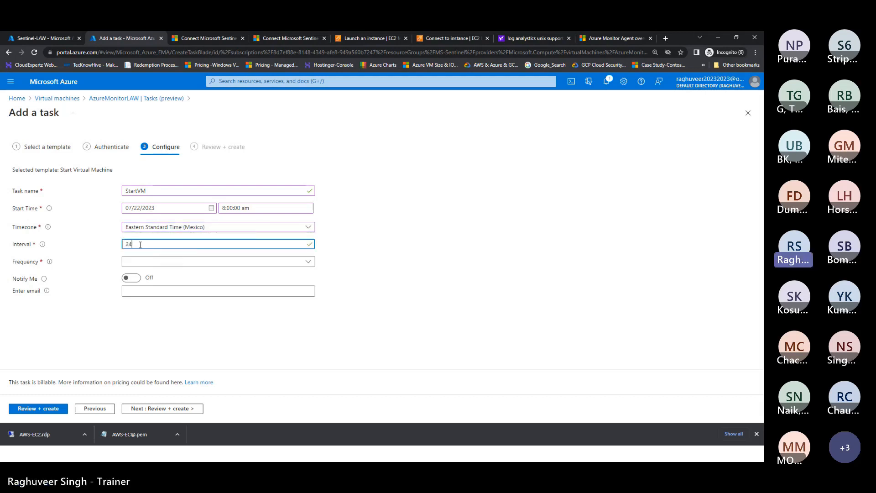
click(137, 262)
click(139, 316)
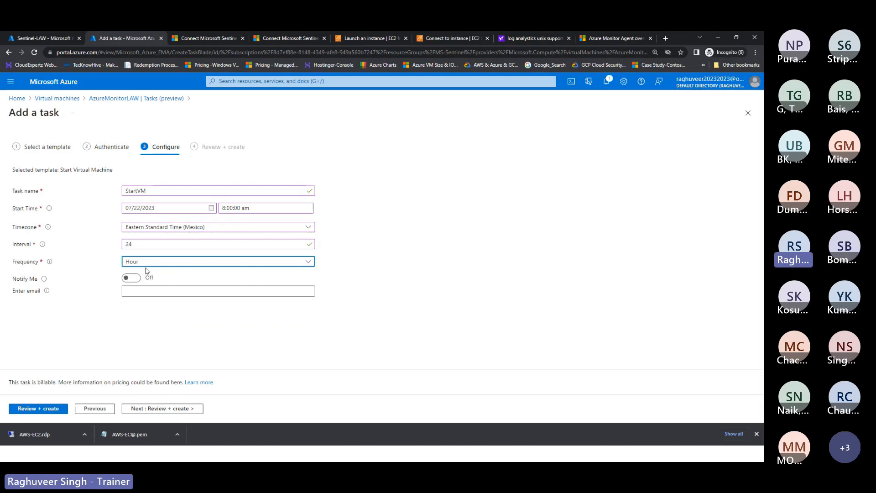
Step: Turn on e-mail notifications with the account's e-mail address and proceed to review
click(135, 278)
click(143, 292)
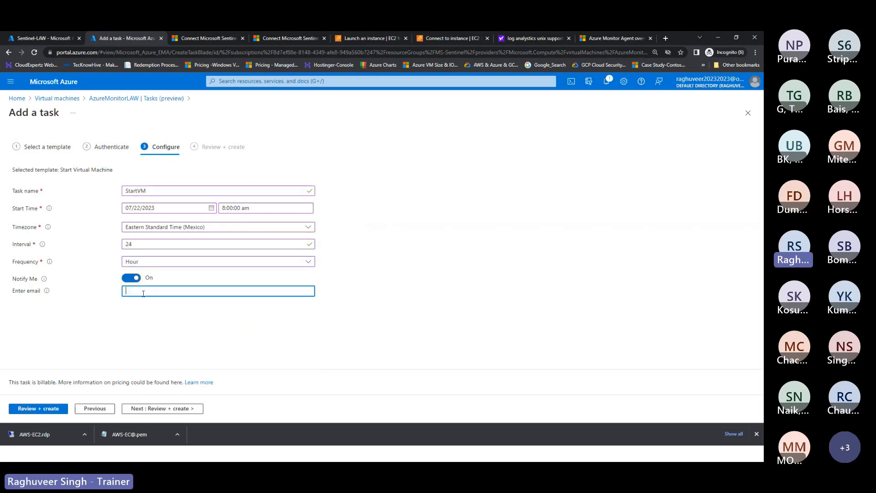
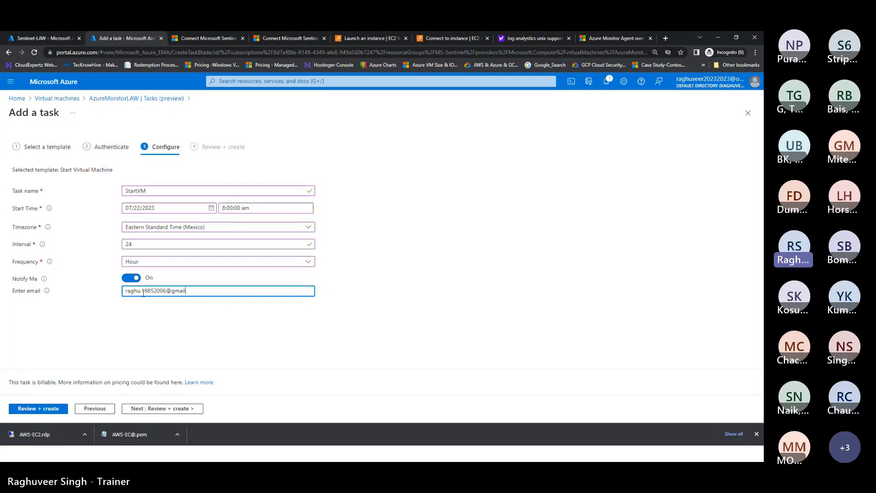
click(122, 325)
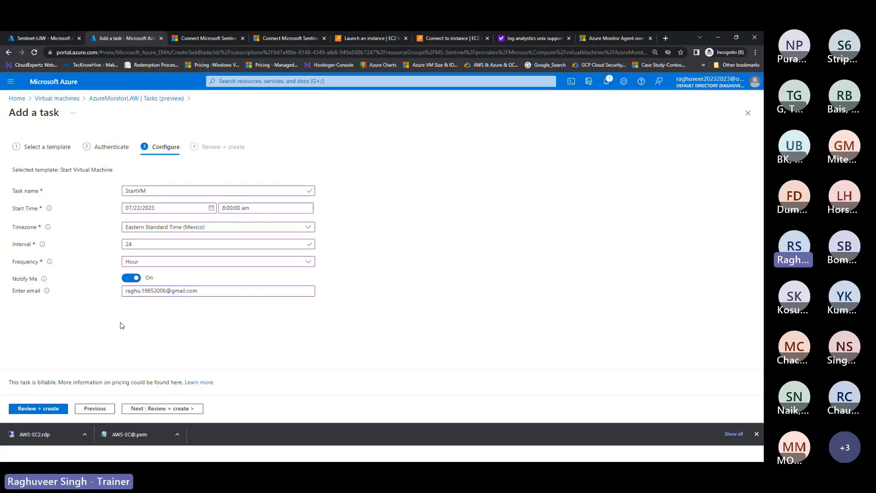
click(168, 409)
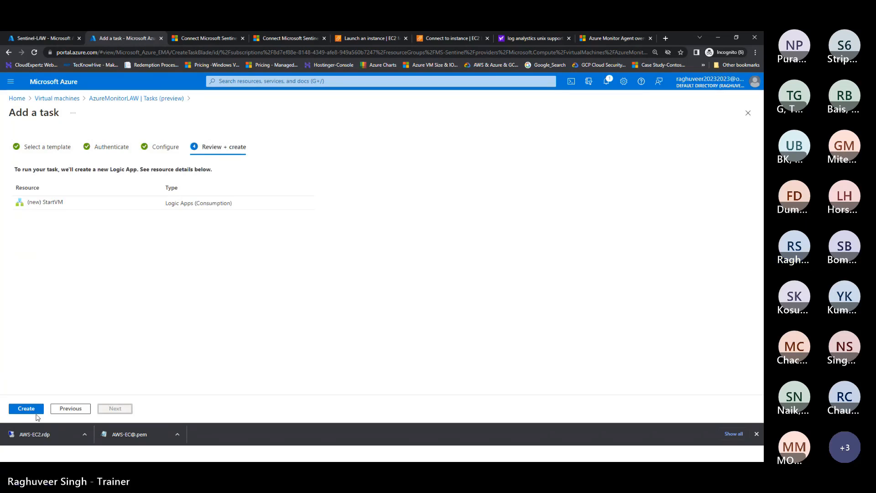
Step: Create the StartVM scheduled task so it appears beside StopVM
click(26, 410)
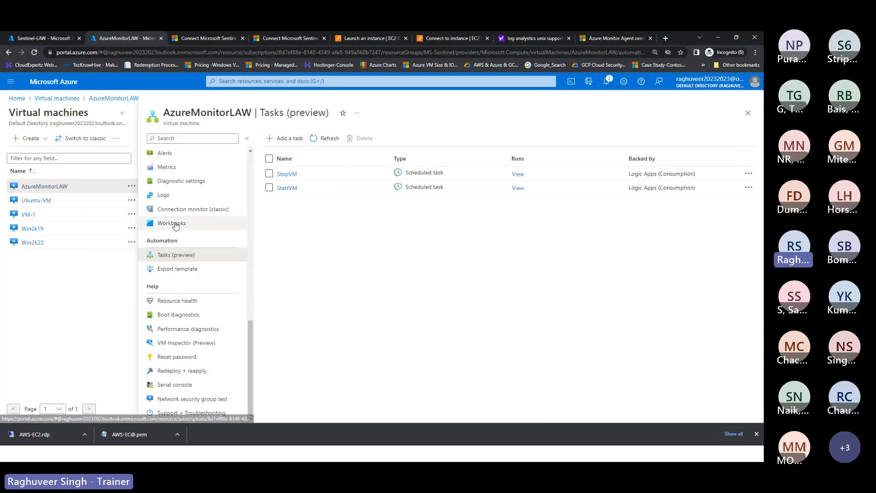
click(233, 83)
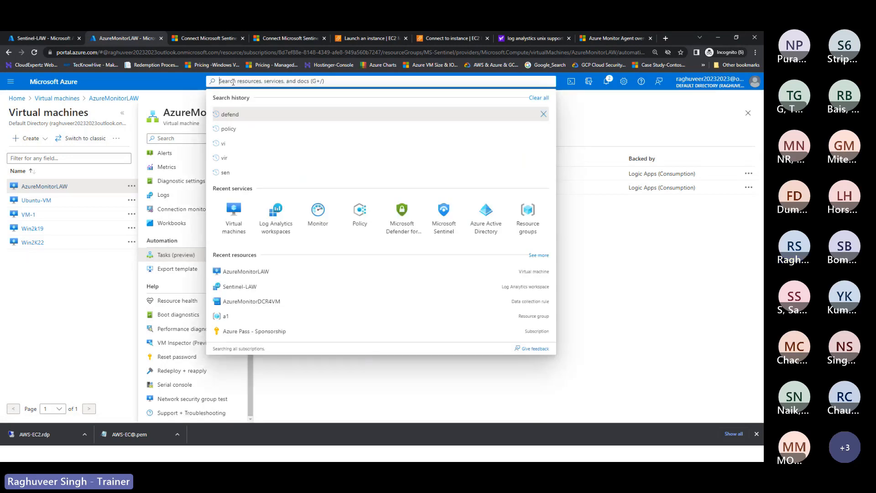
Step: Search 'tem' and open the Templates service from the results
text(tem)
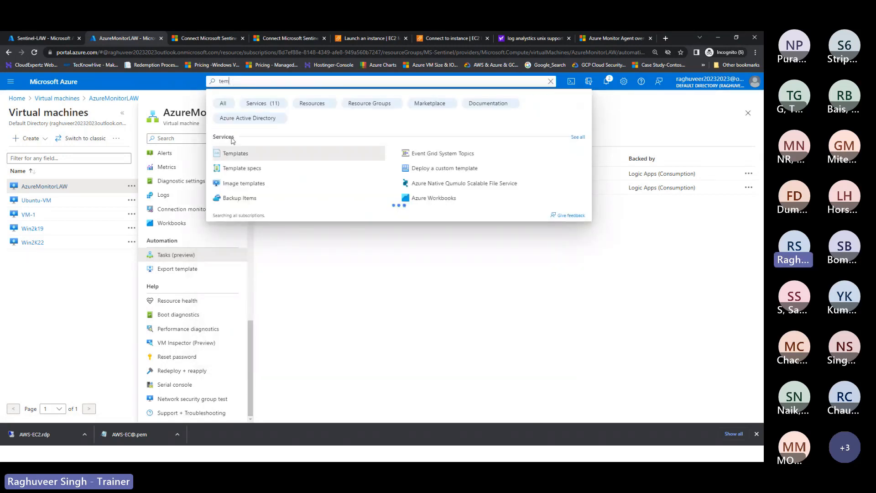
click(232, 154)
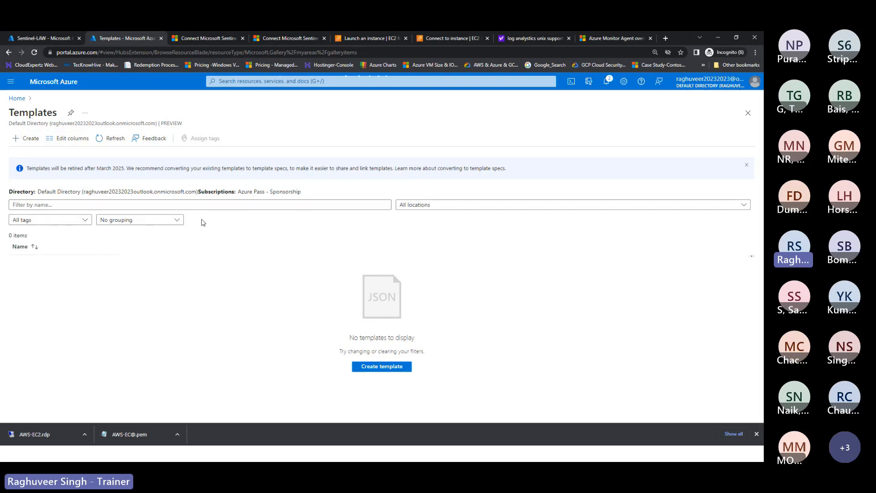
Step: Discard the new-template form and open the AzureMonitorLAW virtual machine from Virtual machines
click(25, 138)
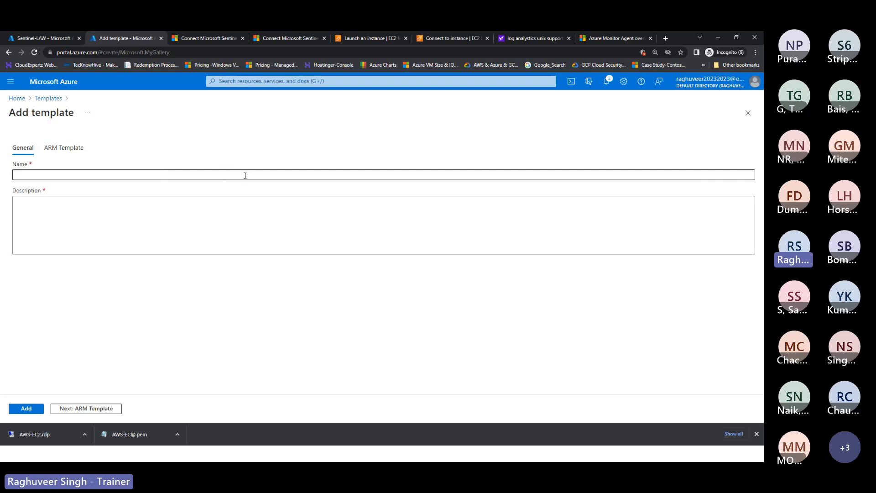
click(748, 112)
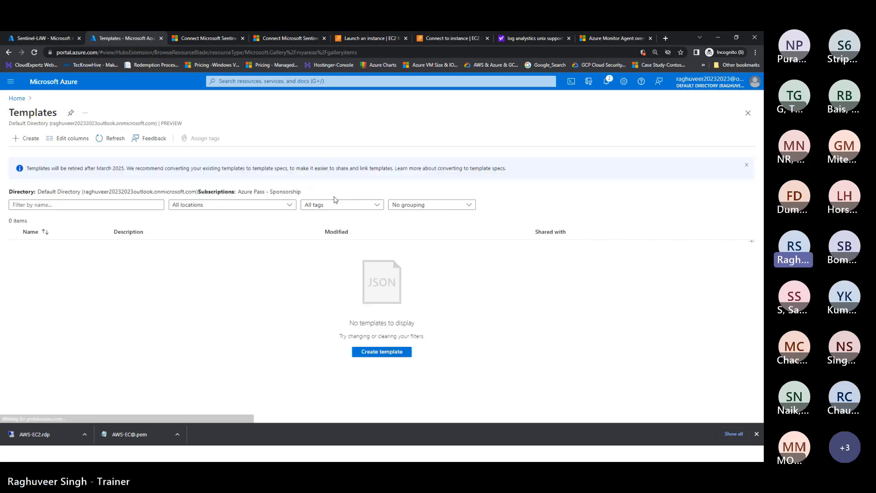
click(17, 98)
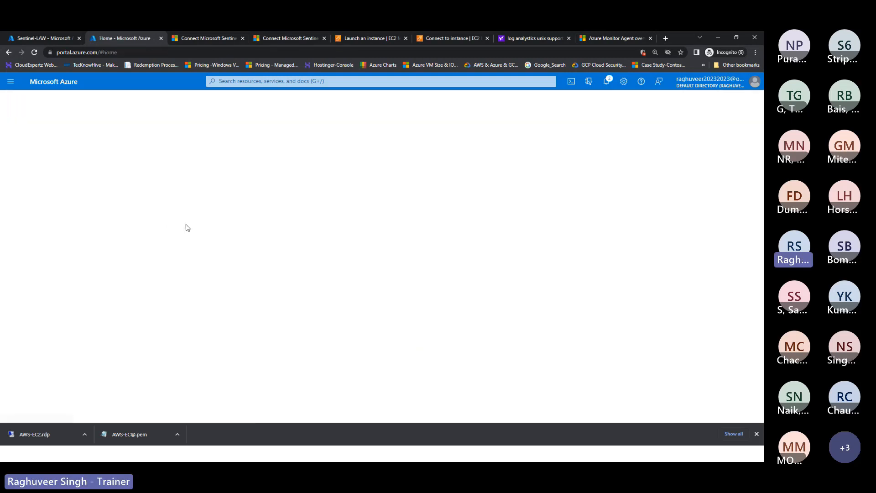
click(260, 132)
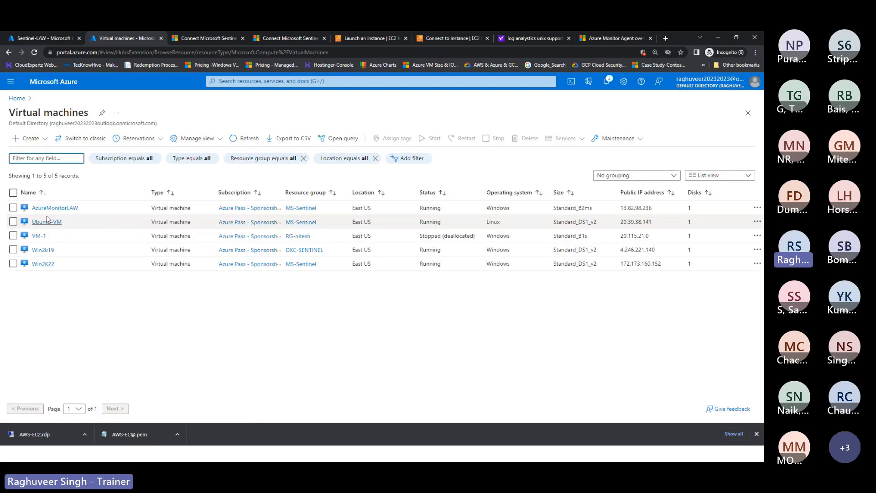
click(46, 210)
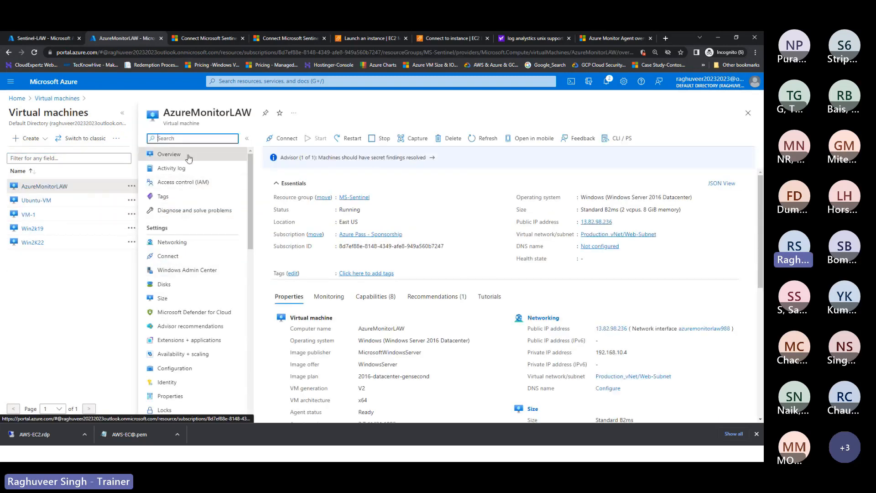
scroll(182, 312, down, 10)
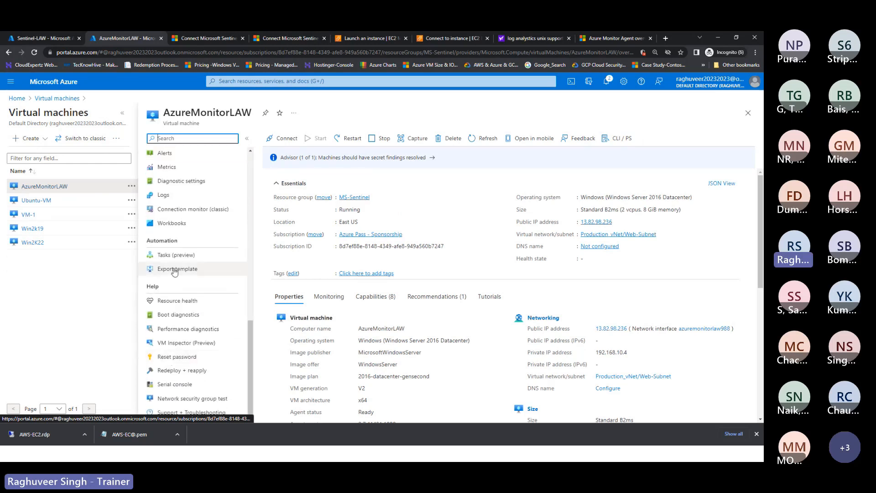
Step: Open AzureMonitorLAW's Tasks (preview) page listing StartVM and StopVM
click(174, 255)
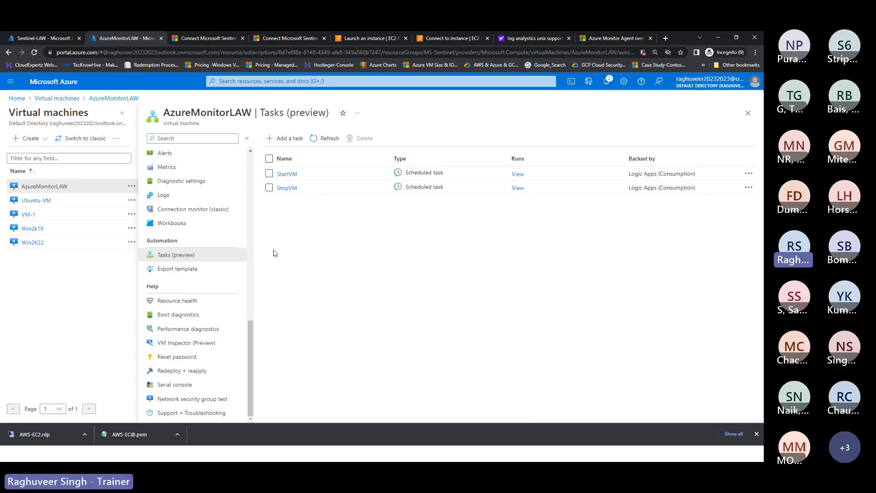
scroll(249, 324, up, 3)
scroll(251, 247, up, 5)
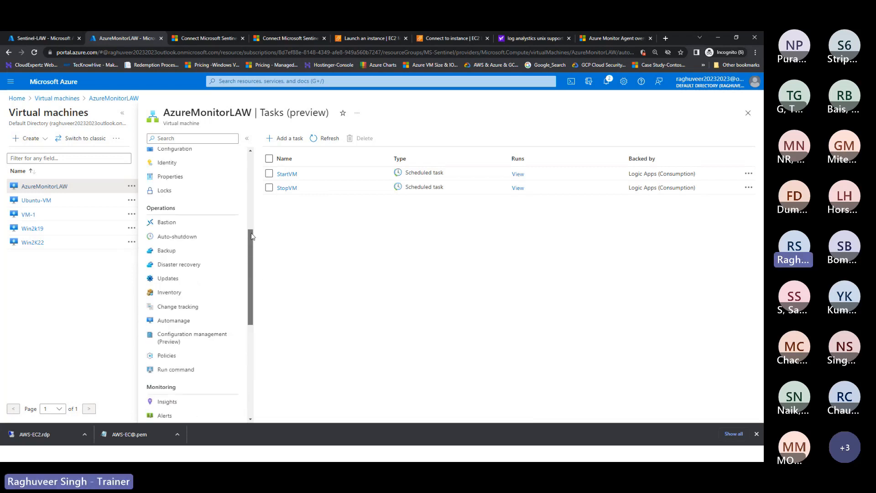
Step: Open the Azure Pass - Sponsorship subscription and follow its microsoftazuresponsorships.com link
click(306, 81)
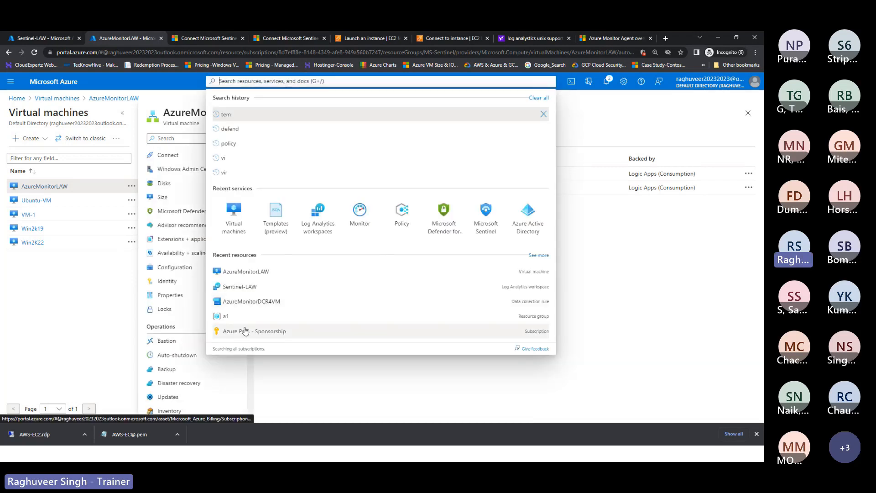
click(245, 331)
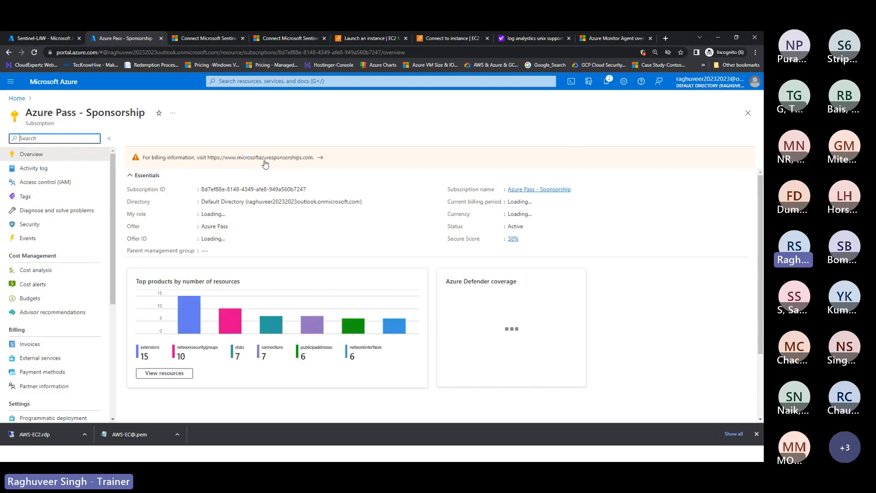
click(265, 160)
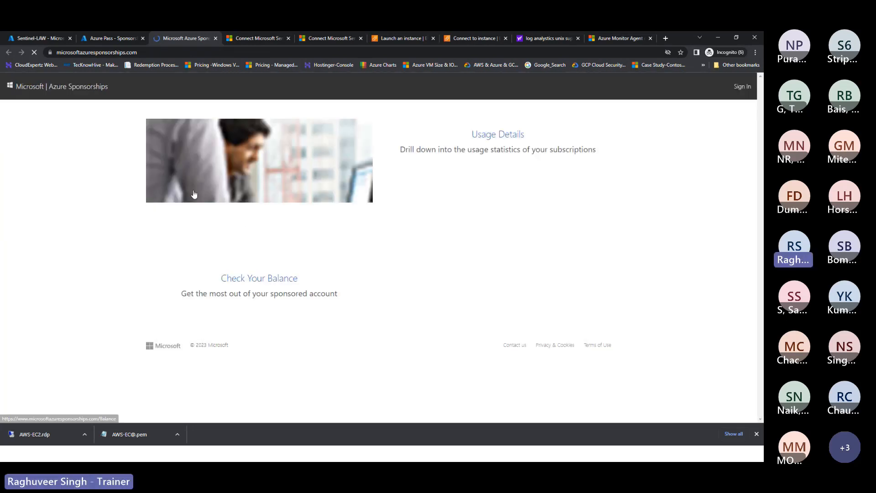
Step: Choose Check Your Balance and sign in with the account's e-mail address
click(272, 282)
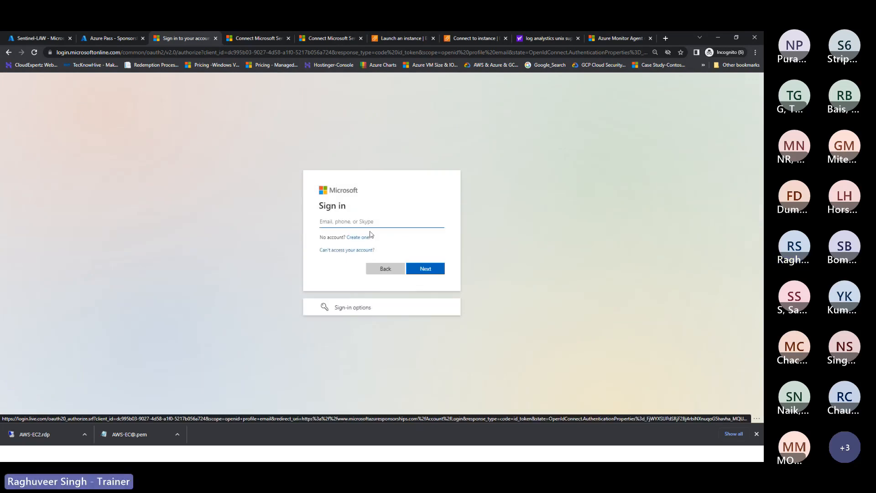
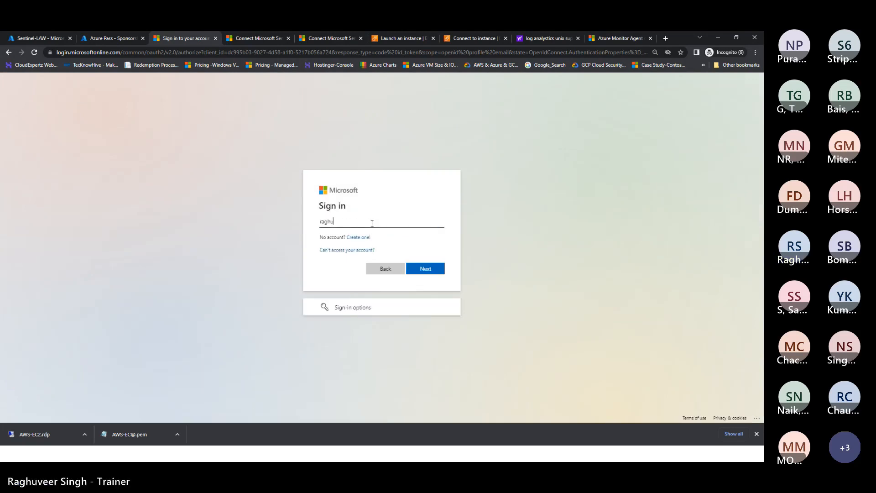
key(Return)
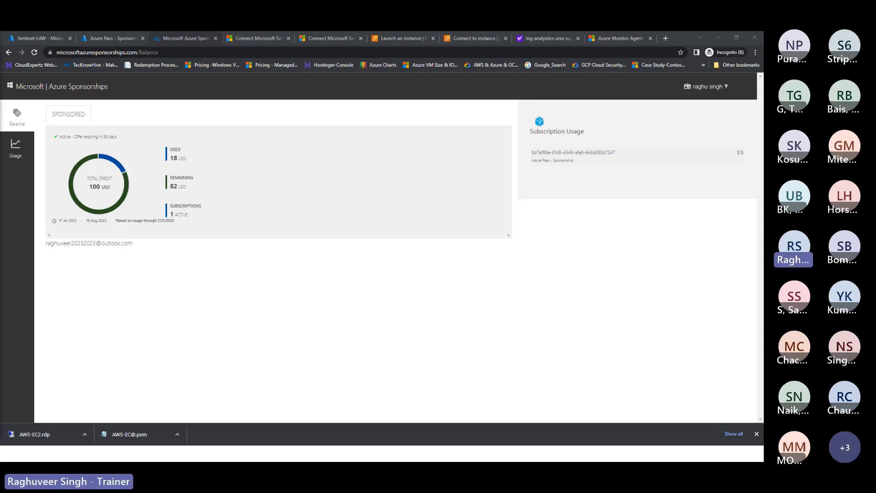
click(488, 85)
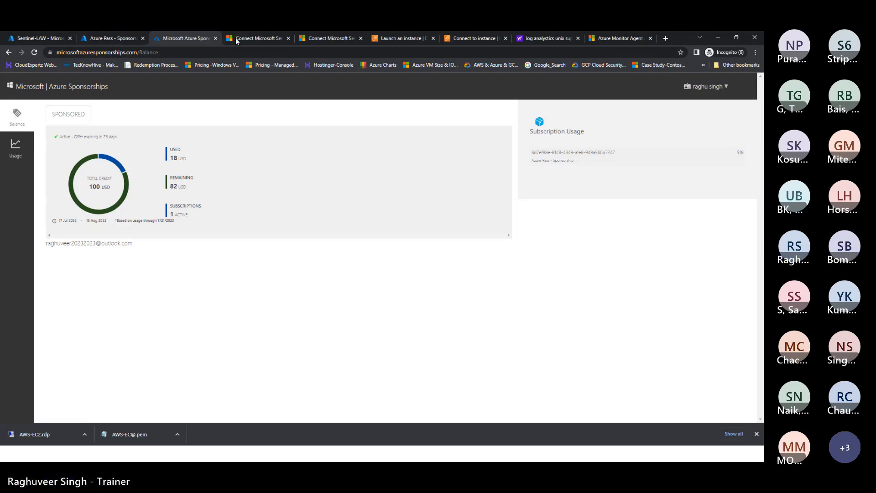
mouse_move(256, 40)
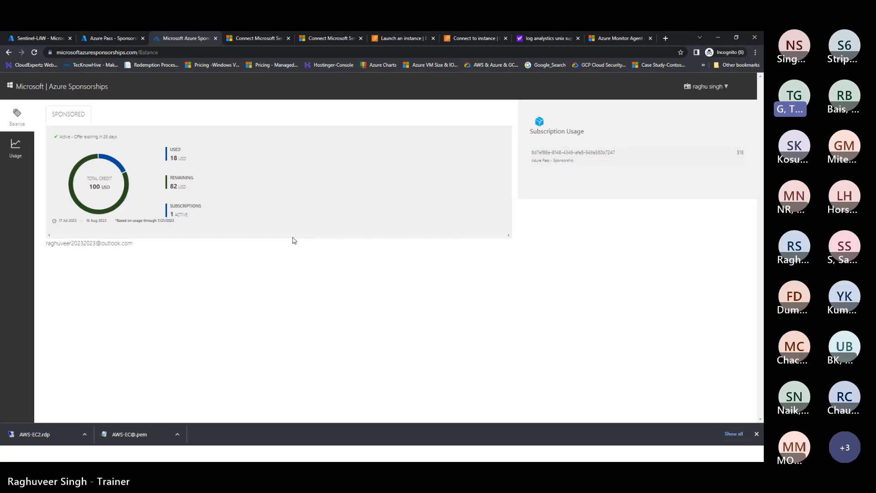
click(126, 38)
Step: Open the Sentinel-LAW Log Analytics workspace's Logs with an empty new query
click(244, 81)
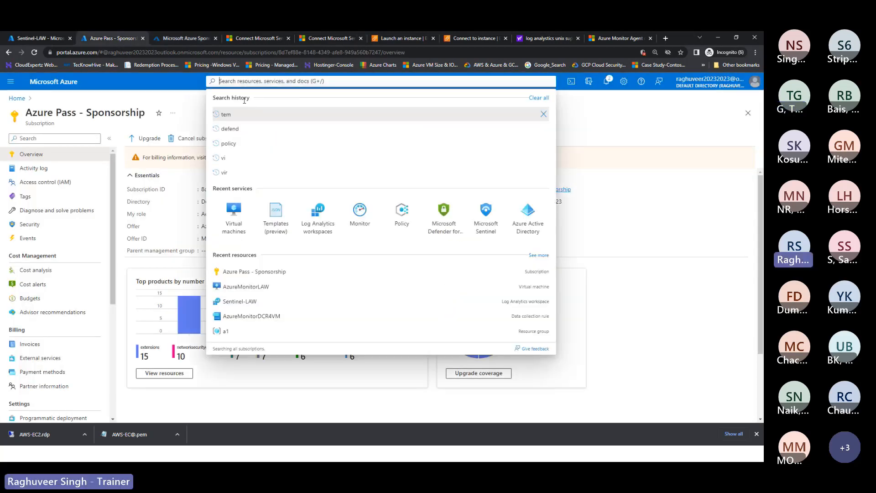
click(332, 217)
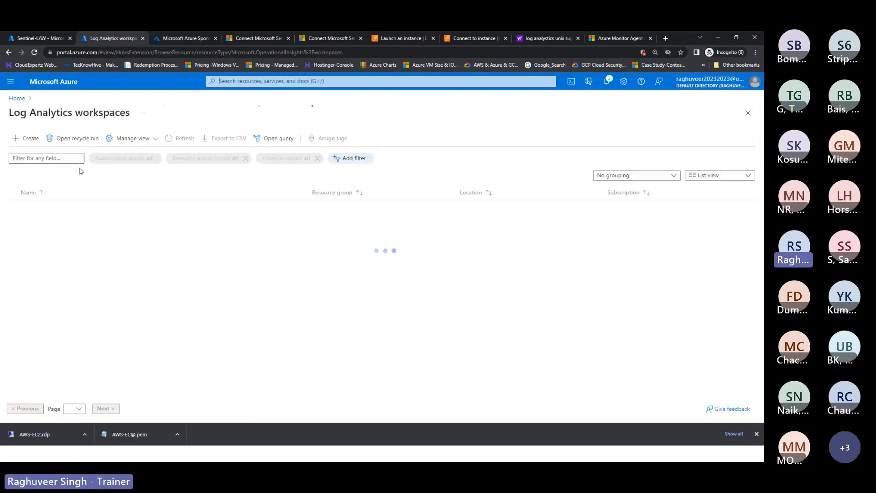
click(49, 235)
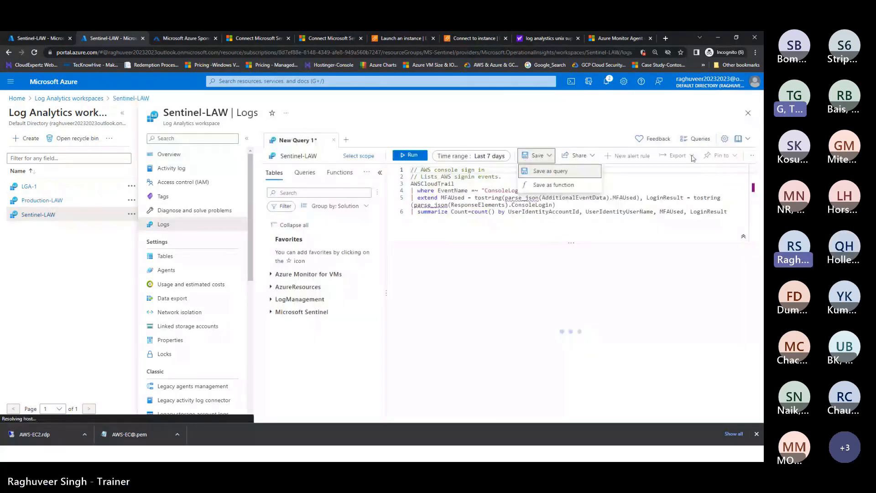
click(489, 307)
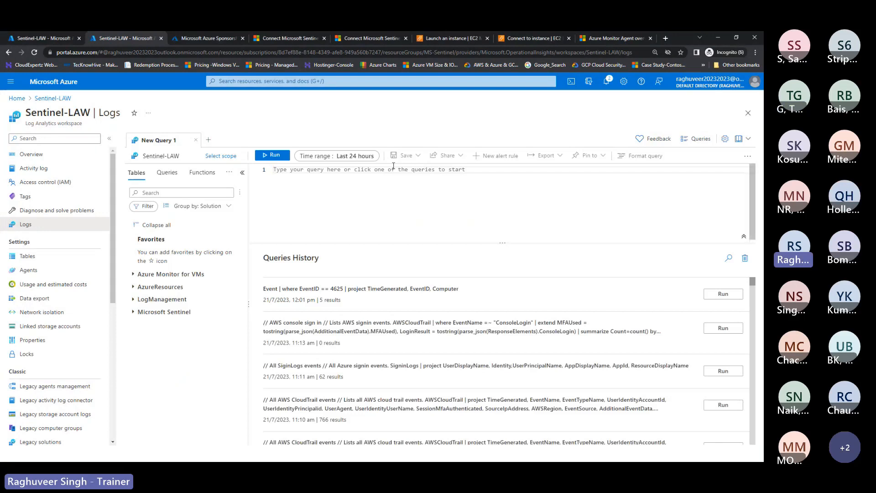
Step: Write a single-line Heartbeat query in the editor and run it
click(293, 173)
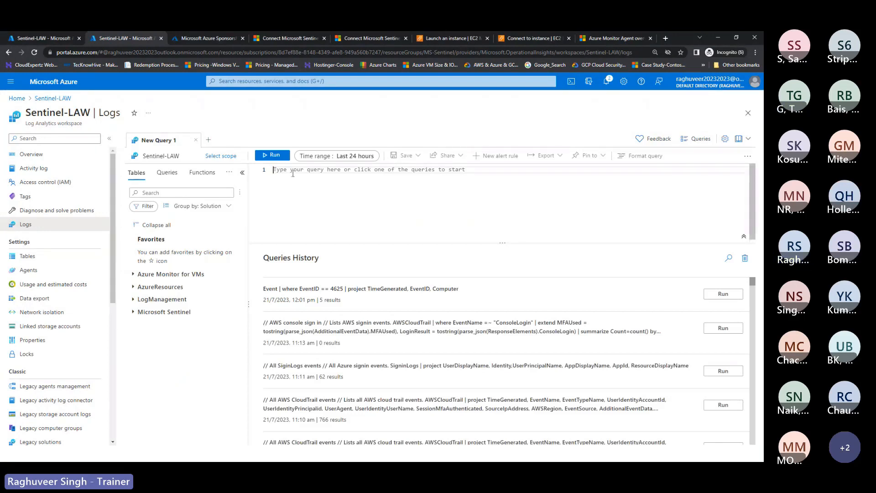
text(hearbe)
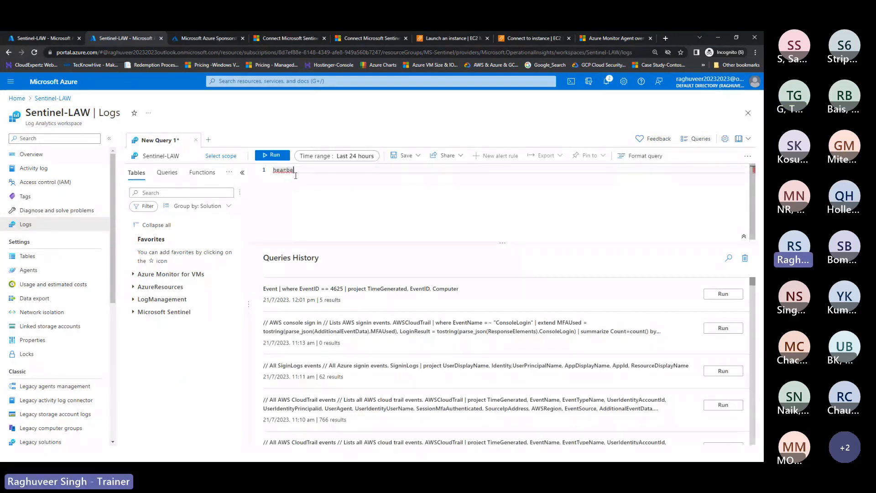
key(BackSpace)
key(BackSpace)
text(tbeat)
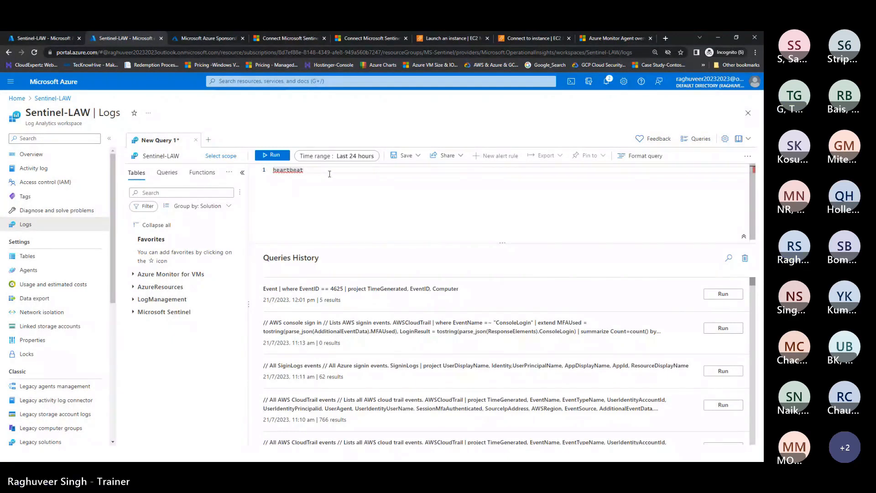
drag(328, 173, 228, 177)
text(Heartbeat)
key(Return)
key(BackSpace)
click(273, 155)
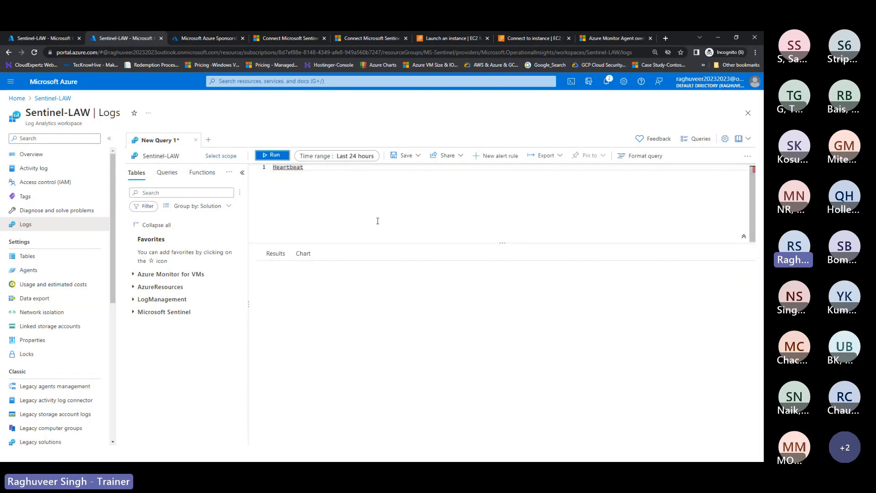
click(406, 155)
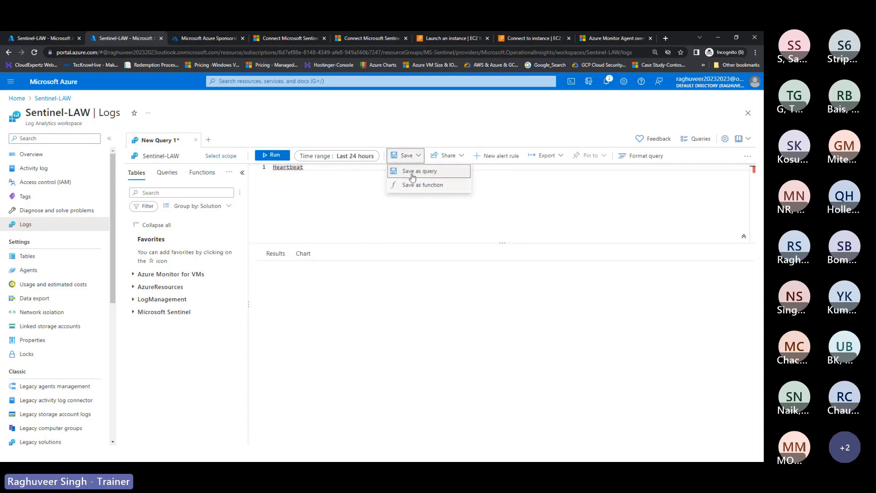
Step: Save the query as 'Heartbeat' to the default query pack, without labels
click(414, 176)
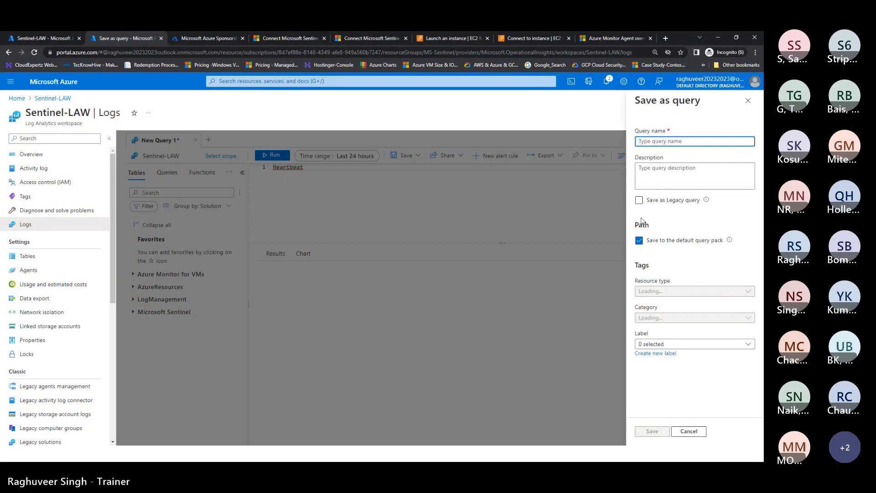
text(;hea)
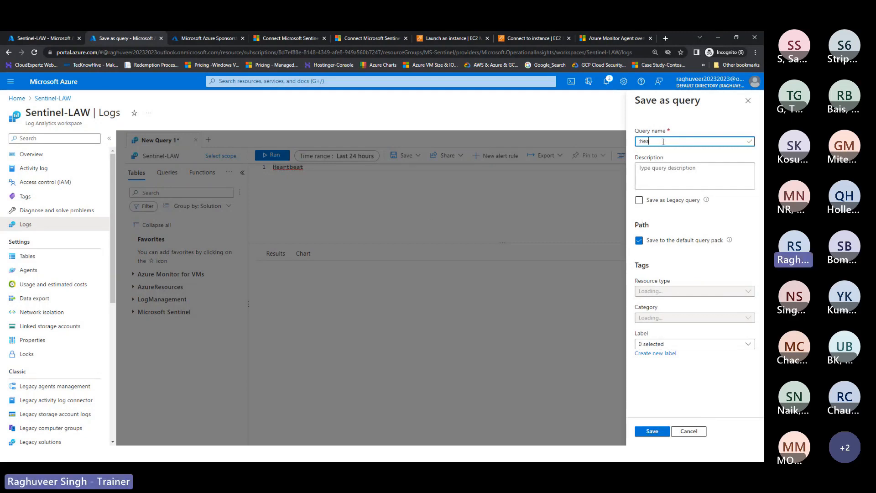
key(BackSpace)
key(BackSpace)
text(s)
key(BackSpace)
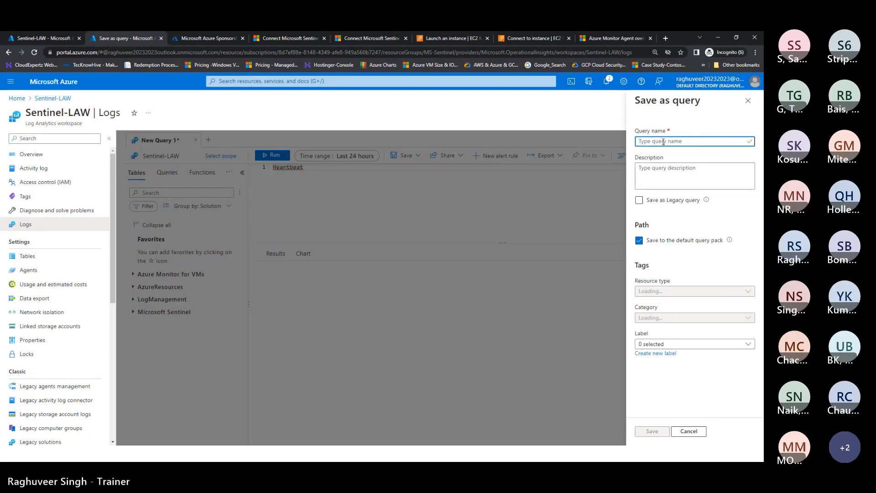
text(Heartbeat)
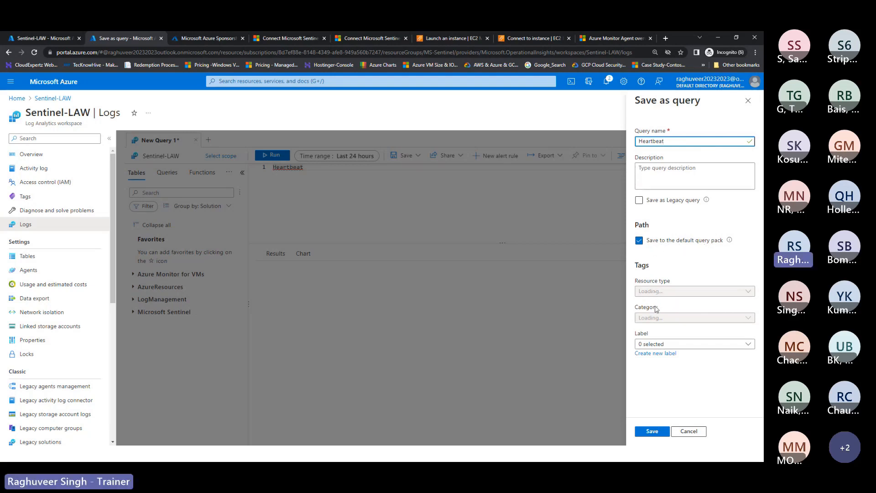
click(657, 345)
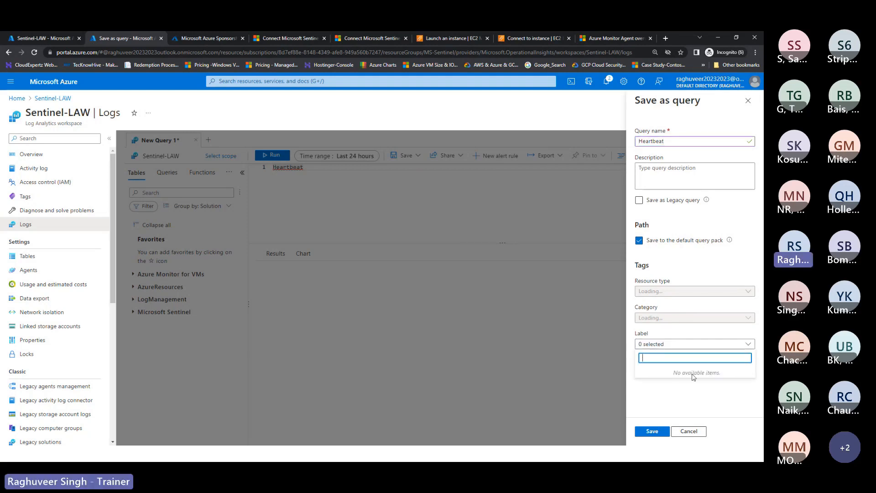
click(634, 391)
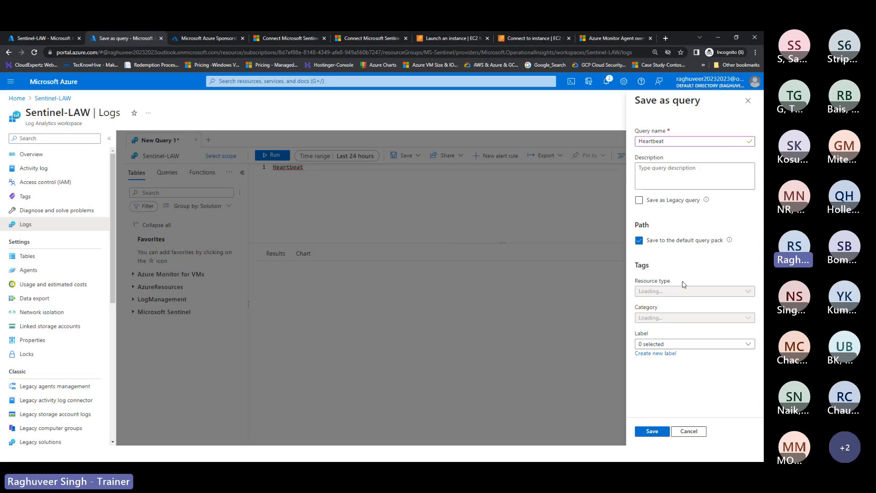
click(650, 433)
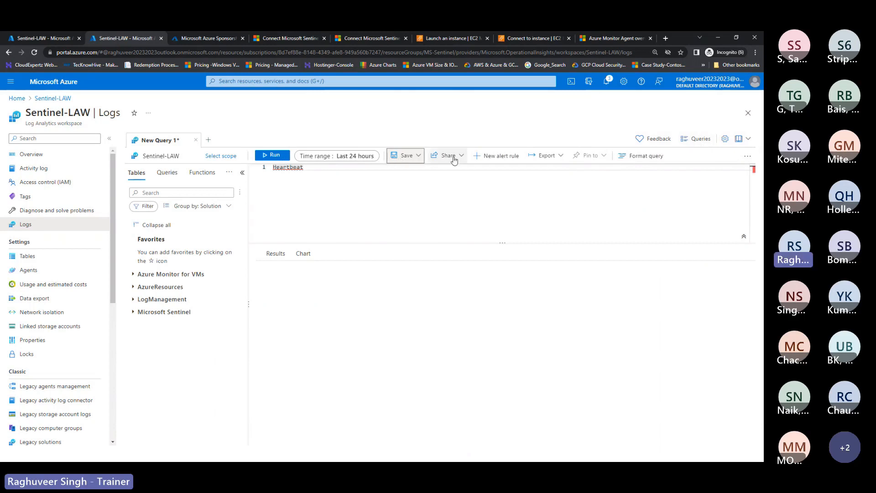
Step: Open an empty New Query 2 tab on Sentinel-LAW and bring up the Queries browser
click(208, 139)
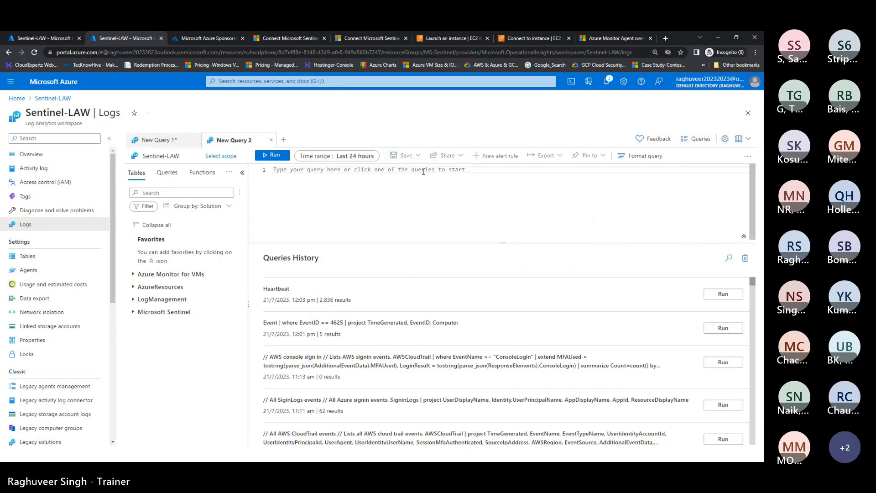
click(396, 190)
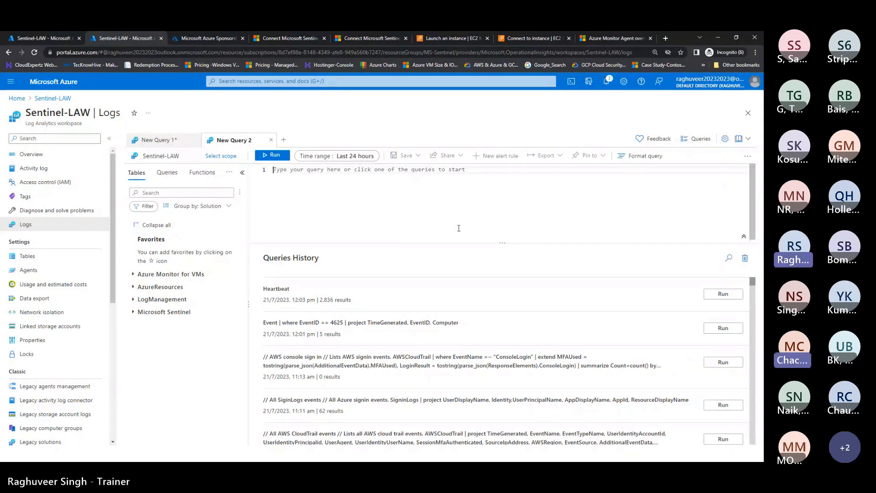
click(695, 138)
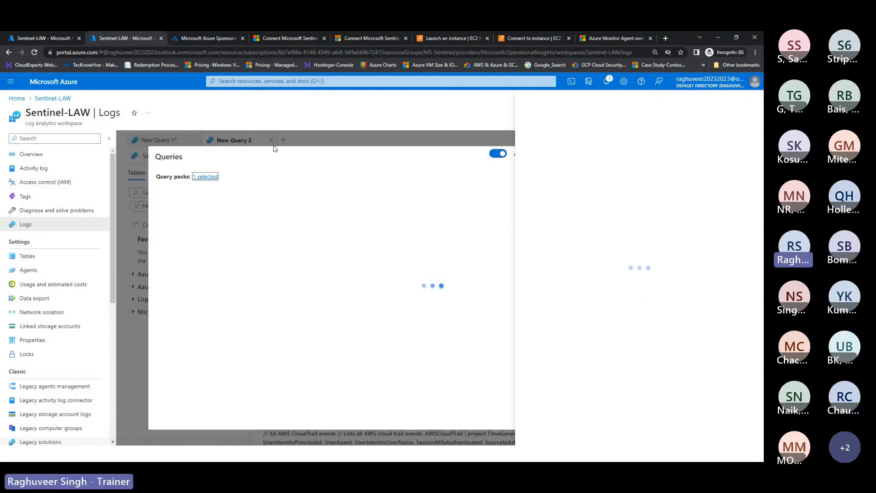
Step: Limit the Queries browser to DefaultQueryPack and toggle Always show Queries off and back on
click(205, 176)
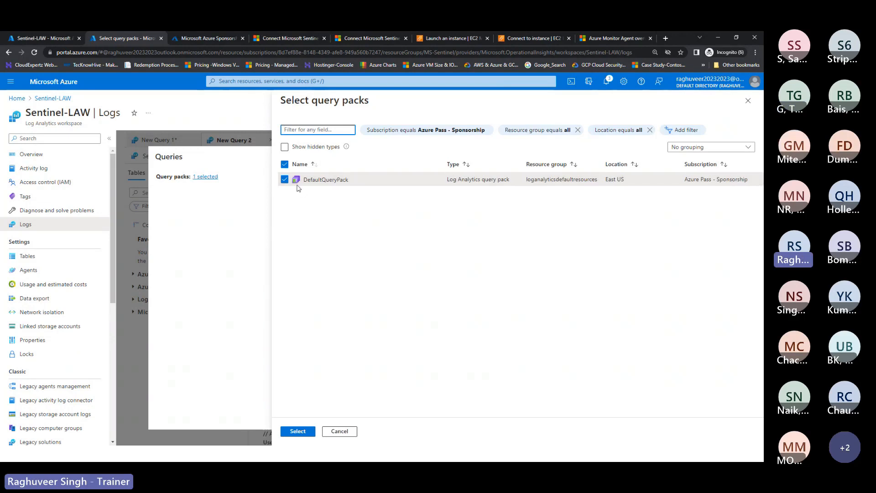
click(299, 432)
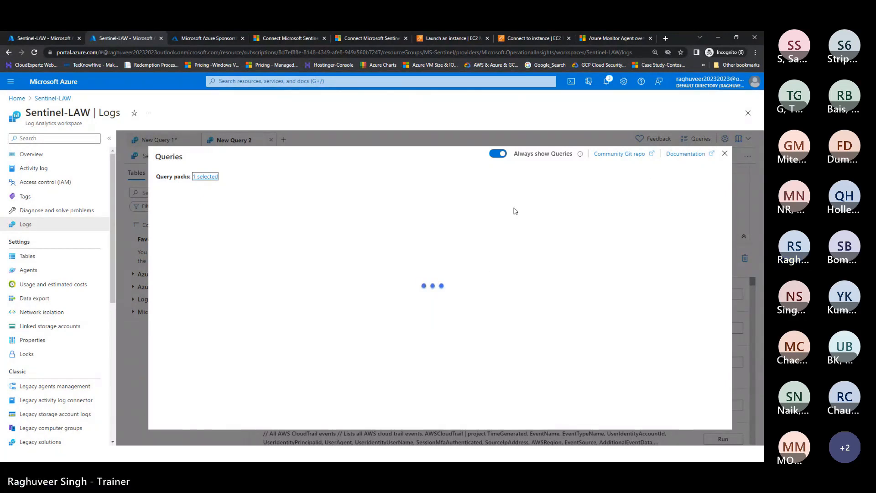
click(499, 155)
click(501, 157)
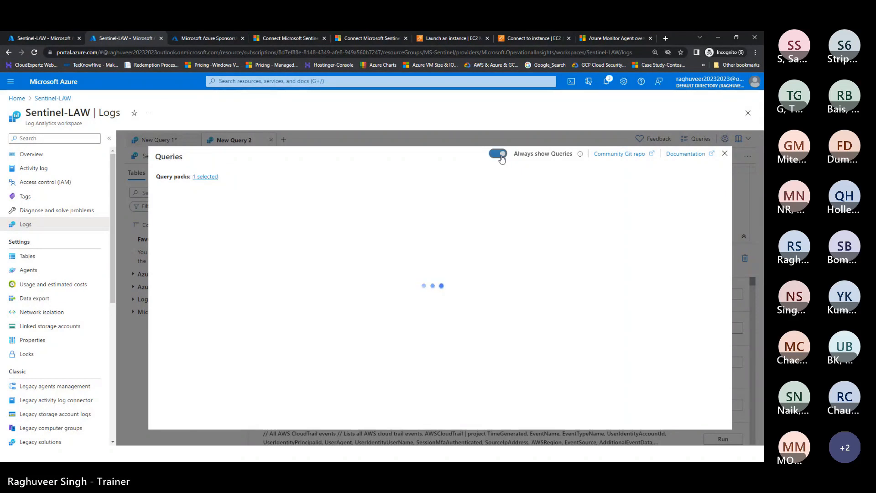